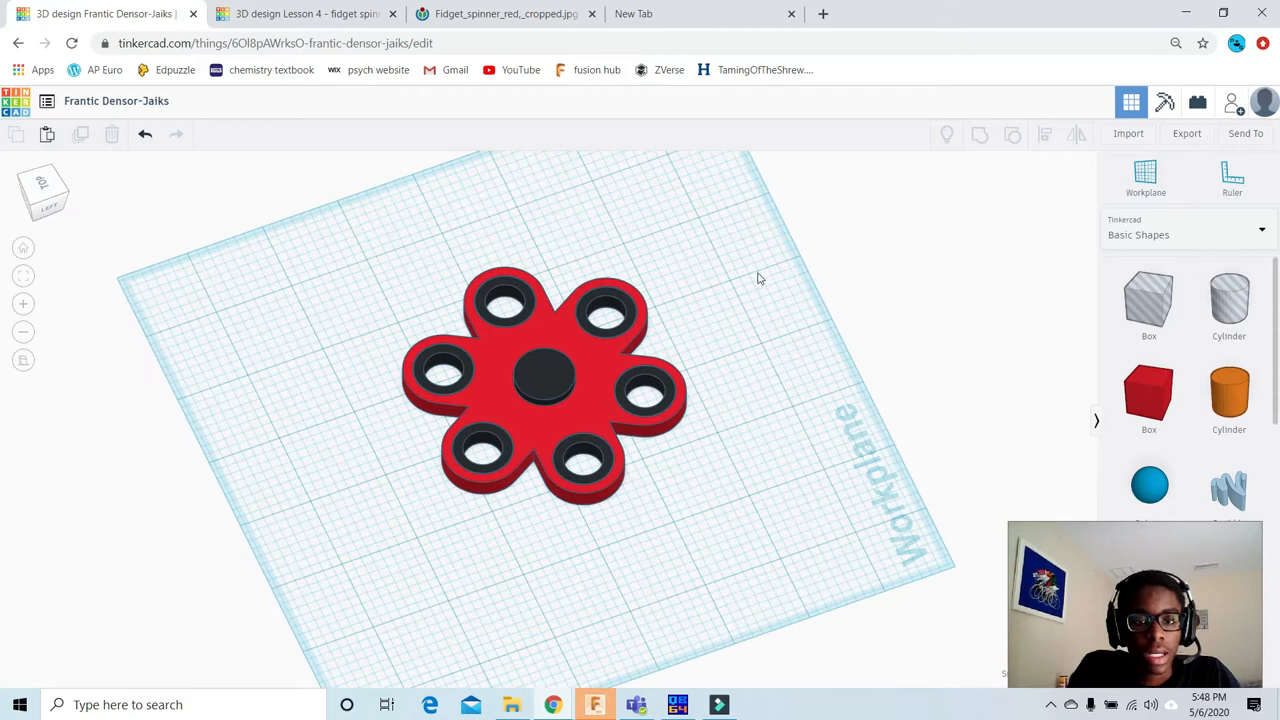
Step: Examine the finished six-arm and three-arm fidget spinner designs, and view the red fidget spinner reference photo
{"action": "scroll", "coordinate": [603, 262], "scroll_direction": "up", "scroll_amount": 3}
{"action": "scroll", "coordinate": [595, 256], "scroll_direction": "up", "scroll_amount": 2}
{"action": "scroll", "coordinate": [569, 217], "scroll_direction": "down", "scroll_amount": 2}
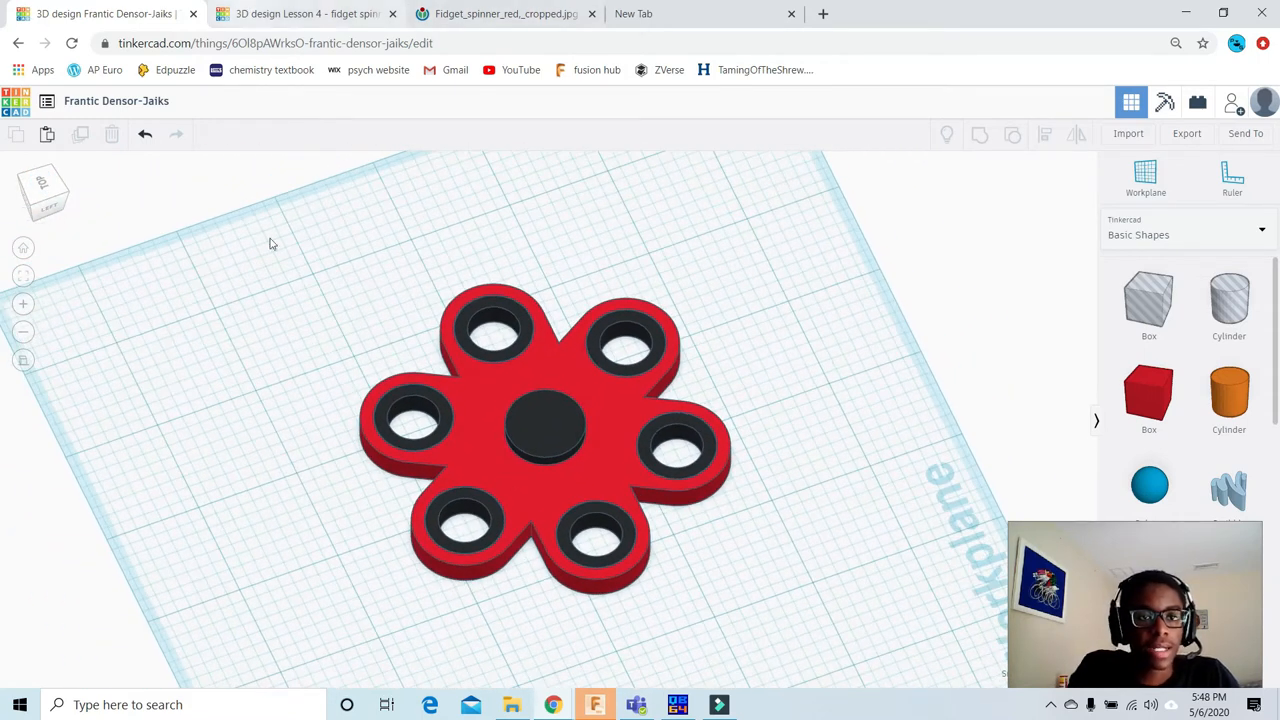
{"action": "left_click", "coordinate": [305, 12]}
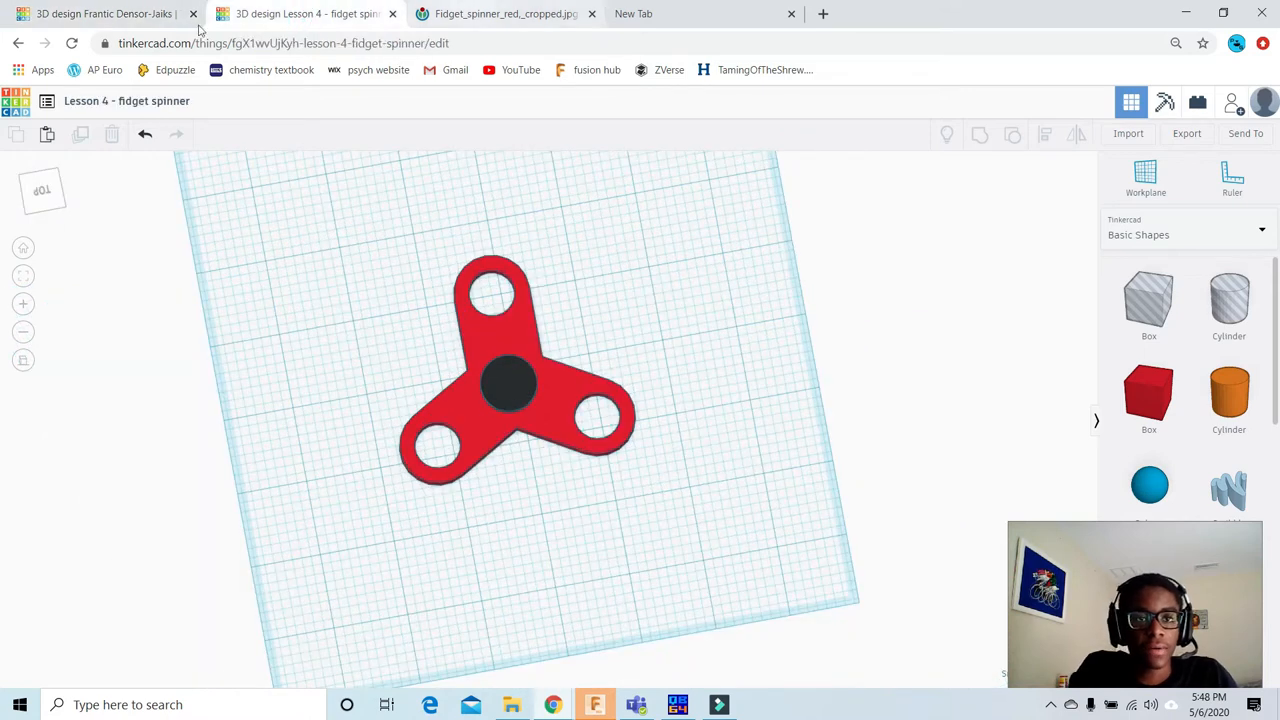
{"action": "left_click", "coordinate": [123, 15]}
{"action": "left_click", "coordinate": [507, 12]}
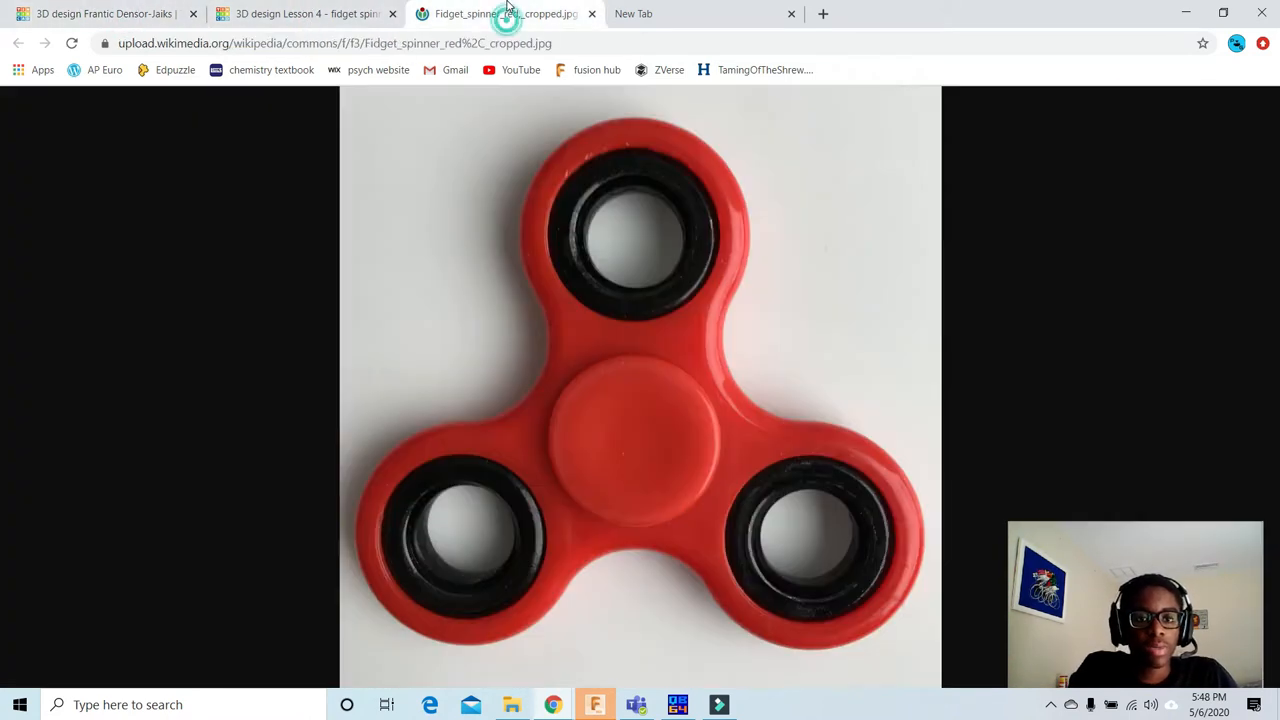
Step: Search the web for "6 sided fidget spinner gold" and browse the image results
{"action": "left_click", "coordinate": [648, 12]}
{"action": "type", "text": "6 isded"}
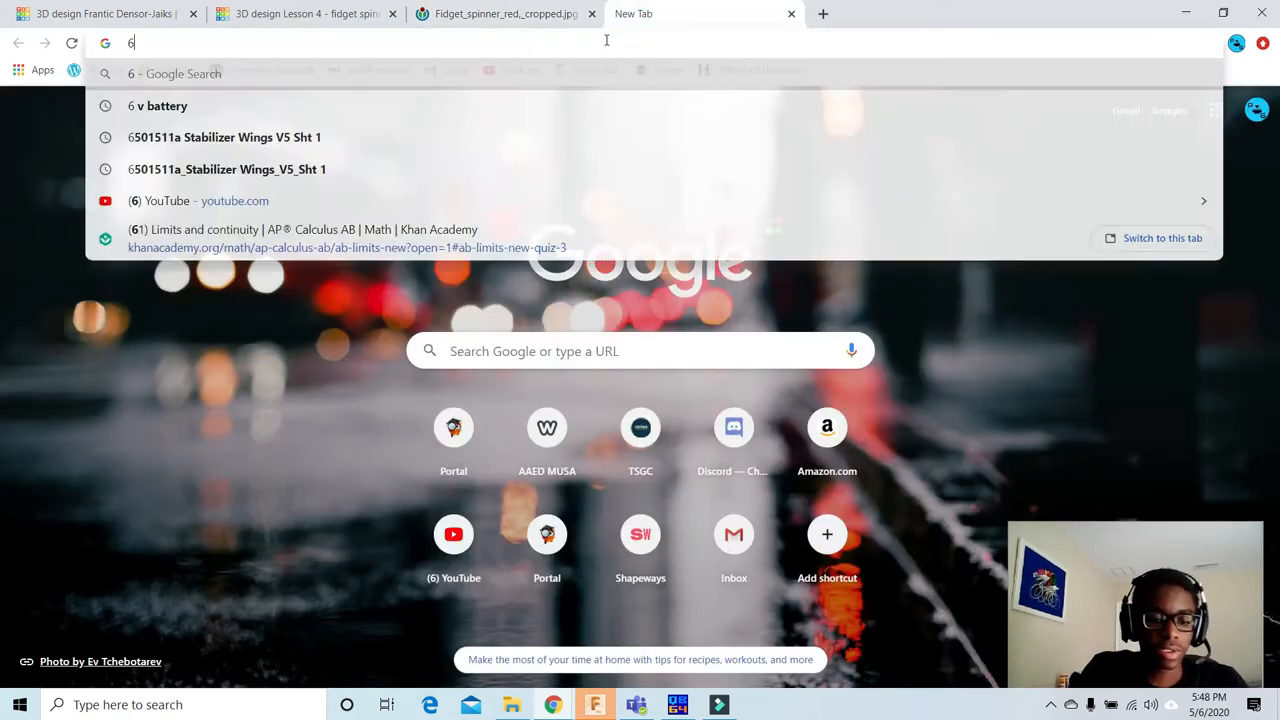
{"action": "key", "text": "BackSpace"}
{"action": "key", "text": "BackSpace"}
{"action": "key", "text": "BackSpace"}
{"action": "key", "text": "BackSpace"}
{"action": "key", "text": "BackSpace"}
{"action": "key", "text": "BackSpace"}
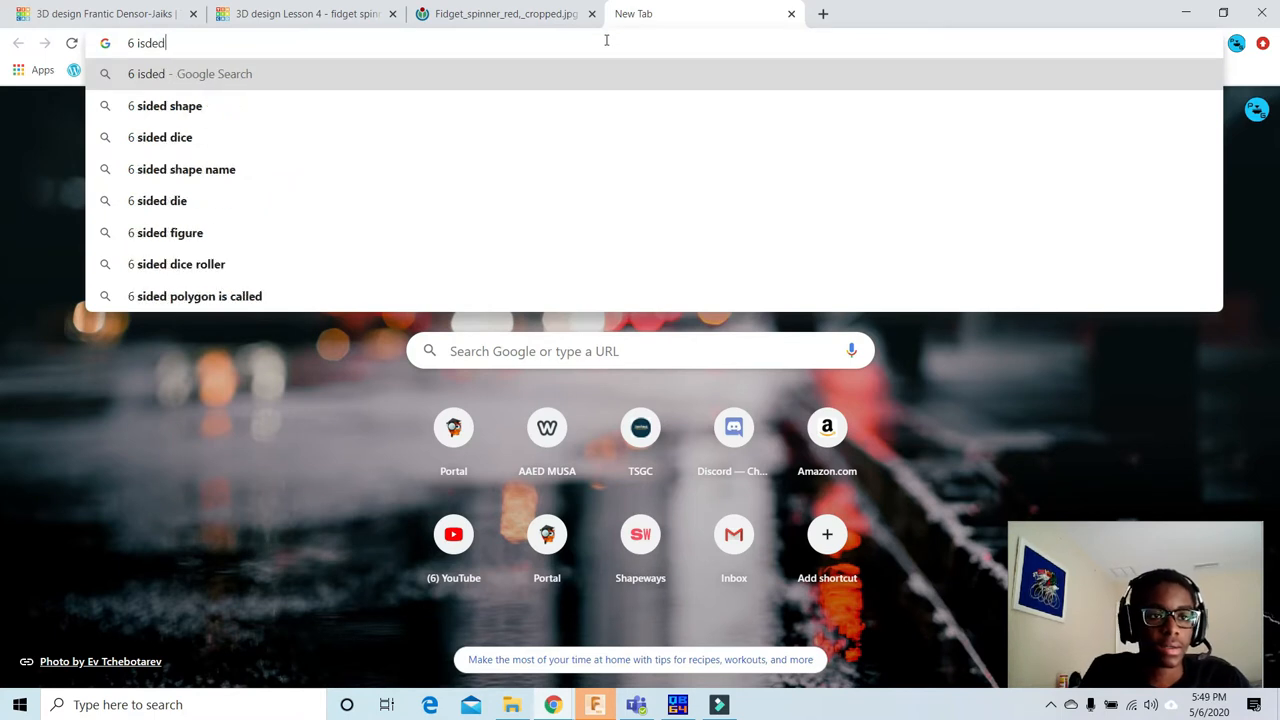
{"action": "type", "text": "sided "}
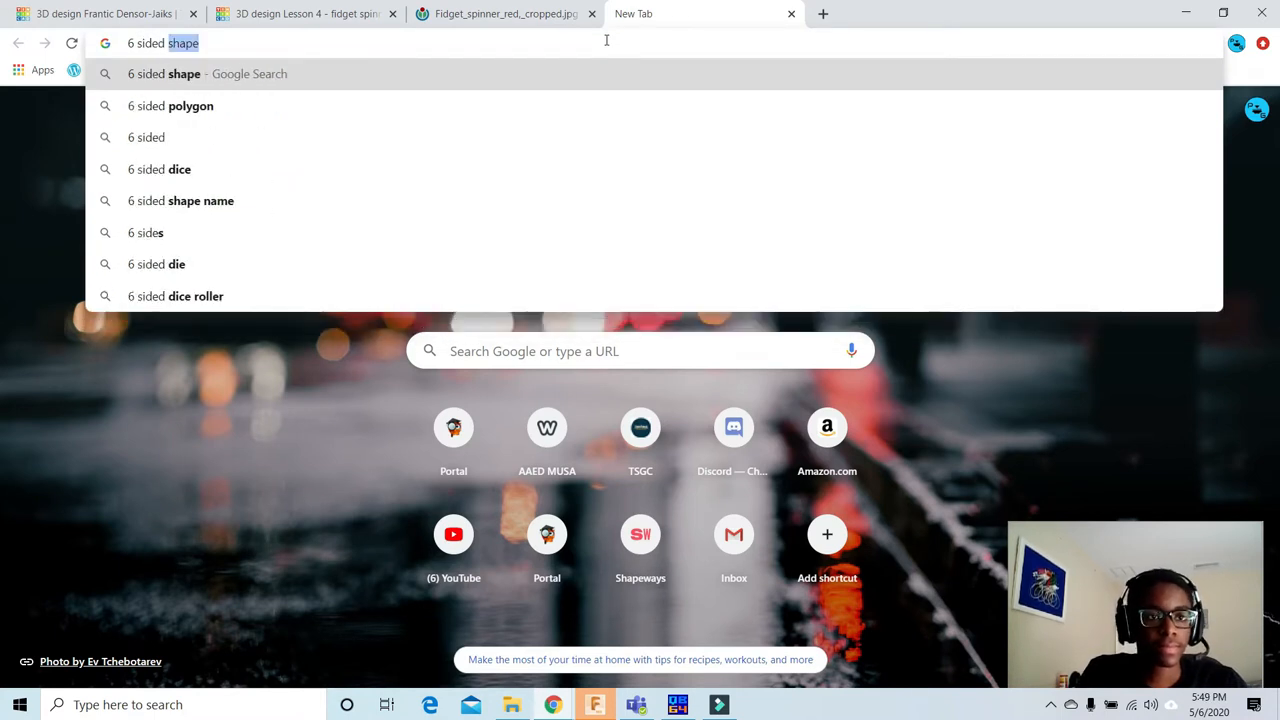
{"action": "type", "text": "fi"}
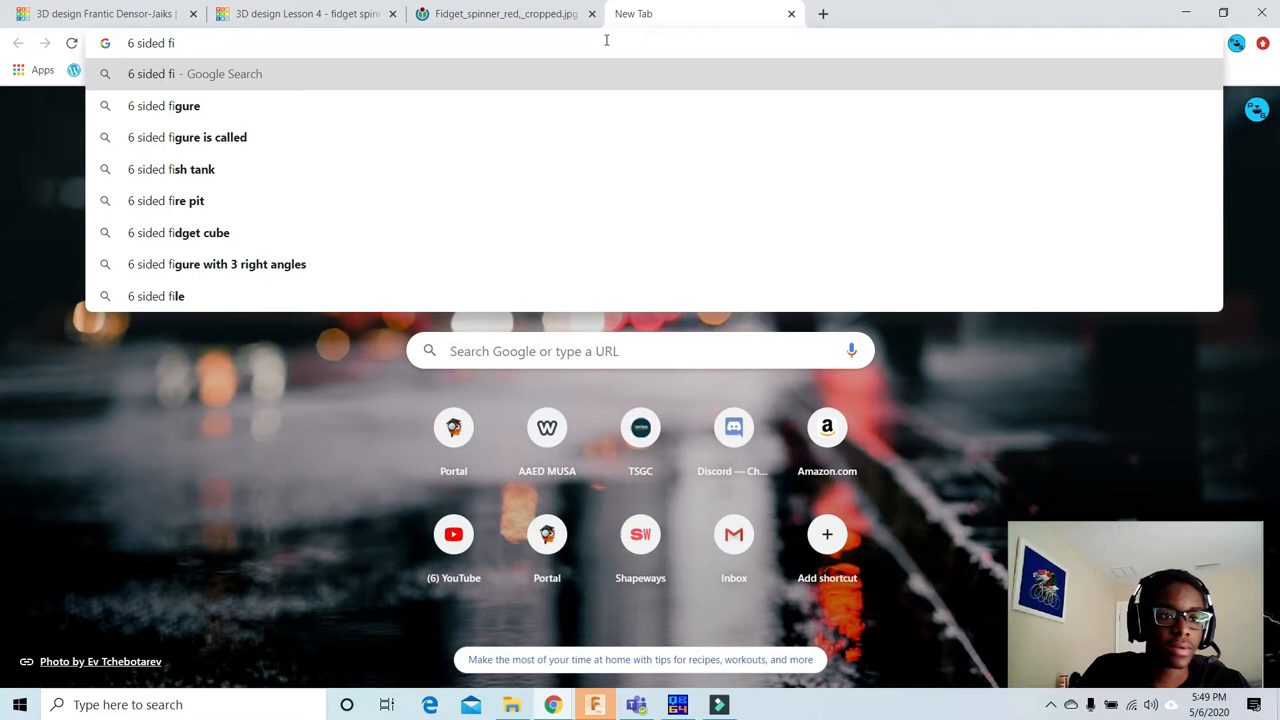
{"action": "type", "text": "dget"}
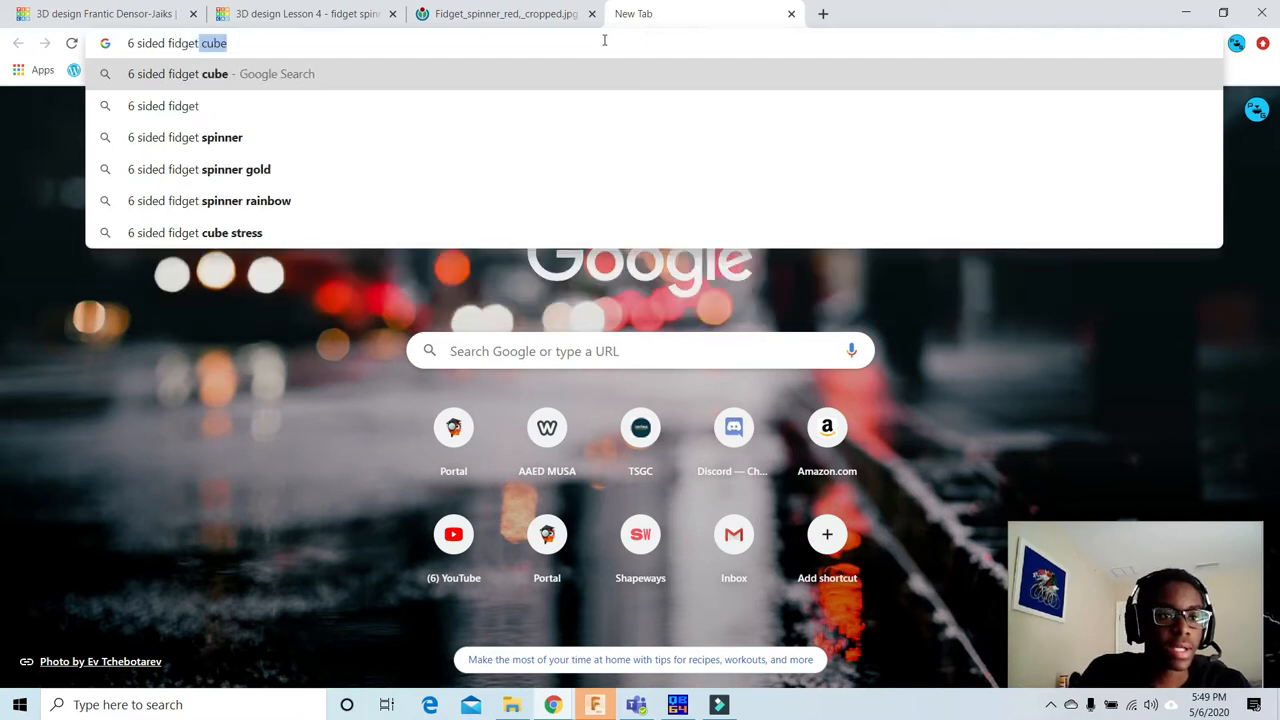
{"action": "left_click", "coordinate": [528, 166]}
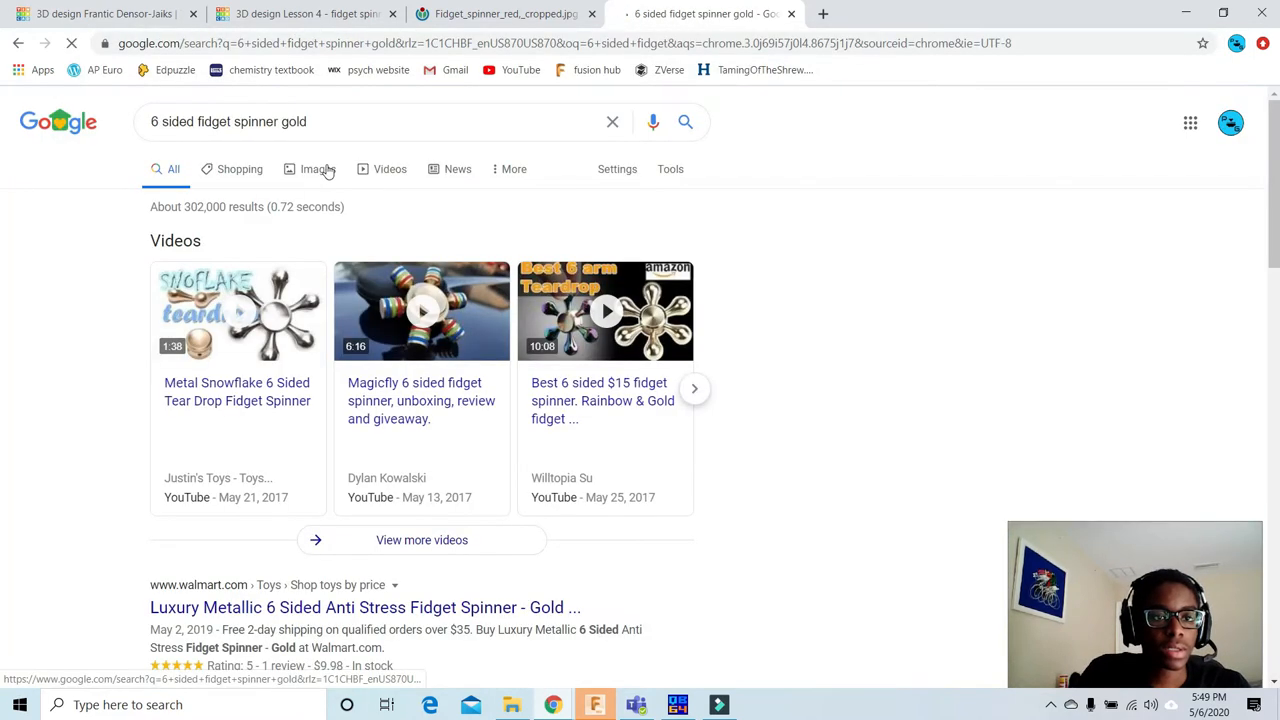
{"action": "left_click", "coordinate": [318, 169]}
{"action": "scroll", "coordinate": [700, 420], "scroll_direction": "down", "scroll_amount": 1}
{"action": "scroll", "coordinate": [655, 380], "scroll_direction": "down", "scroll_amount": 3}
{"action": "scroll", "coordinate": [314, 286], "scroll_direction": "up", "scroll_amount": 2}
Step: Create a new blank 3D design from the Tinkercad dashboard
{"action": "left_click", "coordinate": [453, 16]}
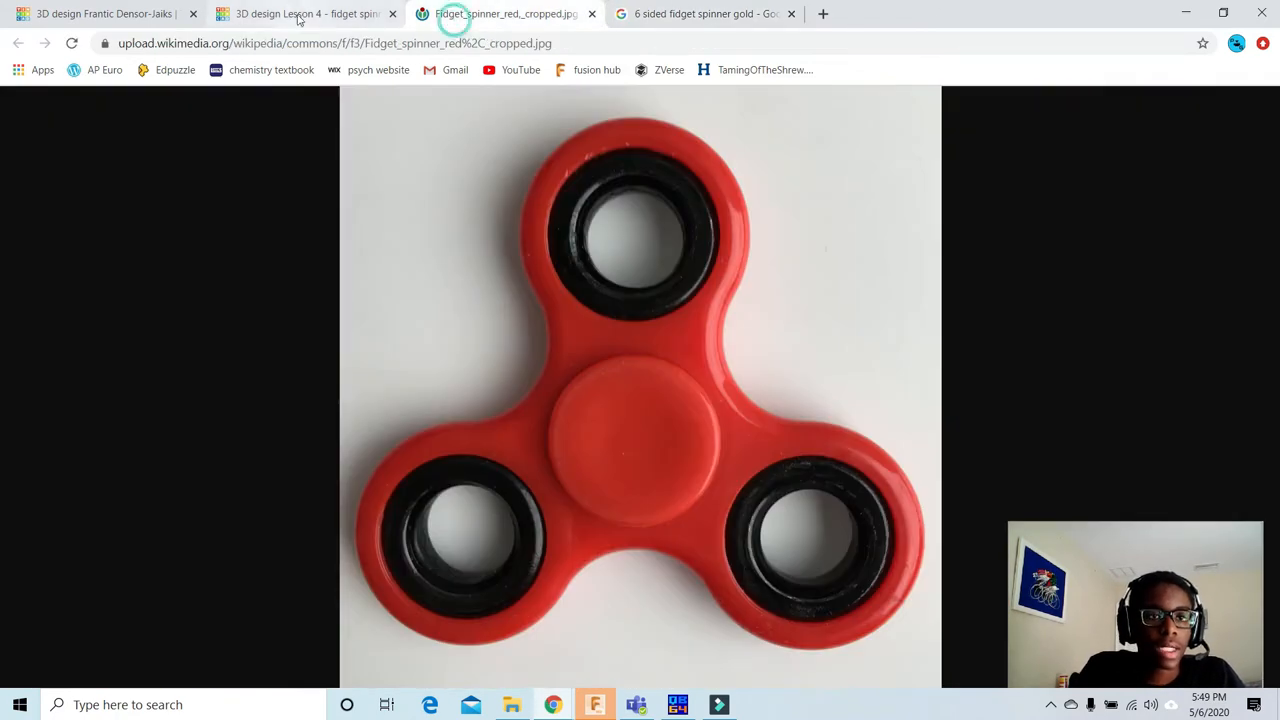
{"action": "left_click", "coordinate": [298, 14]}
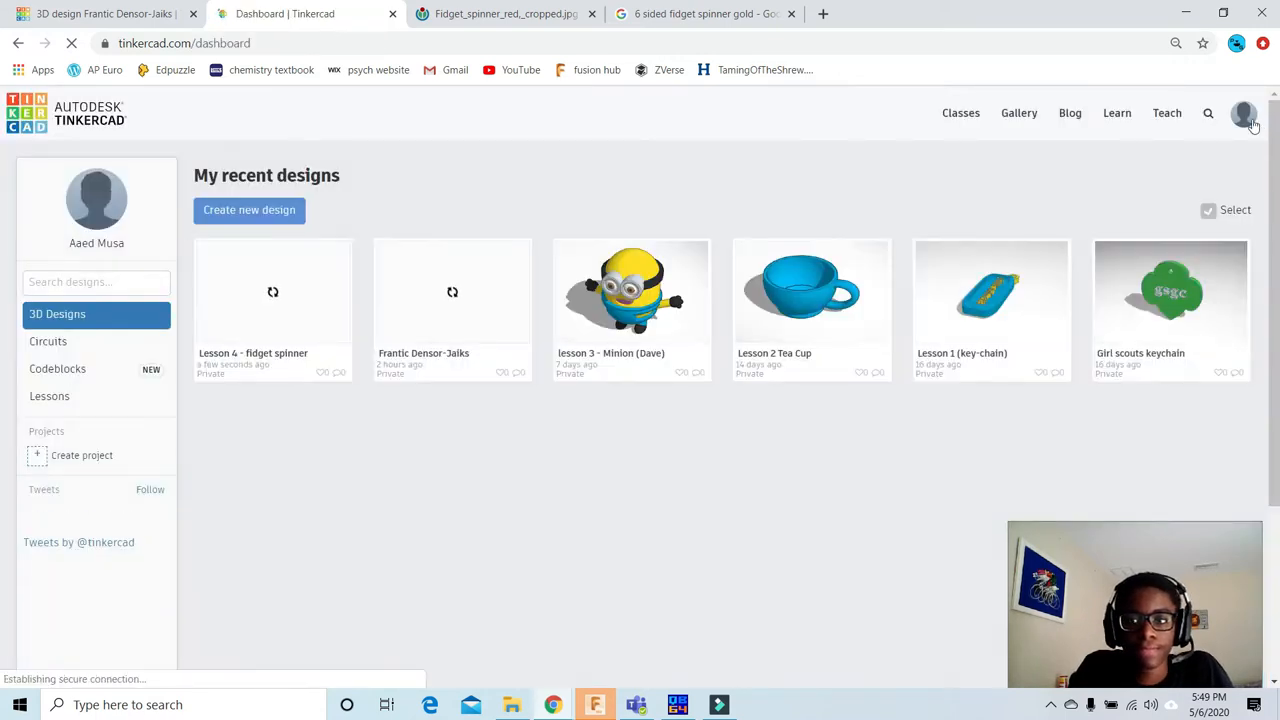
{"action": "left_click", "coordinate": [257, 214]}
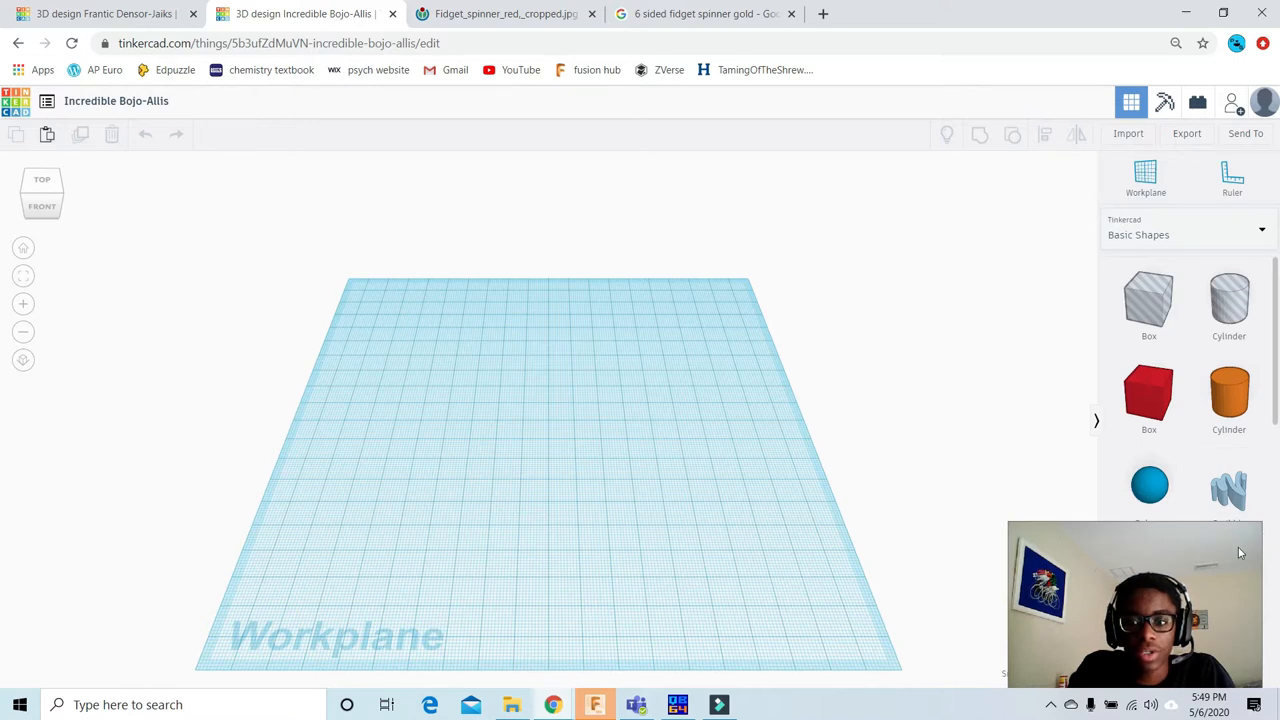
Step: Switch the workplane from perspective to the flat orthographic view
{"action": "left_click_drag", "start_coordinate": [1239, 553], "coordinate": [1231, 446]}
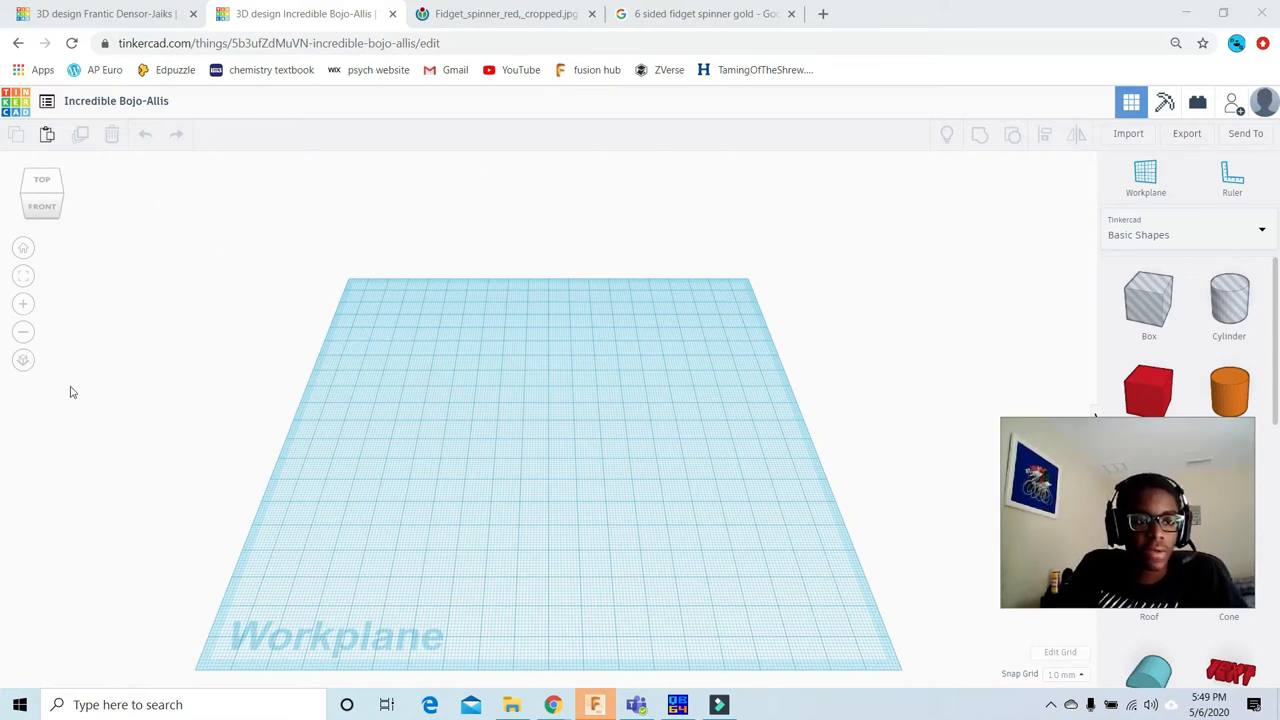
{"action": "left_click", "coordinate": [22, 362]}
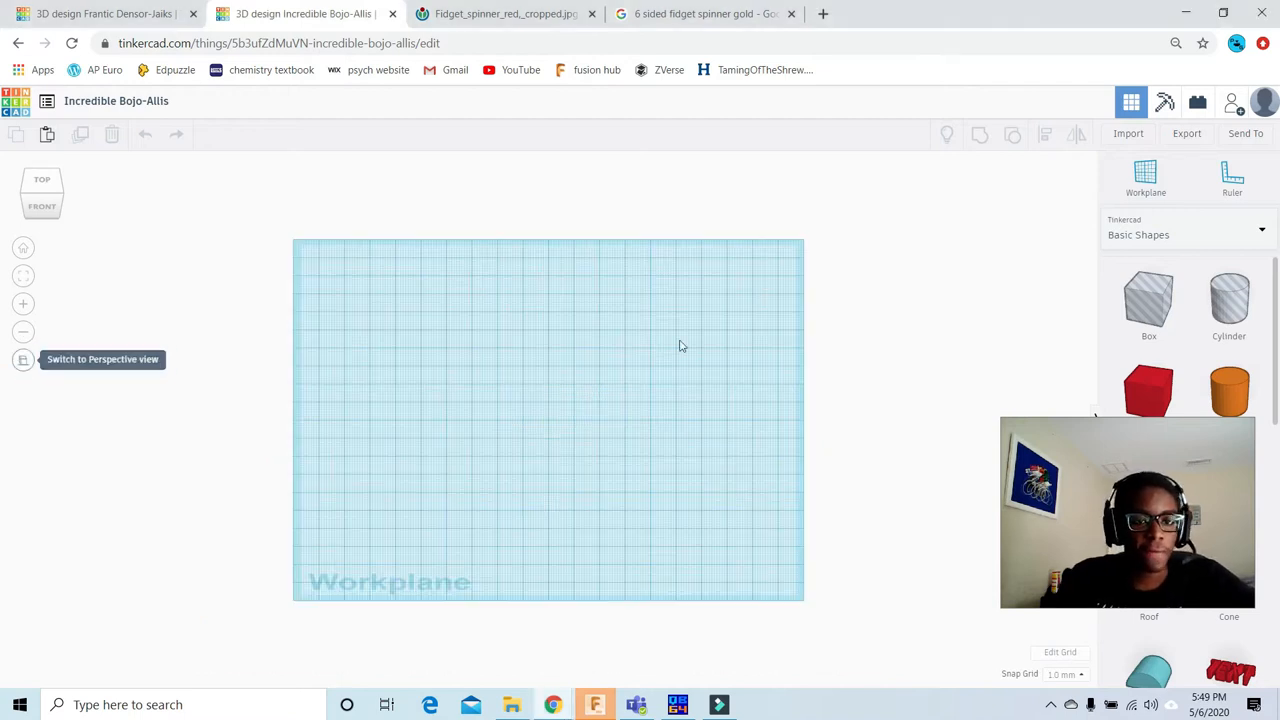
{"action": "scroll", "coordinate": [391, 266], "scroll_direction": "up", "scroll_amount": 2}
{"action": "left_click", "coordinate": [40, 192]}
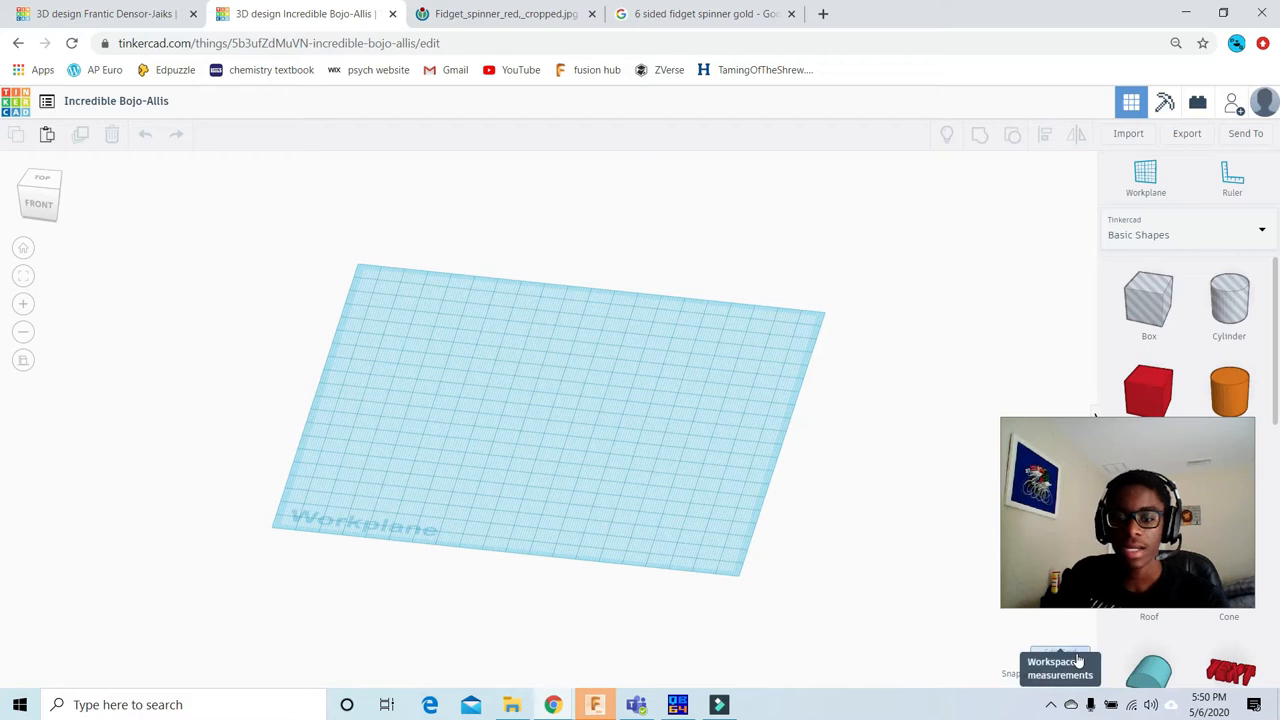
Step: Set the workplane grid units to inches, keeping the Default preset, and update the grid
{"action": "left_click", "coordinate": [1077, 657]}
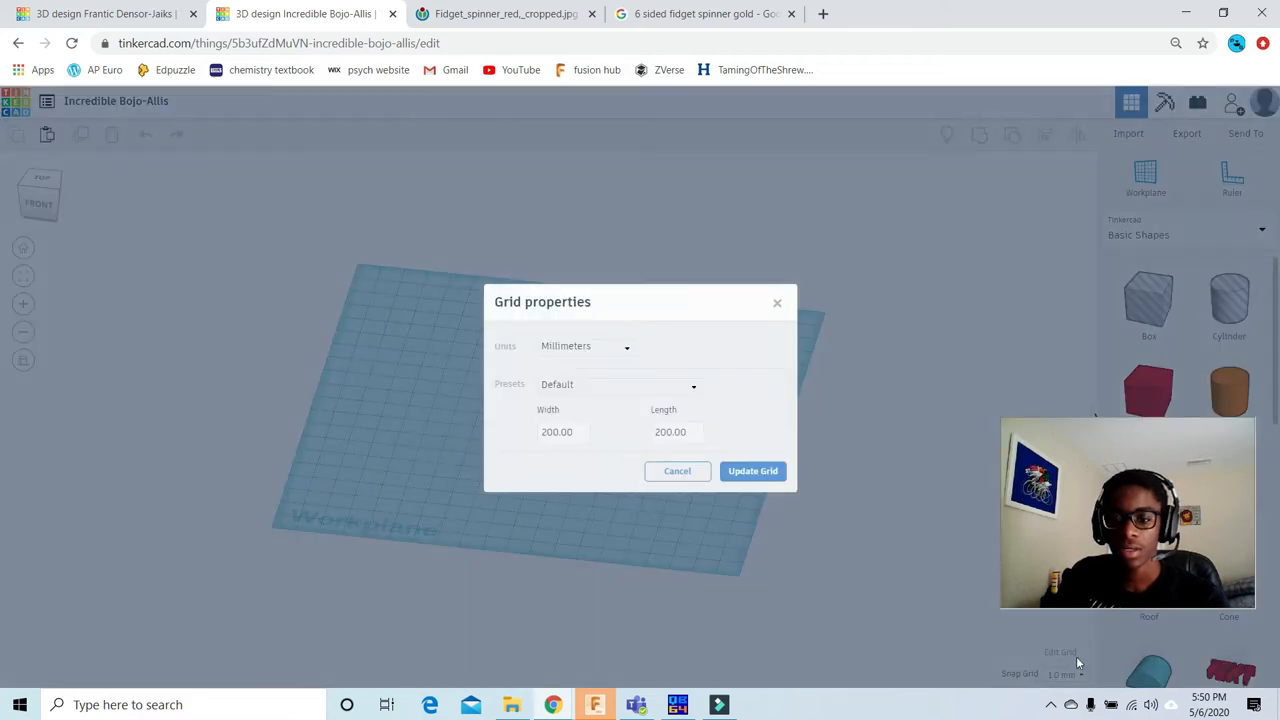
{"action": "left_click", "coordinate": [587, 348]}
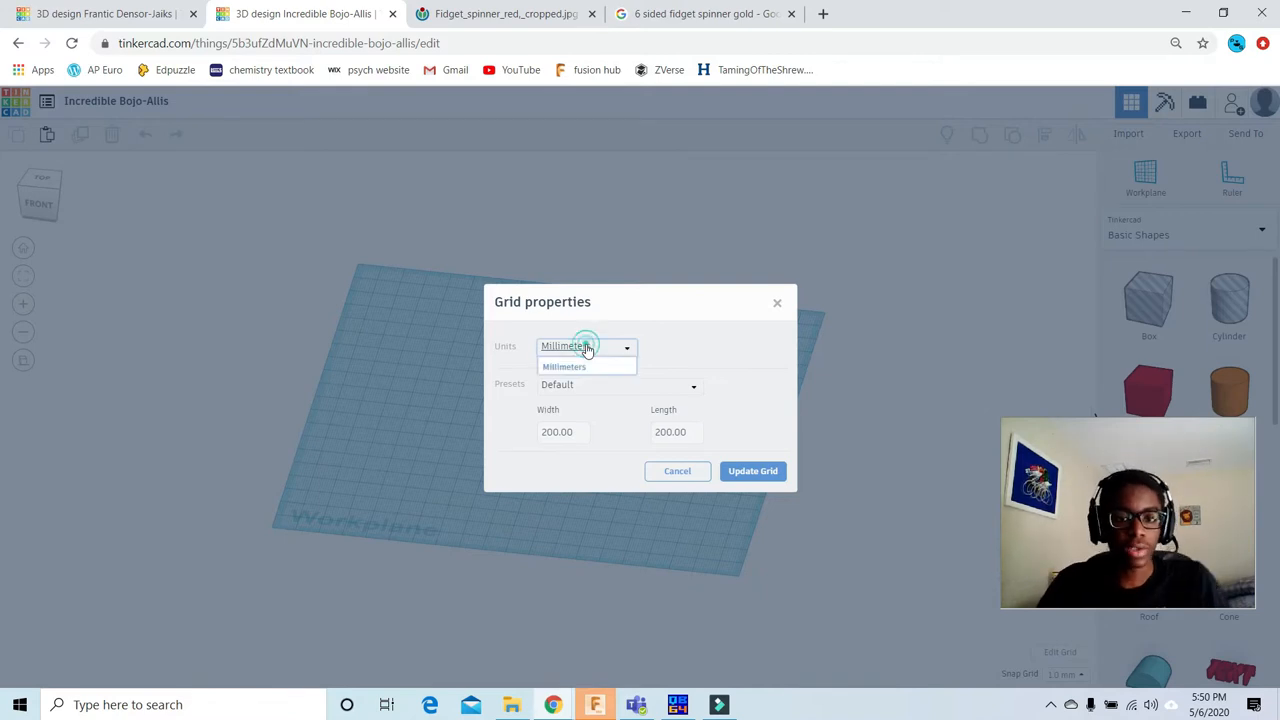
{"action": "left_click", "coordinate": [572, 393]}
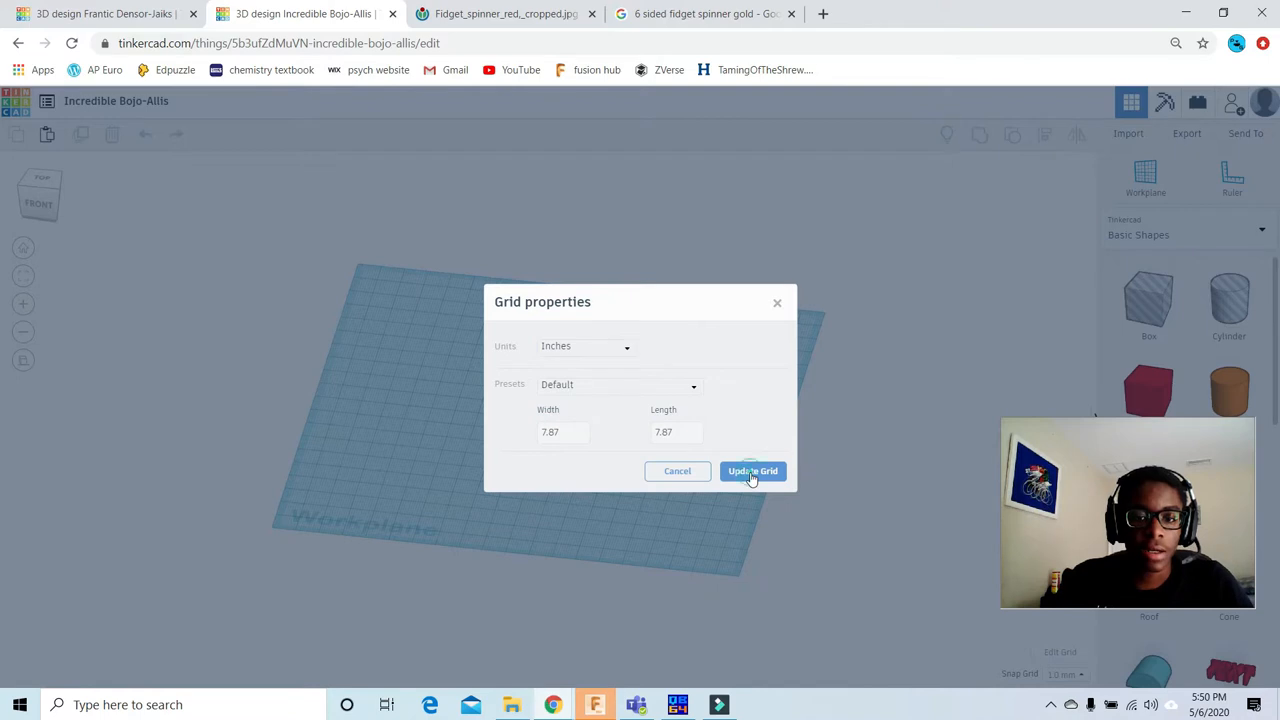
{"action": "left_click", "coordinate": [752, 474]}
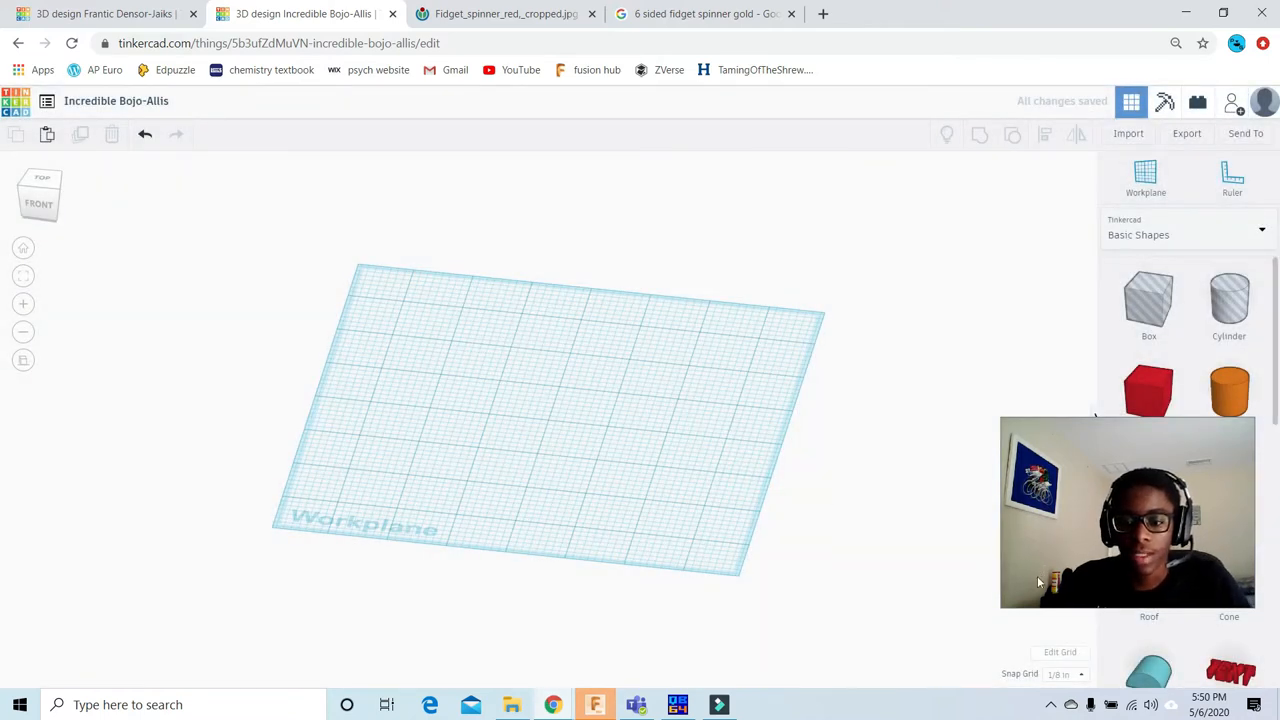
Step: Set the snap grid to 1/64 in
{"action": "left_click", "coordinate": [1066, 675]}
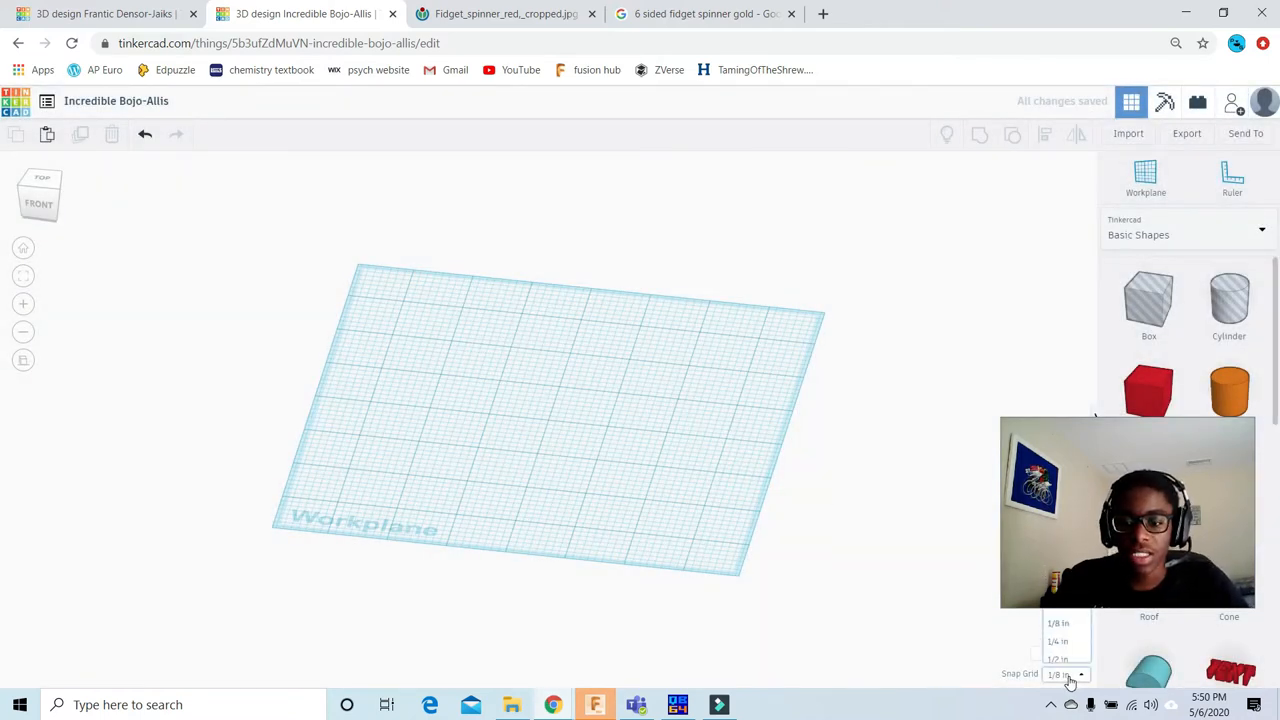
{"action": "left_click_drag", "start_coordinate": [1213, 440], "coordinate": [1177, 341]}
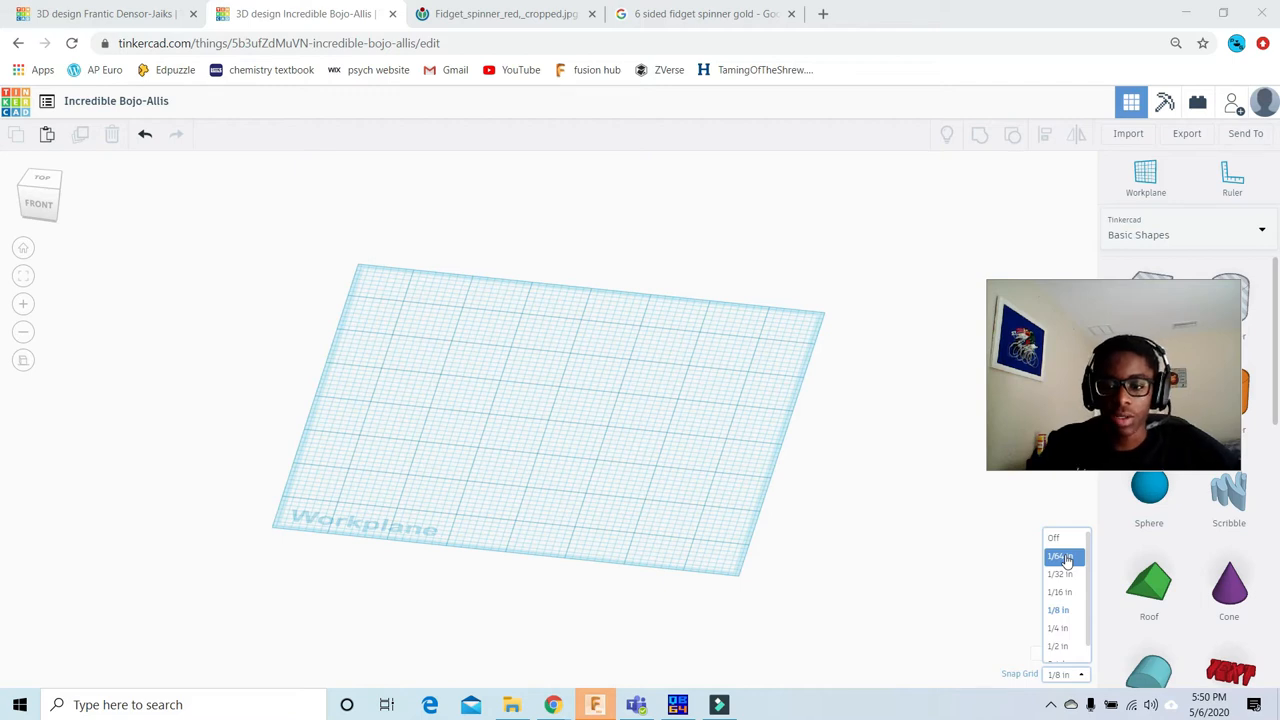
{"action": "left_click", "coordinate": [1059, 558]}
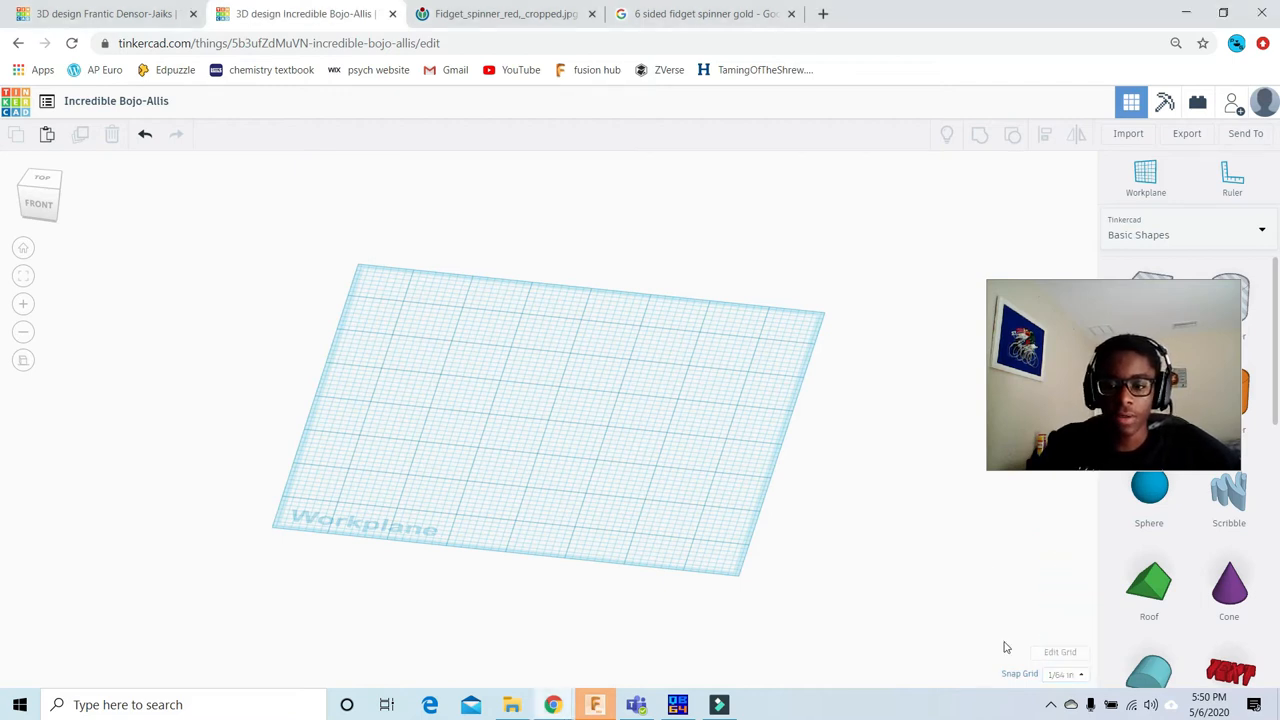
Step: Look at the red fidget spinner reference photo and return to the new design
{"action": "left_click", "coordinate": [1113, 358]}
{"action": "left_click_drag", "start_coordinate": [1153, 603], "coordinate": [1131, 601]}
{"action": "scroll", "coordinate": [426, 312], "scroll_direction": "down", "scroll_amount": 2}
{"action": "scroll", "coordinate": [422, 310], "scroll_direction": "up", "scroll_amount": 2}
{"action": "middle_click_drag", "start_coordinate": [545, 366], "coordinate": [584, 408]}
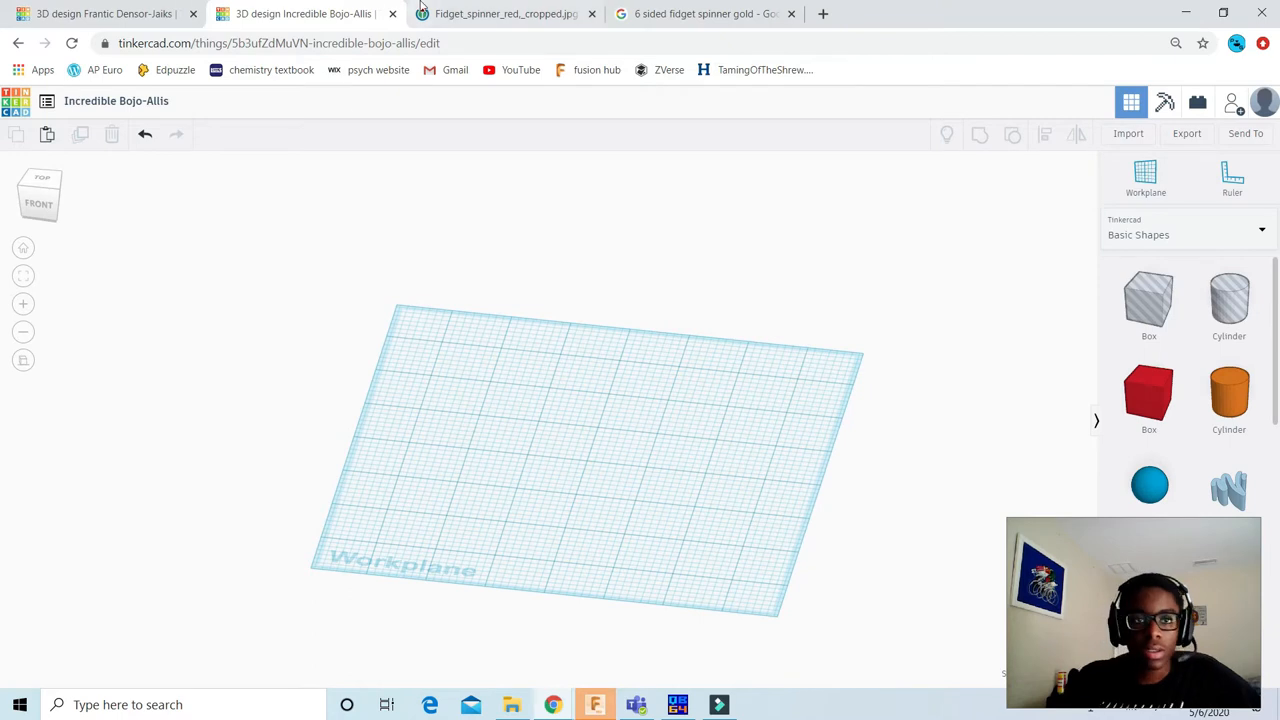
{"action": "left_click", "coordinate": [480, 14]}
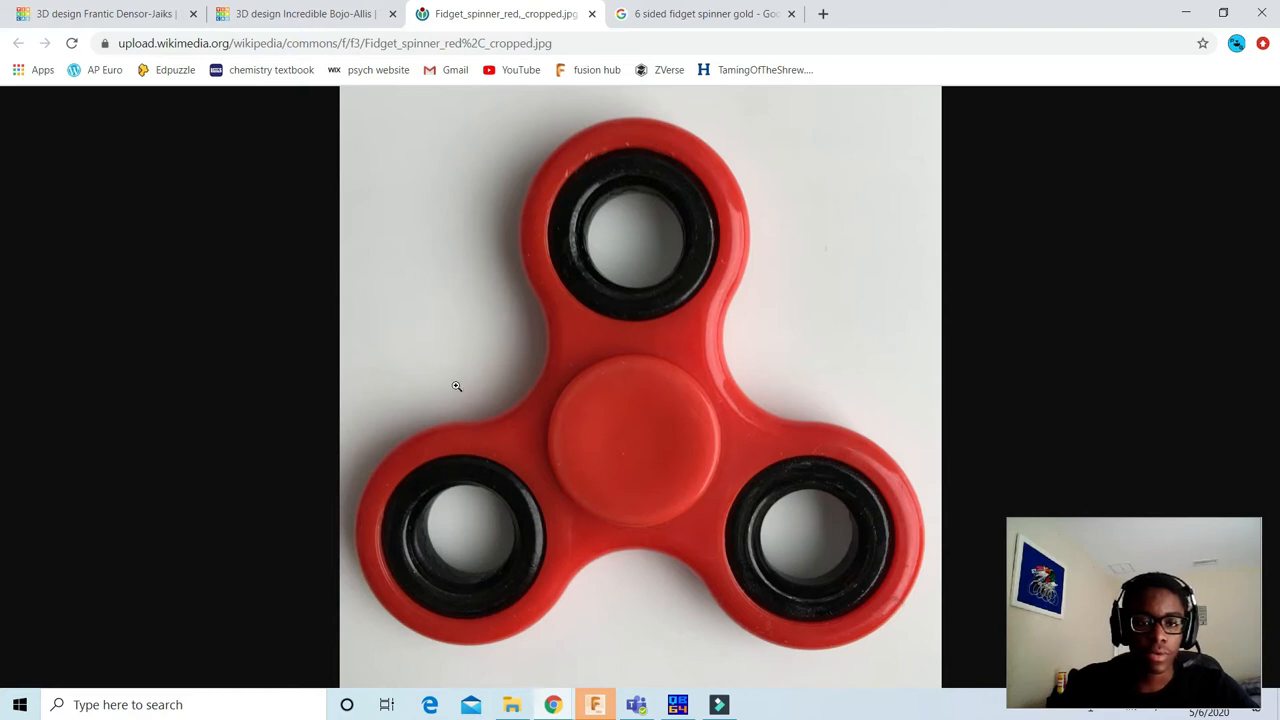
{"action": "left_click", "coordinate": [286, 13]}
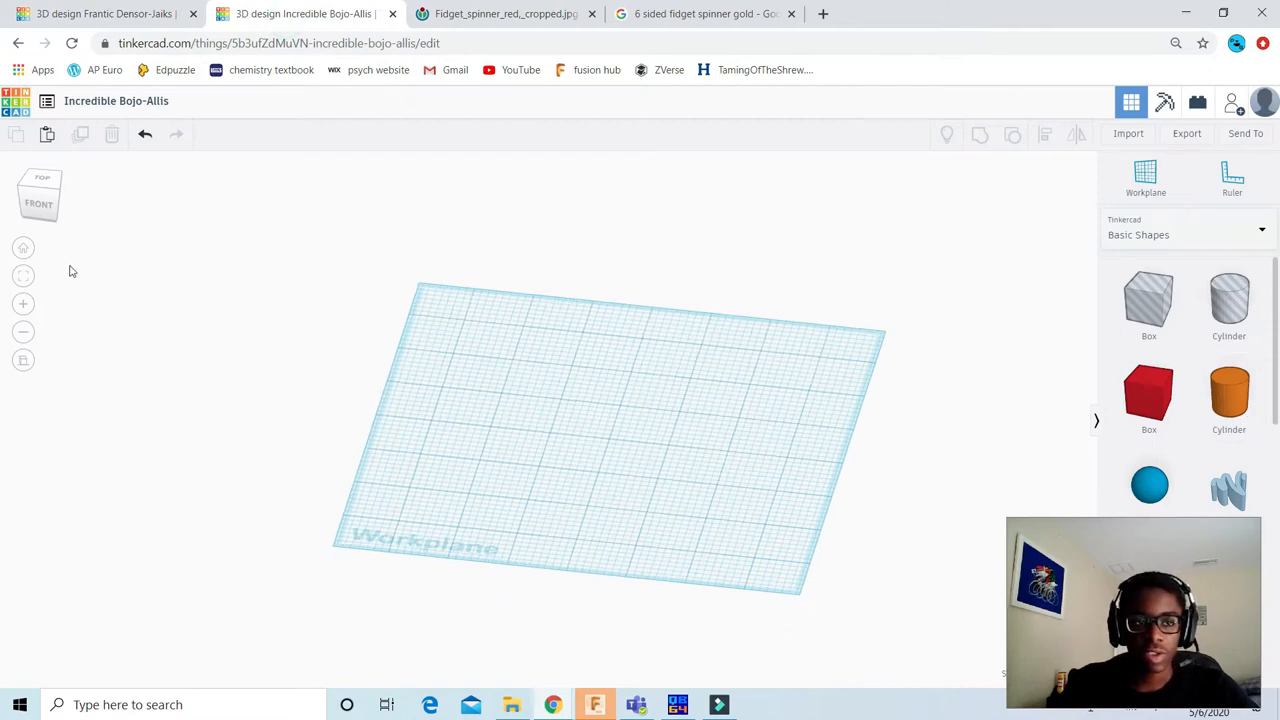
Step: Place a solid orange cylinder near the middle of the workplane, seen from above
{"action": "left_click", "coordinate": [37, 182]}
{"action": "left_click_drag", "start_coordinate": [1232, 392], "coordinate": [598, 362]}
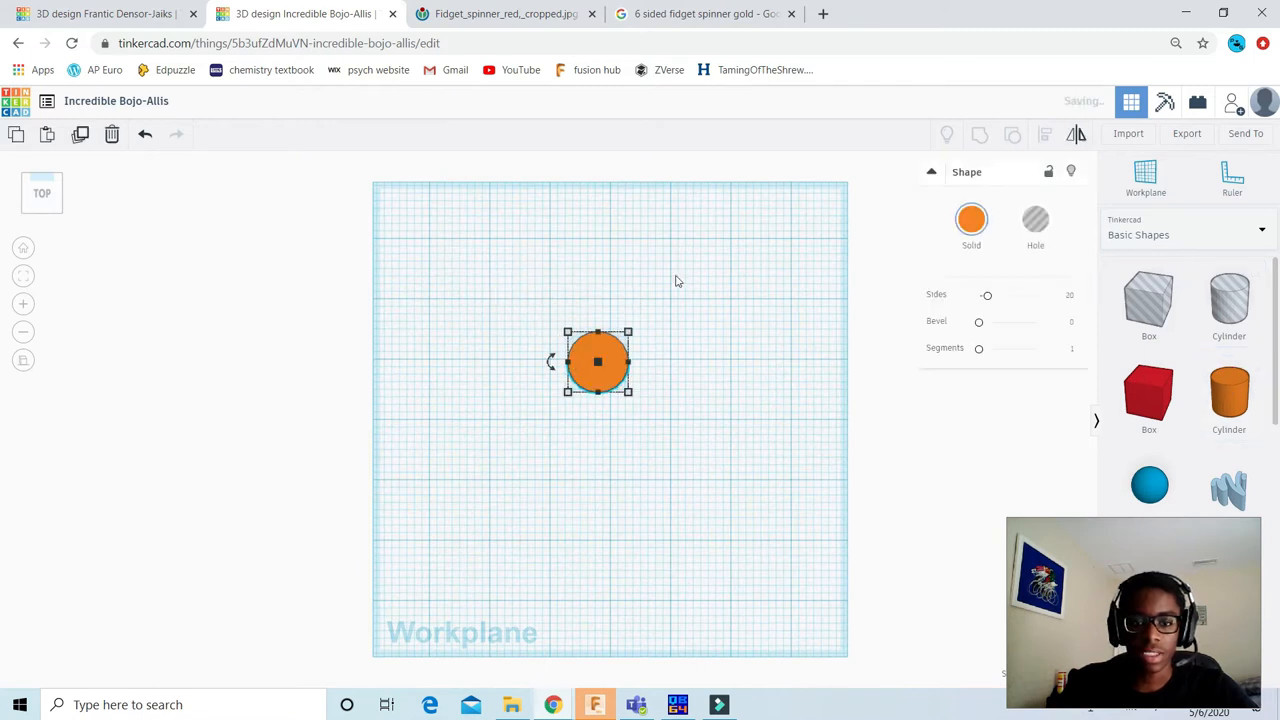
{"action": "scroll", "coordinate": [631, 391], "scroll_direction": "up", "scroll_amount": 3}
{"action": "middle_click_drag", "start_coordinate": [646, 363], "coordinate": [577, 469]}
{"action": "scroll", "coordinate": [577, 469], "scroll_direction": "up", "scroll_amount": 3}
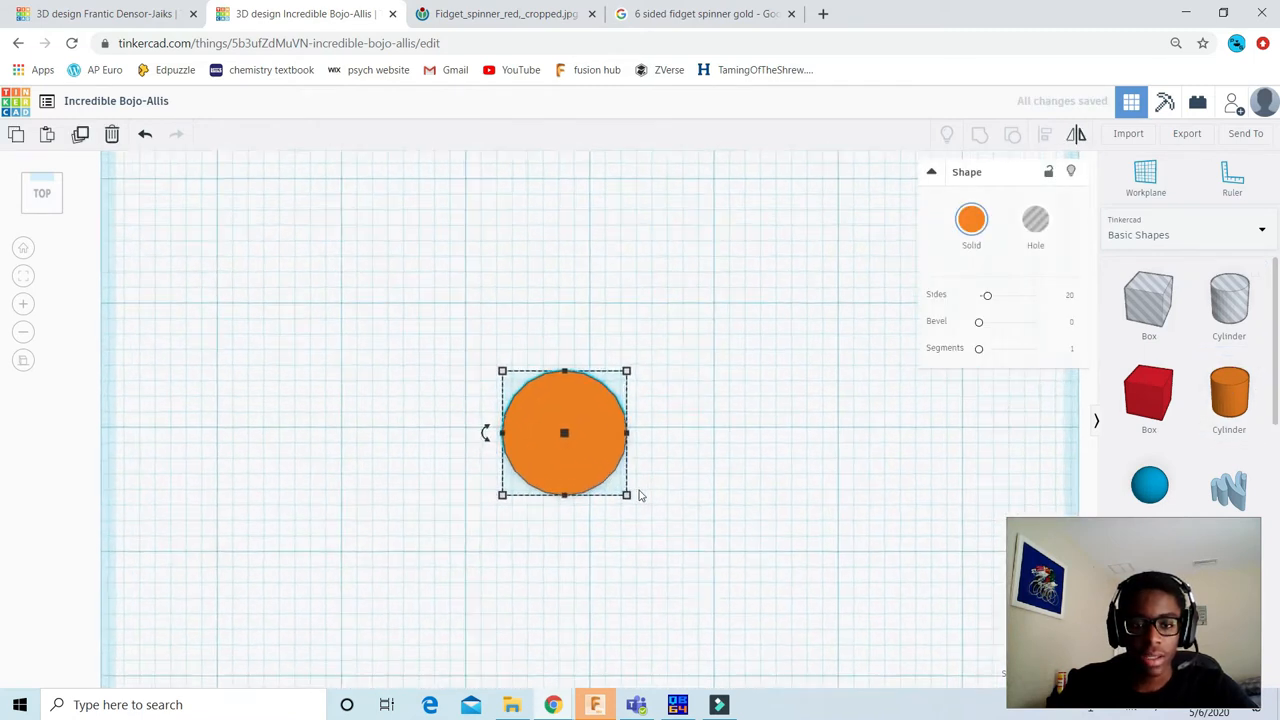
{"action": "mouse_move", "coordinate": [631, 502]}
{"action": "left_click", "coordinate": [710, 356]}
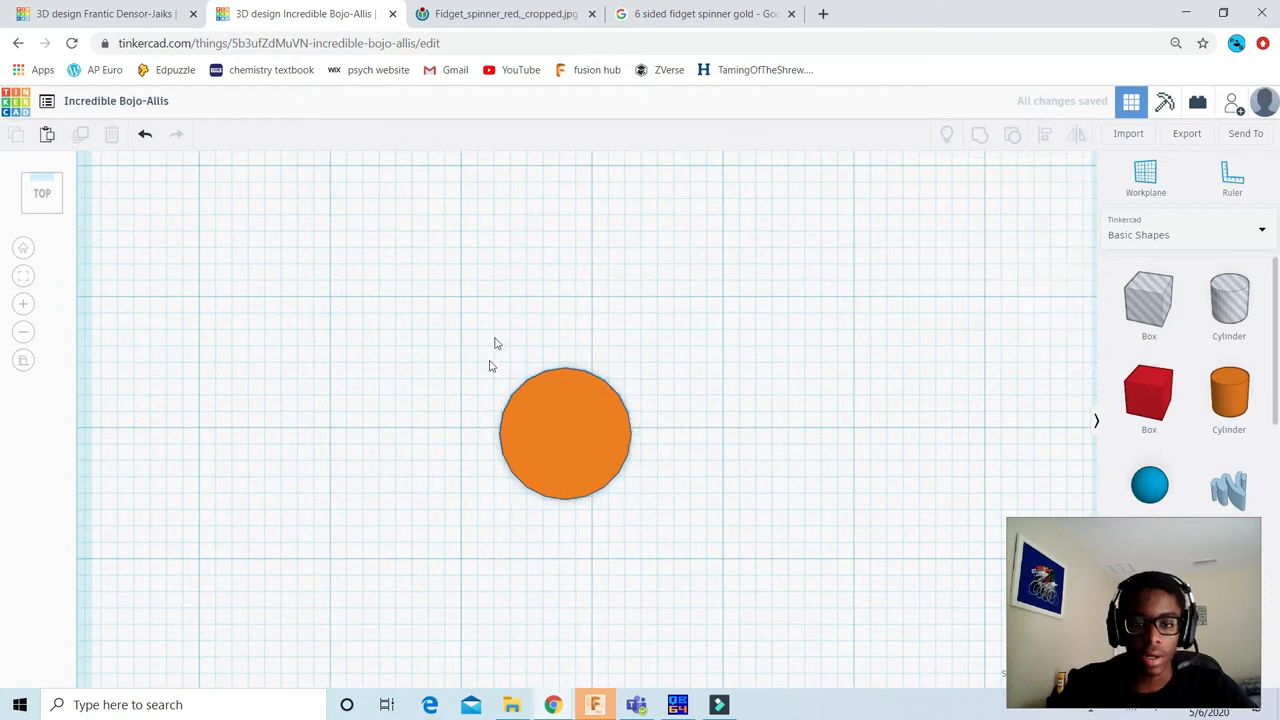
Step: Reduce the cylinder's height to about a quarter of the original, turning it into a flat disc
{"action": "left_click", "coordinate": [50, 207]}
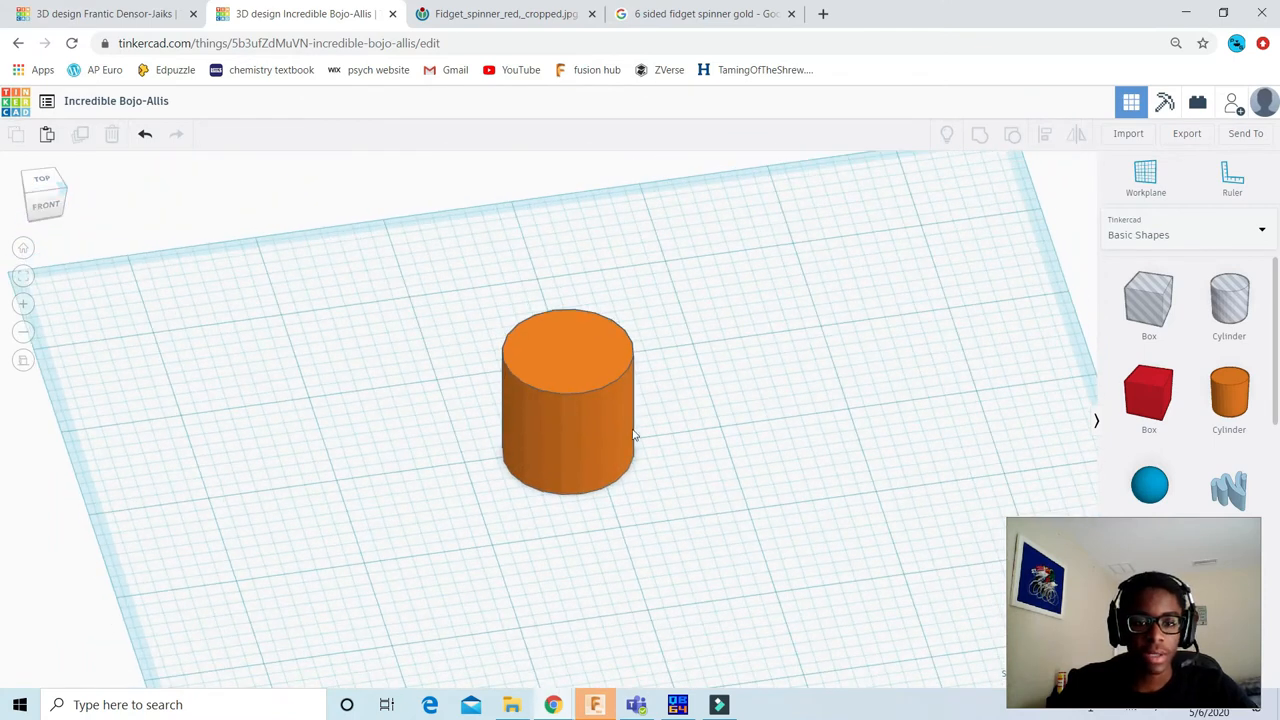
{"action": "left_click", "coordinate": [573, 353]}
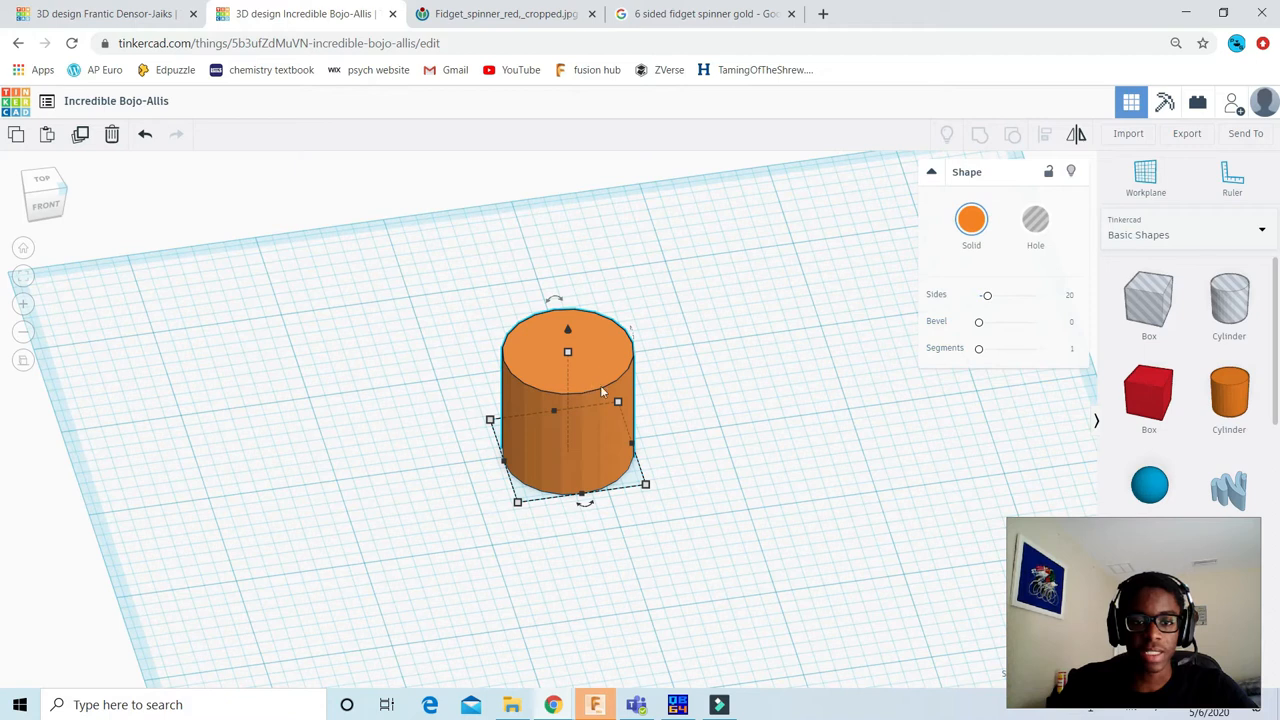
{"action": "left_click", "coordinate": [567, 352]}
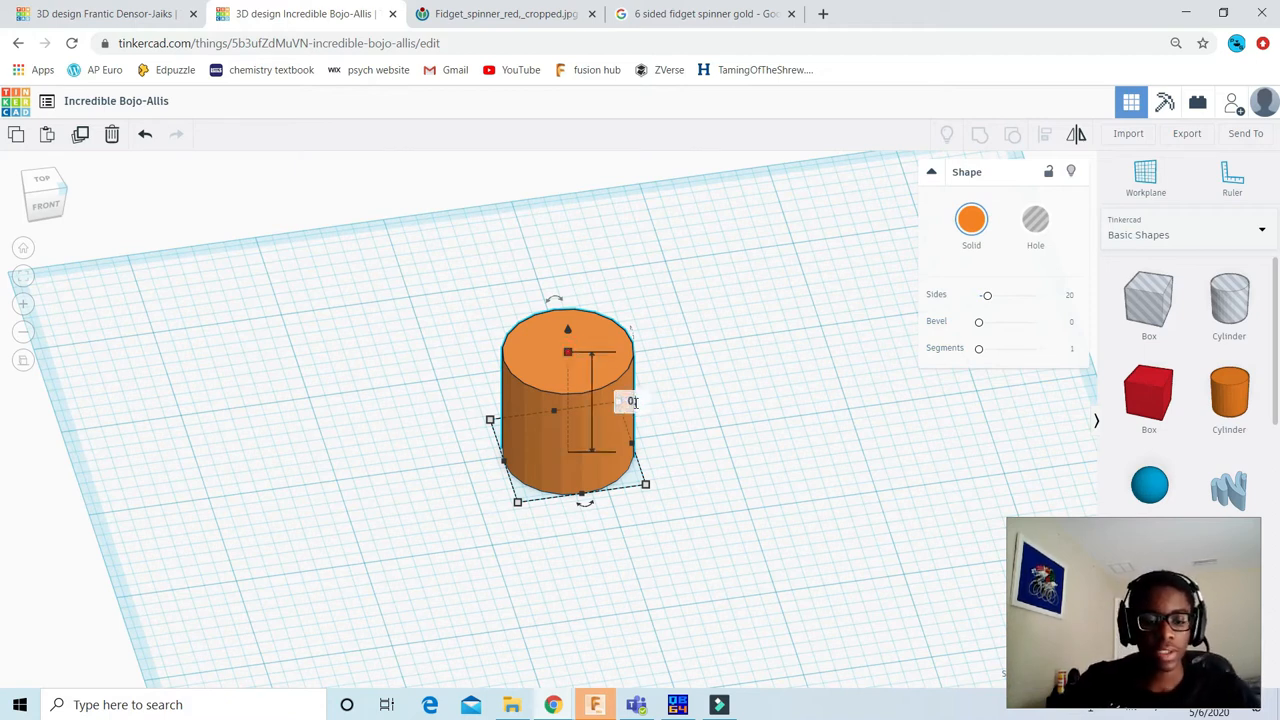
{"action": "key", "text": "Return"}
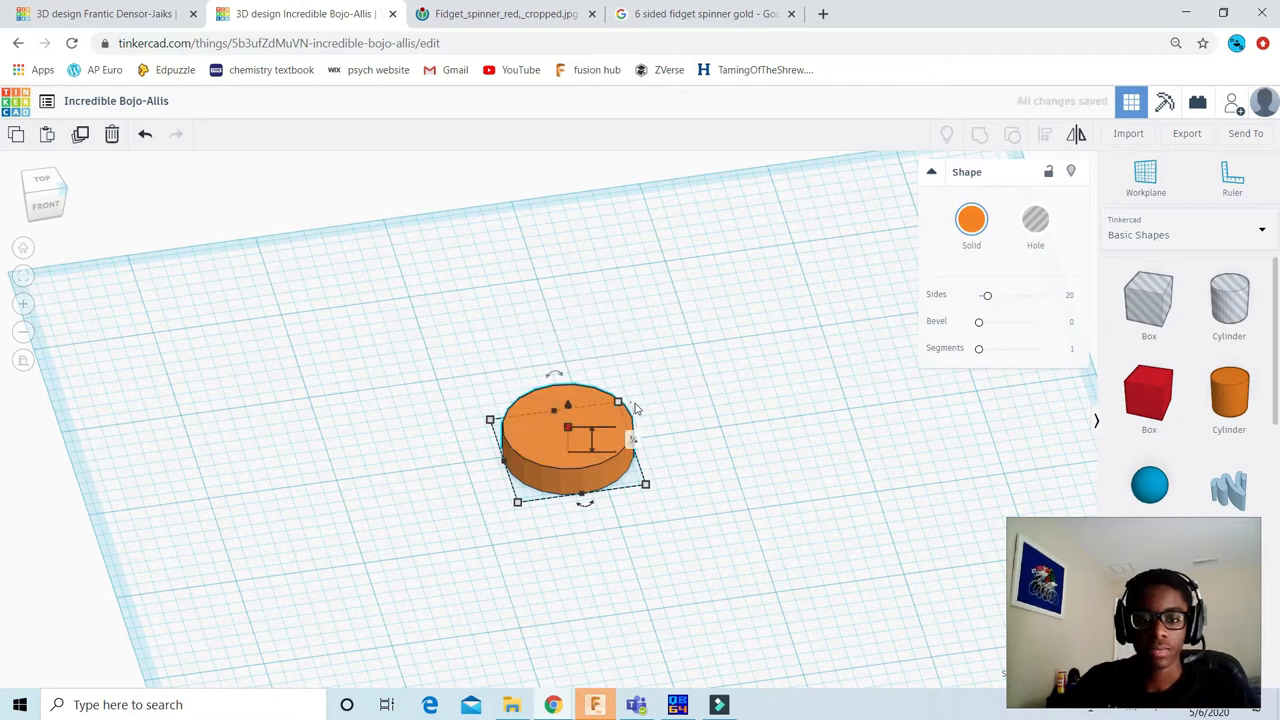
{"action": "left_click", "coordinate": [699, 369]}
{"action": "left_click", "coordinate": [617, 452]}
Step: Smooth the disc by raising its sides to 64 and its segments to 10
{"action": "scroll", "coordinate": [620, 451], "scroll_direction": "up", "scroll_amount": 2}
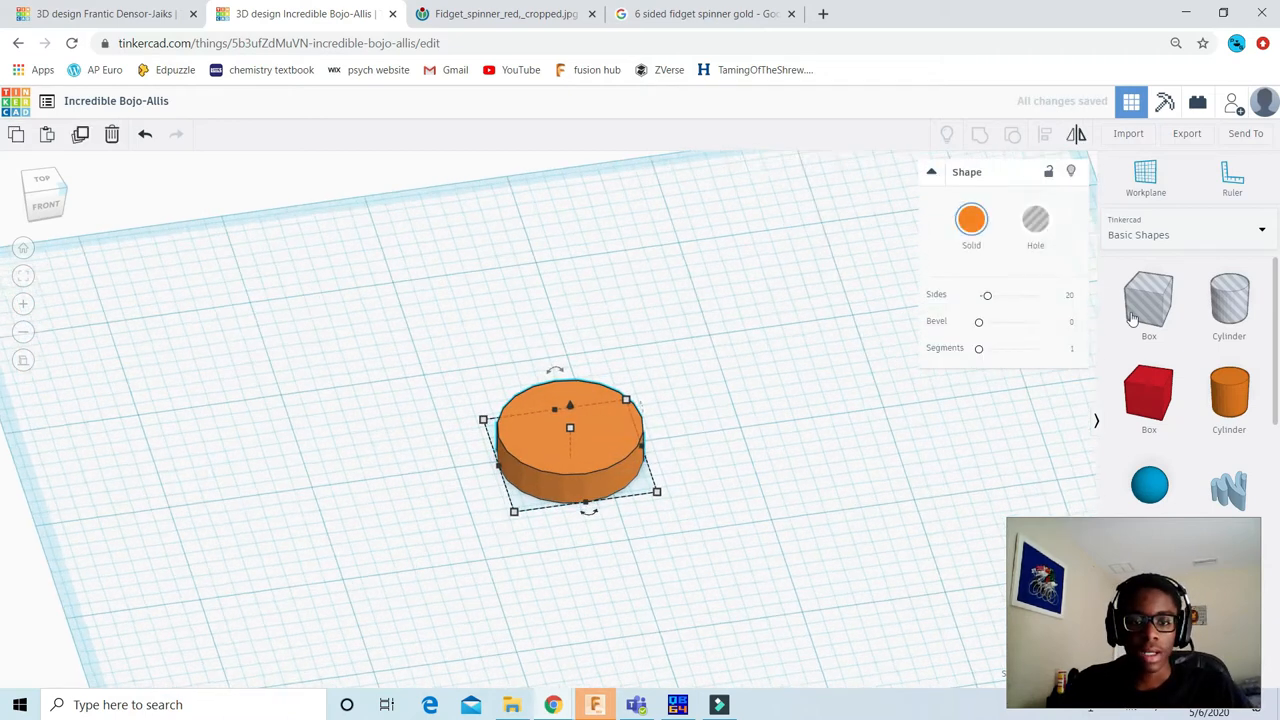
{"action": "left_click", "coordinate": [987, 298]}
{"action": "left_click_drag", "start_coordinate": [987, 298], "coordinate": [1075, 300]}
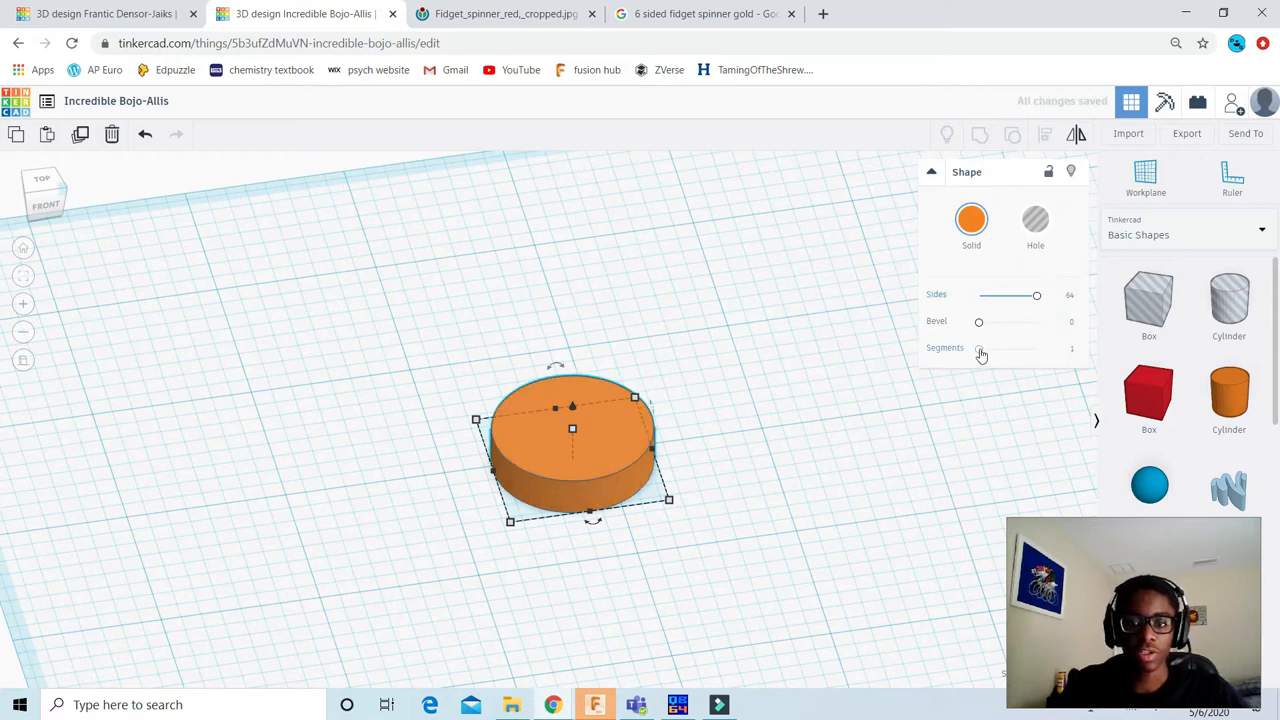
{"action": "left_click_drag", "start_coordinate": [981, 355], "coordinate": [1040, 352]}
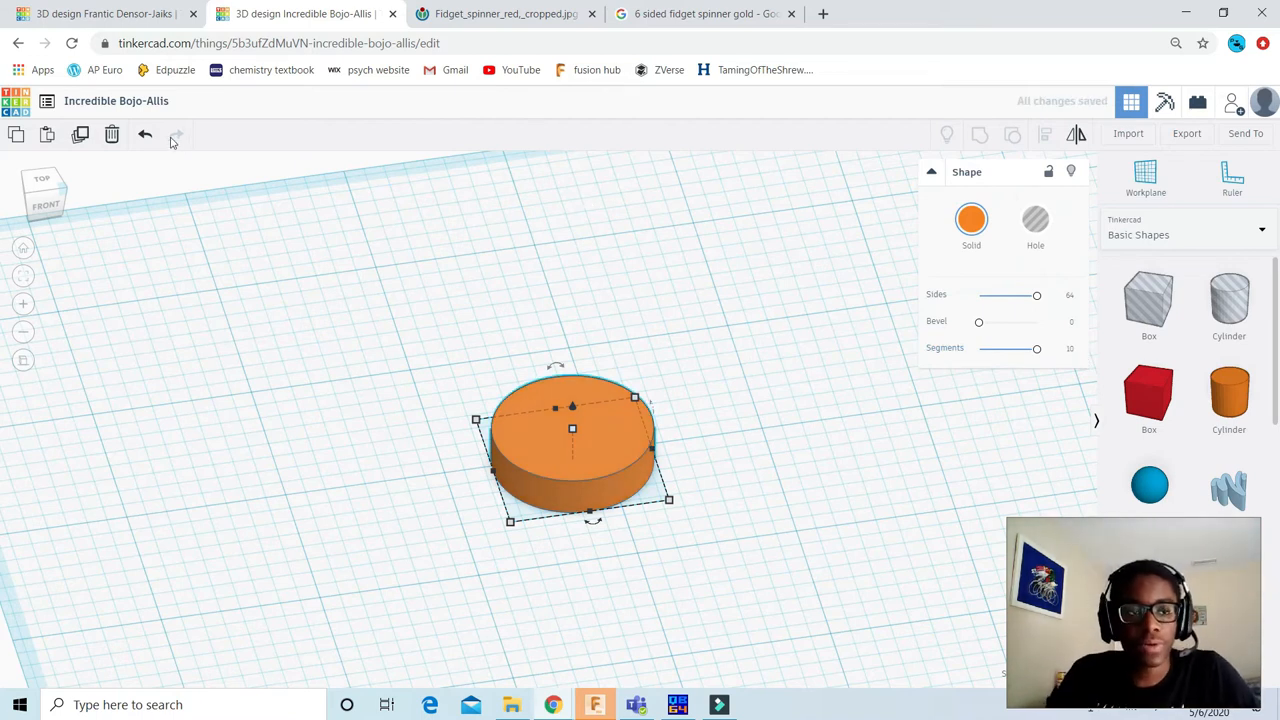
Step: Duplicate the orange disc and place the copy about 1.45 in to its right, seen from above
{"action": "left_click", "coordinate": [502, 260]}
{"action": "scroll", "coordinate": [680, 254], "scroll_direction": "down", "scroll_amount": 5}
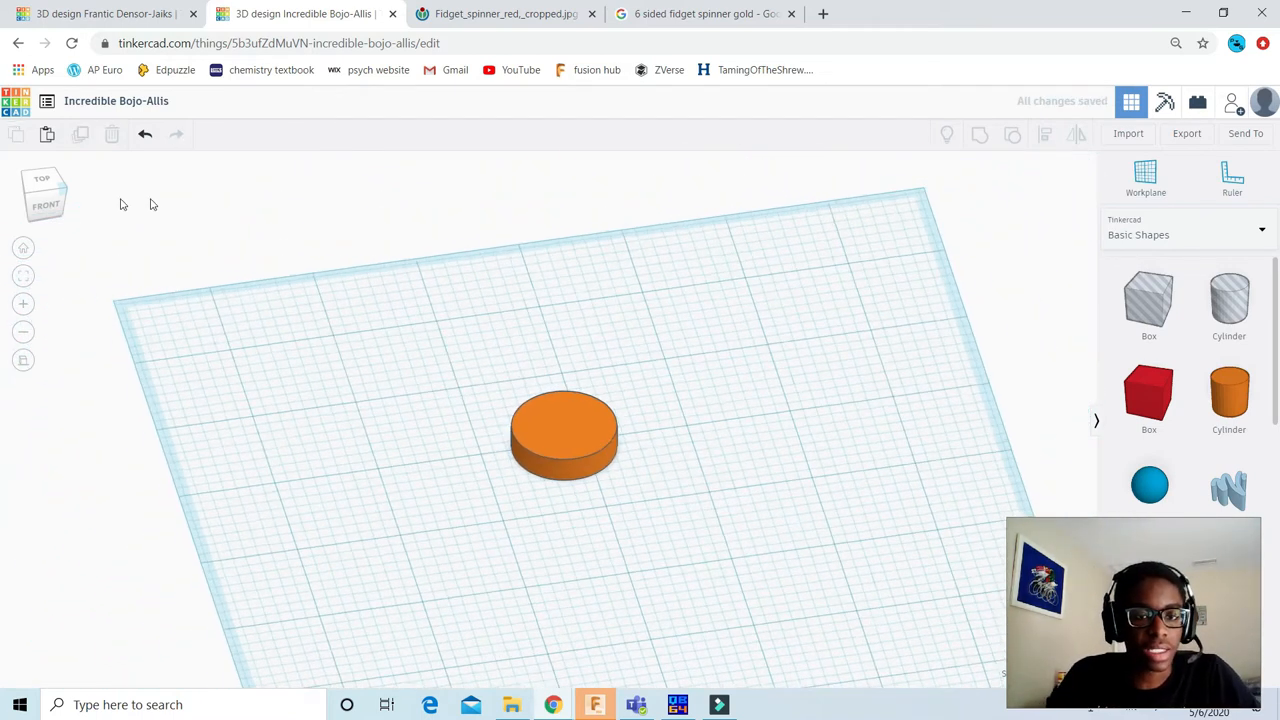
{"action": "left_click", "coordinate": [42, 186]}
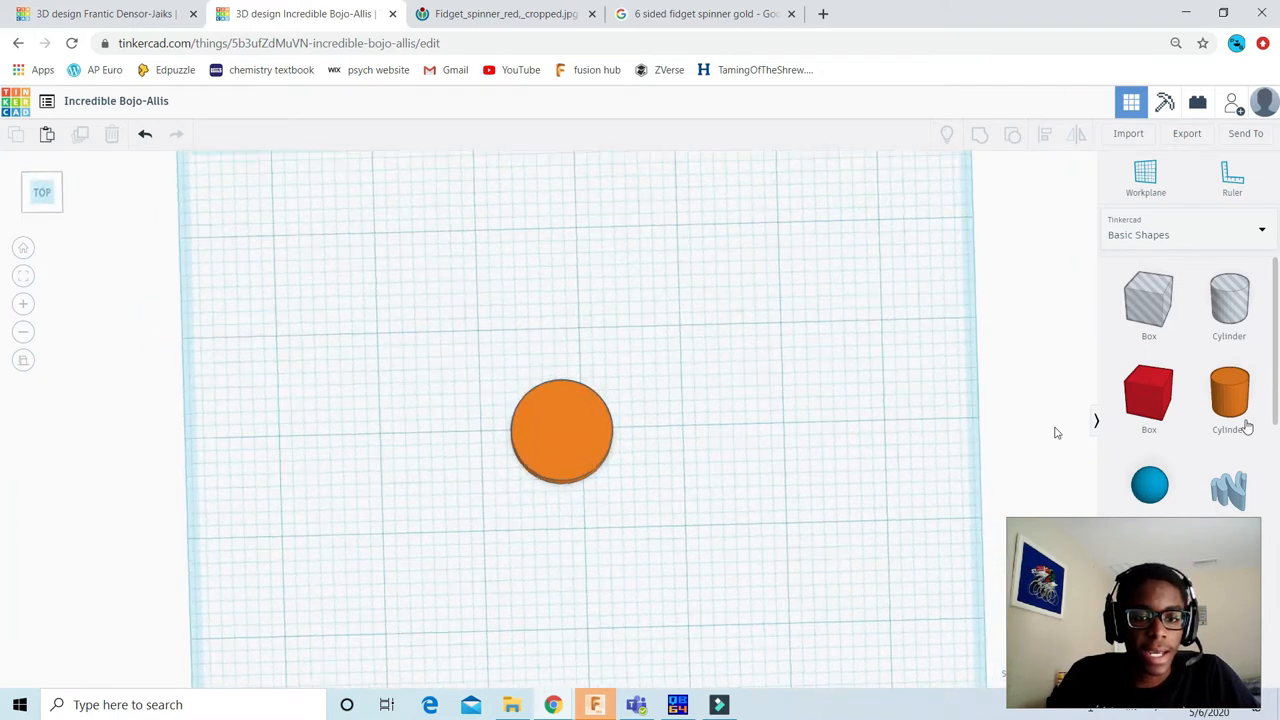
{"action": "left_click", "coordinate": [547, 403]}
{"action": "scroll", "coordinate": [584, 392], "scroll_direction": "up", "scroll_amount": 4}
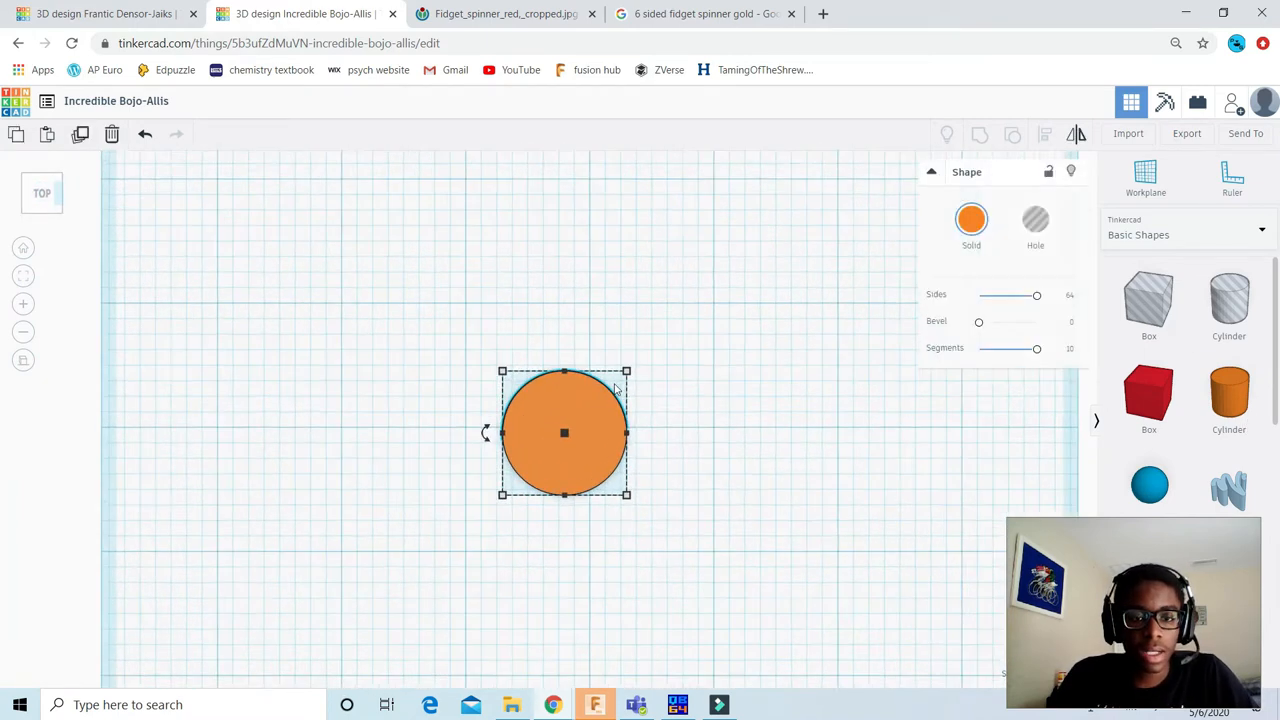
{"action": "scroll", "coordinate": [628, 432], "scroll_direction": "up", "scroll_amount": 2}
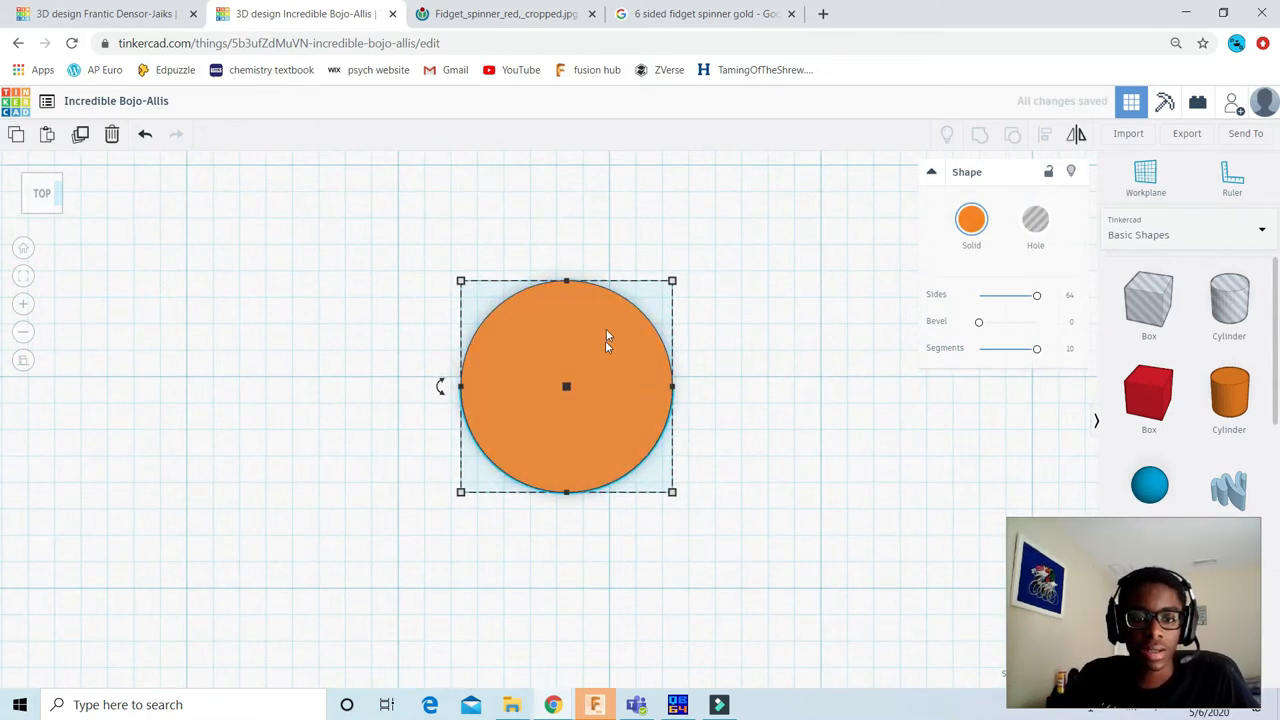
{"action": "scroll", "coordinate": [560, 355], "scroll_direction": "down", "scroll_amount": 2}
{"action": "left_click_drag", "start_coordinate": [543, 357], "coordinate": [779, 352], "text": "alt"}
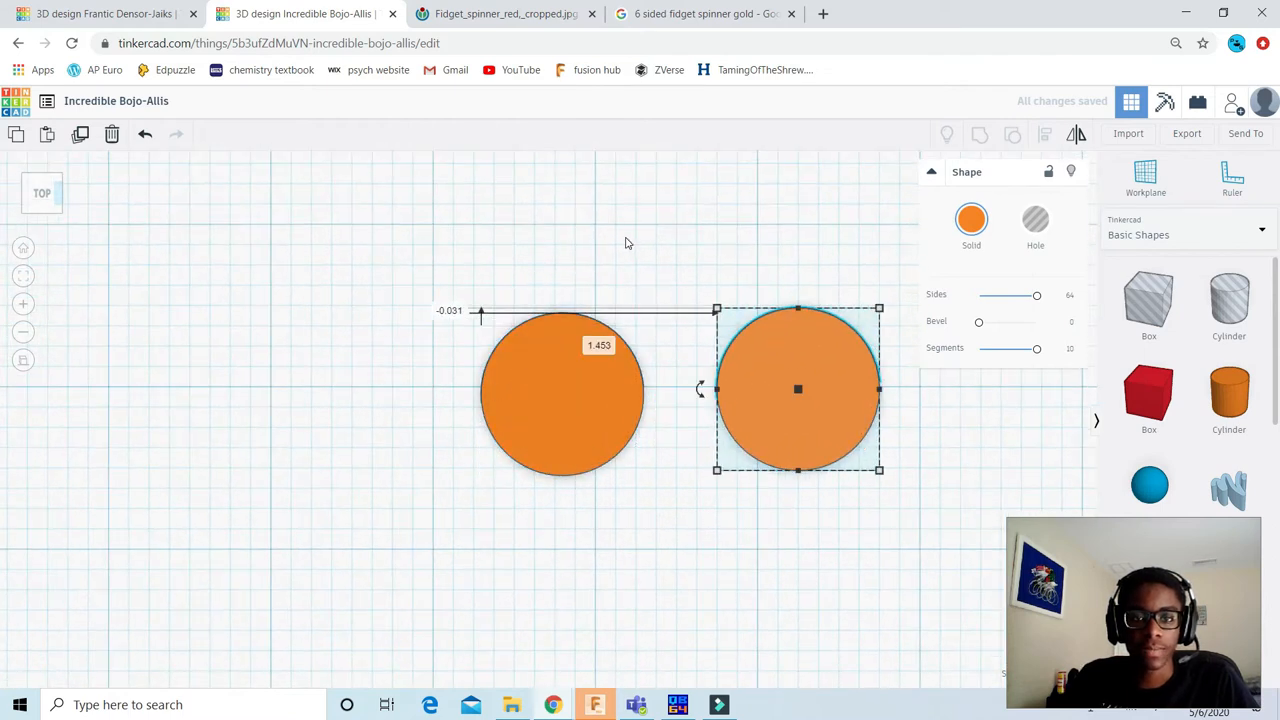
{"action": "left_click", "coordinate": [625, 240]}
Step: Check the reference photo, resize the copied disc to 0.75 by 0.75 in and turn it into a hole
{"action": "left_click", "coordinate": [497, 14]}
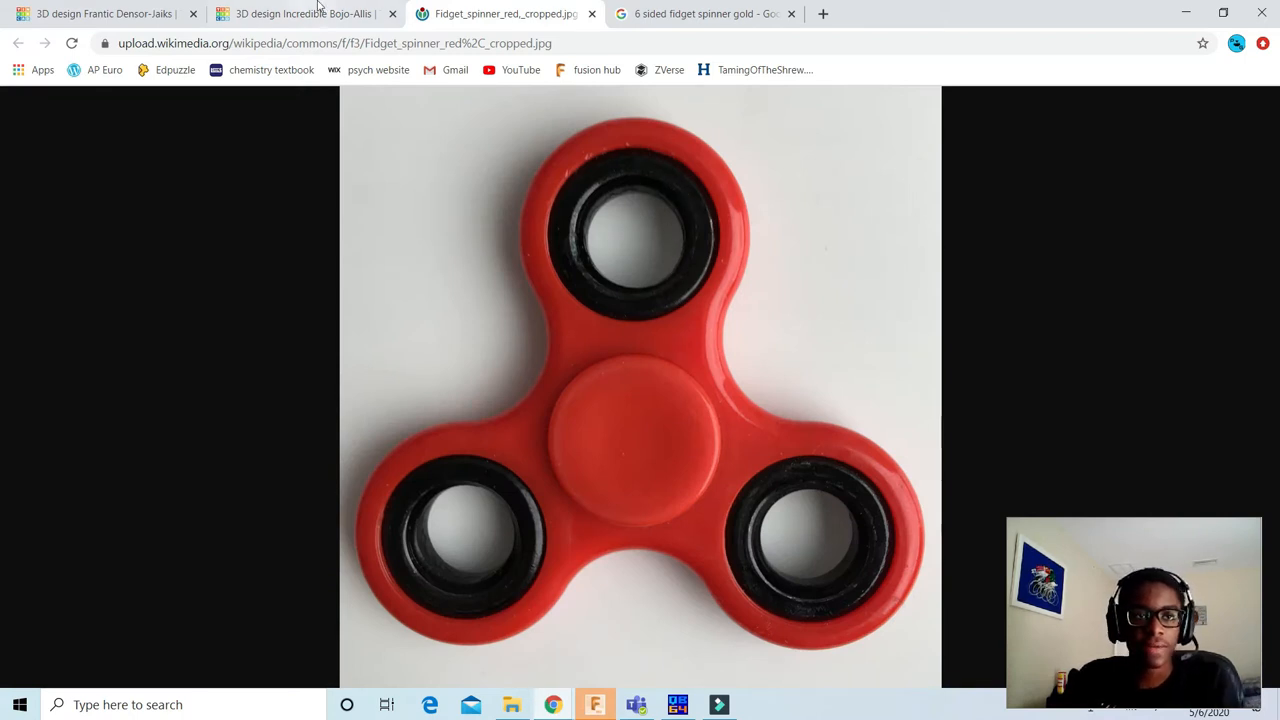
{"action": "left_click", "coordinate": [315, 10]}
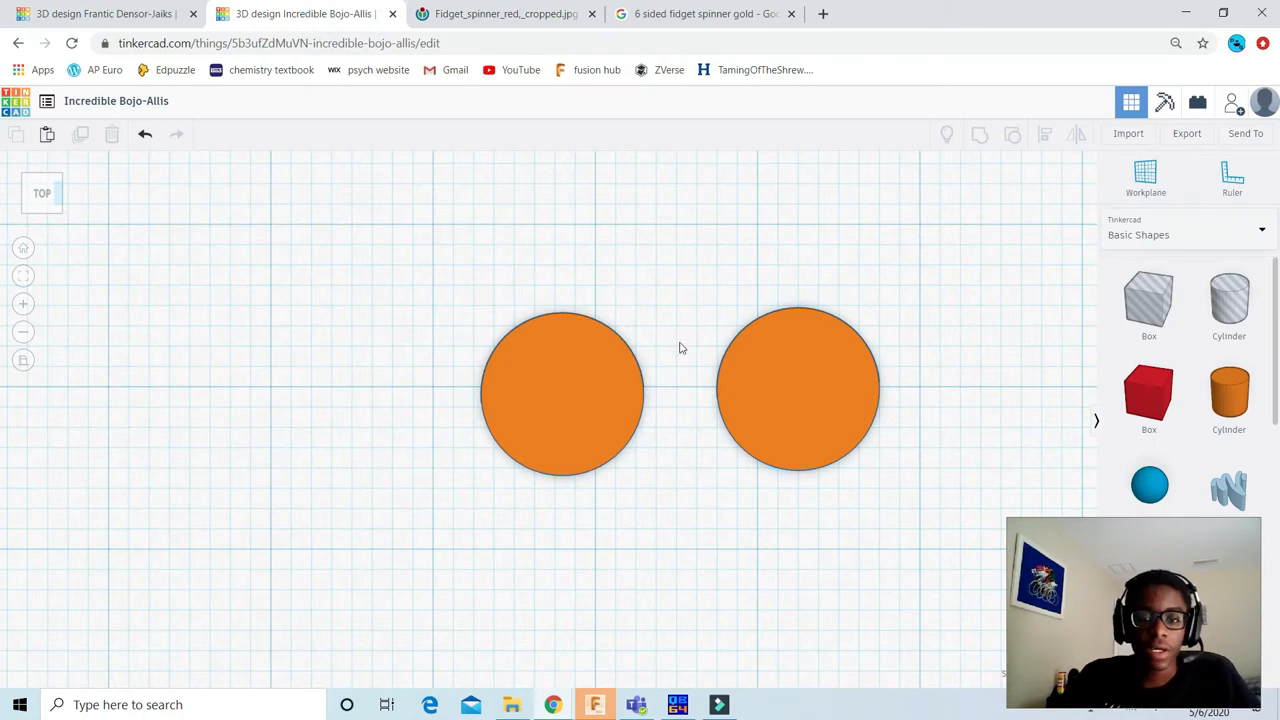
{"action": "left_click", "coordinate": [800, 372]}
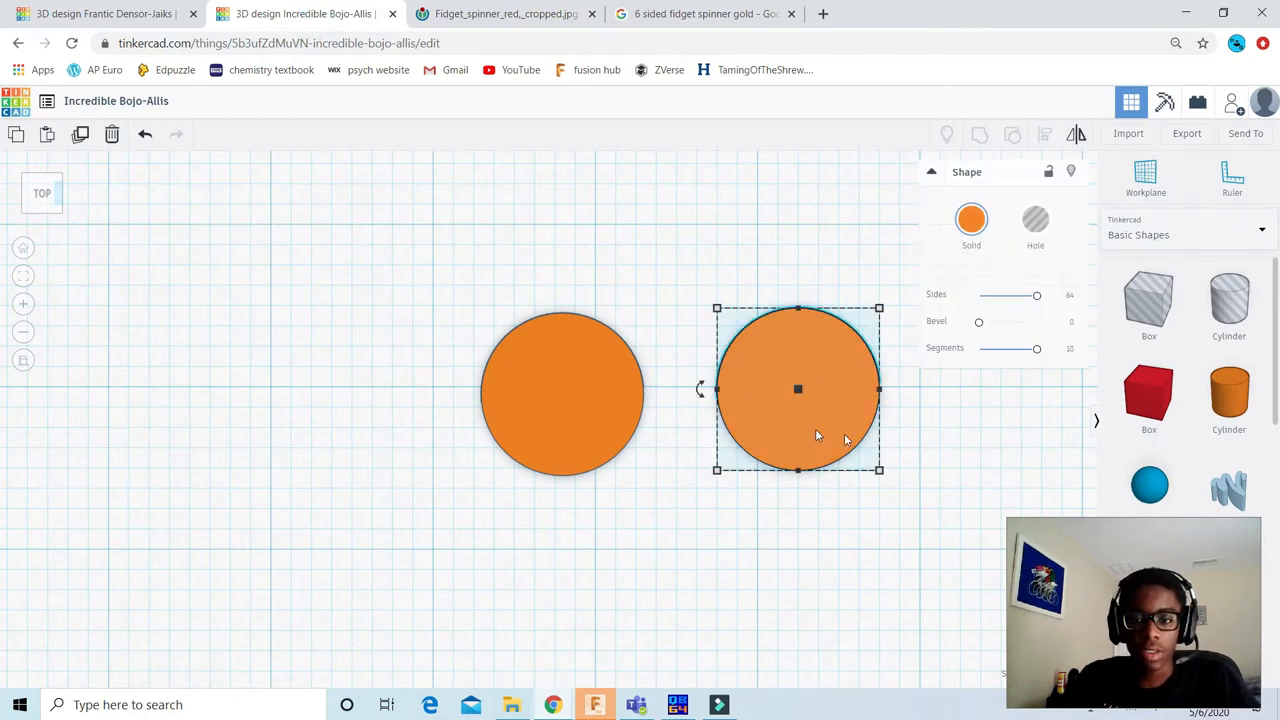
{"action": "middle_click_drag", "start_coordinate": [779, 394], "coordinate": [643, 395]}
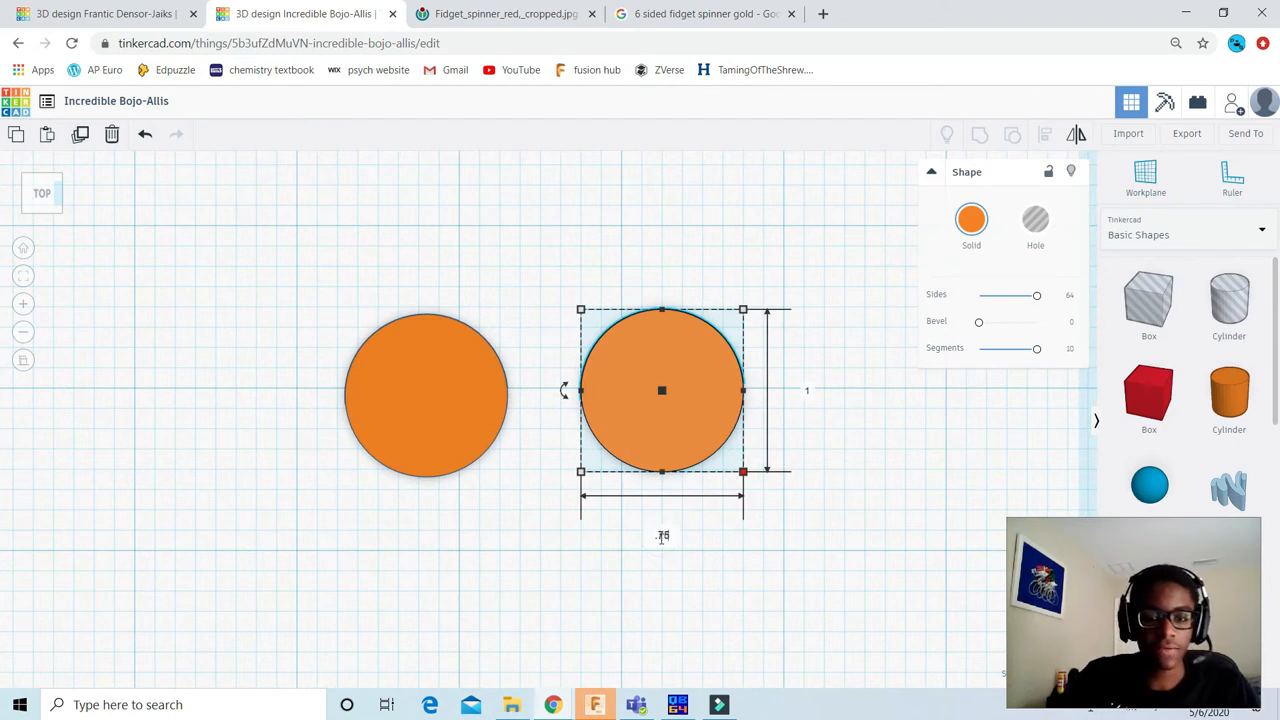
{"action": "key", "text": "Tab"}
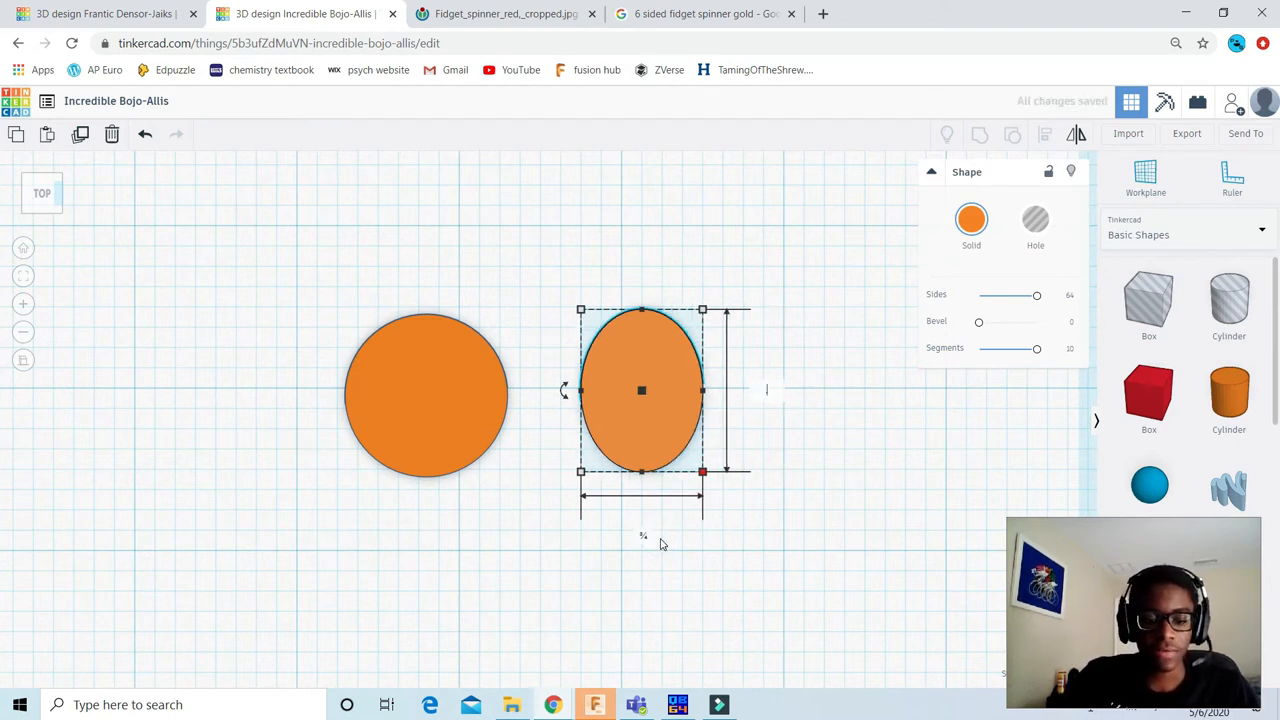
{"action": "key", "text": "Return"}
{"action": "scroll", "coordinate": [682, 464], "scroll_direction": "down", "scroll_amount": 2}
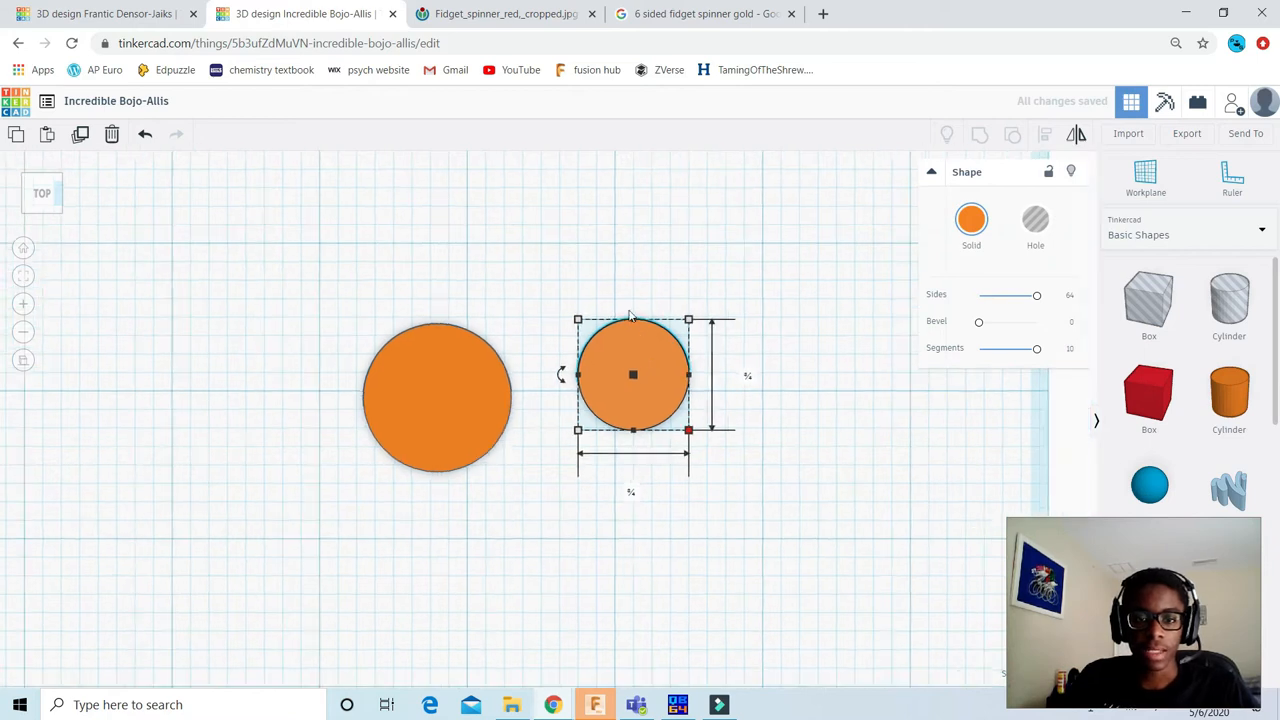
{"action": "left_click", "coordinate": [1044, 232]}
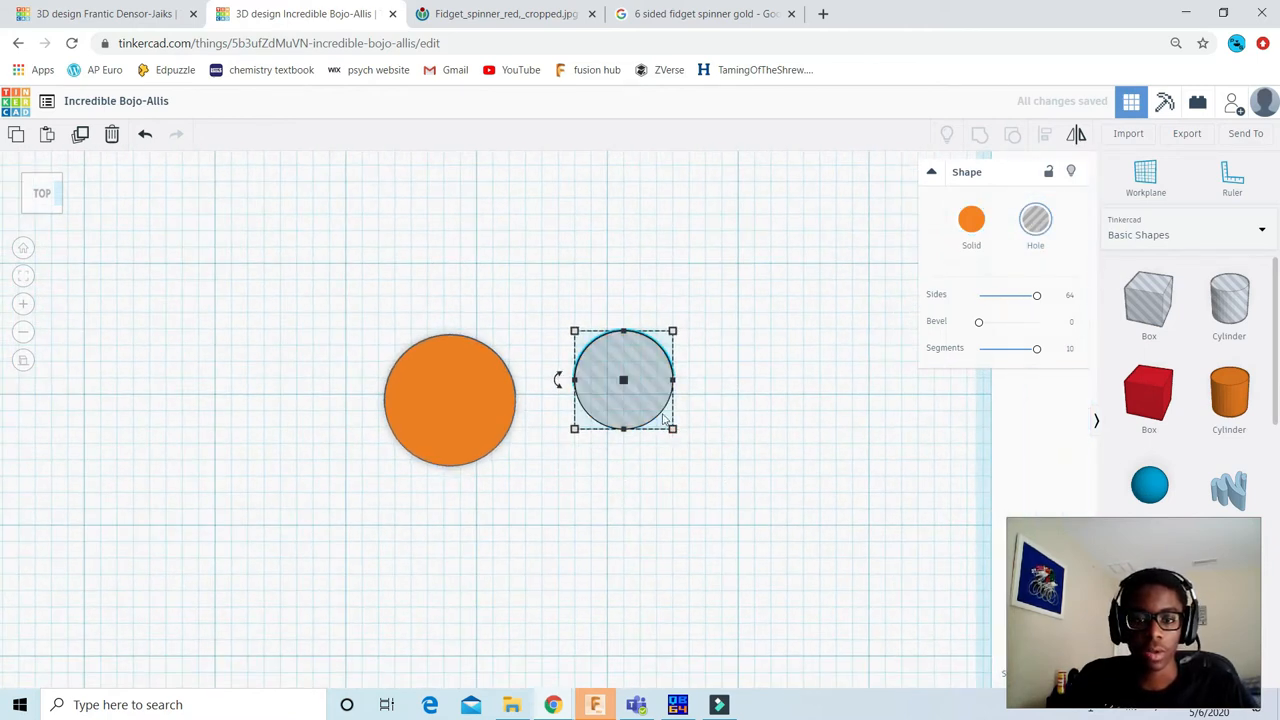
Step: Align the hole cylinder to the centre of the orange disc in both horizontal directions
{"action": "left_click", "coordinate": [801, 573]}
{"action": "left_click_drag", "start_coordinate": [820, 555], "coordinate": [345, 216]}
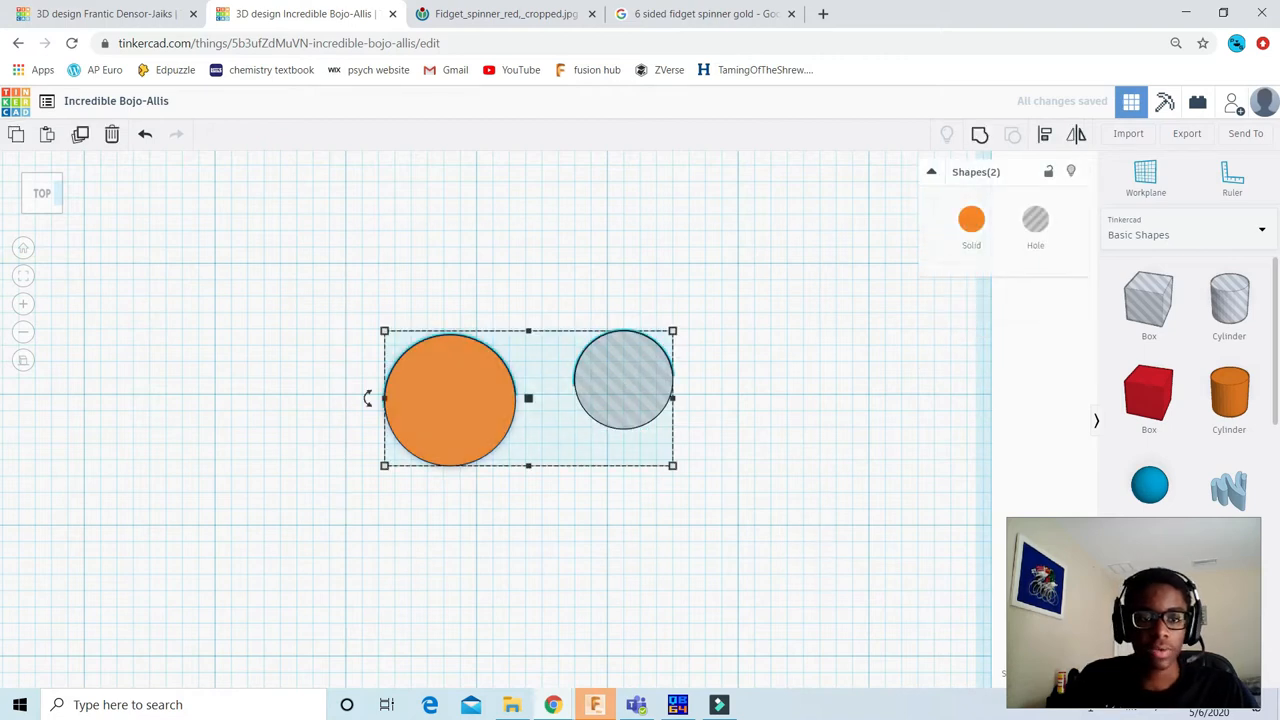
{"action": "left_click", "coordinate": [1044, 135]}
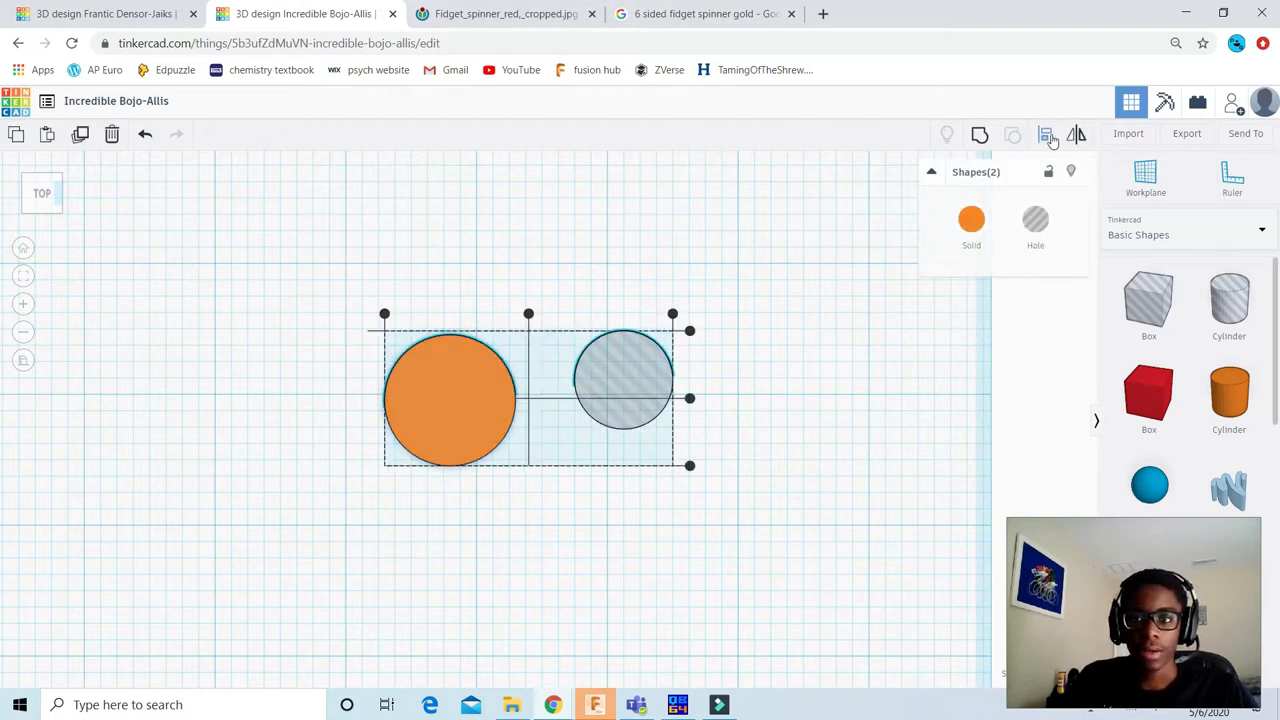
{"action": "left_click", "coordinate": [451, 386]}
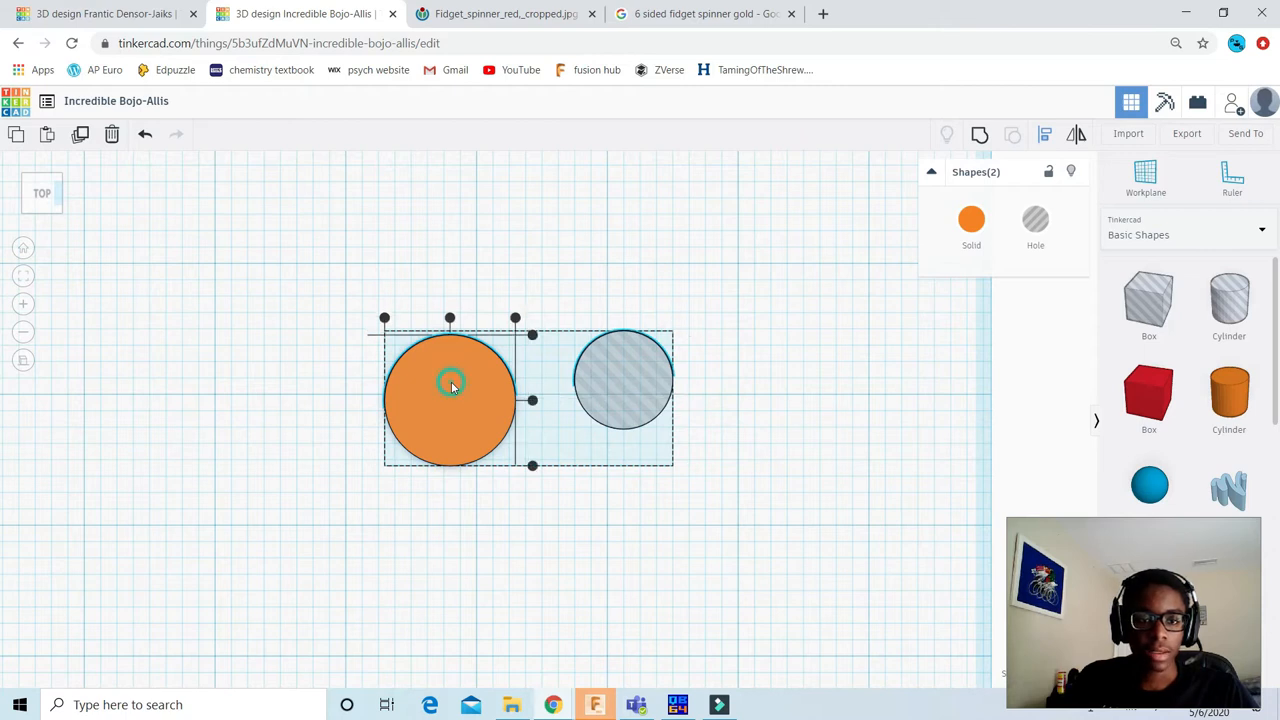
{"action": "left_click", "coordinate": [450, 319]}
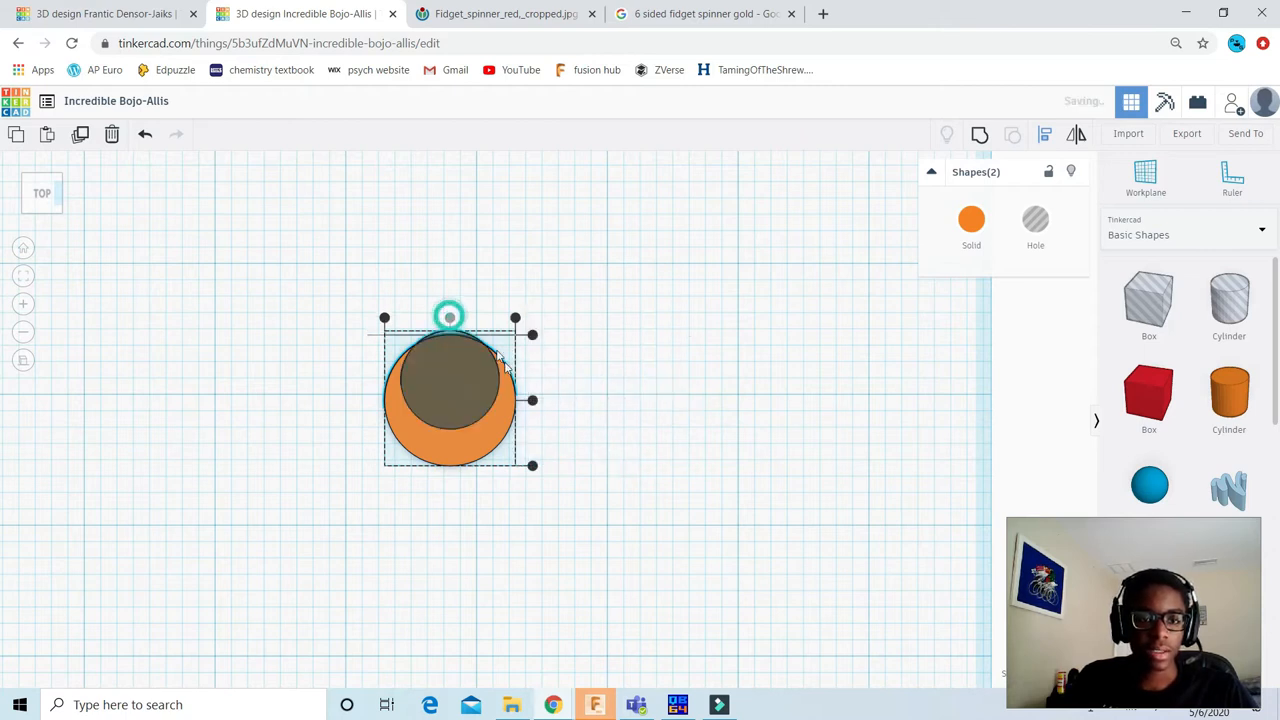
{"action": "left_click", "coordinate": [532, 402]}
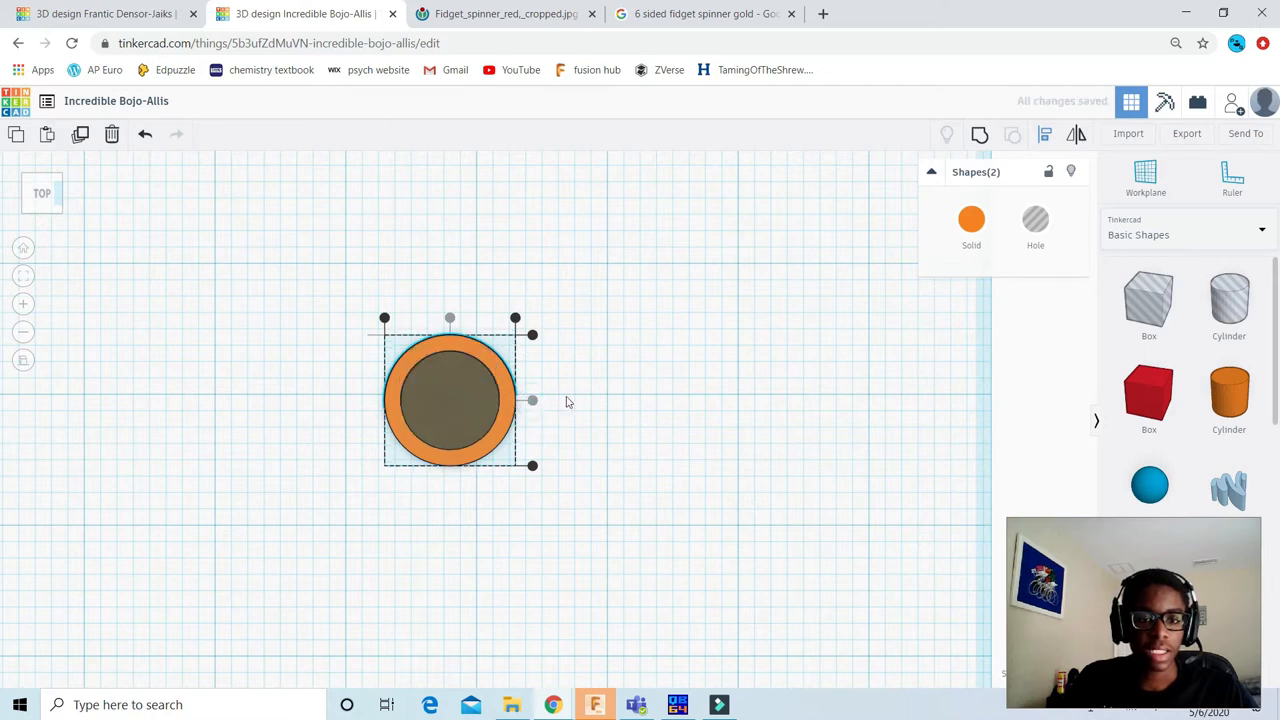
{"action": "left_click", "coordinate": [605, 335]}
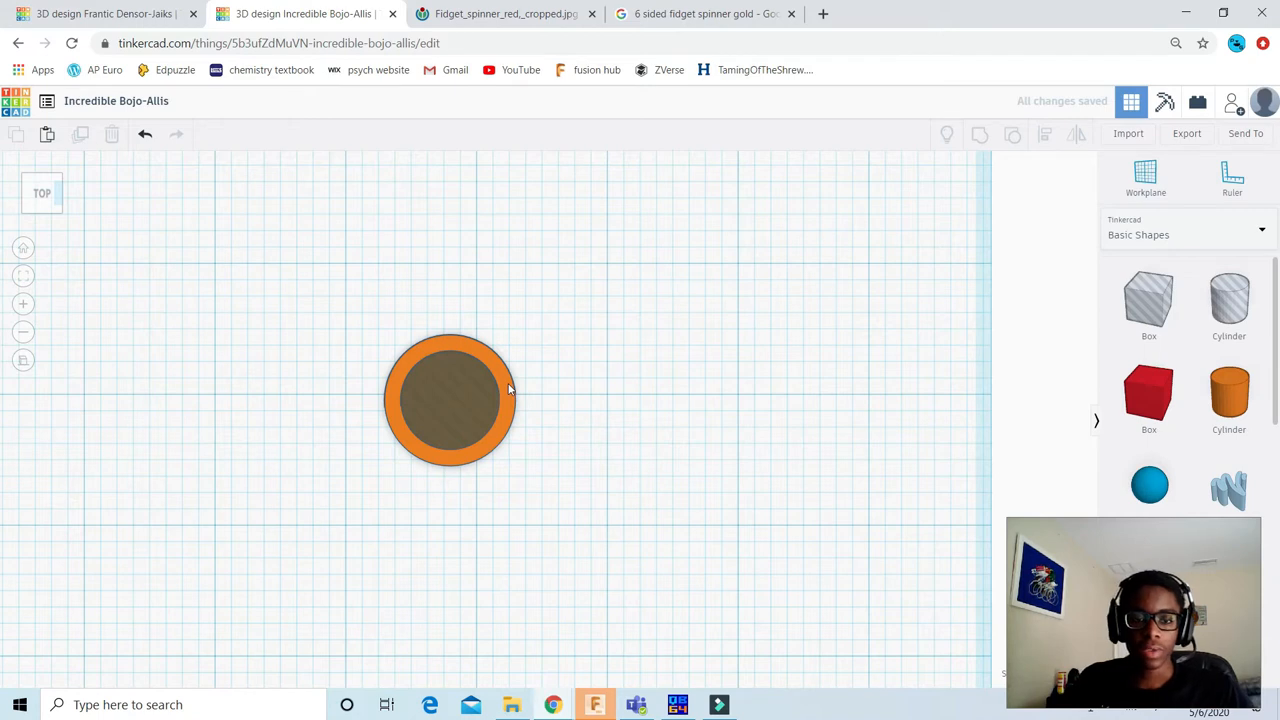
Step: Duplicate the solid orange disc and place the copy about 1.84 in to the right of the original
{"action": "scroll", "coordinate": [477, 342], "scroll_direction": "up", "scroll_amount": 4}
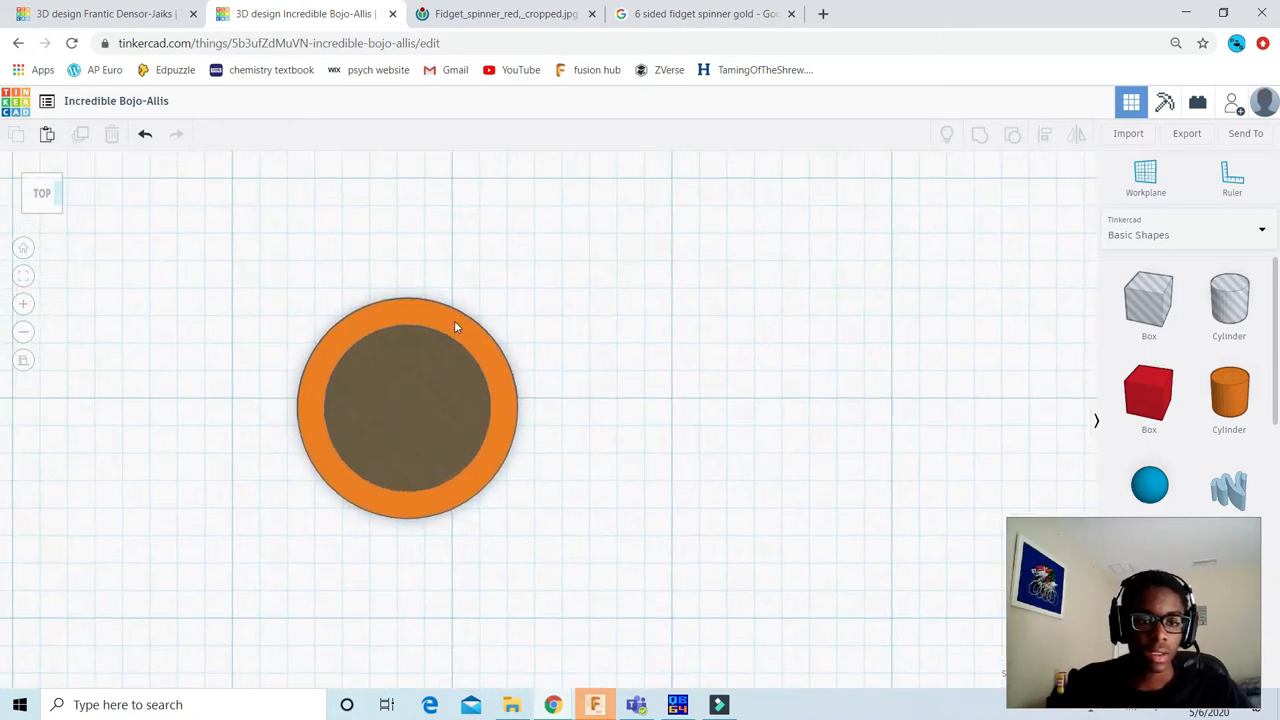
{"action": "left_click", "coordinate": [453, 318]}
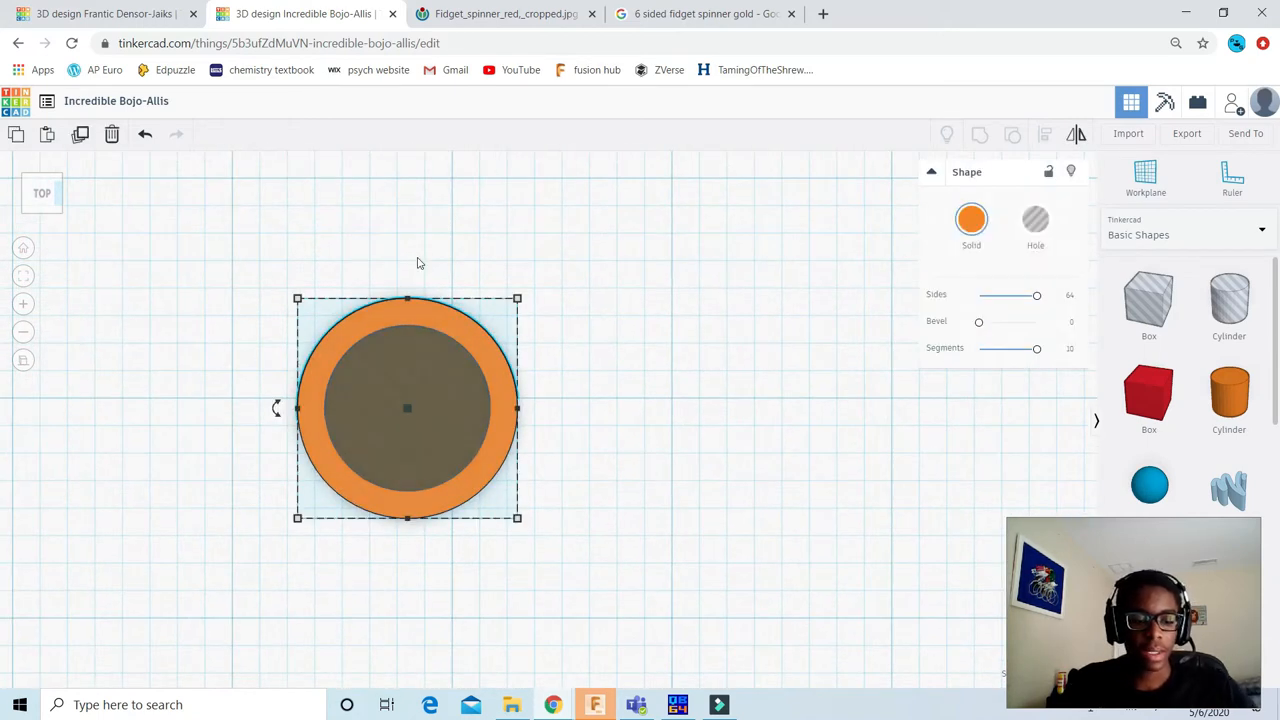
{"action": "left_click", "coordinate": [420, 265]}
{"action": "left_click", "coordinate": [456, 324]}
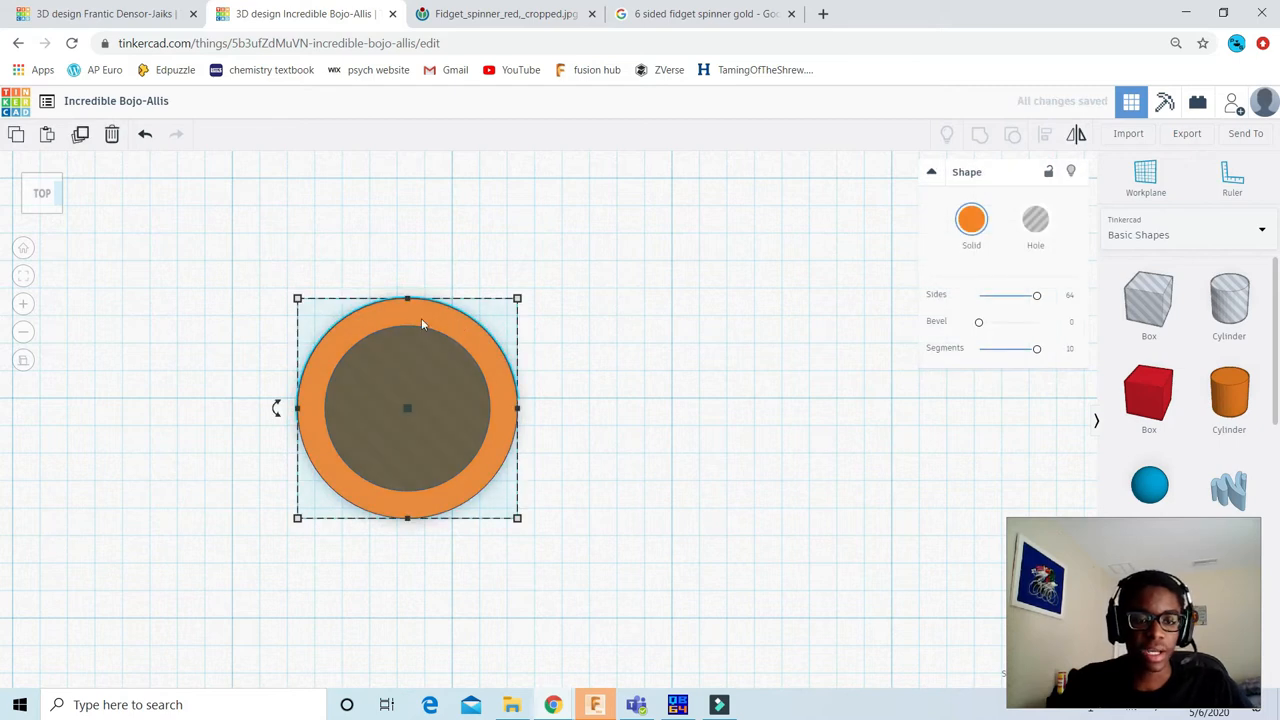
{"action": "left_click_drag", "start_coordinate": [407, 308], "coordinate": [848, 318], "text": "alt"}
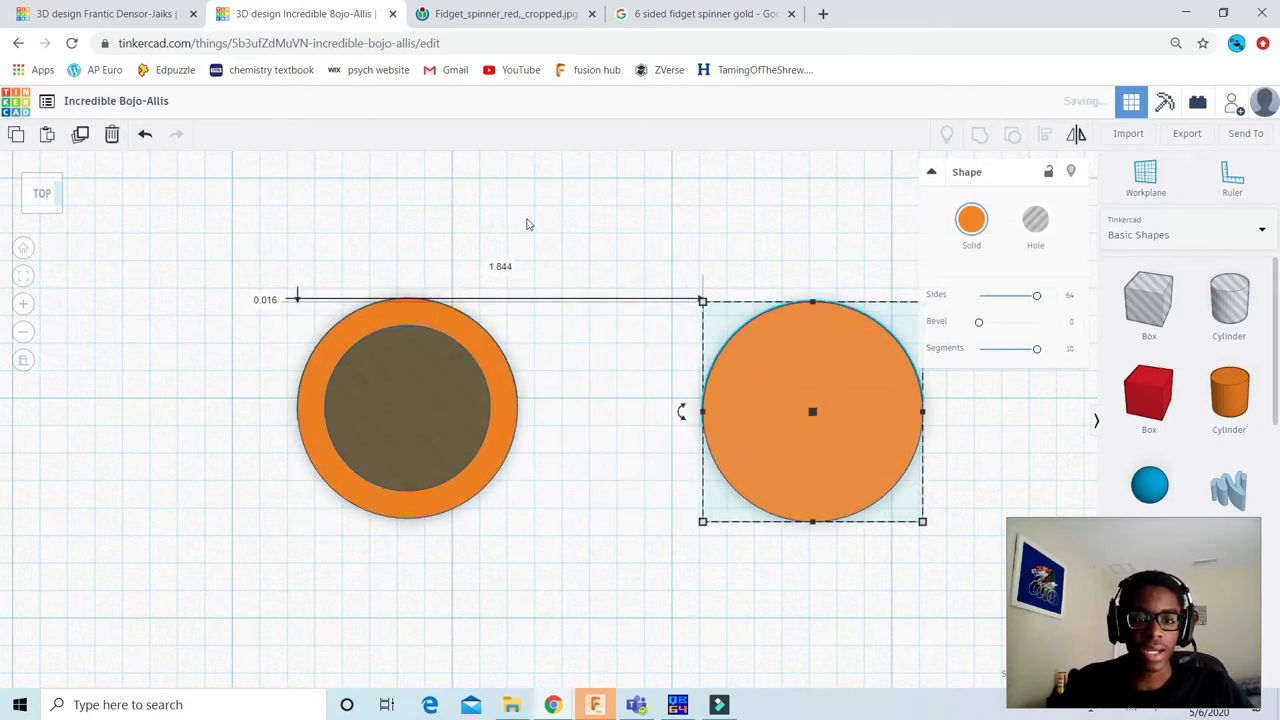
{"action": "left_click", "coordinate": [527, 230]}
{"action": "scroll", "coordinate": [531, 297], "scroll_direction": "down", "scroll_amount": 2}
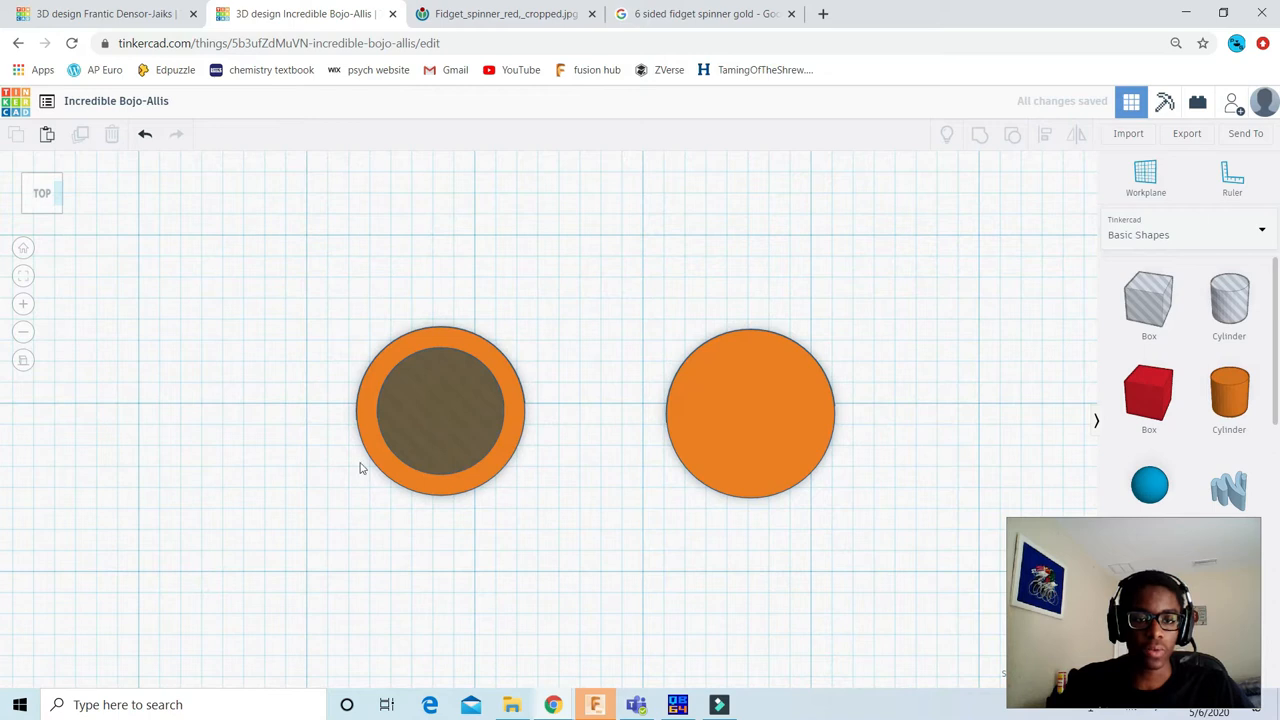
Step: Group the original disc with its centred hole to cut it into a ring
{"action": "left_click_drag", "start_coordinate": [223, 211], "coordinate": [603, 566]}
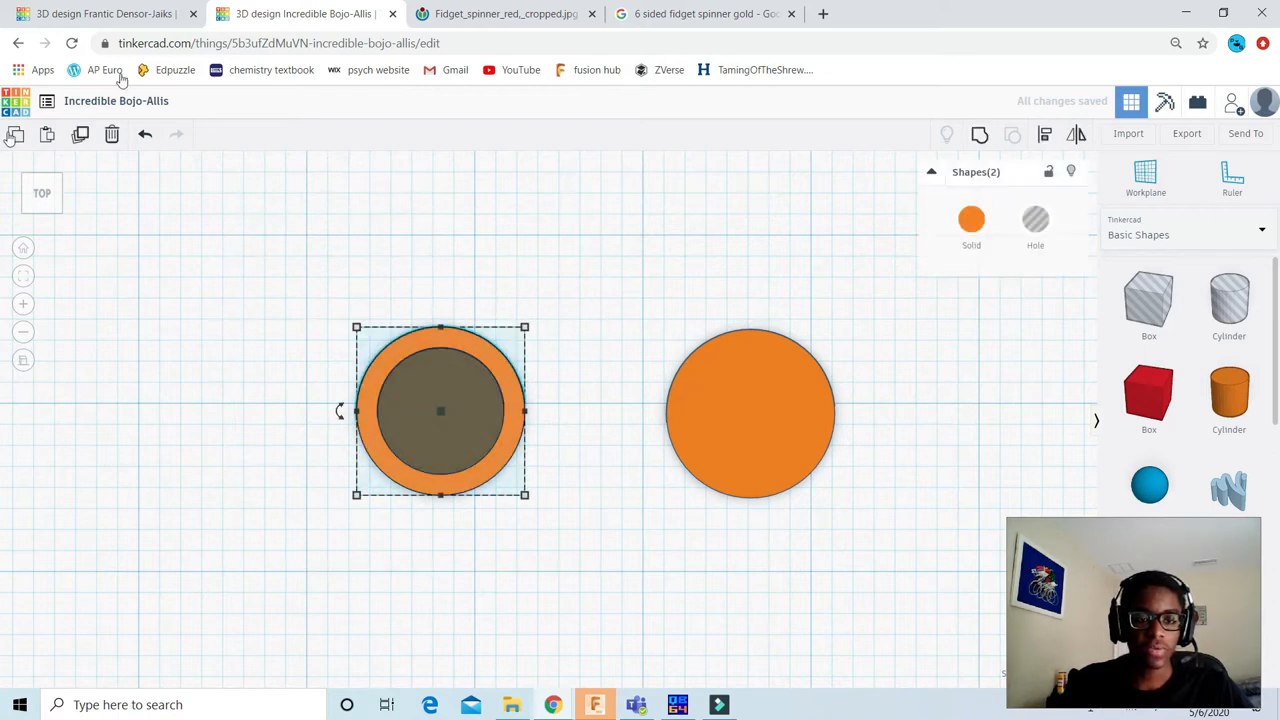
{"action": "left_click", "coordinate": [977, 138]}
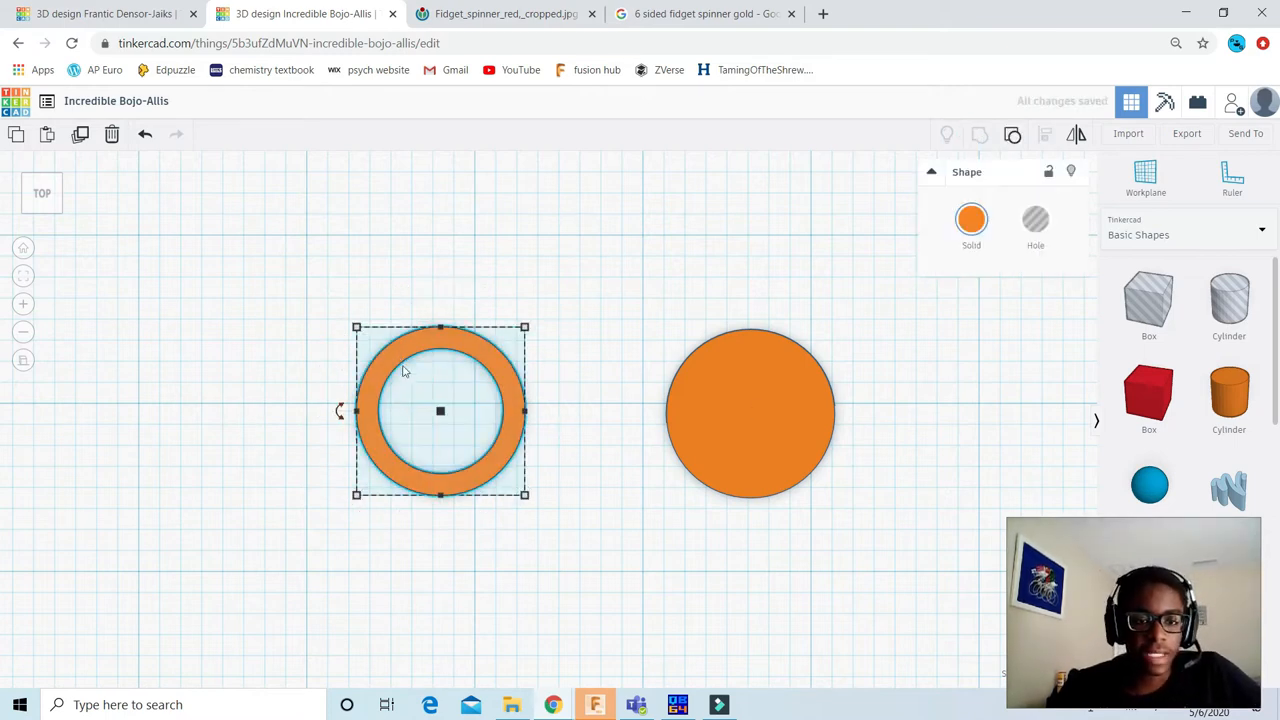
{"action": "scroll", "coordinate": [338, 415], "scroll_direction": "up", "scroll_amount": 4}
Step: Check the reference photo, duplicate the spare solid disc and place the copy above and to the right of it
{"action": "left_click", "coordinate": [500, 14]}
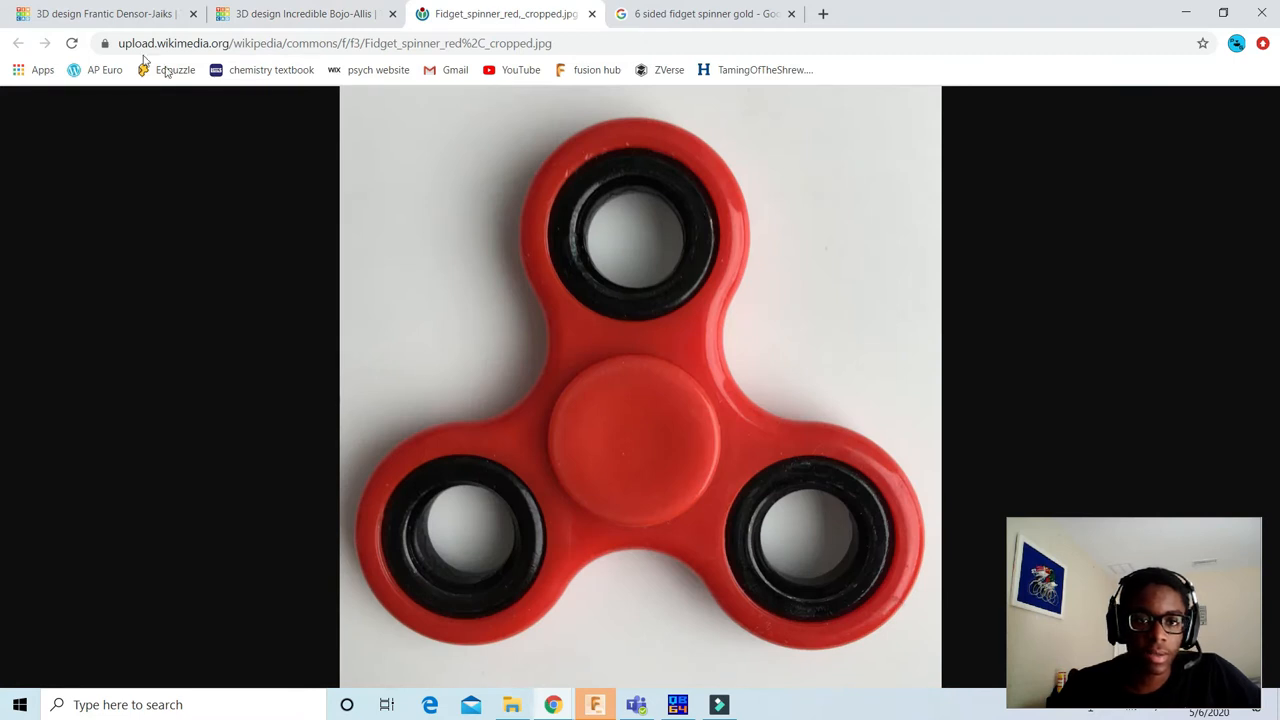
{"action": "left_click", "coordinate": [318, 14]}
{"action": "scroll", "coordinate": [746, 351], "scroll_direction": "down", "scroll_amount": 3}
{"action": "left_click", "coordinate": [758, 384]}
{"action": "middle_click_drag", "start_coordinate": [697, 481], "coordinate": [594, 452]}
{"action": "scroll", "coordinate": [564, 400], "scroll_direction": "down", "scroll_amount": 2}
{"action": "middle_click_drag", "start_coordinate": [667, 351], "coordinate": [644, 369]}
{"action": "key", "text": "ctrl+d"}
{"action": "left_click_drag", "start_coordinate": [643, 386], "coordinate": [834, 285]}
{"action": "left_click", "coordinate": [789, 474]}
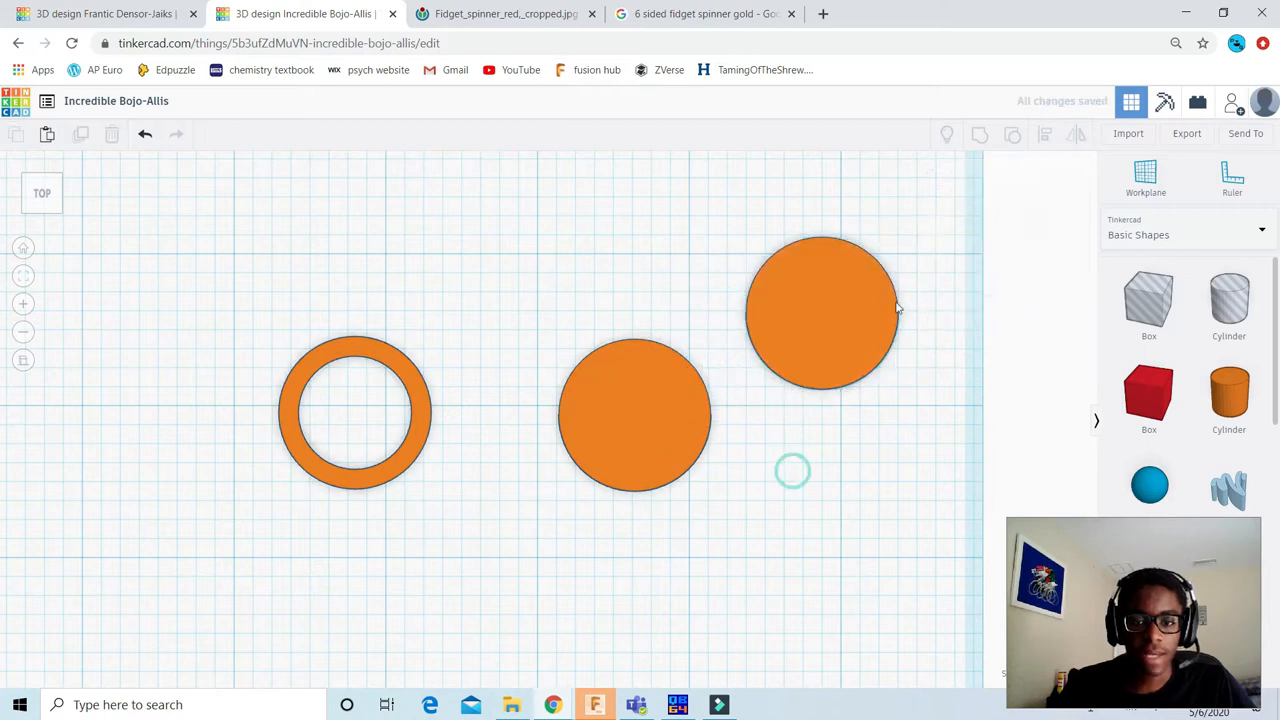
Step: Resize the solid disc nearest the ring to 0.75 by 0.75 in
{"action": "left_click", "coordinate": [634, 411]}
{"action": "scroll", "coordinate": [548, 420], "scroll_direction": "up", "scroll_amount": 1}
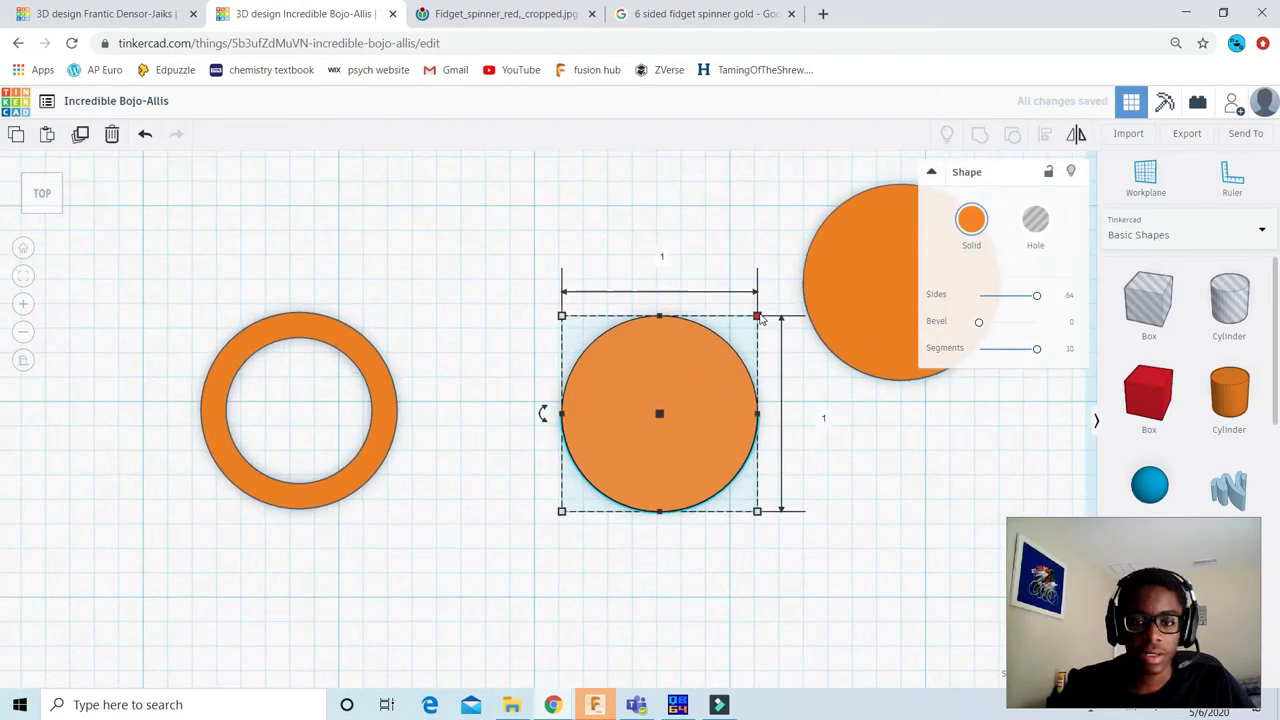
{"action": "left_click", "coordinate": [662, 252]}
{"action": "type", "text": ".75"}
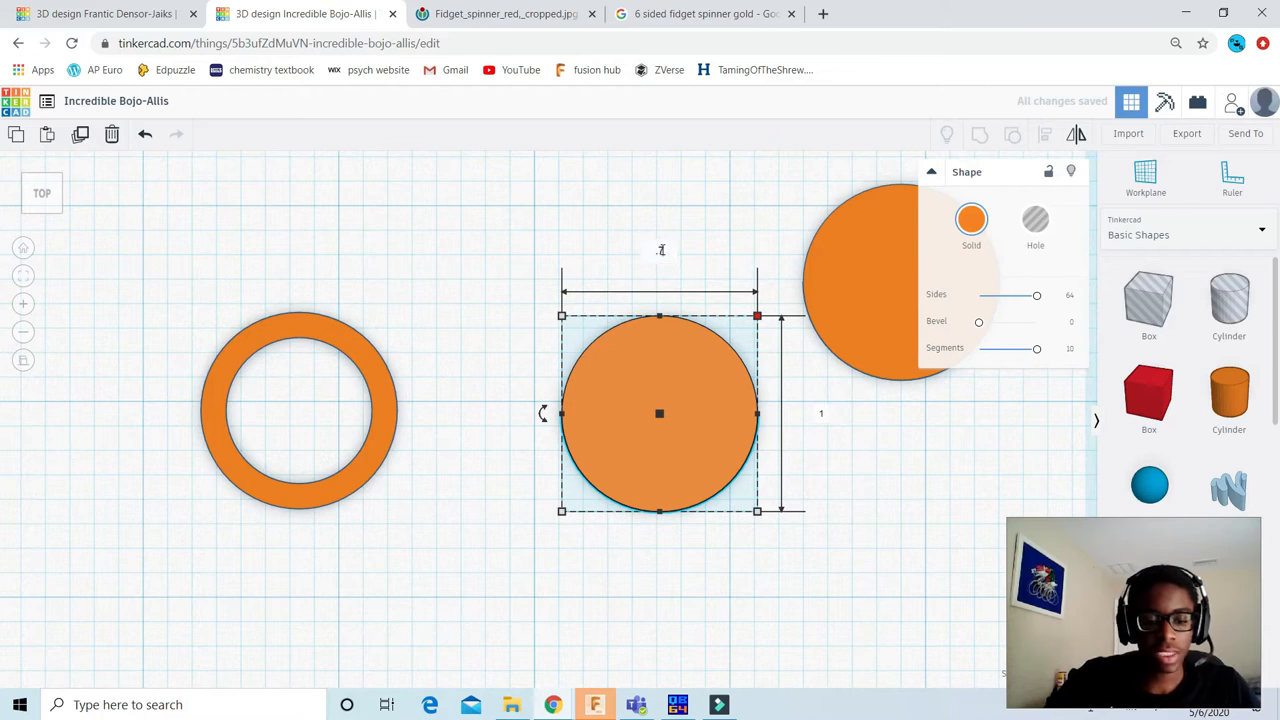
{"action": "key", "text": "Tab"}
{"action": "type", "text": ".7"}
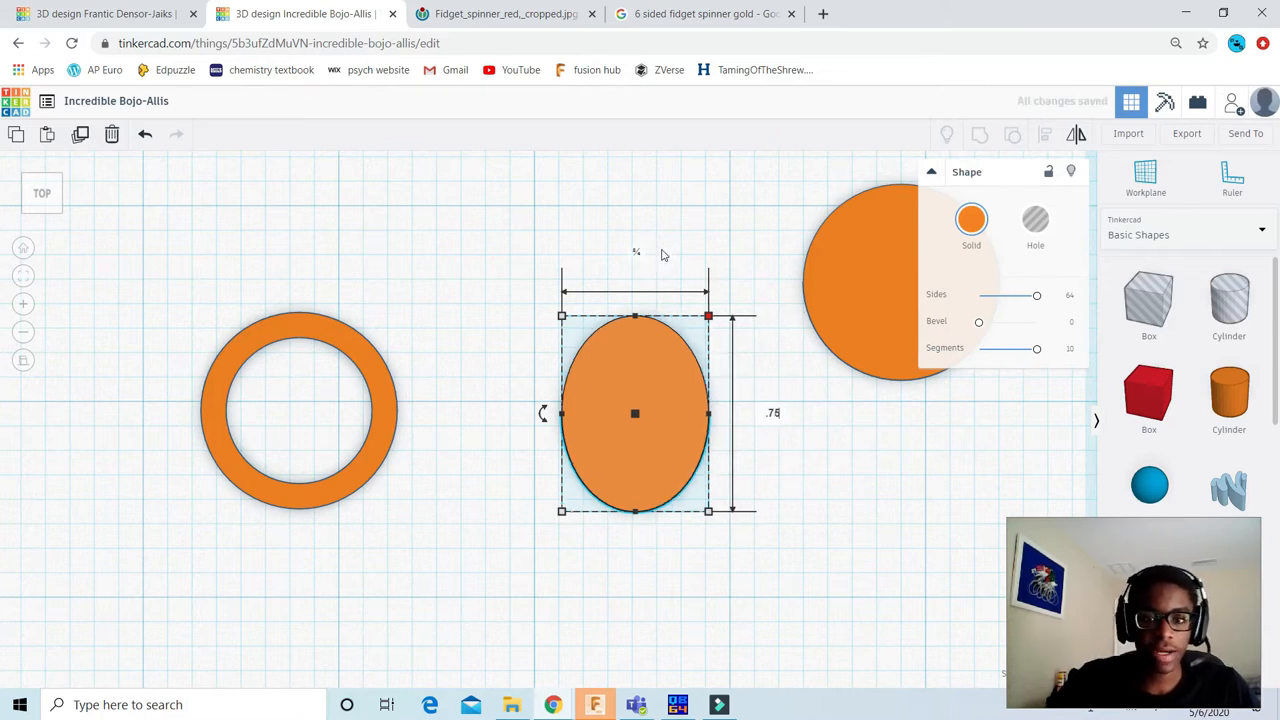
{"action": "key", "text": "Return"}
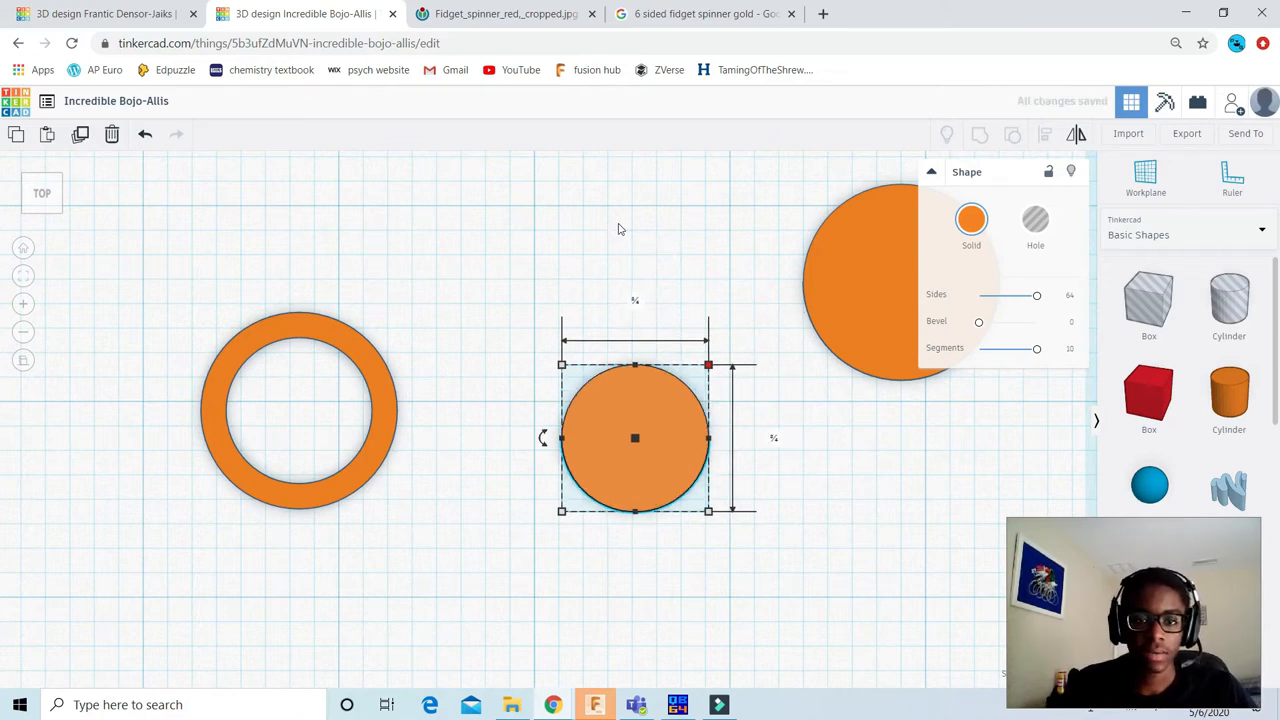
{"action": "scroll", "coordinate": [646, 263], "scroll_direction": "up", "scroll_amount": 3}
{"action": "left_click", "coordinate": [636, 226]}
{"action": "scroll", "coordinate": [686, 272], "scroll_direction": "down", "scroll_amount": 3}
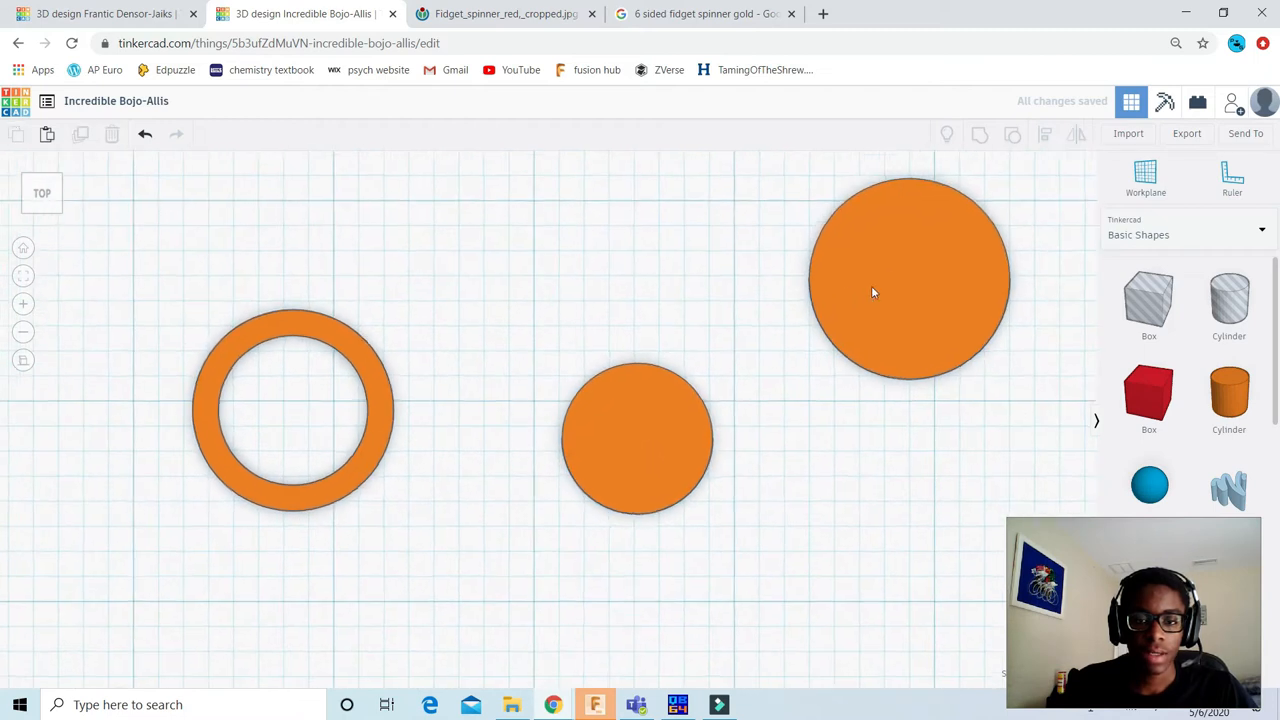
Step: Move the large solid orange disc to just above the 0.75 in disc and resize it to 0.5 by 0.5 in
{"action": "left_click", "coordinate": [888, 277]}
{"action": "middle_click_drag", "start_coordinate": [764, 298], "coordinate": [677, 327]}
{"action": "left_click_drag", "start_coordinate": [755, 317], "coordinate": [549, 312]}
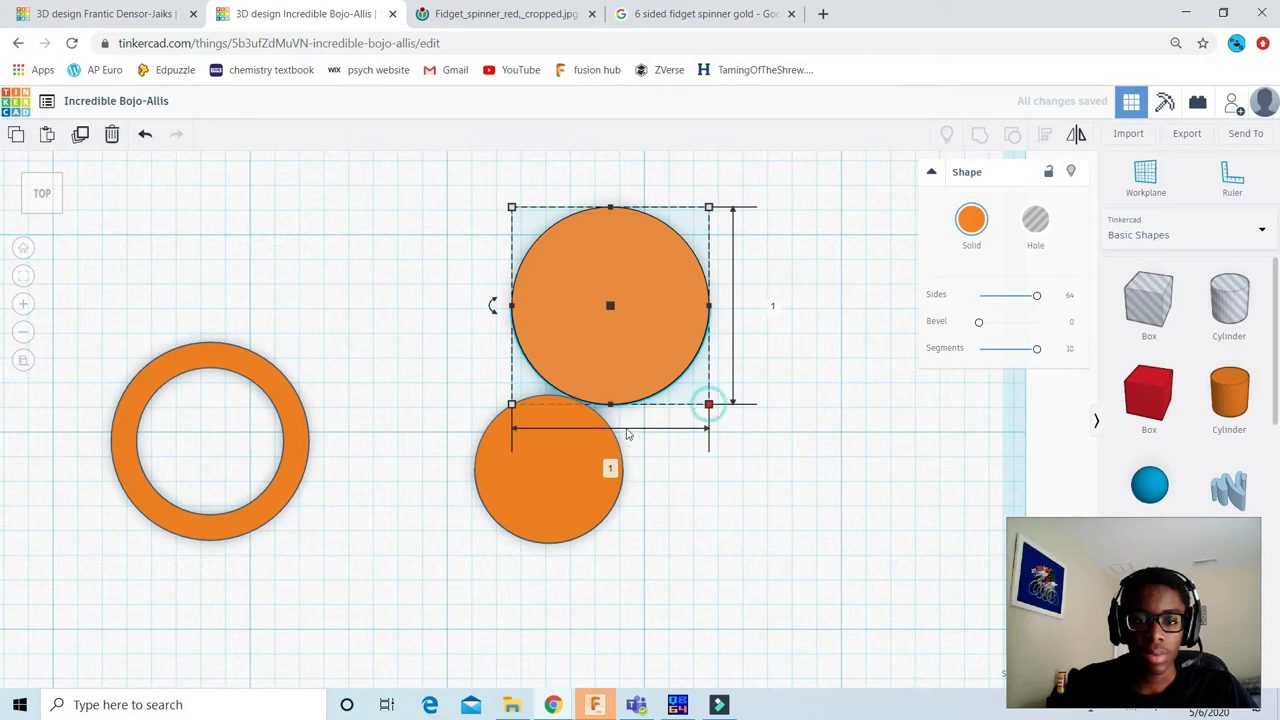
{"action": "left_click", "coordinate": [609, 468]}
{"action": "key", "text": "BackSpace"}
{"action": "type", "text": ".5"}
{"action": "key", "text": "Tab"}
{"action": "type", "text": ".54"}
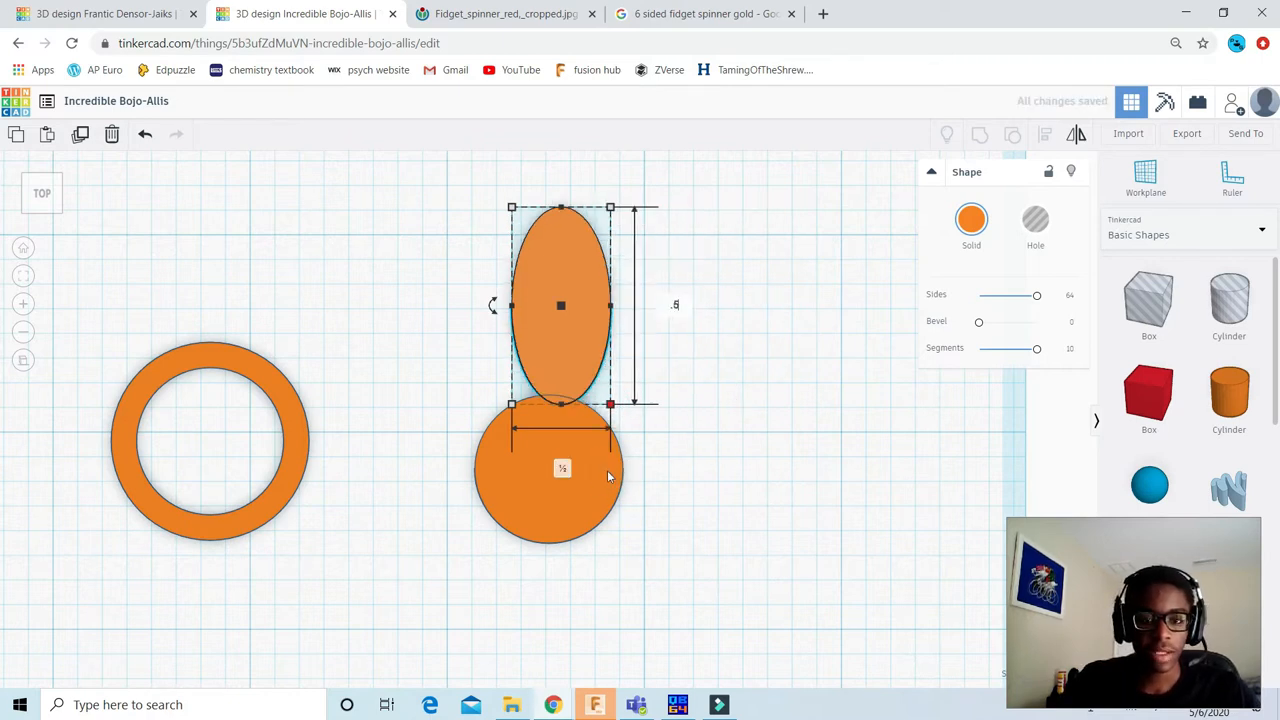
{"action": "key", "text": "BackSpace"}
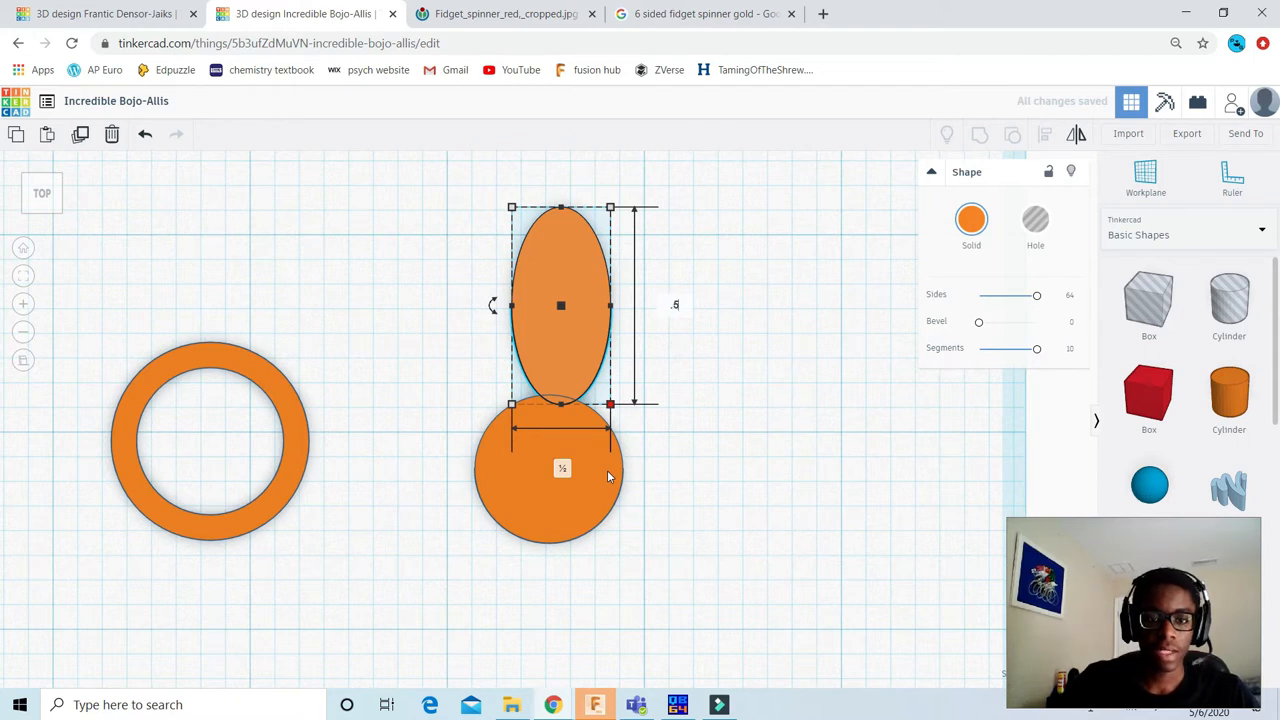
{"action": "key", "text": "Return"}
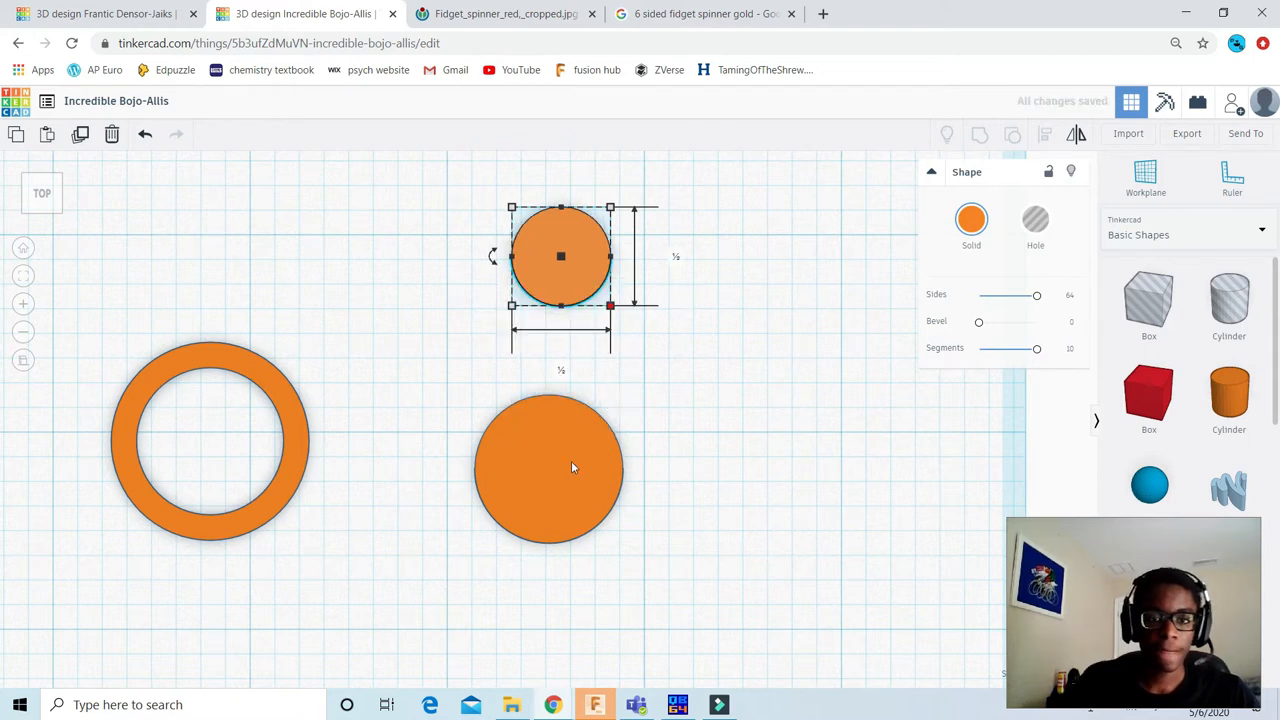
Step: Turn the 0.5 in disc into a hole and align it to the centre of the 0.75 in disc in both directions
{"action": "left_click", "coordinate": [1036, 226]}
{"action": "scroll", "coordinate": [737, 394], "scroll_direction": "down", "scroll_amount": 2}
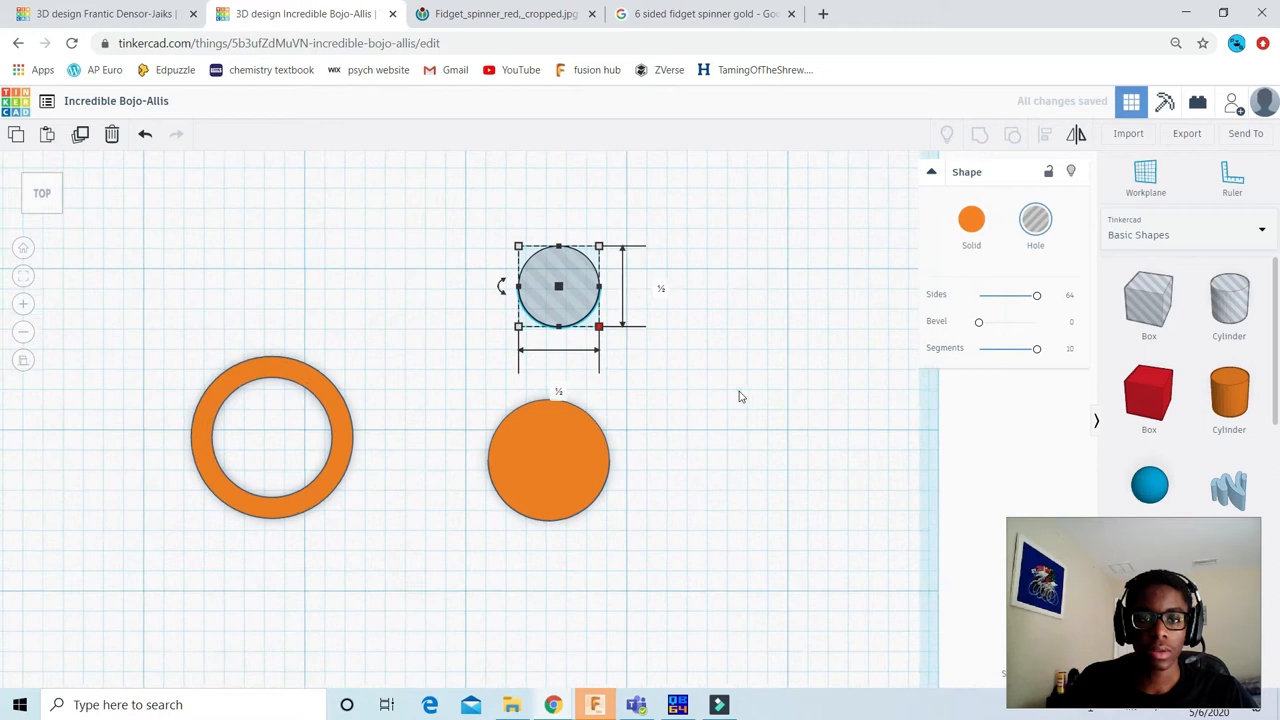
{"action": "left_click", "coordinate": [422, 242]}
{"action": "left_click_drag", "start_coordinate": [447, 206], "coordinate": [768, 493]}
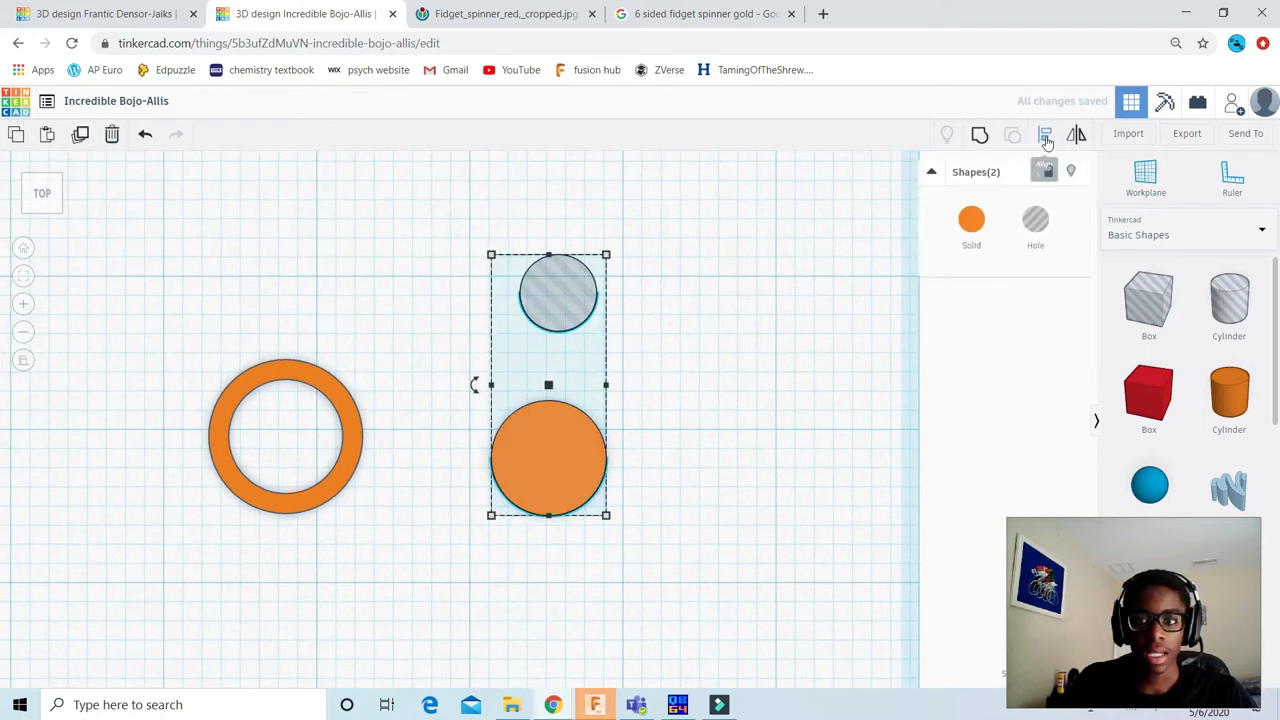
{"action": "left_click", "coordinate": [1044, 136]}
{"action": "left_click", "coordinate": [553, 446]}
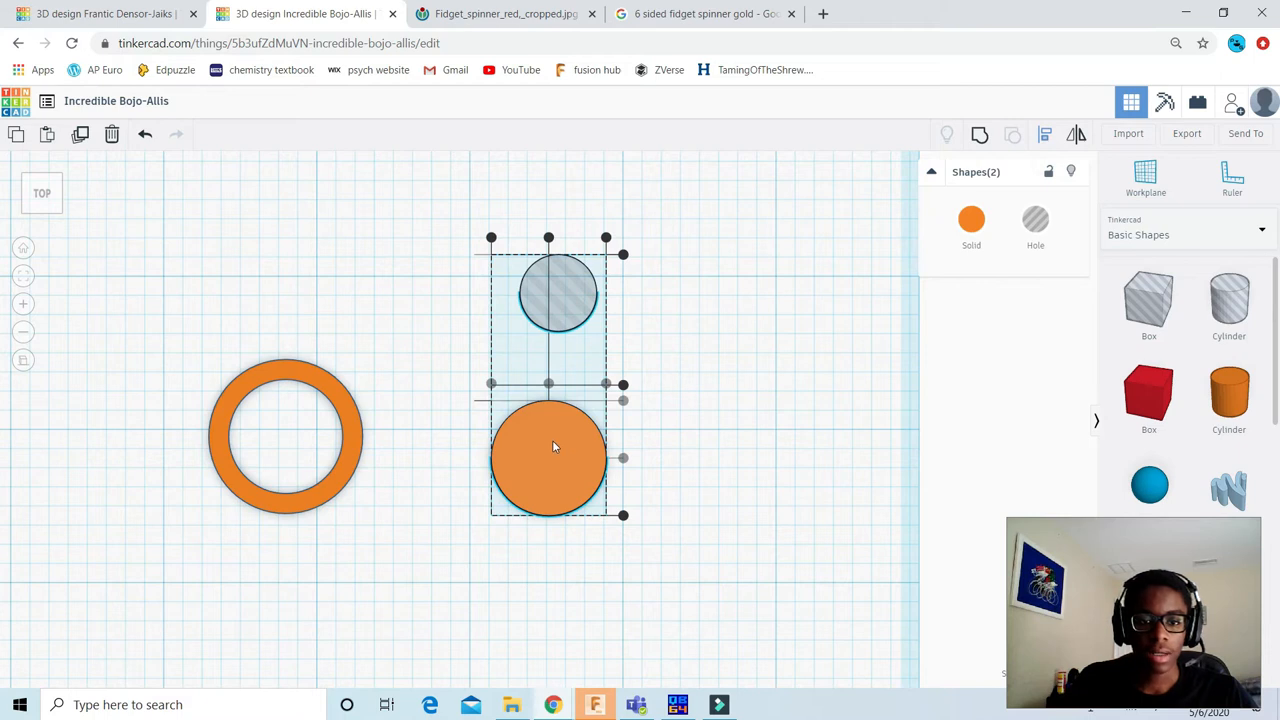
{"action": "left_click", "coordinate": [548, 384]}
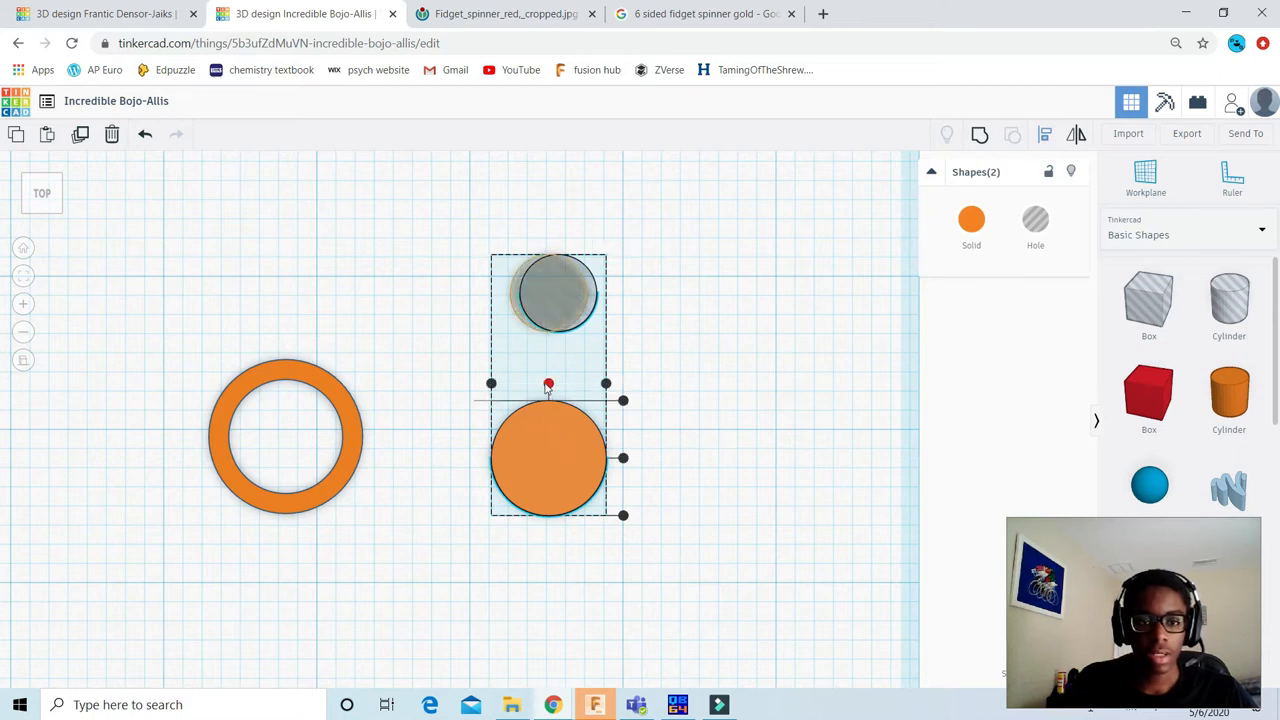
{"action": "left_click", "coordinate": [624, 460]}
Step: Group the 0.75 in disc with its centred hole to cut a ring, and colour the ring black
{"action": "left_click", "coordinate": [503, 297]}
{"action": "left_click_drag", "start_coordinate": [489, 360], "coordinate": [701, 489]}
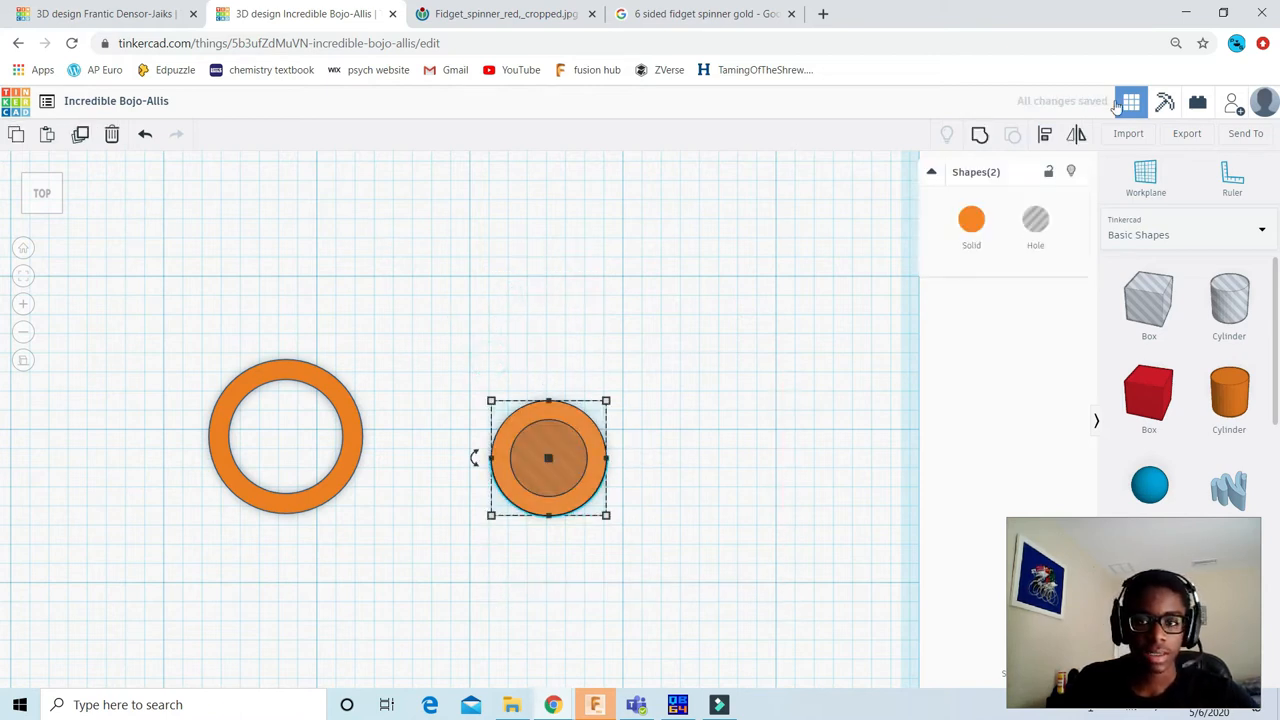
{"action": "left_click", "coordinate": [983, 140]}
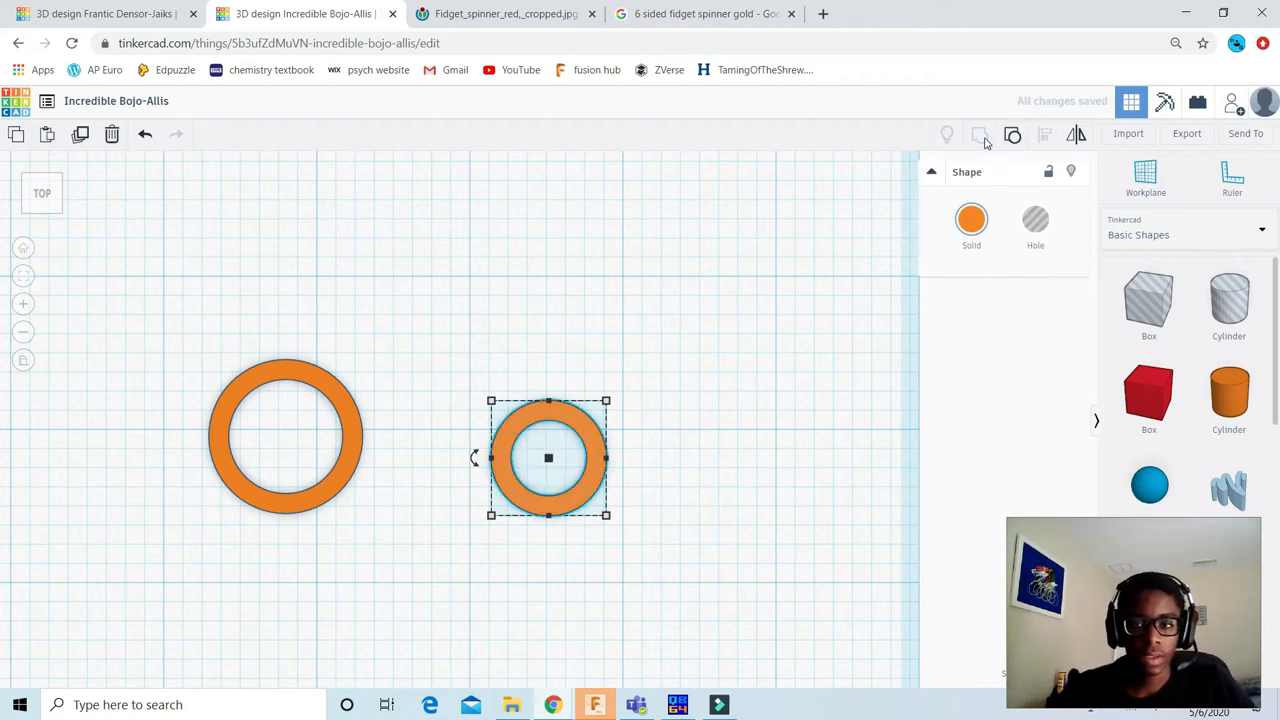
{"action": "left_click", "coordinate": [971, 222]}
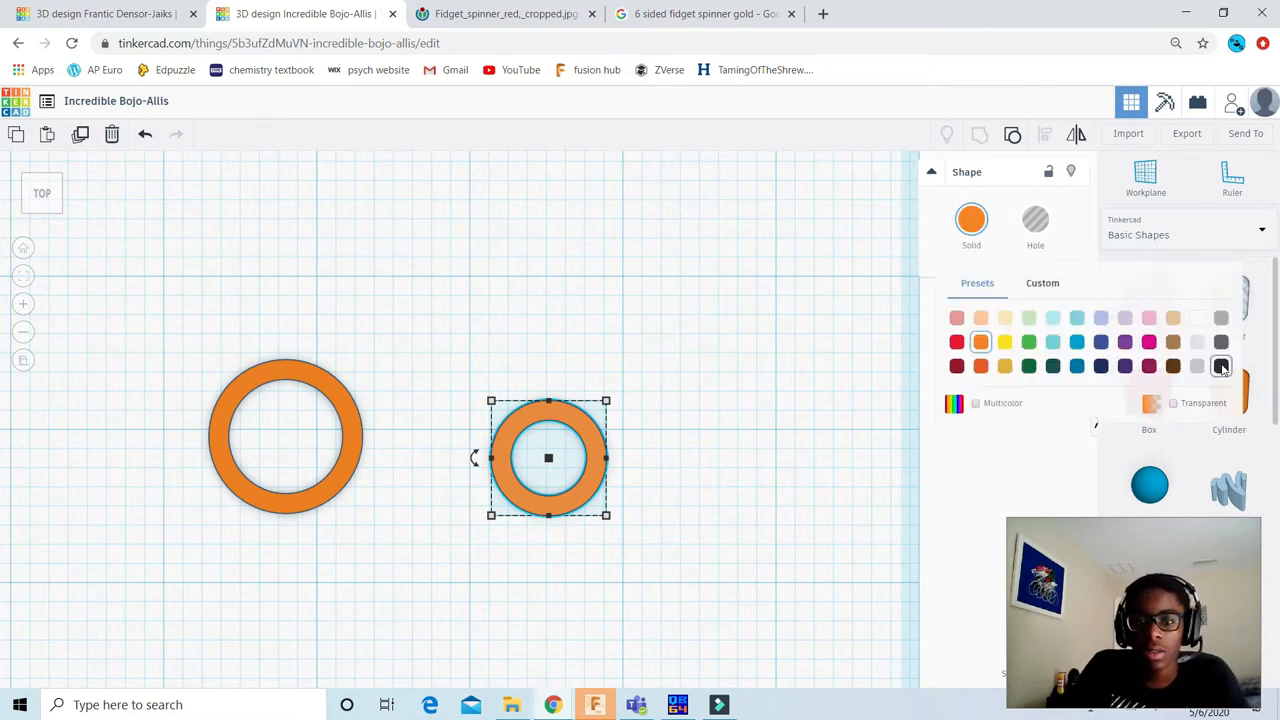
{"action": "left_click", "coordinate": [1221, 366]}
{"action": "left_click", "coordinate": [740, 291]}
Step: Check the reference photo and recolour the larger orange ring red
{"action": "left_click", "coordinate": [500, 14]}
{"action": "left_click", "coordinate": [737, 12]}
{"action": "left_click", "coordinate": [568, 14]}
{"action": "left_click", "coordinate": [280, 14]}
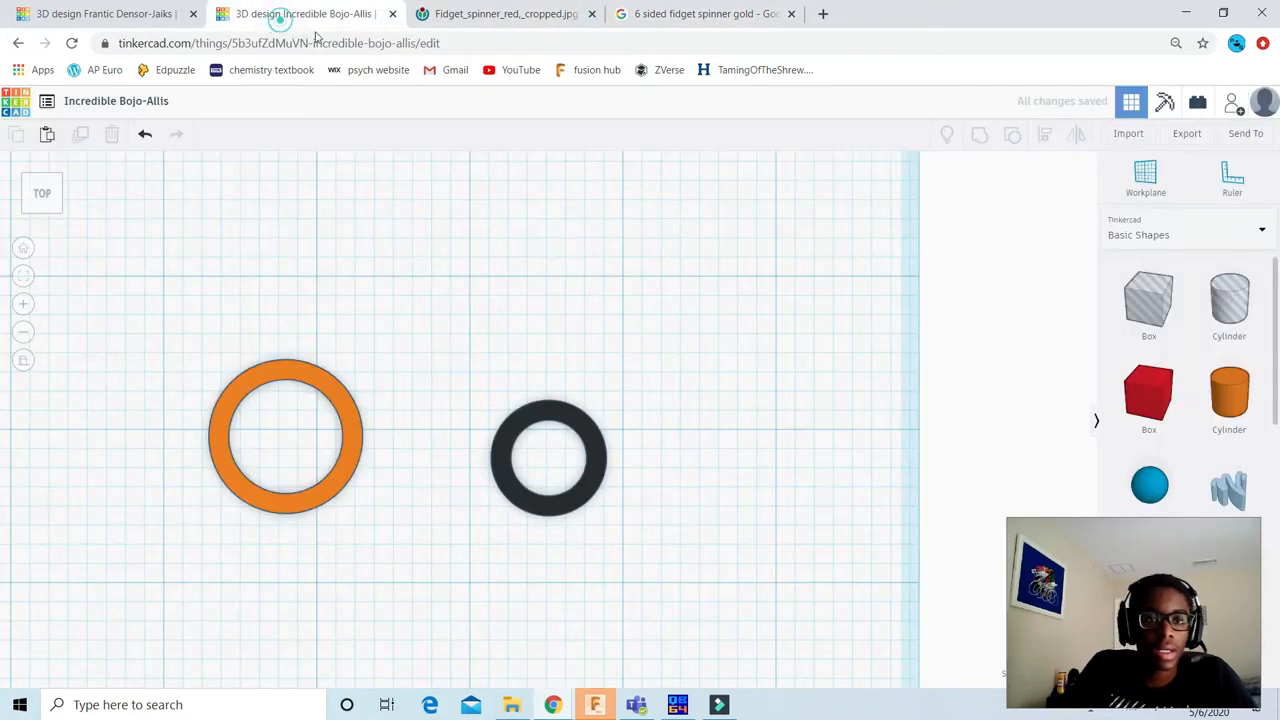
{"action": "left_click", "coordinate": [344, 429]}
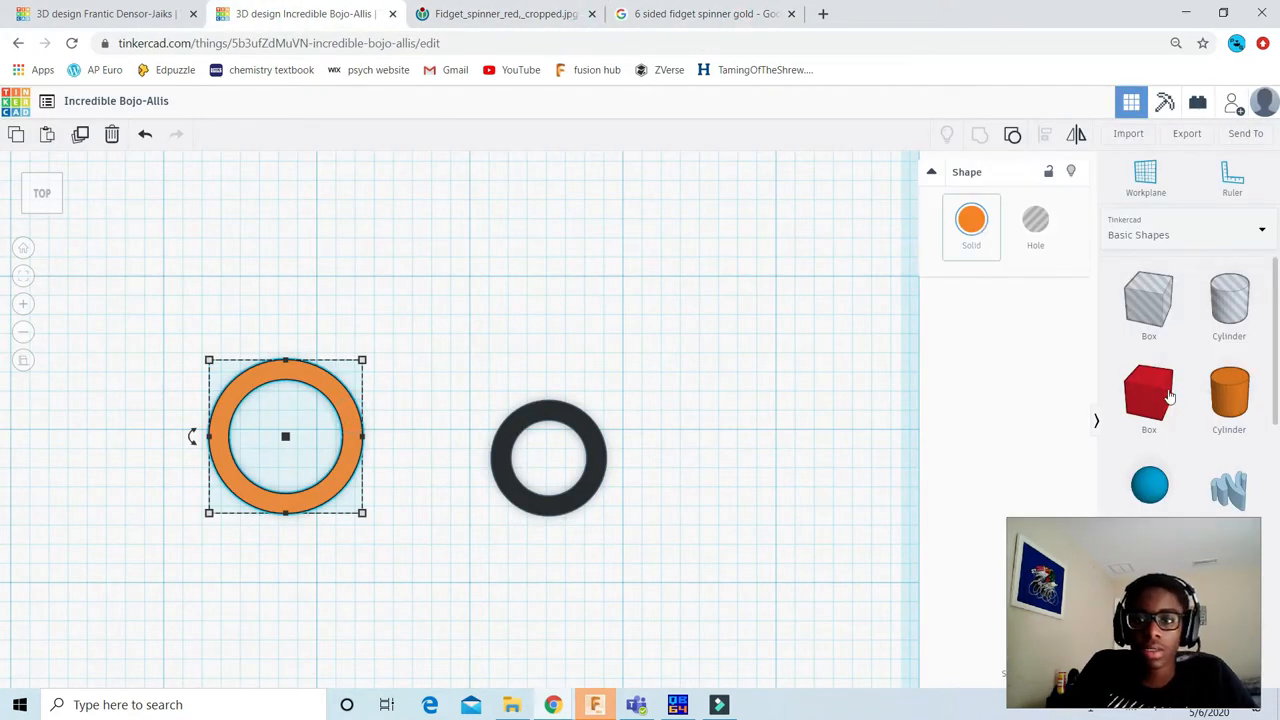
{"action": "left_click", "coordinate": [971, 221]}
{"action": "left_click", "coordinate": [957, 342]}
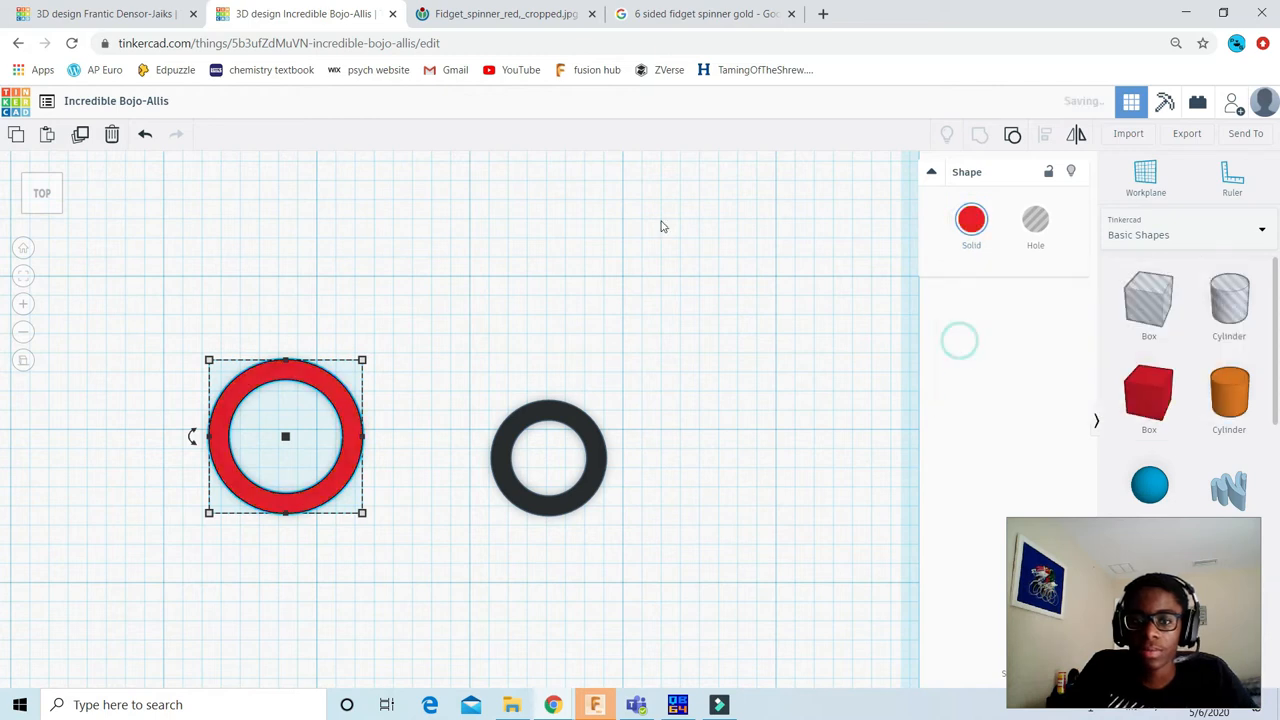
{"action": "left_click", "coordinate": [660, 221]}
Step: Add a solid red box to the workplane directly below the red ring
{"action": "scroll", "coordinate": [509, 334], "scroll_direction": "down", "scroll_amount": 2}
{"action": "middle_click_drag", "start_coordinate": [697, 304], "coordinate": [811, 247]}
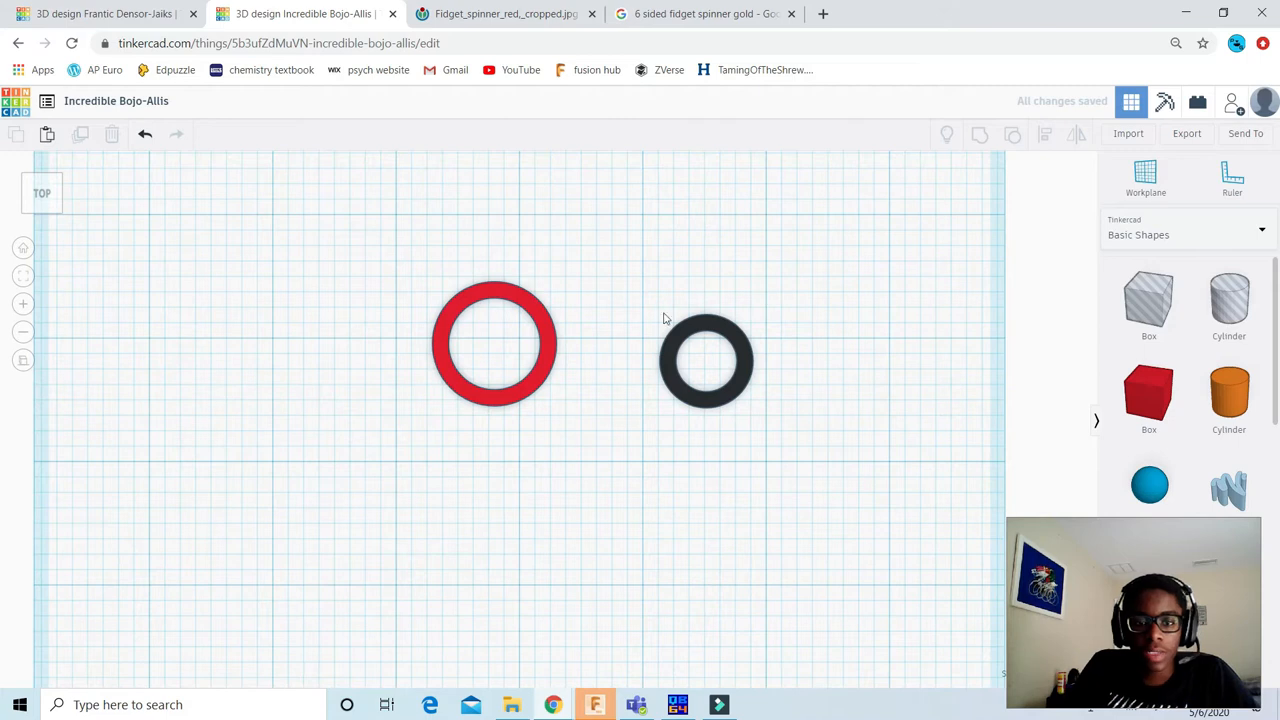
{"action": "left_click_drag", "start_coordinate": [1160, 395], "coordinate": [497, 466]}
{"action": "scroll", "coordinate": [517, 430], "scroll_direction": "up", "scroll_amount": 2}
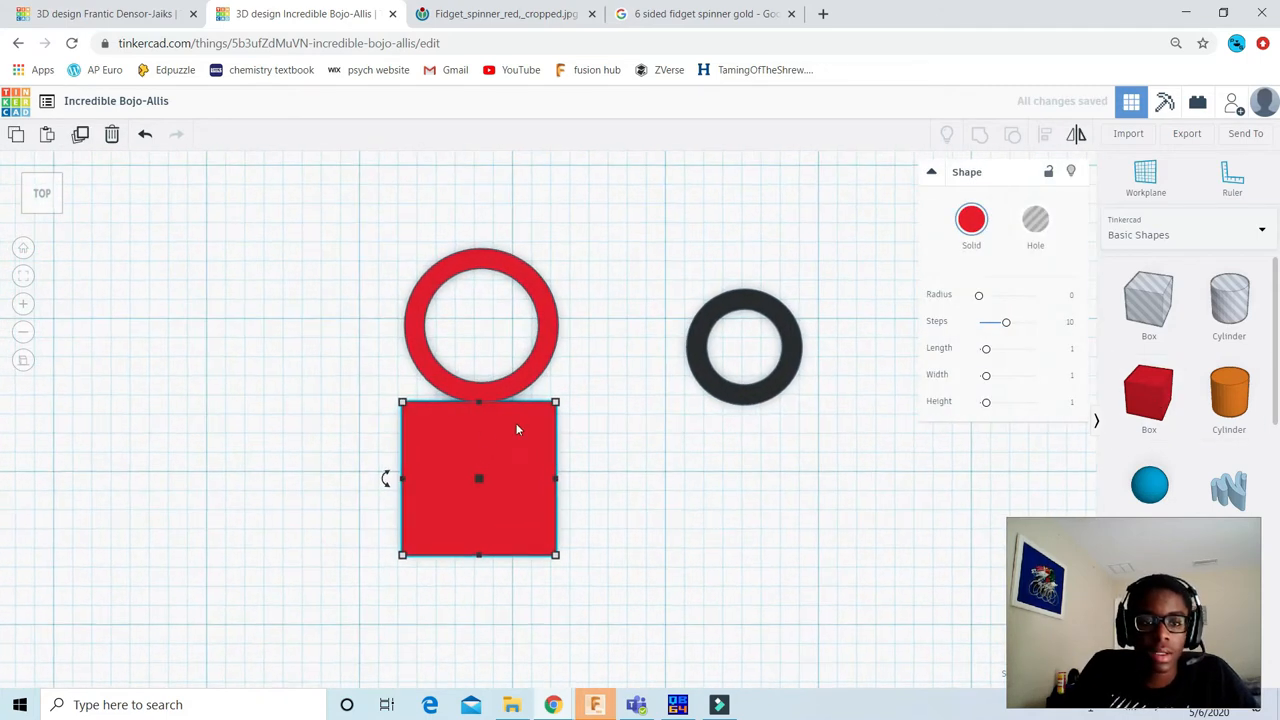
Step: Set the red box's front-to-back dimension to 1.25 in
{"action": "mouse_move", "coordinate": [560, 565]}
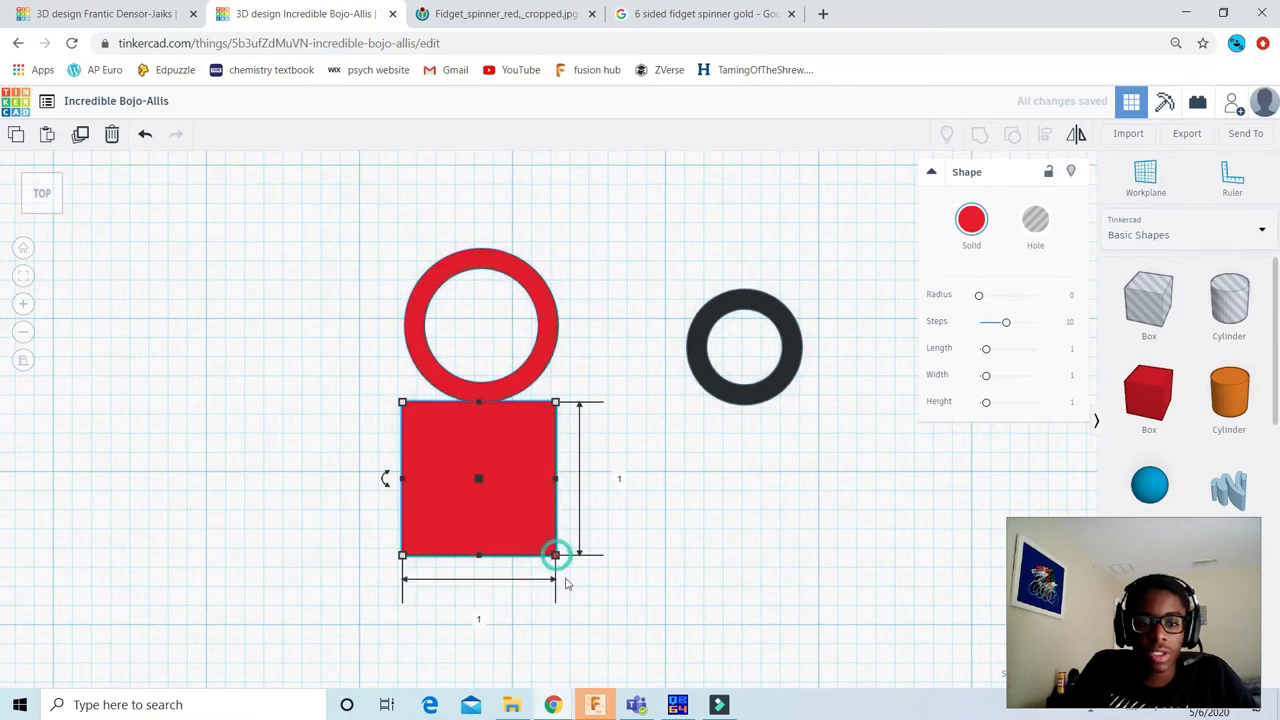
{"action": "left_click", "coordinate": [618, 478]}
{"action": "key", "text": "Return"}
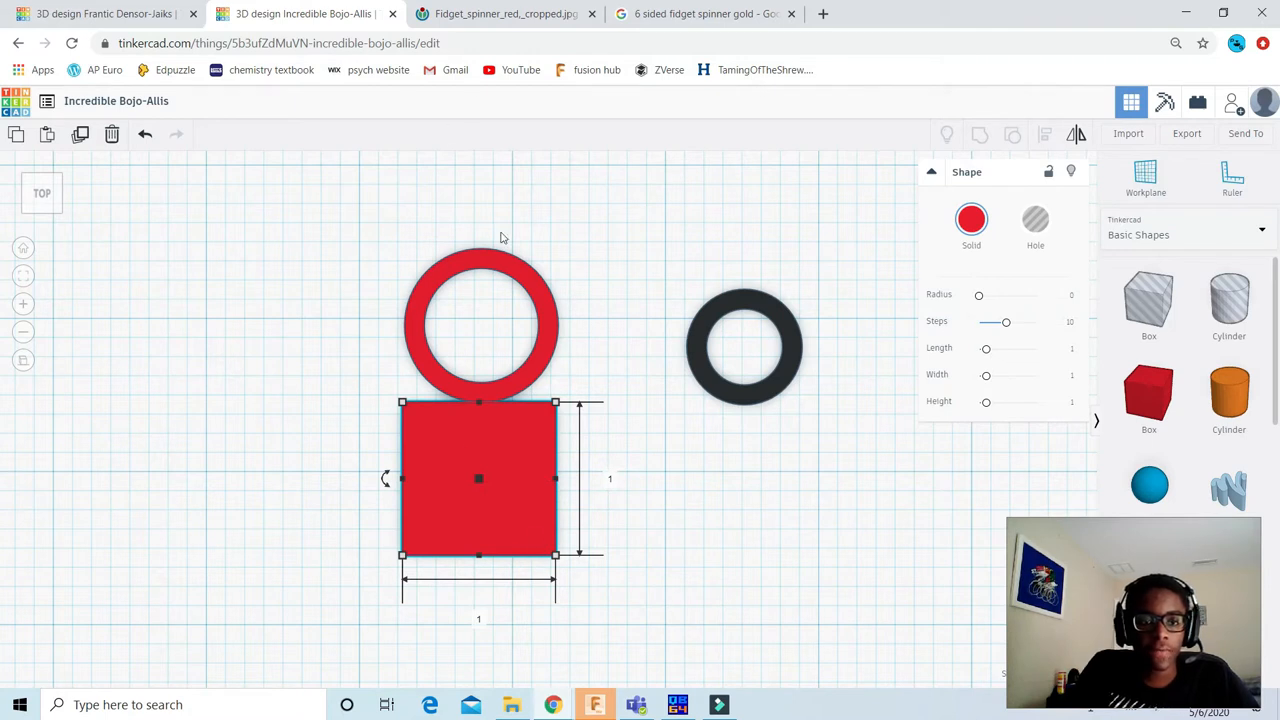
{"action": "left_click", "coordinate": [613, 479]}
{"action": "key", "text": "BackSpace"}
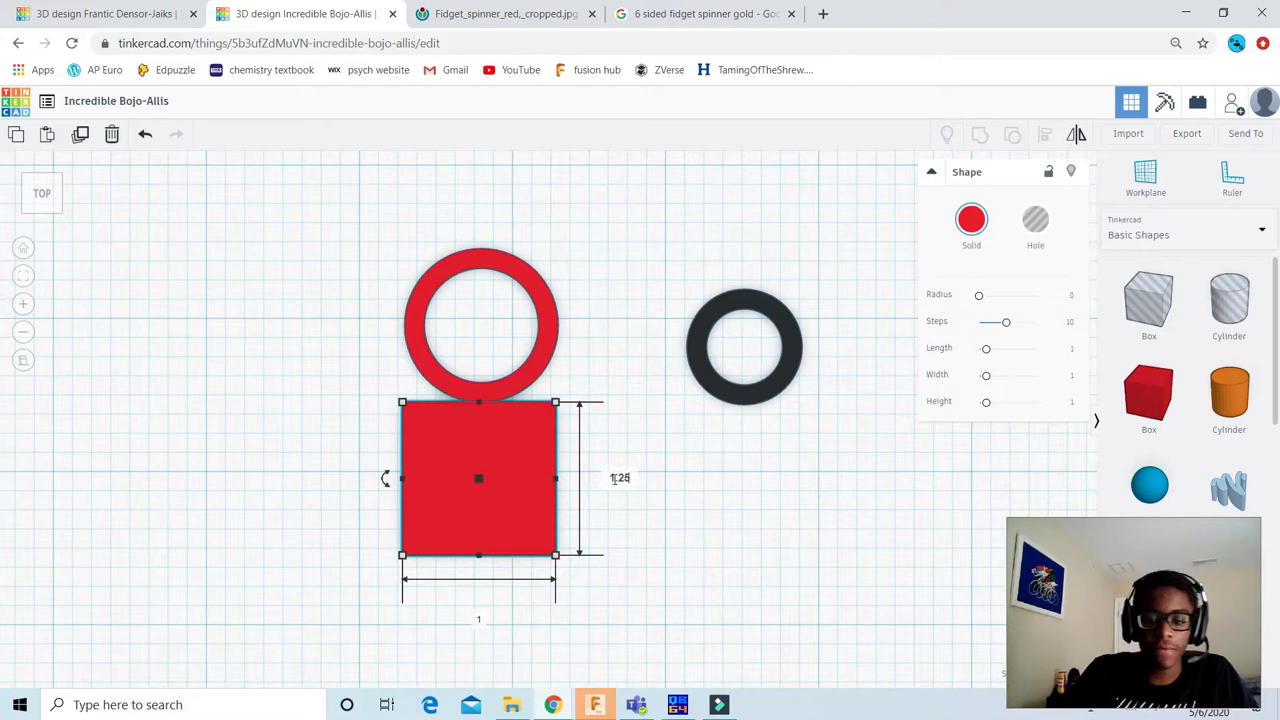
{"action": "key", "text": "Return"}
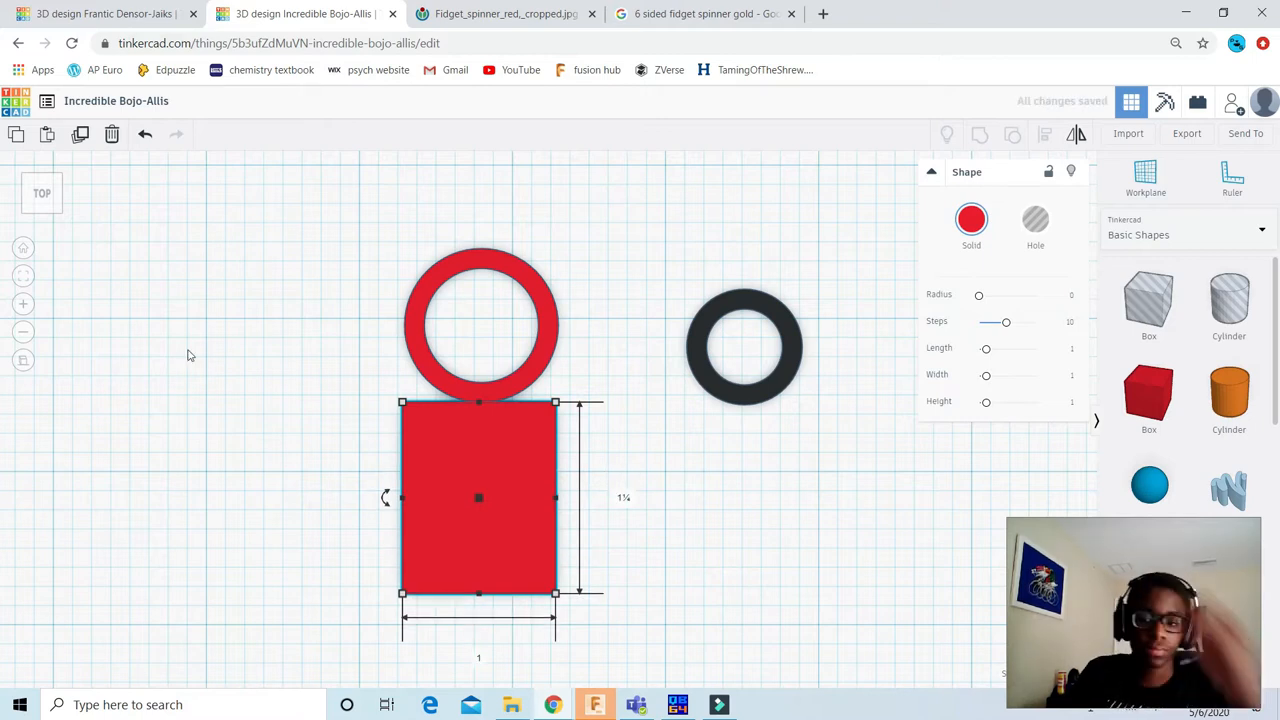
Step: Set the red box's height to 0.25 in
{"action": "left_click", "coordinate": [60, 188]}
{"action": "left_click", "coordinate": [67, 183]}
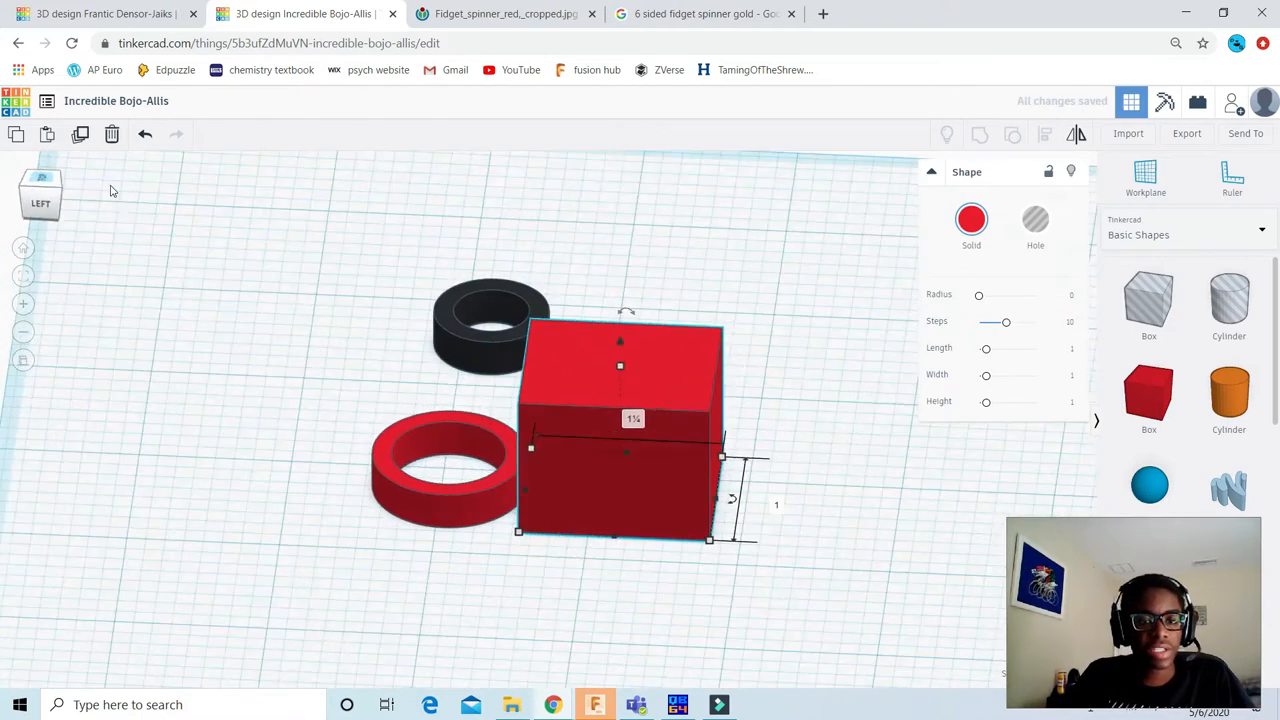
{"action": "left_click", "coordinate": [683, 431]}
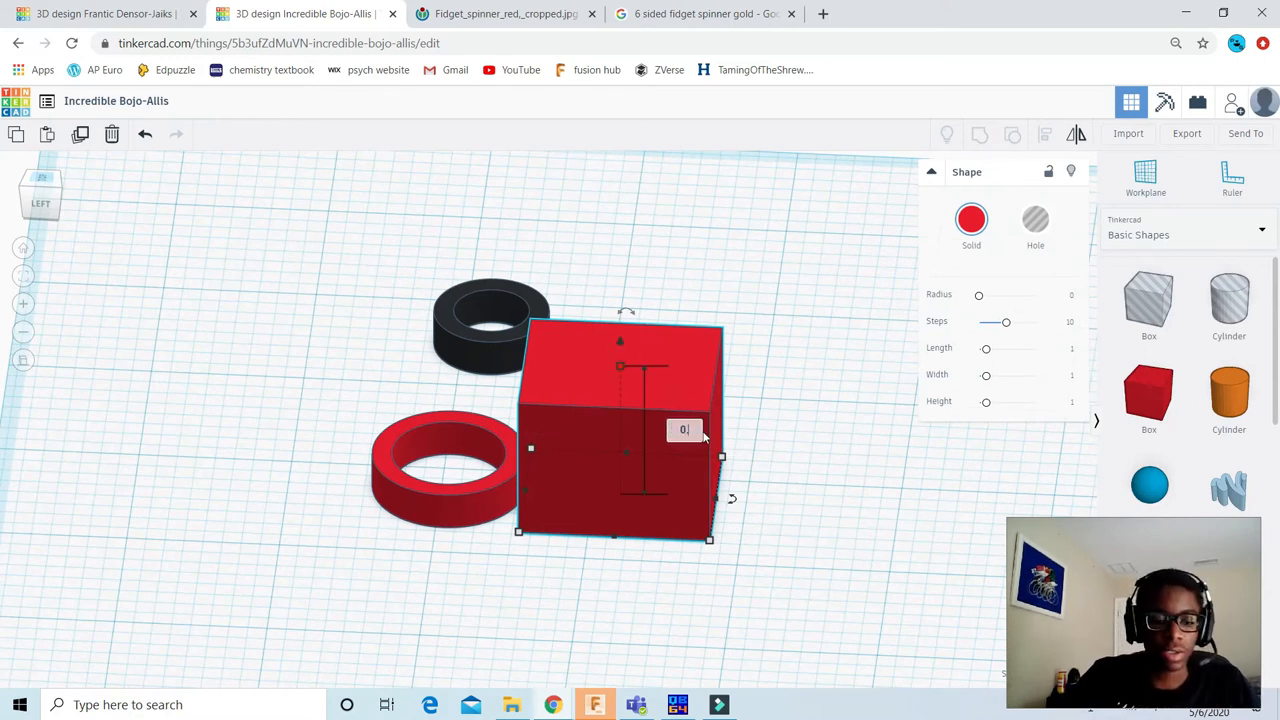
{"action": "key", "text": "Return"}
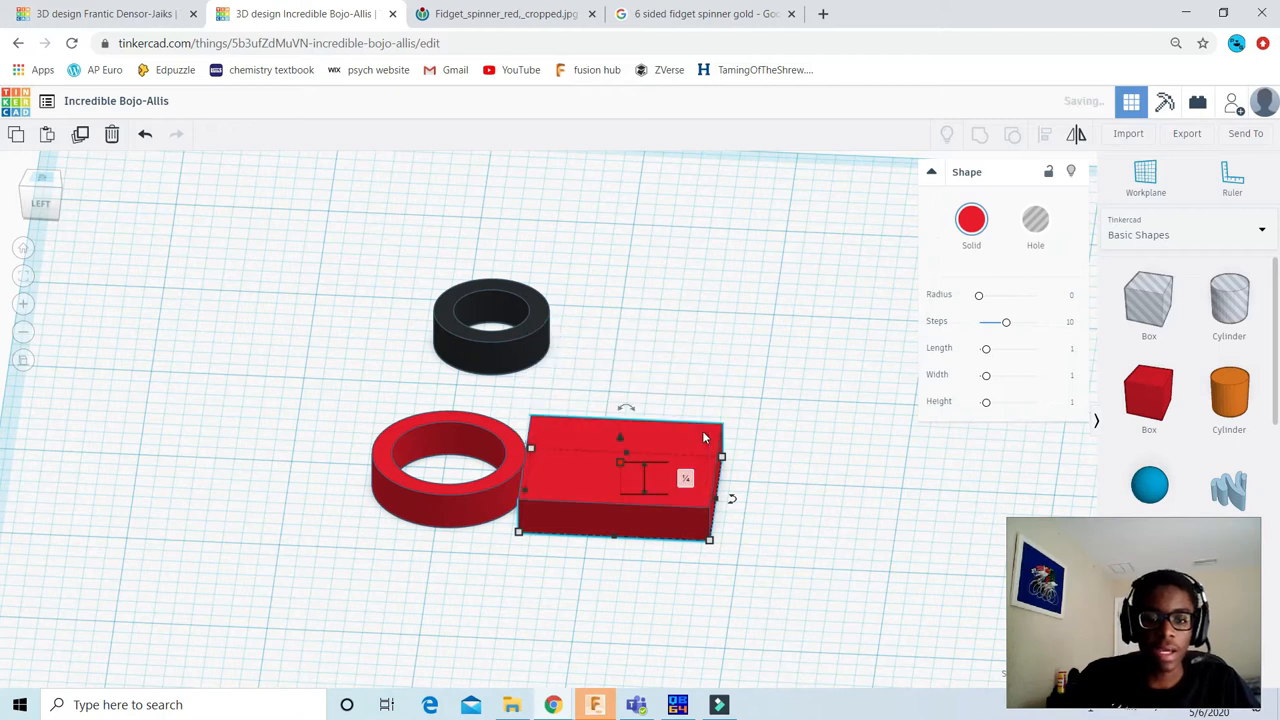
{"action": "left_click", "coordinate": [700, 323]}
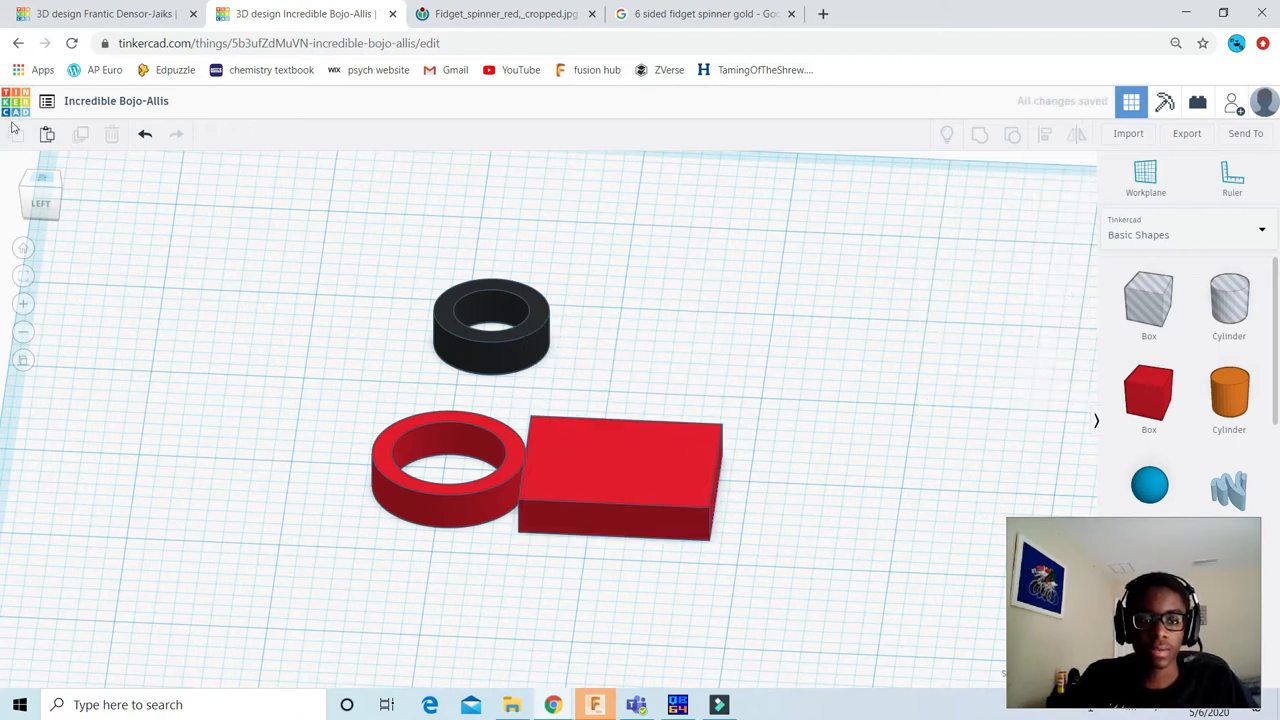
Step: Return to the top view and align the red box to the centre of the red ring in both directions, keeping the ring as reference
{"action": "left_click", "coordinate": [40, 183]}
{"action": "left_click", "coordinate": [40, 185]}
{"action": "left_click", "coordinate": [496, 473]}
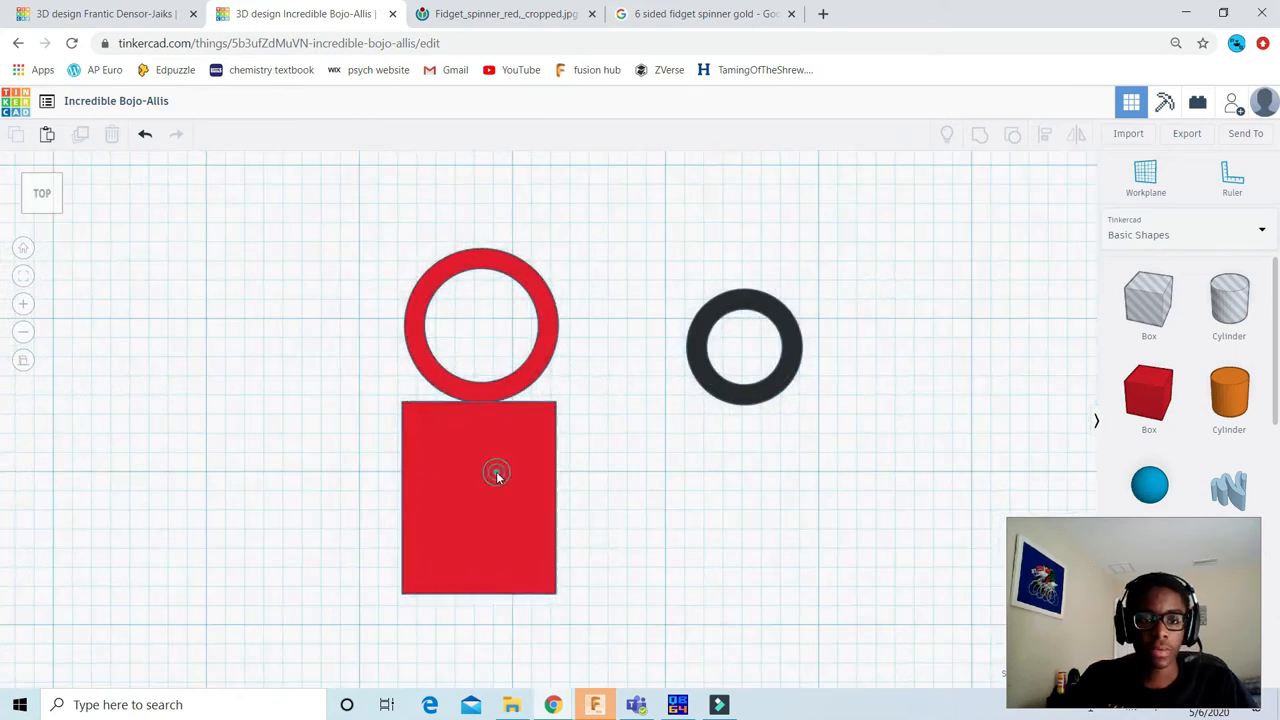
{"action": "left_click", "coordinate": [632, 528]}
{"action": "left_click_drag", "start_coordinate": [690, 592], "coordinate": [435, 375]}
{"action": "left_click", "coordinate": [676, 556]}
{"action": "left_click_drag", "start_coordinate": [287, 246], "coordinate": [608, 566]}
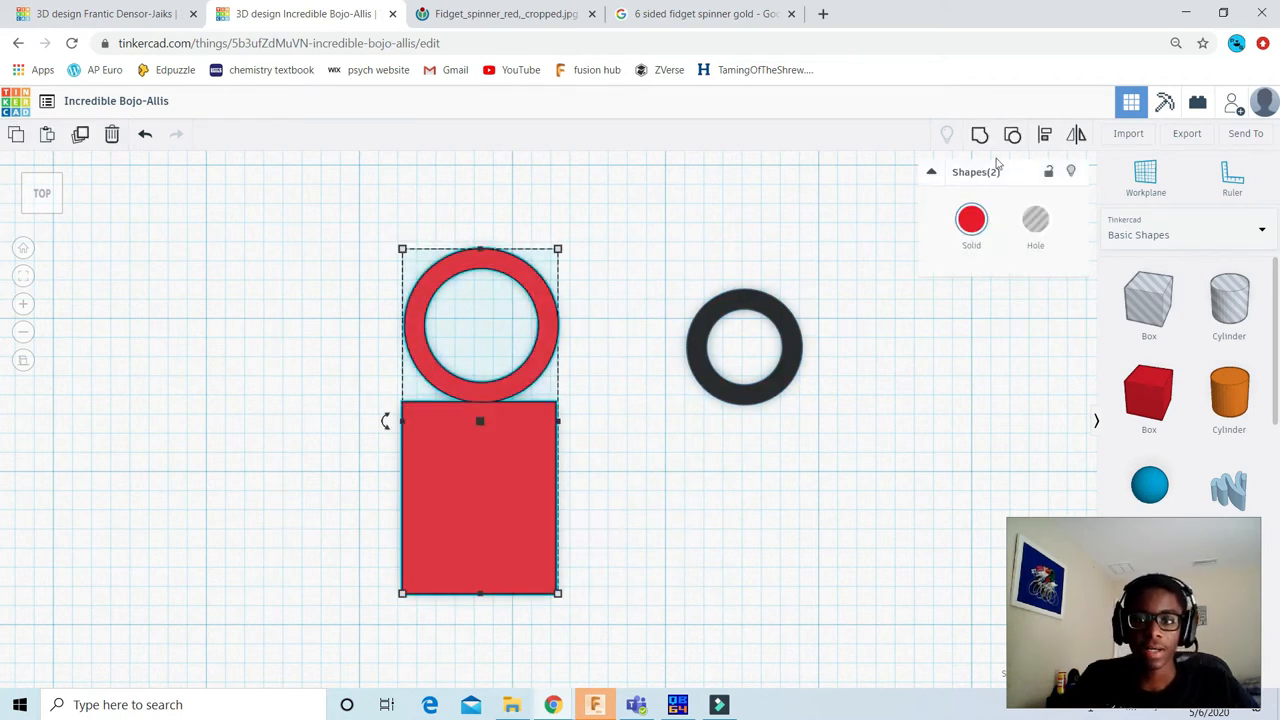
{"action": "left_click", "coordinate": [1046, 136]}
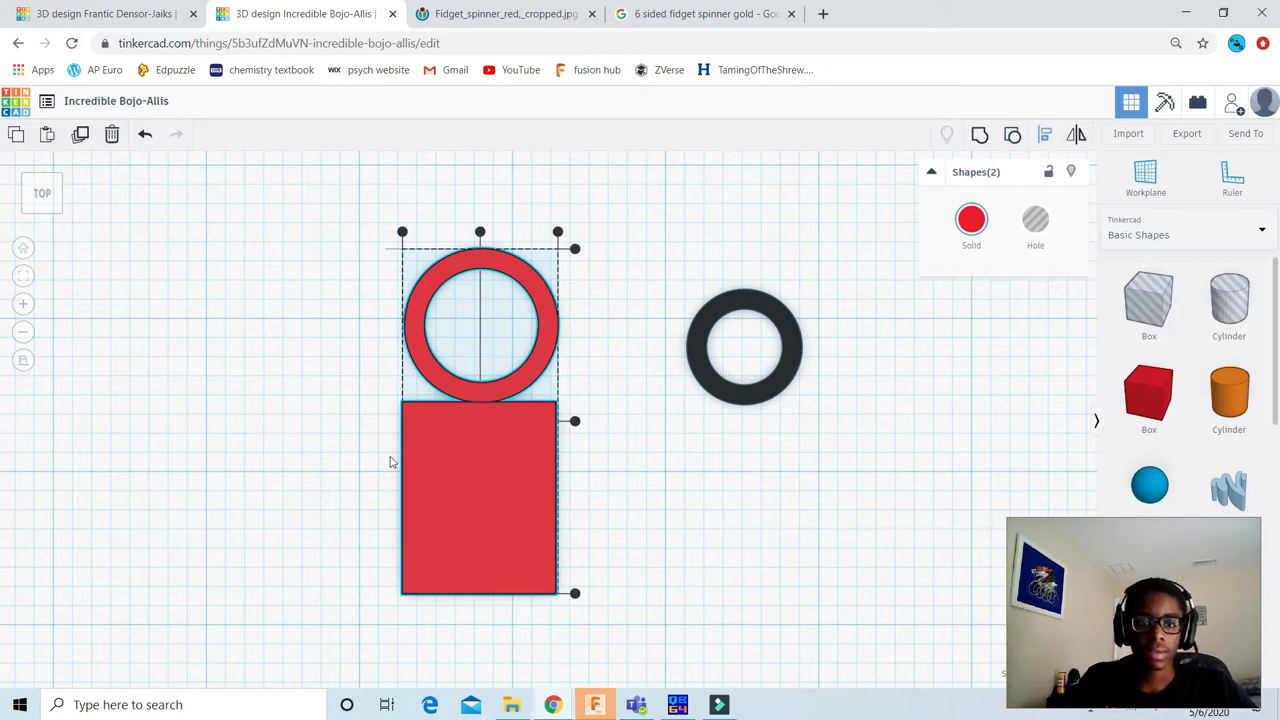
{"action": "left_click", "coordinate": [540, 344]}
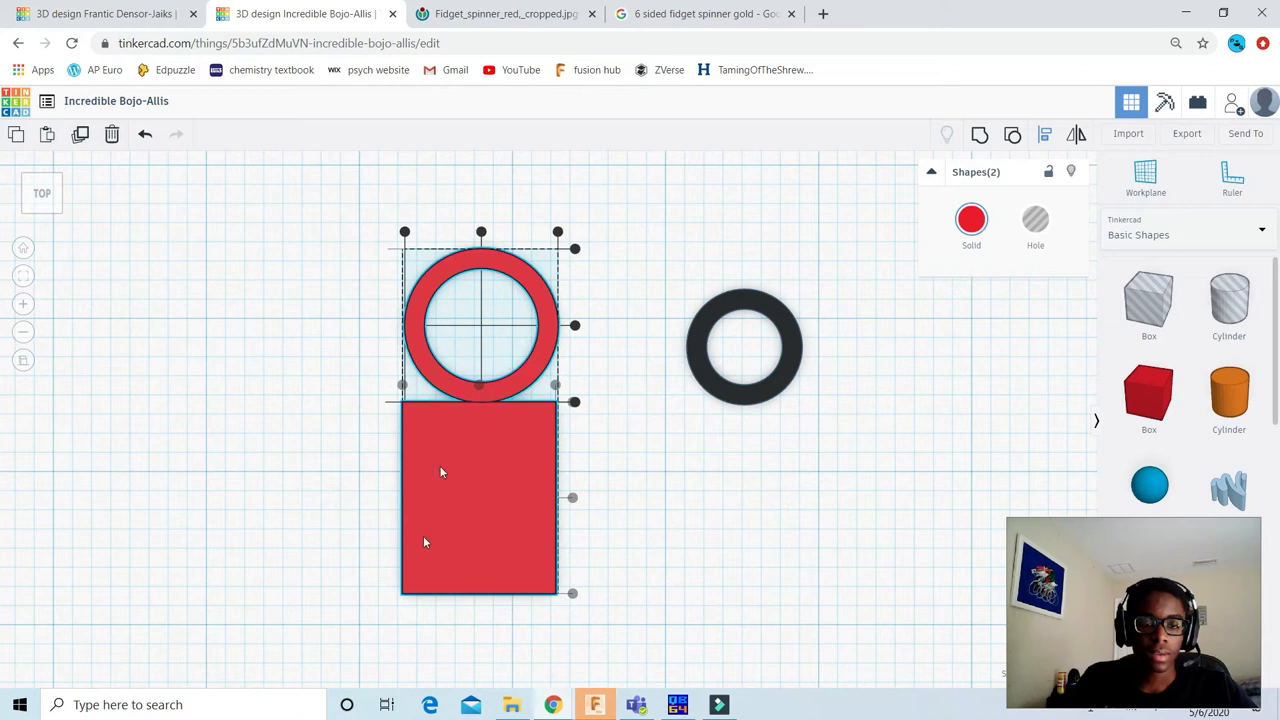
{"action": "left_click", "coordinate": [577, 327]}
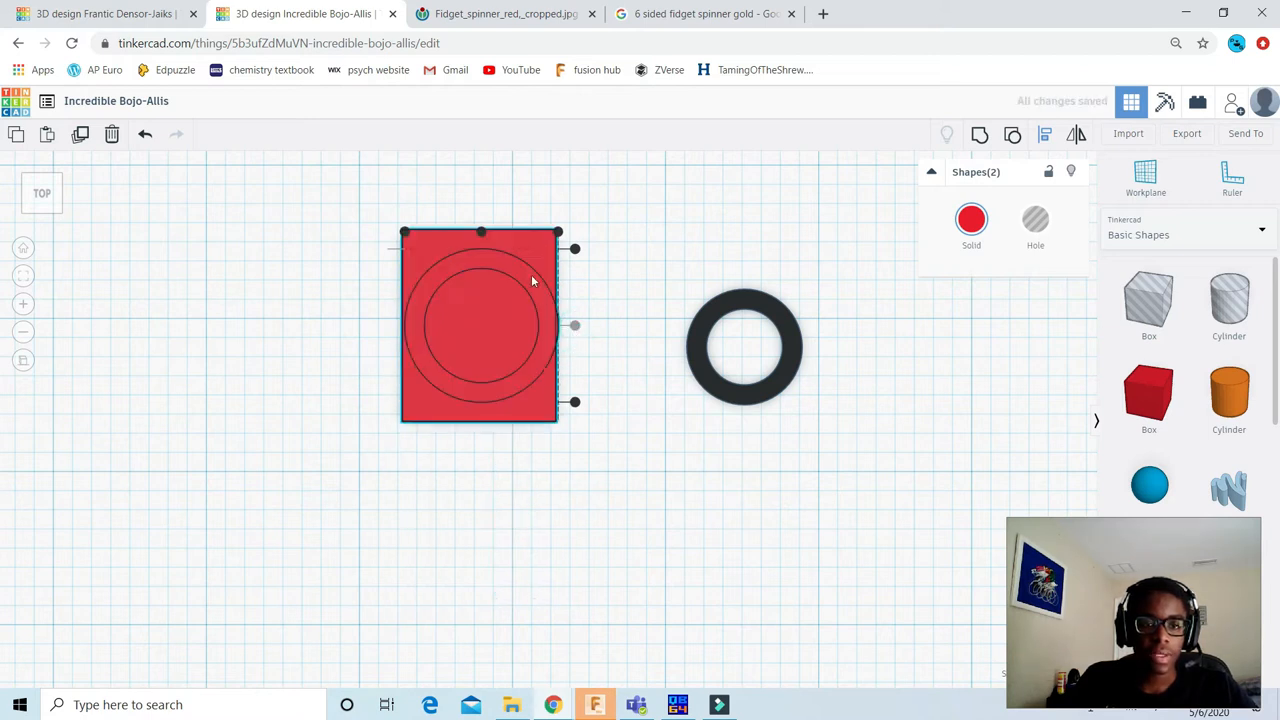
Step: Recolour the box over the red ring blue to distinguish it from the ring
{"action": "left_click", "coordinate": [600, 488]}
{"action": "scroll", "coordinate": [527, 303], "scroll_direction": "up", "scroll_amount": 3}
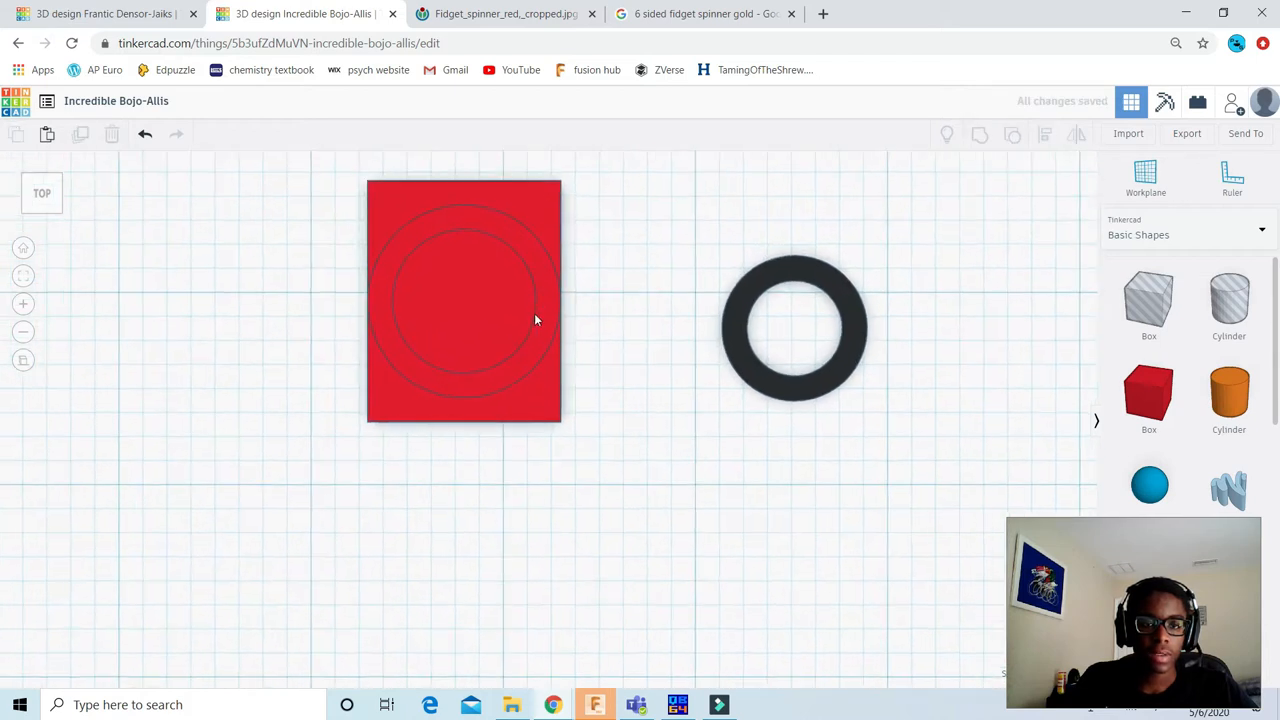
{"action": "left_click", "coordinate": [575, 477]}
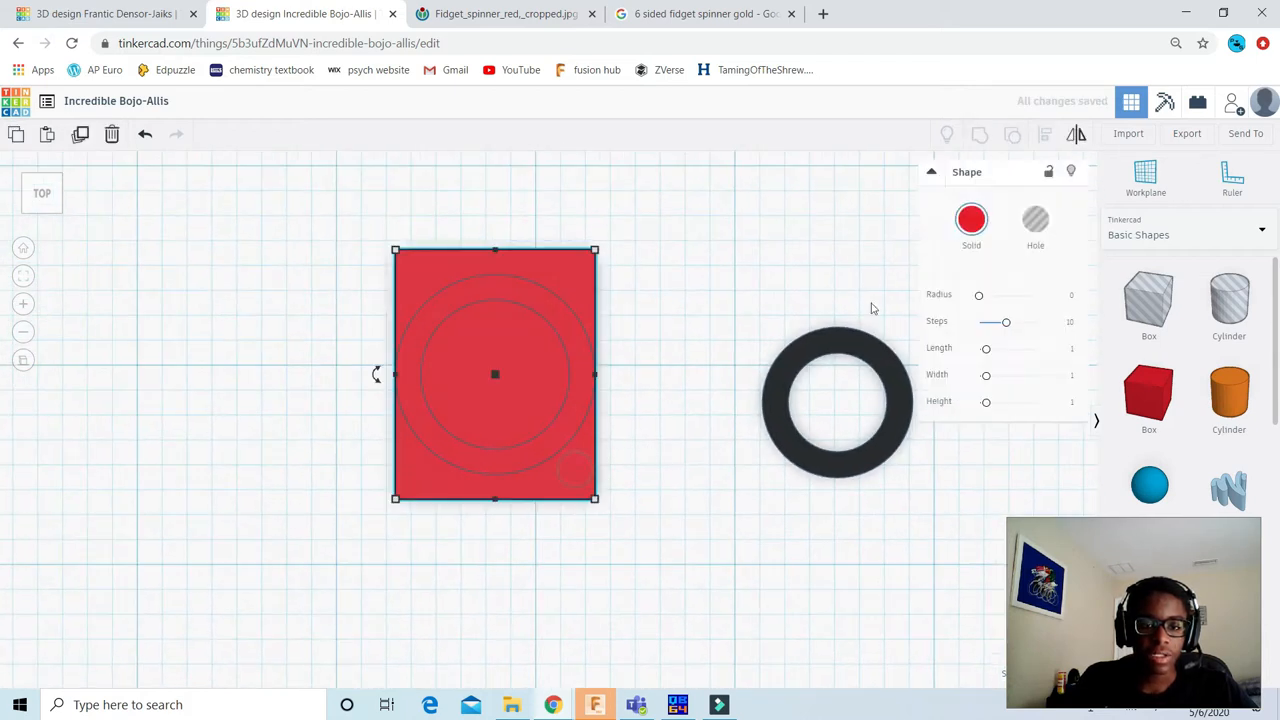
{"action": "left_click", "coordinate": [971, 221]}
{"action": "left_click", "coordinate": [1077, 342]}
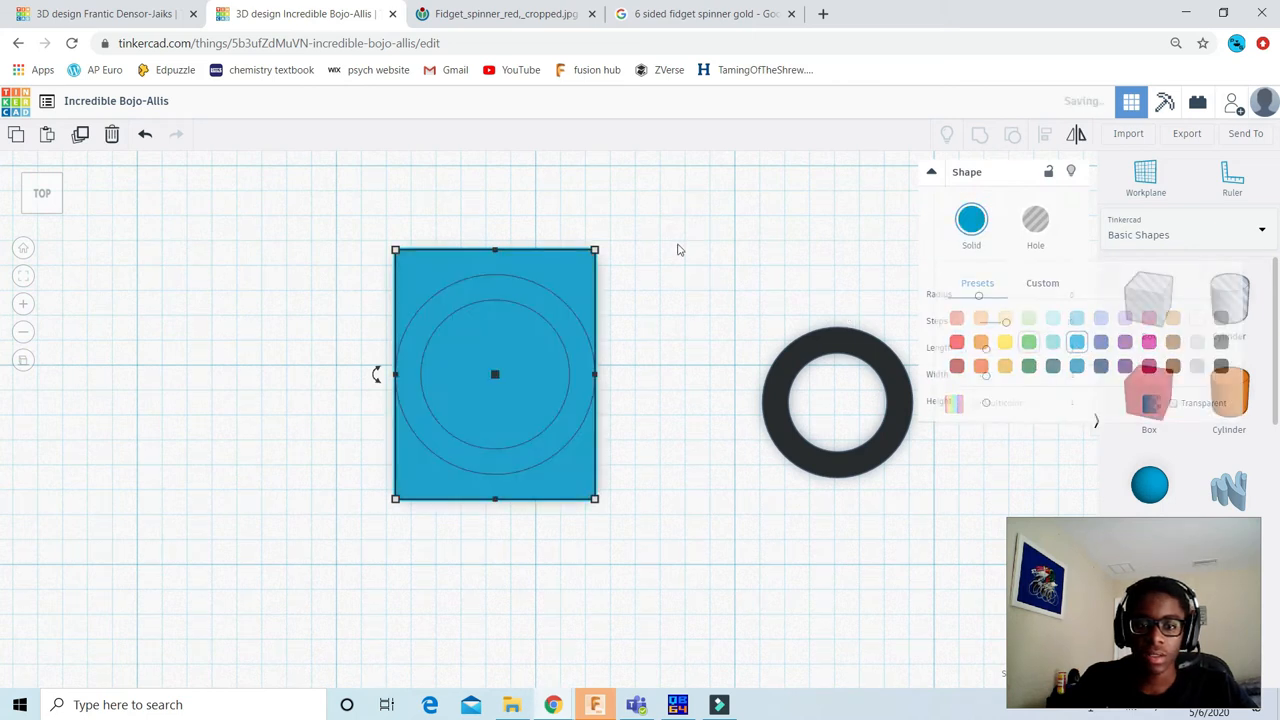
{"action": "left_click", "coordinate": [610, 262]}
Step: Move the blue box off the red ring, about 1.19 in downward and 0.23 in to the left
{"action": "scroll", "coordinate": [581, 466], "scroll_direction": "down", "scroll_amount": 2}
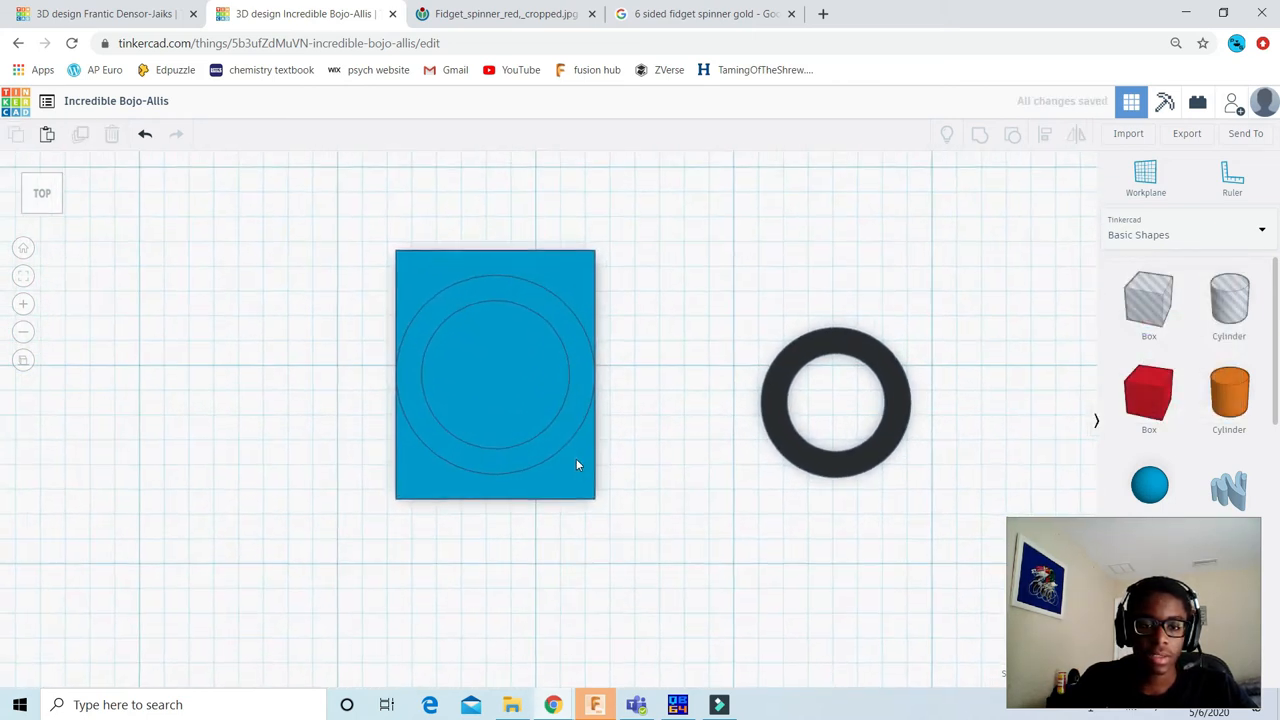
{"action": "left_click", "coordinate": [576, 458]}
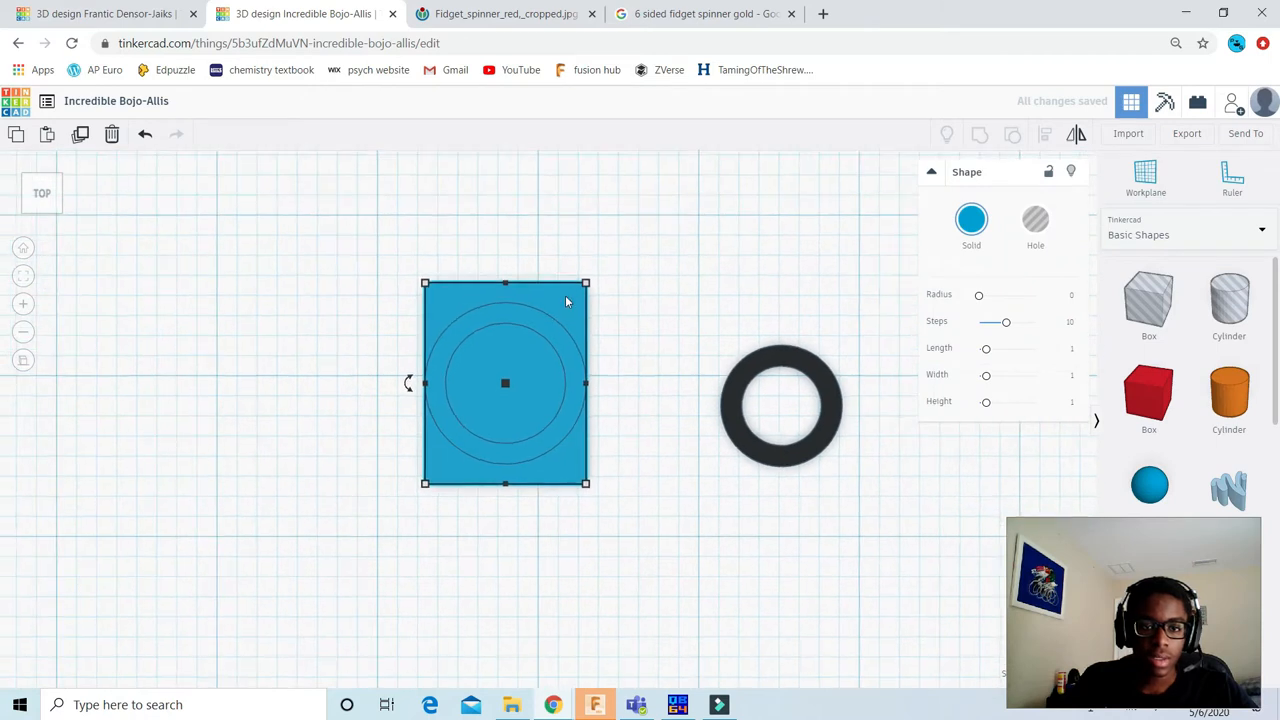
{"action": "left_click_drag", "start_coordinate": [560, 297], "coordinate": [519, 494]}
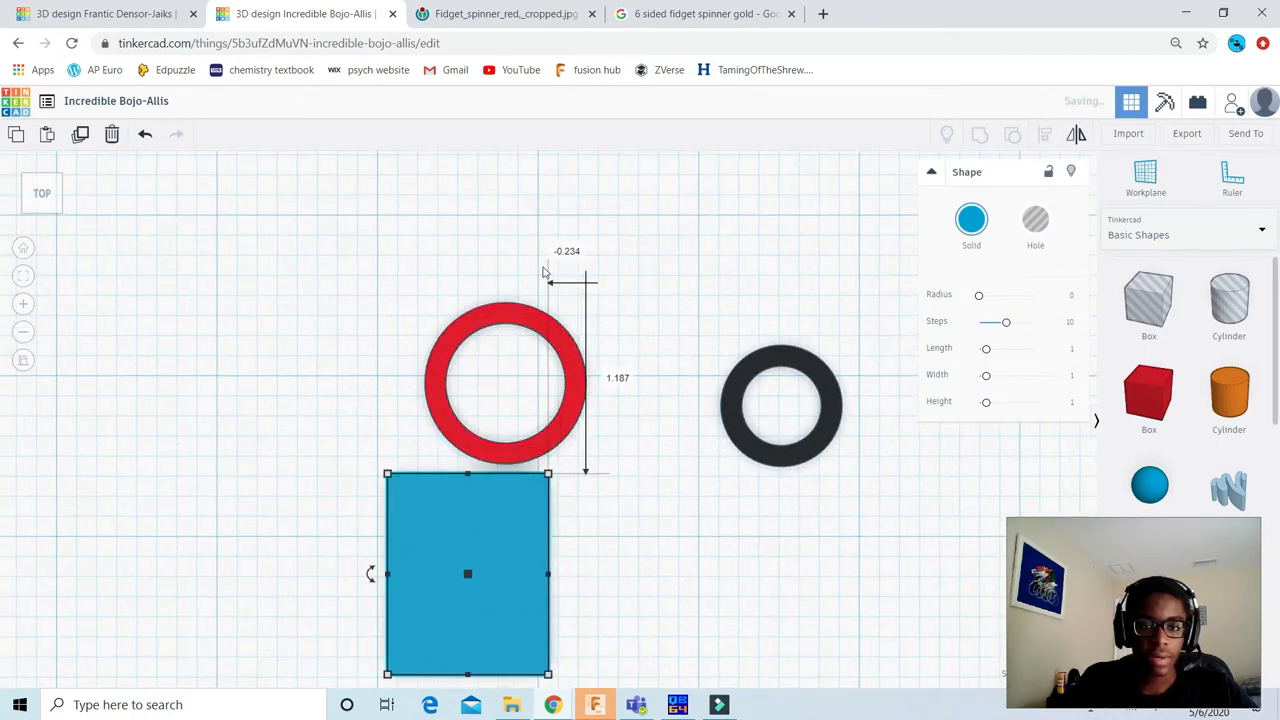
Step: Set the blue box's move offset to 0 in horizontally and 0.625 in vertically so its upper edge crosses the red ring's centre
{"action": "left_click", "coordinate": [566, 255]}
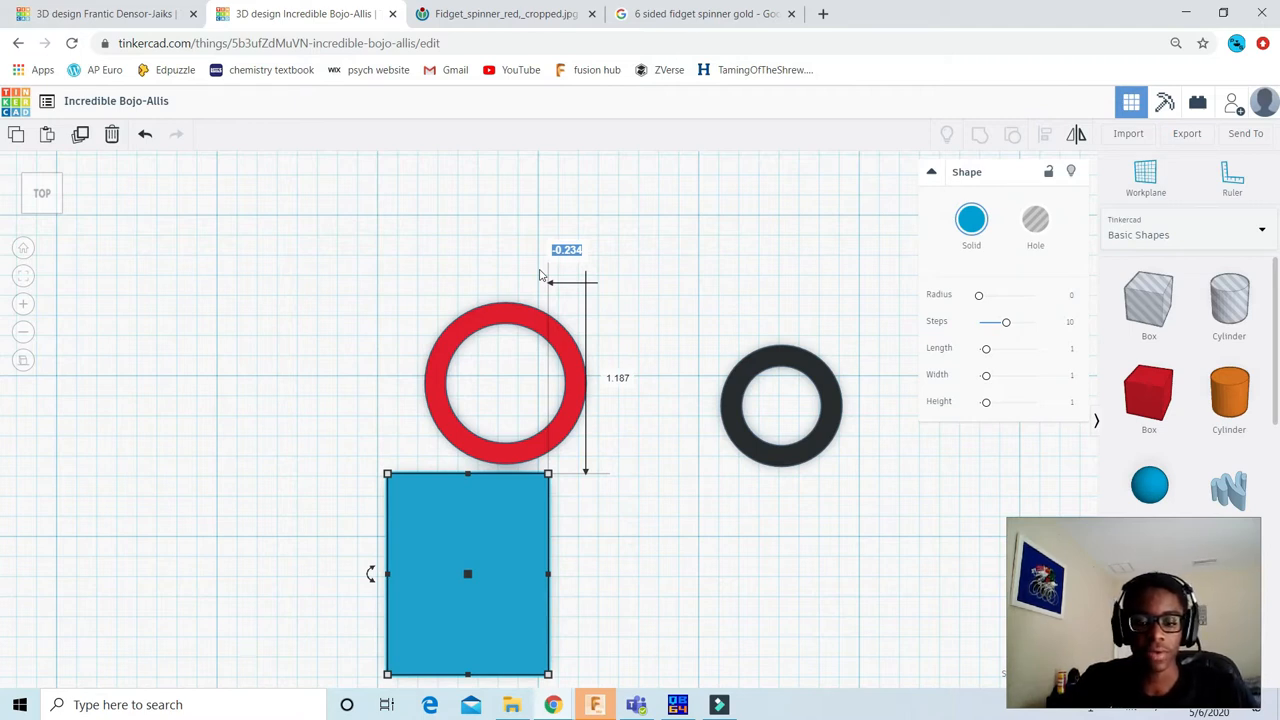
{"action": "type", "text": "0"}
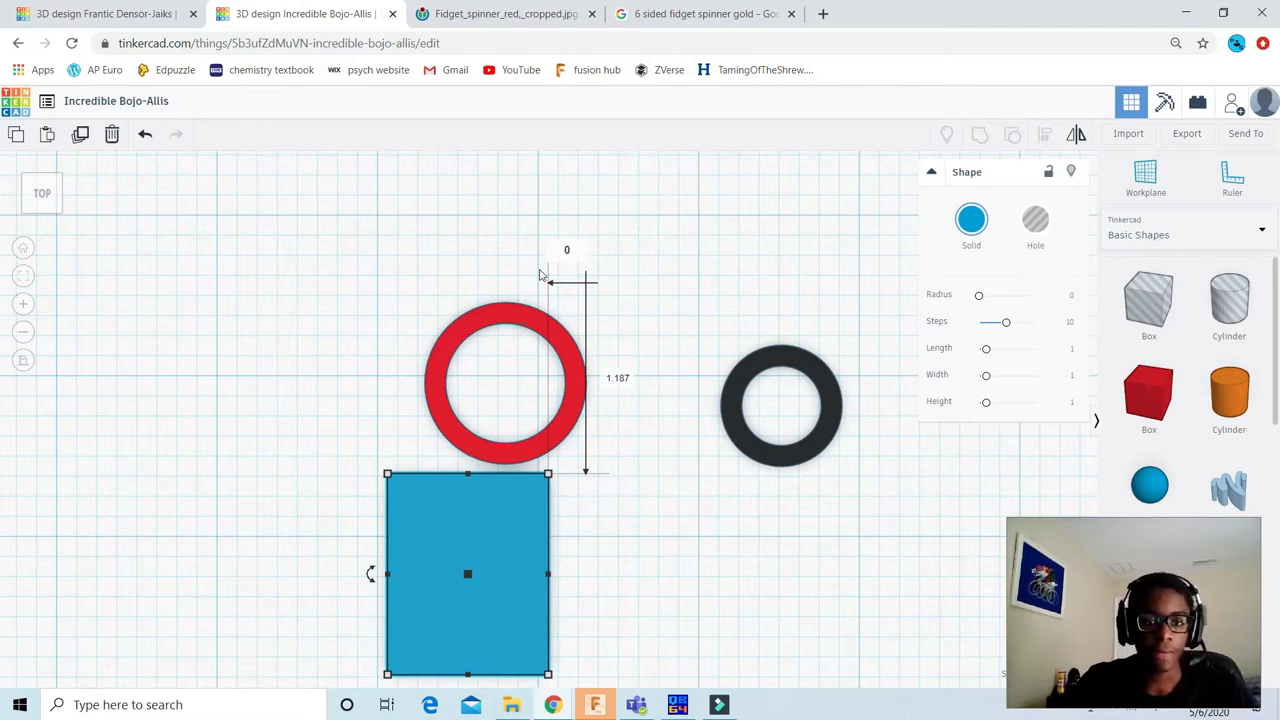
{"action": "key", "text": "Tab"}
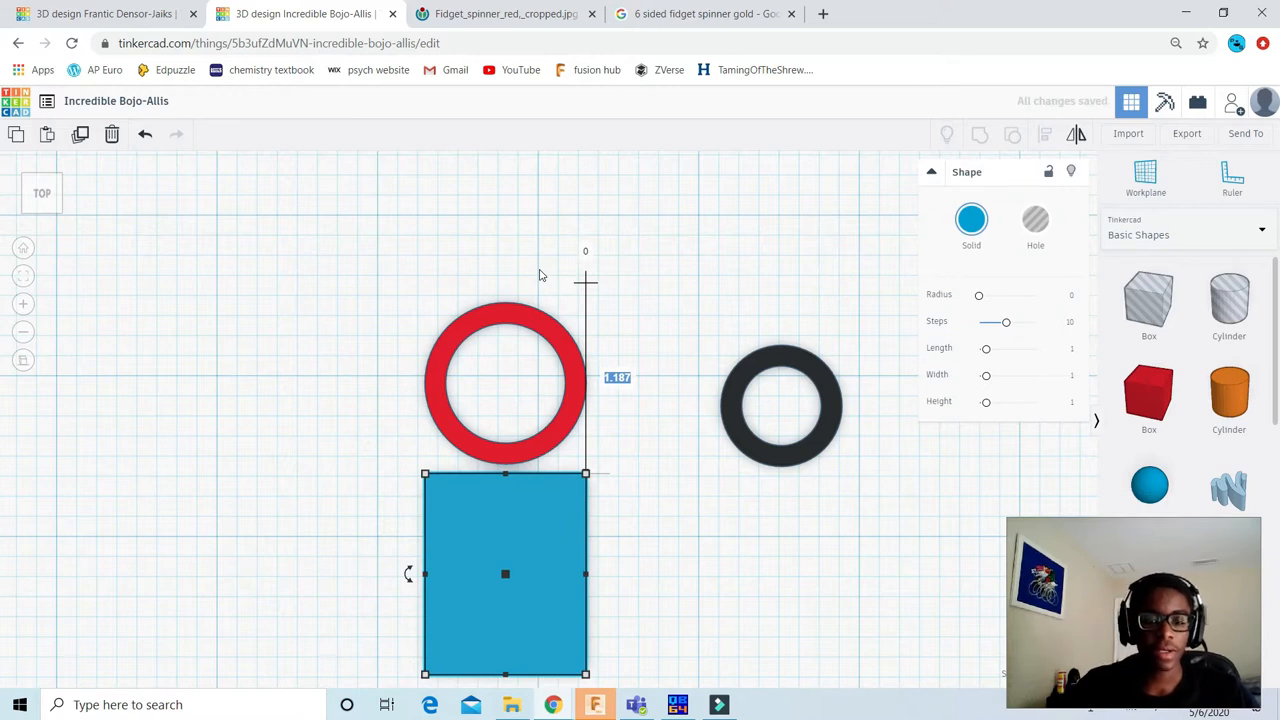
{"action": "type", "text": "0.625"}
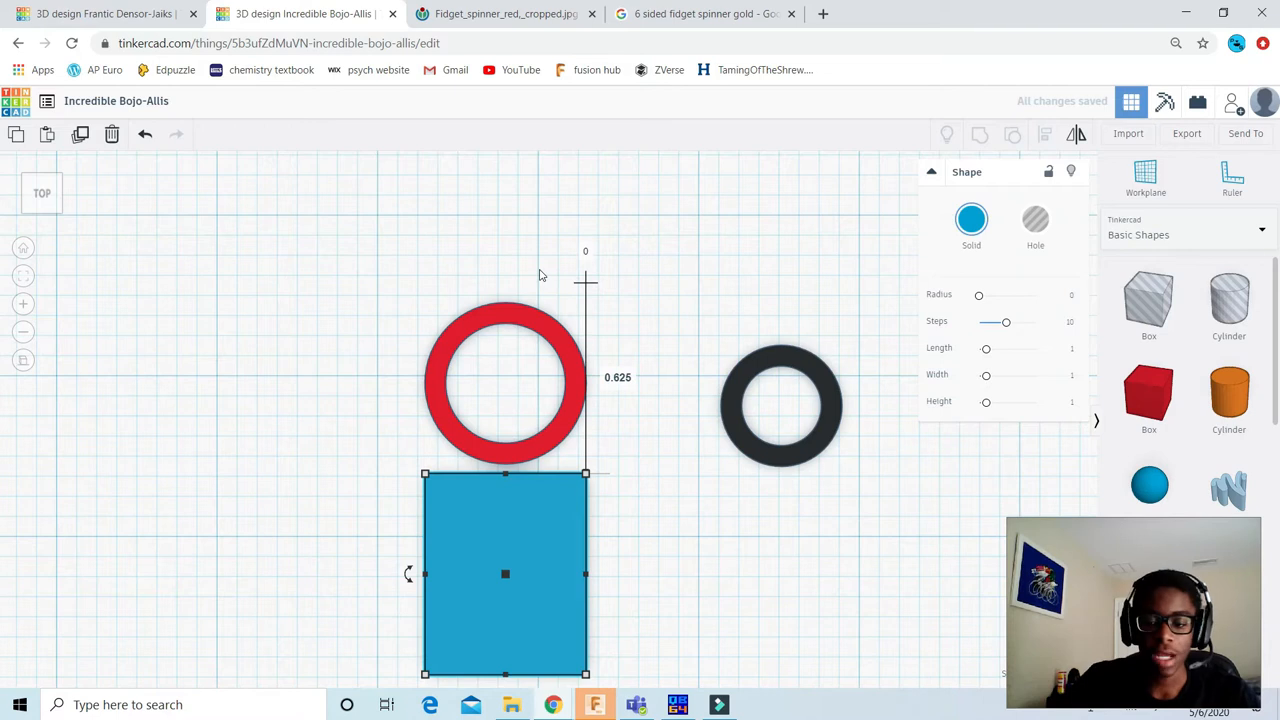
{"action": "key", "text": "Return"}
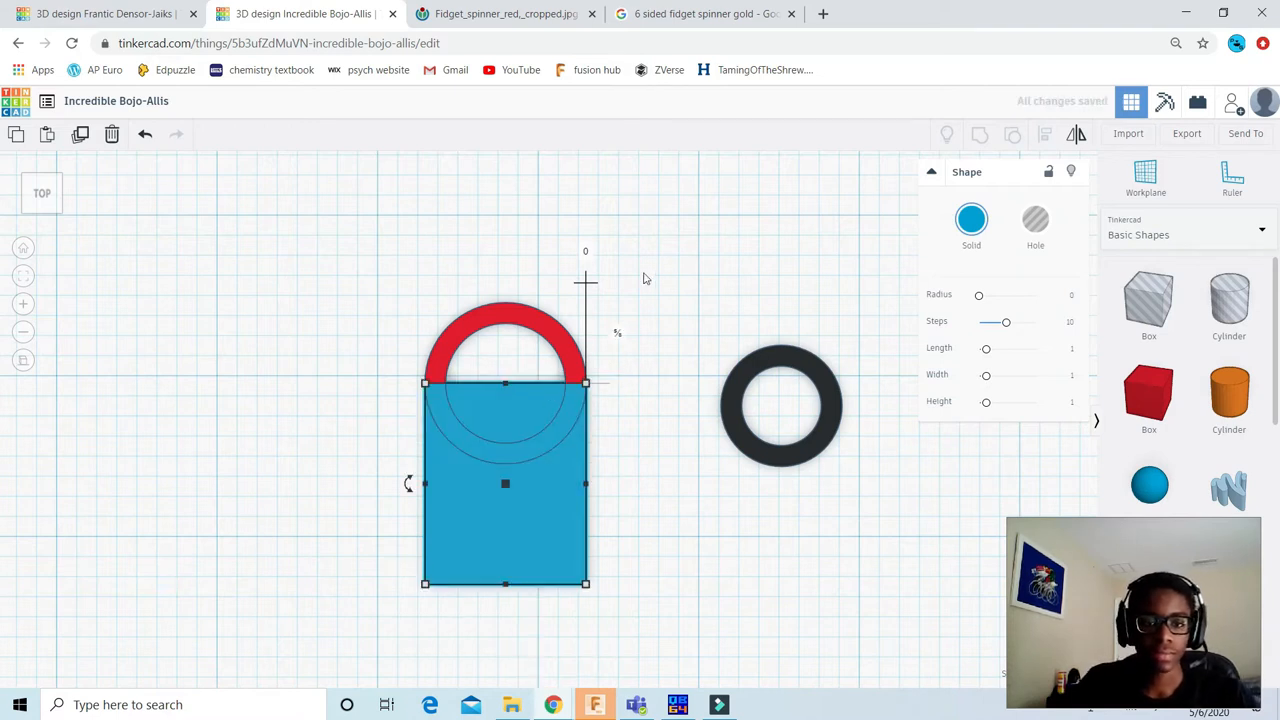
{"action": "left_click", "coordinate": [650, 268]}
{"action": "scroll", "coordinate": [560, 320], "scroll_direction": "down", "scroll_amount": 2}
{"action": "scroll", "coordinate": [550, 370], "scroll_direction": "up", "scroll_amount": 2}
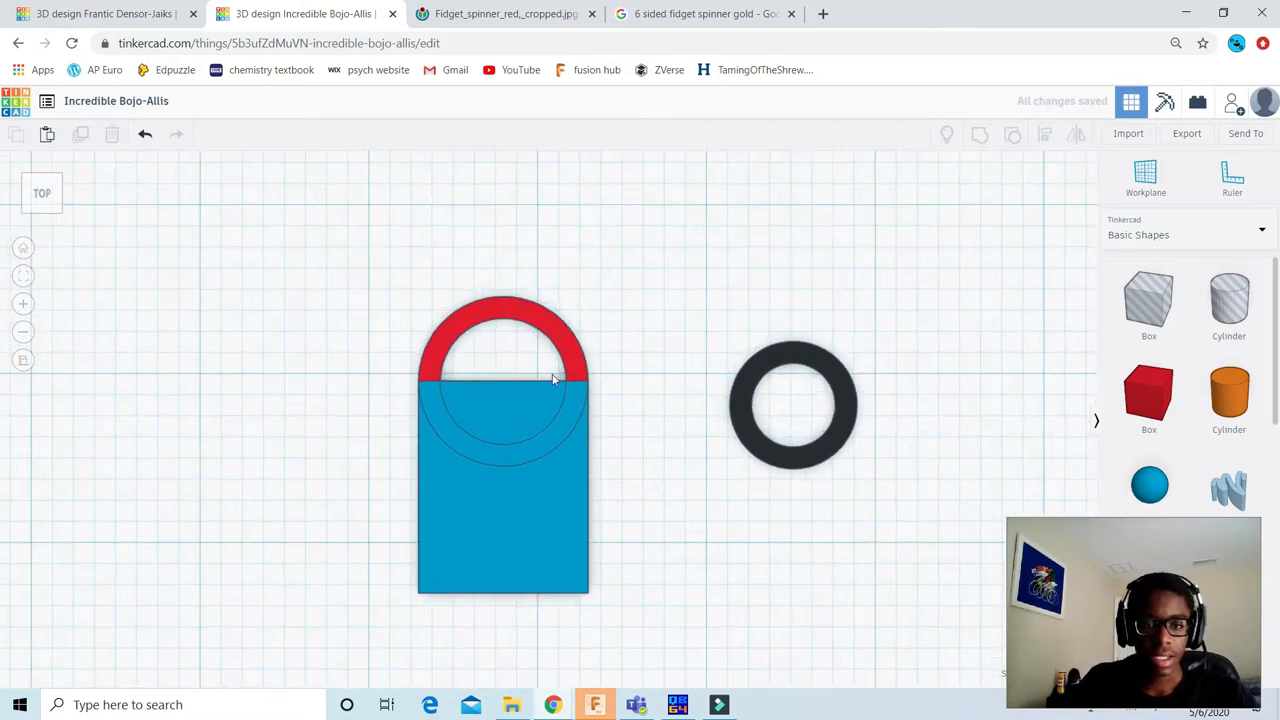
Step: Recolour the red ring blue to match the box
{"action": "scroll", "coordinate": [555, 365], "scroll_direction": "up", "scroll_amount": 1}
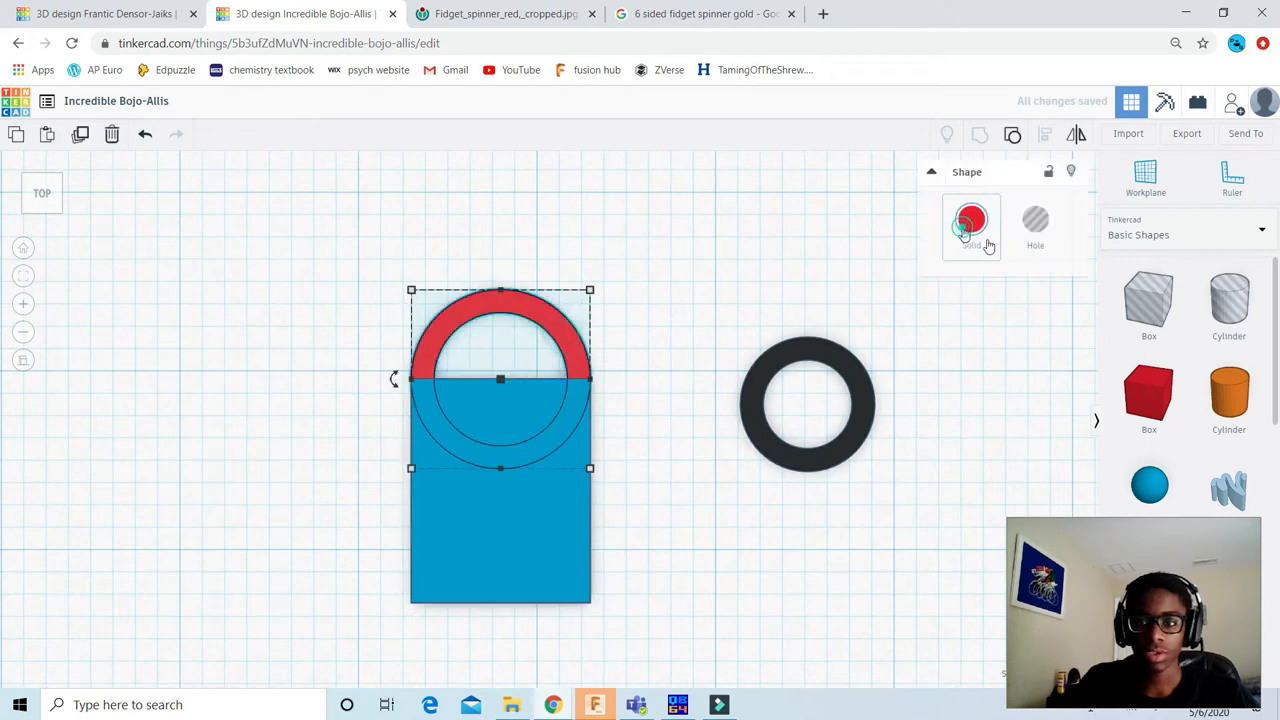
{"action": "left_click", "coordinate": [982, 238]}
{"action": "left_click", "coordinate": [1077, 342]}
{"action": "left_click", "coordinate": [709, 249]}
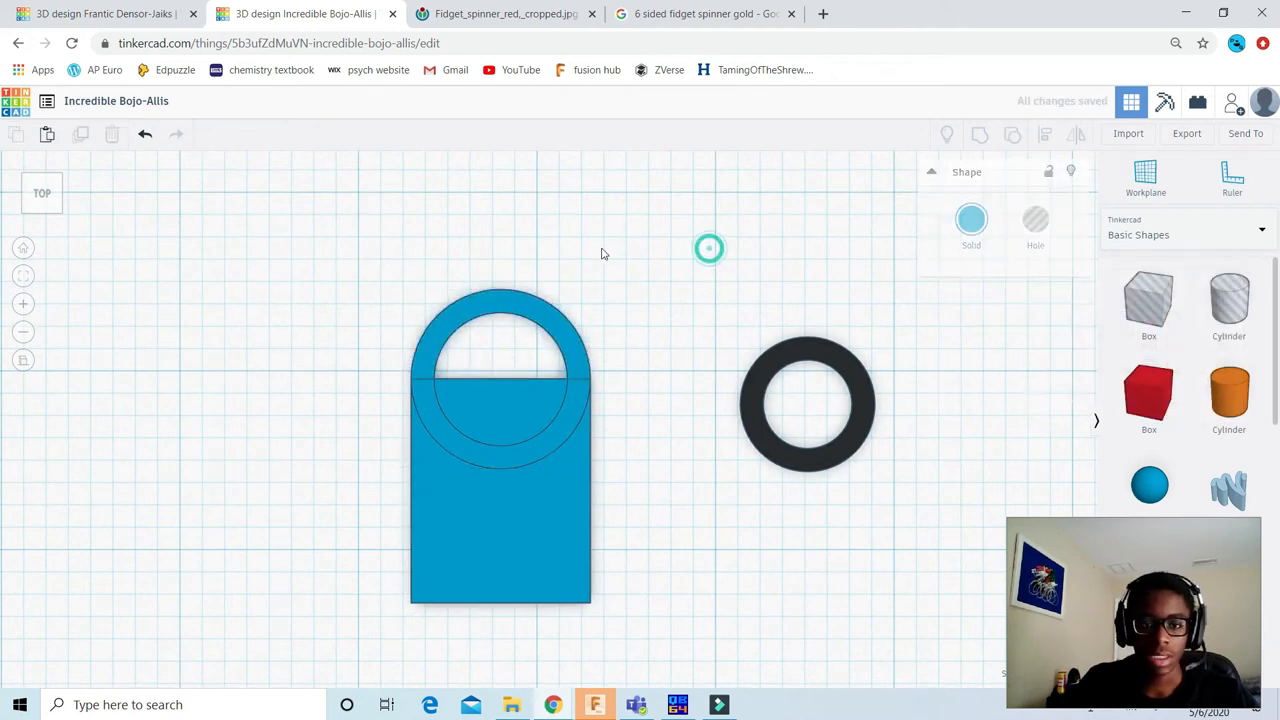
Step: Recolour the ring overlapping the blue box back to red
{"action": "scroll", "coordinate": [586, 251], "scroll_direction": "up", "scroll_amount": 1}
{"action": "scroll", "coordinate": [530, 381], "scroll_direction": "down", "scroll_amount": 2}
{"action": "scroll", "coordinate": [530, 381], "scroll_direction": "down", "scroll_amount": 1}
{"action": "mouse_move", "coordinate": [51, 206]}
{"action": "left_mouse_down"}
{"action": "mouse_move", "coordinate": [18, 183]}
{"action": "mouse_move", "coordinate": [46, 204]}
{"action": "mouse_move", "coordinate": [56, 195]}
{"action": "left_mouse_up"}
{"action": "left_click", "coordinate": [55, 195]}
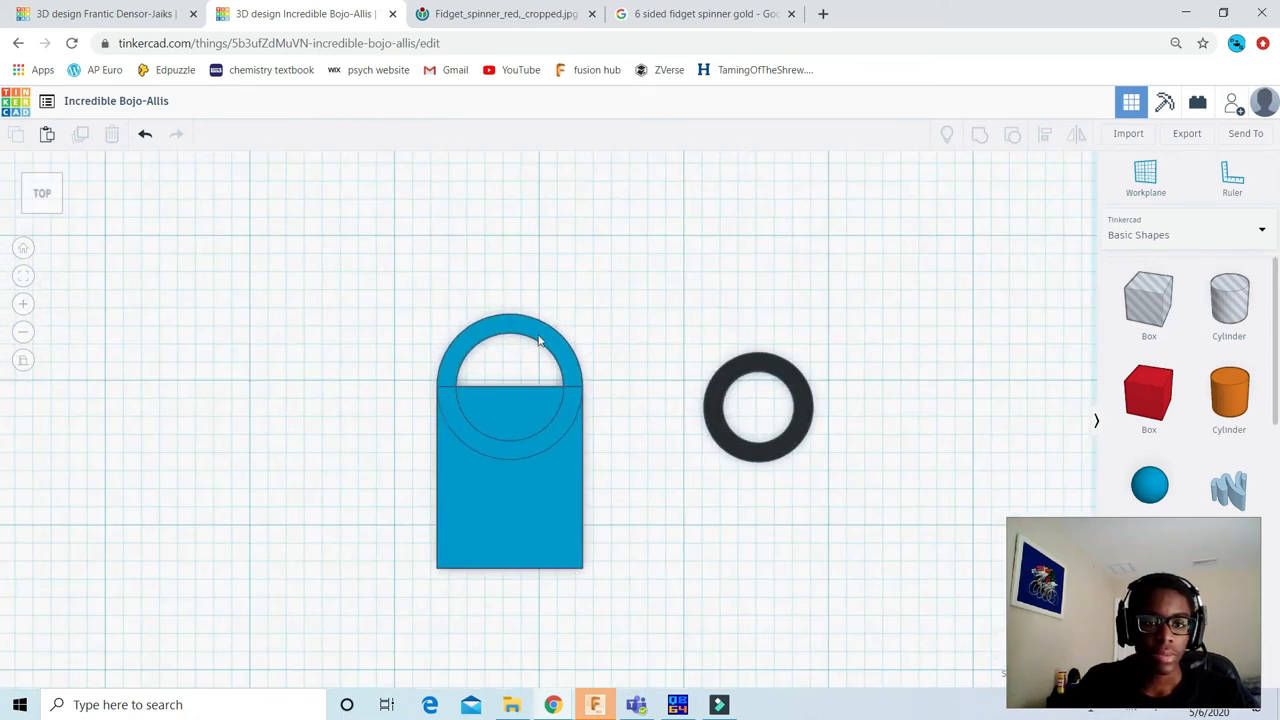
{"action": "scroll", "coordinate": [536, 336], "scroll_direction": "up", "scroll_amount": 3}
{"action": "middle_click_drag", "start_coordinate": [576, 291], "coordinate": [650, 383]}
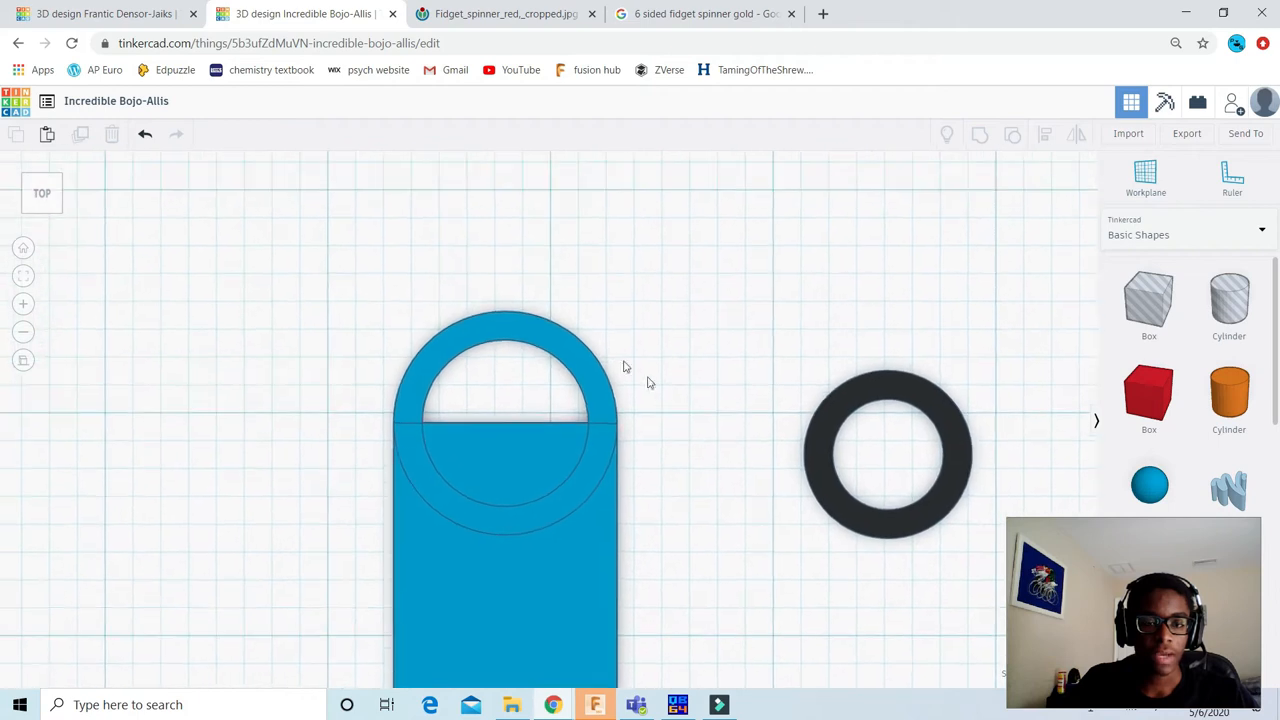
{"action": "left_click", "coordinate": [561, 349]}
{"action": "scroll", "coordinate": [528, 309], "scroll_direction": "up", "scroll_amount": 2}
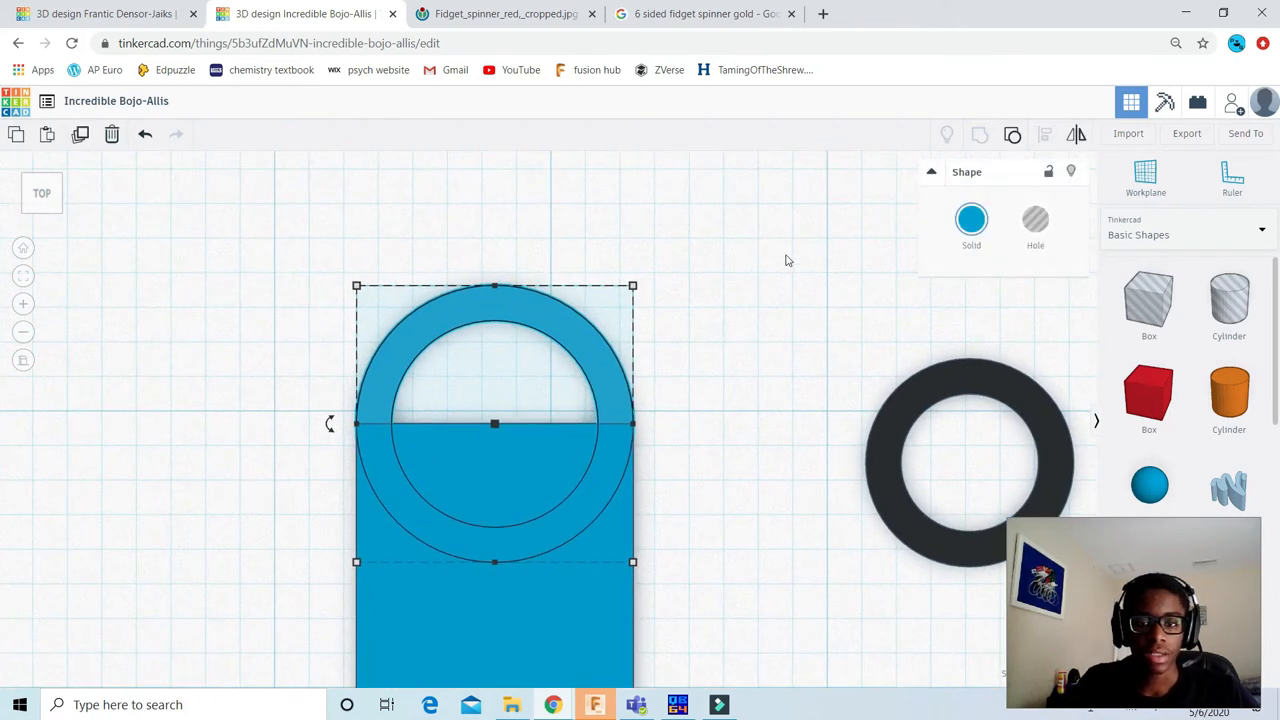
{"action": "scroll", "coordinate": [544, 288], "scroll_direction": "down", "scroll_amount": 3}
{"action": "left_click", "coordinate": [971, 220]}
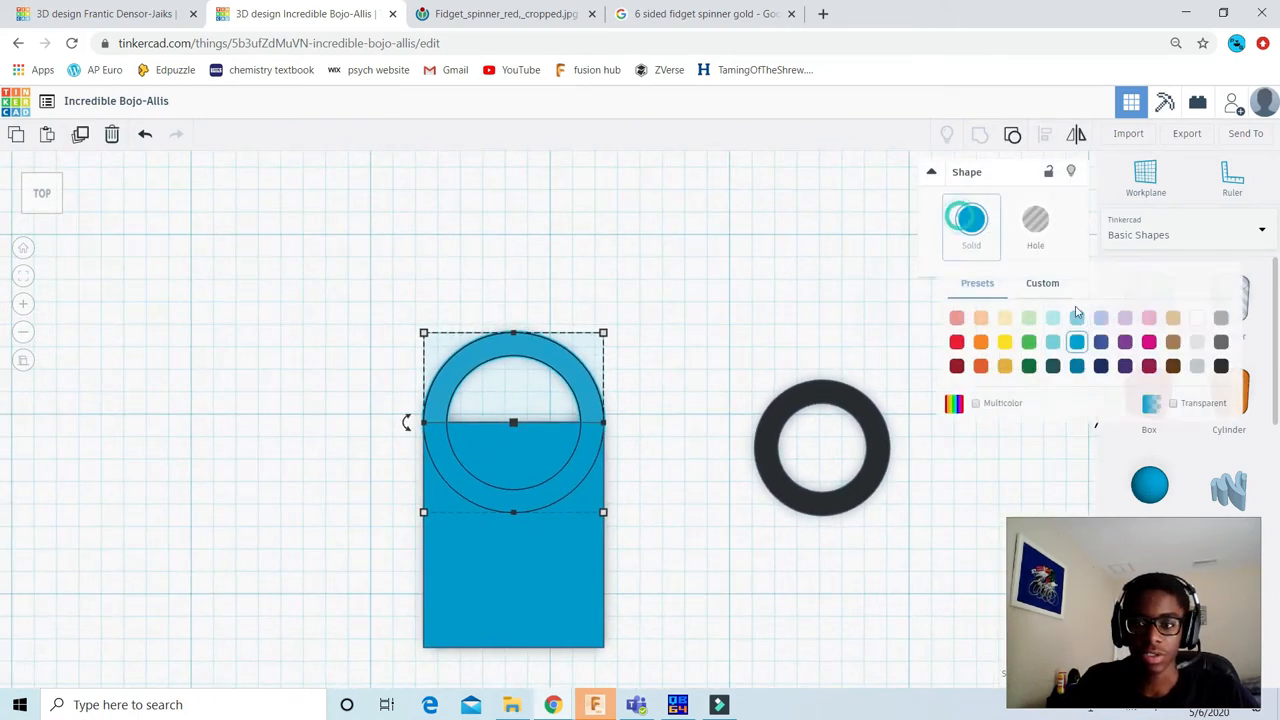
{"action": "left_click", "coordinate": [957, 342]}
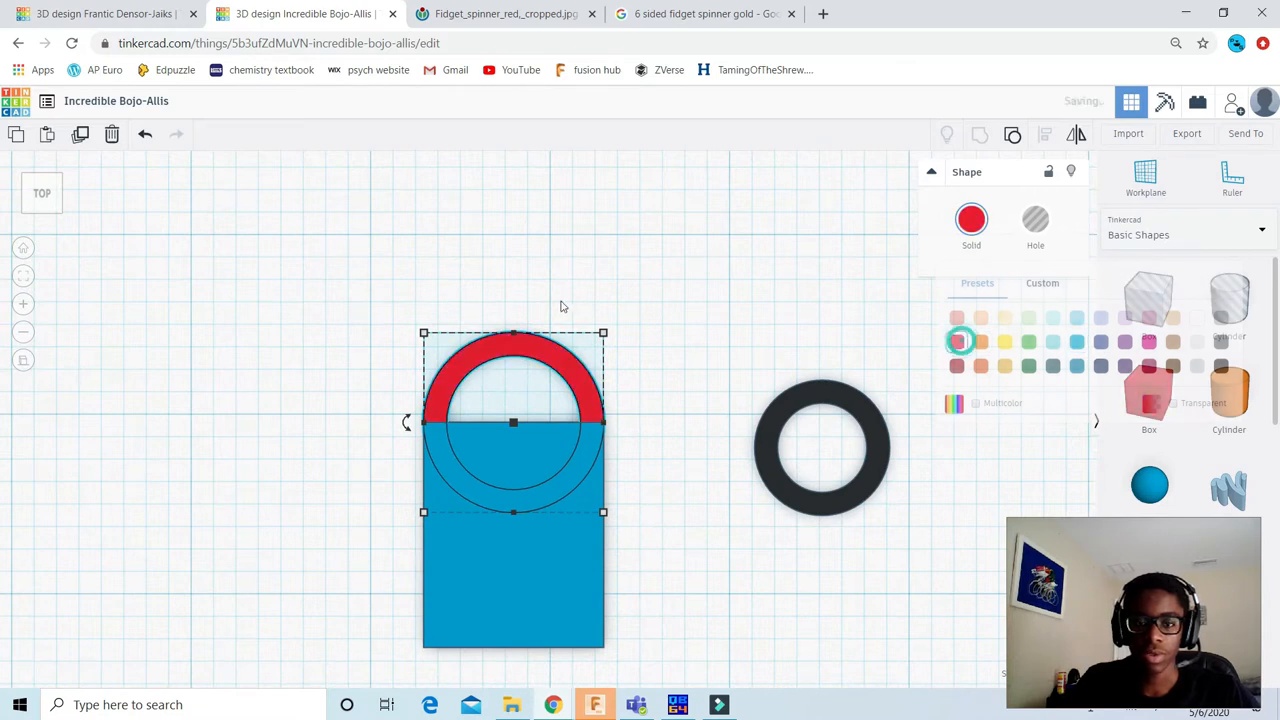
{"action": "left_click", "coordinate": [614, 263]}
Step: Duplicate the red ring and move the copy about 1.52 in downward, over the lower end of the blue box
{"action": "scroll", "coordinate": [571, 349], "scroll_direction": "up", "scroll_amount": 3}
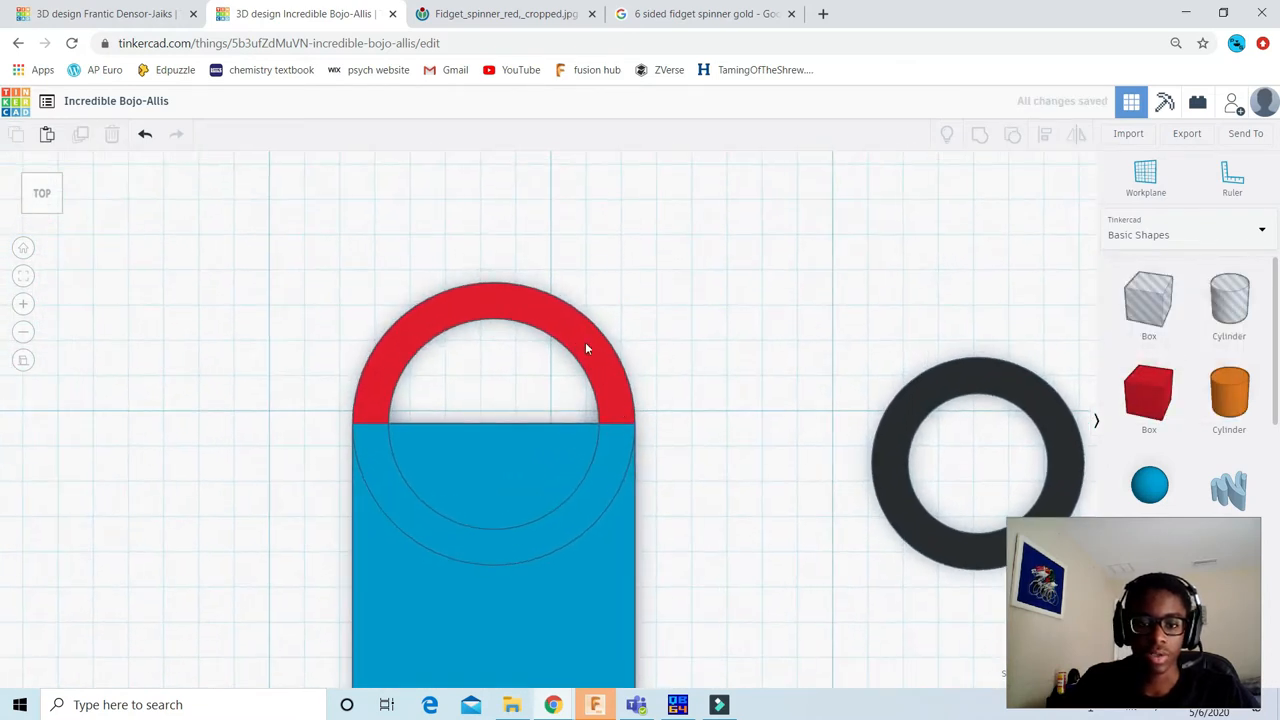
{"action": "left_click", "coordinate": [511, 321]}
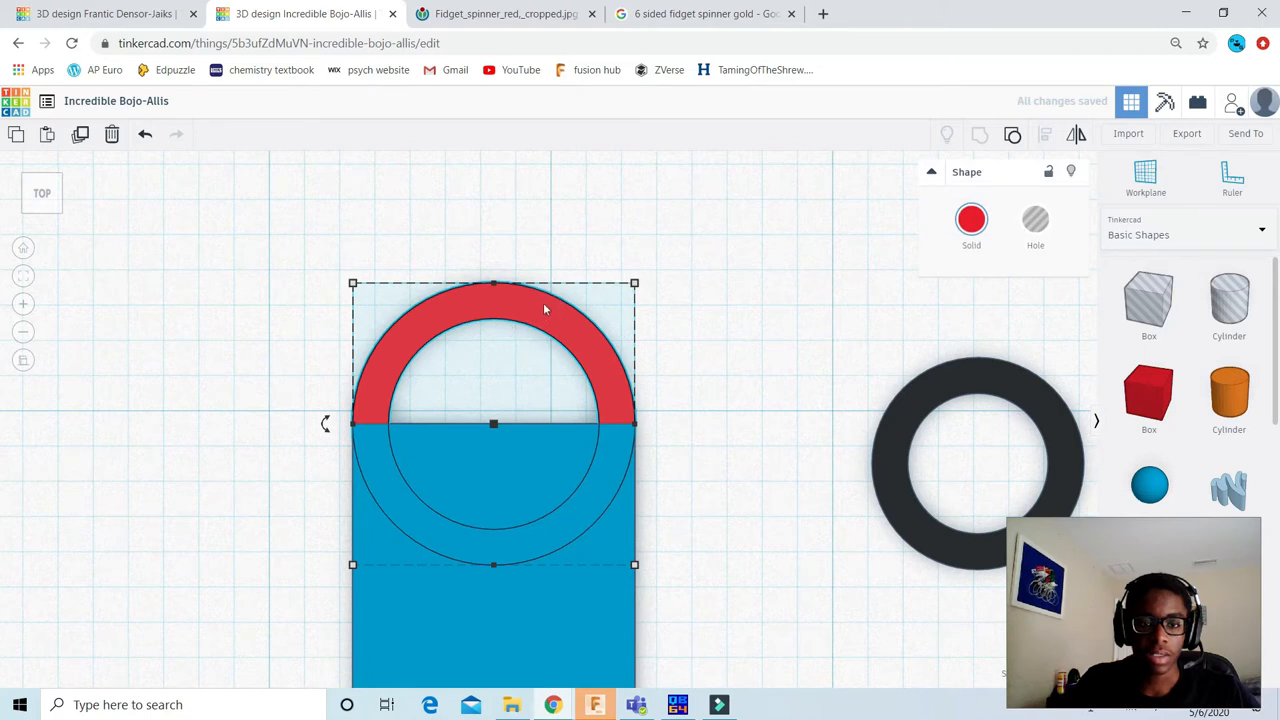
{"action": "key", "text": "ctrl+Up"}
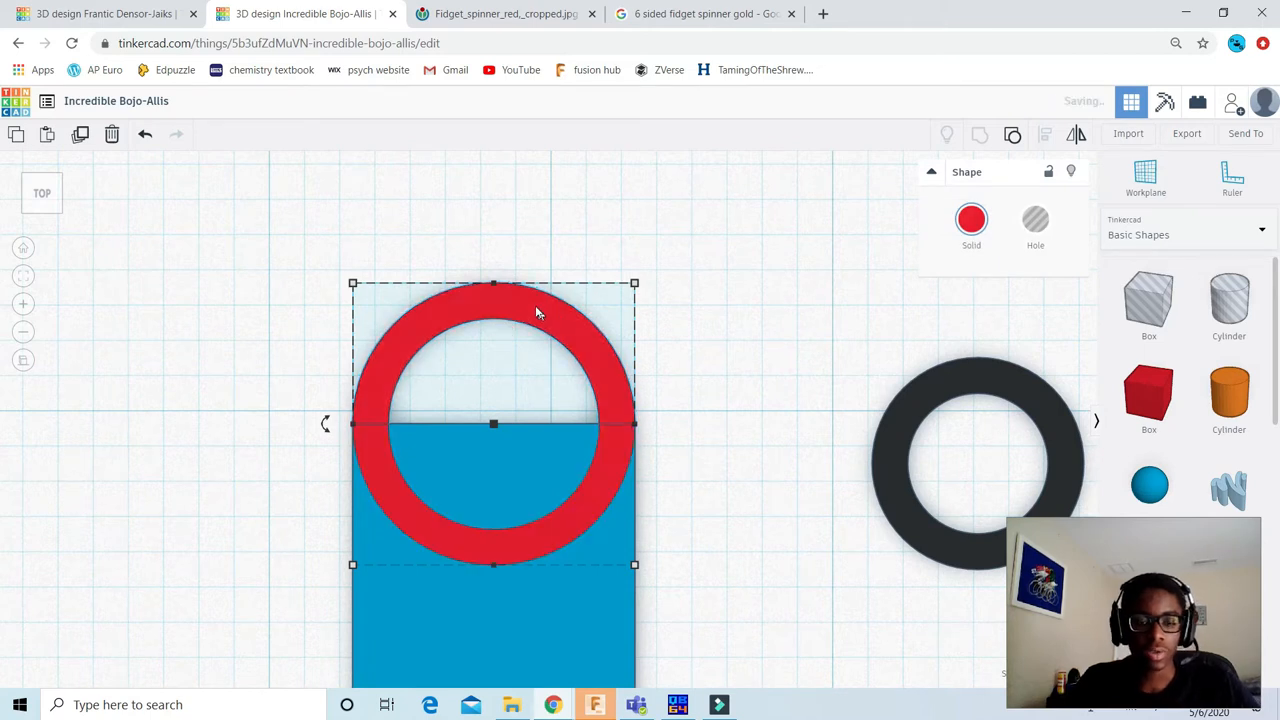
{"action": "scroll", "coordinate": [543, 295], "scroll_direction": "down", "scroll_amount": 3}
{"action": "scroll", "coordinate": [560, 319], "scroll_direction": "down", "scroll_amount": 2}
{"action": "left_click_drag", "start_coordinate": [548, 374], "coordinate": [550, 570]}
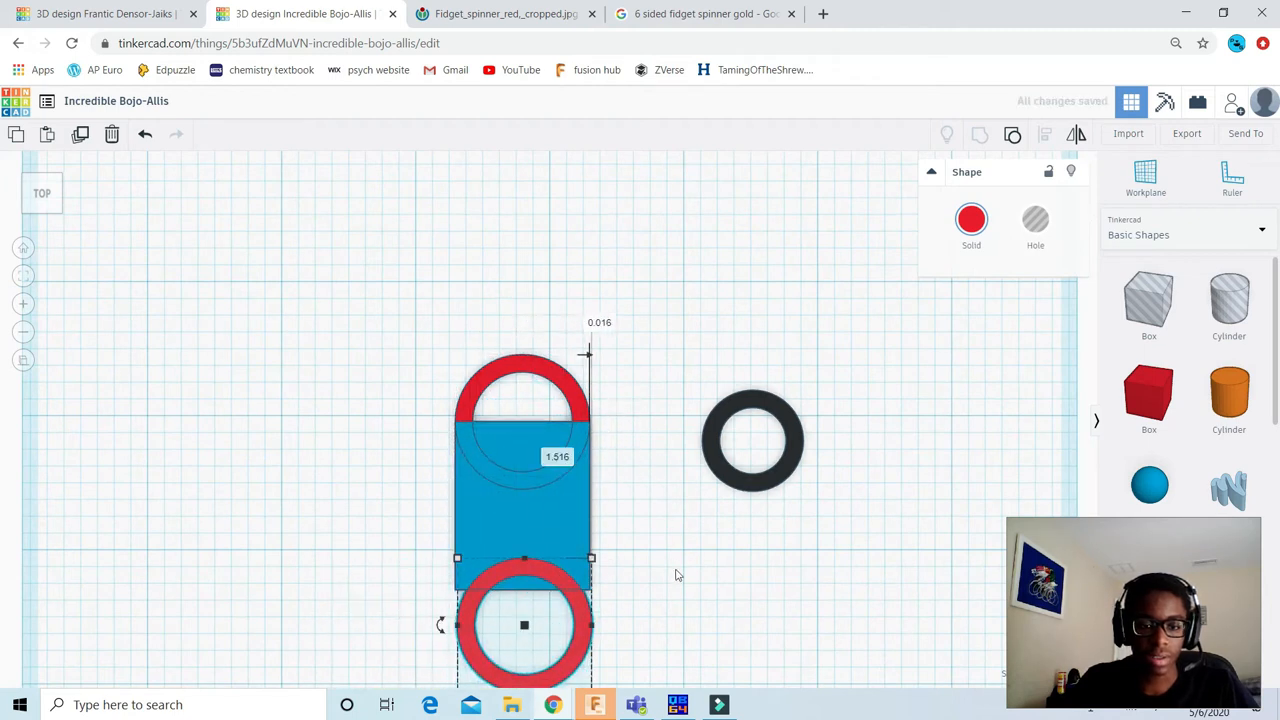
{"action": "middle_click_drag", "start_coordinate": [674, 568], "coordinate": [661, 509]}
{"action": "left_click", "coordinate": [644, 469]}
{"action": "scroll", "coordinate": [600, 343], "scroll_direction": "up", "scroll_amount": 5}
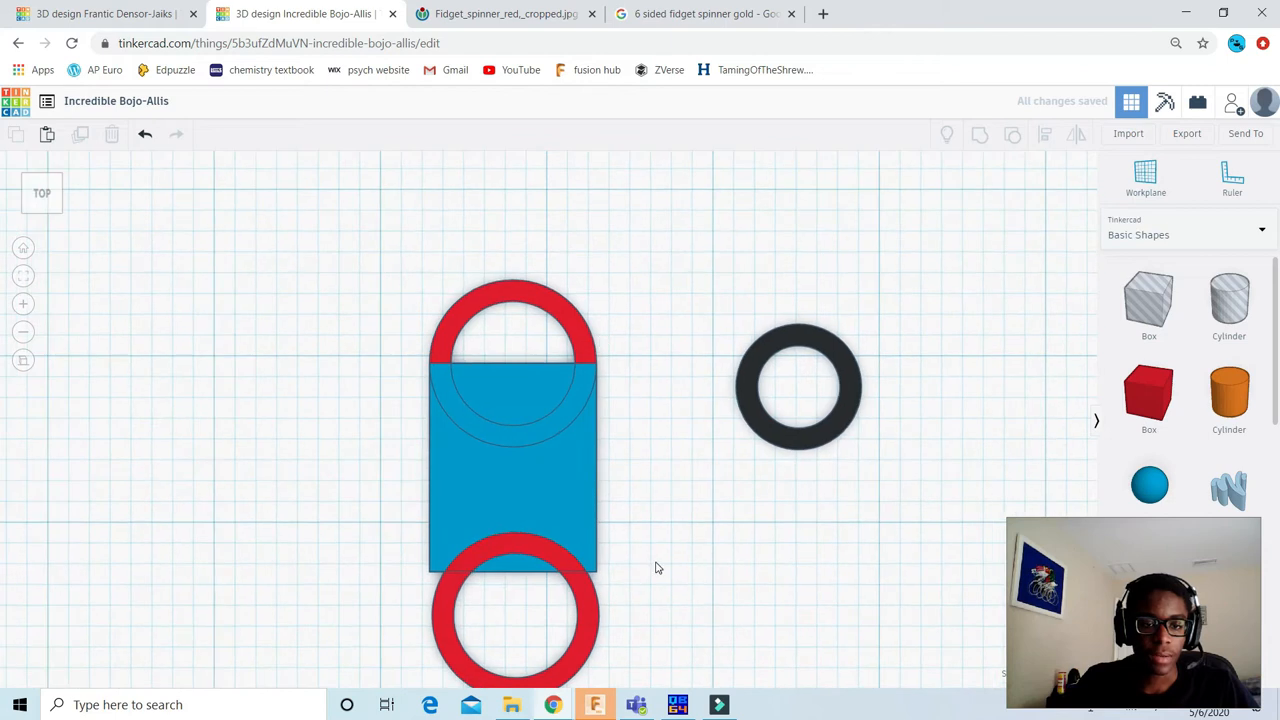
Step: Ungroup the lower ring into its solid cylinder and its hole cylinder
{"action": "left_click", "coordinate": [622, 498]}
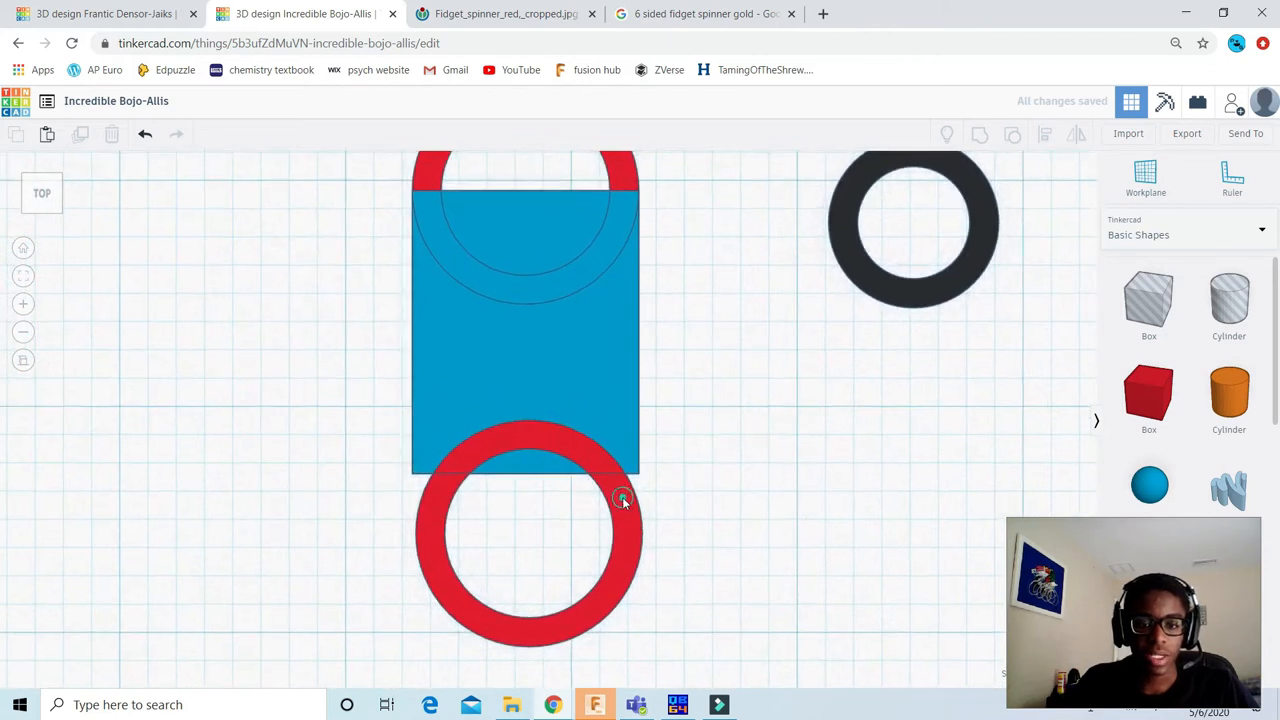
{"action": "left_click", "coordinate": [1011, 136]}
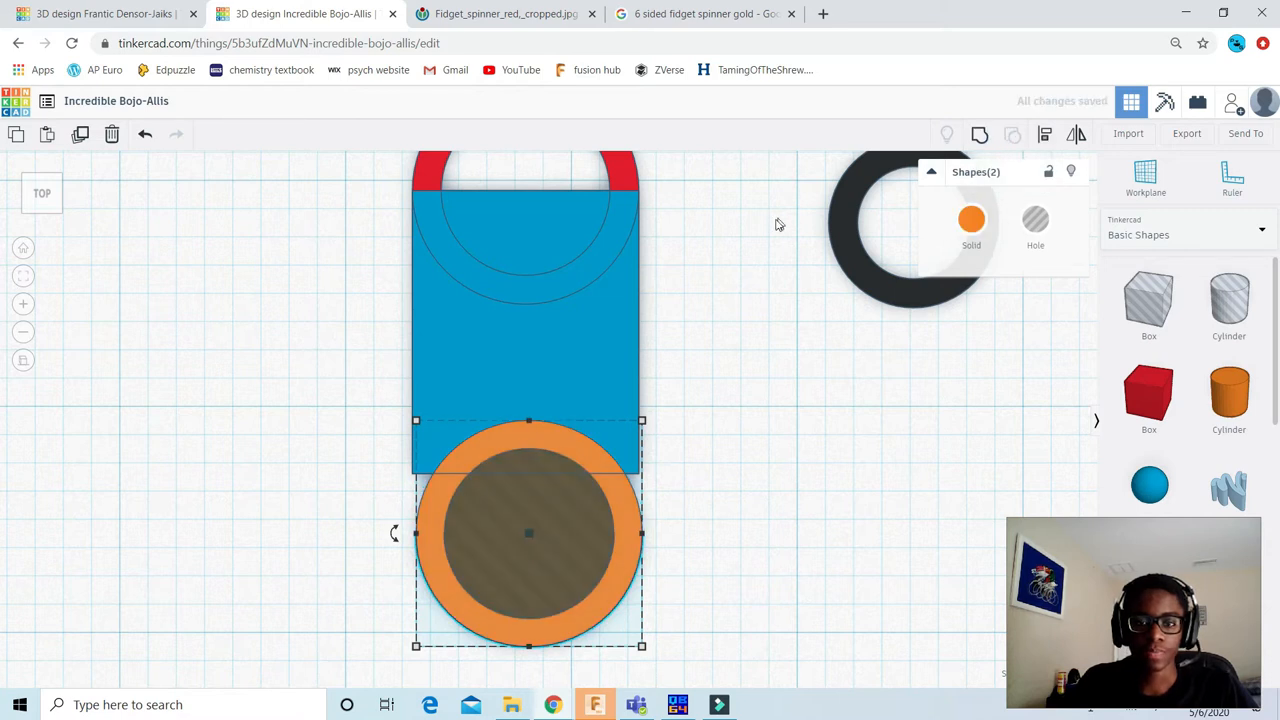
{"action": "scroll", "coordinate": [779, 224], "scroll_direction": "down", "scroll_amount": 3}
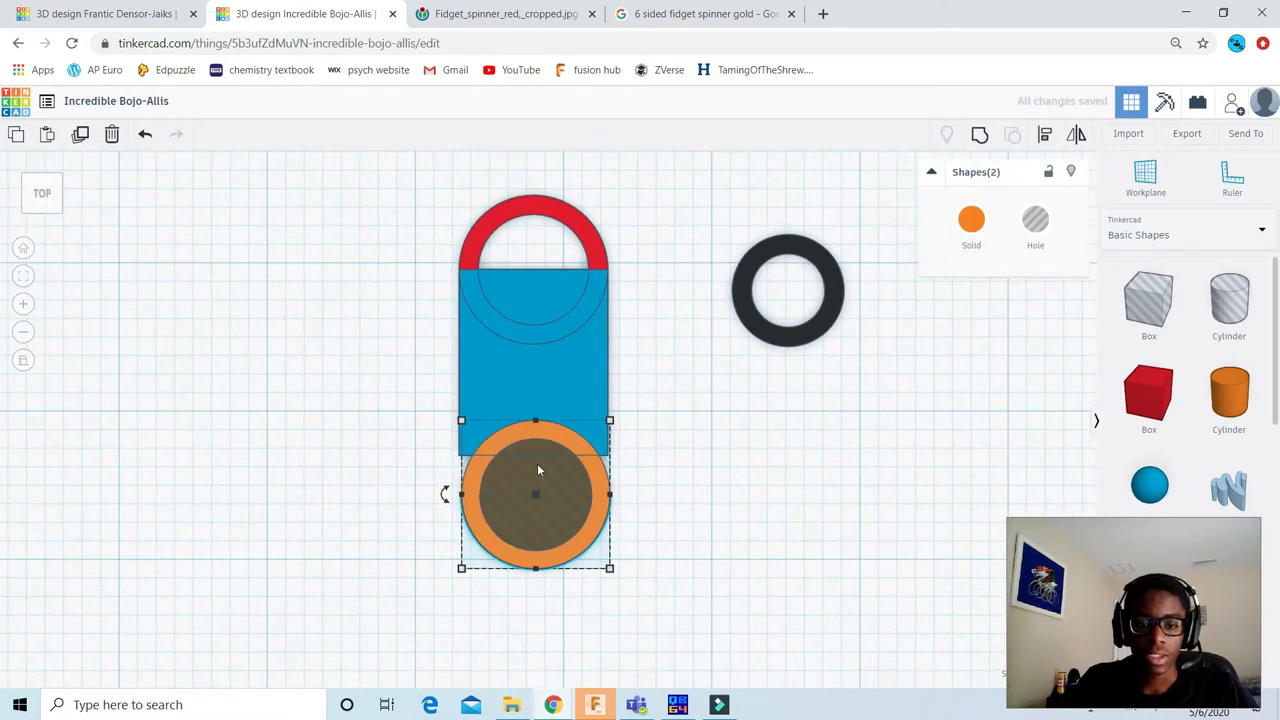
{"action": "scroll", "coordinate": [537, 470], "scroll_direction": "up", "scroll_amount": 2}
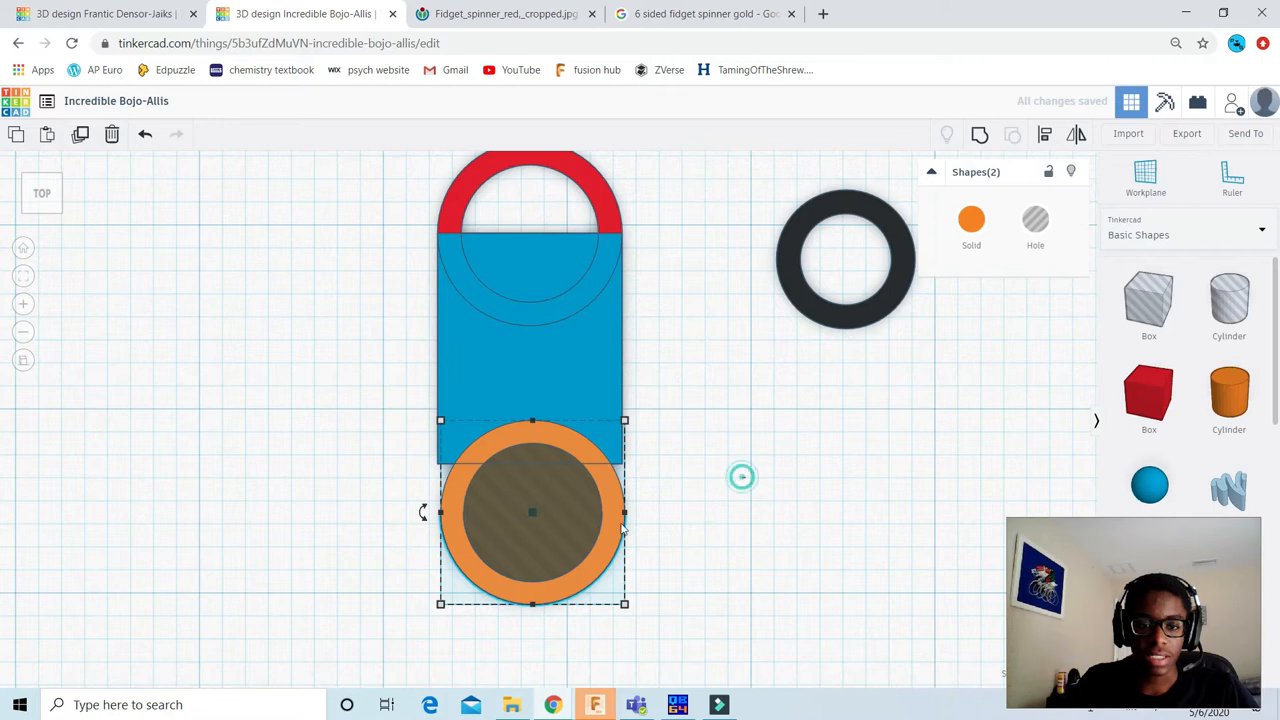
{"action": "scroll", "coordinate": [556, 508], "scroll_direction": "up", "scroll_amount": 2}
Step: Resize the hole cylinder inside the lower orange cylinder to 0.5 in by 0.5 in
{"action": "left_click", "coordinate": [557, 509]}
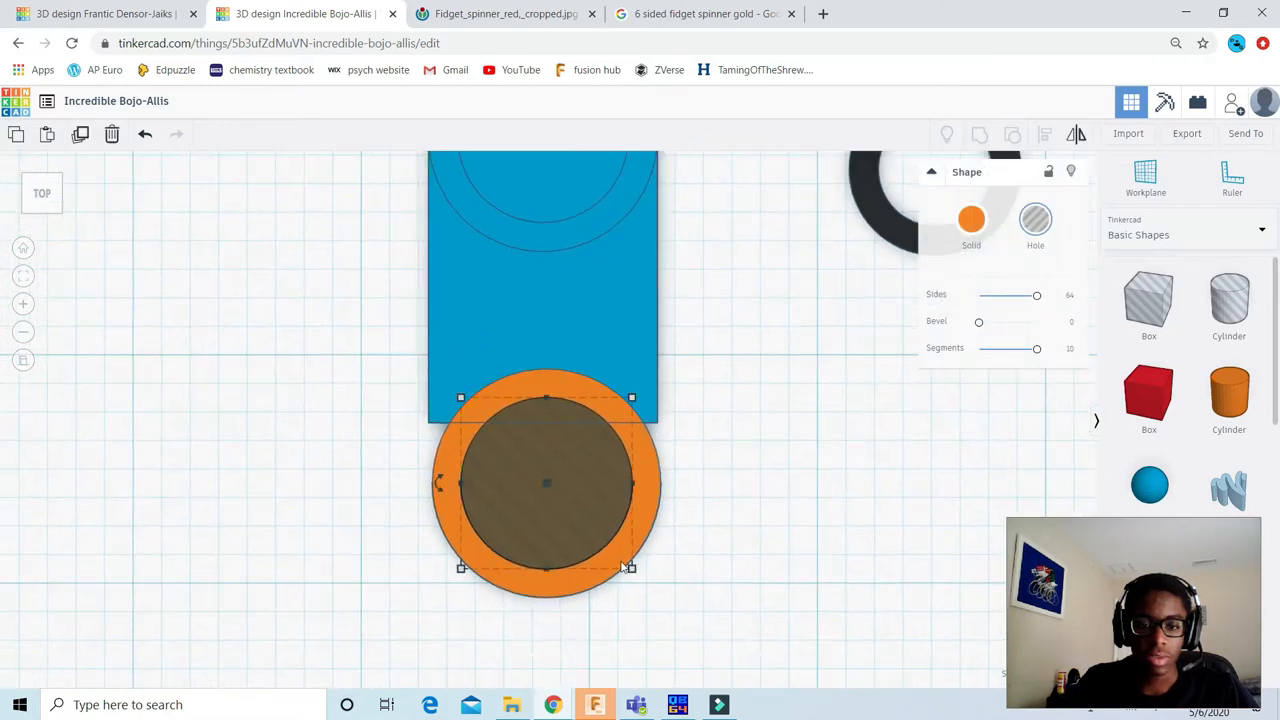
{"action": "left_click", "coordinate": [547, 631]}
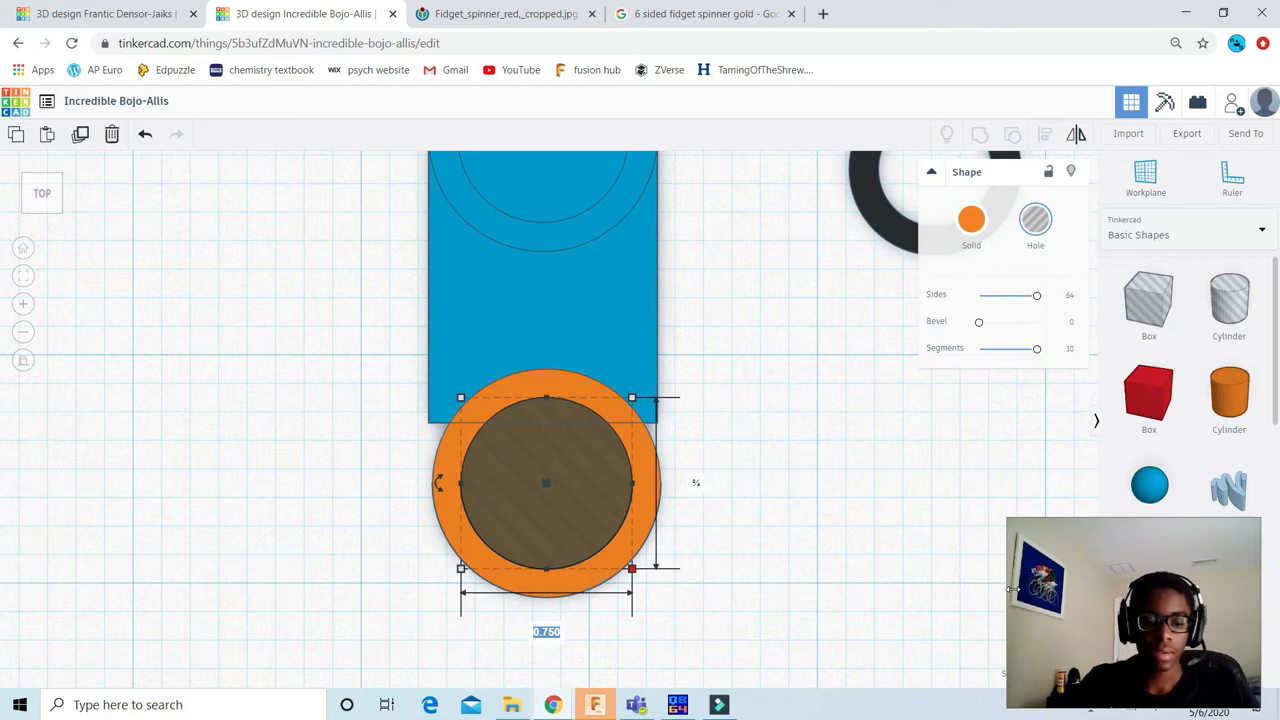
{"action": "type", "text": ".5"}
{"action": "key", "text": "Tab"}
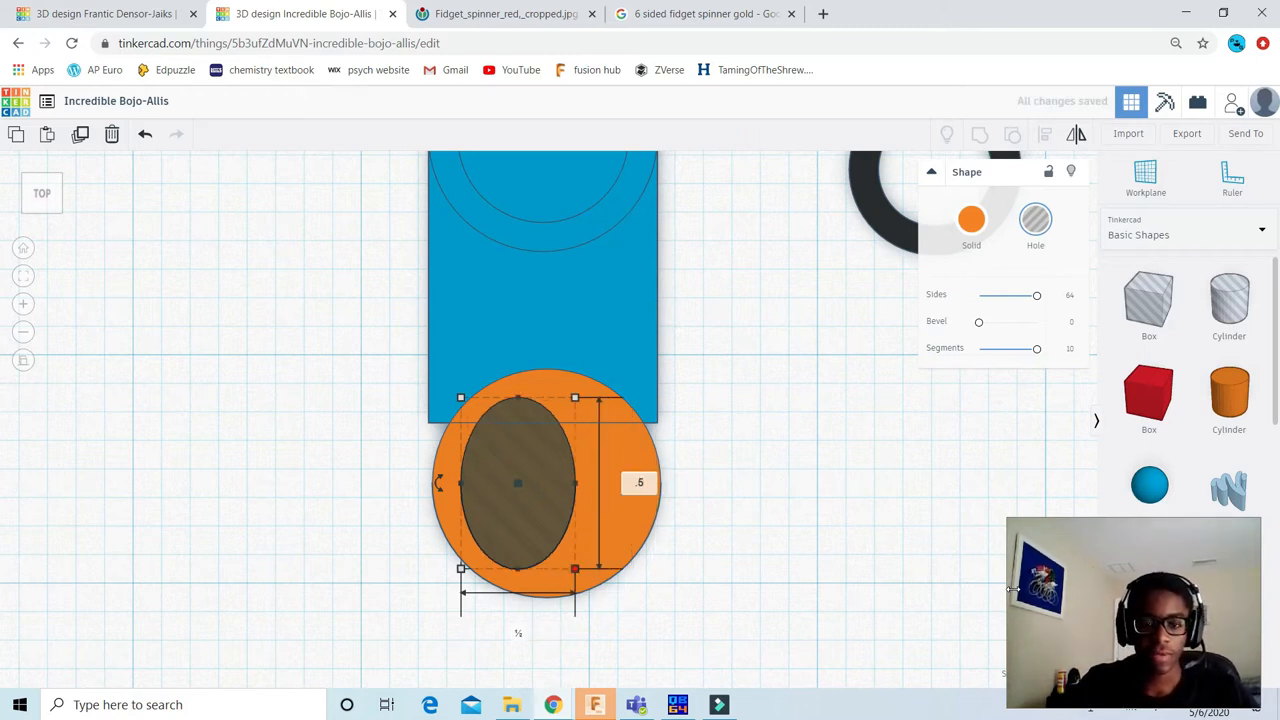
{"action": "key", "text": "Return"}
{"action": "left_click", "coordinate": [805, 425]}
Step: Align the hole and the orange cylinder on their centres in both directions
{"action": "scroll", "coordinate": [668, 560], "scroll_direction": "down", "scroll_amount": 2}
{"action": "left_click_drag", "start_coordinate": [668, 614], "coordinate": [457, 429]}
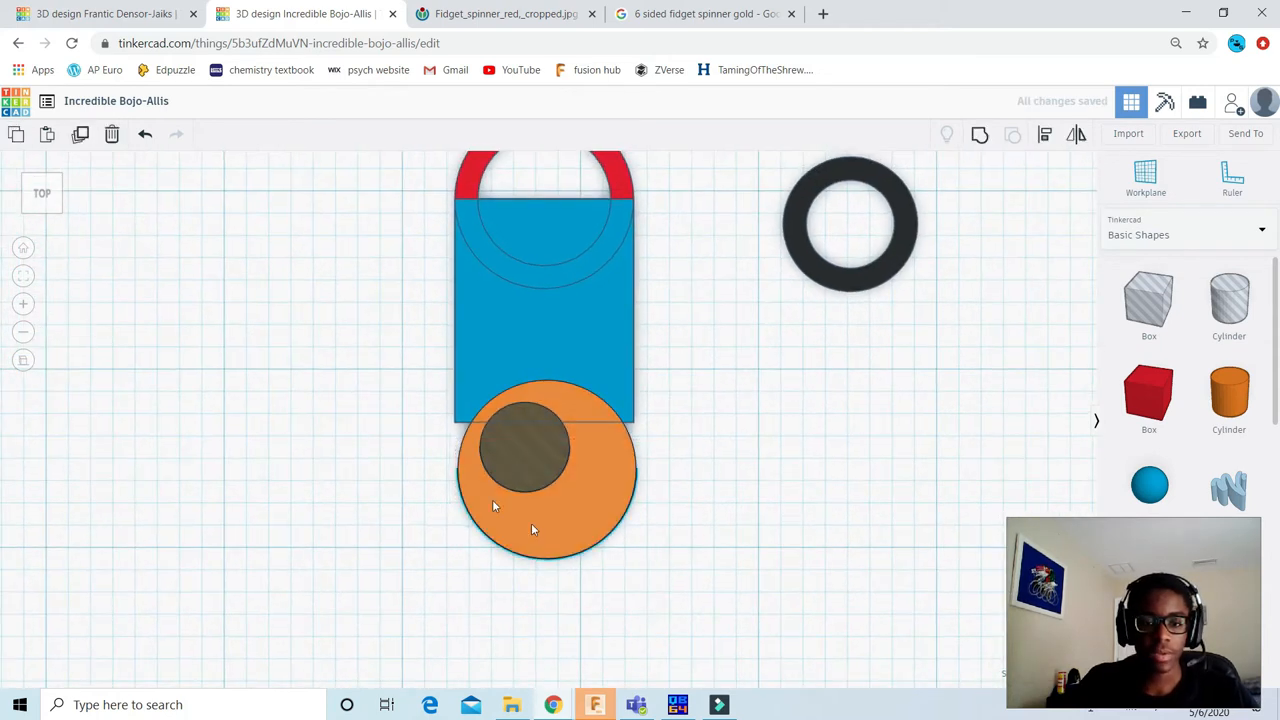
{"action": "left_click", "coordinate": [1044, 137]}
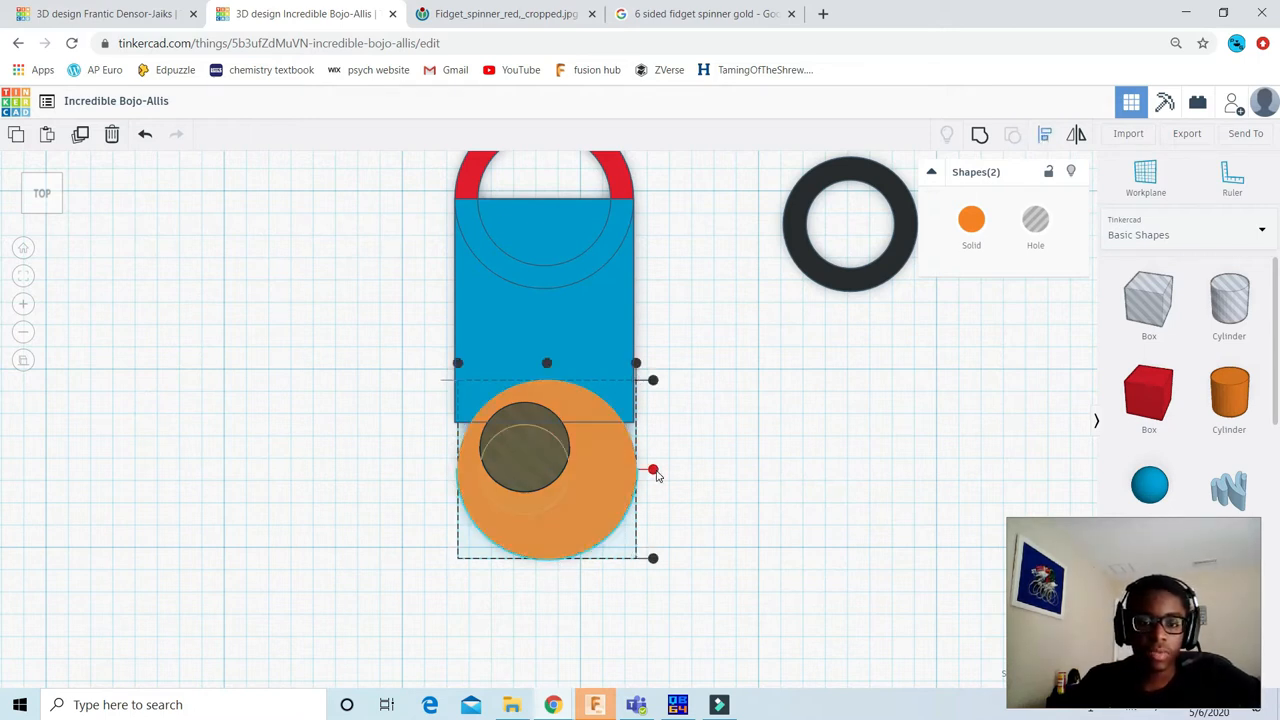
{"action": "left_click", "coordinate": [653, 470]}
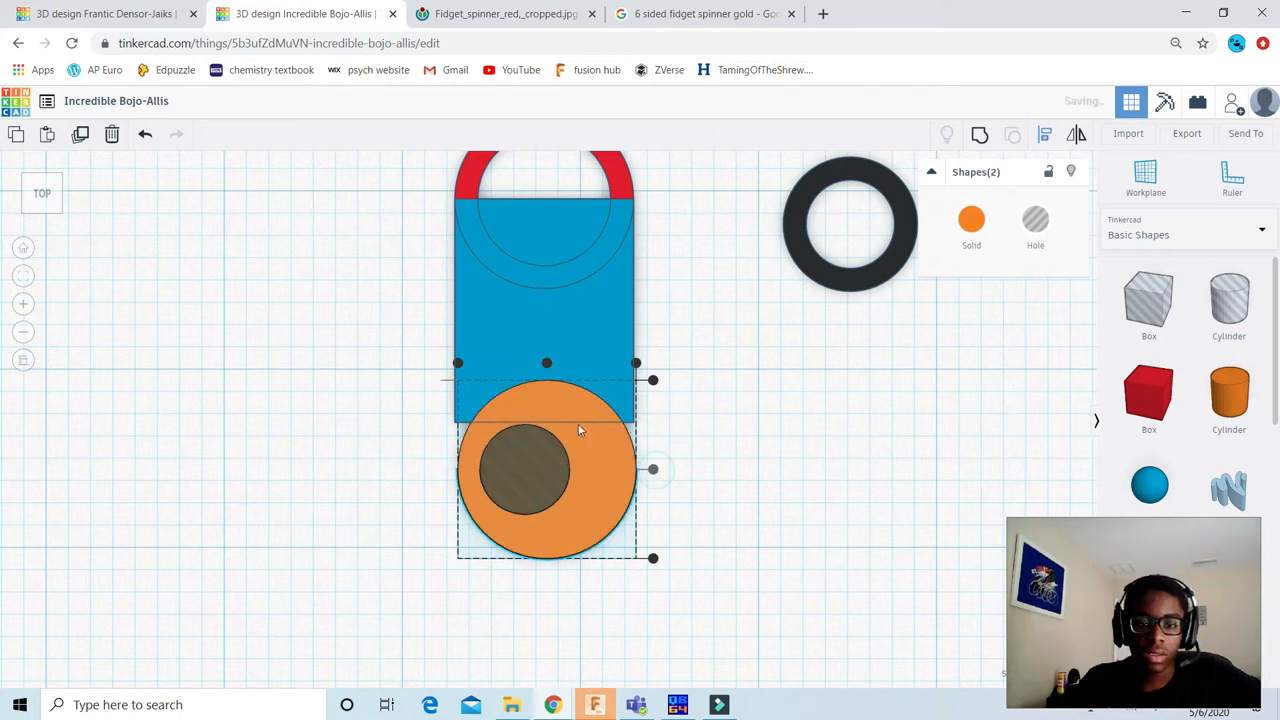
{"action": "left_click", "coordinate": [547, 363]}
{"action": "left_click", "coordinate": [846, 517]}
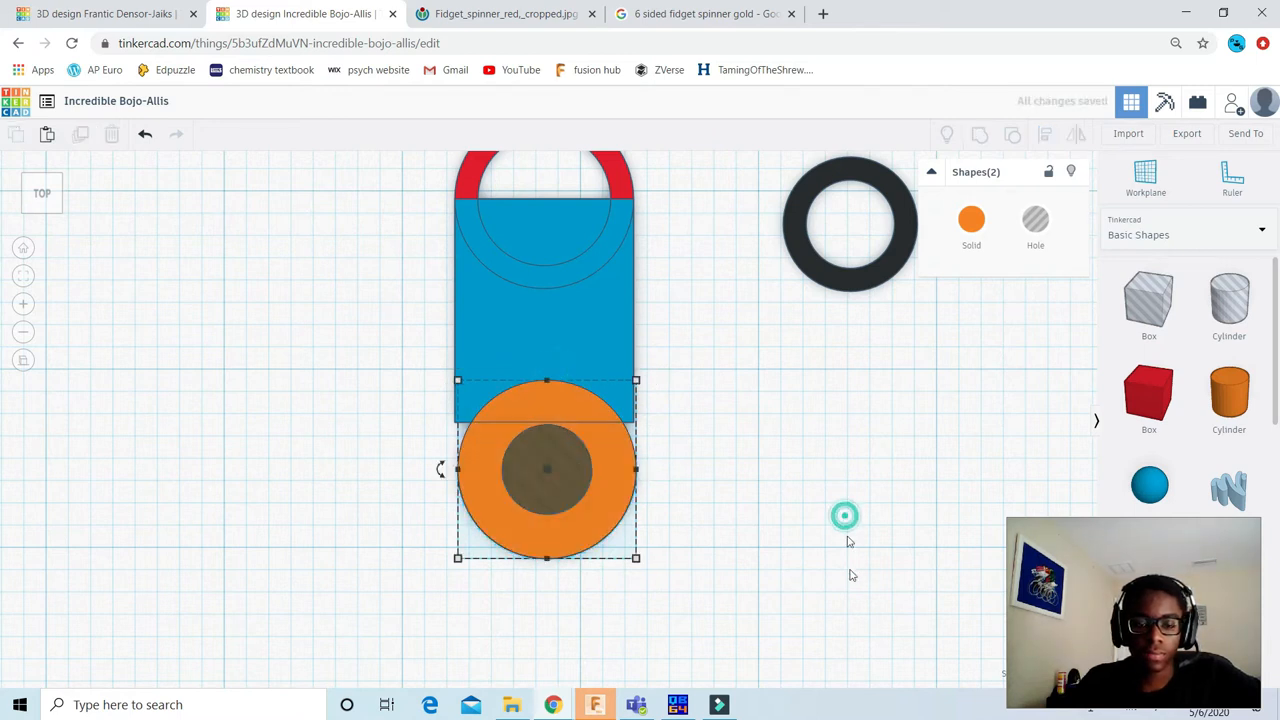
Step: Group the orange cylinder with its centred hole to cut the smaller opening
{"action": "scroll", "coordinate": [607, 492], "scroll_direction": "down", "scroll_amount": 2}
{"action": "left_click_drag", "start_coordinate": [674, 612], "coordinate": [489, 463]}
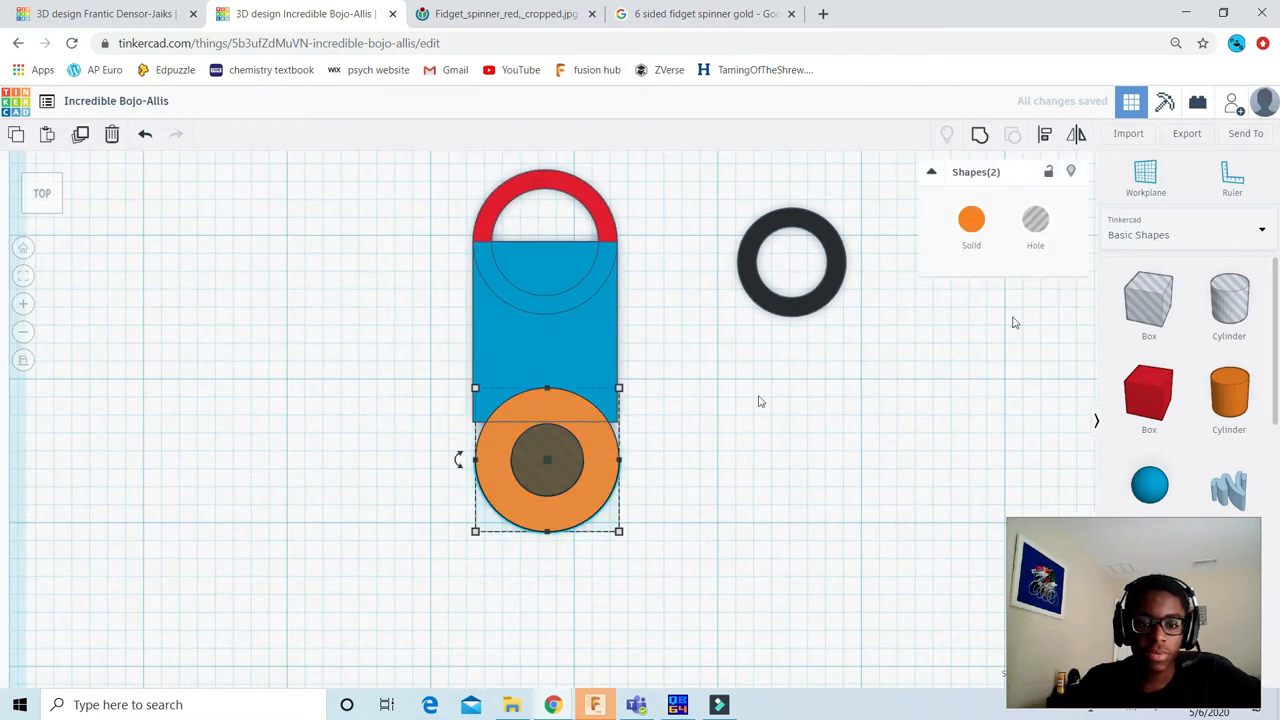
{"action": "left_click", "coordinate": [979, 136]}
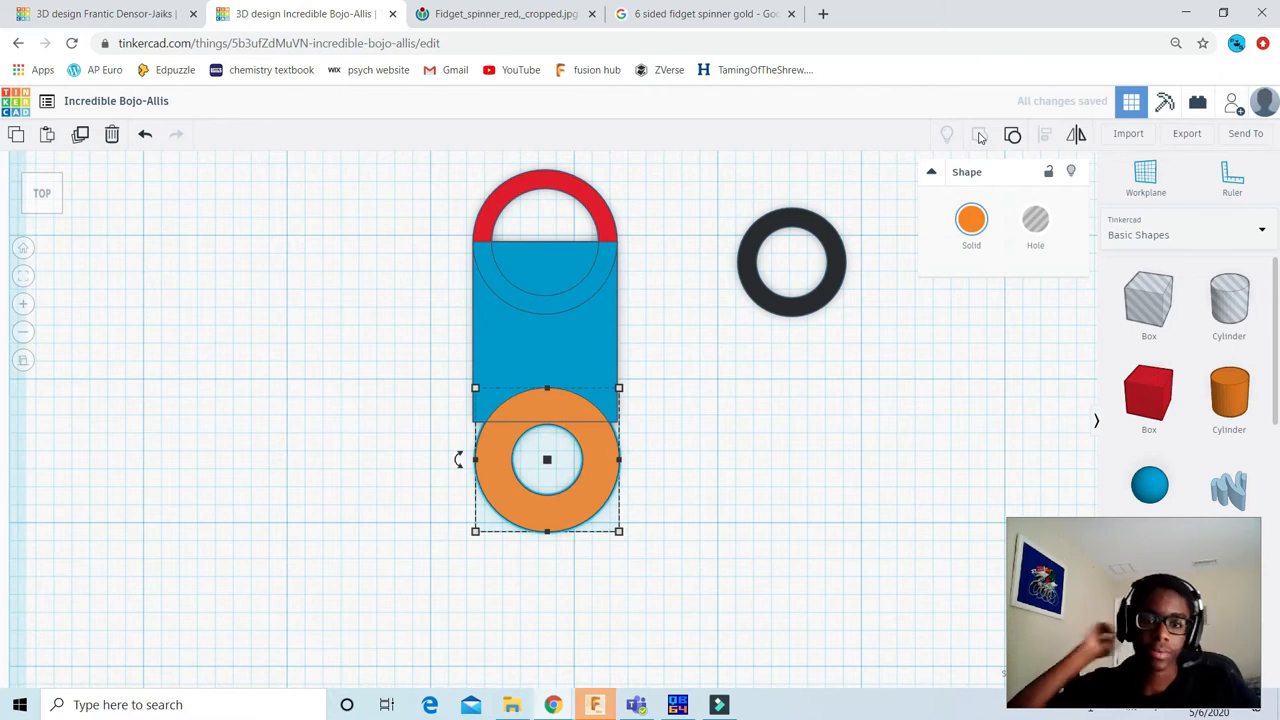
{"action": "left_click", "coordinate": [748, 451]}
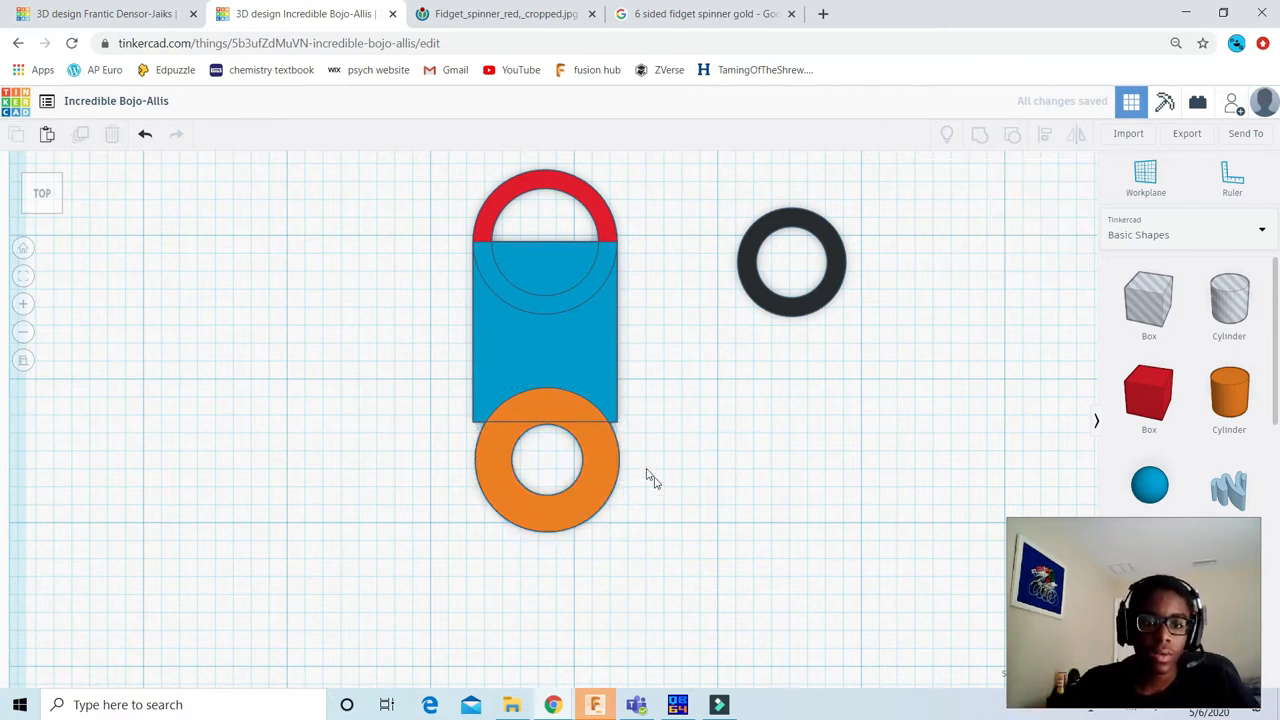
Step: Align the orange ring to the blue box, centred across its width and flush with its lower edge
{"action": "left_click_drag", "start_coordinate": [673, 561], "coordinate": [443, 371]}
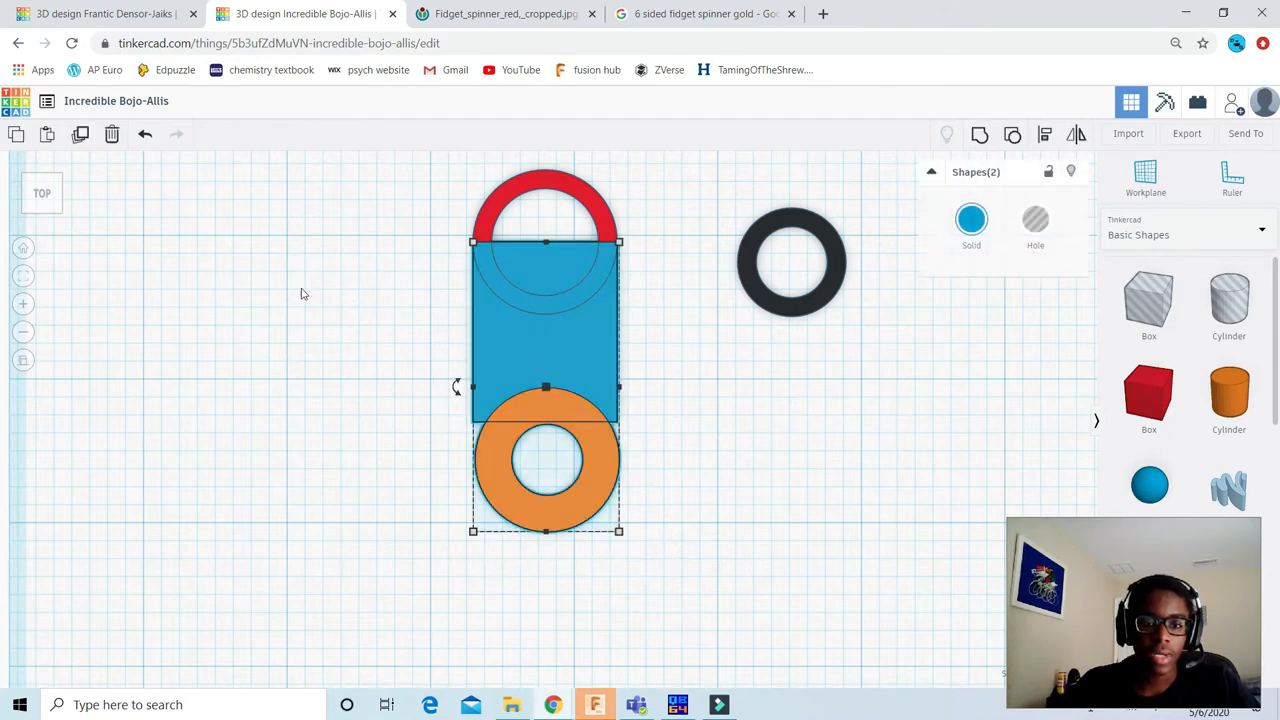
{"action": "left_click", "coordinate": [56, 181]}
{"action": "left_click", "coordinate": [56, 181]}
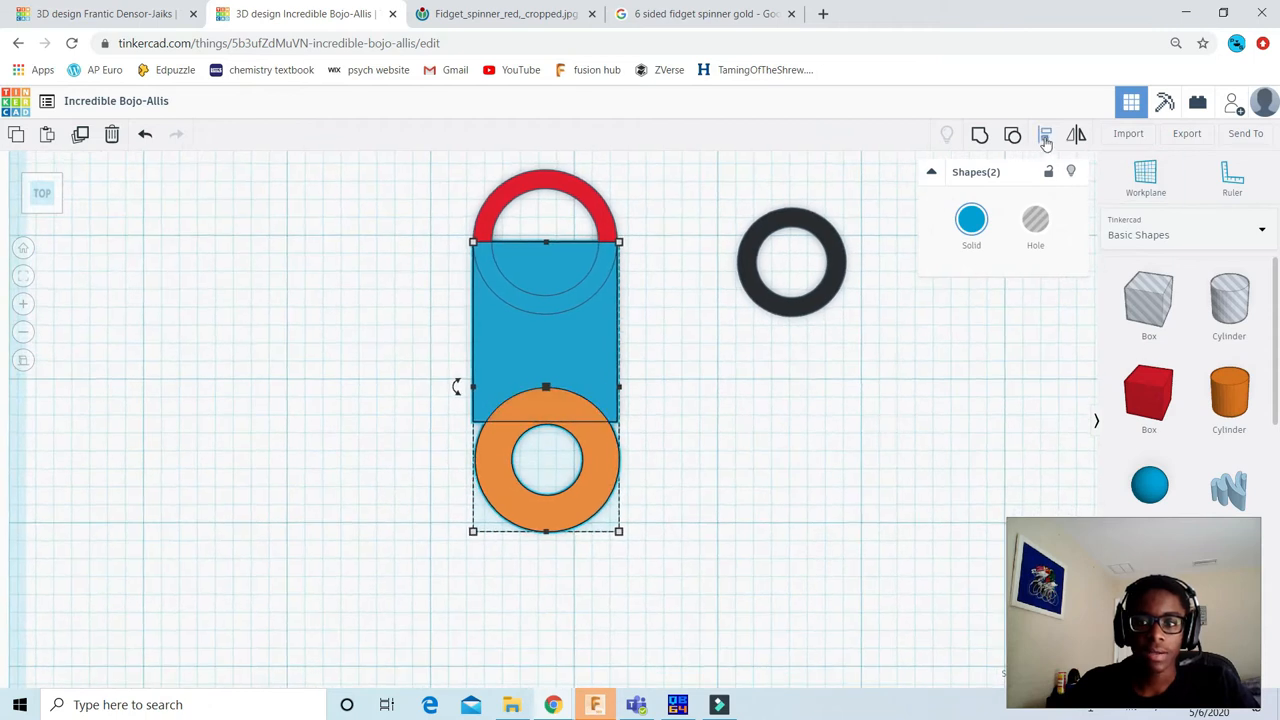
{"action": "left_click", "coordinate": [1045, 140]}
{"action": "left_click", "coordinate": [534, 341]}
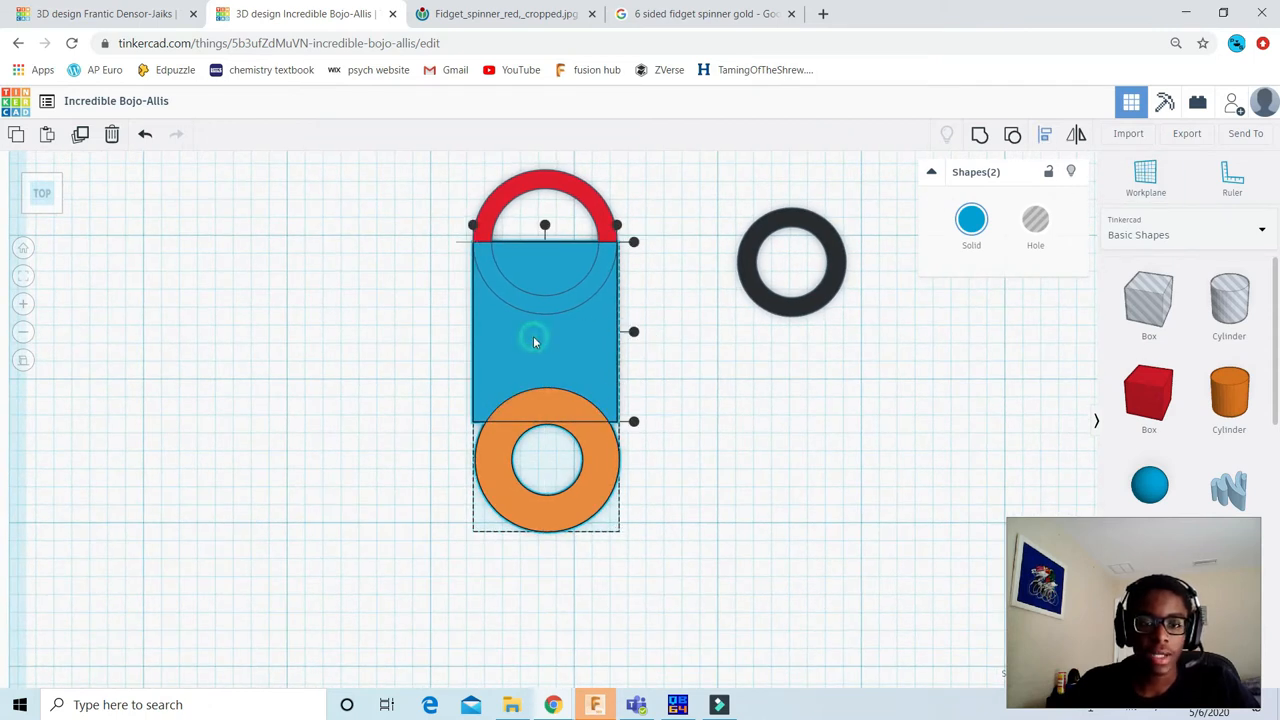
{"action": "left_click", "coordinate": [545, 226]}
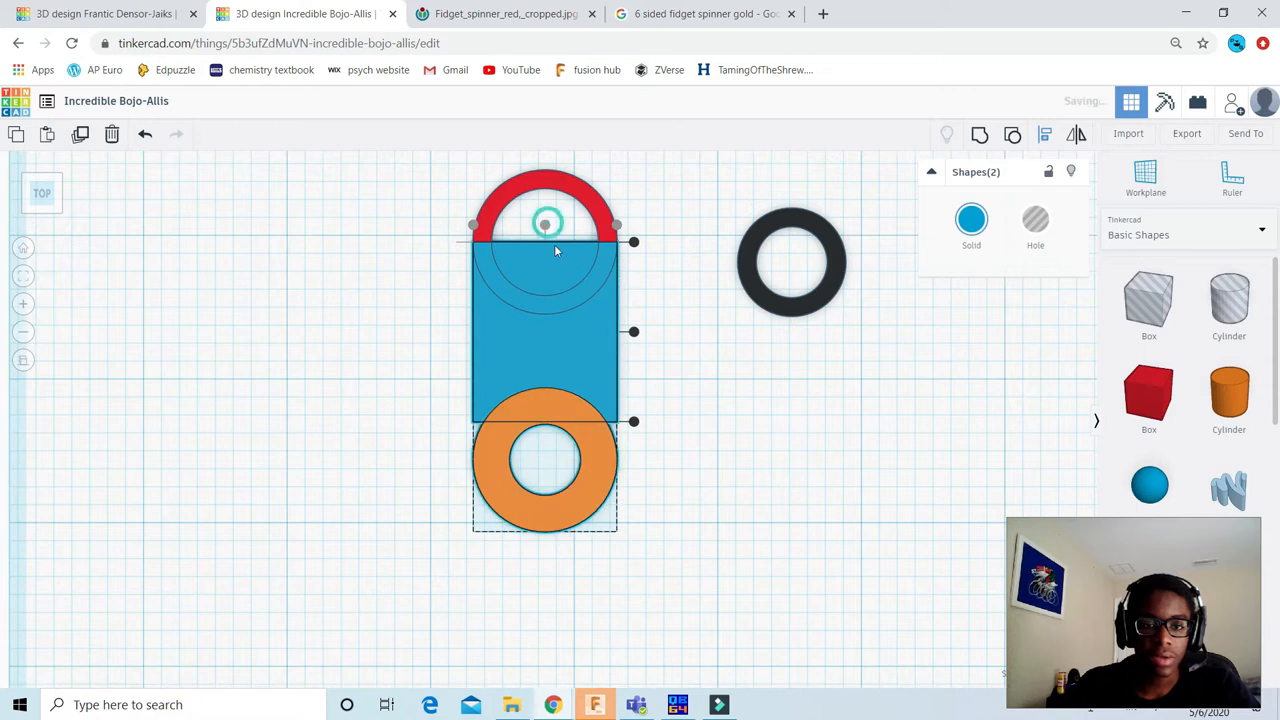
{"action": "left_click", "coordinate": [634, 422]}
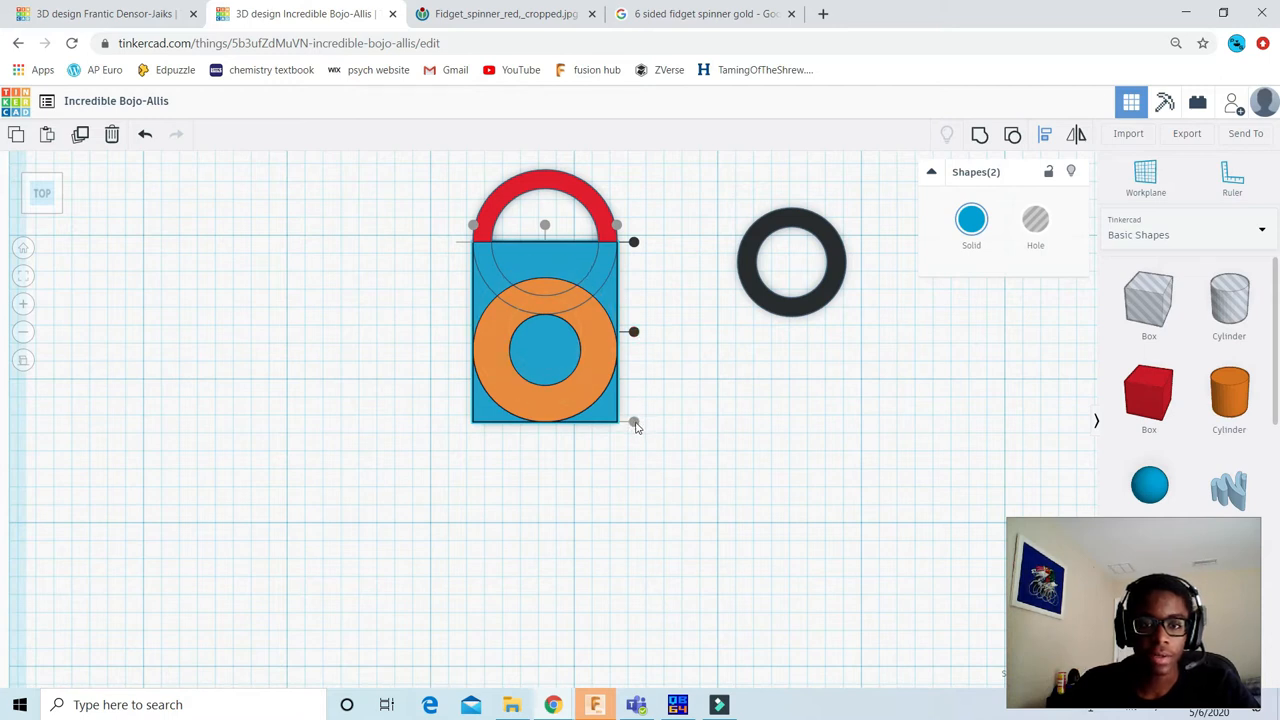
{"action": "left_click", "coordinate": [652, 484]}
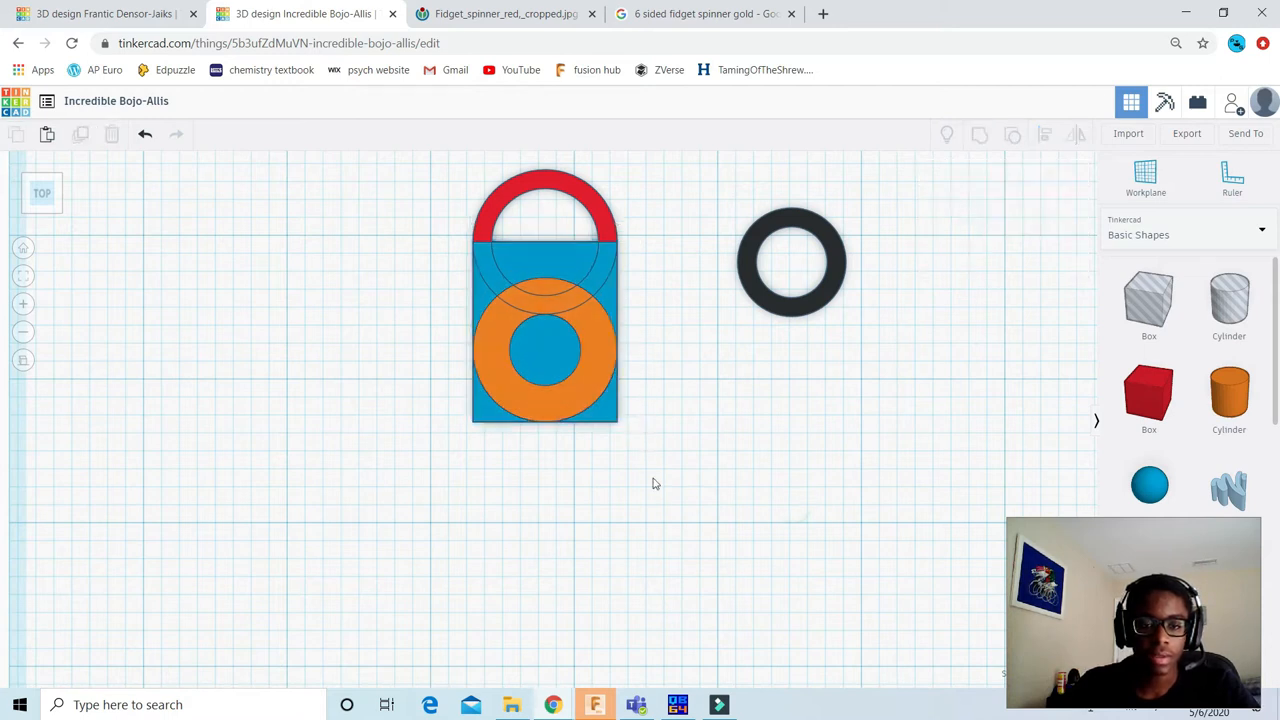
Step: Move the orange ring down along the blue box, setting the downward distance to 0.5 in
{"action": "left_click", "coordinate": [584, 316]}
{"action": "scroll", "coordinate": [580, 296], "scroll_direction": "up", "scroll_amount": 2}
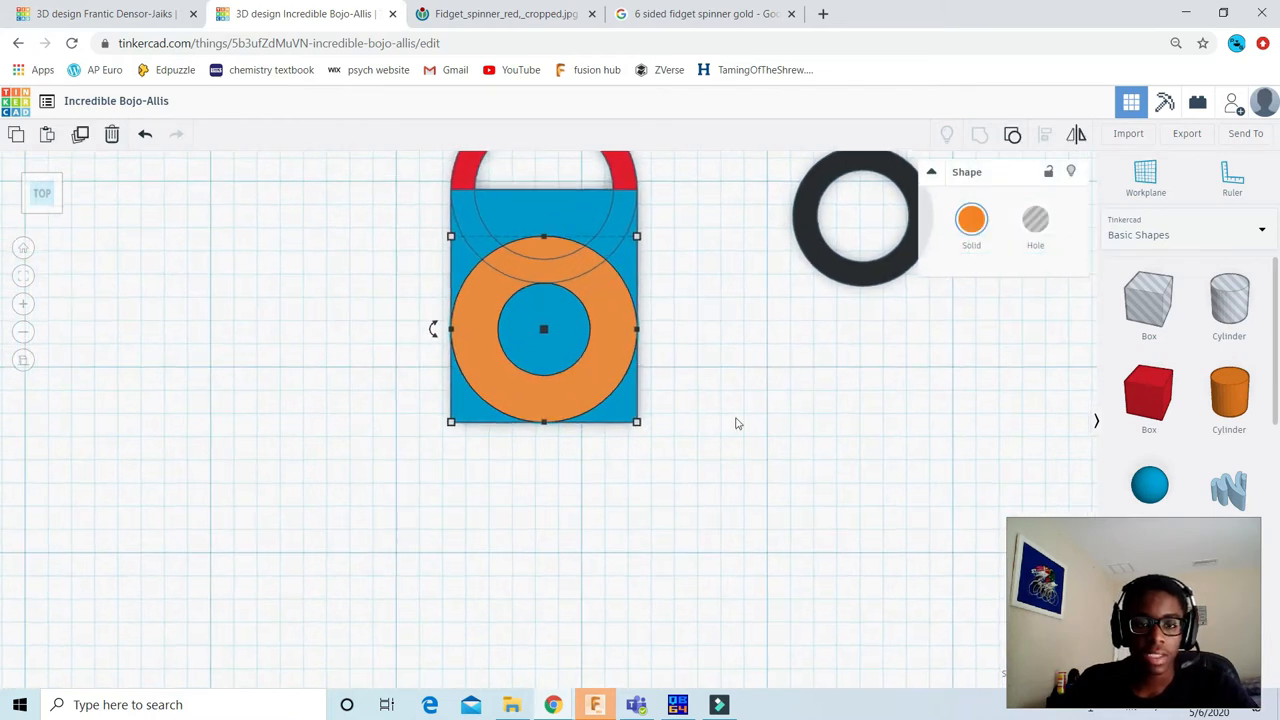
{"action": "key", "text": "f"}
{"action": "scroll", "coordinate": [637, 423], "scroll_direction": "up", "scroll_amount": 2}
{"action": "scroll", "coordinate": [634, 406], "scroll_direction": "down", "scroll_amount": 2}
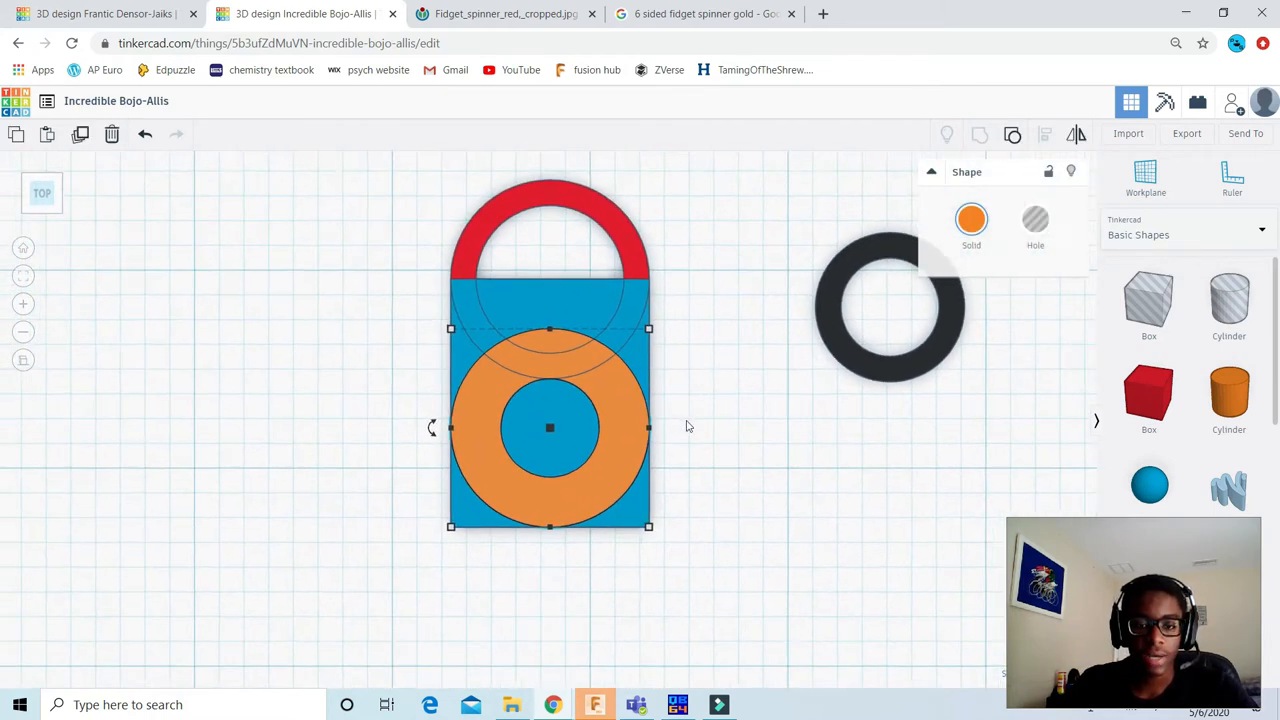
{"action": "scroll", "coordinate": [729, 494], "scroll_direction": "down", "scroll_amount": 1}
{"action": "left_click_drag", "start_coordinate": [609, 337], "coordinate": [669, 536]}
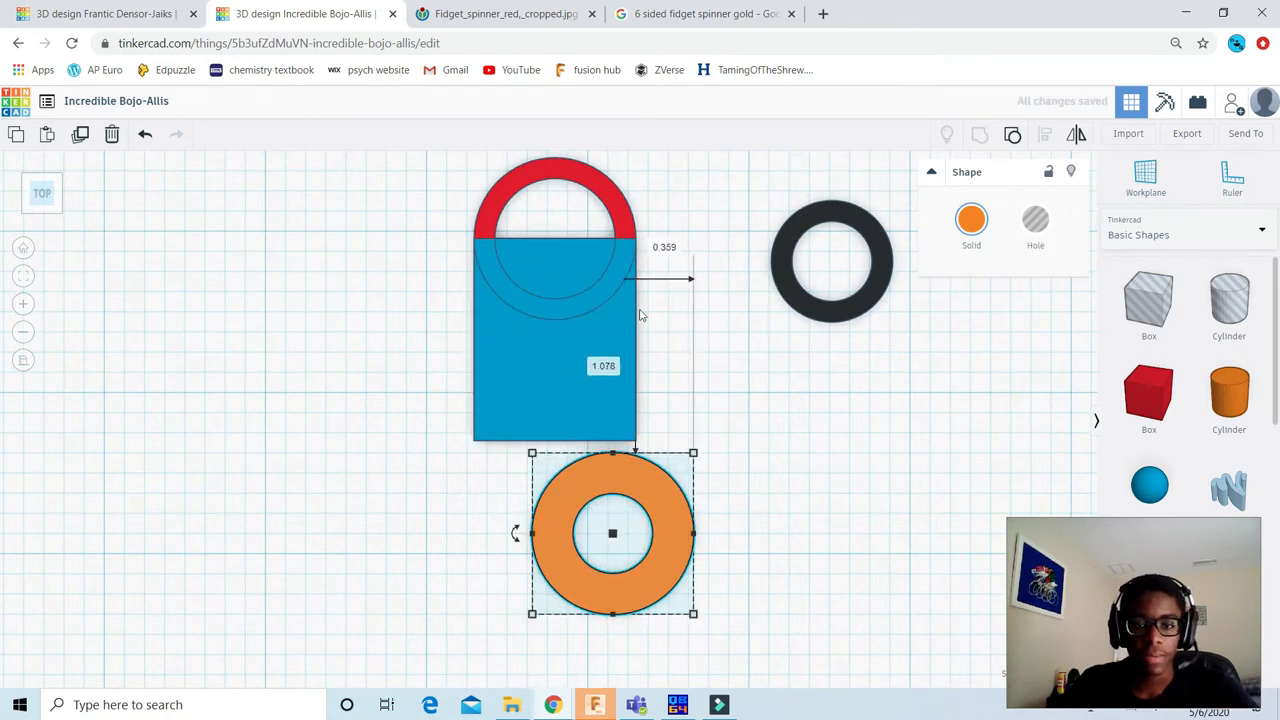
{"action": "left_click", "coordinate": [596, 369]}
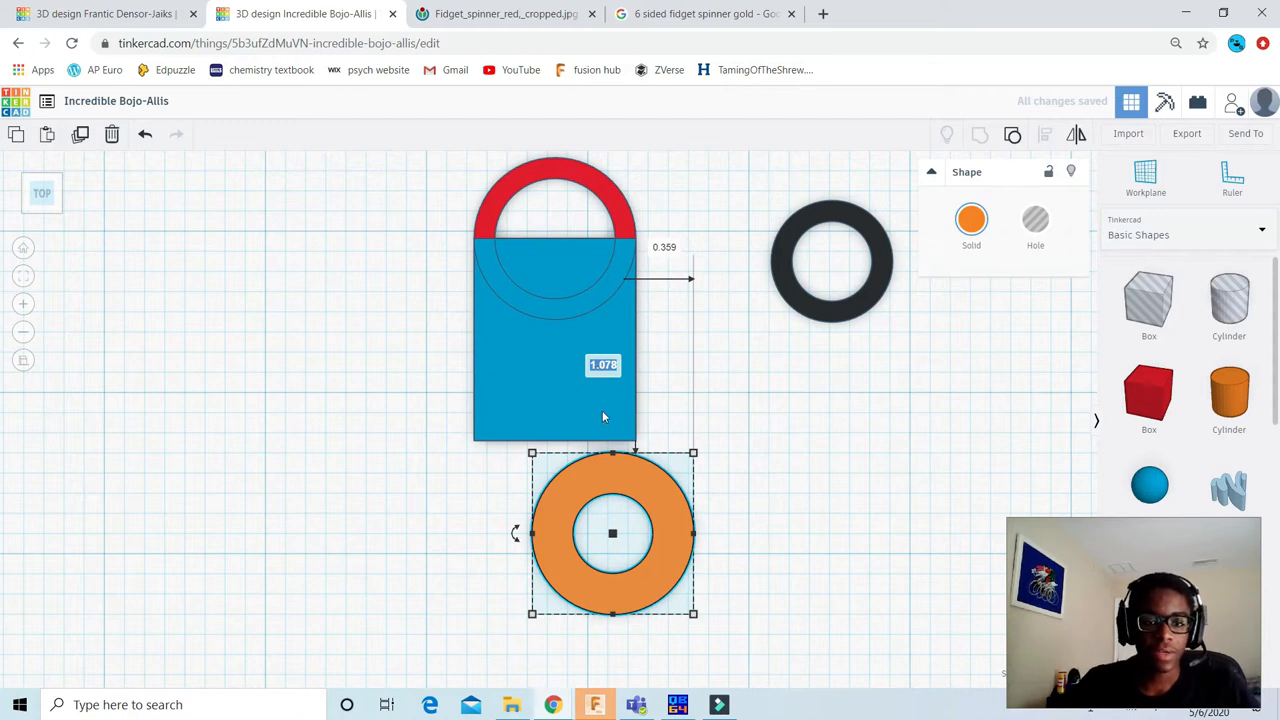
{"action": "type", "text": ".5"}
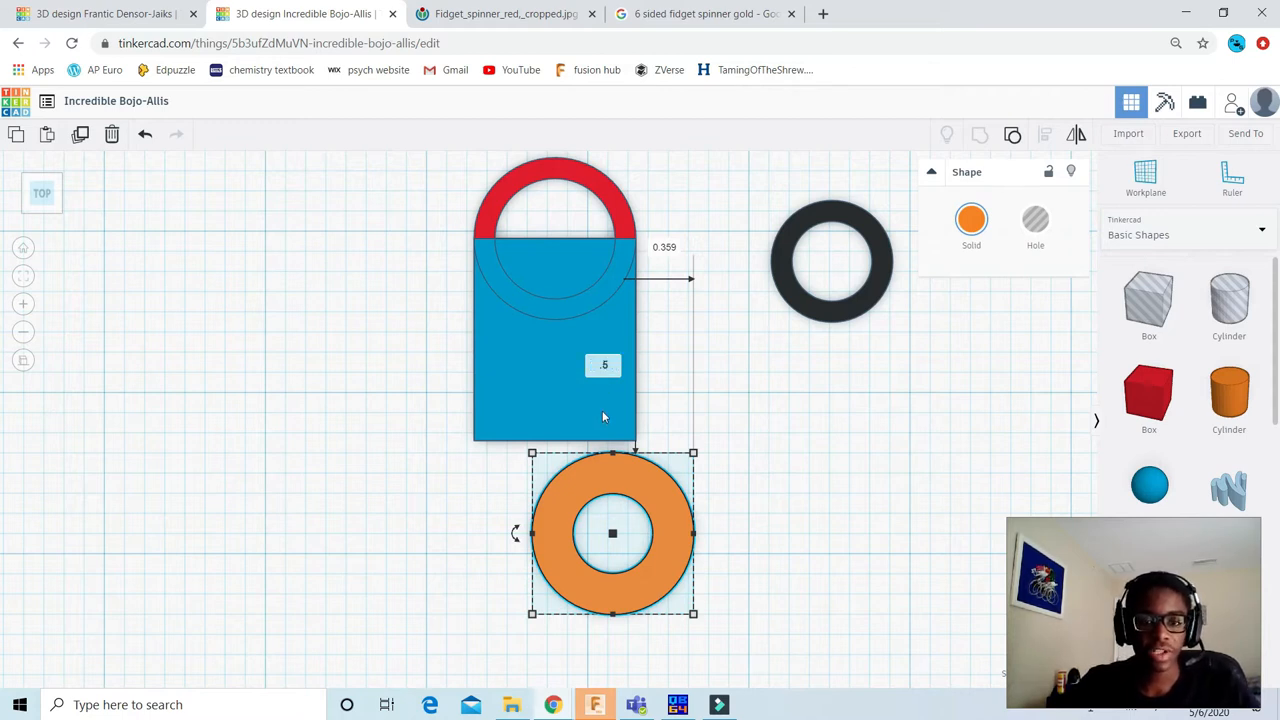
{"action": "key", "text": "Return"}
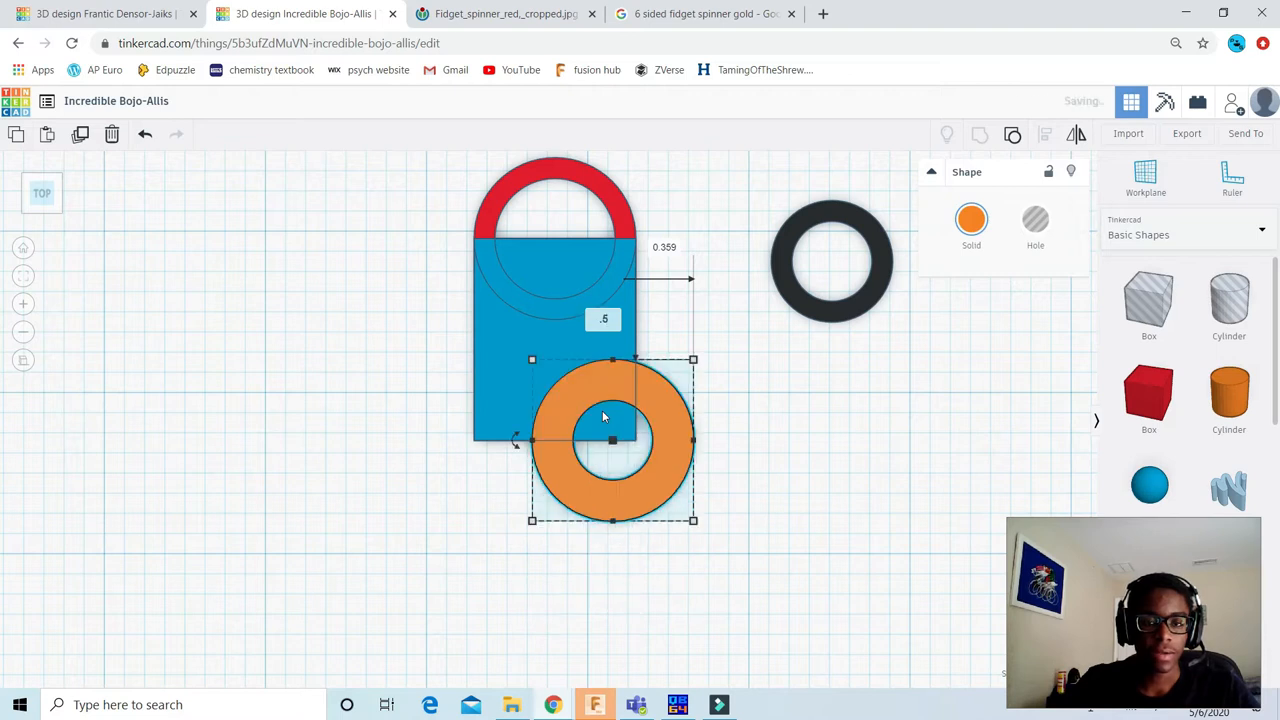
Step: Set the orange ring's sideways displacement to 0 so it stays in line with the blue box
{"action": "key", "text": "Tab"}
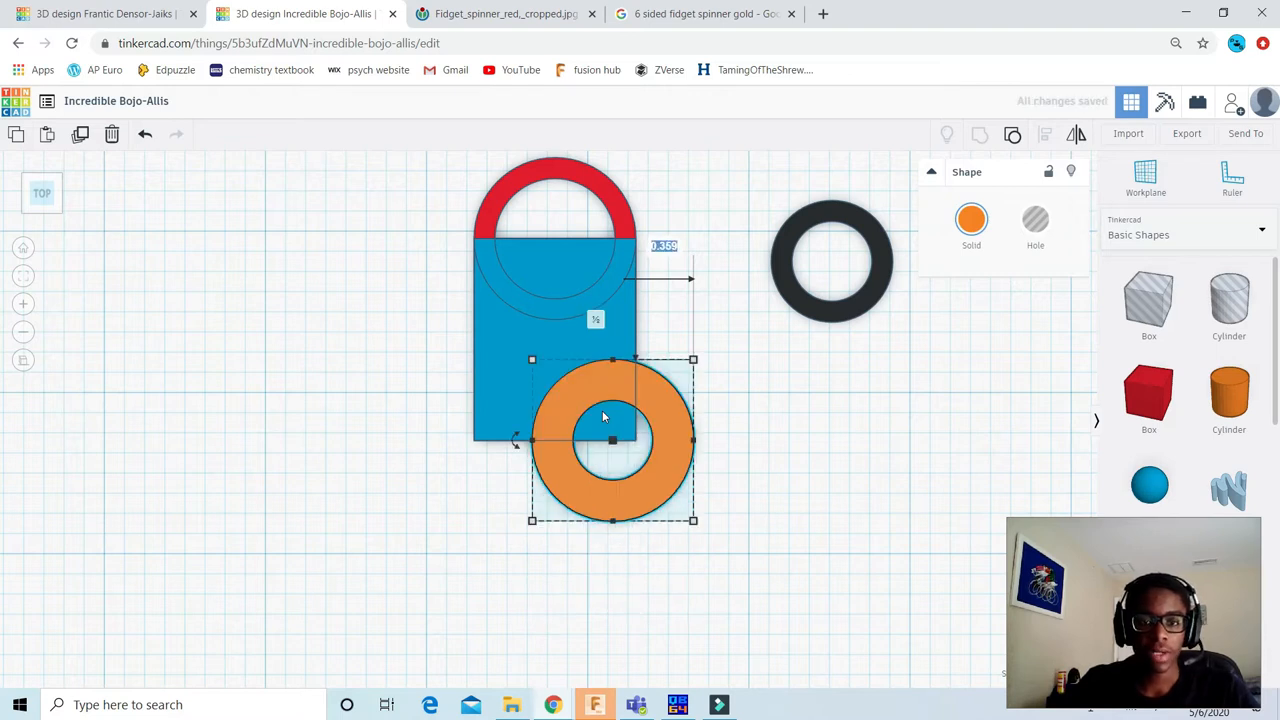
{"action": "type", "text": "0"}
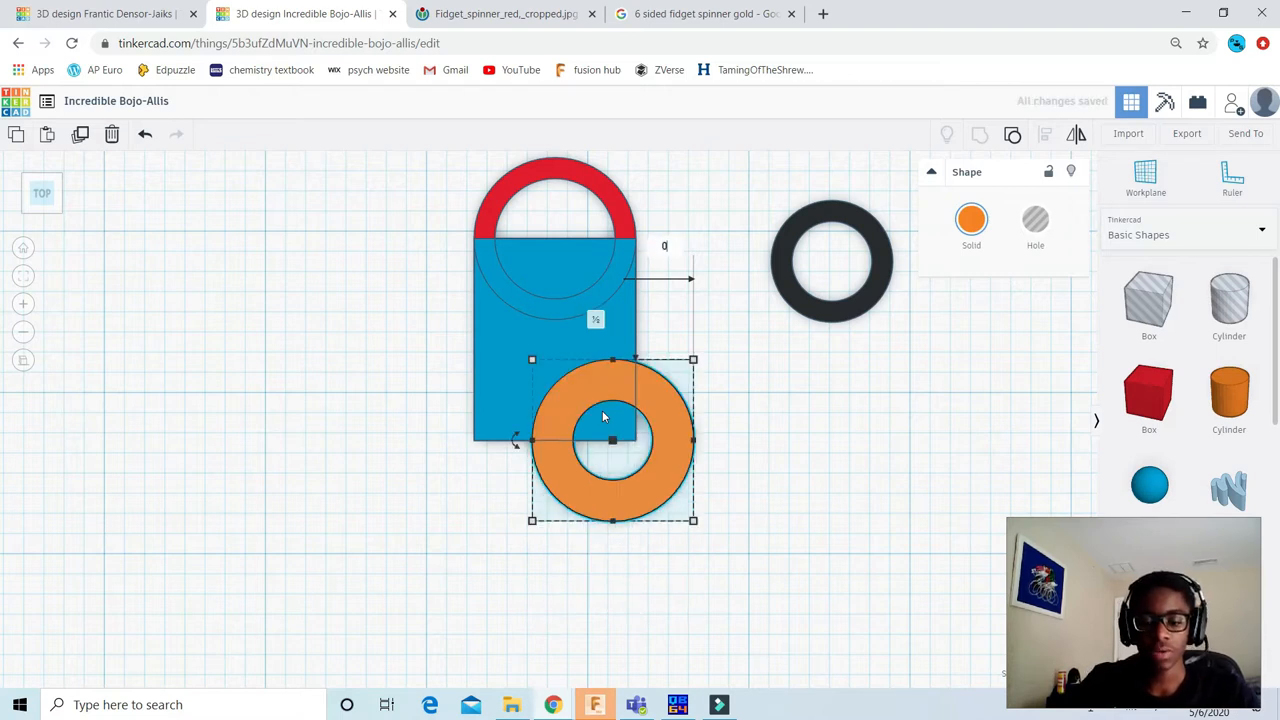
{"action": "key", "text": "Return"}
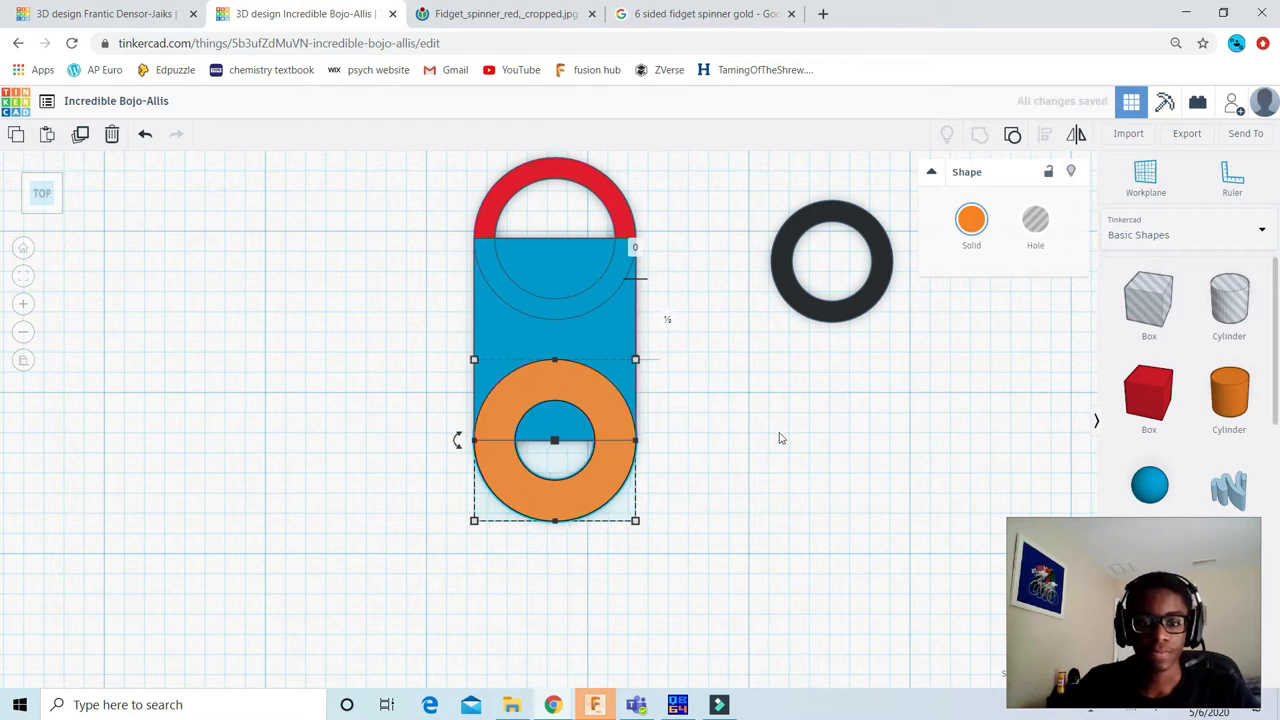
{"action": "left_click", "coordinate": [828, 420]}
Step: Ungroup the lower orange ring and the upper red ring into their solid and hole cylinders
{"action": "scroll", "coordinate": [650, 390], "scroll_direction": "down", "scroll_amount": 2}
{"action": "scroll", "coordinate": [457, 371], "scroll_direction": "down", "scroll_amount": 2}
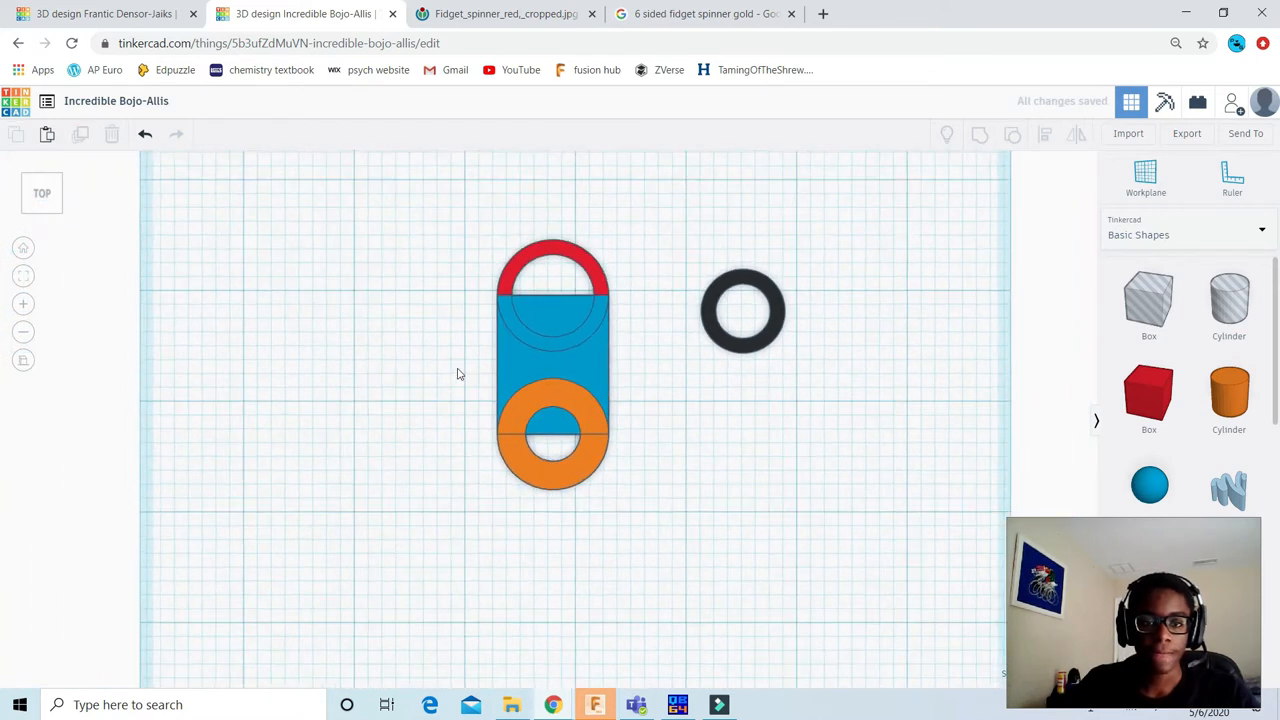
{"action": "scroll", "coordinate": [484, 407], "scroll_direction": "up", "scroll_amount": 1}
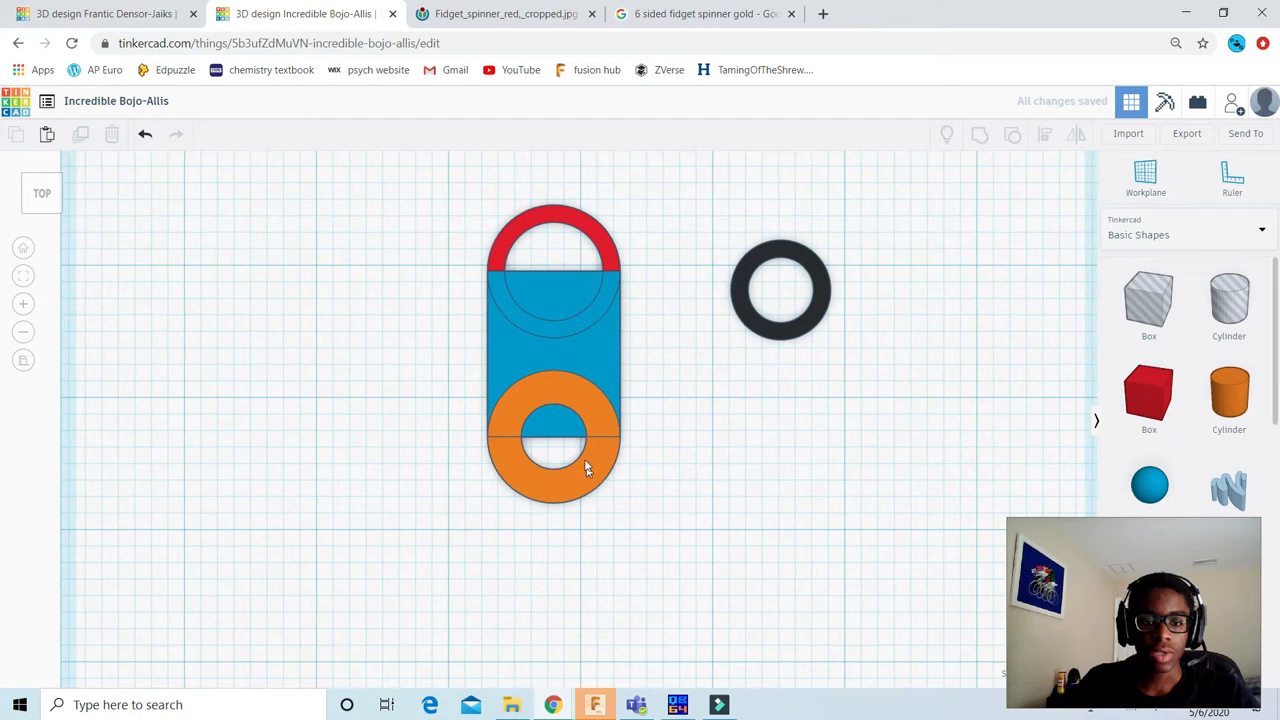
{"action": "scroll", "coordinate": [586, 470], "scroll_direction": "up", "scroll_amount": 2}
{"action": "left_click", "coordinate": [596, 497]}
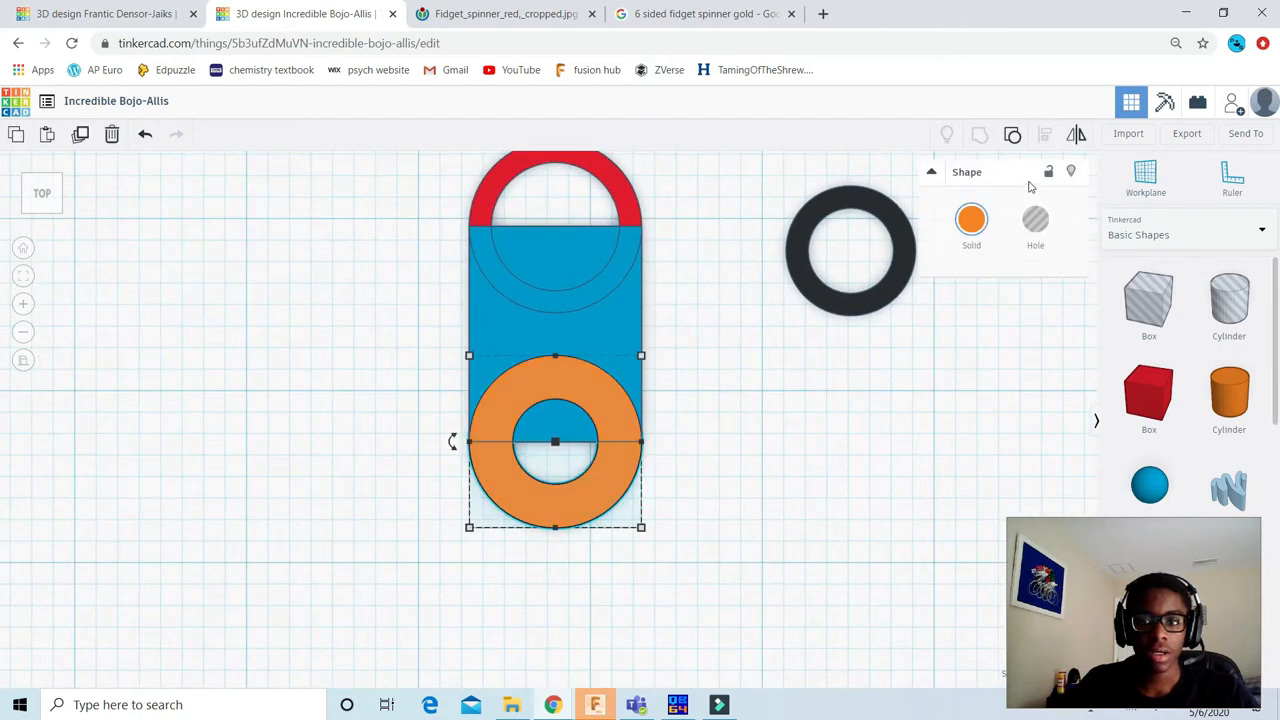
{"action": "left_click", "coordinate": [1013, 137]}
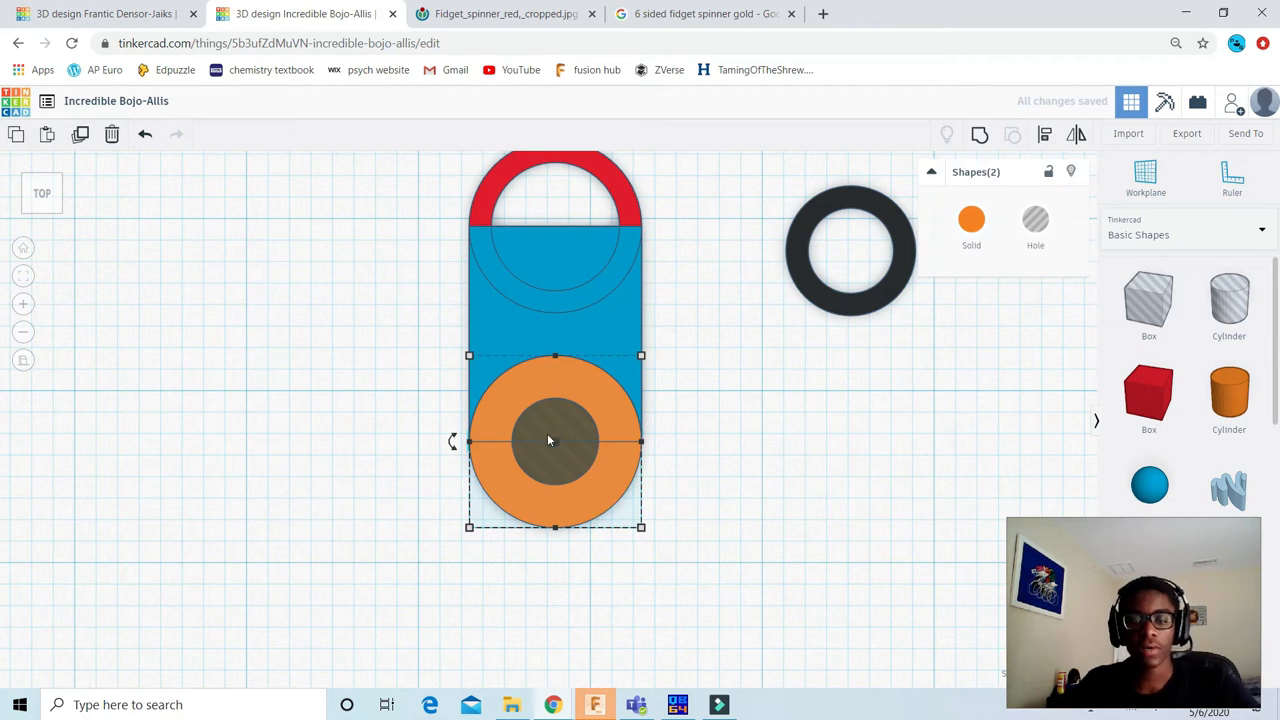
{"action": "scroll", "coordinate": [566, 407], "scroll_direction": "up", "scroll_amount": 3}
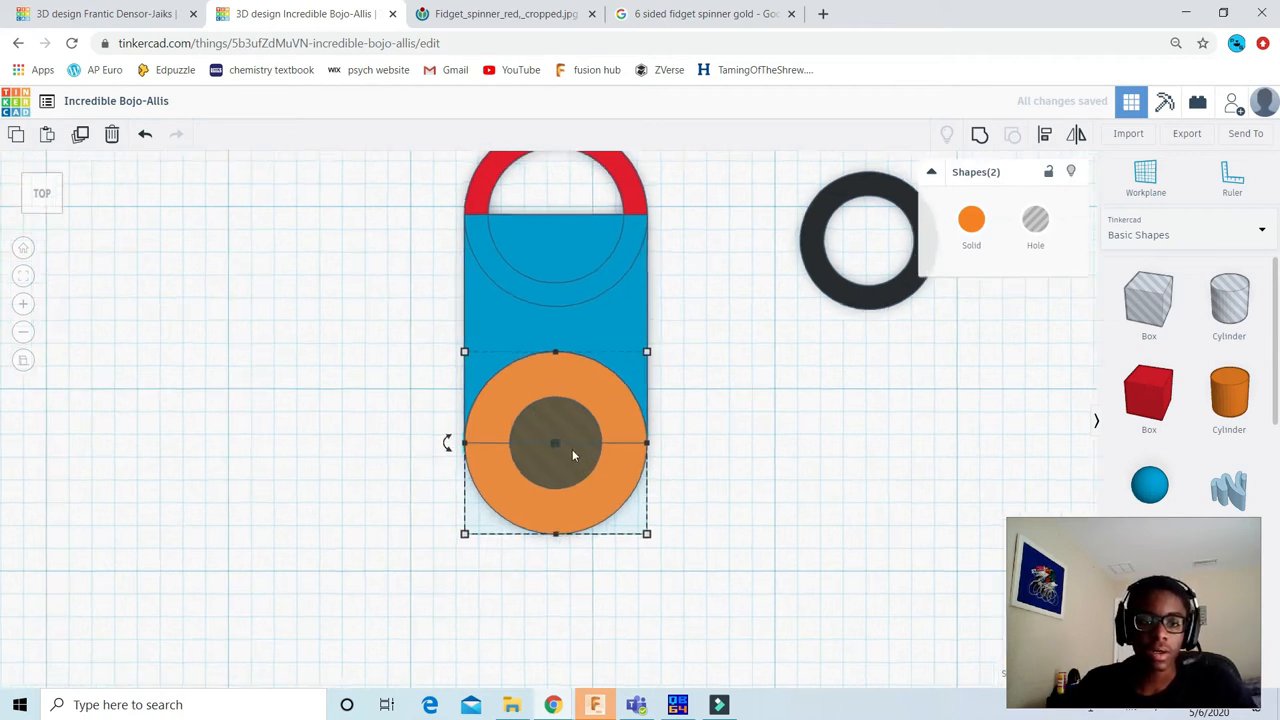
{"action": "scroll", "coordinate": [650, 445], "scroll_direction": "down", "scroll_amount": 3}
{"action": "scroll", "coordinate": [723, 443], "scroll_direction": "up", "scroll_amount": 2}
{"action": "middle_click_drag", "start_coordinate": [670, 408], "coordinate": [672, 528]}
{"action": "left_click", "coordinate": [629, 241]}
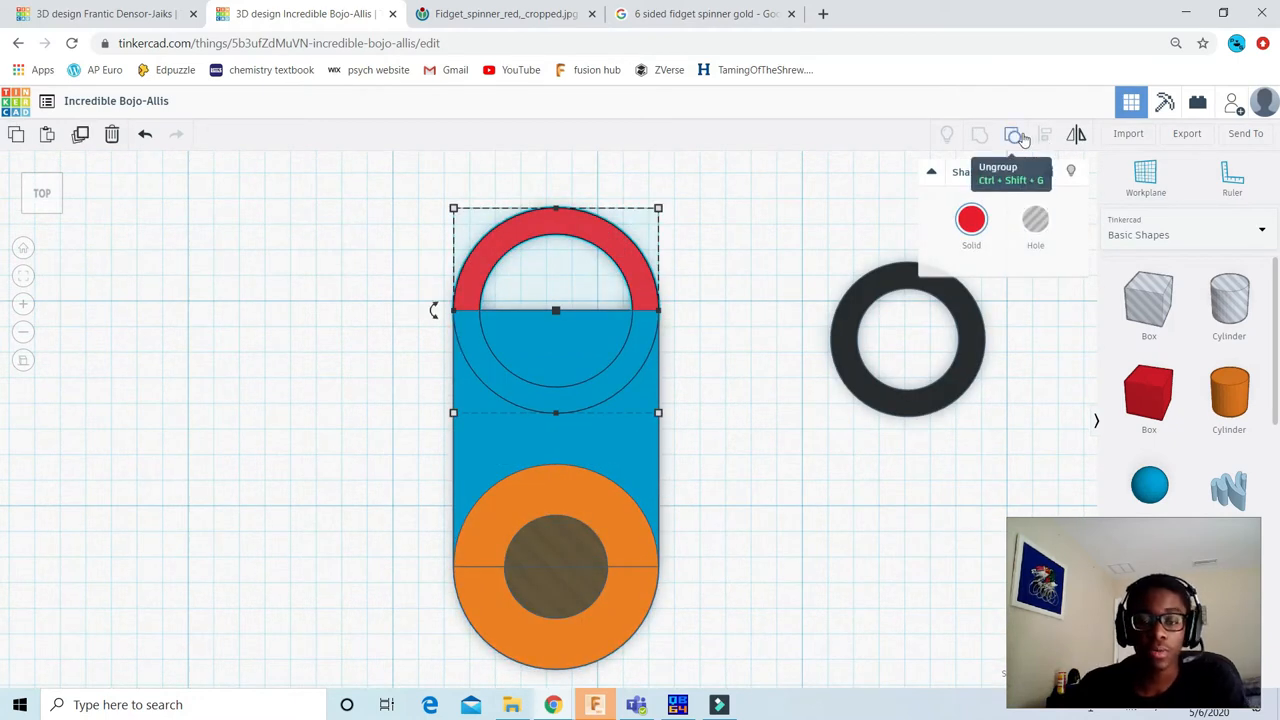
{"action": "left_click", "coordinate": [1022, 138]}
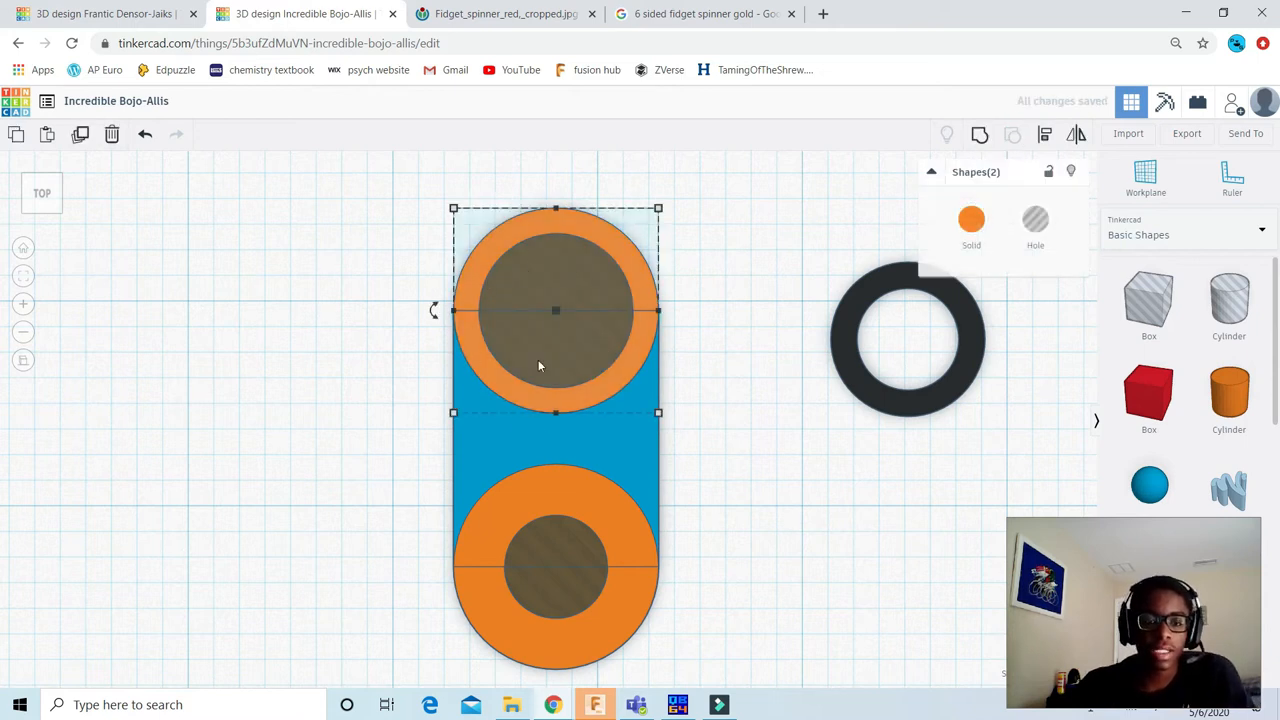
Step: Group the blue box with both solid cylinders and both hole cylinders into one rounded arm with two openings
{"action": "left_click", "coordinate": [698, 251]}
{"action": "scroll", "coordinate": [699, 251], "scroll_direction": "down", "scroll_amount": 2}
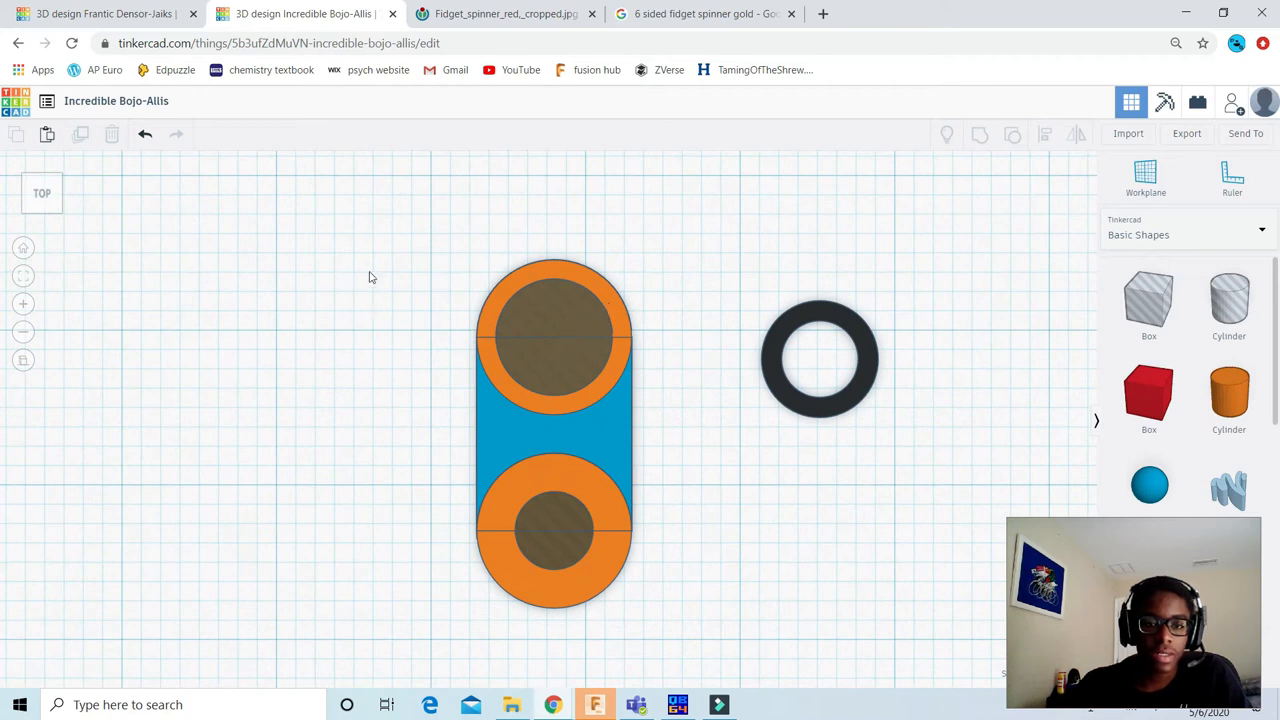
{"action": "scroll", "coordinate": [369, 277], "scroll_direction": "down", "scroll_amount": 1}
{"action": "left_click_drag", "start_coordinate": [375, 208], "coordinate": [657, 630]}
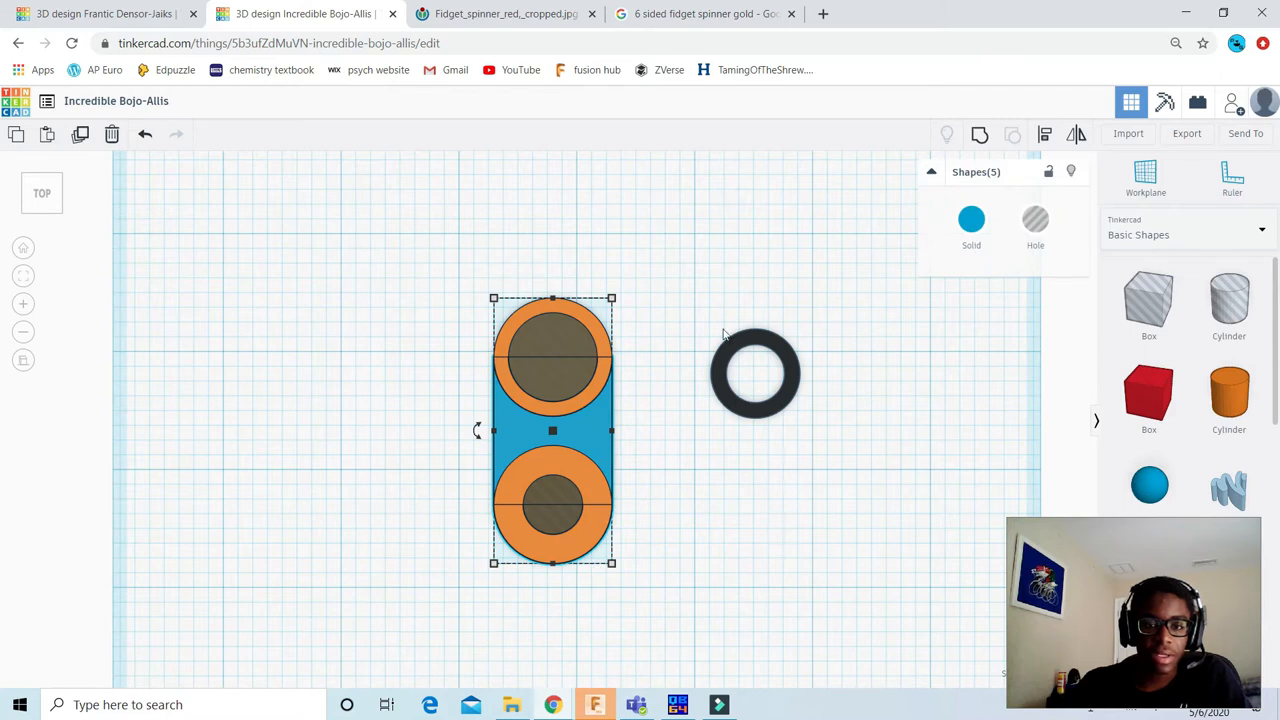
{"action": "left_click", "coordinate": [981, 137]}
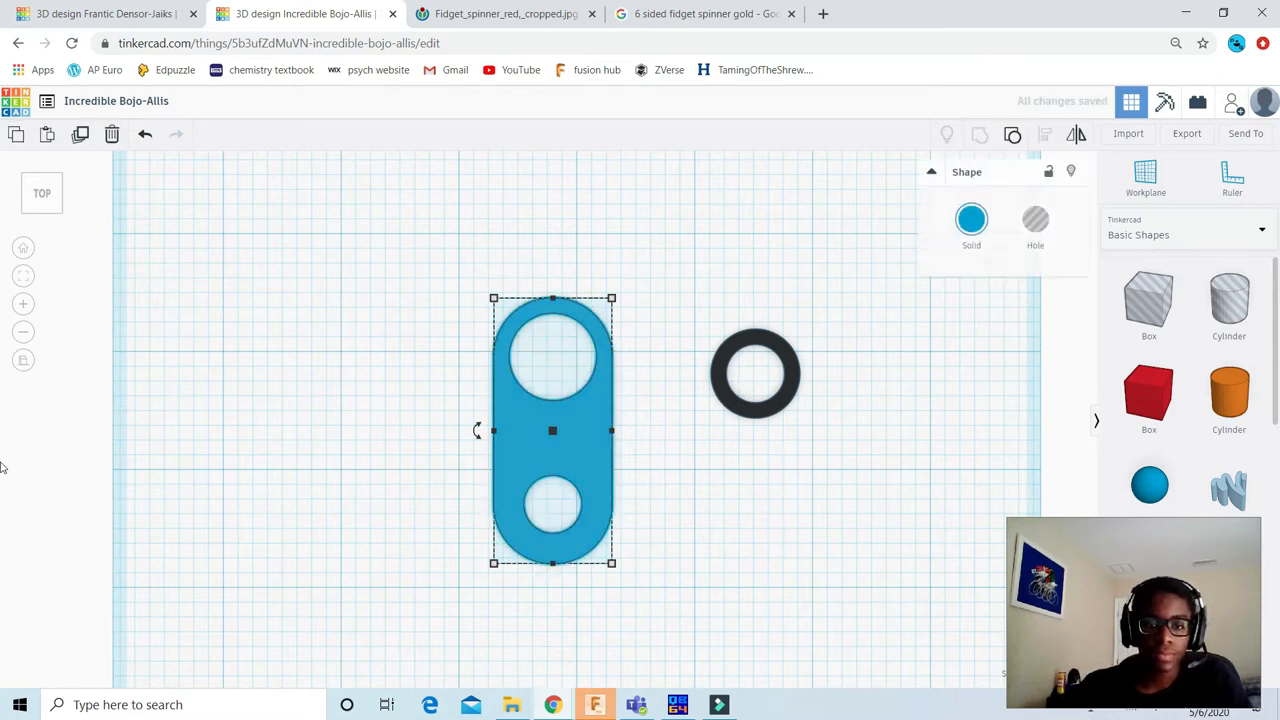
{"action": "scroll", "coordinate": [323, 334], "scroll_direction": "down", "scroll_amount": 2}
{"action": "left_click", "coordinate": [465, 338]}
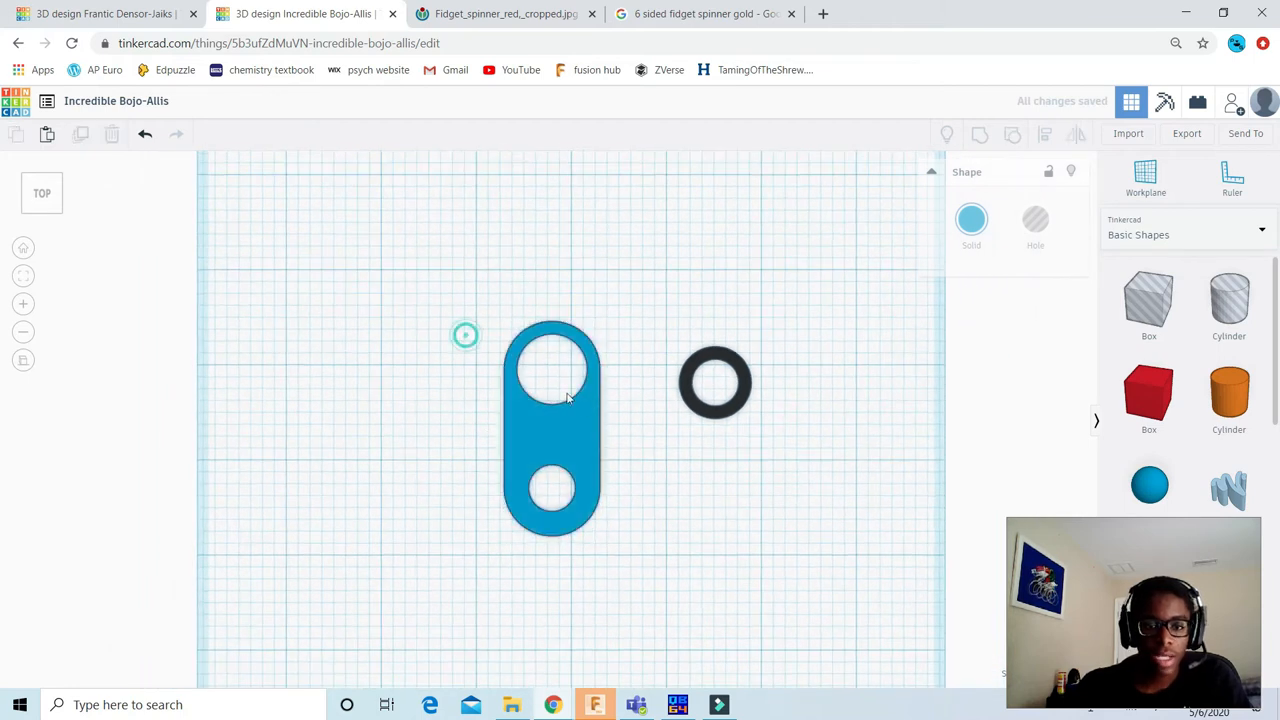
{"action": "scroll", "coordinate": [531, 420], "scroll_direction": "up", "scroll_amount": 3}
{"action": "left_click", "coordinate": [545, 338]}
{"action": "scroll", "coordinate": [545, 338], "scroll_direction": "down", "scroll_amount": 1}
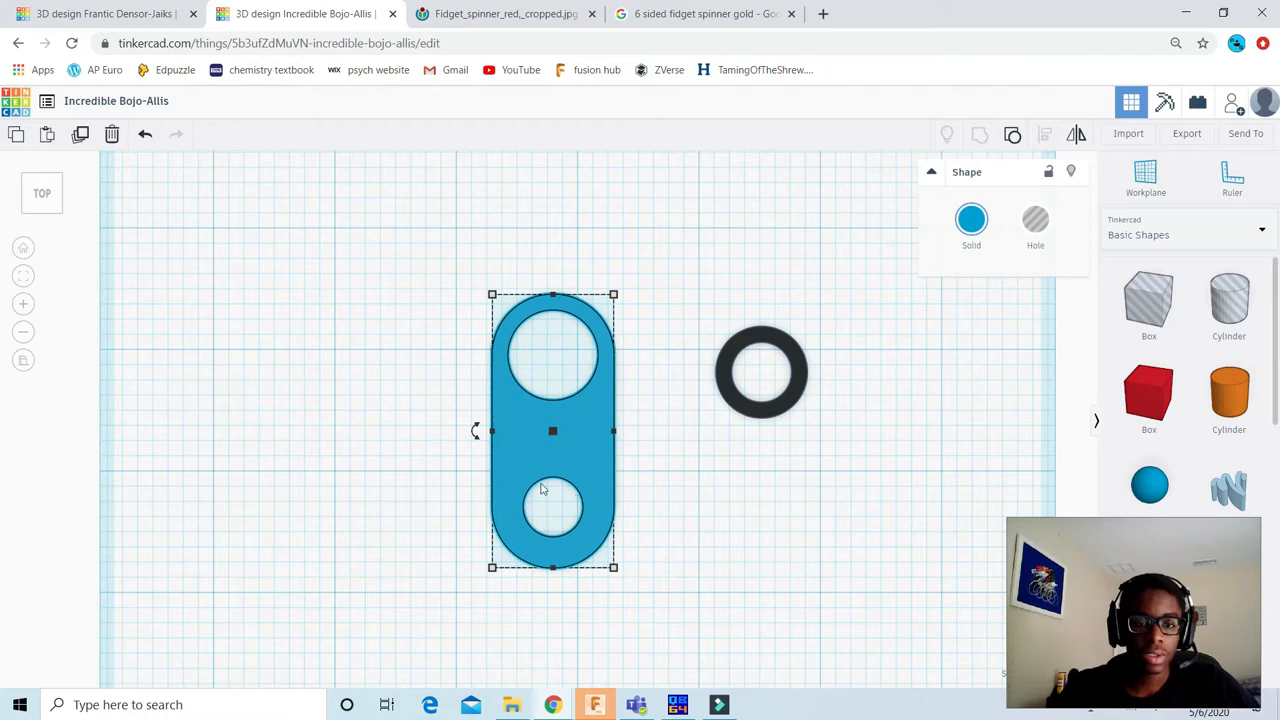
{"action": "scroll", "coordinate": [657, 343], "scroll_direction": "up", "scroll_amount": 2}
{"action": "scroll", "coordinate": [420, 286], "scroll_direction": "down", "scroll_amount": 2}
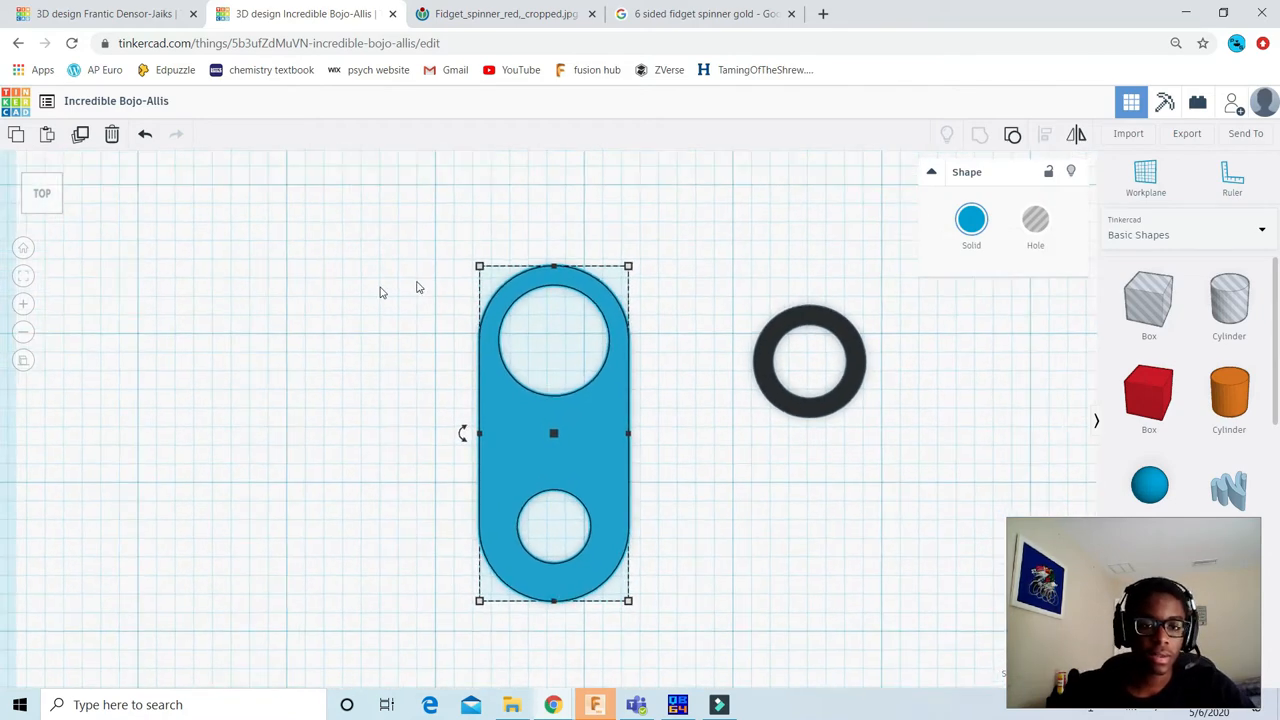
{"action": "left_click", "coordinate": [378, 302]}
Step: Align the black ring to the blue arm's vertical centreline and upper edge, keeping the arm as the fixed reference
{"action": "mouse_move", "coordinate": [42, 194]}
{"action": "left_mouse_down"}
{"action": "mouse_move", "coordinate": [74, 187]}
{"action": "mouse_move", "coordinate": [43, 197]}
{"action": "left_mouse_up"}
{"action": "left_click", "coordinate": [44, 189]}
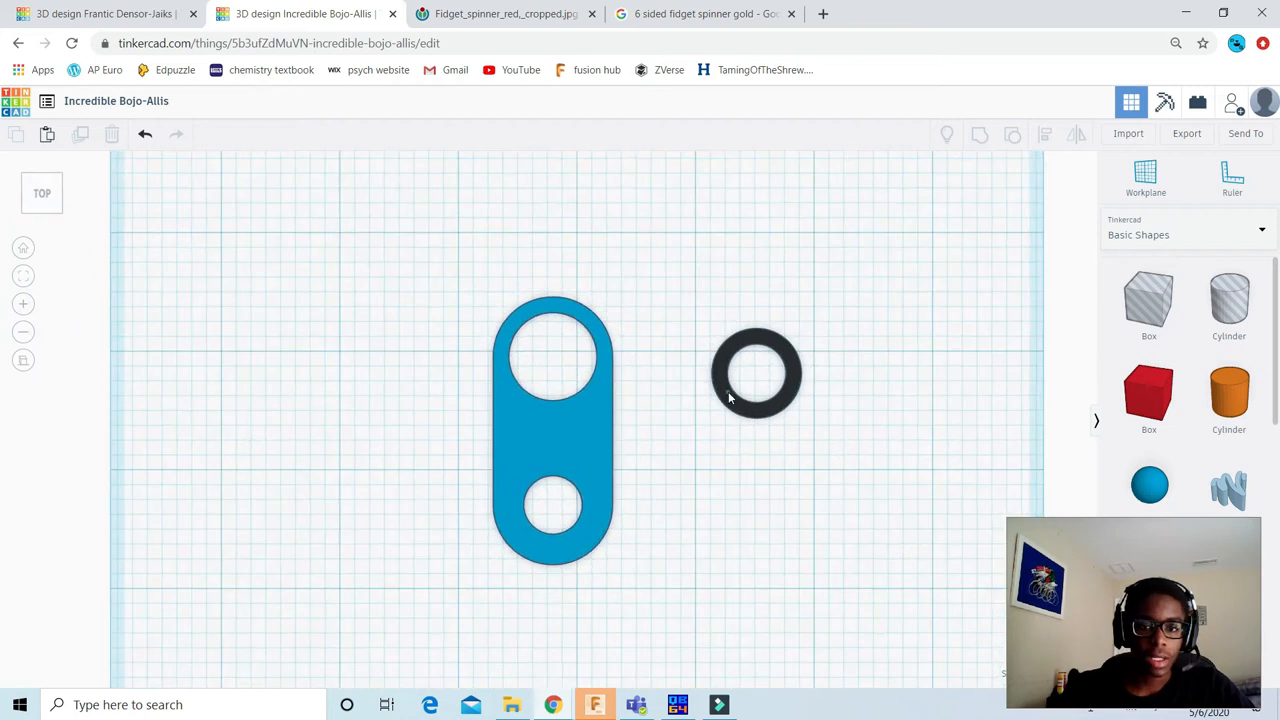
{"action": "left_click", "coordinate": [729, 398]}
{"action": "left_click_drag", "start_coordinate": [424, 242], "coordinate": [882, 630]}
{"action": "left_click", "coordinate": [1046, 135]}
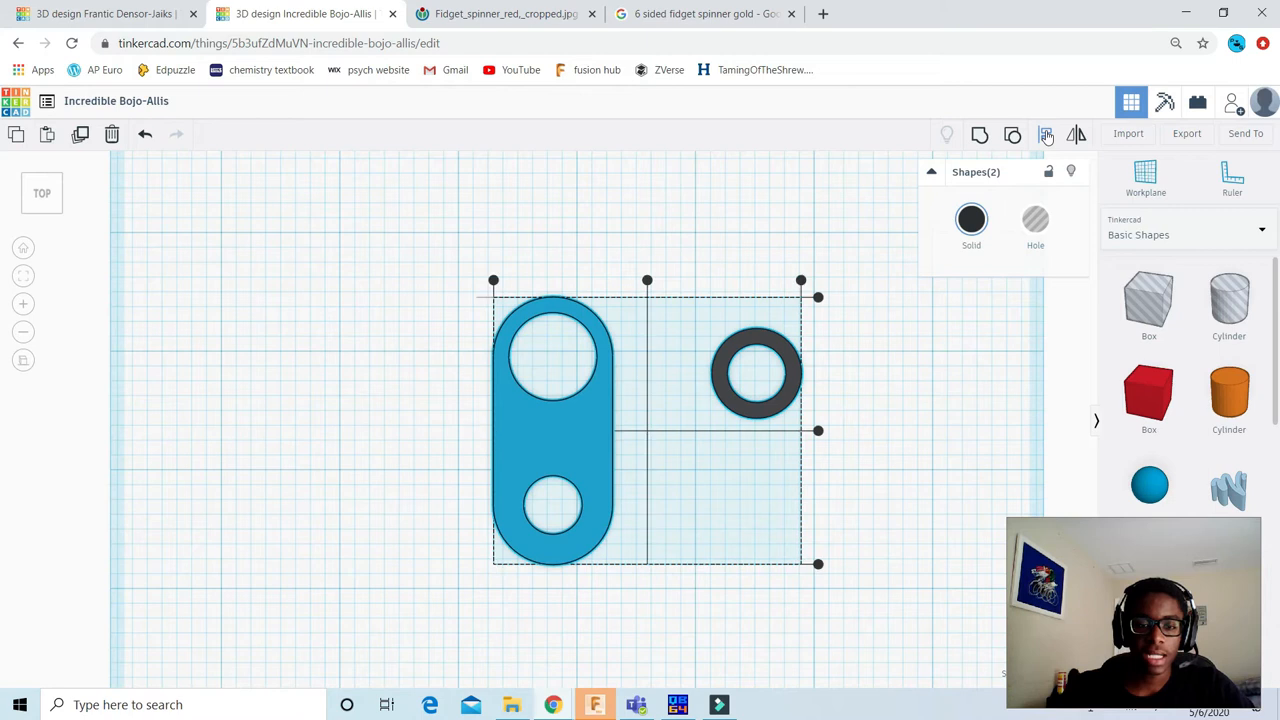
{"action": "left_click", "coordinate": [548, 433]}
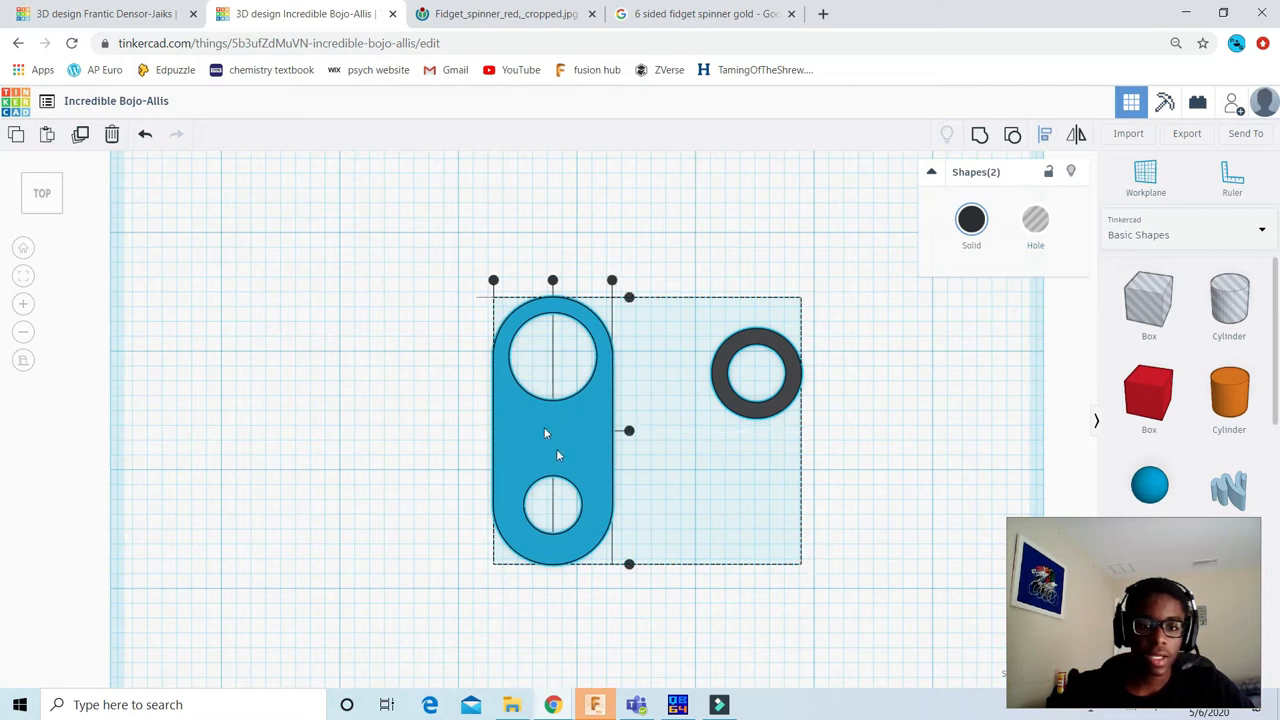
{"action": "left_click", "coordinate": [552, 282]}
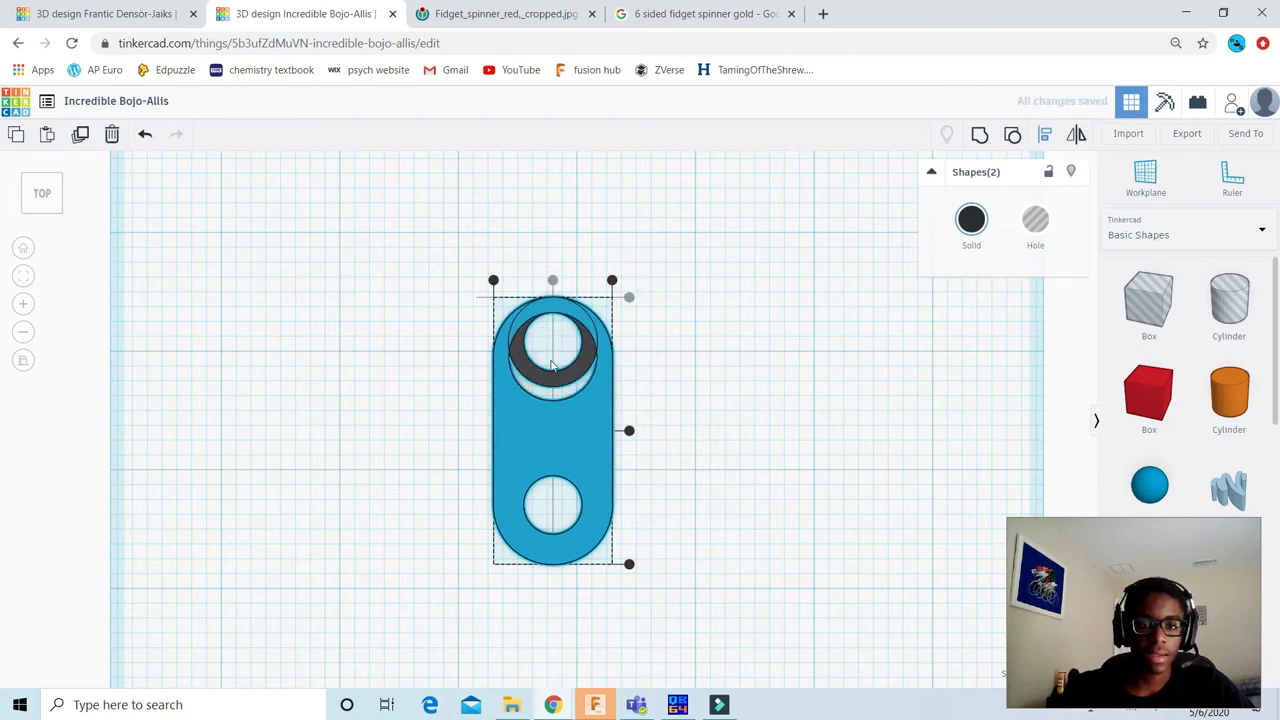
{"action": "scroll", "coordinate": [766, 323], "scroll_direction": "up", "scroll_amount": 1}
{"action": "left_click", "coordinate": [683, 330]}
Step: Move the black ring down 0.125 inch with 0 sideways displacement so it fits concentrically in the arm's large opening
{"action": "scroll", "coordinate": [574, 371], "scroll_direction": "up", "scroll_amount": 3}
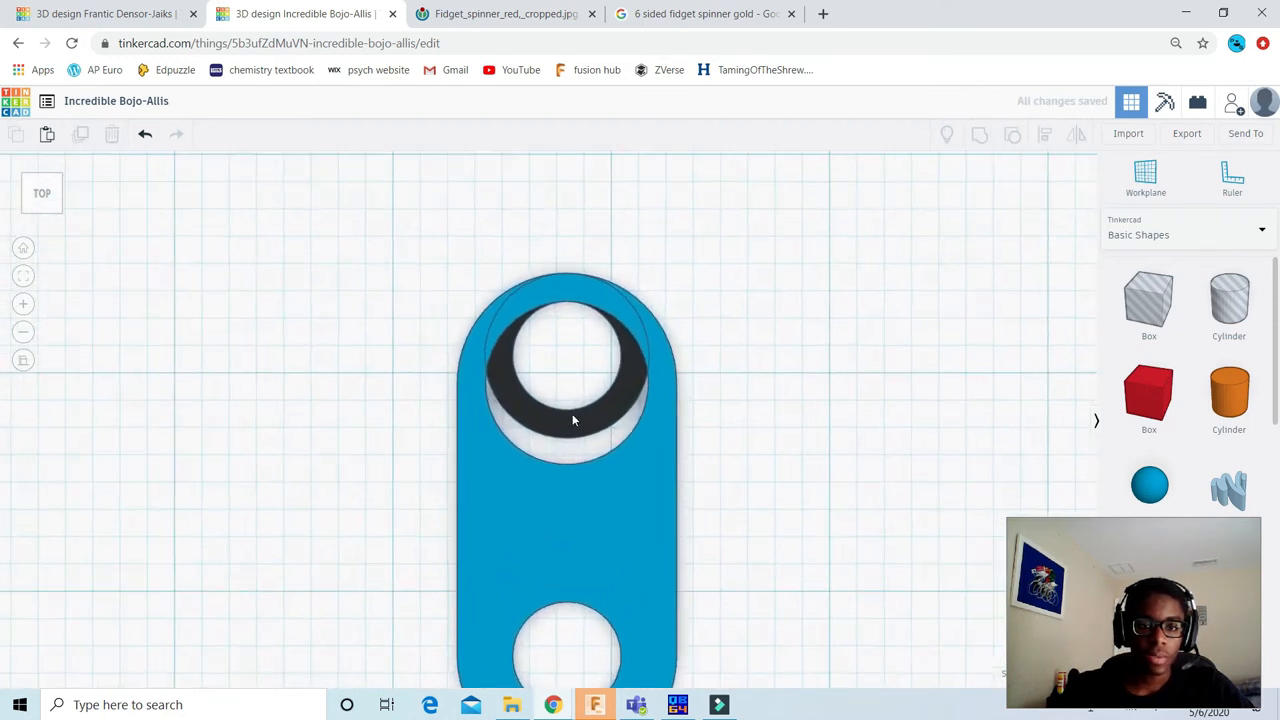
{"action": "left_click", "coordinate": [572, 413]}
{"action": "left_click_drag", "start_coordinate": [625, 421], "coordinate": [643, 479]}
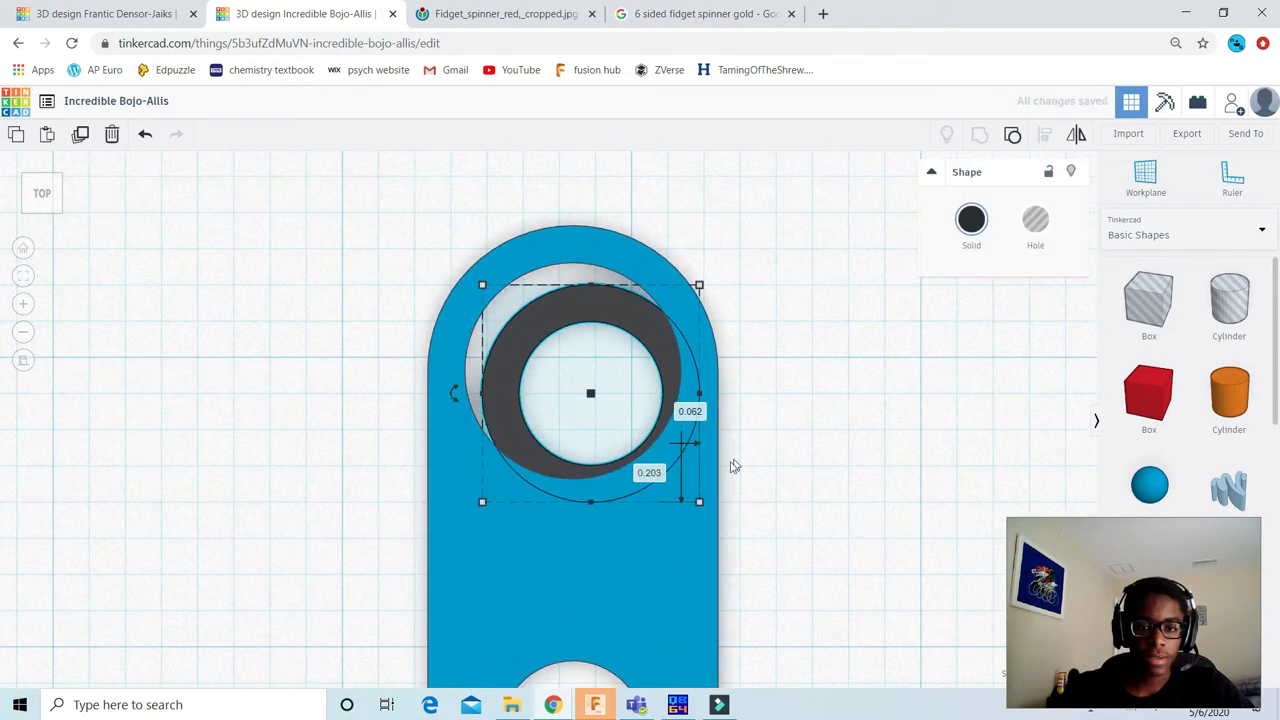
{"action": "left_click", "coordinate": [649, 473]}
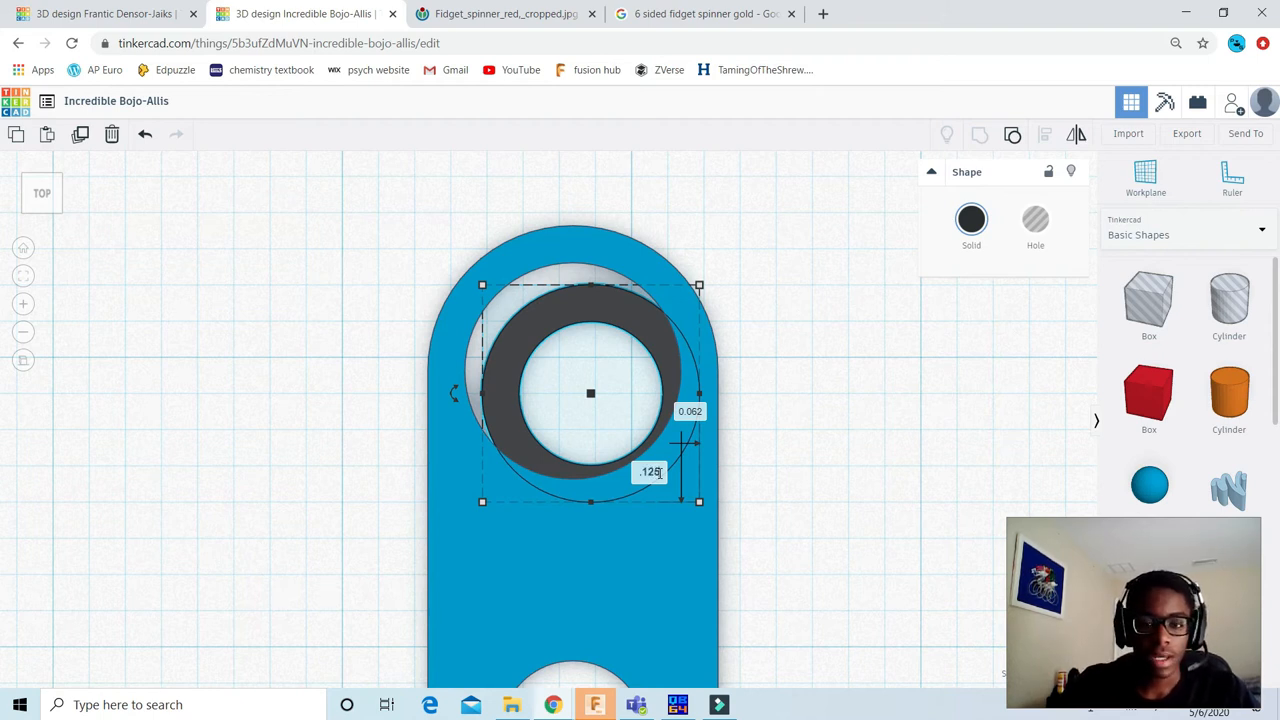
{"action": "key", "text": "Tab"}
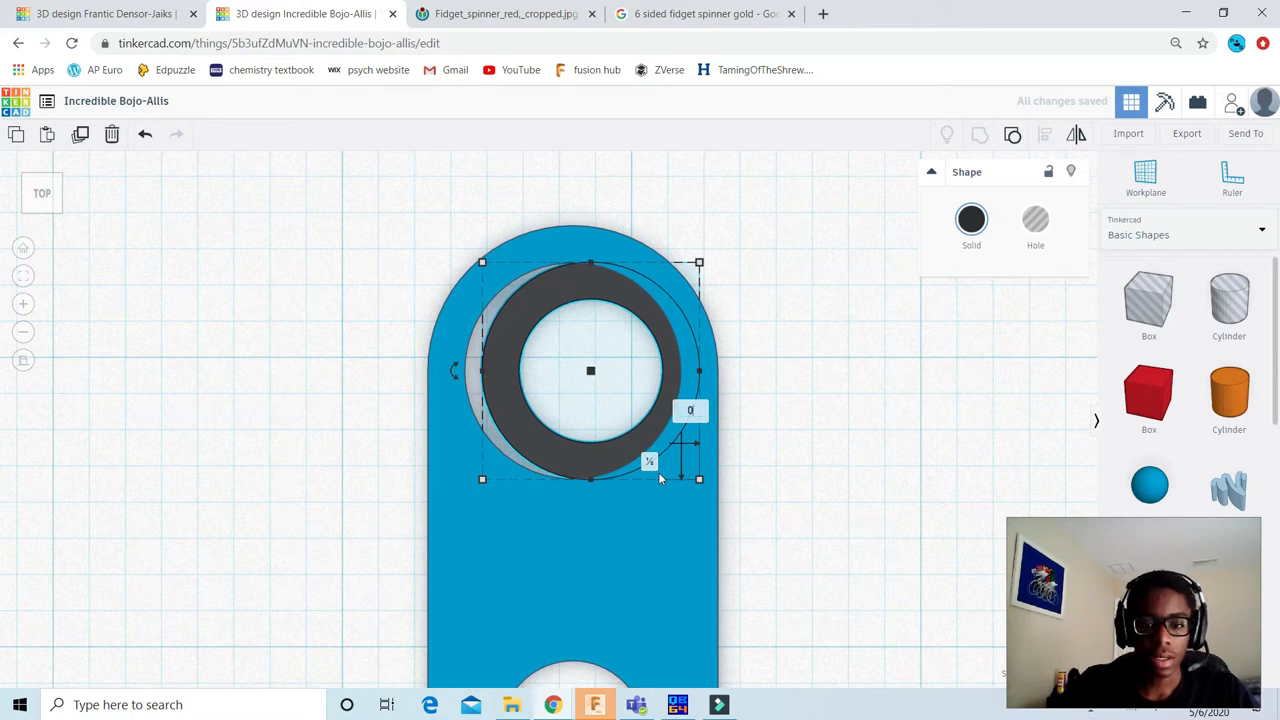
{"action": "scroll", "coordinate": [687, 299], "scroll_direction": "down", "scroll_amount": 3}
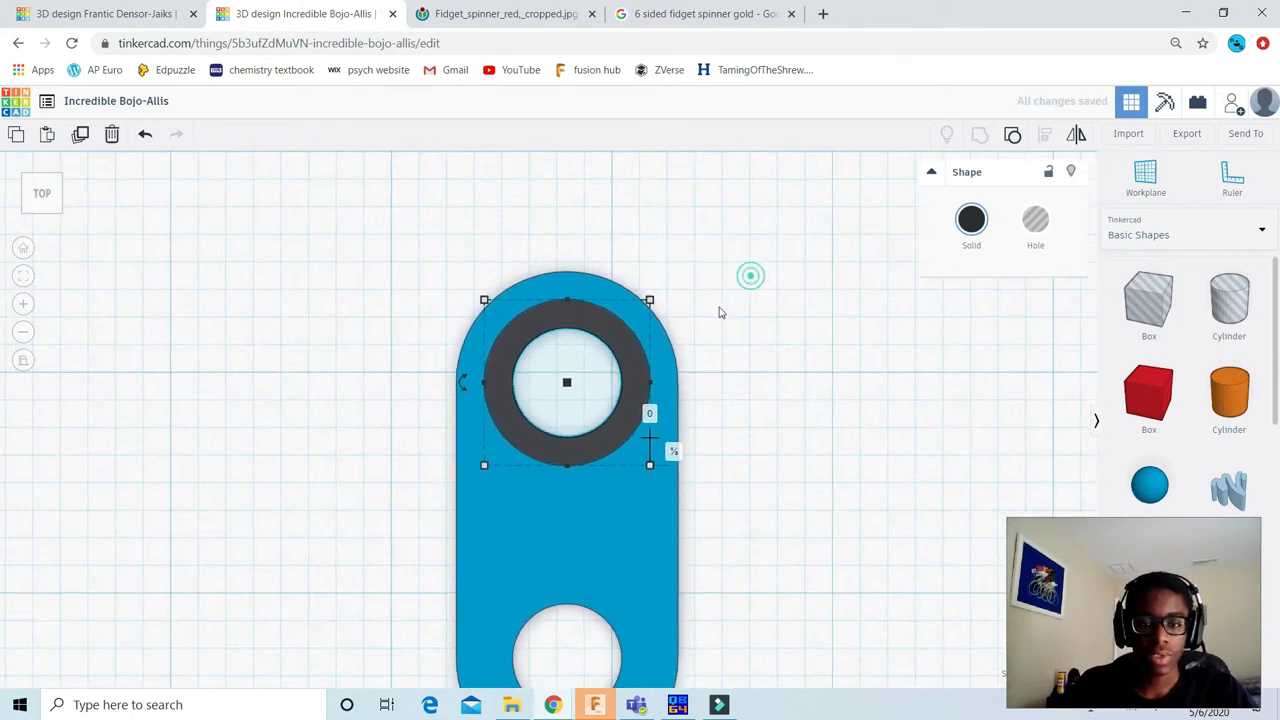
{"action": "left_click", "coordinate": [718, 313]}
Step: Group the blue arm and the black ring into one shape
{"action": "scroll", "coordinate": [631, 402], "scroll_direction": "down", "scroll_amount": 3}
{"action": "mouse_move", "coordinate": [48, 208]}
{"action": "left_mouse_down"}
{"action": "mouse_move", "coordinate": [94, 191]}
{"action": "mouse_move", "coordinate": [45, 193]}
{"action": "left_mouse_up"}
{"action": "left_click", "coordinate": [45, 190]}
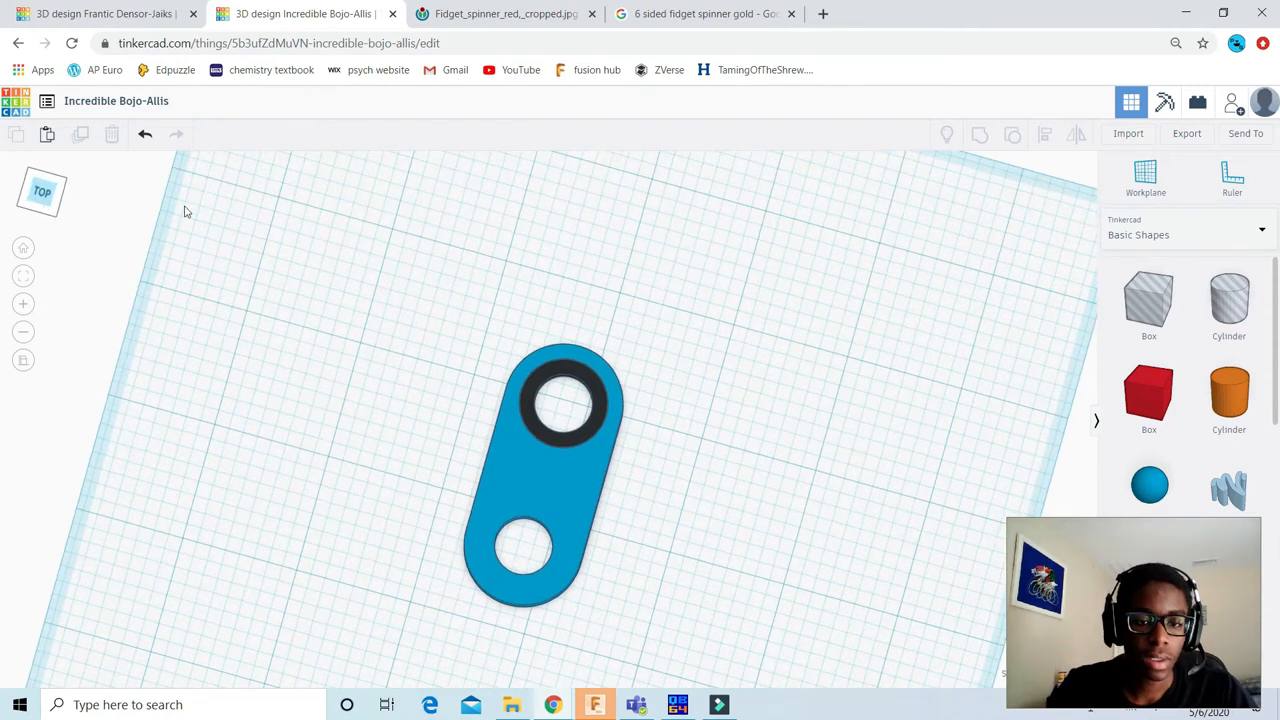
{"action": "left_click_drag", "start_coordinate": [409, 229], "coordinate": [686, 590]}
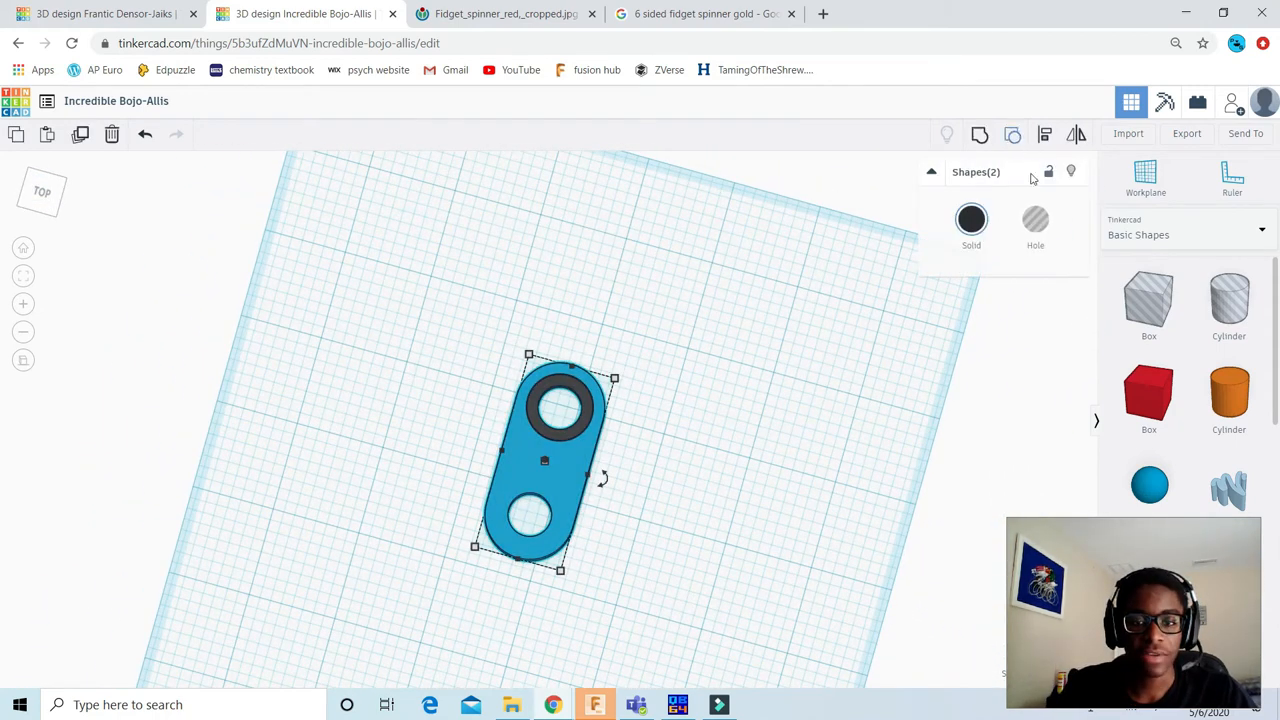
{"action": "left_click", "coordinate": [980, 145]}
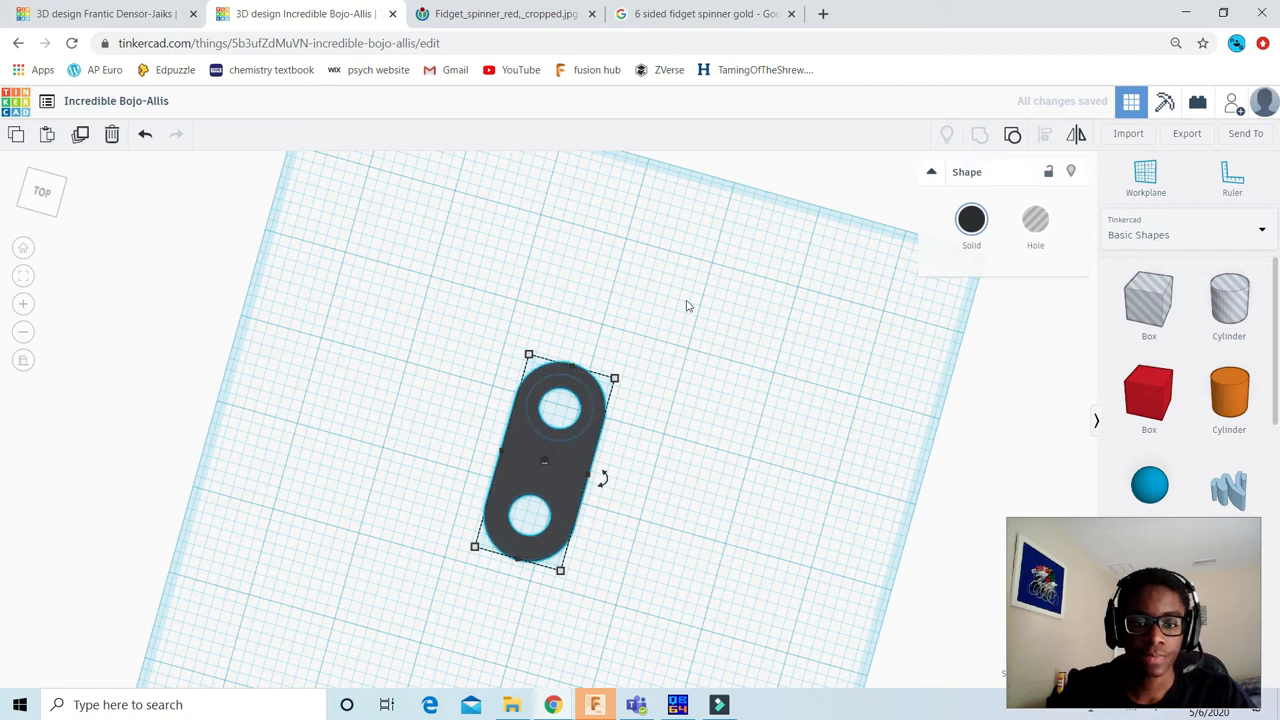
{"action": "left_click", "coordinate": [631, 292]}
Step: Turn on Multicolor for the grouped arm so the ring and the body keep their own colours
{"action": "scroll", "coordinate": [551, 435], "scroll_direction": "up", "scroll_amount": 5}
{"action": "left_click", "coordinate": [549, 479]}
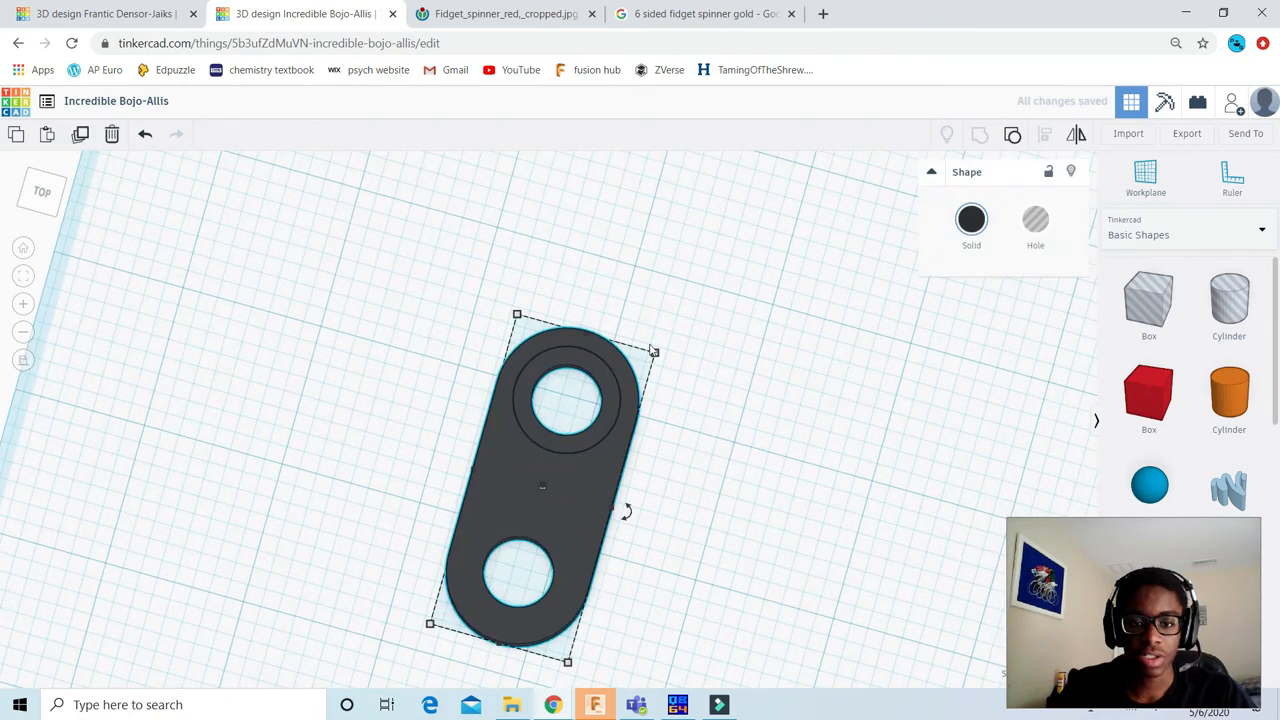
{"action": "left_click", "coordinate": [971, 228]}
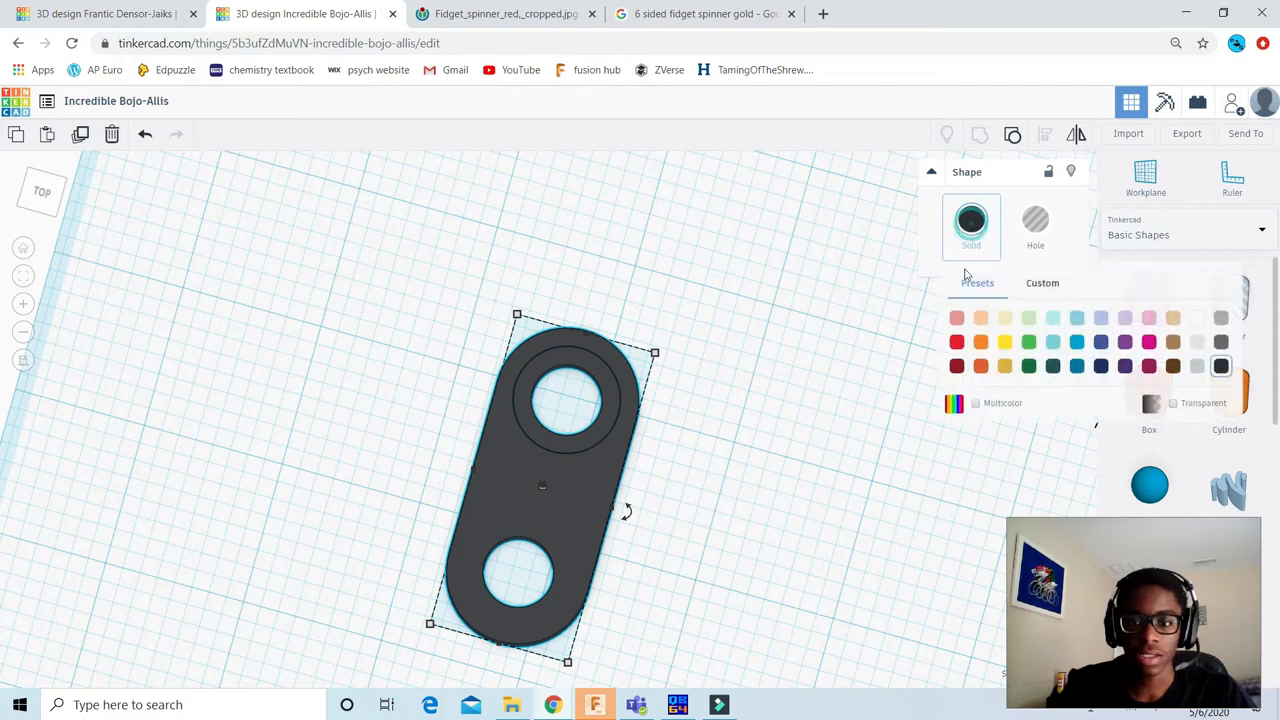
{"action": "left_click", "coordinate": [976, 403]}
{"action": "left_click", "coordinate": [661, 223]}
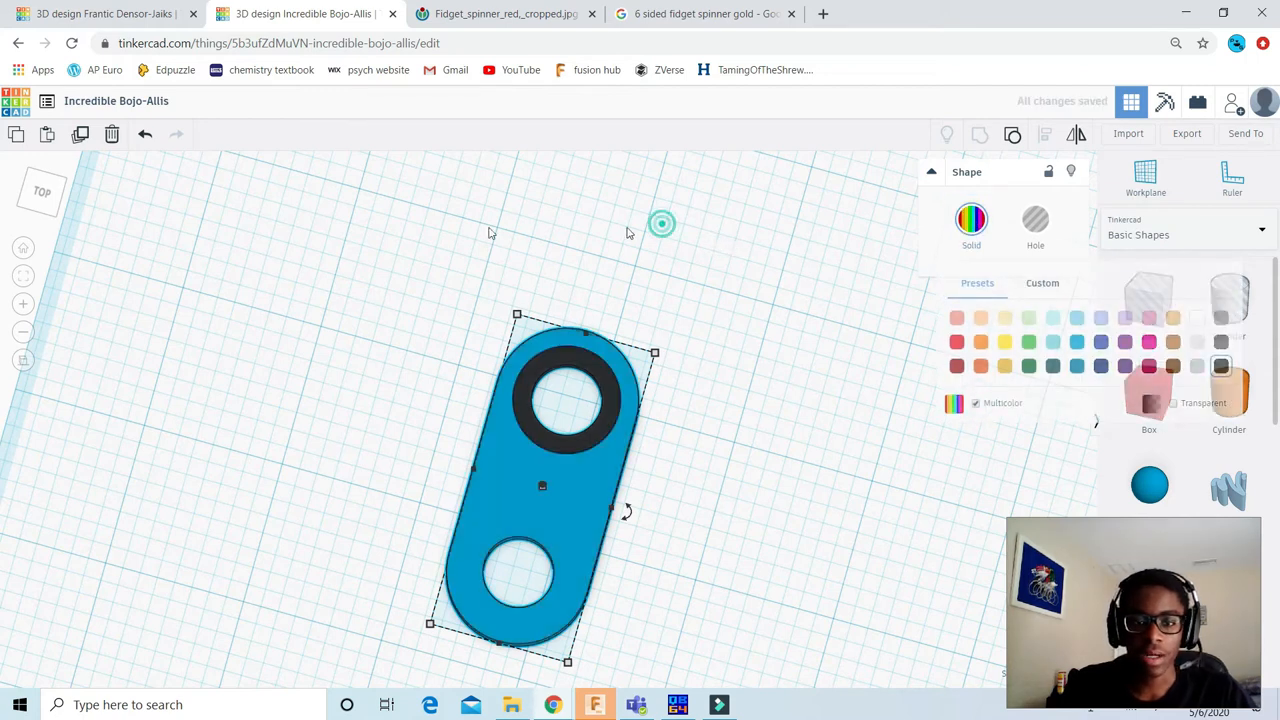
Step: View the arm squarely from above and compare it with the finished red spinner in the Frantic Densor-Jaiks design
{"action": "scroll", "coordinate": [491, 234], "scroll_direction": "down", "scroll_amount": 2}
{"action": "left_click", "coordinate": [42, 198]}
{"action": "mouse_move", "coordinate": [53, 189]}
{"action": "left_mouse_down"}
{"action": "mouse_move", "coordinate": [38, 168]}
{"action": "mouse_move", "coordinate": [55, 213]}
{"action": "left_mouse_up"}
{"action": "left_click", "coordinate": [50, 205]}
{"action": "scroll", "coordinate": [590, 400], "scroll_direction": "up", "scroll_amount": 3}
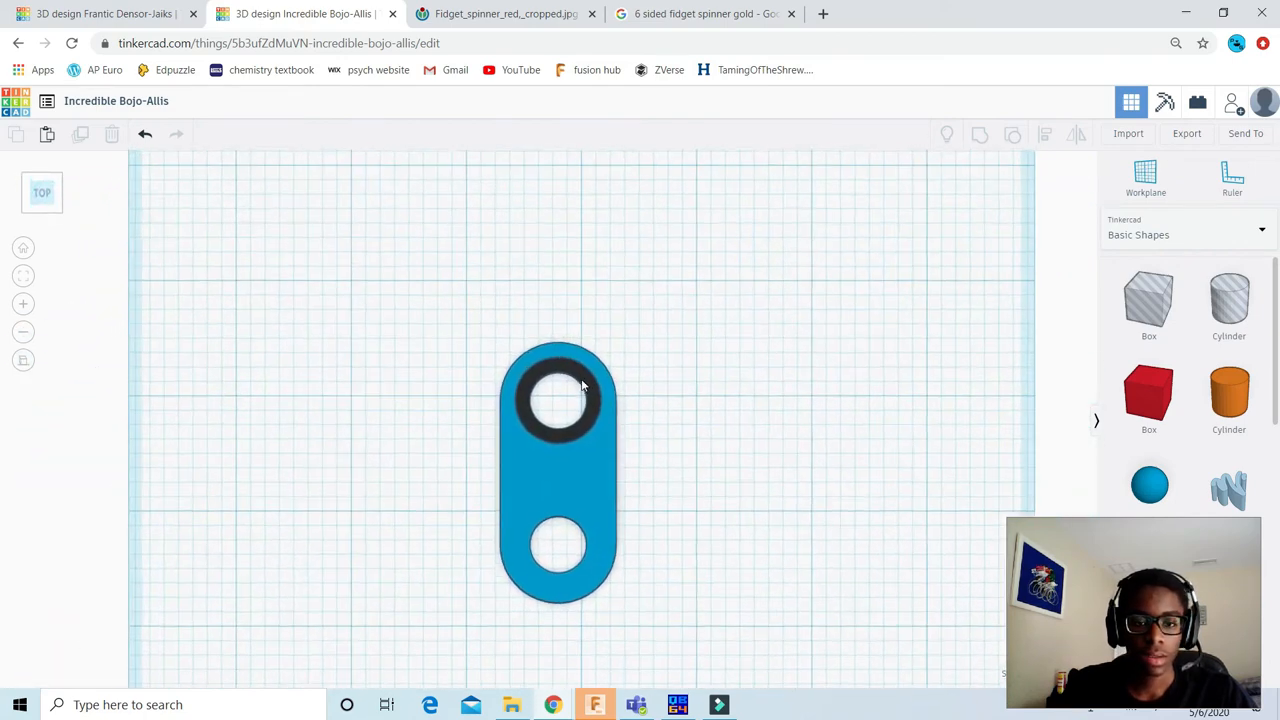
{"action": "scroll", "coordinate": [590, 360], "scroll_direction": "down", "scroll_amount": 2}
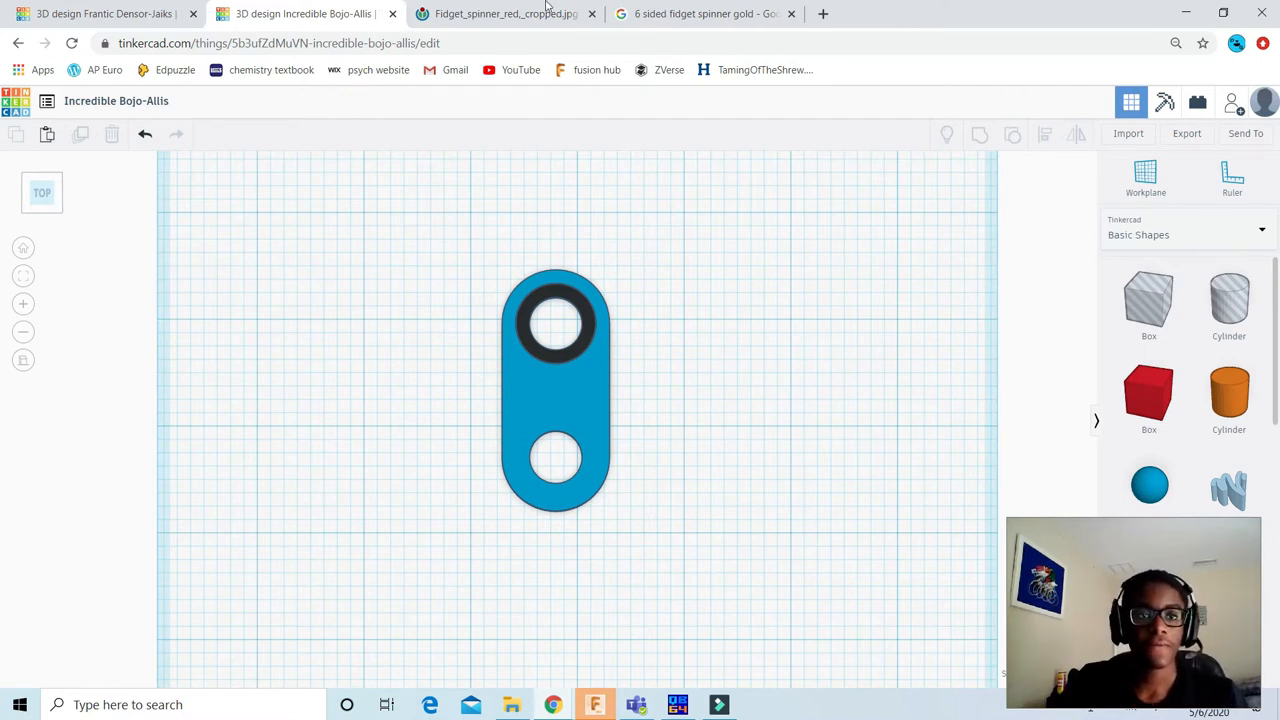
{"action": "left_click", "coordinate": [114, 13]}
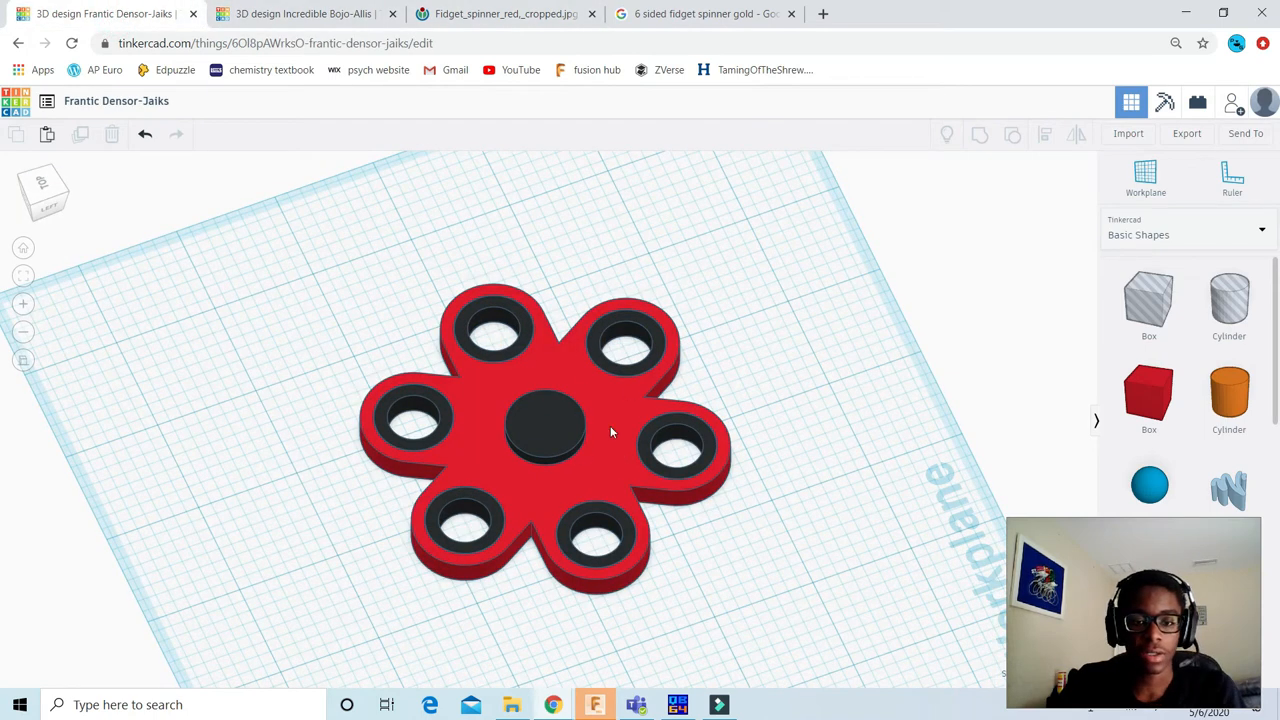
{"action": "left_click", "coordinate": [279, 10]}
{"action": "scroll", "coordinate": [578, 345], "scroll_direction": "down", "scroll_amount": 2}
{"action": "scroll", "coordinate": [558, 382], "scroll_direction": "up", "scroll_amount": 3}
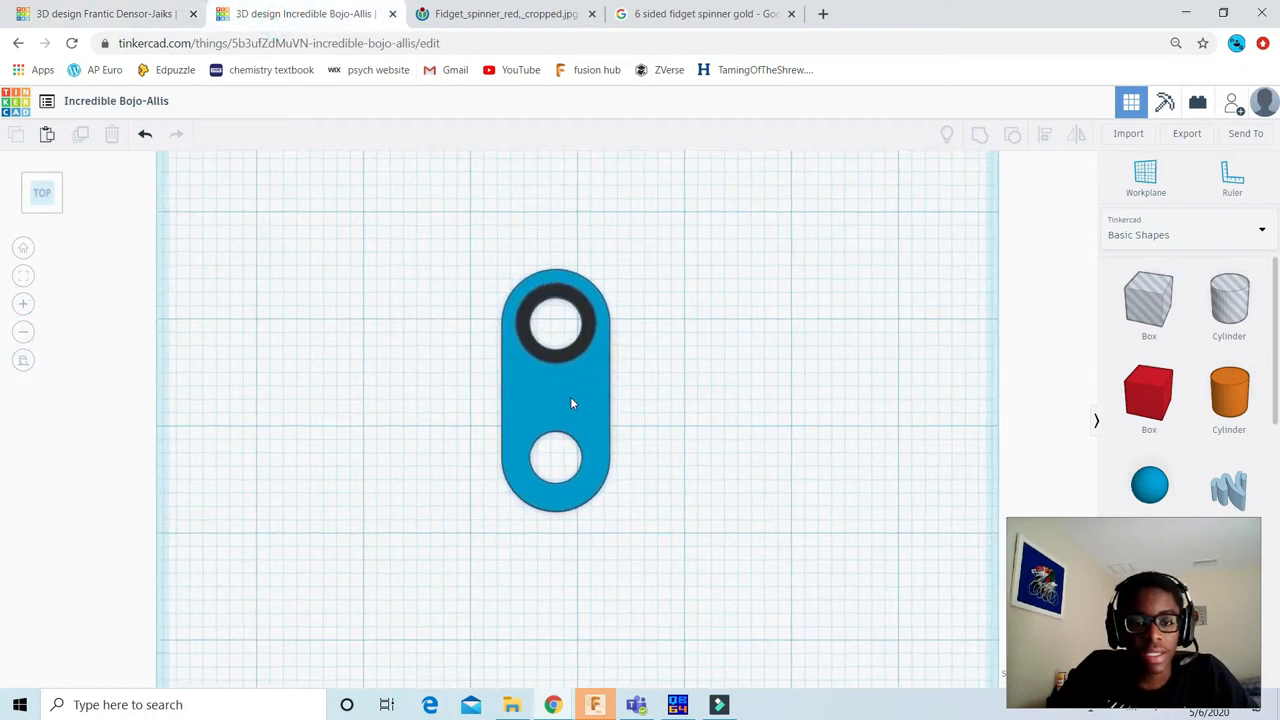
Step: Duplicate the multicolour arm and place the copy to the right of the original, slightly lower
{"action": "left_click", "coordinate": [557, 385]}
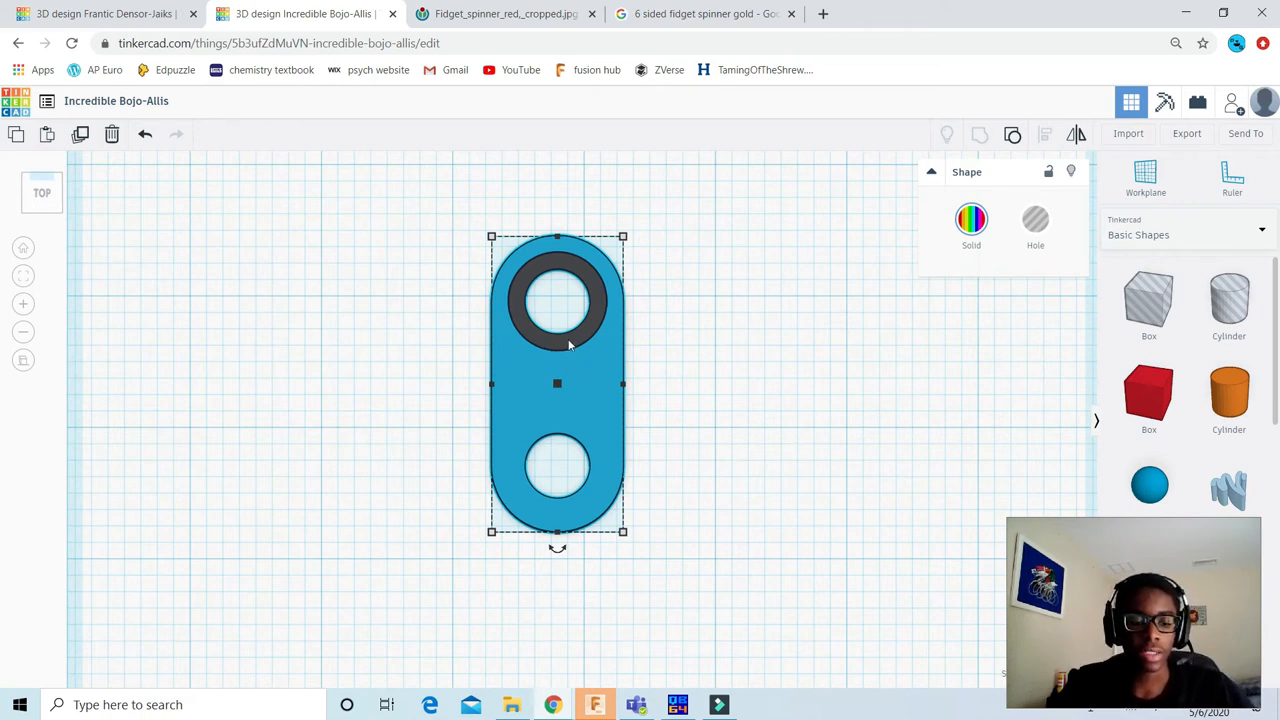
{"action": "key", "text": "ctrl+d"}
{"action": "left_click_drag", "start_coordinate": [580, 380], "coordinate": [860, 424]}
{"action": "scroll", "coordinate": [624, 444], "scroll_direction": "down", "scroll_amount": 1}
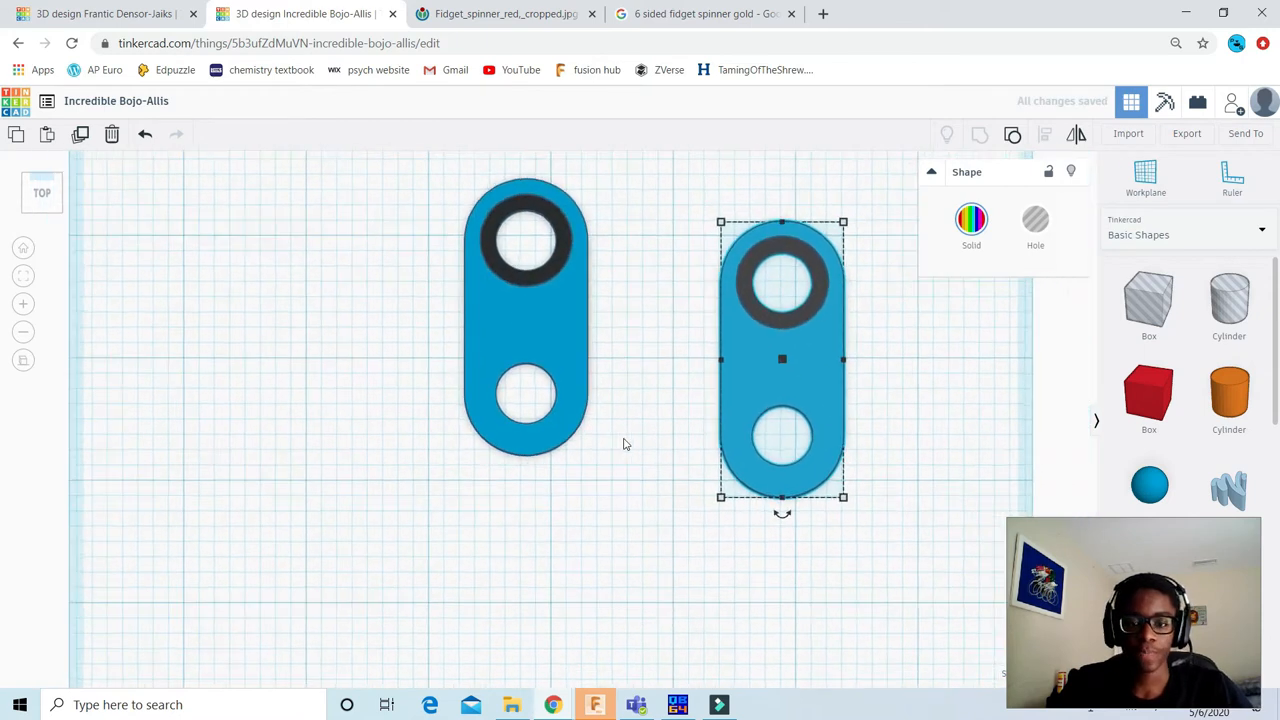
{"action": "scroll", "coordinate": [624, 444], "scroll_direction": "down", "scroll_amount": 1}
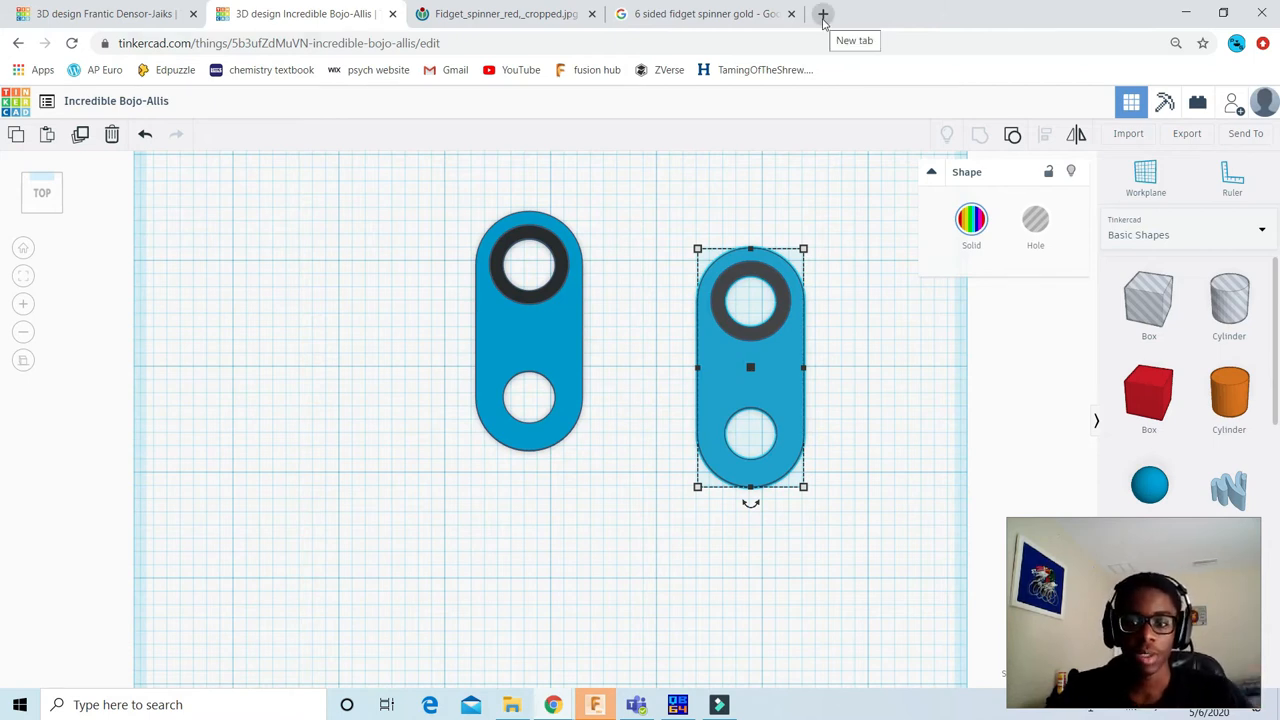
{"action": "scroll", "coordinate": [526, 374], "scroll_direction": "up", "scroll_amount": 2}
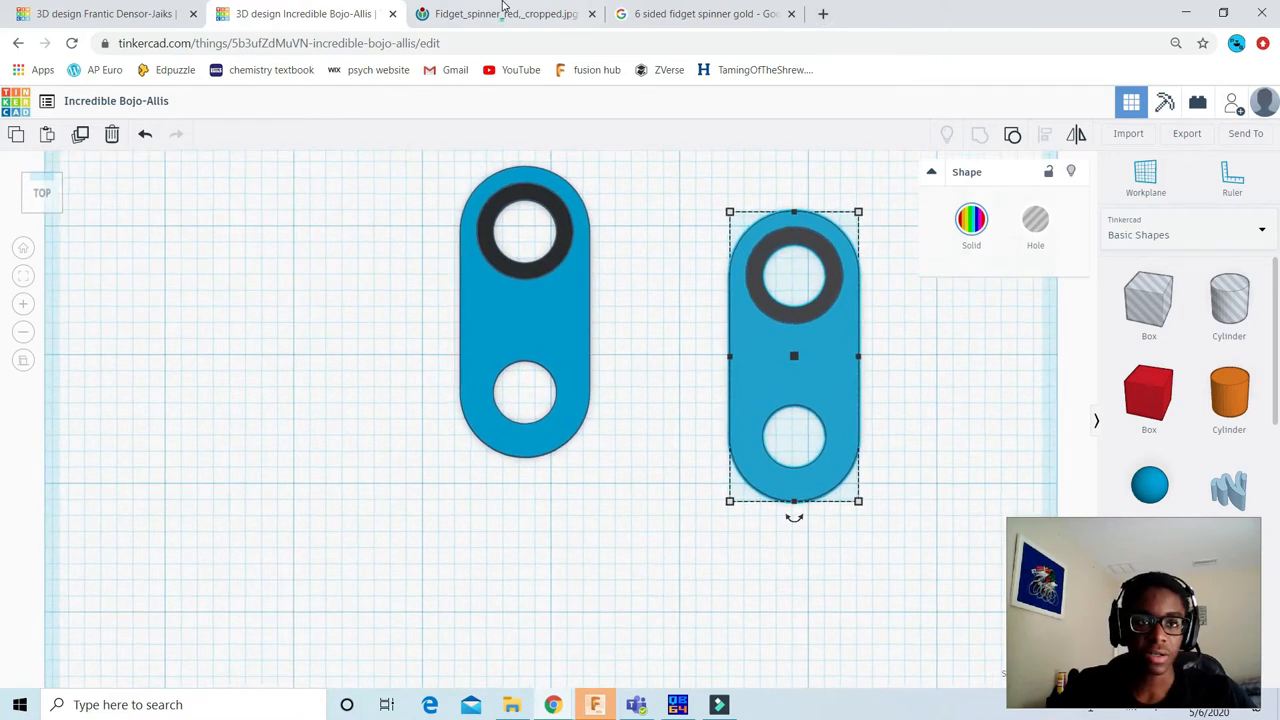
Step: Check the arm layout in the red fidget spinner photo and open Google's online calculator in a new browser tab
{"action": "left_click", "coordinate": [500, 14]}
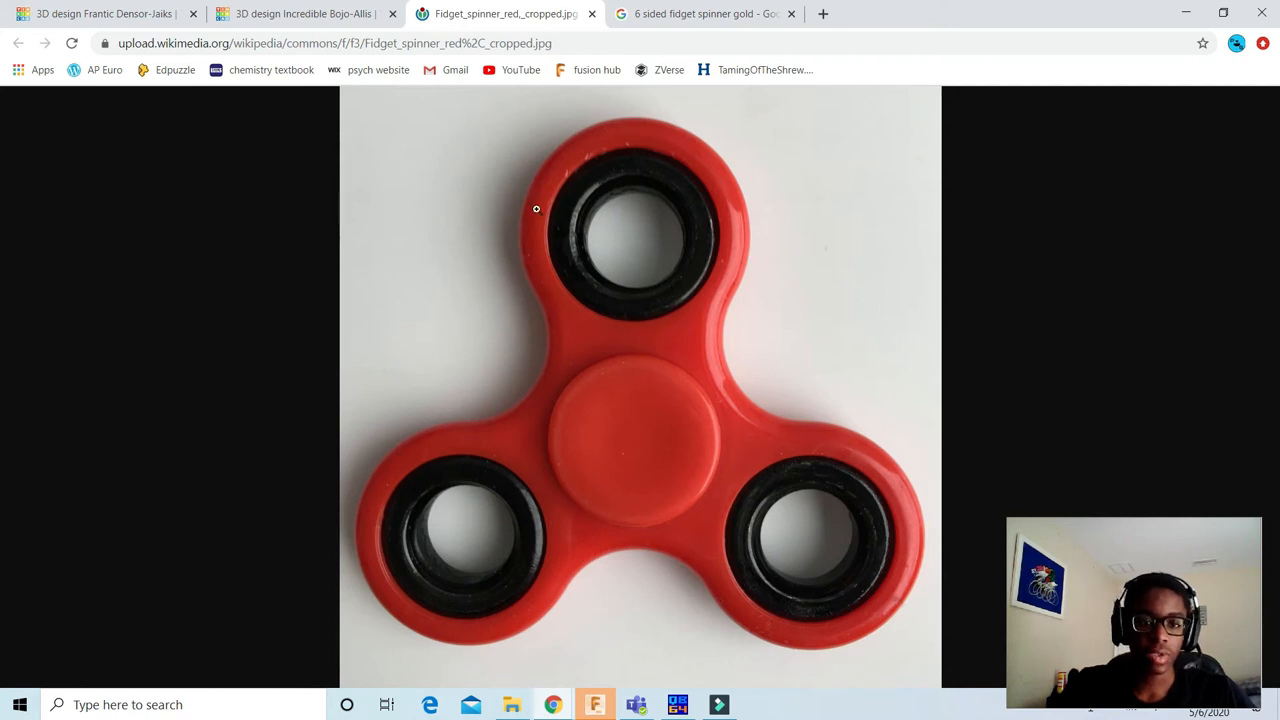
{"action": "left_click", "coordinate": [823, 14]}
{"action": "type", "text": "cal"}
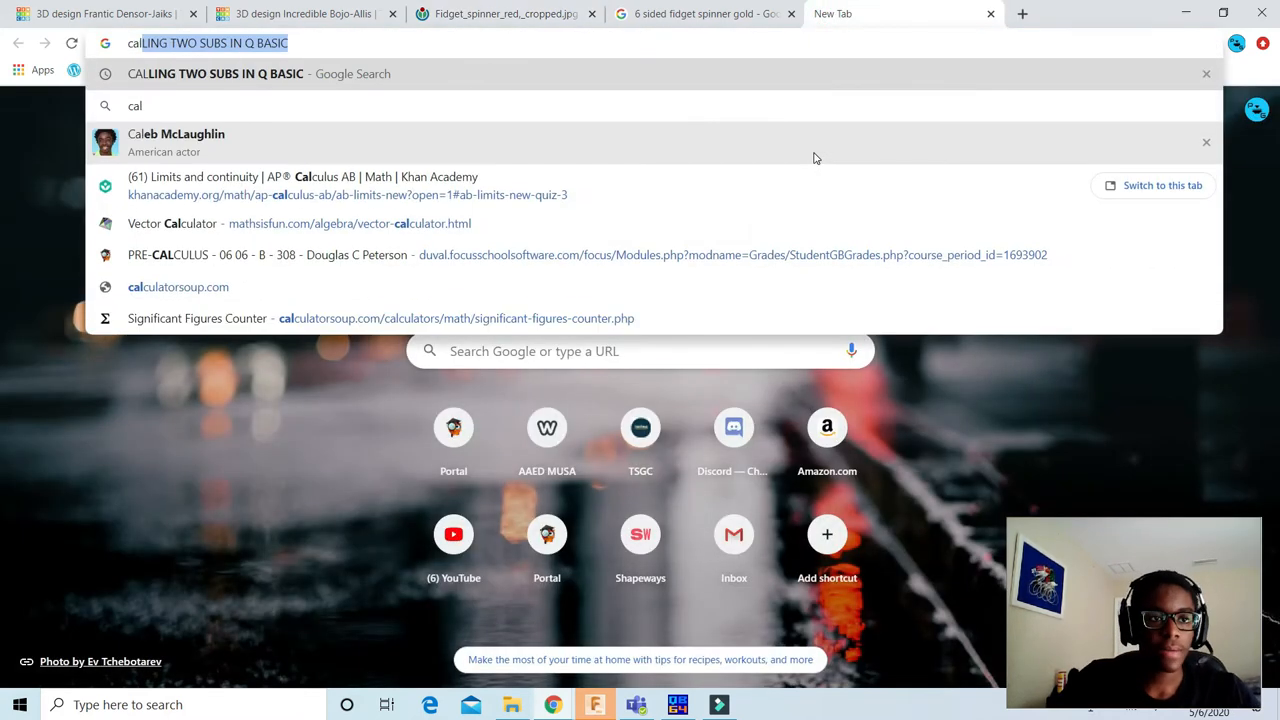
{"action": "type", "text": "c"}
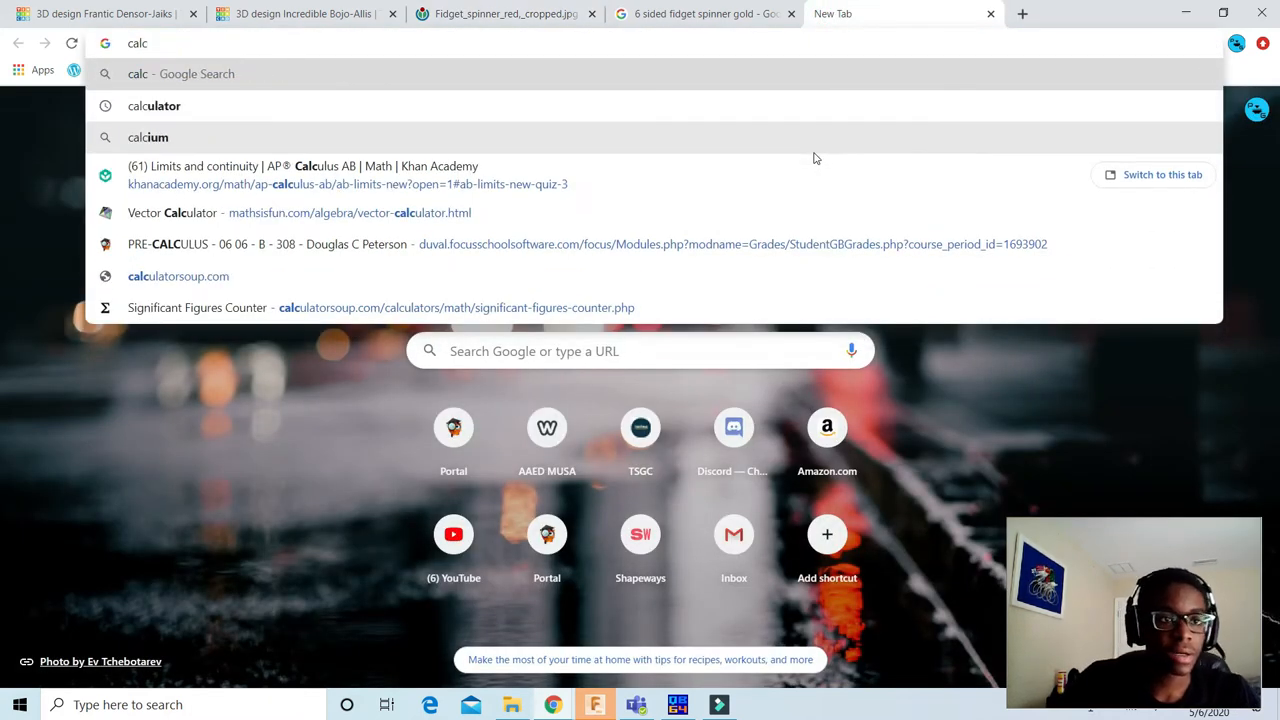
{"action": "left_click", "coordinate": [766, 106]}
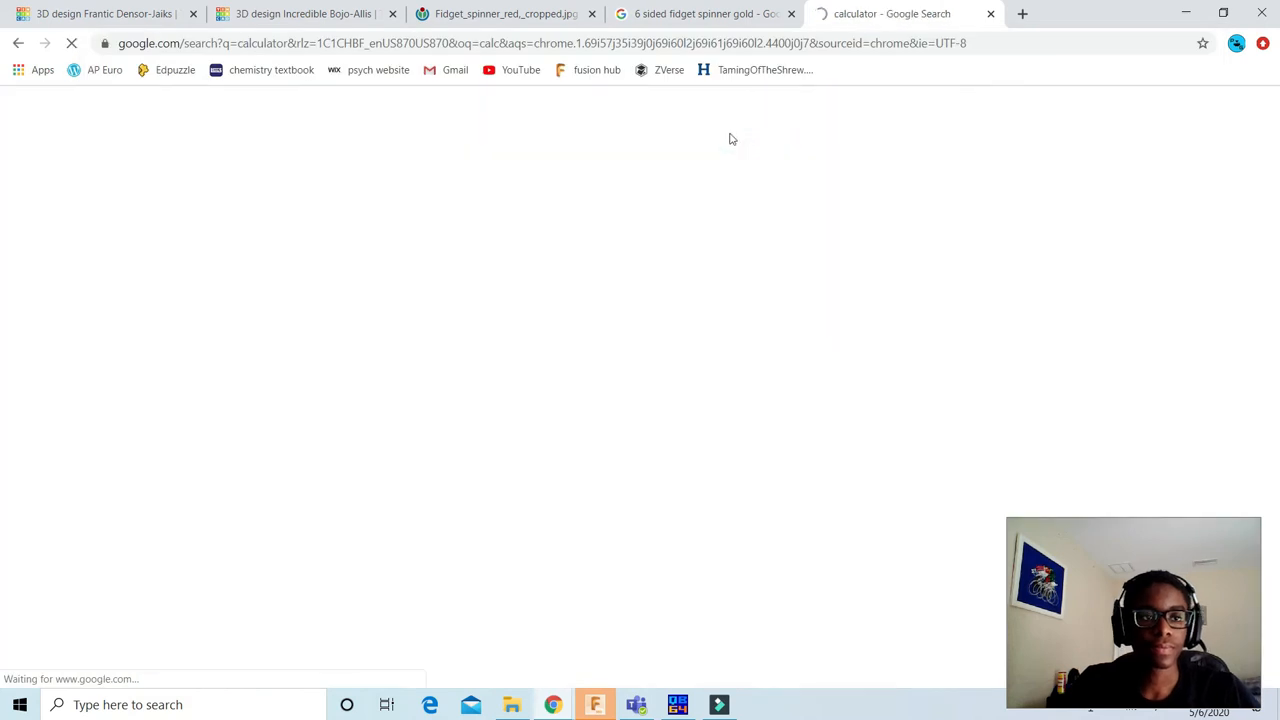
{"action": "left_click", "coordinate": [632, 335]}
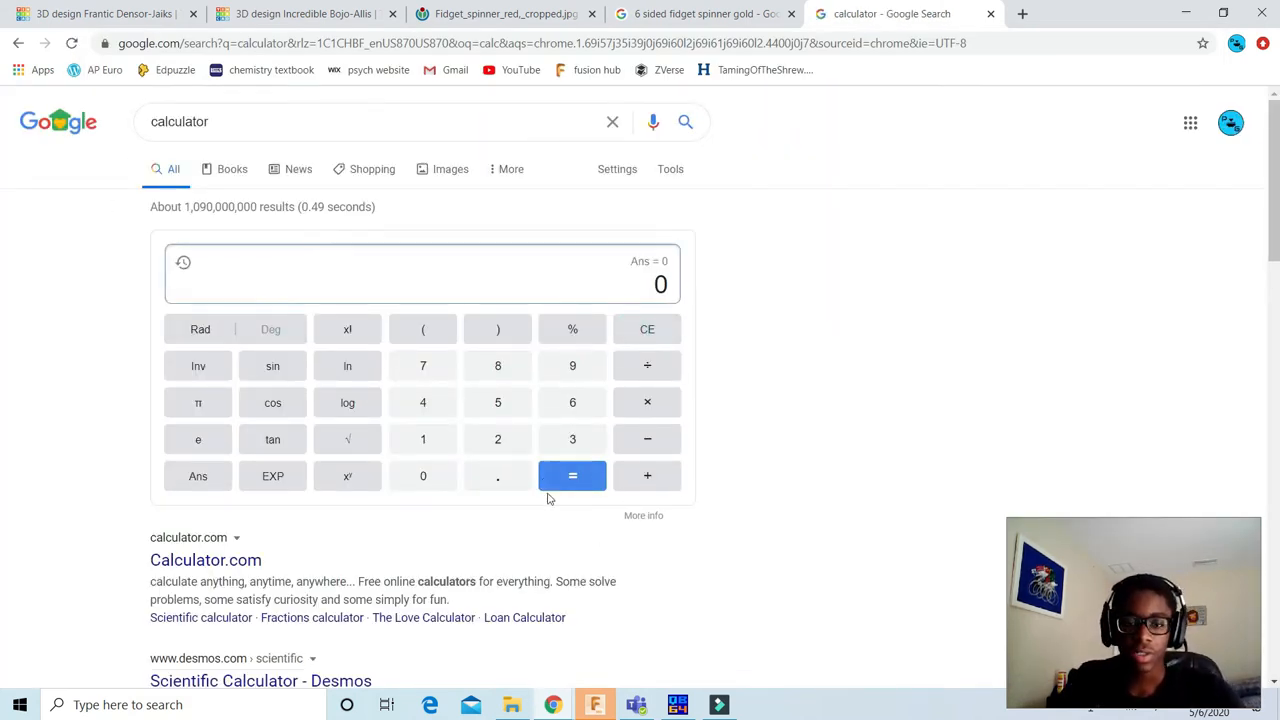
Step: Calculate 360 ÷ 5 to find the angle between arms for a five-armed spinner
{"action": "left_click", "coordinate": [568, 442]}
{"action": "left_click", "coordinate": [572, 406]}
{"action": "left_click", "coordinate": [425, 477]}
{"action": "left_click", "coordinate": [650, 366]}
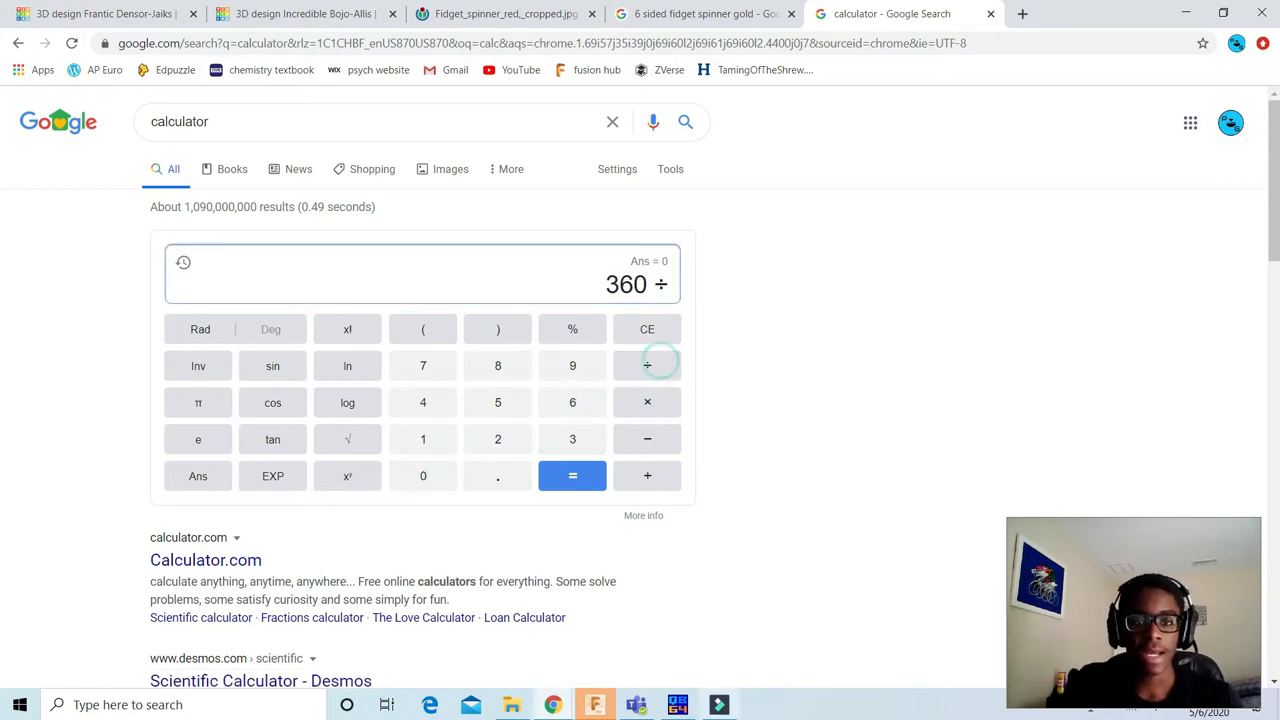
{"action": "left_click", "coordinate": [501, 405]}
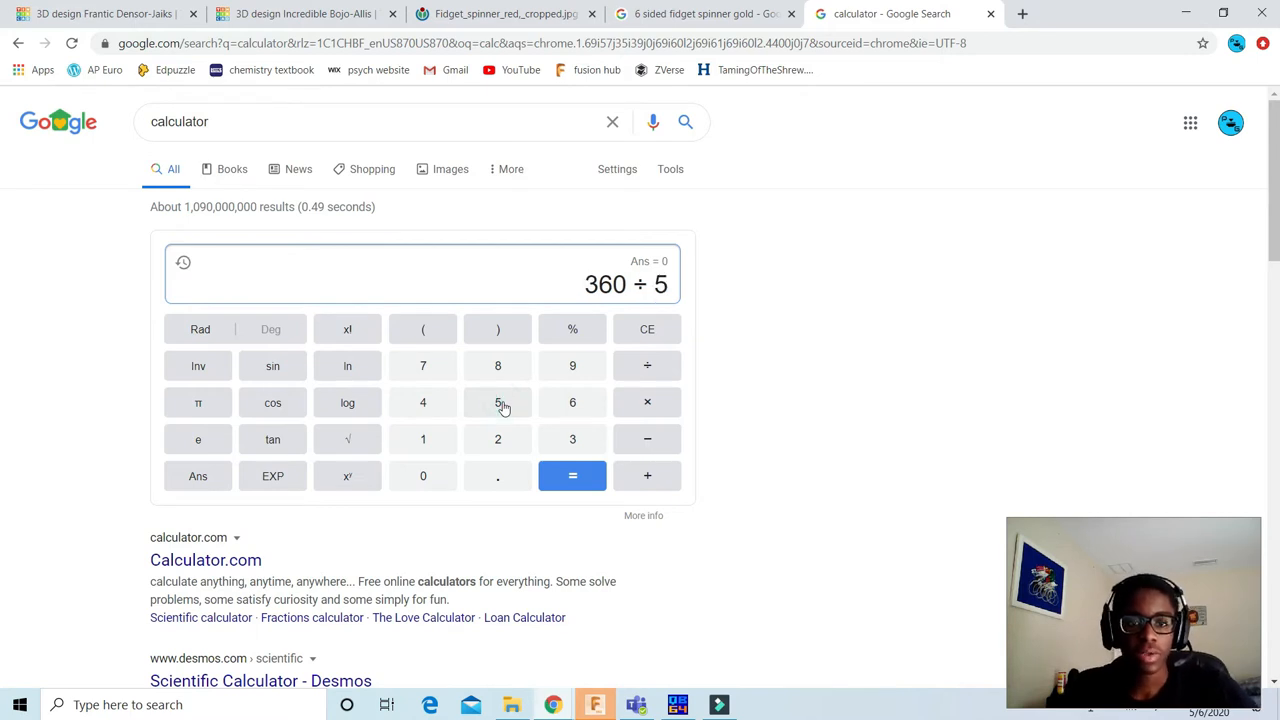
{"action": "left_click", "coordinate": [576, 484]}
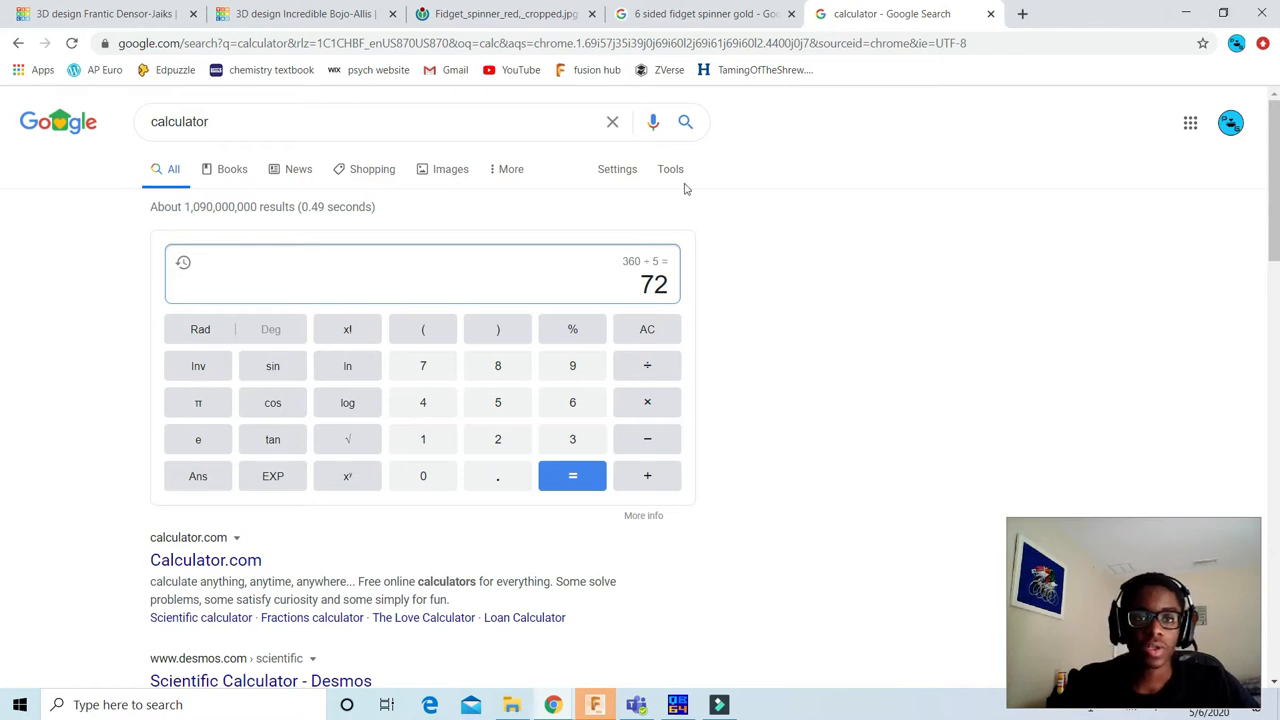
Step: Clear the calculator and calculate 360 ÷ 3 to find the angle between arms for a three-armed spinner
{"action": "left_click", "coordinate": [648, 331]}
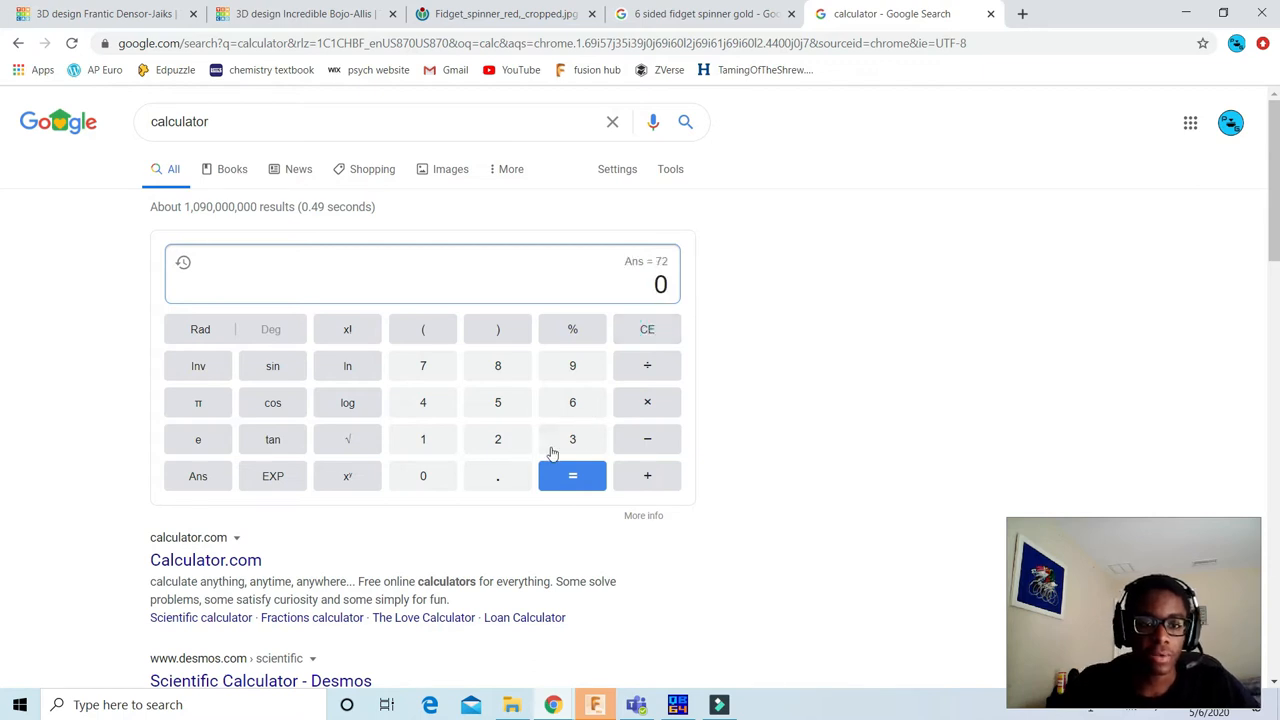
{"action": "left_click", "coordinate": [446, 444]}
{"action": "left_click", "coordinate": [643, 331]}
{"action": "left_click", "coordinate": [573, 440]}
{"action": "left_click", "coordinate": [573, 405]}
{"action": "left_click", "coordinate": [437, 477]}
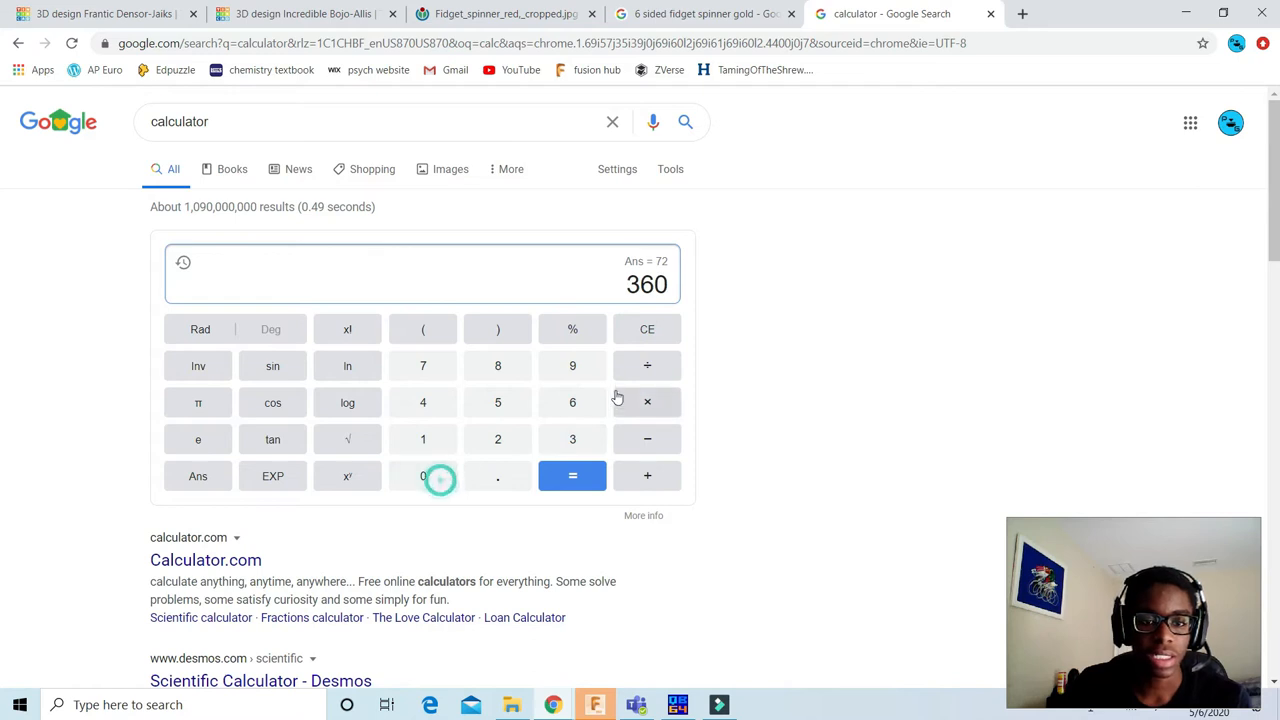
{"action": "left_click", "coordinate": [649, 368]}
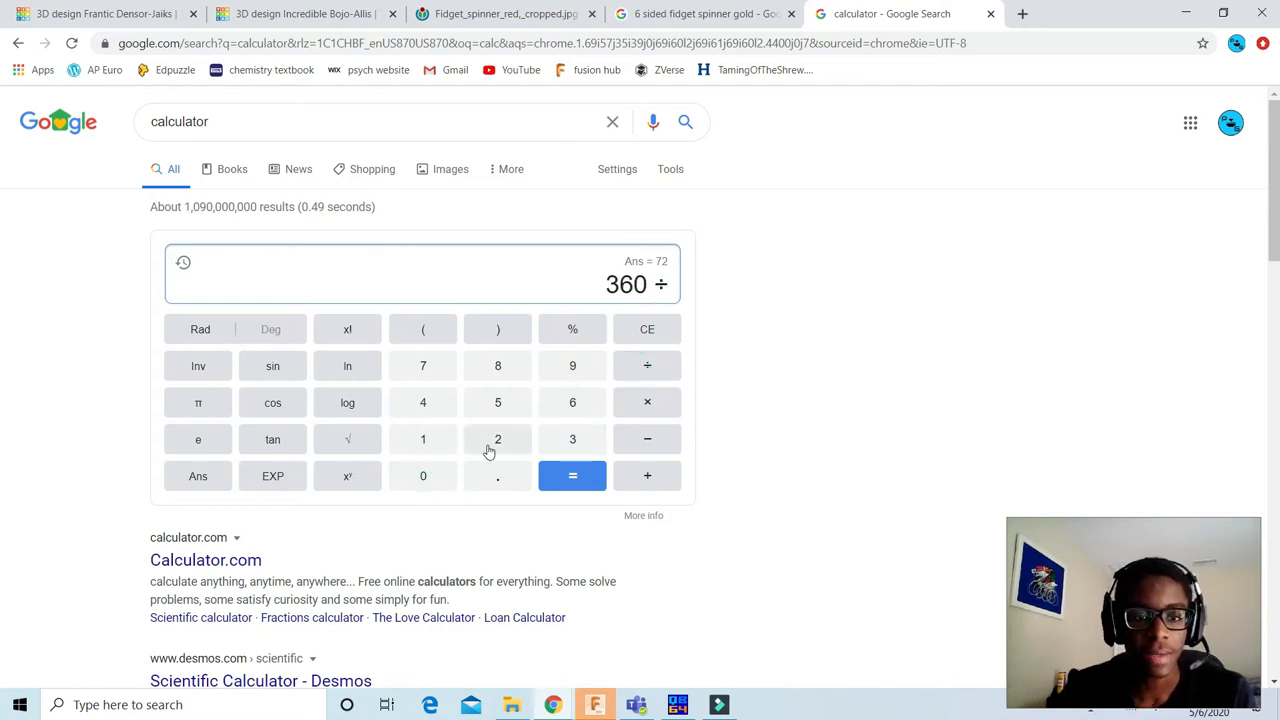
{"action": "left_click", "coordinate": [573, 441]}
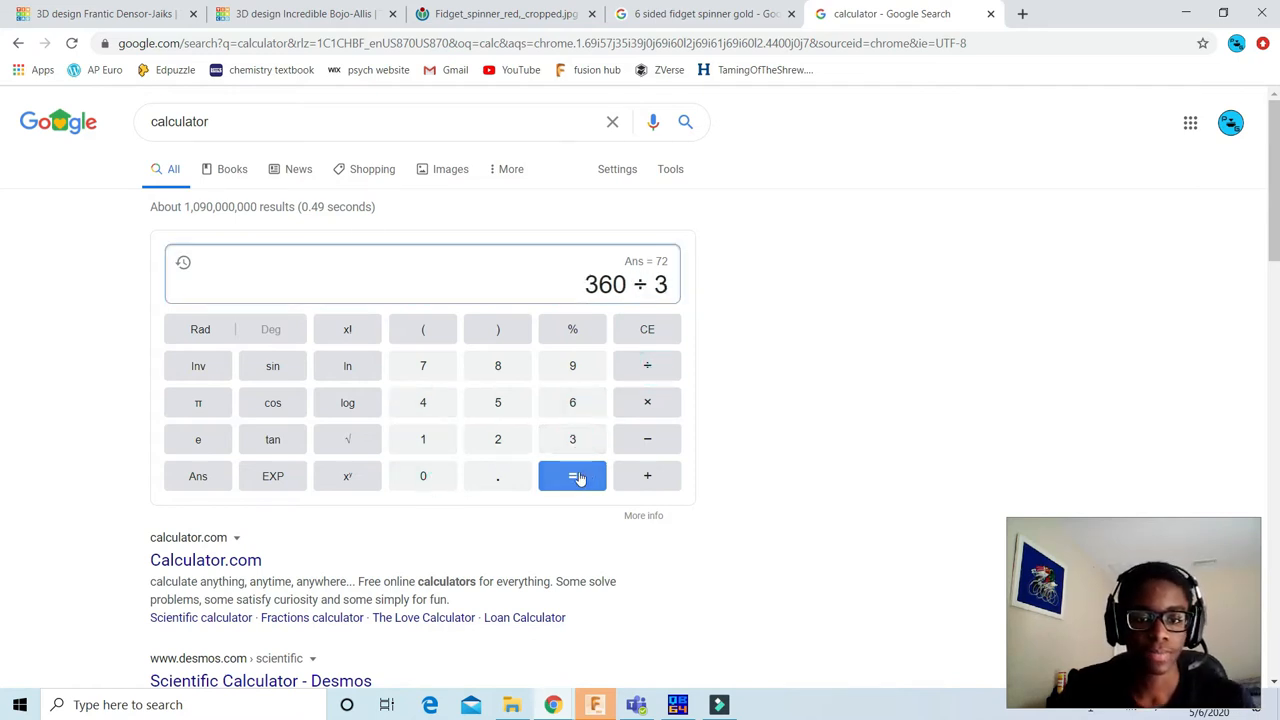
{"action": "left_click", "coordinate": [576, 476]}
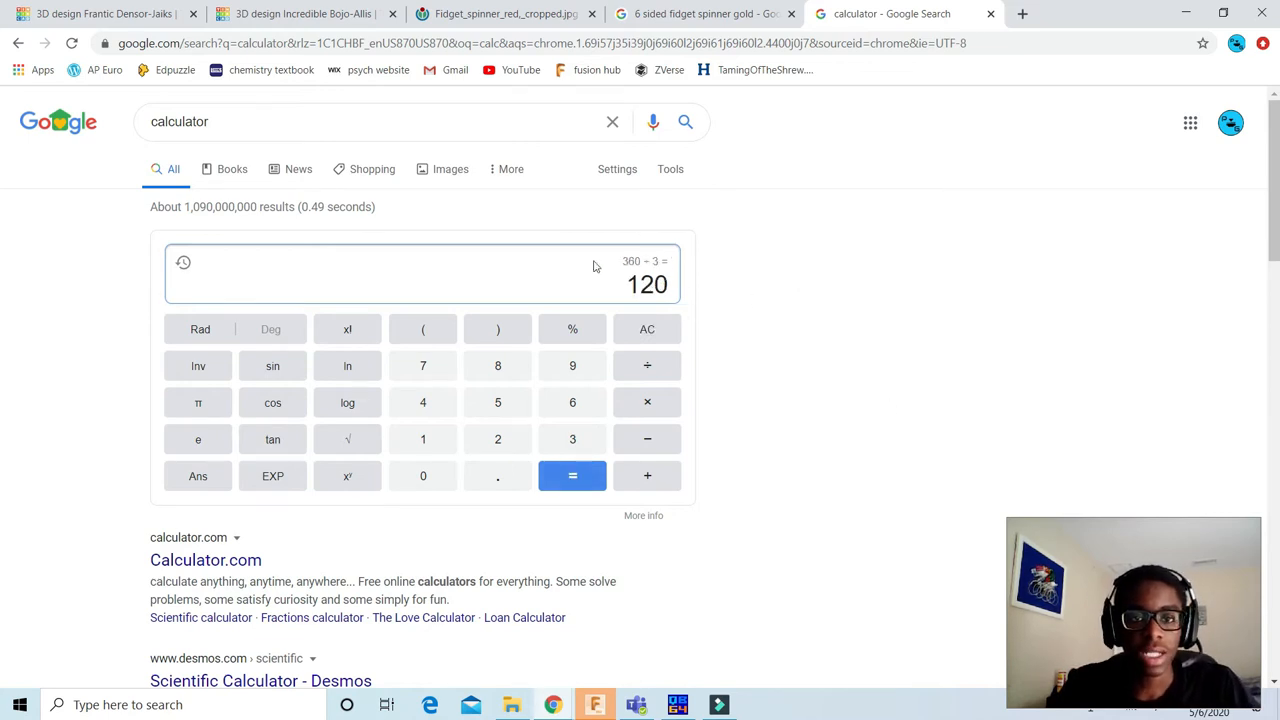
Step: Return to the Incredible Bojo-Allis design in Tinkercad and rotate the copied arm 72° clockwise
{"action": "left_click", "coordinate": [303, 16]}
{"action": "scroll", "coordinate": [610, 300], "scroll_direction": "down", "scroll_amount": 3}
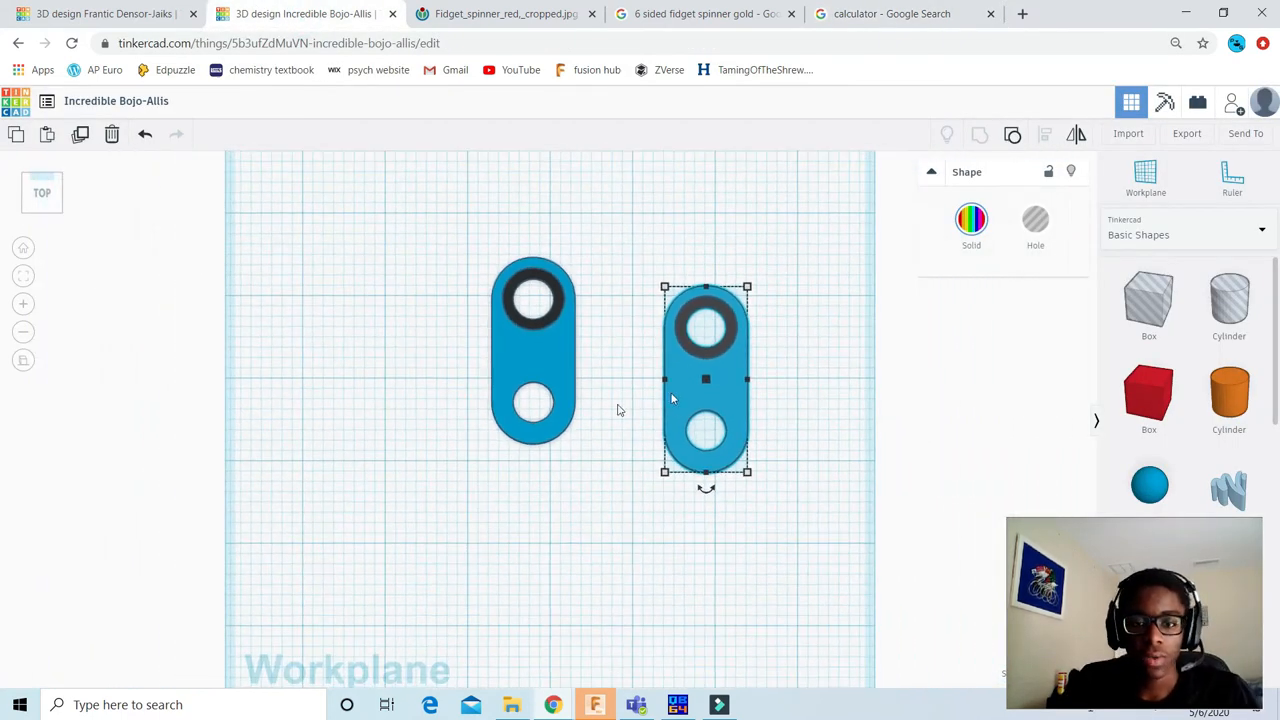
{"action": "middle_click_drag", "start_coordinate": [673, 399], "coordinate": [775, 407]}
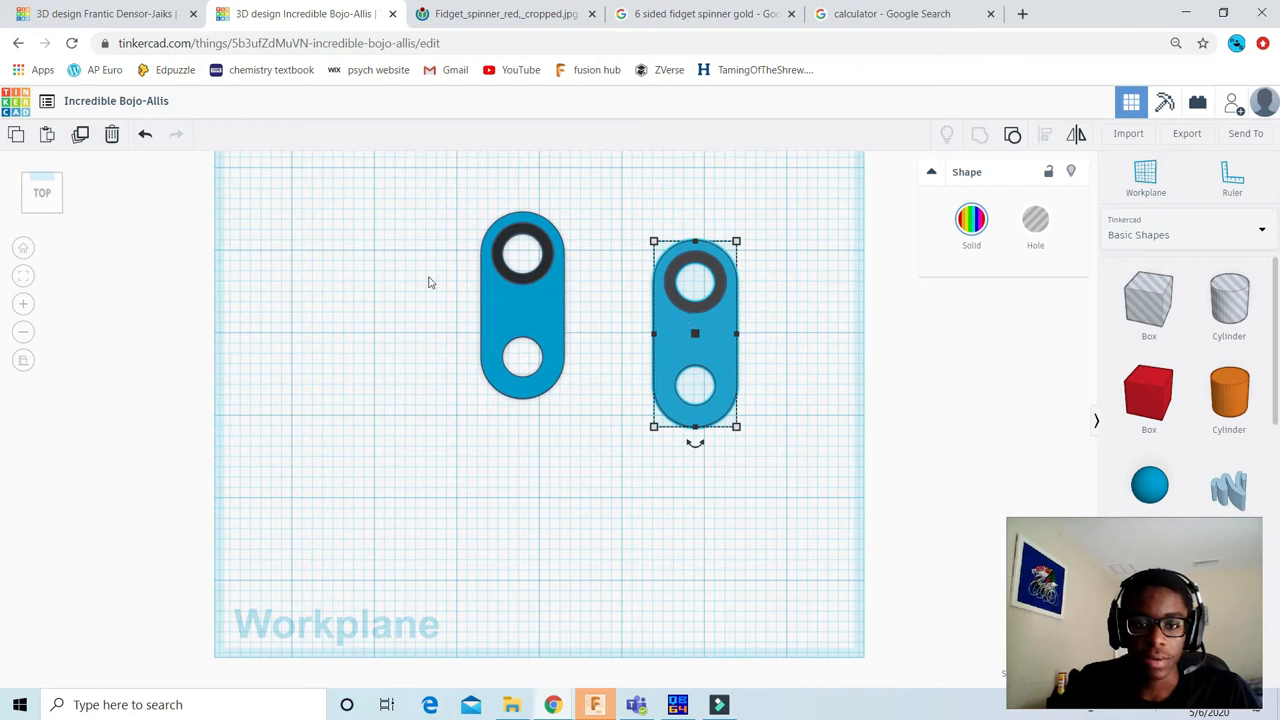
{"action": "mouse_move", "coordinate": [697, 451]}
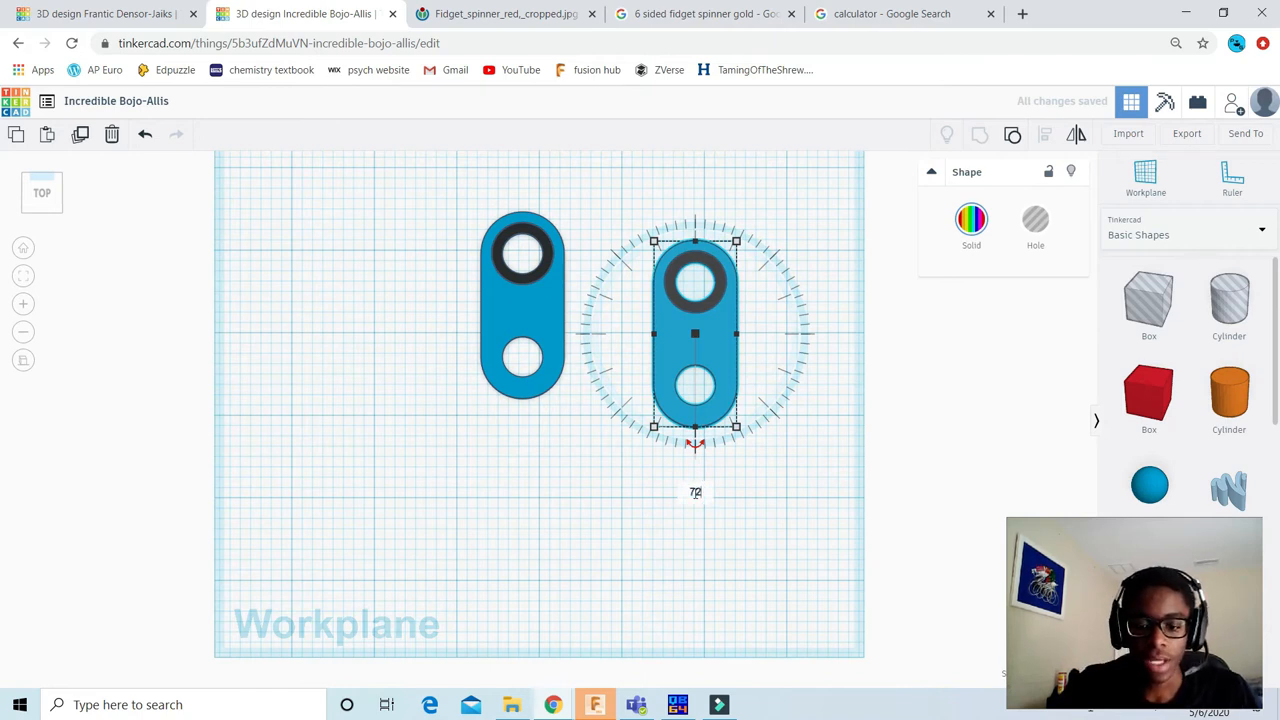
{"action": "key", "text": "Return"}
{"action": "left_click", "coordinate": [741, 503]}
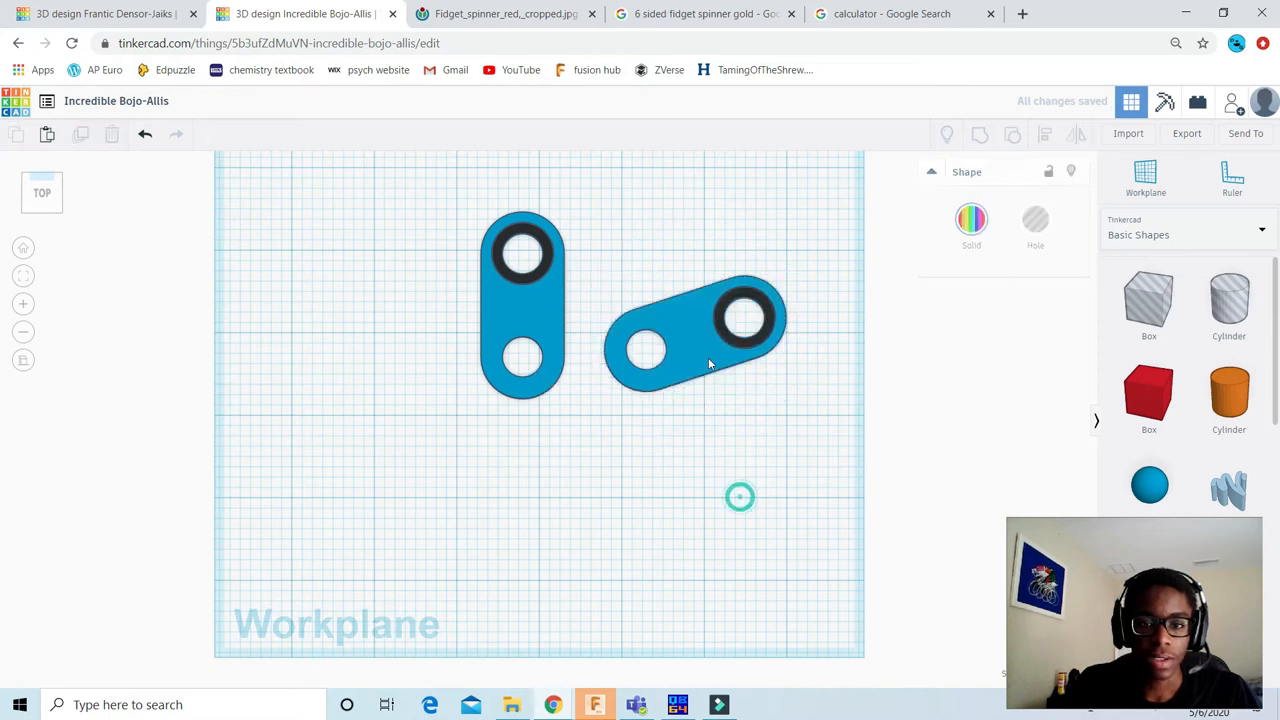
Step: Move the rotated arm onto the vertical arm so that their ringless holes overlap
{"action": "scroll", "coordinate": [700, 340], "scroll_direction": "up", "scroll_amount": 2}
{"action": "left_click_drag", "start_coordinate": [706, 308], "coordinate": [664, 362]}
{"action": "scroll", "coordinate": [531, 271], "scroll_direction": "up", "scroll_amount": 2}
{"action": "middle_click_drag", "start_coordinate": [655, 326], "coordinate": [659, 494]}
{"action": "left_click_drag", "start_coordinate": [643, 485], "coordinate": [550, 458]}
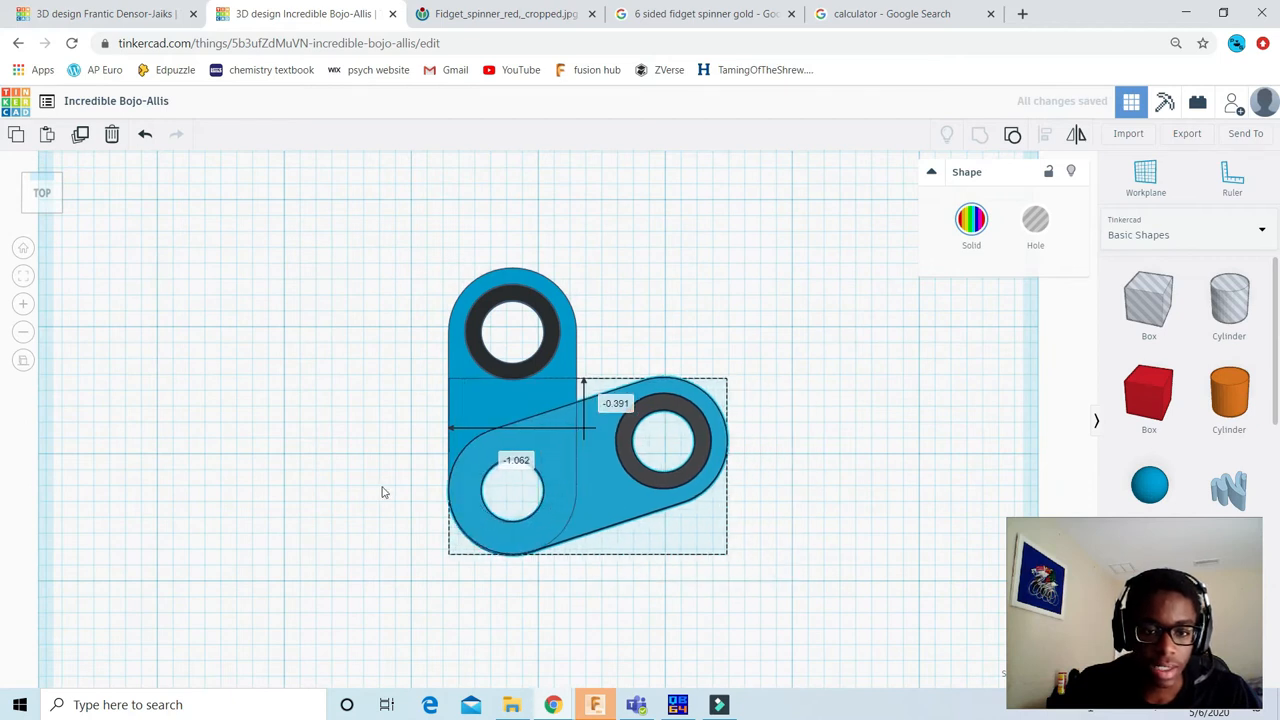
Step: Fine-tune the second arm's position until its ringless hole and rounded end line up with the vertical arm's
{"action": "scroll", "coordinate": [563, 514], "scroll_direction": "up", "scroll_amount": 5}
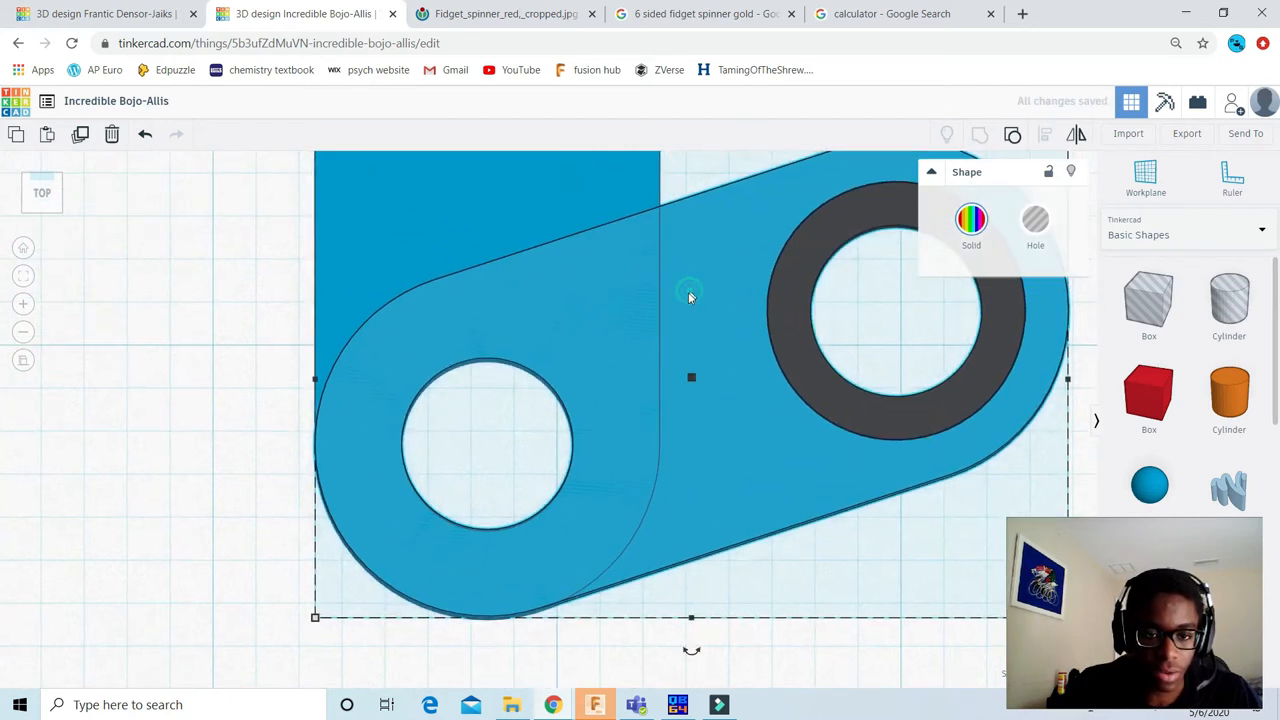
{"action": "scroll", "coordinate": [689, 289], "scroll_direction": "up", "scroll_amount": 3}
{"action": "left_click_drag", "start_coordinate": [712, 301], "coordinate": [714, 315]}
{"action": "left_click", "coordinate": [222, 355]}
{"action": "left_click", "coordinate": [765, 370]}
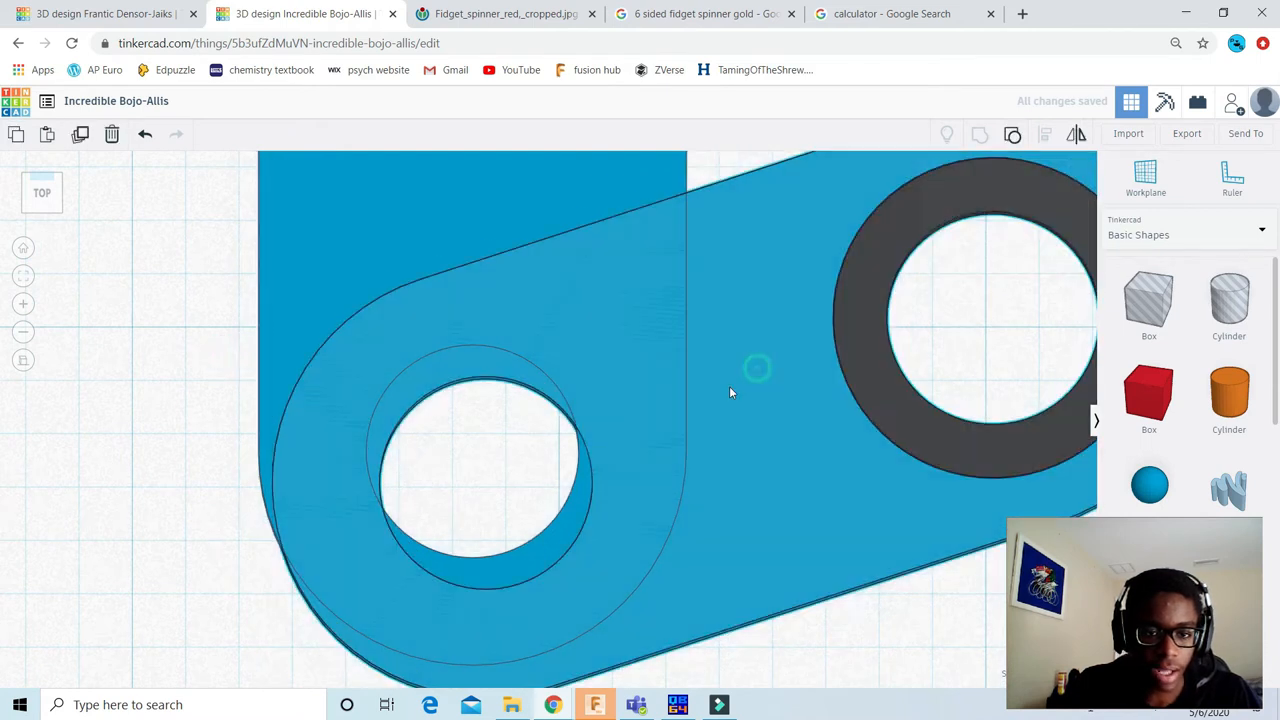
{"action": "left_click_drag", "start_coordinate": [745, 305], "coordinate": [732, 275]}
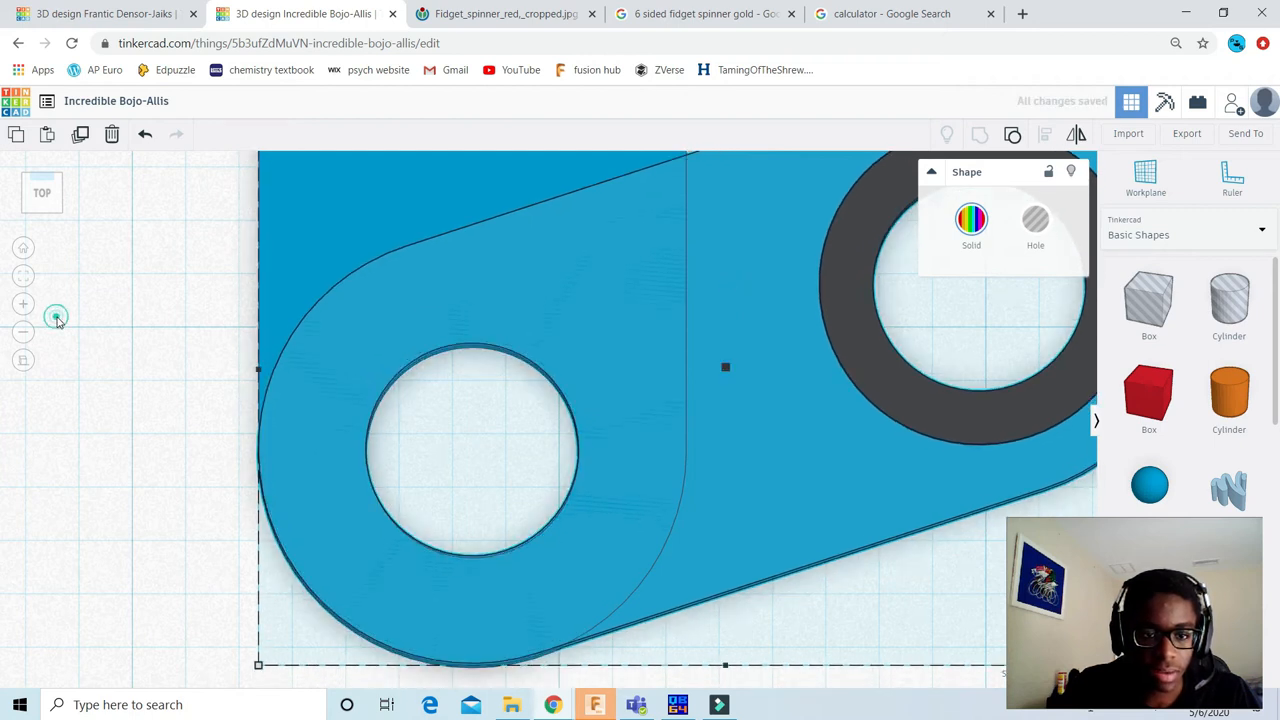
Step: Inspect the shared centre hole up close to check the alignment of the first two arms
{"action": "left_click", "coordinate": [54, 314]}
{"action": "scroll", "coordinate": [489, 272], "scroll_direction": "up", "scroll_amount": 5}
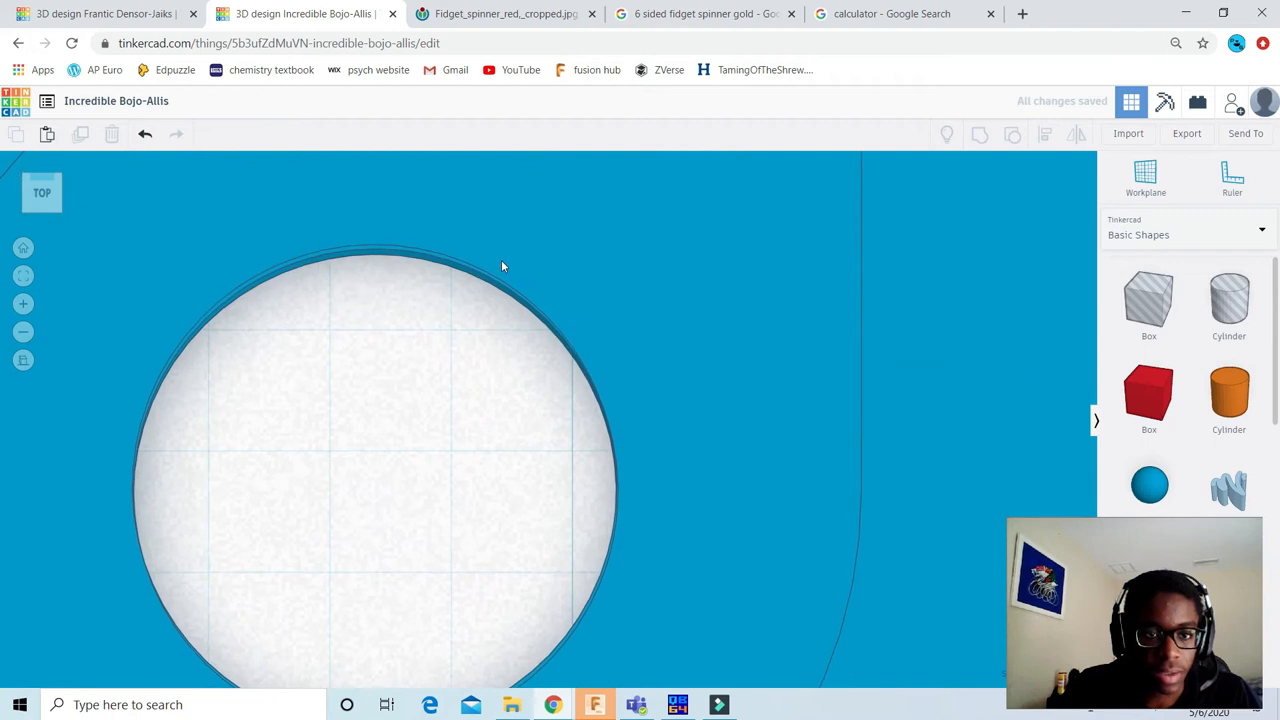
{"action": "left_click", "coordinate": [922, 271]}
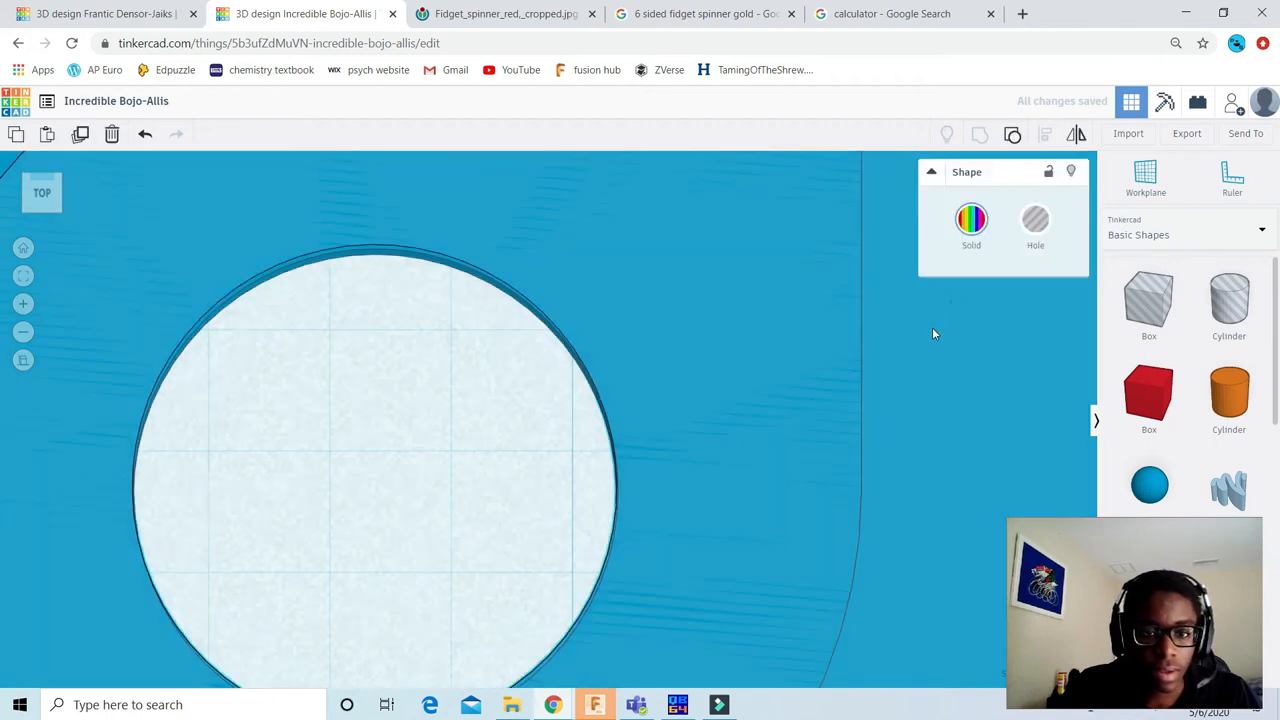
{"action": "scroll", "coordinate": [280, 220], "scroll_direction": "down", "scroll_amount": 3}
{"action": "scroll", "coordinate": [284, 246], "scroll_direction": "down", "scroll_amount": 3}
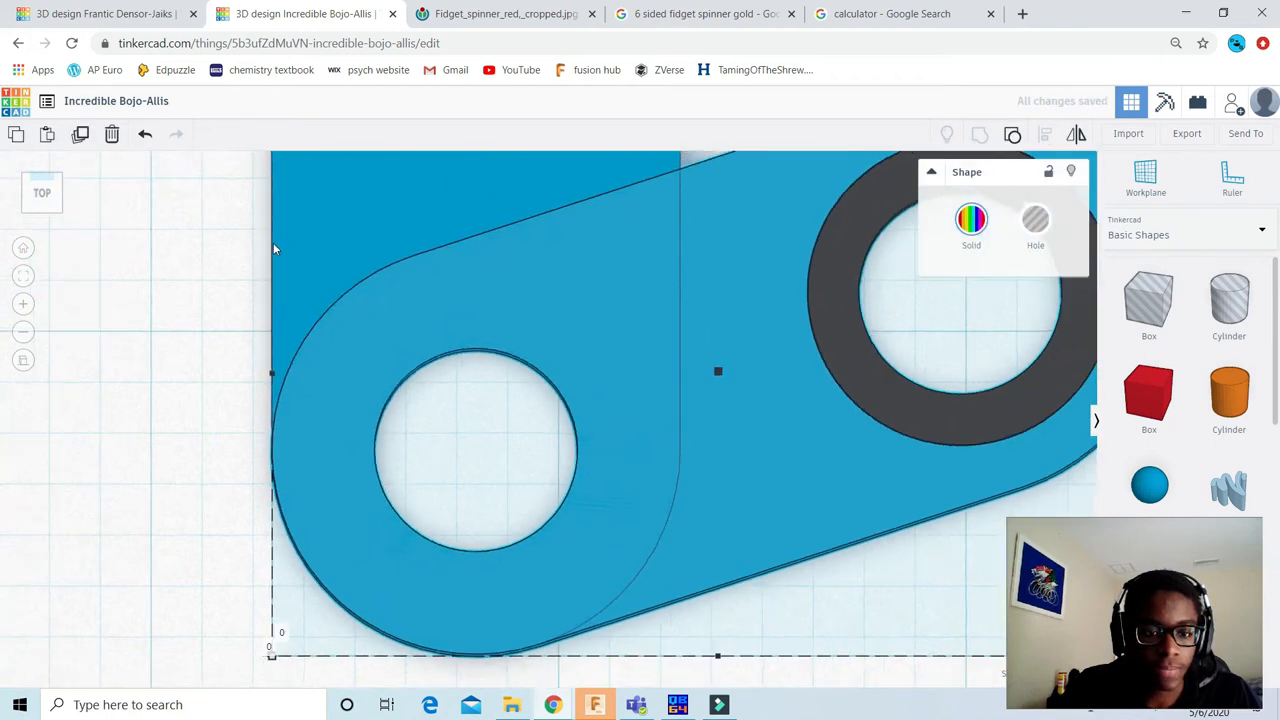
{"action": "left_click", "coordinate": [163, 306]}
{"action": "scroll", "coordinate": [432, 318], "scroll_direction": "down", "scroll_amount": 2}
{"action": "scroll", "coordinate": [432, 320], "scroll_direction": "down", "scroll_amount": 2}
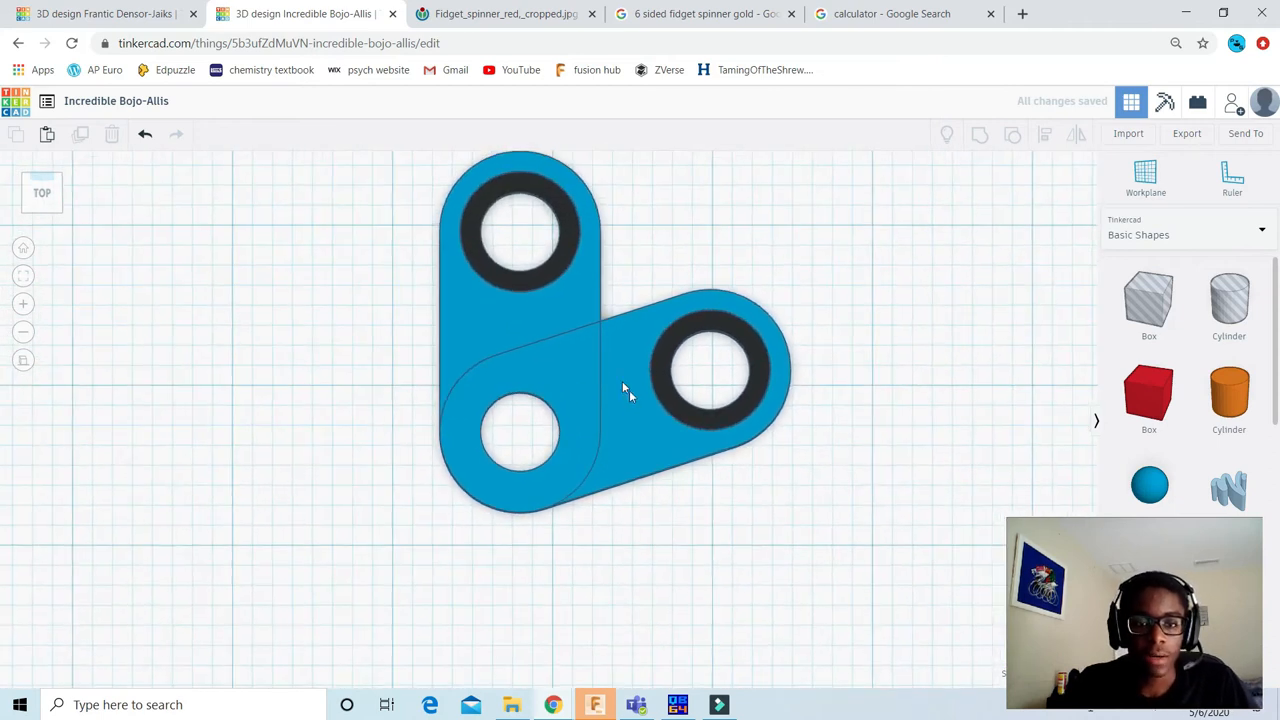
Step: Duplicate the second arm and place the copy below the joined arms
{"action": "left_click", "coordinate": [611, 356]}
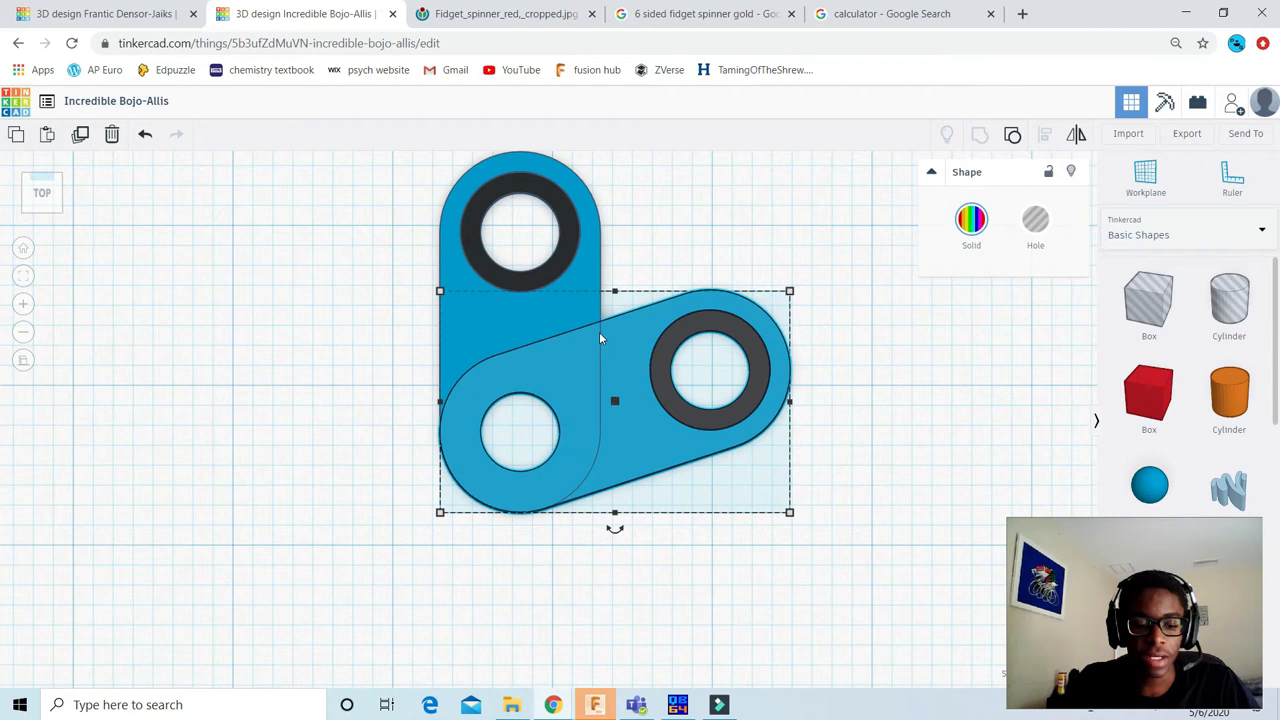
{"action": "key", "text": "ctrl+d"}
{"action": "scroll", "coordinate": [590, 338], "scroll_direction": "down", "scroll_amount": 2}
{"action": "left_click_drag", "start_coordinate": [615, 400], "coordinate": [698, 611]}
{"action": "middle_click_drag", "start_coordinate": [847, 438], "coordinate": [833, 357]}
{"action": "left_click", "coordinate": [832, 357]}
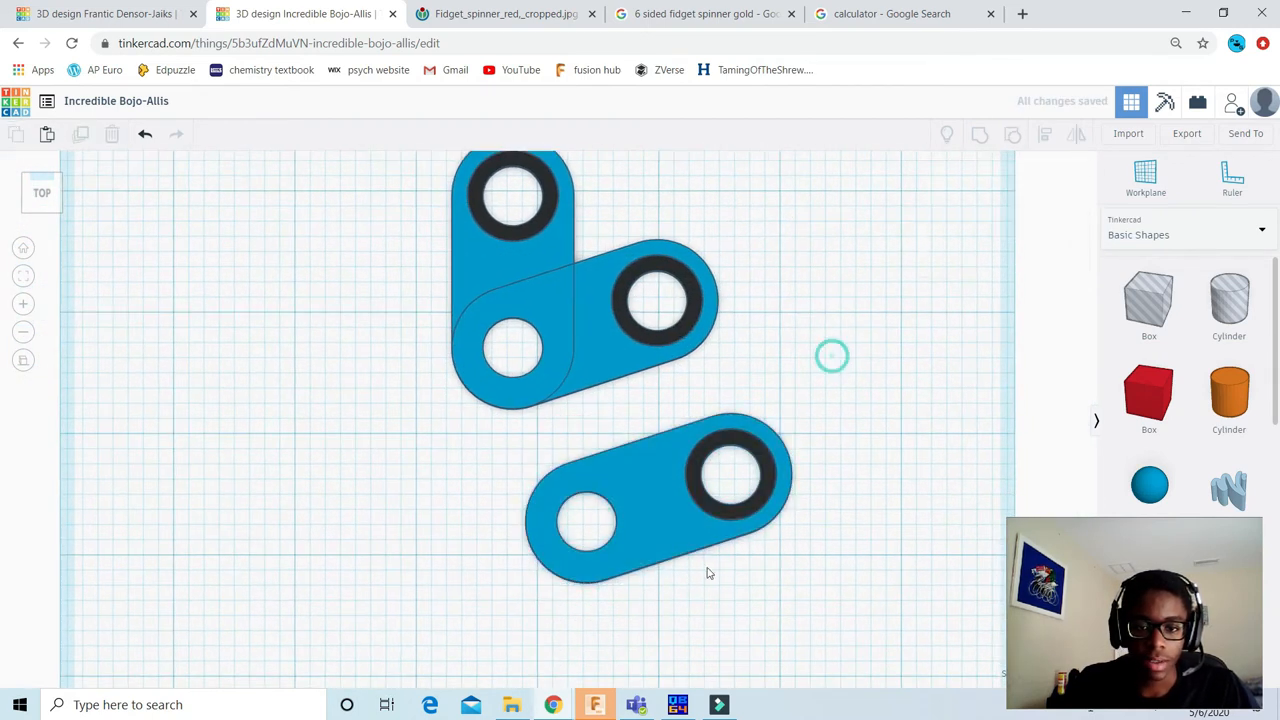
Step: Rotate the third arm below the joined pair 72° clockwise
{"action": "left_click", "coordinate": [634, 514]}
{"action": "scroll", "coordinate": [655, 588], "scroll_direction": "down", "scroll_amount": 1}
{"action": "left_click_drag", "start_coordinate": [638, 566], "coordinate": [636, 695]}
{"action": "left_click", "coordinate": [637, 683]}
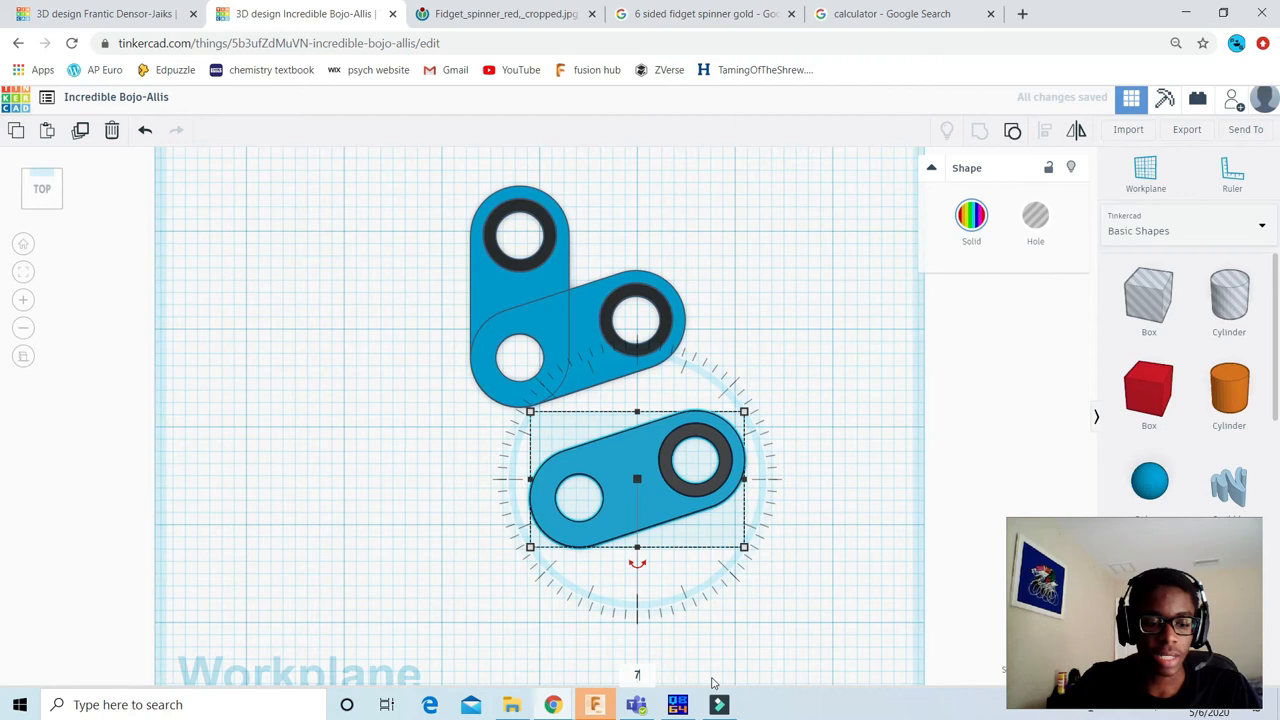
{"action": "type", "text": "72"}
{"action": "key", "text": "Return"}
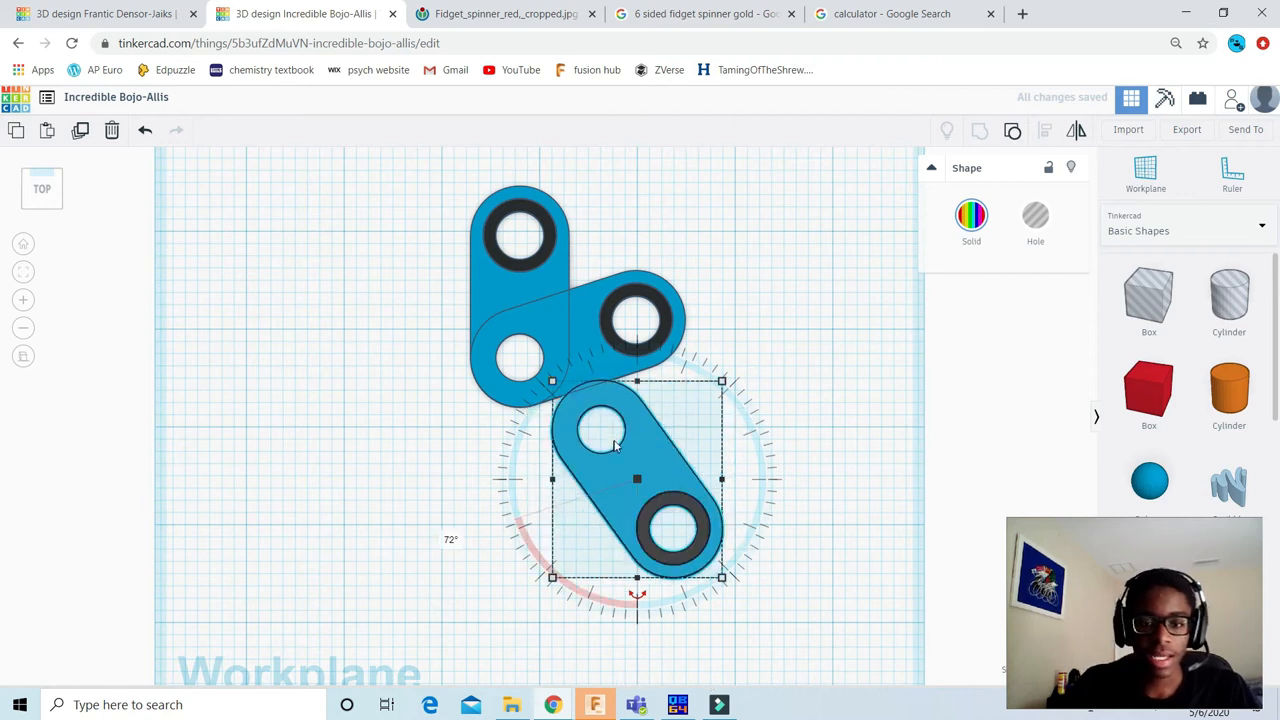
Step: Move the third arm onto the joined arms and align its ringless hole with the shared centre hole
{"action": "left_click_drag", "start_coordinate": [622, 446], "coordinate": [566, 378]}
{"action": "scroll", "coordinate": [533, 352], "scroll_direction": "up", "scroll_amount": 5}
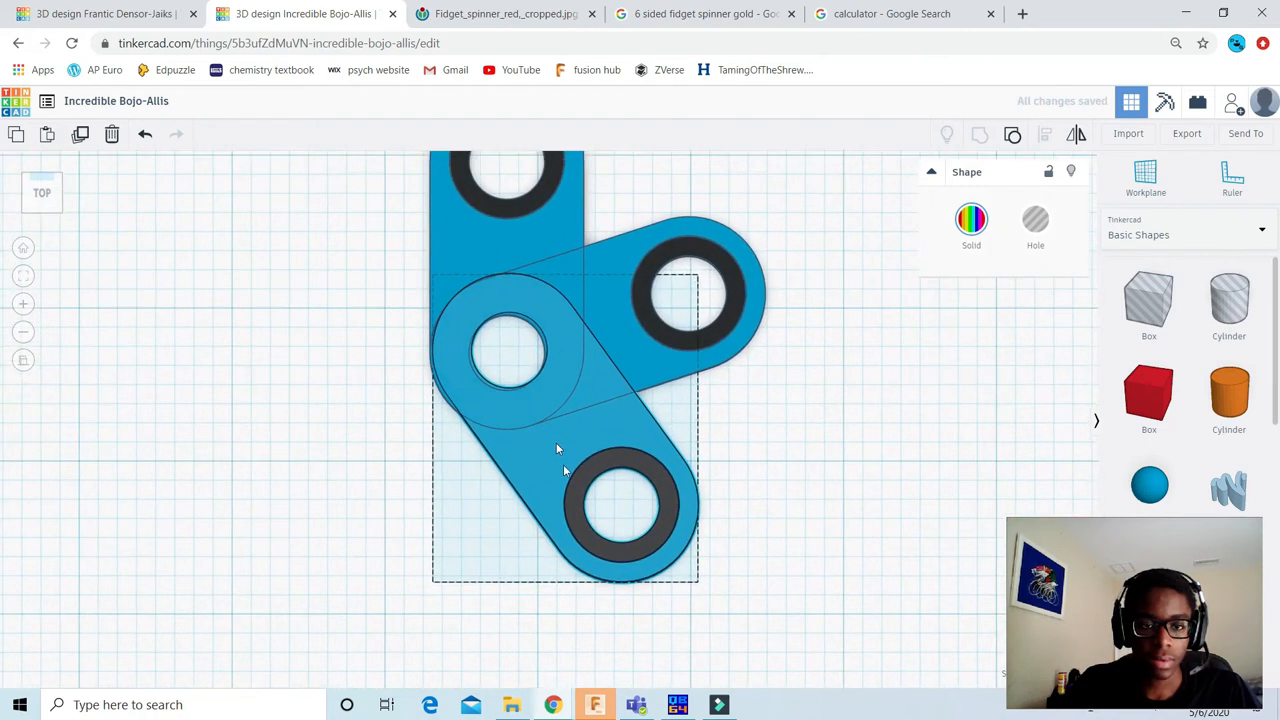
{"action": "scroll", "coordinate": [526, 567], "scroll_direction": "up", "scroll_amount": 2}
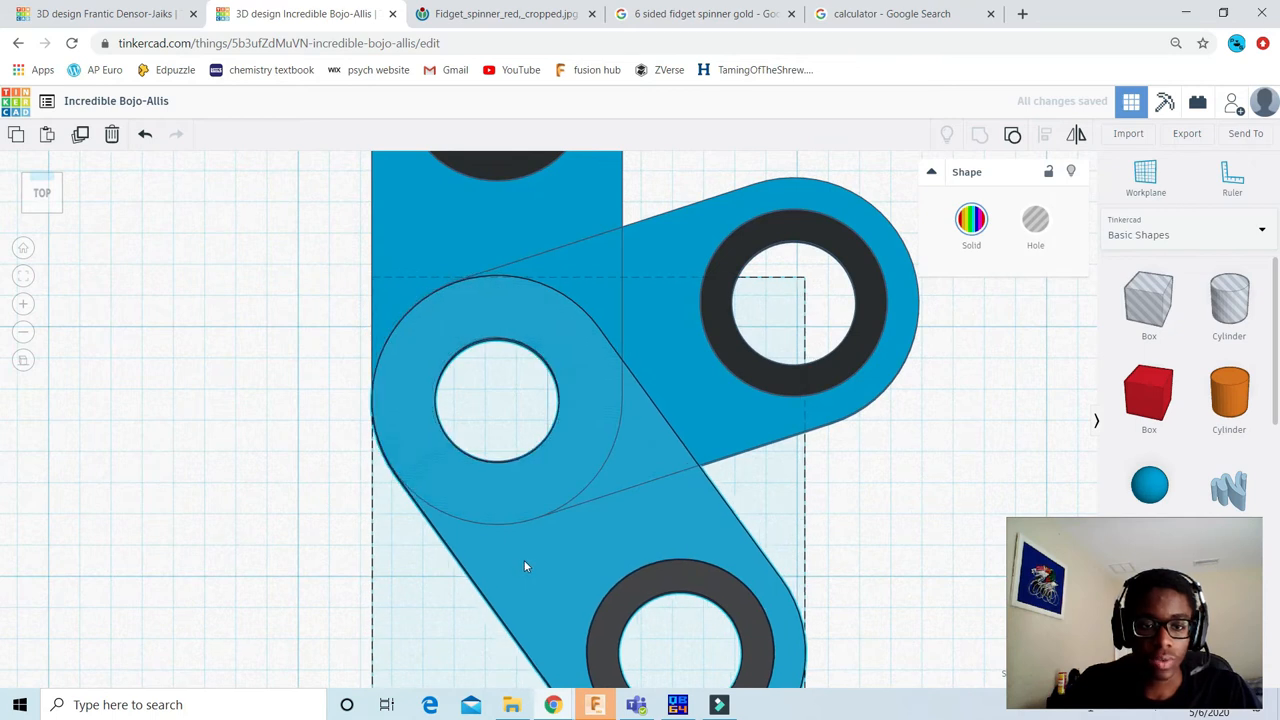
{"action": "left_click", "coordinate": [524, 566]}
{"action": "scroll", "coordinate": [360, 354], "scroll_direction": "up", "scroll_amount": 3}
{"action": "scroll", "coordinate": [357, 348], "scroll_direction": "down", "scroll_amount": 2}
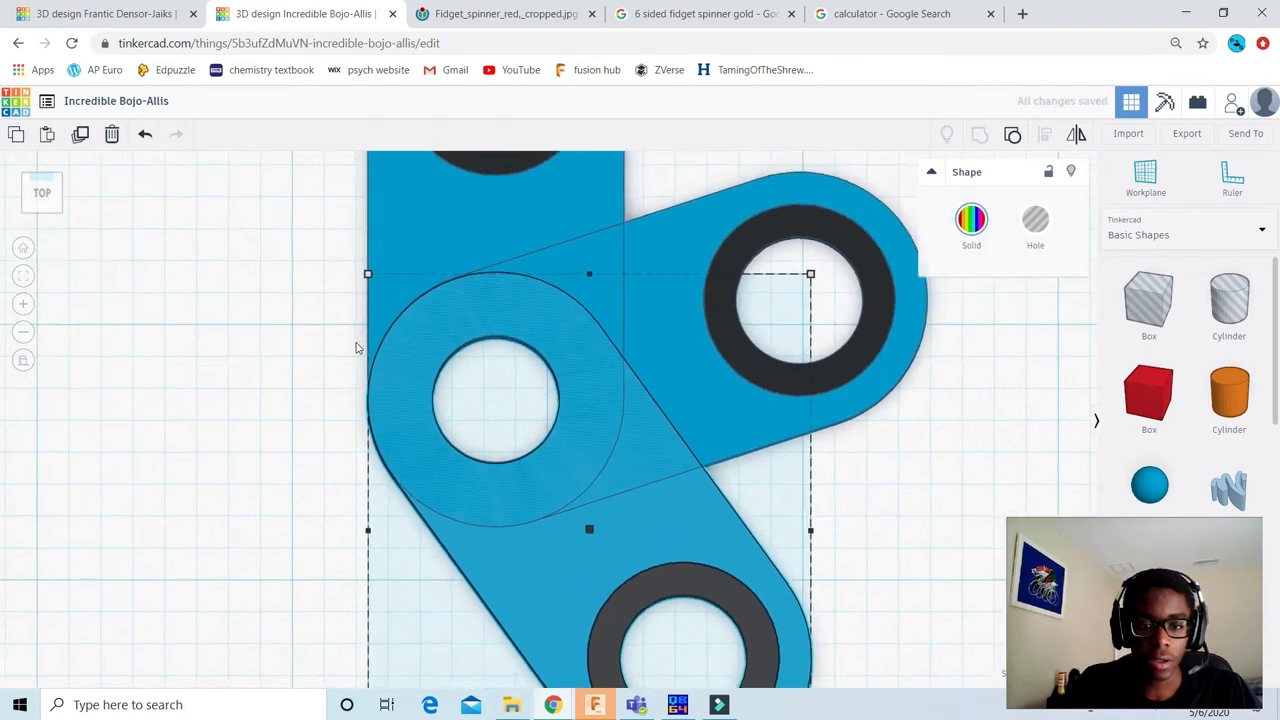
{"action": "scroll", "coordinate": [357, 348], "scroll_direction": "down", "scroll_amount": 1}
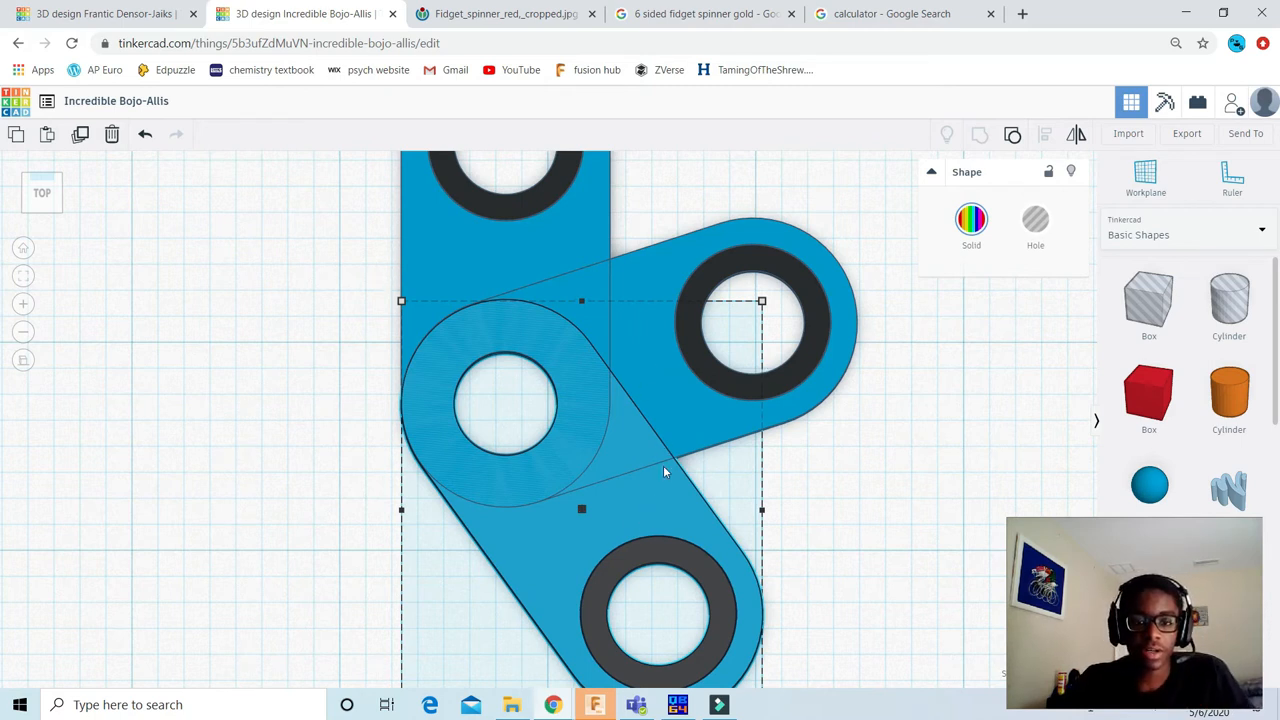
{"action": "scroll", "coordinate": [775, 428], "scroll_direction": "down", "scroll_amount": 2}
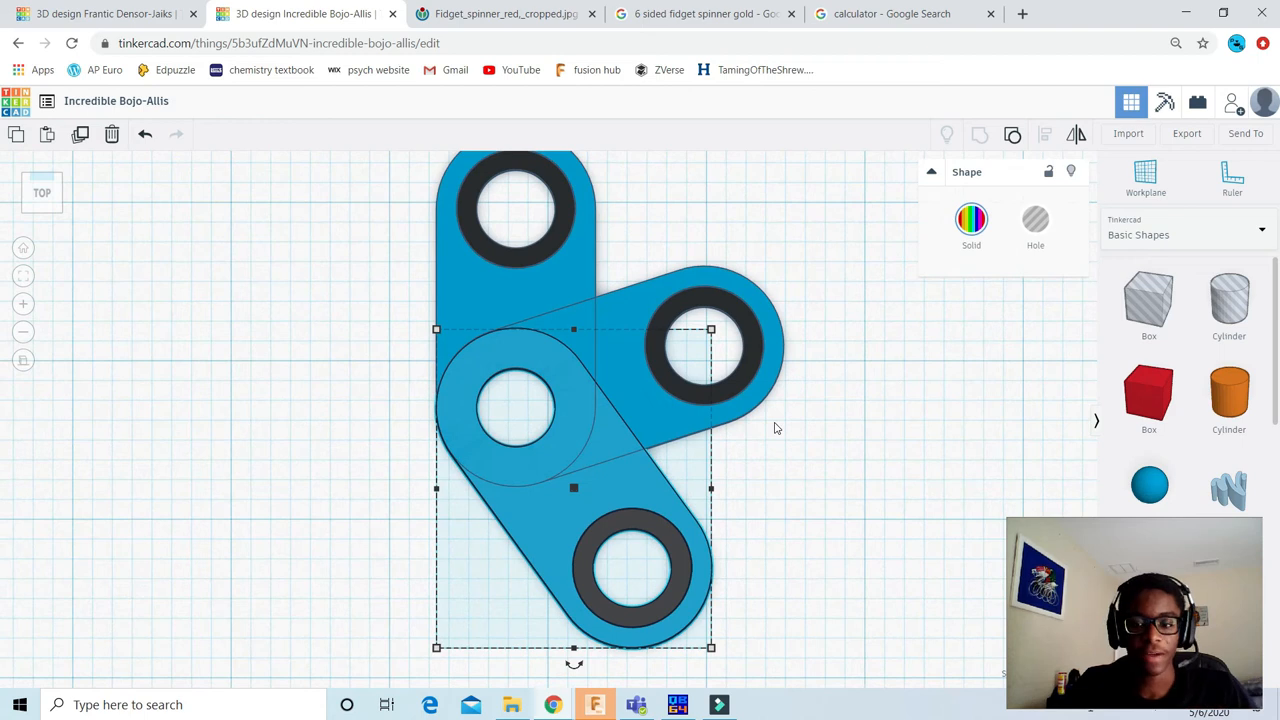
{"action": "scroll", "coordinate": [592, 408], "scroll_direction": "down", "scroll_amount": 2}
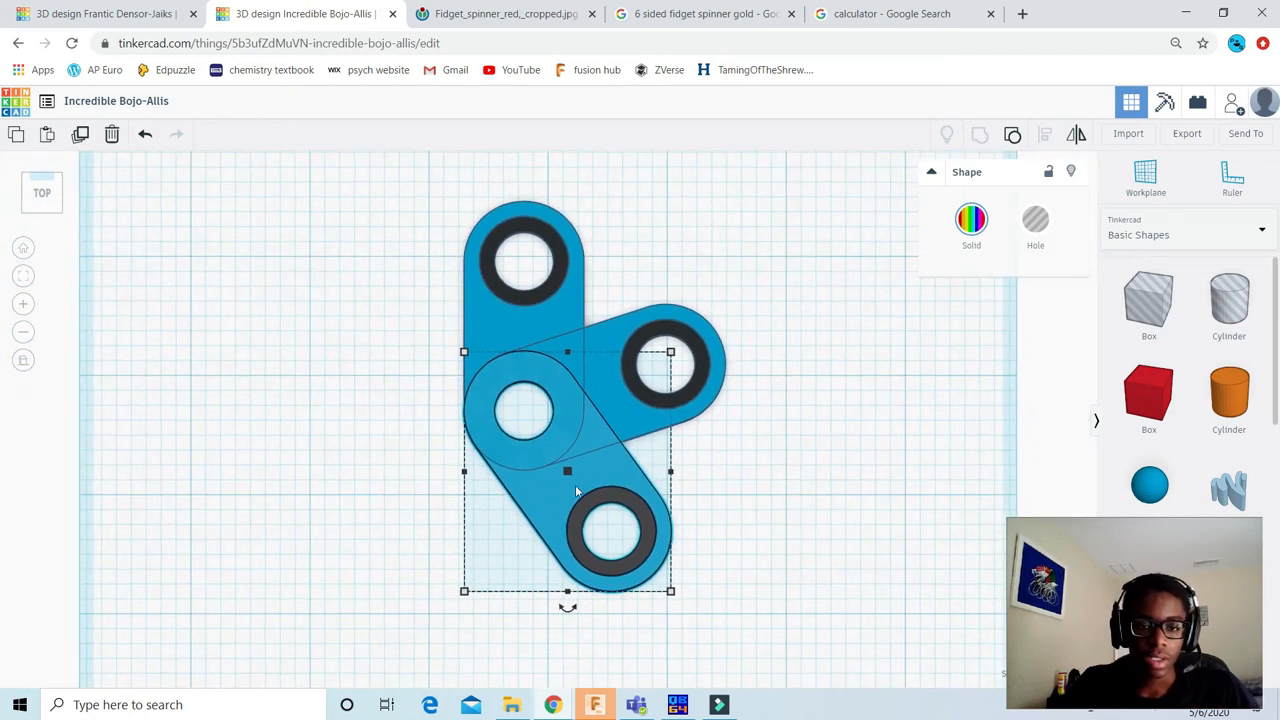
Step: Duplicate the third arm and place the copy to the left of the joined arms
{"action": "middle_click_drag", "start_coordinate": [810, 442], "coordinate": [846, 443]}
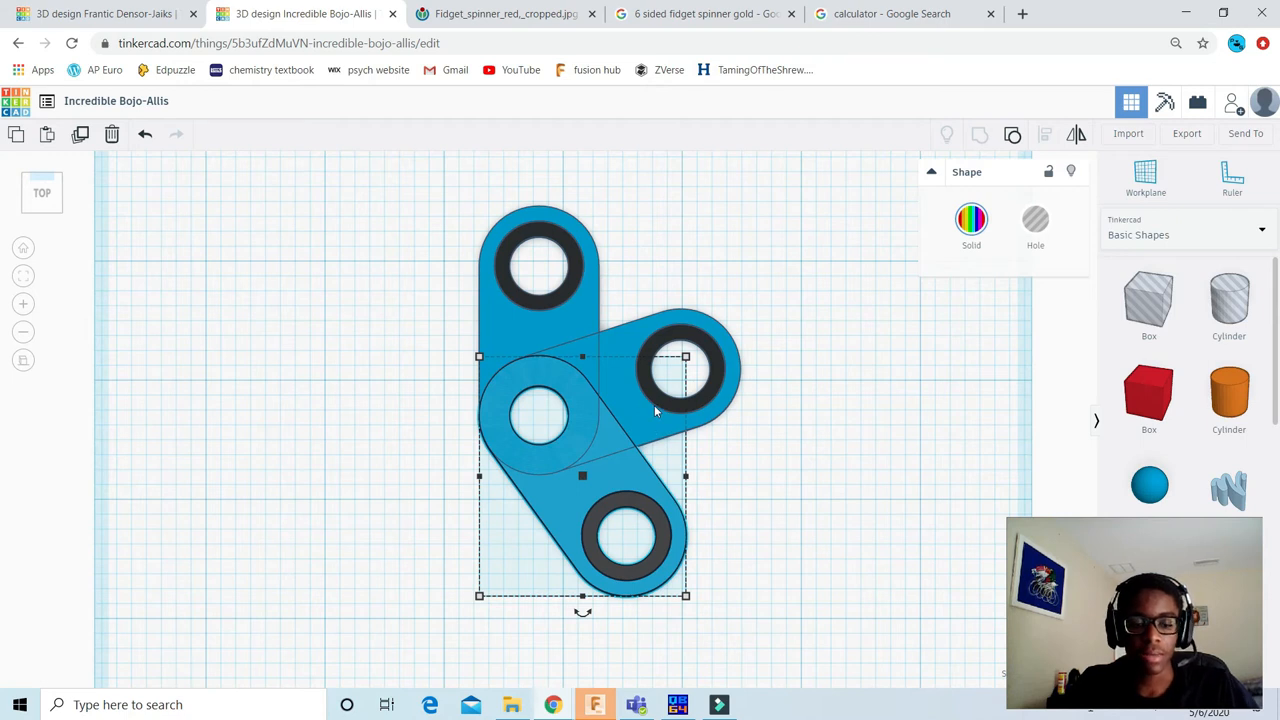
{"action": "left_click_drag", "start_coordinate": [524, 361], "coordinate": [322, 366]}
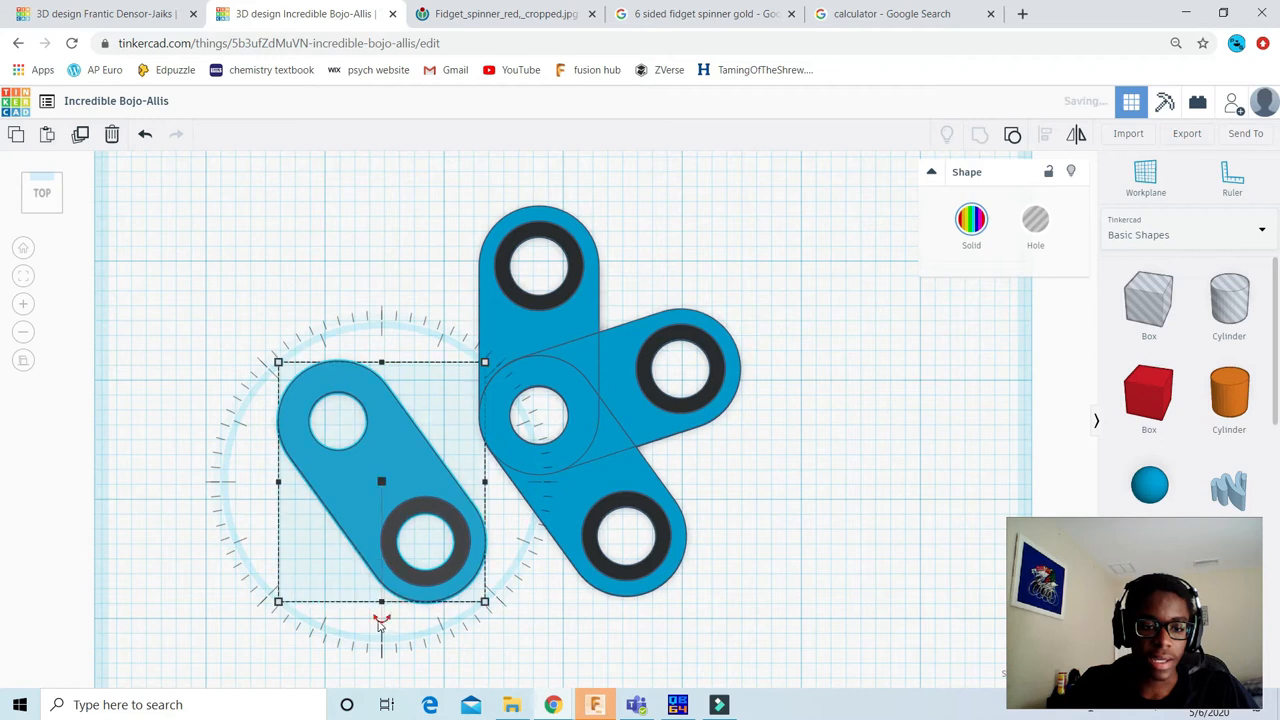
{"action": "middle_click_drag", "start_coordinate": [492, 467], "coordinate": [516, 434]}
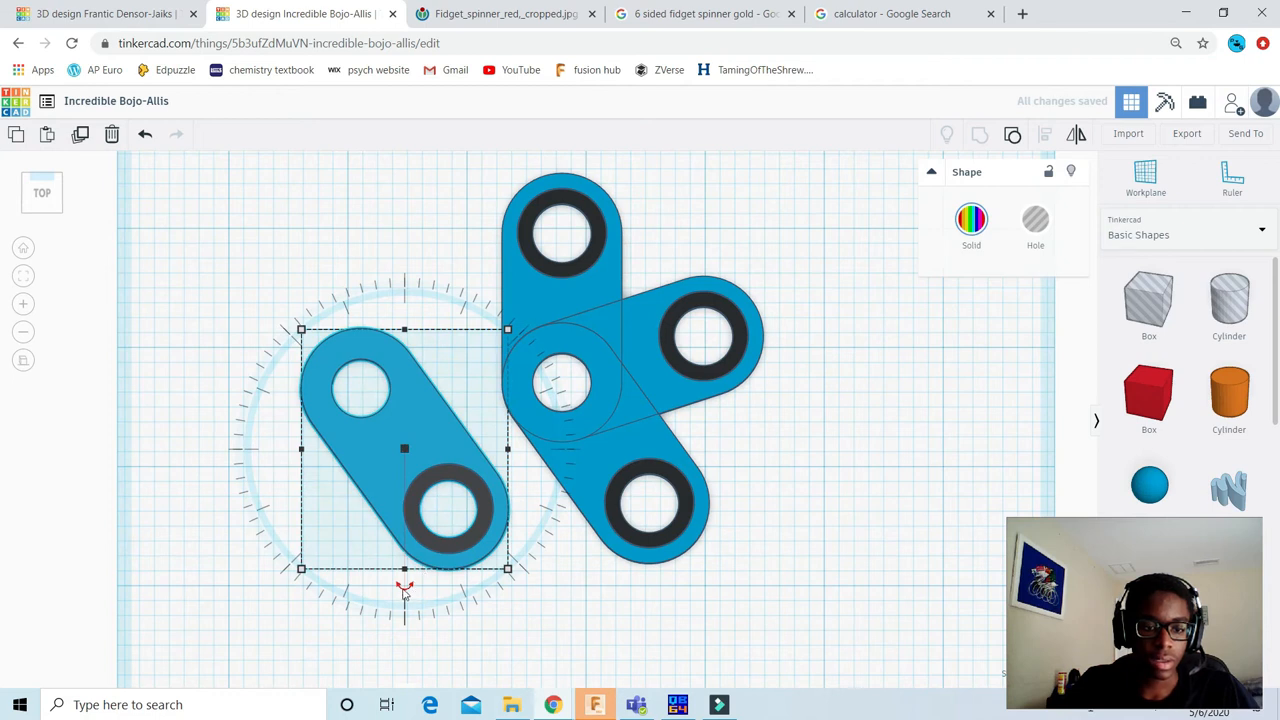
Step: Rotate the fourth arm 72° clockwise so its ringed end points to the lower left
{"action": "middle_click_drag", "start_coordinate": [404, 590], "coordinate": [486, 437]}
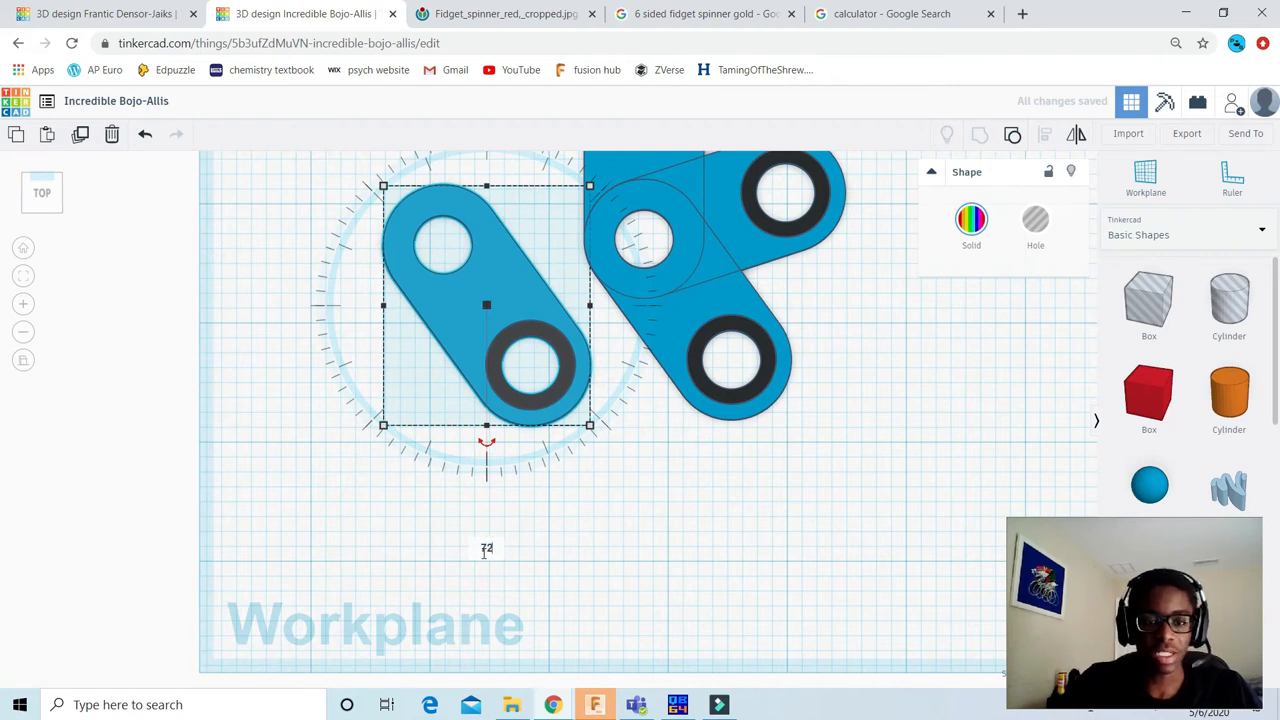
{"action": "key", "text": "Return"}
{"action": "scroll", "coordinate": [538, 250], "scroll_direction": "down", "scroll_amount": 4}
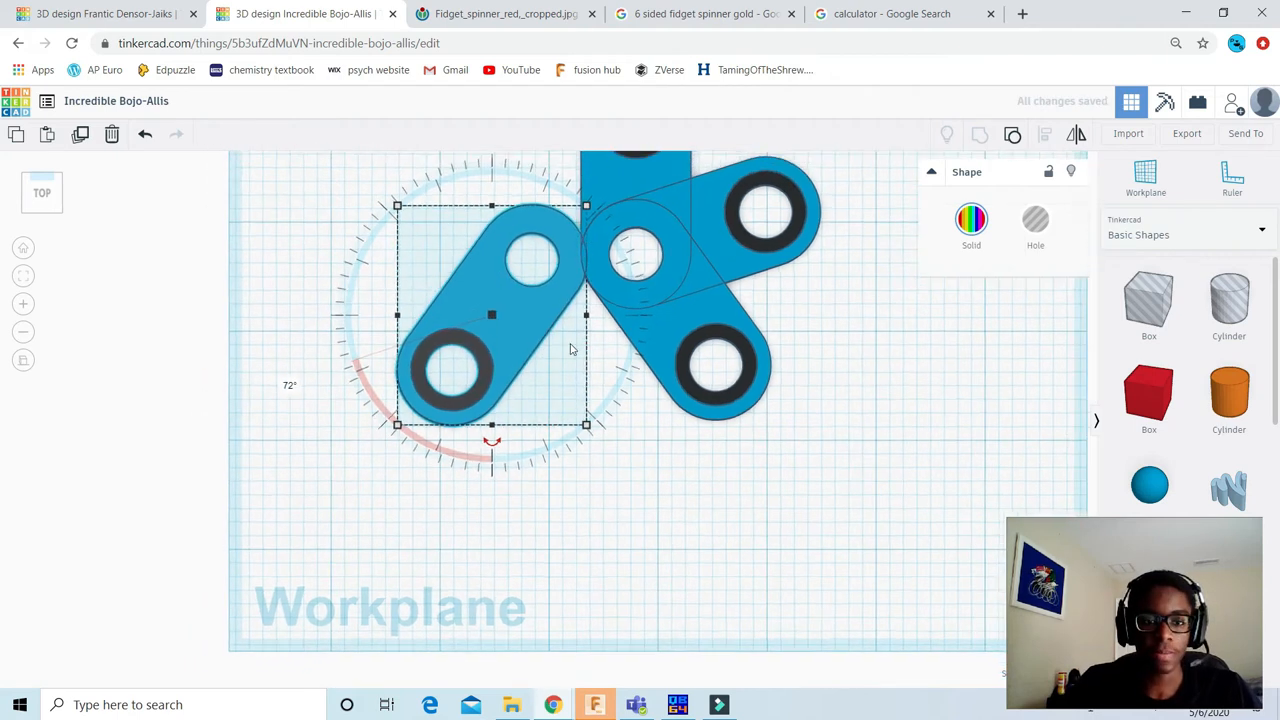
{"action": "left_click", "coordinate": [640, 450]}
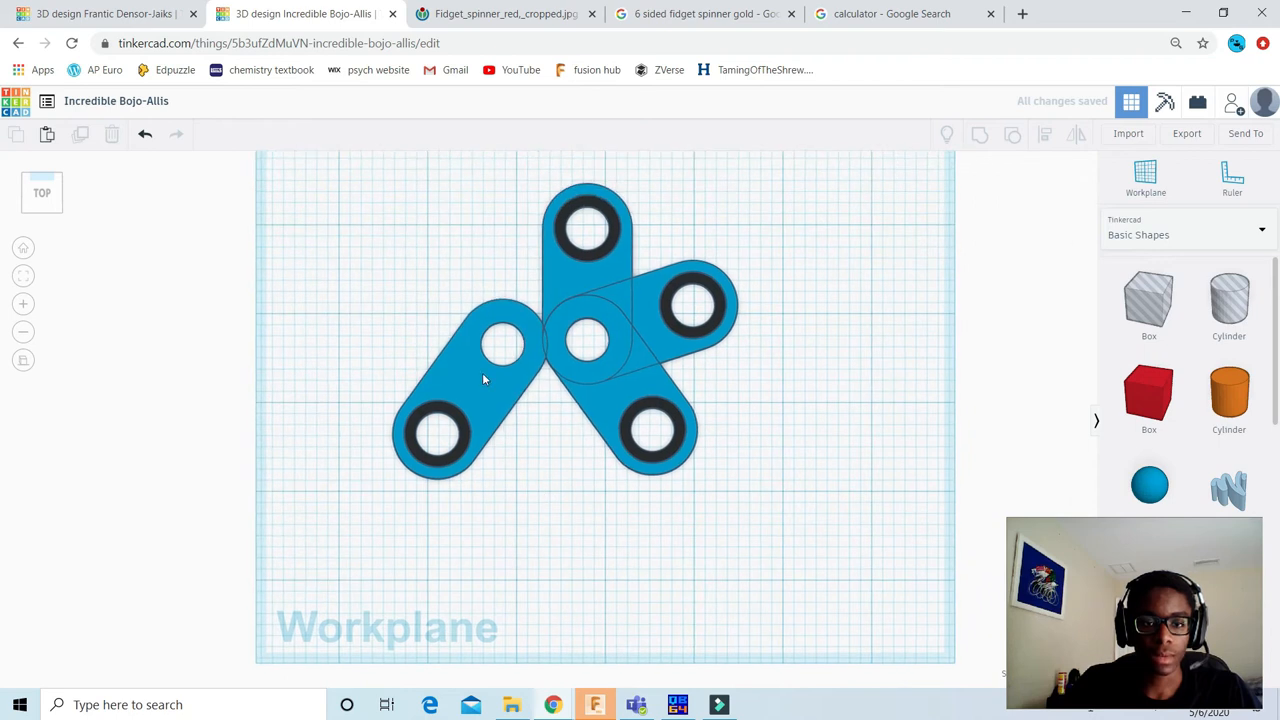
Step: Move the fourth arm onto the spinner and fine-tune it until its ringless hole matches the centre hole
{"action": "scroll", "coordinate": [483, 372], "scroll_direction": "up", "scroll_amount": 2}
{"action": "left_click", "coordinate": [484, 354]}
{"action": "left_click_drag", "start_coordinate": [438, 362], "coordinate": [542, 350]}
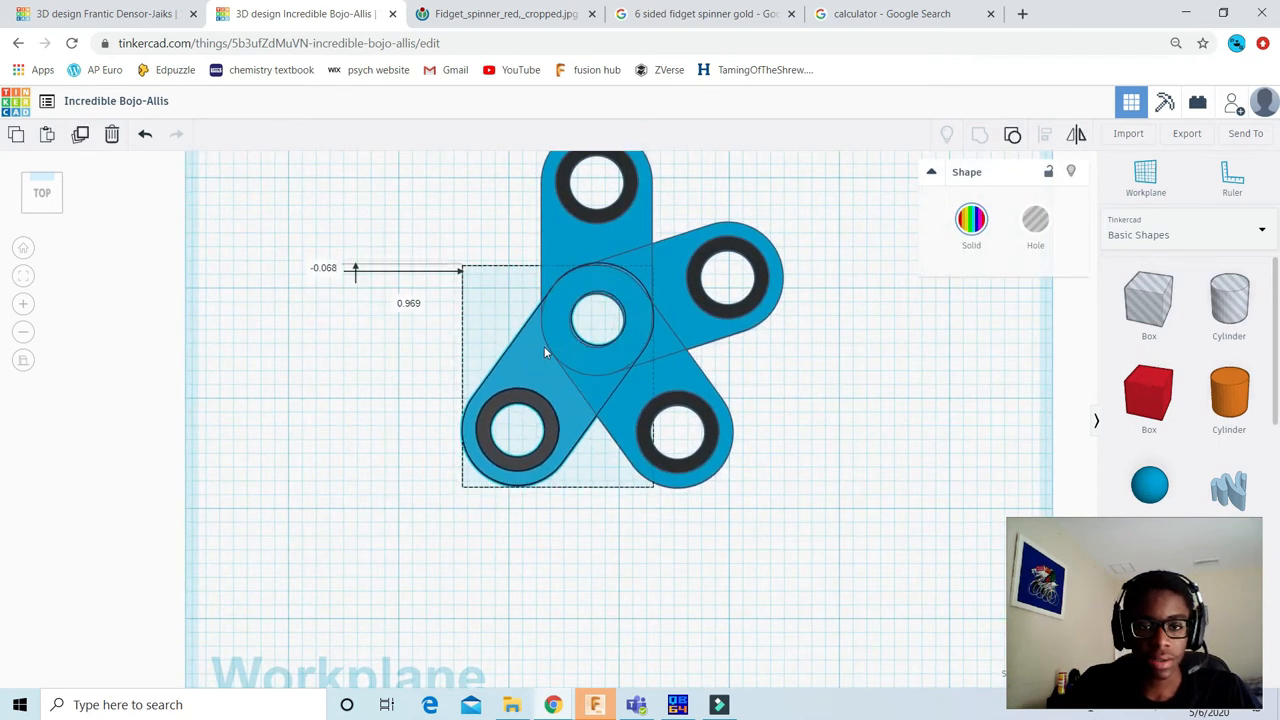
{"action": "scroll", "coordinate": [542, 350], "scroll_direction": "up", "scroll_amount": 1}
{"action": "scroll", "coordinate": [654, 290], "scroll_direction": "up", "scroll_amount": 5}
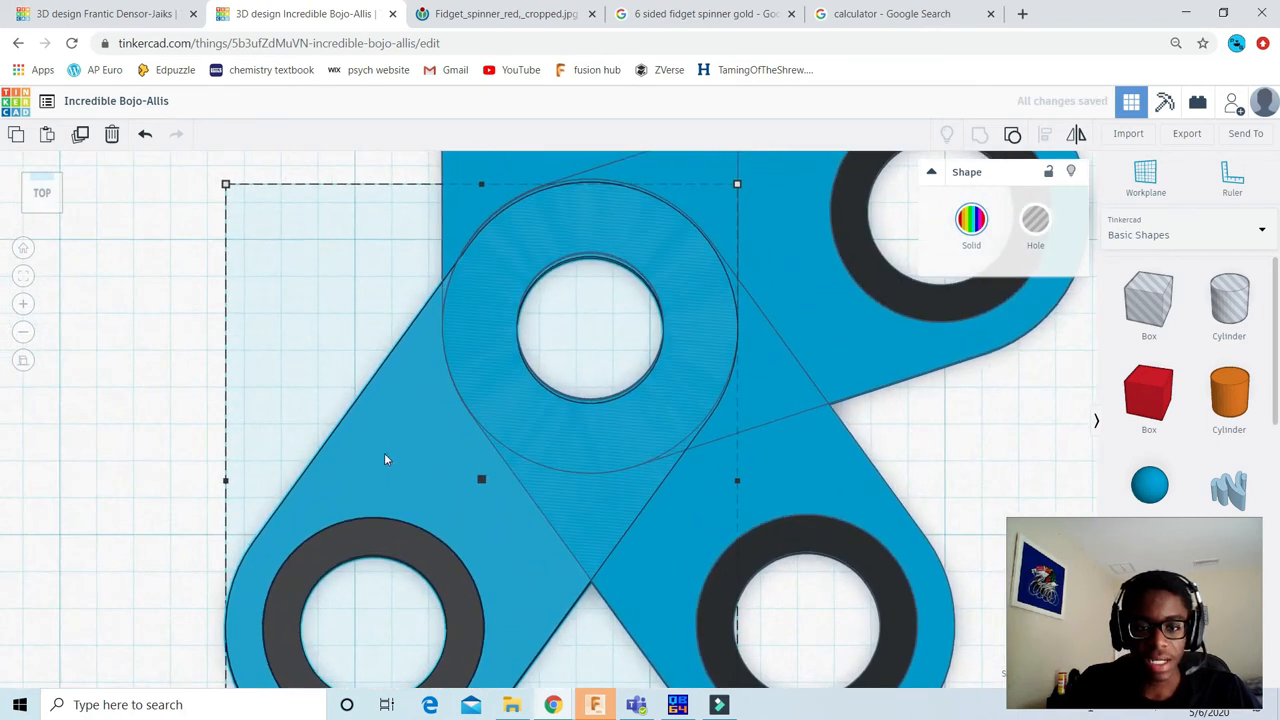
{"action": "left_click_drag", "start_coordinate": [387, 451], "coordinate": [383, 456]}
{"action": "scroll", "coordinate": [254, 366], "scroll_direction": "down", "scroll_amount": 4}
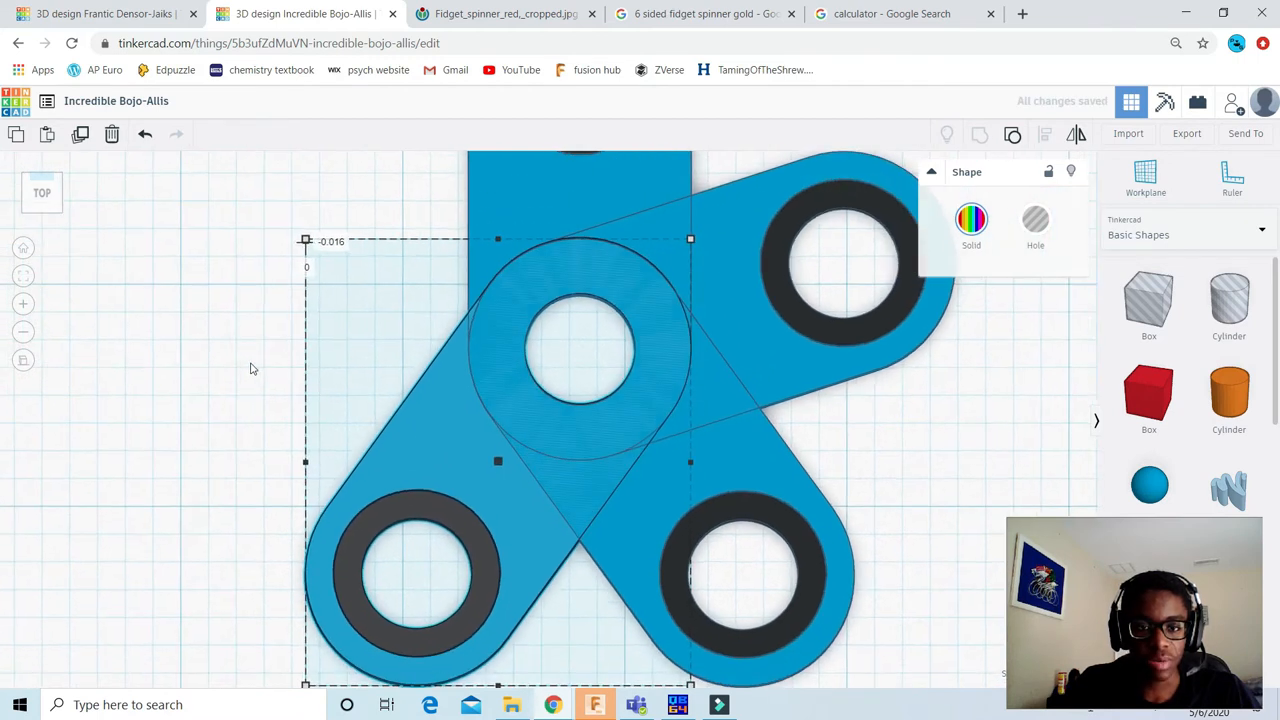
{"action": "scroll", "coordinate": [378, 366], "scroll_direction": "down", "scroll_amount": 2}
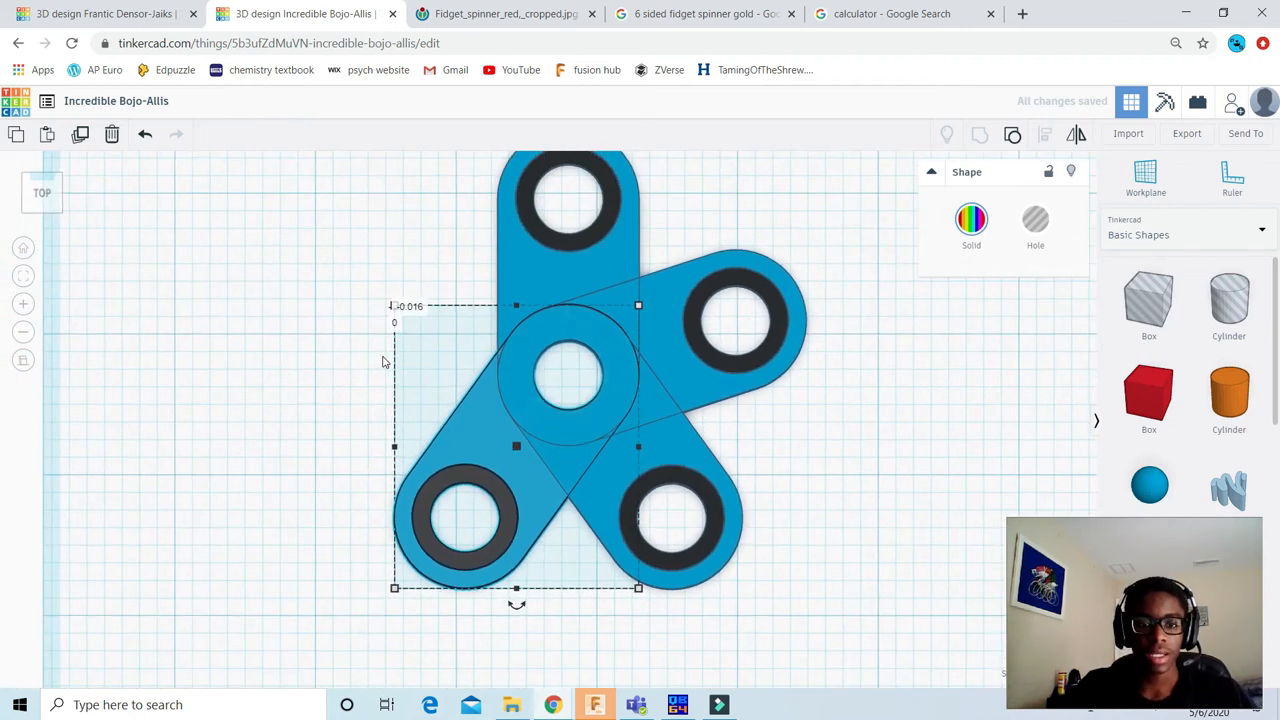
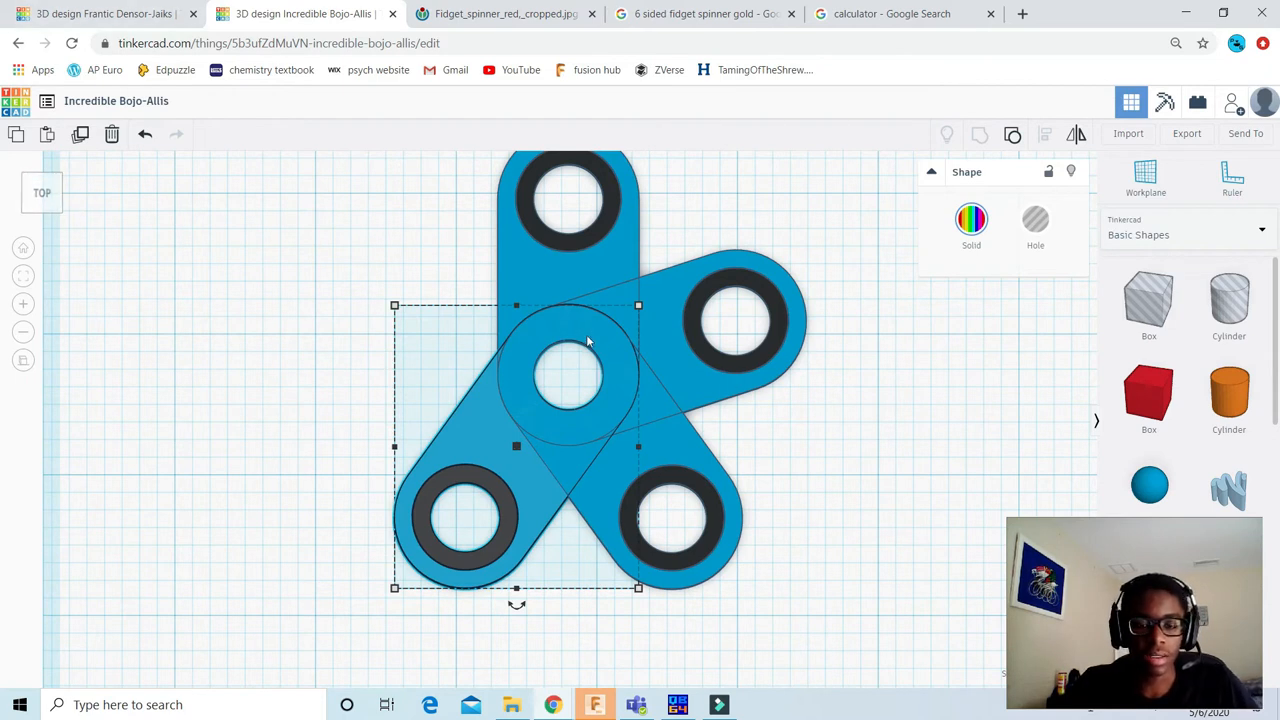
Step: Duplicate the fourth arm and place the copy to the left of the joined arms
{"action": "scroll", "coordinate": [581, 330], "scroll_direction": "down", "scroll_amount": 1}
{"action": "scroll", "coordinate": [750, 432], "scroll_direction": "down", "scroll_amount": 2}
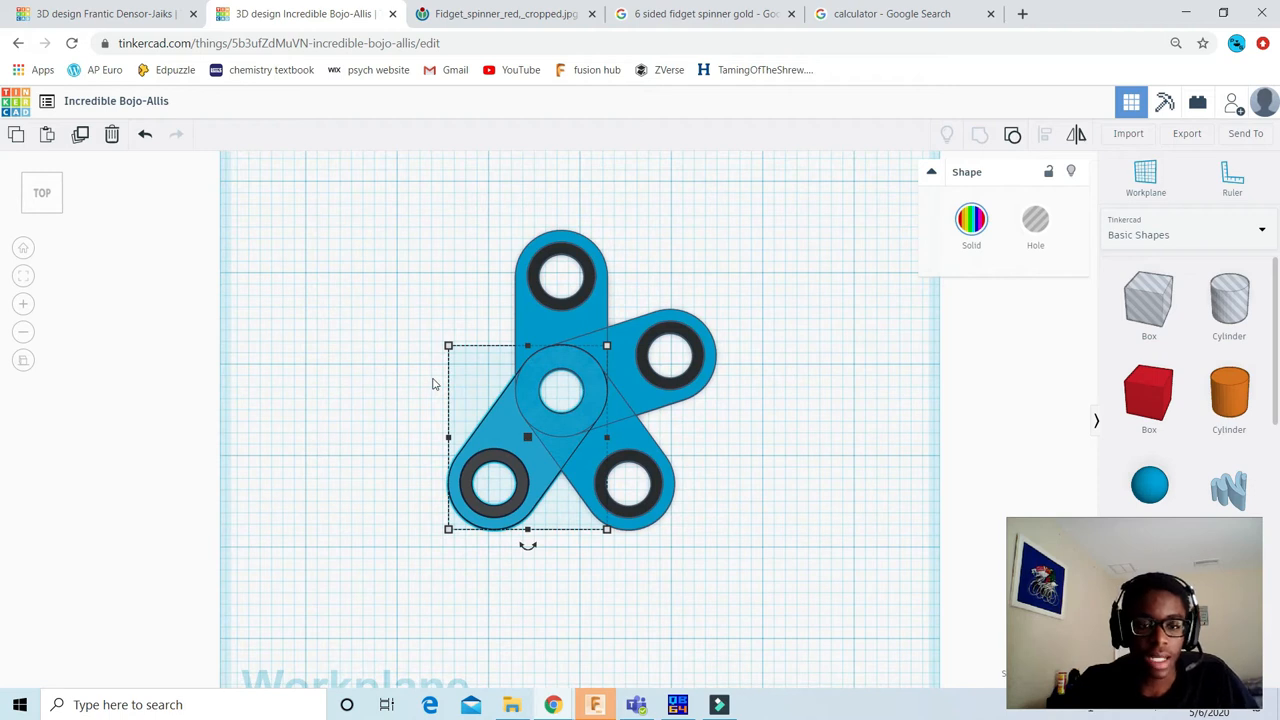
{"action": "left_click_drag", "start_coordinate": [500, 428], "coordinate": [359, 366]}
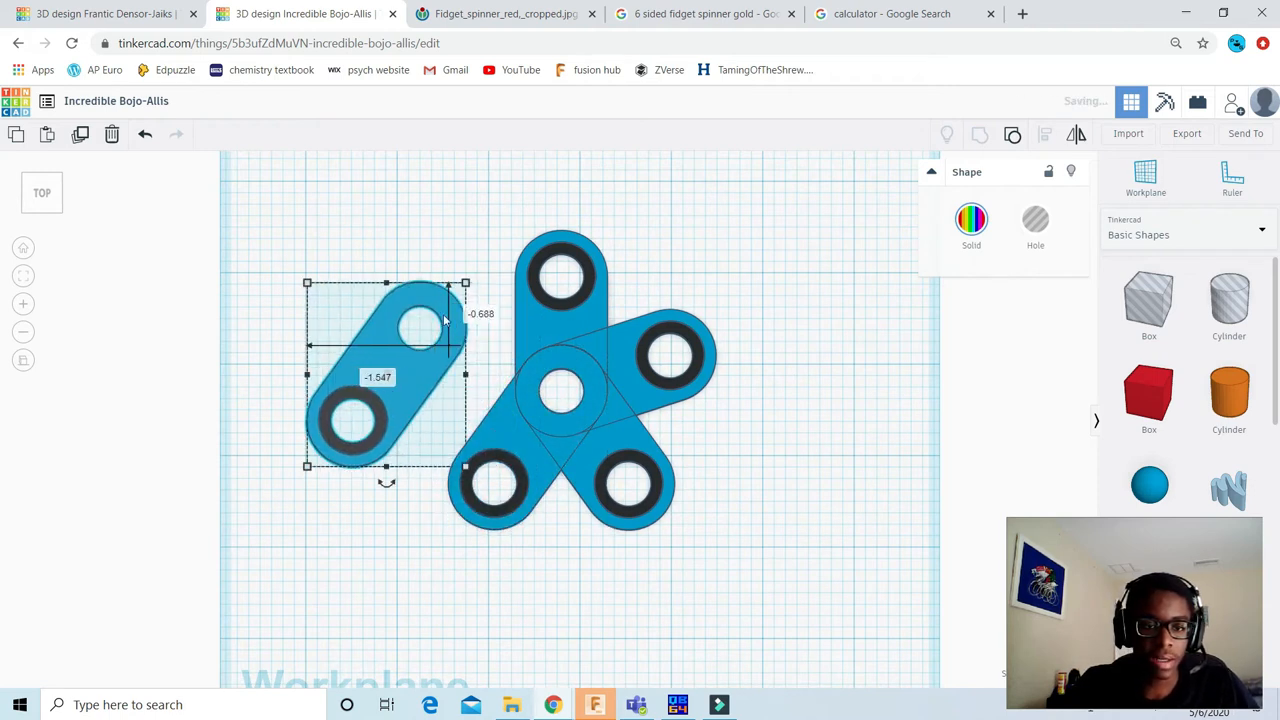
Step: Rotate the fifth arm 72° clockwise so its ringed end points to the upper left
{"action": "left_click", "coordinate": [387, 562]}
{"action": "type", "text": "72"}
{"action": "key", "text": "Return"}
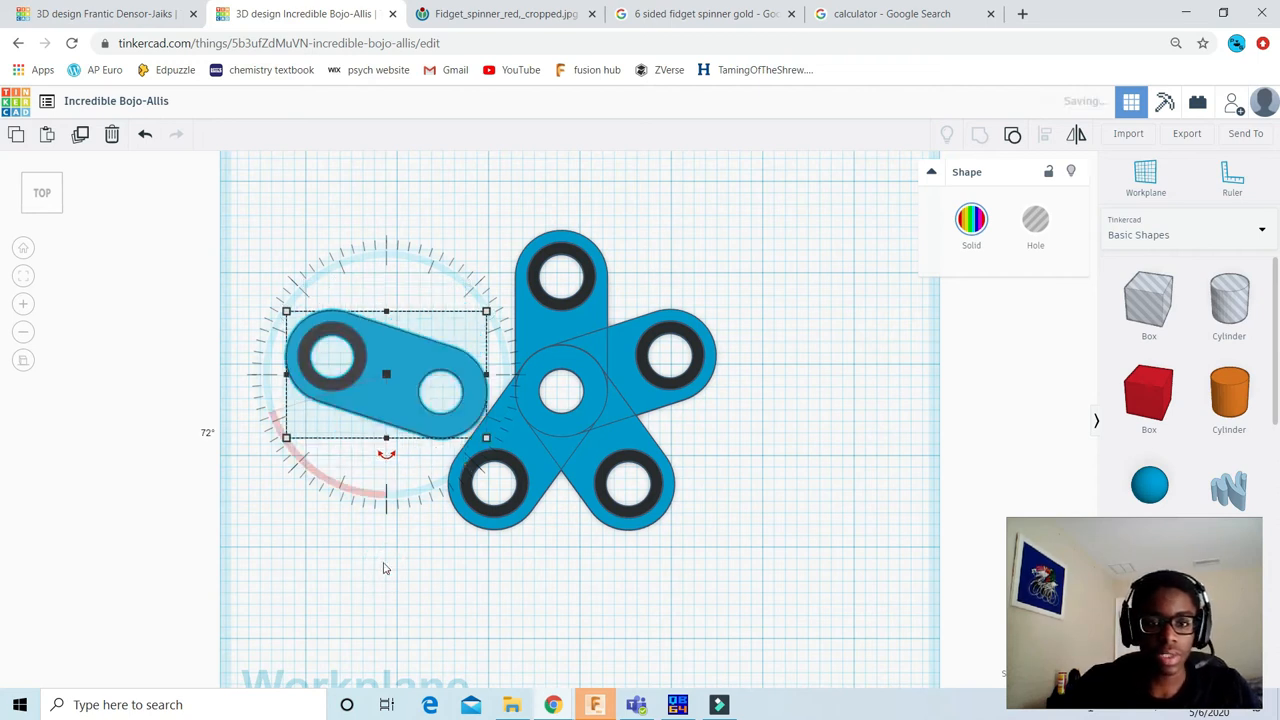
{"action": "left_click", "coordinate": [443, 596]}
Step: Move the fifth arm onto the spinner and nudge it until its ringless hole matches the shared centre hole
{"action": "left_click", "coordinate": [419, 392]}
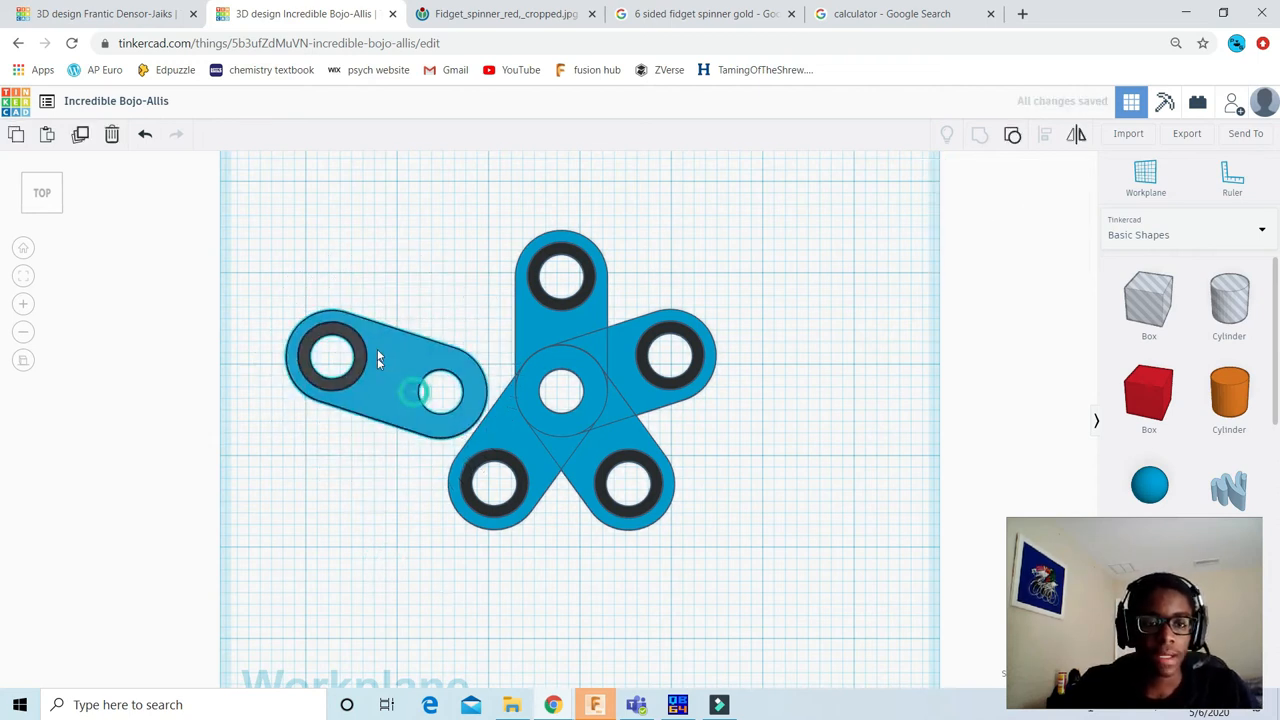
{"action": "scroll", "coordinate": [318, 324], "scroll_direction": "up", "scroll_amount": 5}
{"action": "left_click", "coordinate": [218, 255]}
{"action": "left_click_drag", "start_coordinate": [266, 257], "coordinate": [487, 260]}
{"action": "scroll", "coordinate": [639, 378], "scroll_direction": "up", "scroll_amount": 7}
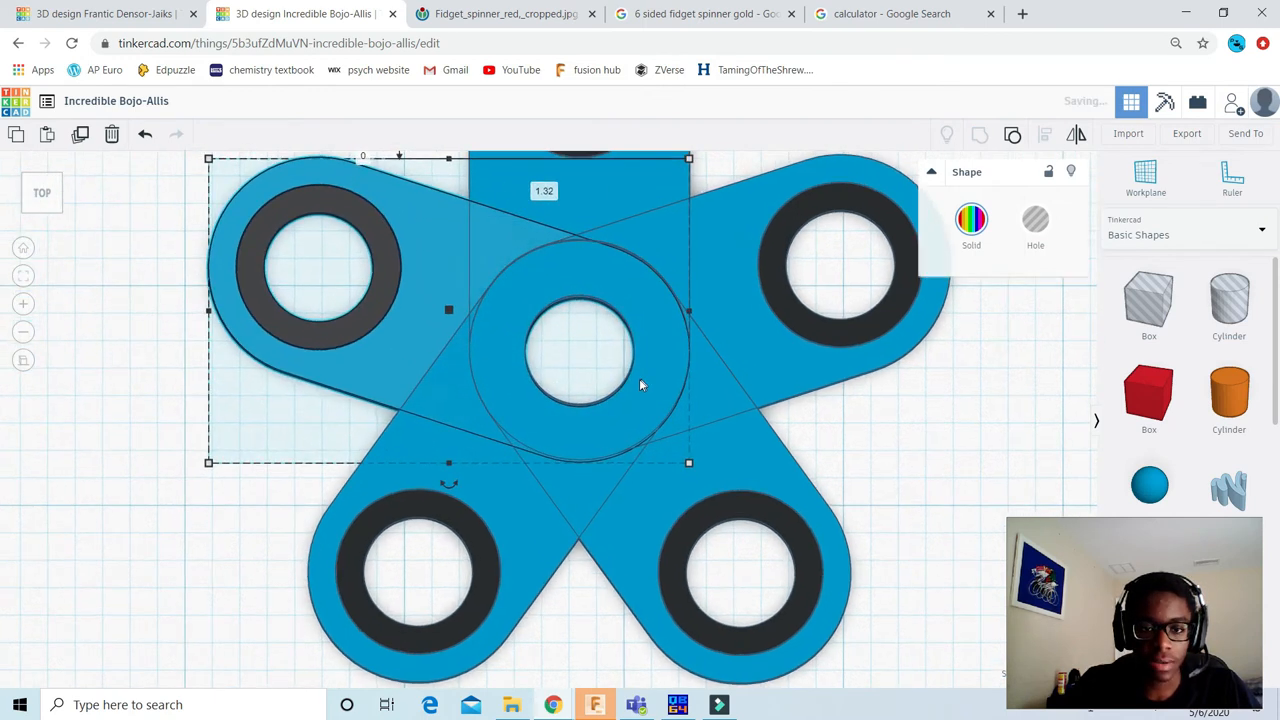
{"action": "key", "text": "Up"}
{"action": "key", "text": "Up"}
{"action": "key", "text": "Down"}
{"action": "middle_click_drag", "start_coordinate": [677, 477], "coordinate": [668, 550]}
{"action": "scroll", "coordinate": [551, 291], "scroll_direction": "down", "scroll_amount": 2}
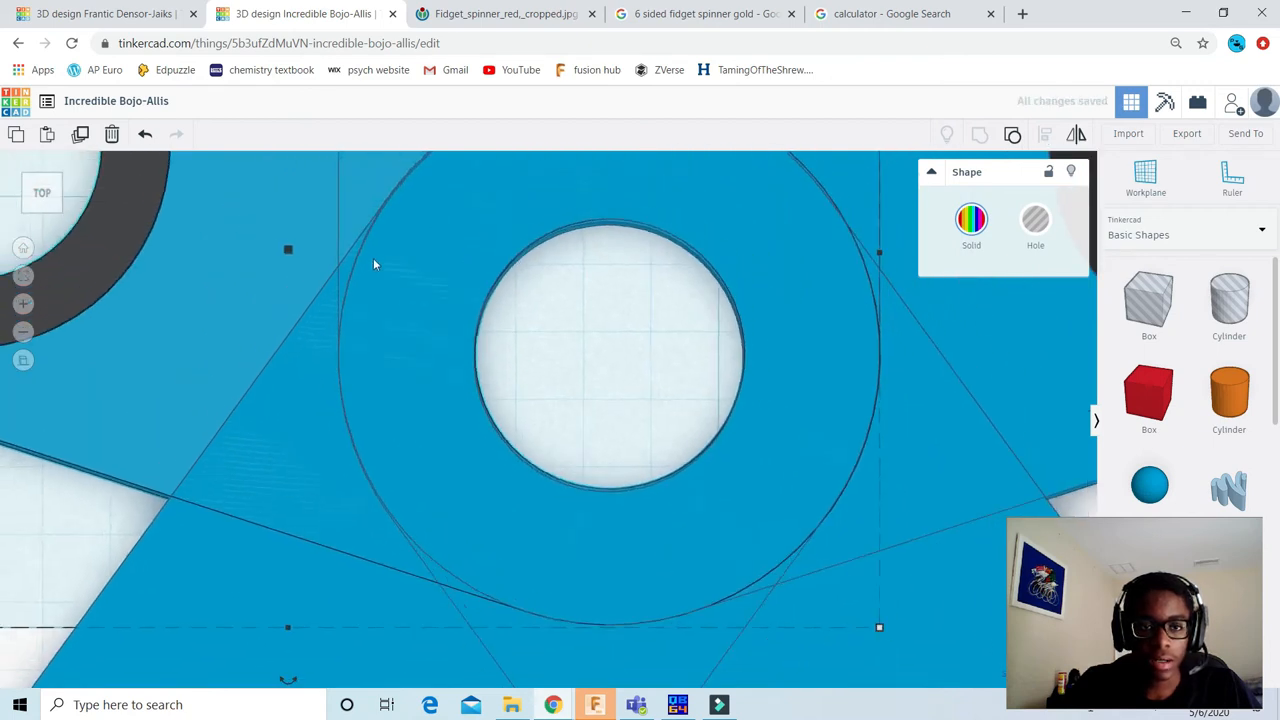
{"action": "left_click", "coordinate": [617, 315]}
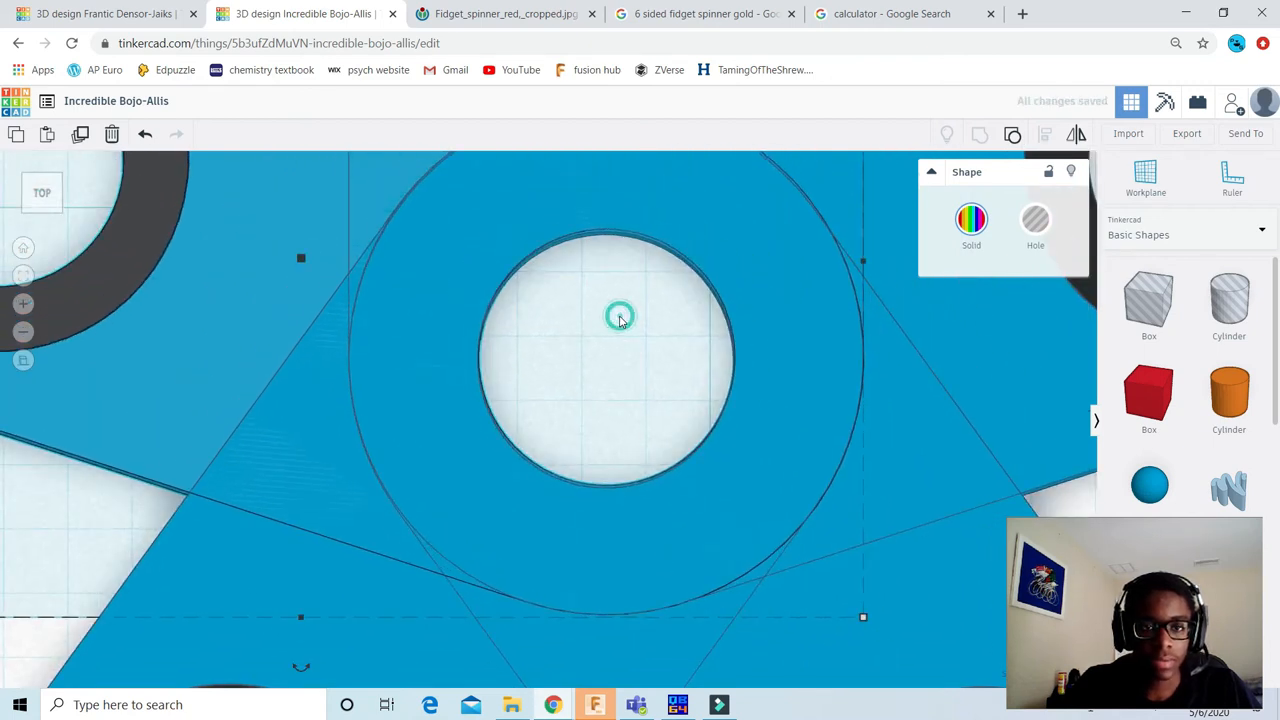
{"action": "scroll", "coordinate": [597, 315], "scroll_direction": "down", "scroll_amount": 6}
{"action": "scroll", "coordinate": [594, 310], "scroll_direction": "down", "scroll_amount": 3}
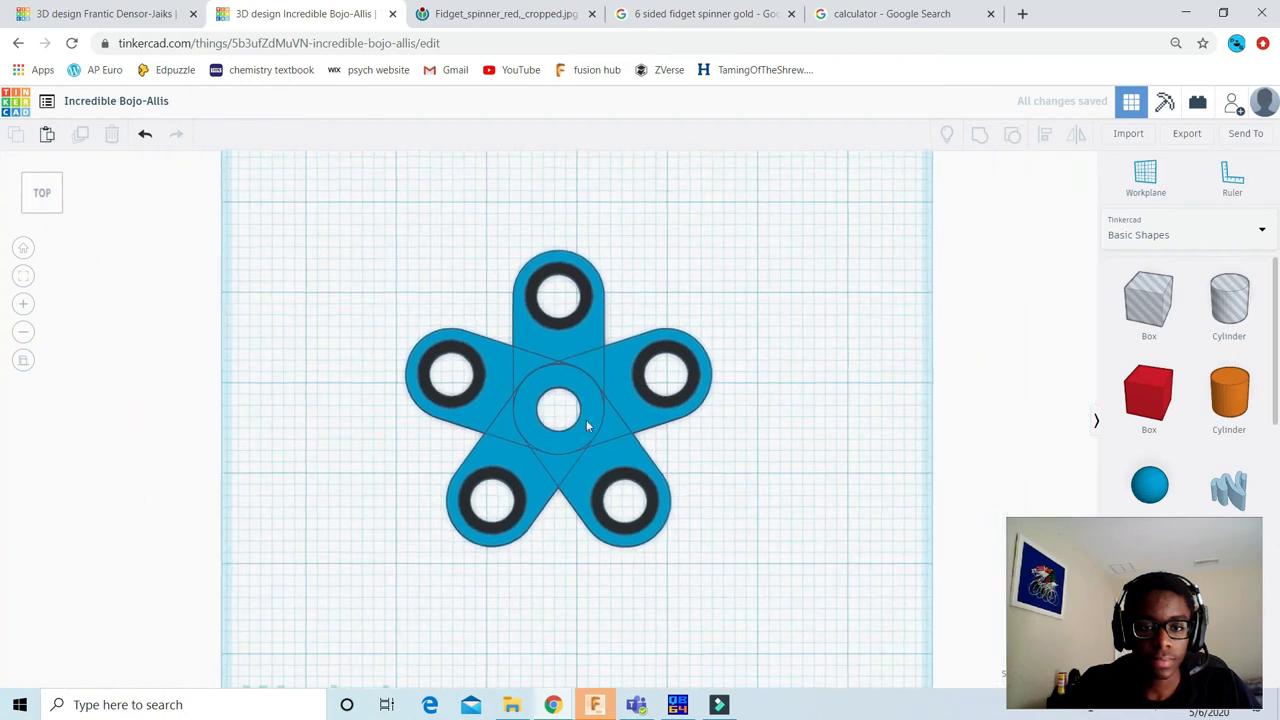
Step: Group all five arms into a single spinner shape
{"action": "scroll", "coordinate": [463, 294], "scroll_direction": "down", "scroll_amount": 3}
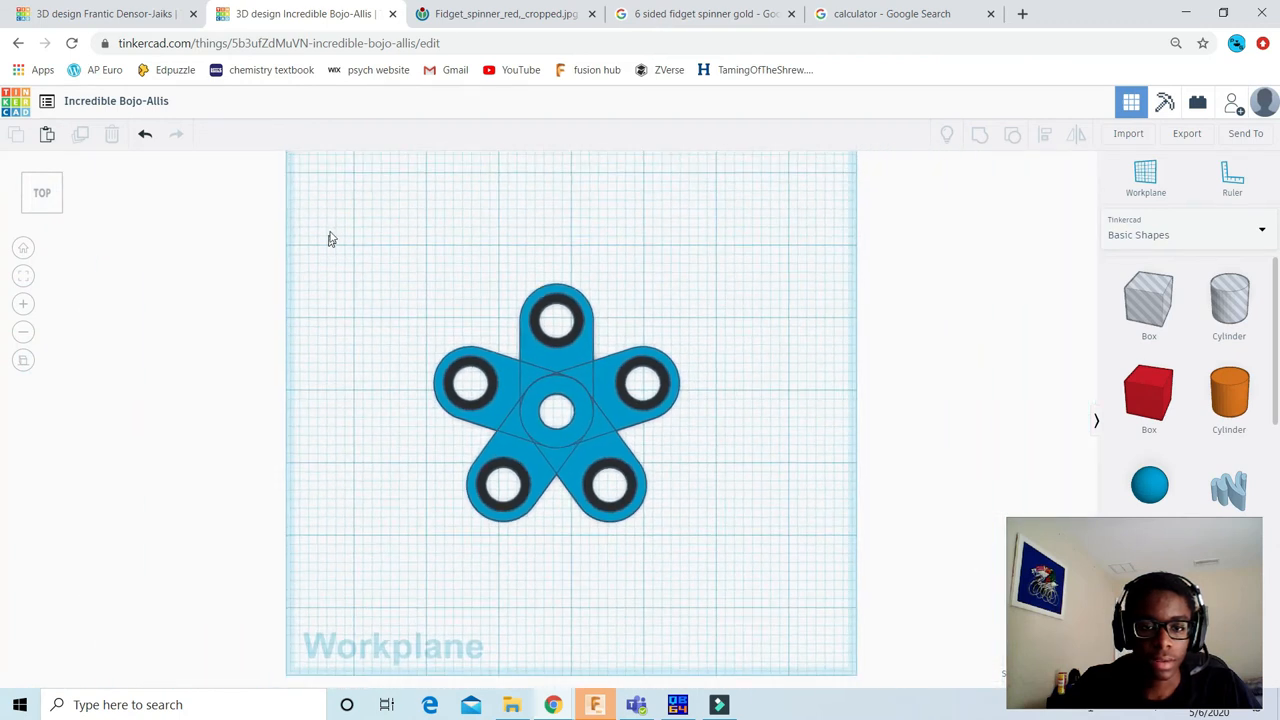
{"action": "left_click_drag", "start_coordinate": [330, 203], "coordinate": [794, 603]}
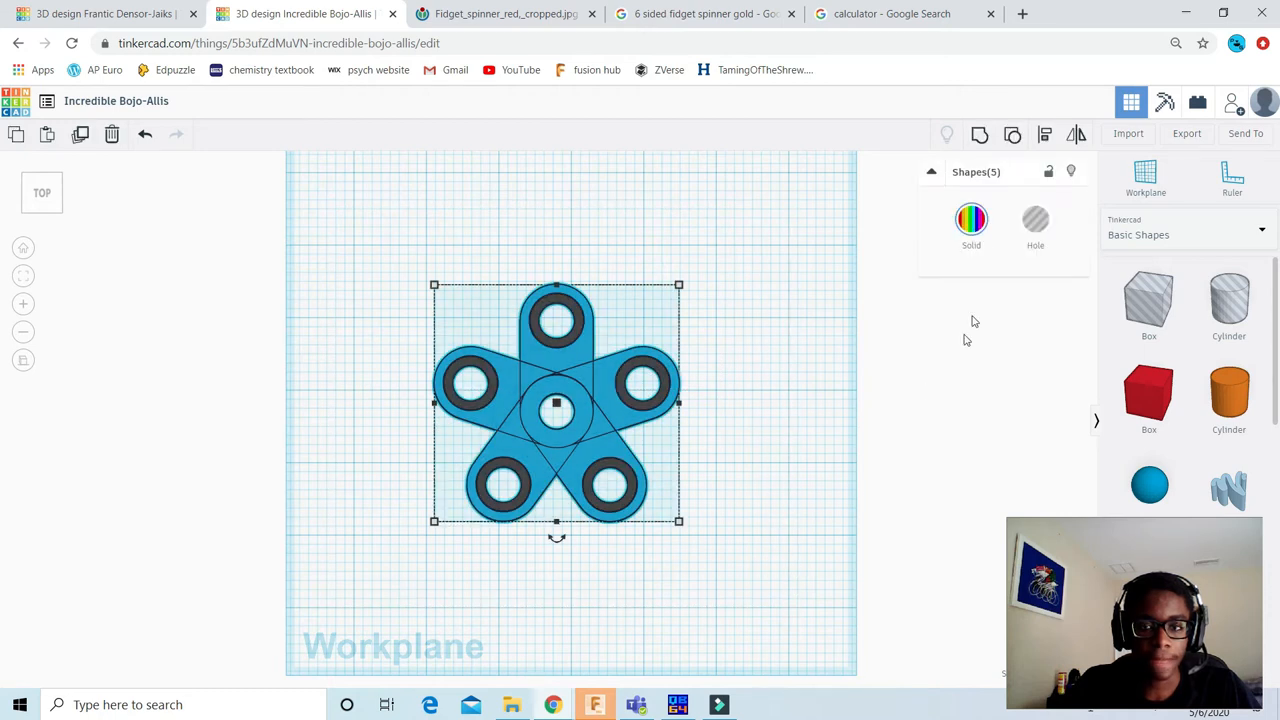
{"action": "left_click", "coordinate": [978, 137]}
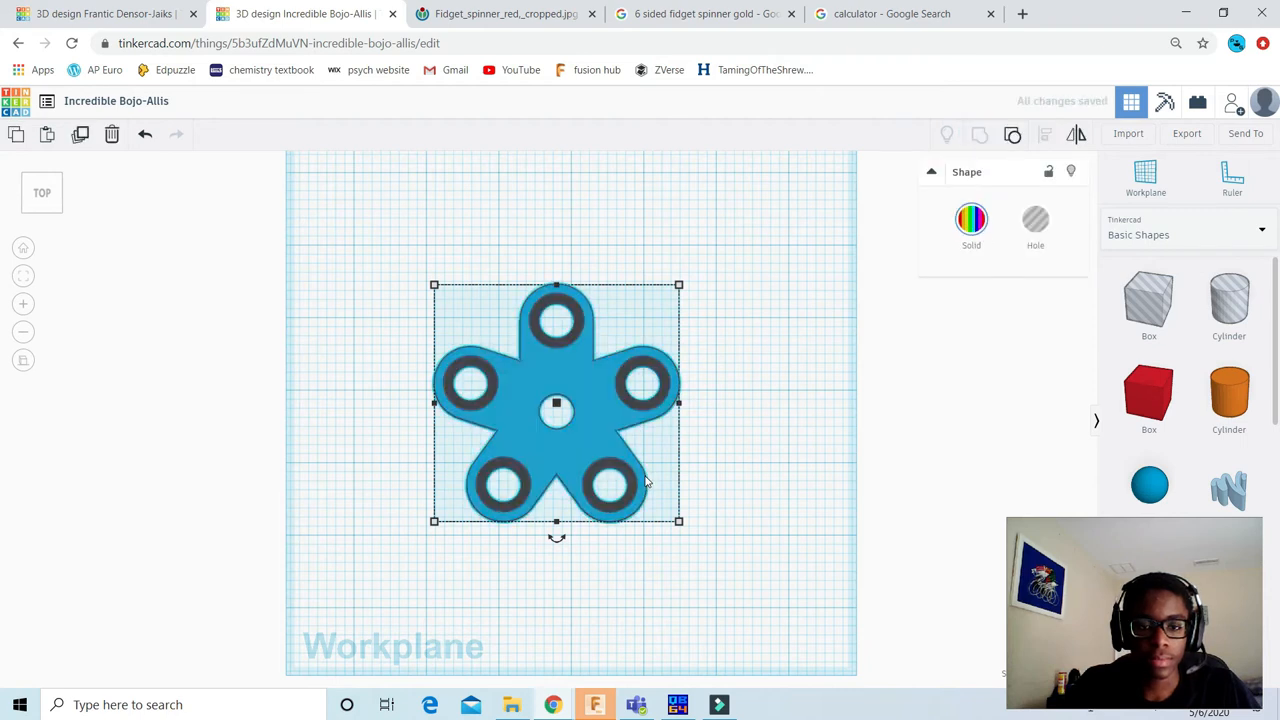
{"action": "left_click", "coordinate": [831, 334]}
Step: Inspect the grouped spinner from an angle and from above, and compare it with the red fidget spinner reference photo
{"action": "left_click_drag", "start_coordinate": [44, 198], "coordinate": [2, 197]}
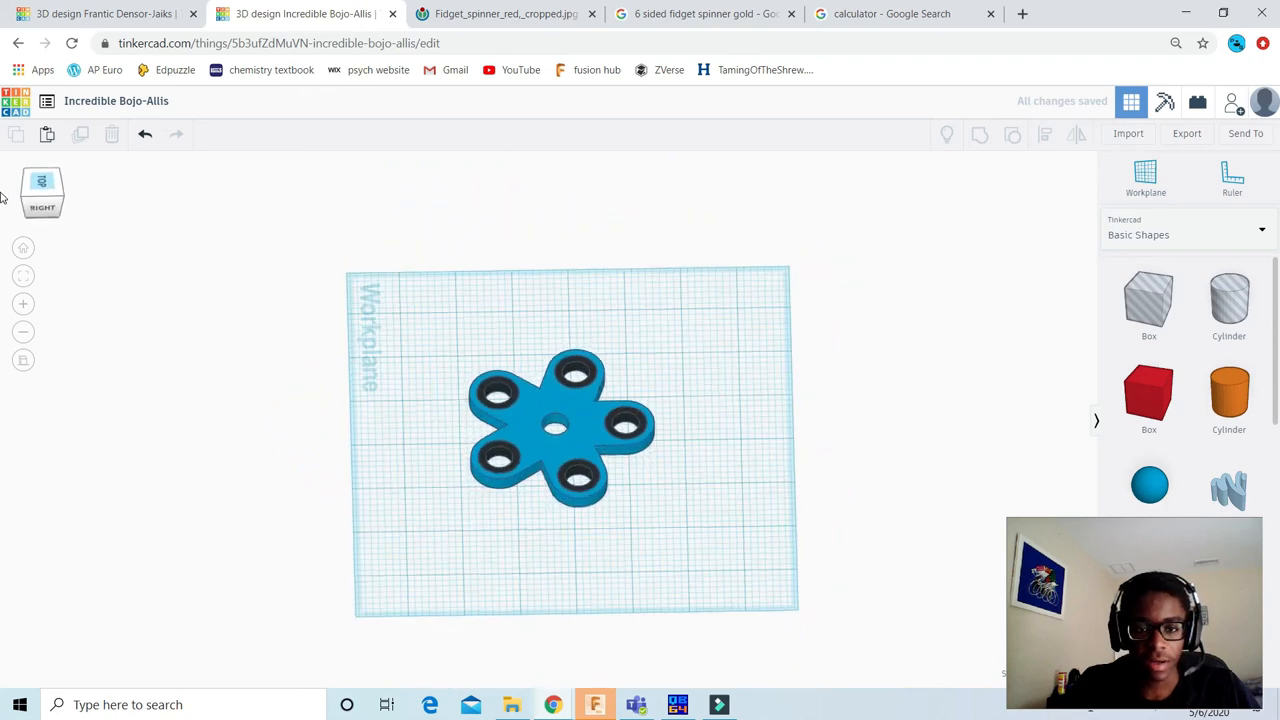
{"action": "left_click", "coordinate": [41, 183]}
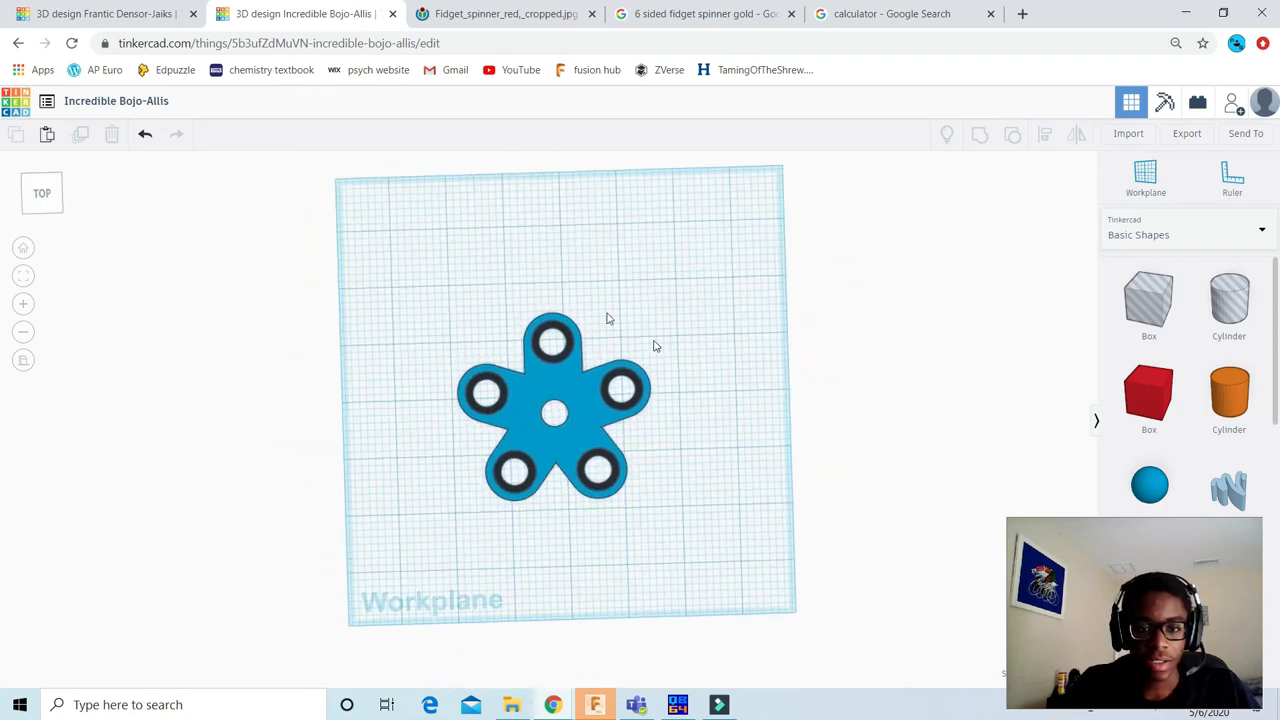
{"action": "scroll", "coordinate": [607, 318], "scroll_direction": "up", "scroll_amount": 3}
{"action": "scroll", "coordinate": [605, 411], "scroll_direction": "up", "scroll_amount": 3}
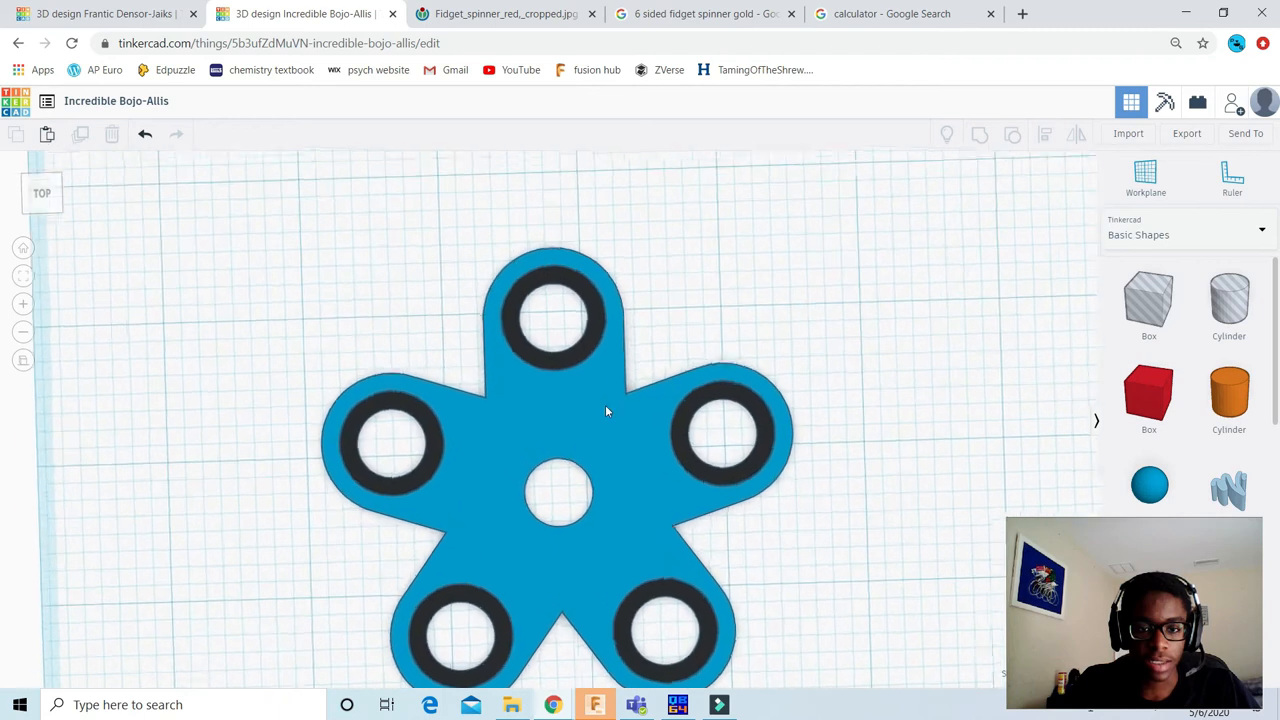
{"action": "scroll", "coordinate": [606, 411], "scroll_direction": "up", "scroll_amount": 2}
{"action": "middle_click_drag", "start_coordinate": [679, 465], "coordinate": [646, 397]}
{"action": "scroll", "coordinate": [582, 330], "scroll_direction": "down", "scroll_amount": 4}
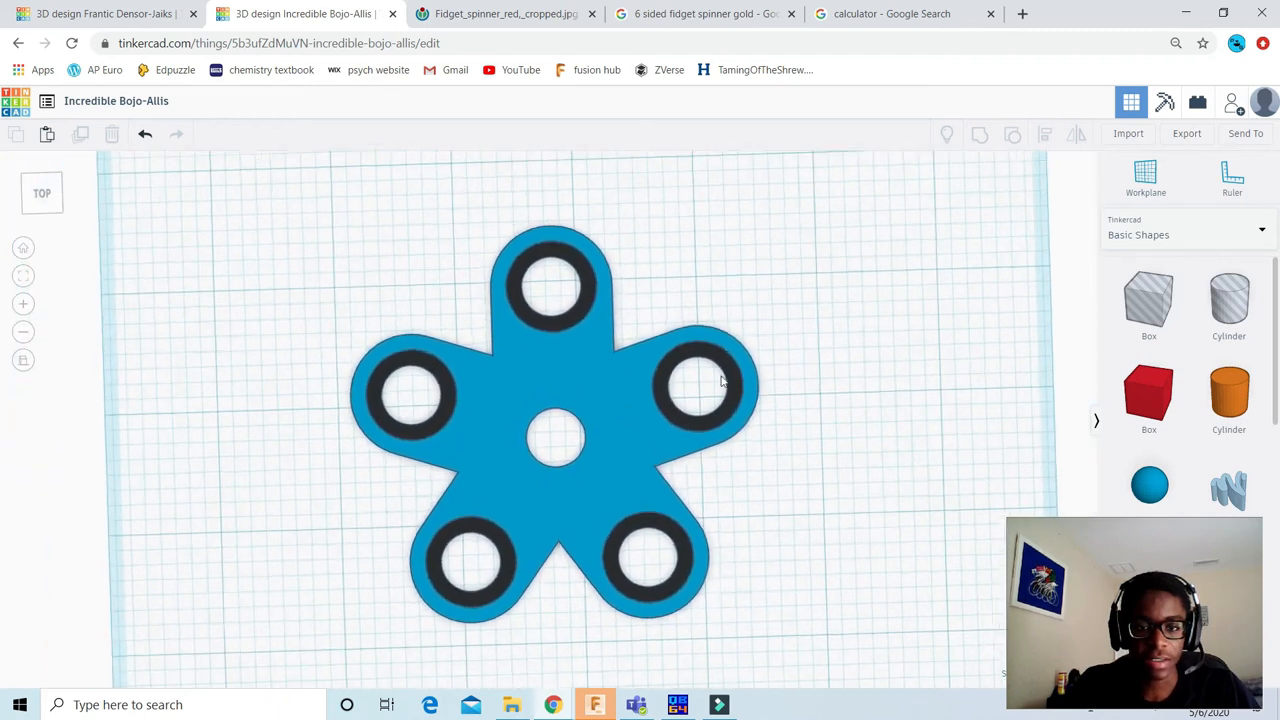
{"action": "scroll", "coordinate": [616, 350], "scroll_direction": "down", "scroll_amount": 2}
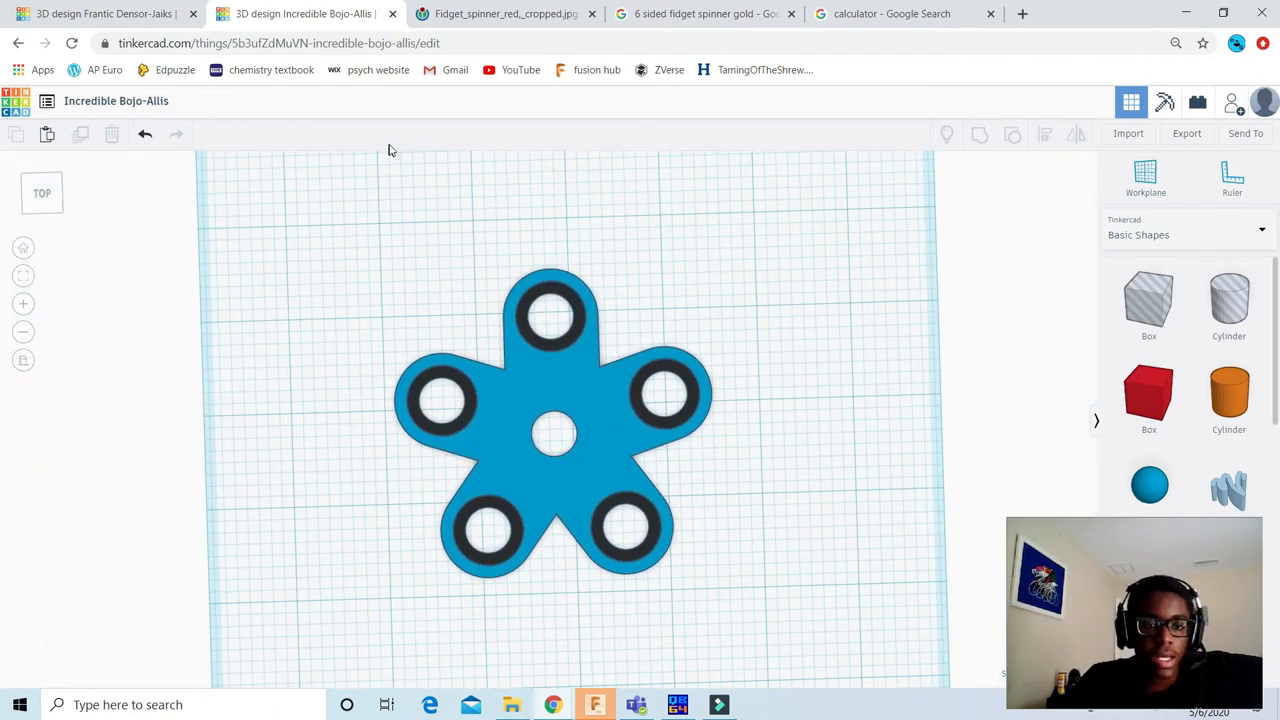
{"action": "left_click", "coordinate": [520, 14]}
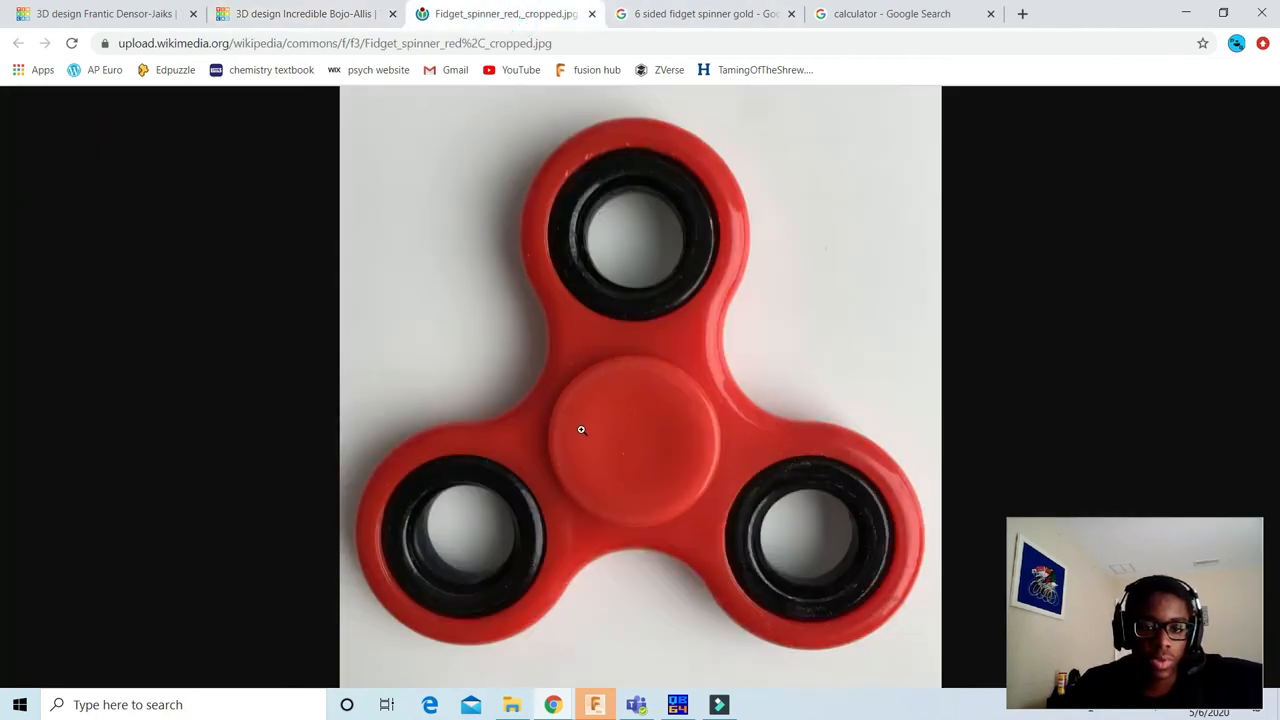
{"action": "left_click", "coordinate": [300, 14]}
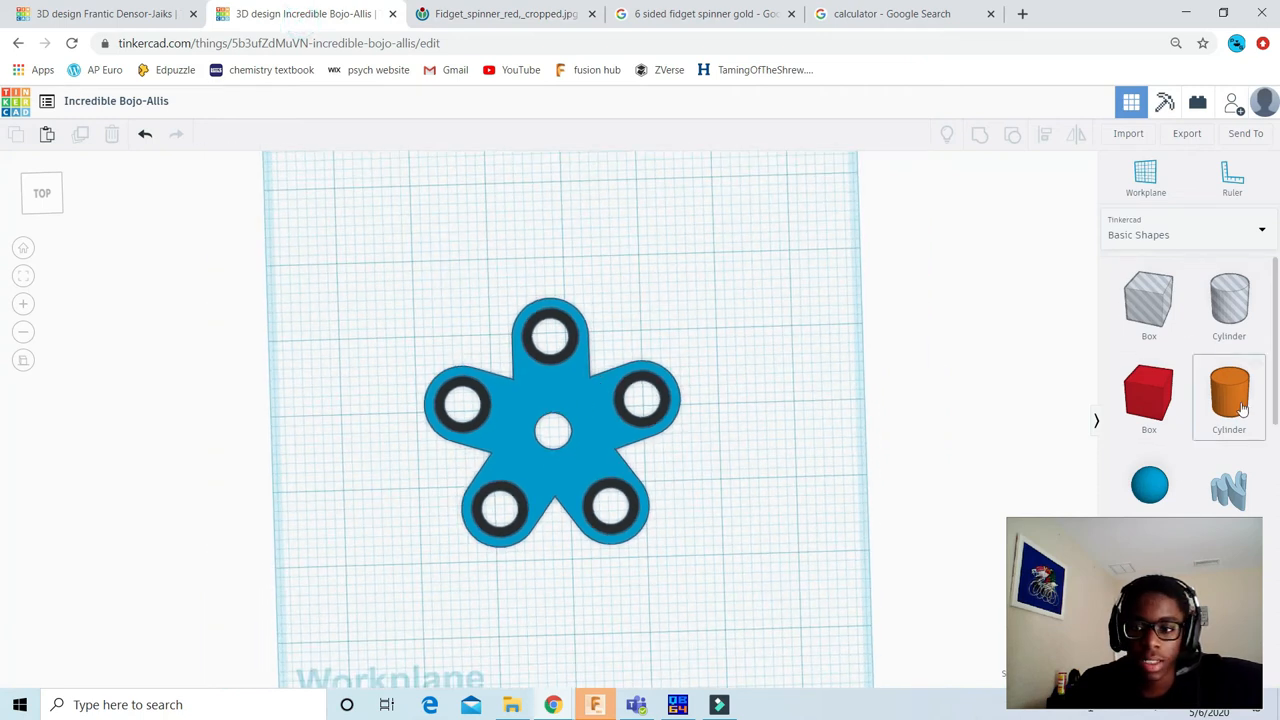
Step: Add a solid orange cylinder to the right of the spinner and set its width and length to 0.375
{"action": "left_click_drag", "start_coordinate": [1230, 408], "coordinate": [760, 416]}
{"action": "scroll", "coordinate": [830, 457], "scroll_direction": "up", "scroll_amount": 3}
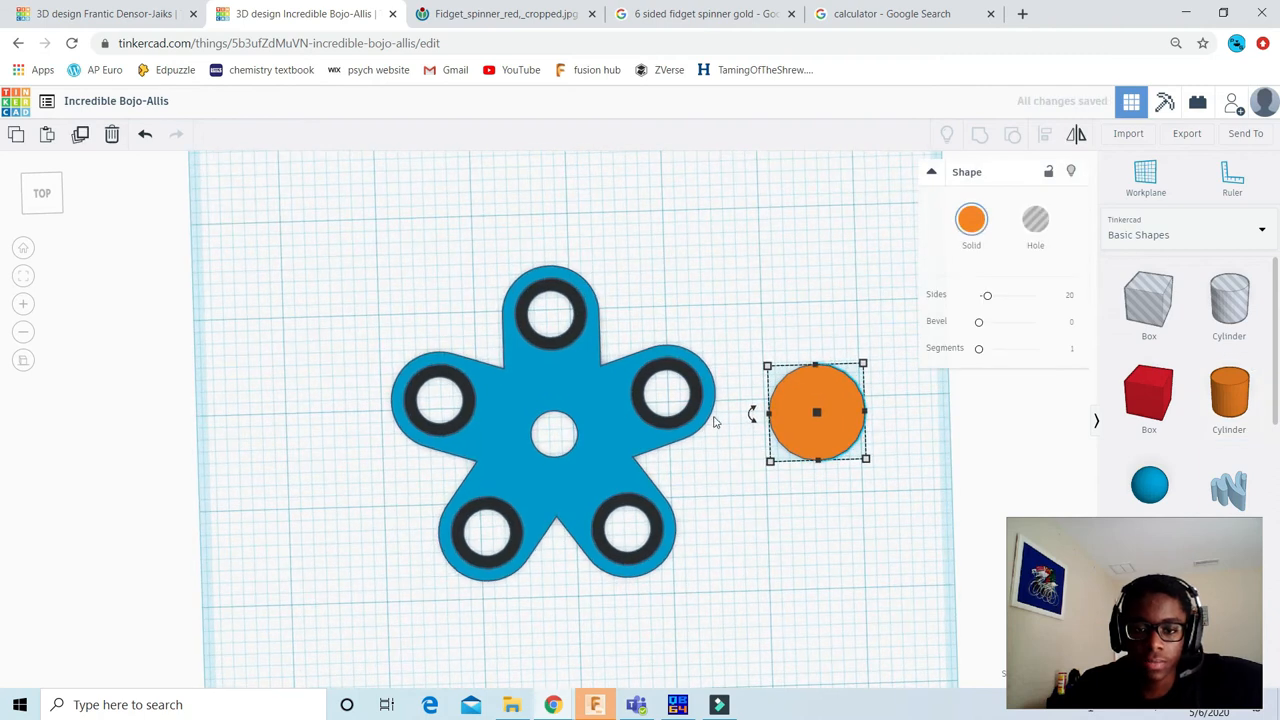
{"action": "left_click", "coordinate": [773, 461]}
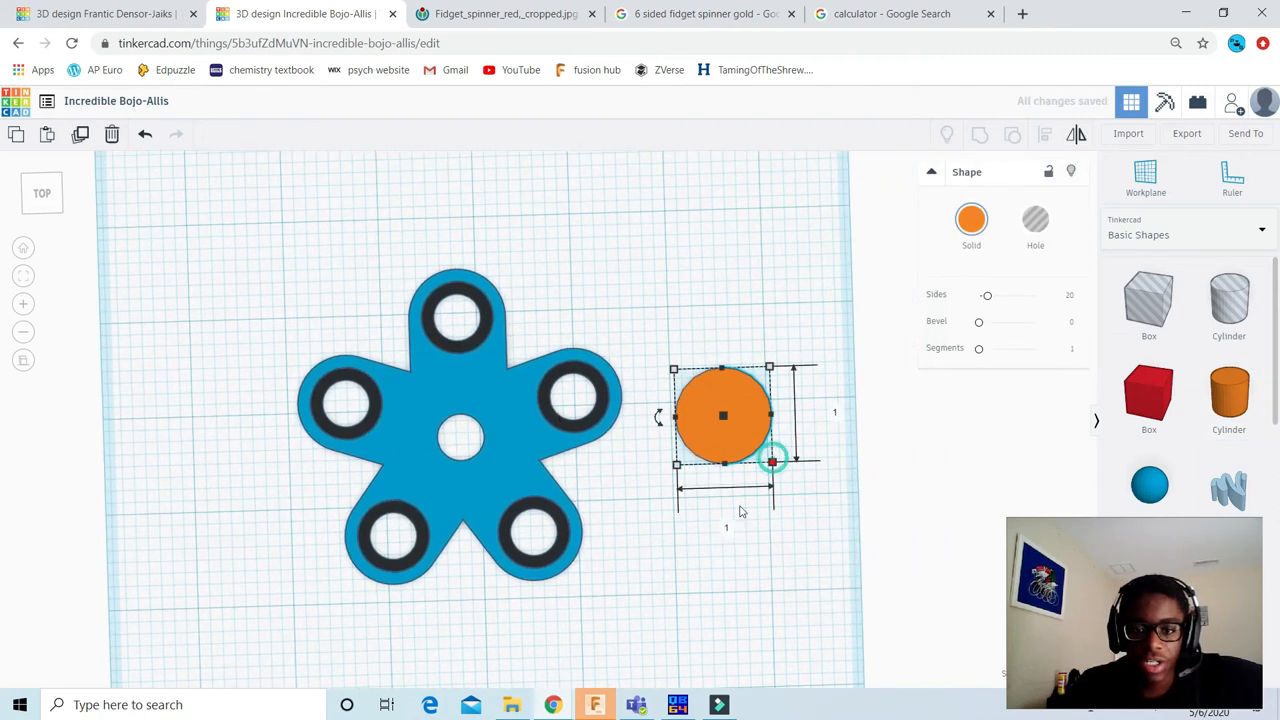
{"action": "left_click", "coordinate": [726, 530]}
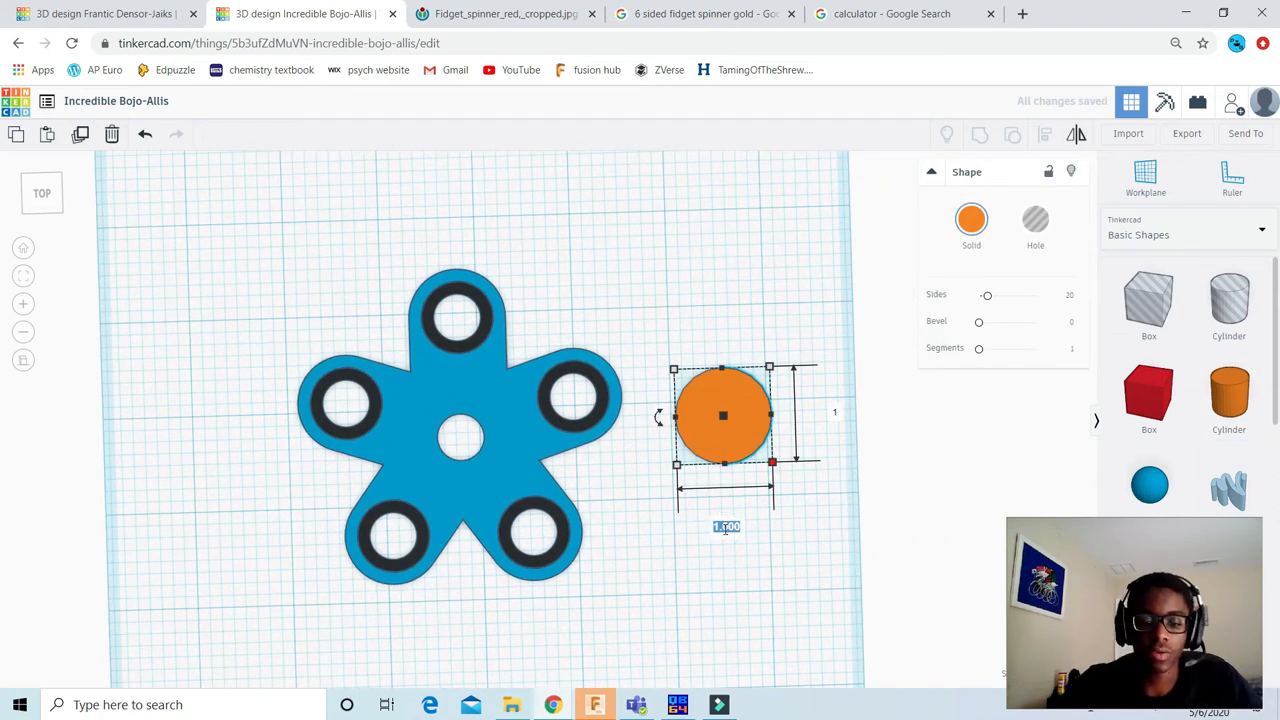
{"action": "type", "text": "37"}
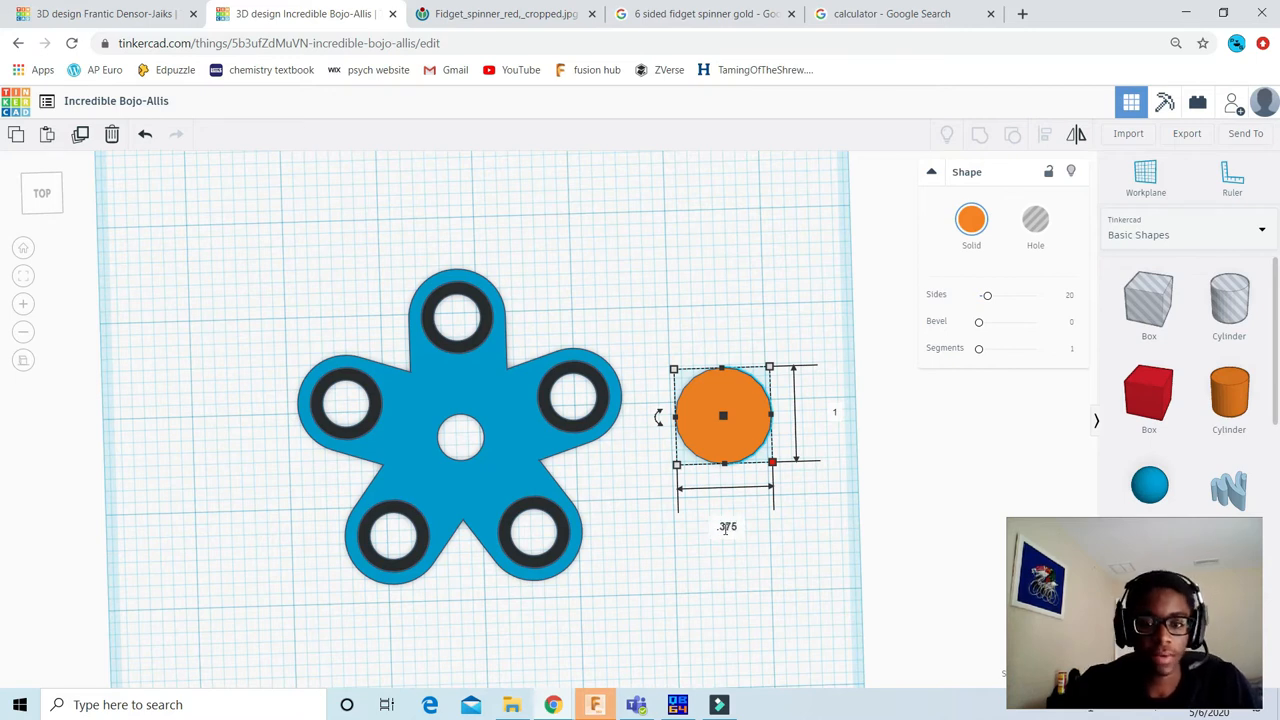
{"action": "type", "text": "5"}
{"action": "key", "text": "Tab"}
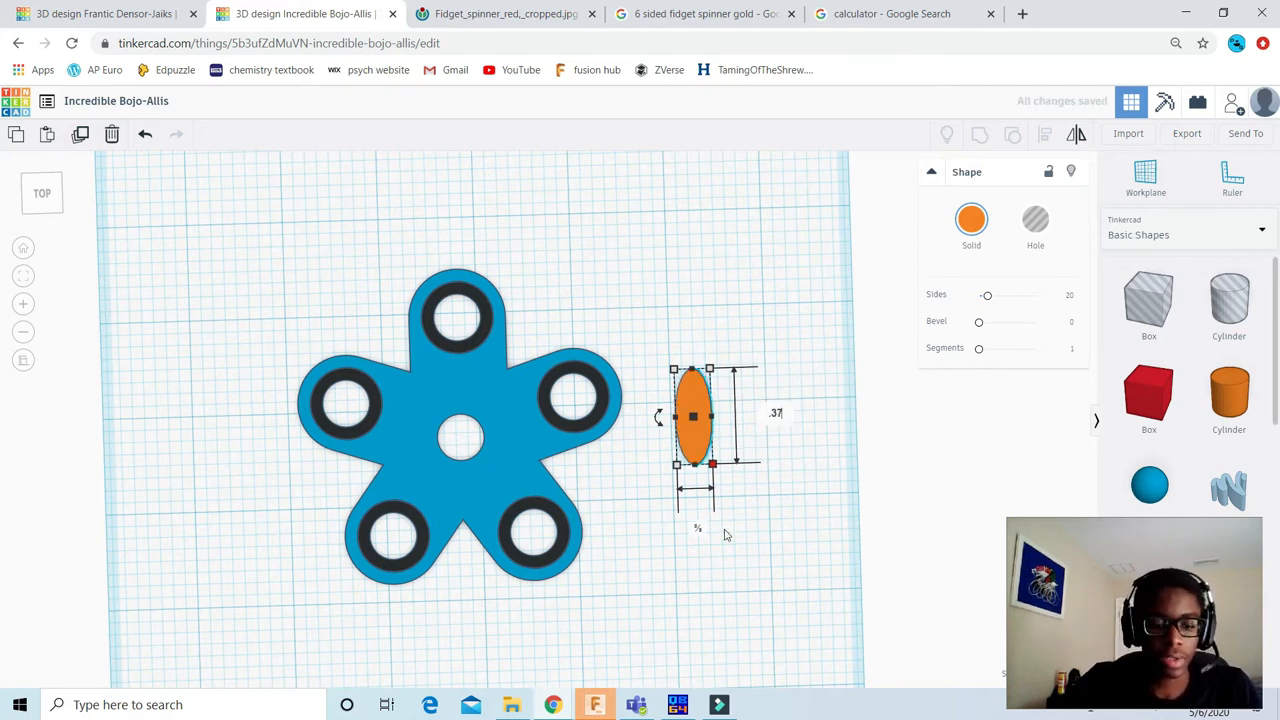
{"action": "type", "text": ".375"}
{"action": "key", "text": "Return"}
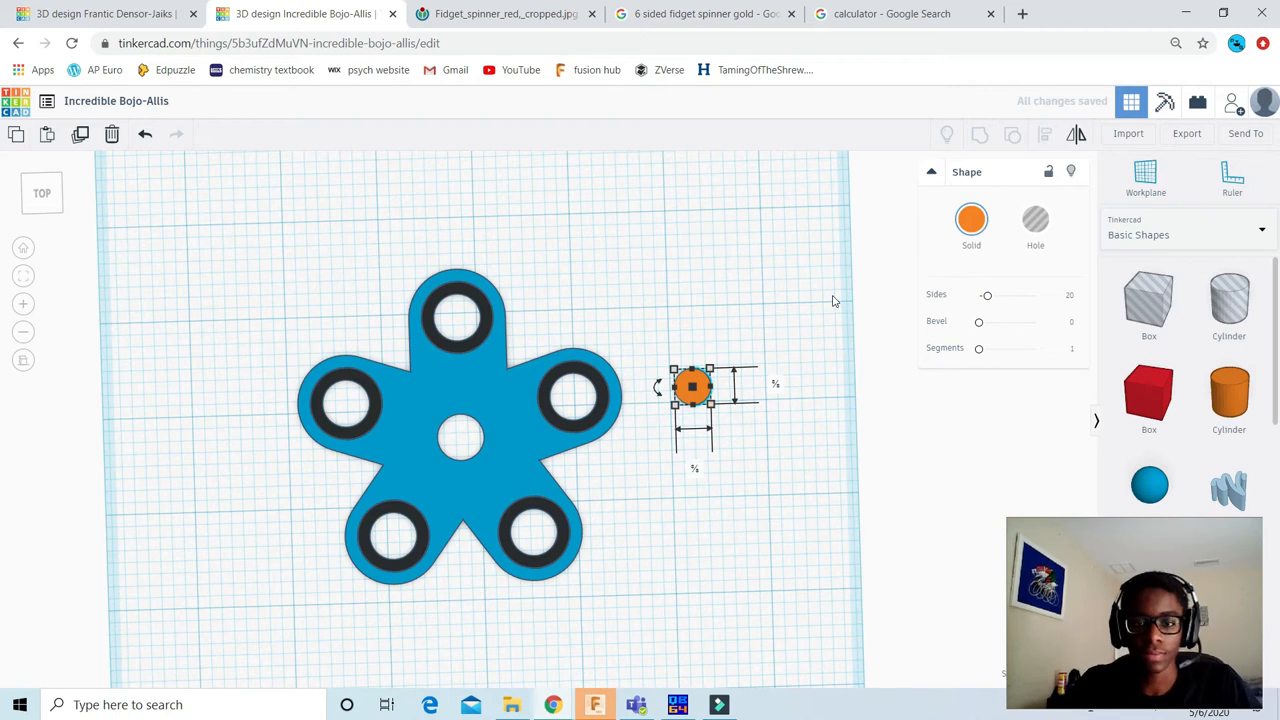
{"action": "scroll", "coordinate": [760, 317], "scroll_direction": "up", "scroll_amount": 4}
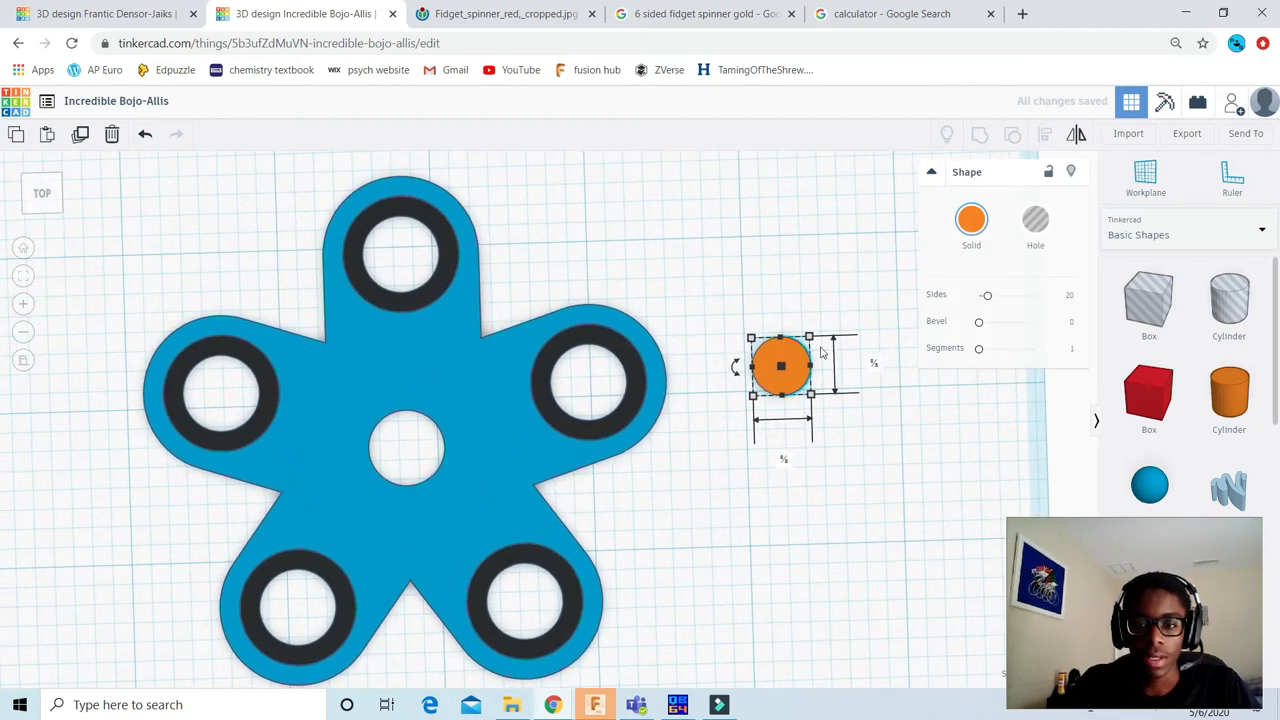
Step: Align the orange cylinder with the spinner on their centres in both horizontal directions
{"action": "left_click", "coordinate": [750, 273]}
{"action": "scroll", "coordinate": [766, 446], "scroll_direction": "down", "scroll_amount": 4}
{"action": "left_click_drag", "start_coordinate": [769, 603], "coordinate": [371, 263]}
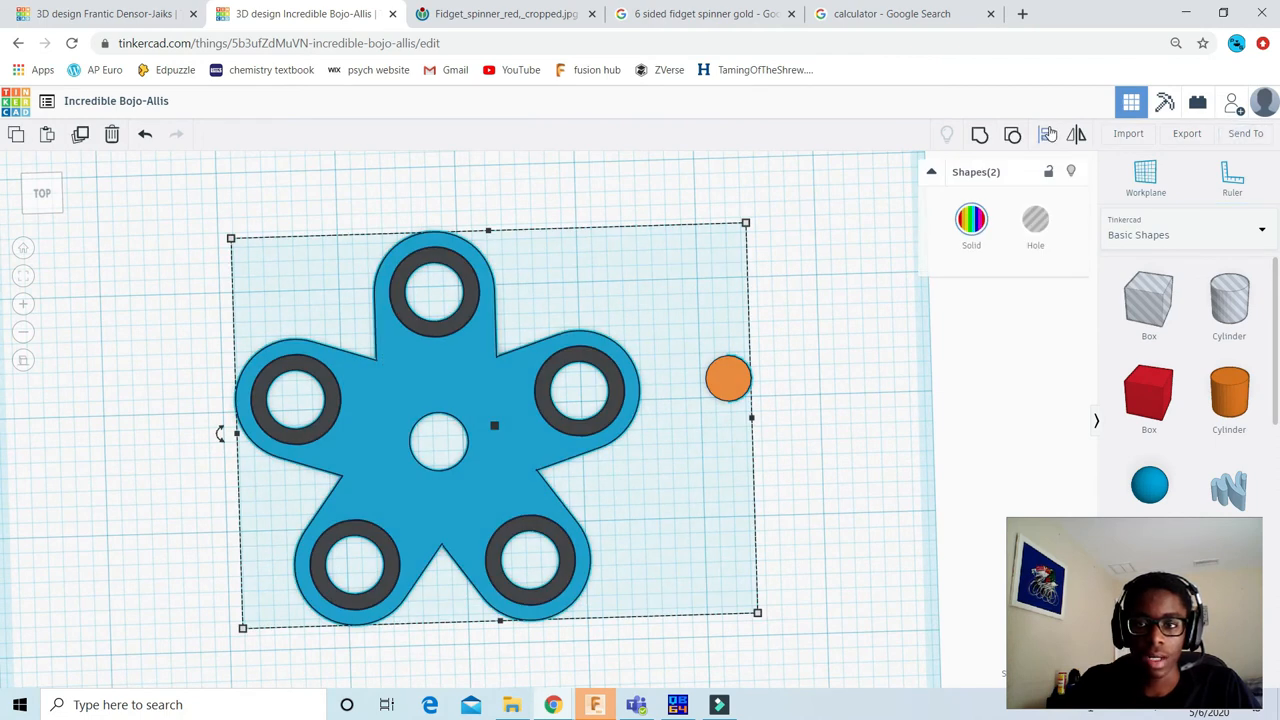
{"action": "left_click", "coordinate": [446, 368]}
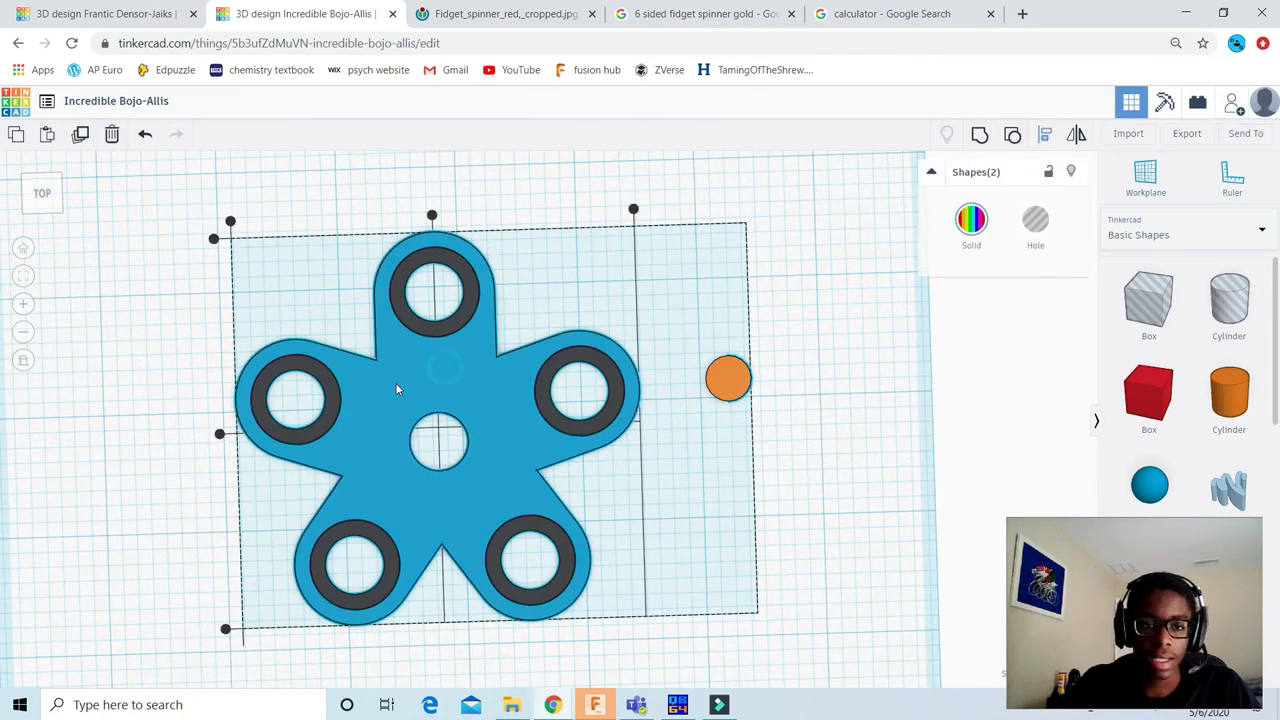
{"action": "left_click", "coordinate": [219, 434]}
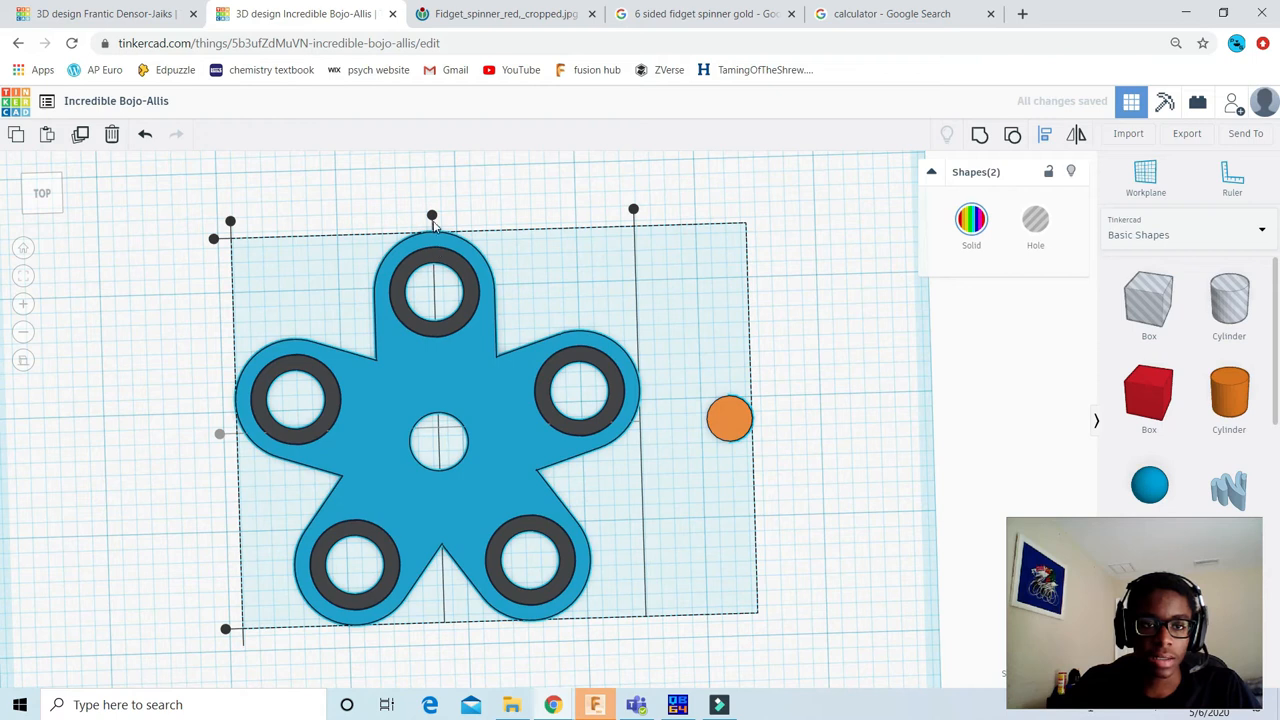
{"action": "left_click", "coordinate": [431, 217]}
{"action": "scroll", "coordinate": [300, 375], "scroll_direction": "up", "scroll_amount": 3}
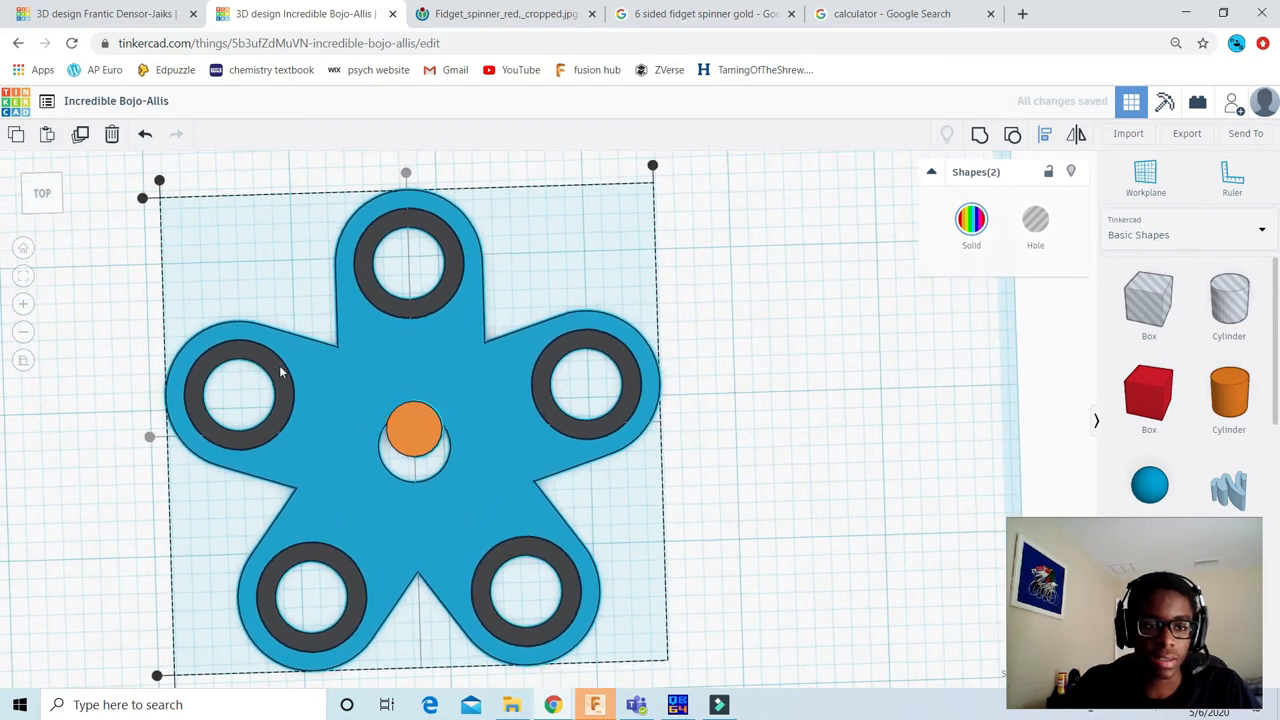
Step: Examine how the orange cylinder sits against the spinner's centre hole and clear the selection
{"action": "scroll", "coordinate": [420, 400], "scroll_direction": "down", "scroll_amount": 2}
{"action": "scroll", "coordinate": [456, 462], "scroll_direction": "up", "scroll_amount": 2}
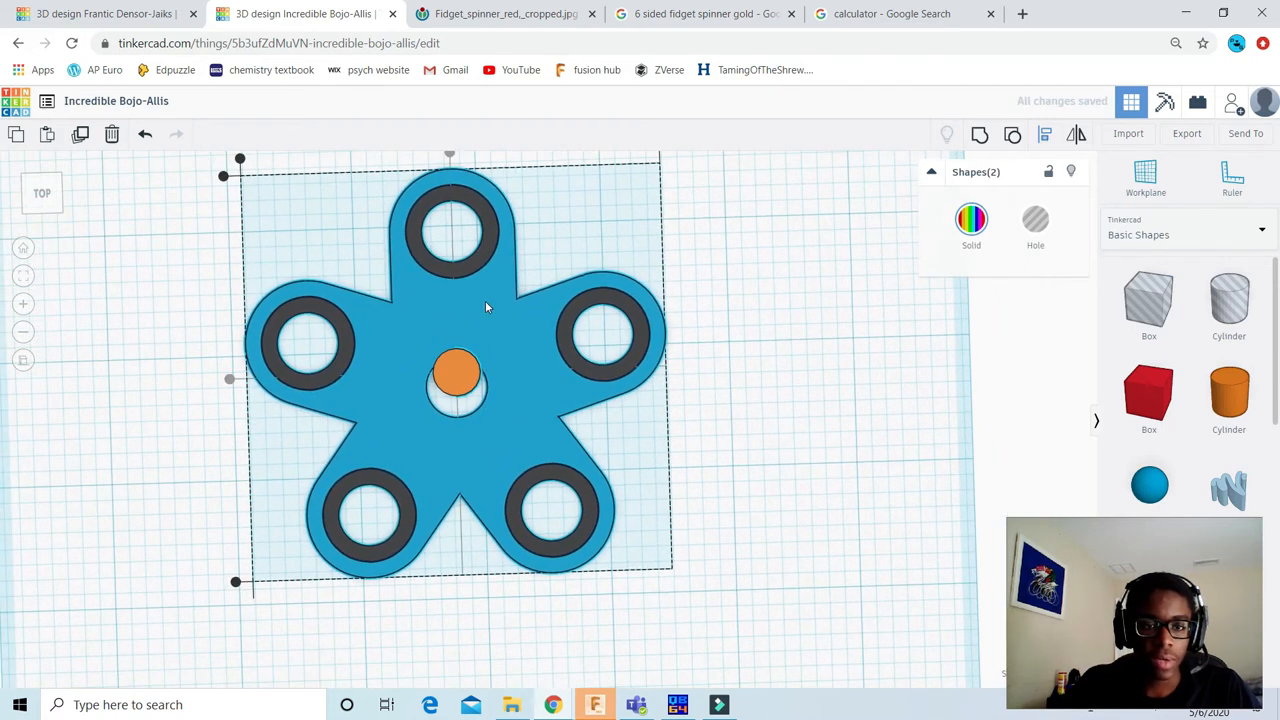
{"action": "scroll", "coordinate": [485, 300], "scroll_direction": "up", "scroll_amount": 2}
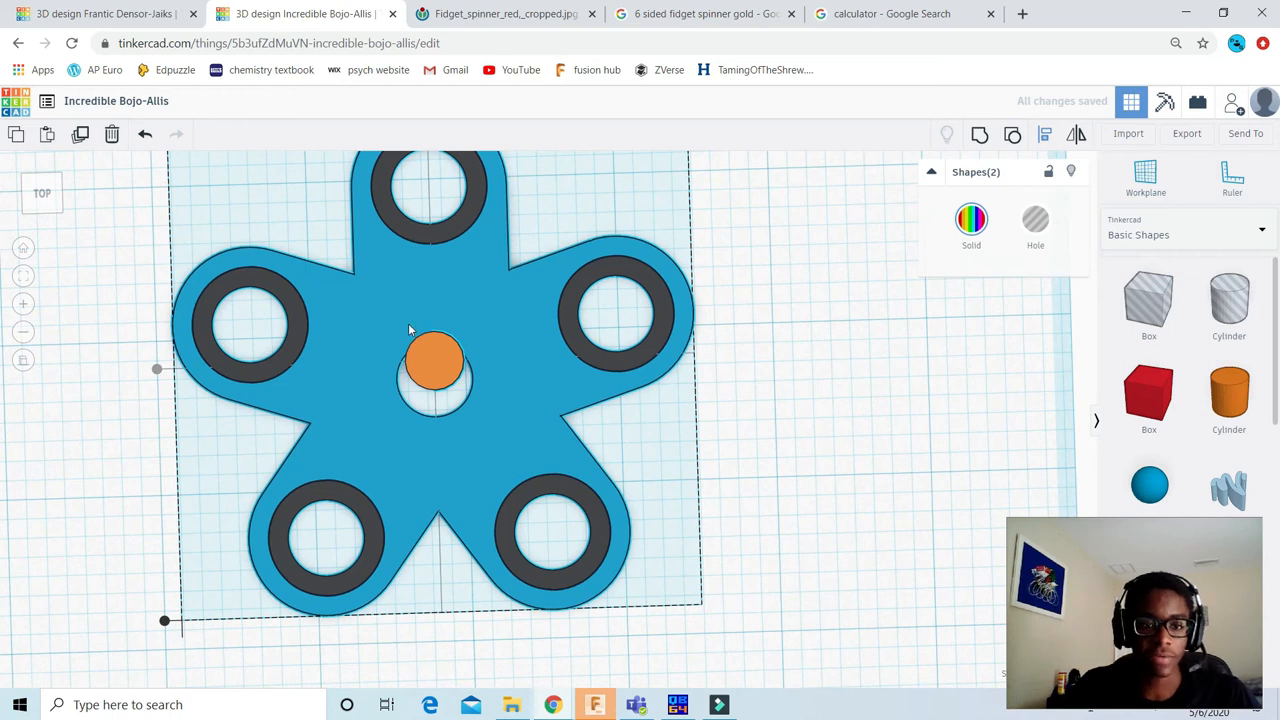
{"action": "left_click", "coordinate": [405, 340]}
{"action": "scroll", "coordinate": [380, 325], "scroll_direction": "up", "scroll_amount": 2}
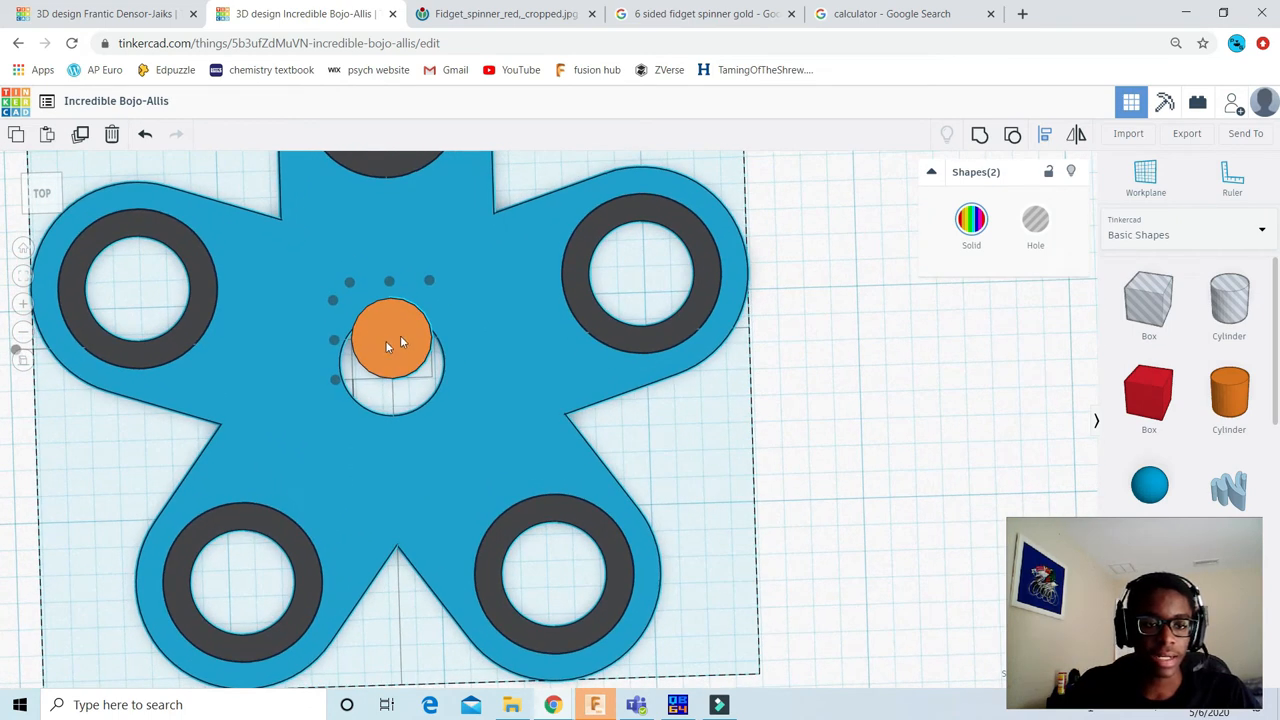
{"action": "scroll", "coordinate": [400, 343], "scroll_direction": "down", "scroll_amount": 1}
{"action": "scroll", "coordinate": [364, 363], "scroll_direction": "down", "scroll_amount": 2}
{"action": "left_click", "coordinate": [788, 355]}
{"action": "scroll", "coordinate": [520, 340], "scroll_direction": "down", "scroll_amount": 1}
{"action": "scroll", "coordinate": [505, 338], "scroll_direction": "down", "scroll_amount": 1}
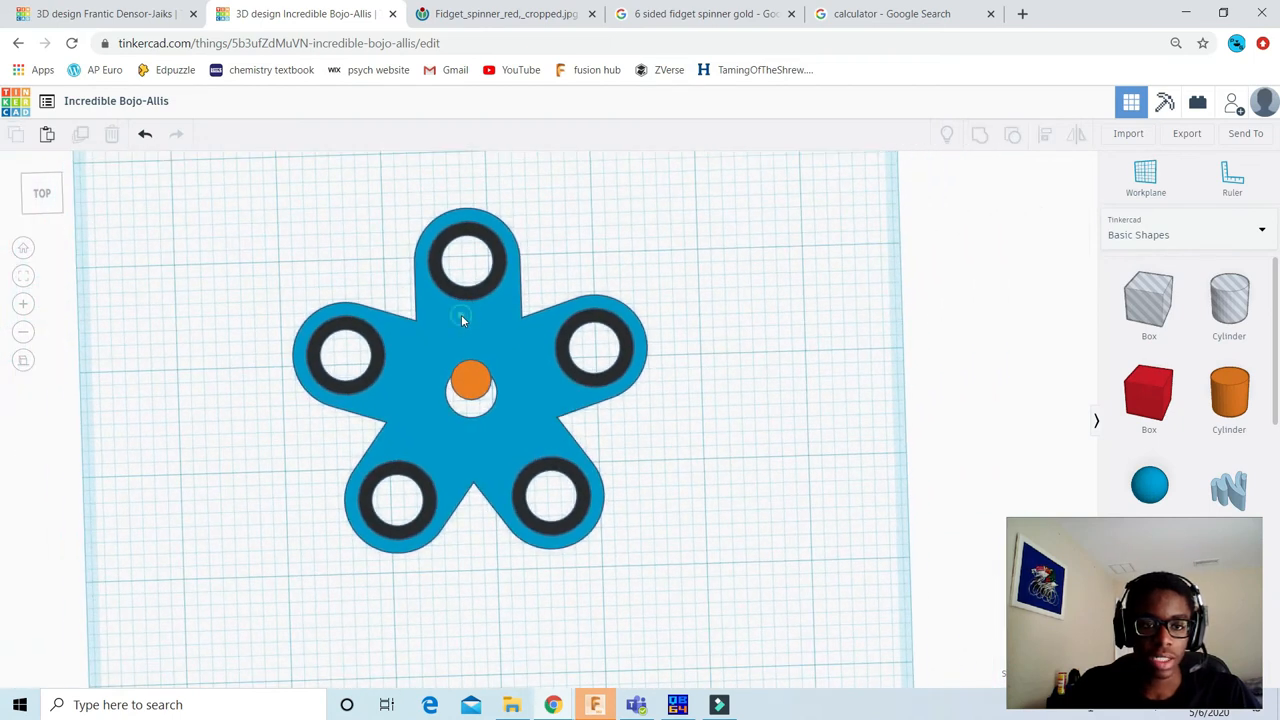
Step: Ungroup the spinner into its five arms, and ungroup those arms into their separate bodies and rings
{"action": "left_click", "coordinate": [461, 314]}
{"action": "left_click", "coordinate": [1013, 138]}
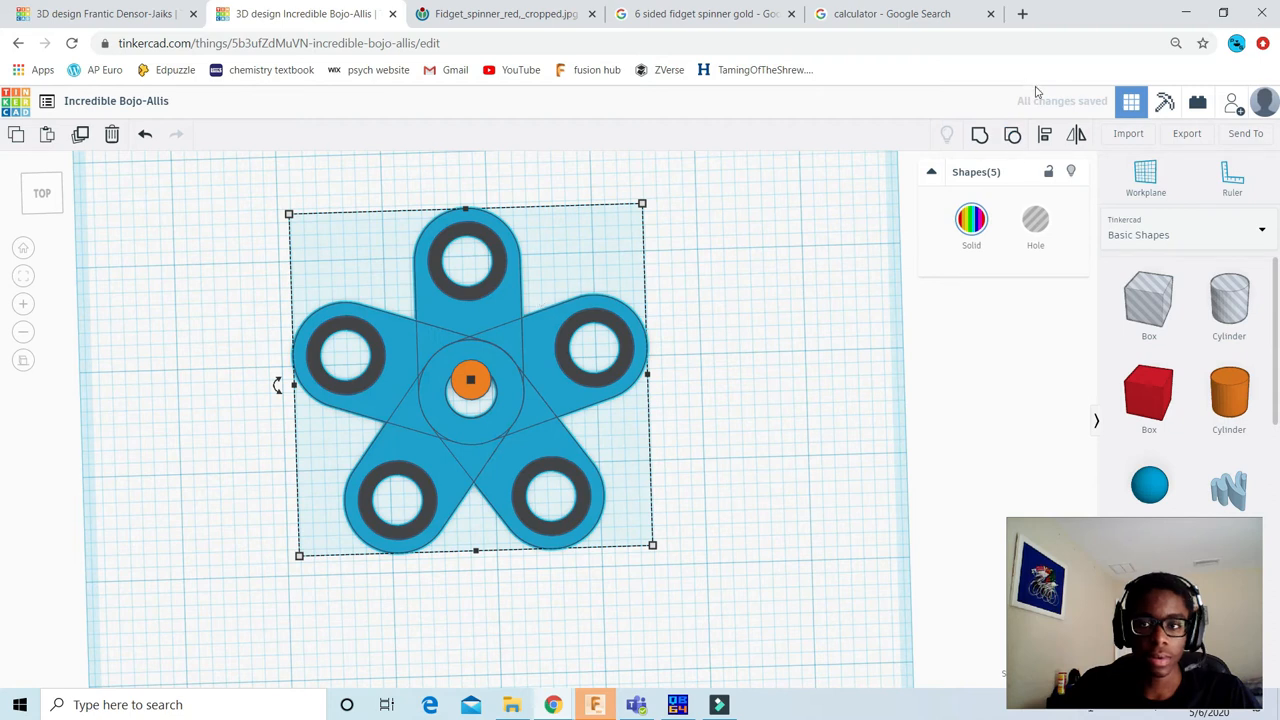
{"action": "left_click", "coordinate": [1012, 138]}
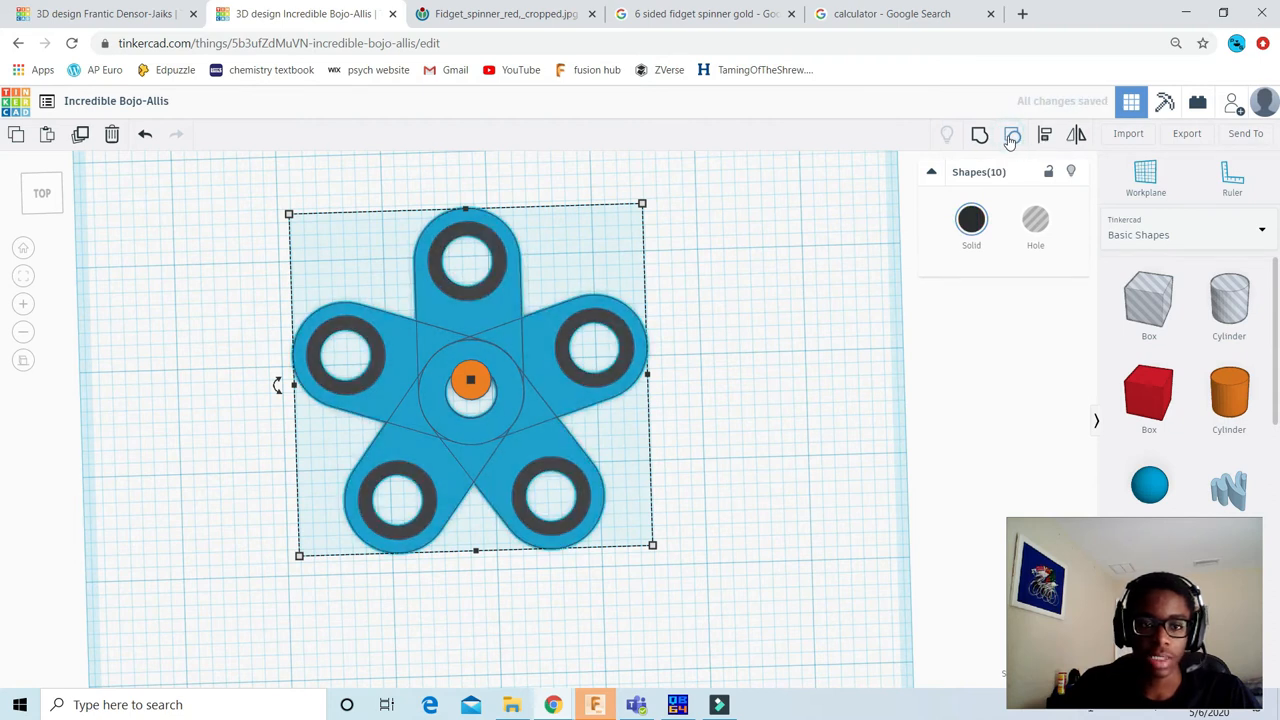
Step: Ungroup the arm bodies and rings into their individual solid and hole shapes, and clear the selection
{"action": "left_click", "coordinate": [1012, 138]}
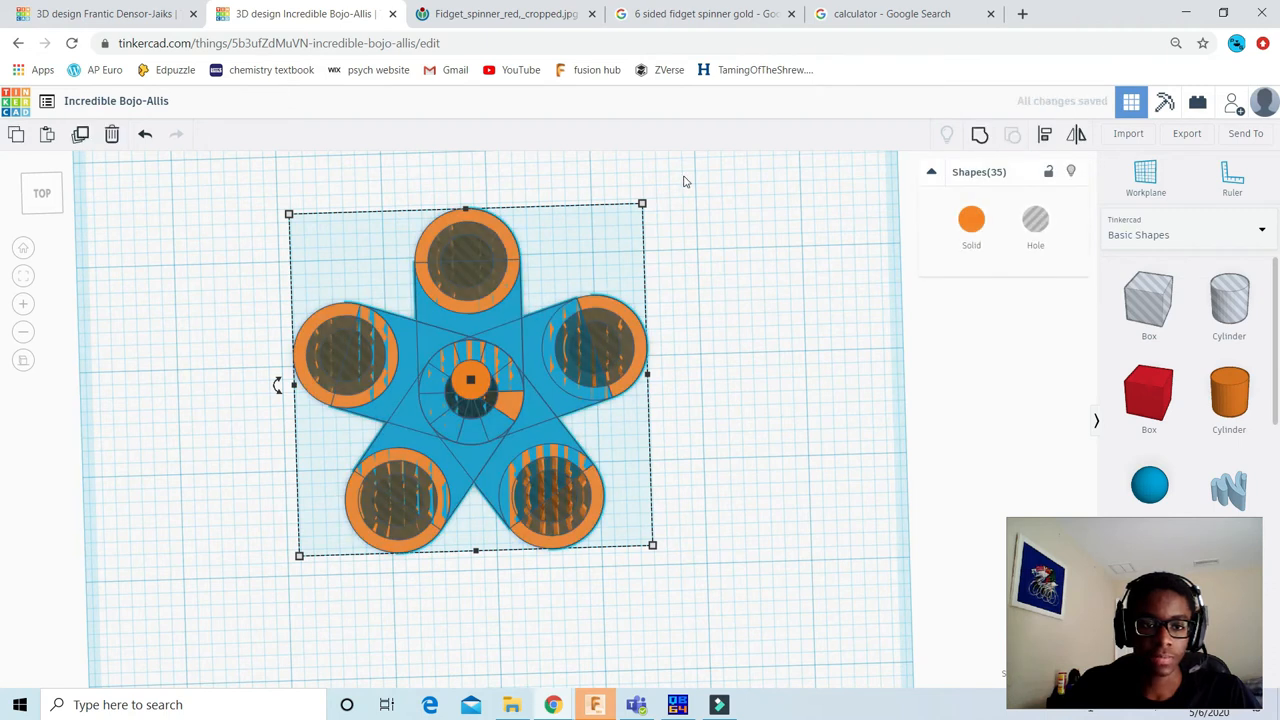
{"action": "scroll", "coordinate": [426, 328], "scroll_direction": "up", "scroll_amount": 5}
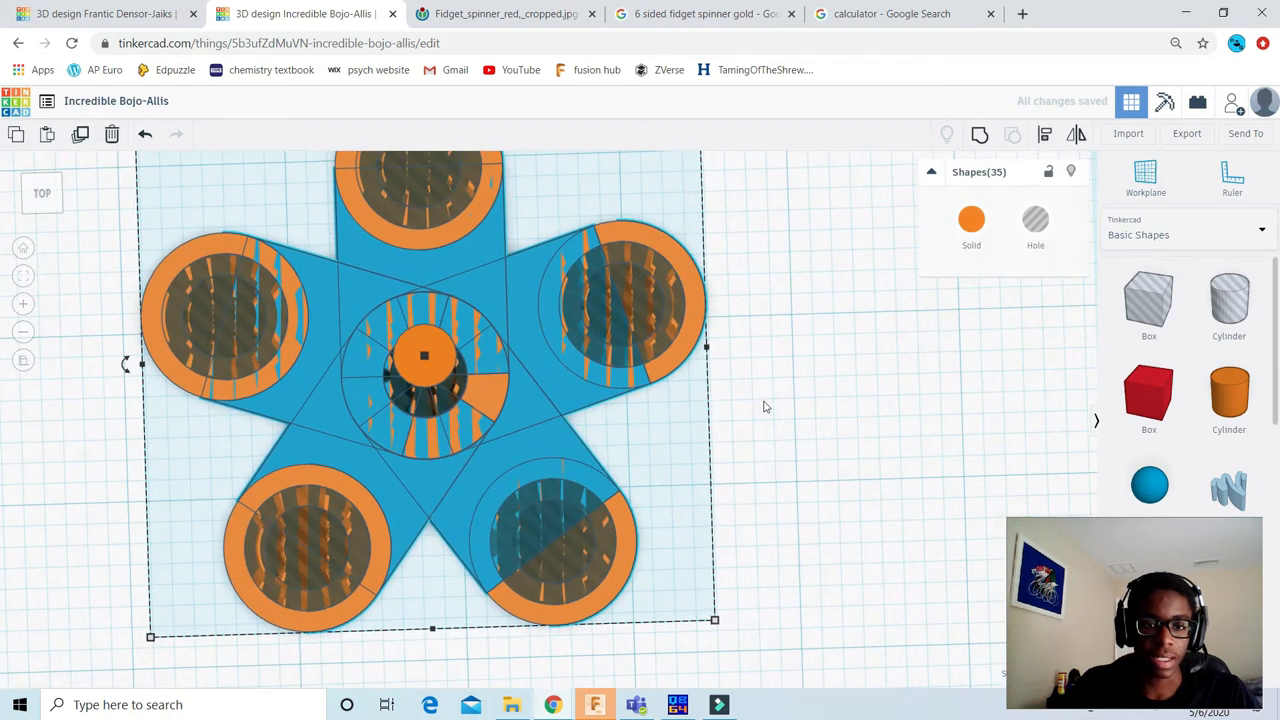
{"action": "scroll", "coordinate": [922, 452], "scroll_direction": "up", "scroll_amount": 3}
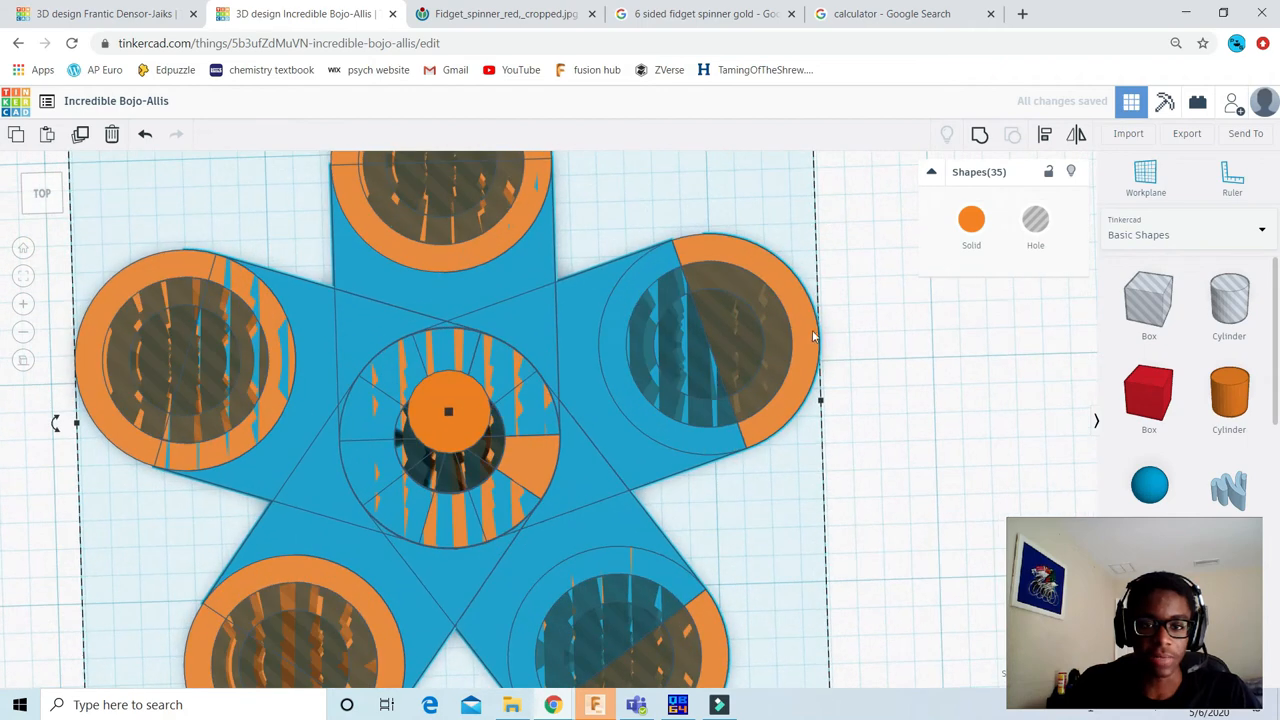
{"action": "left_click", "coordinate": [864, 359]}
{"action": "scroll", "coordinate": [420, 385], "scroll_direction": "up", "scroll_amount": 4}
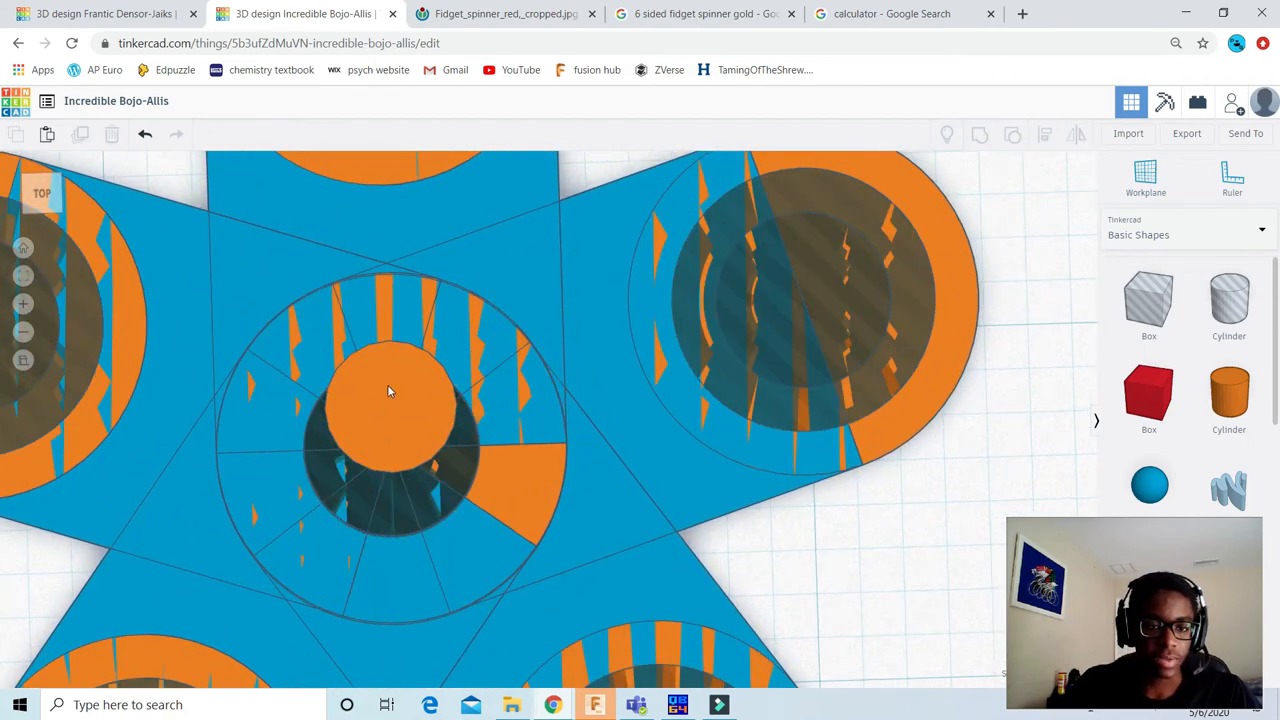
Step: Align the small orange cylinder with the hole cylinder at the spinner's centre on their middles in both horizontal directions
{"action": "middle_click_drag", "start_coordinate": [428, 353], "coordinate": [485, 302]}
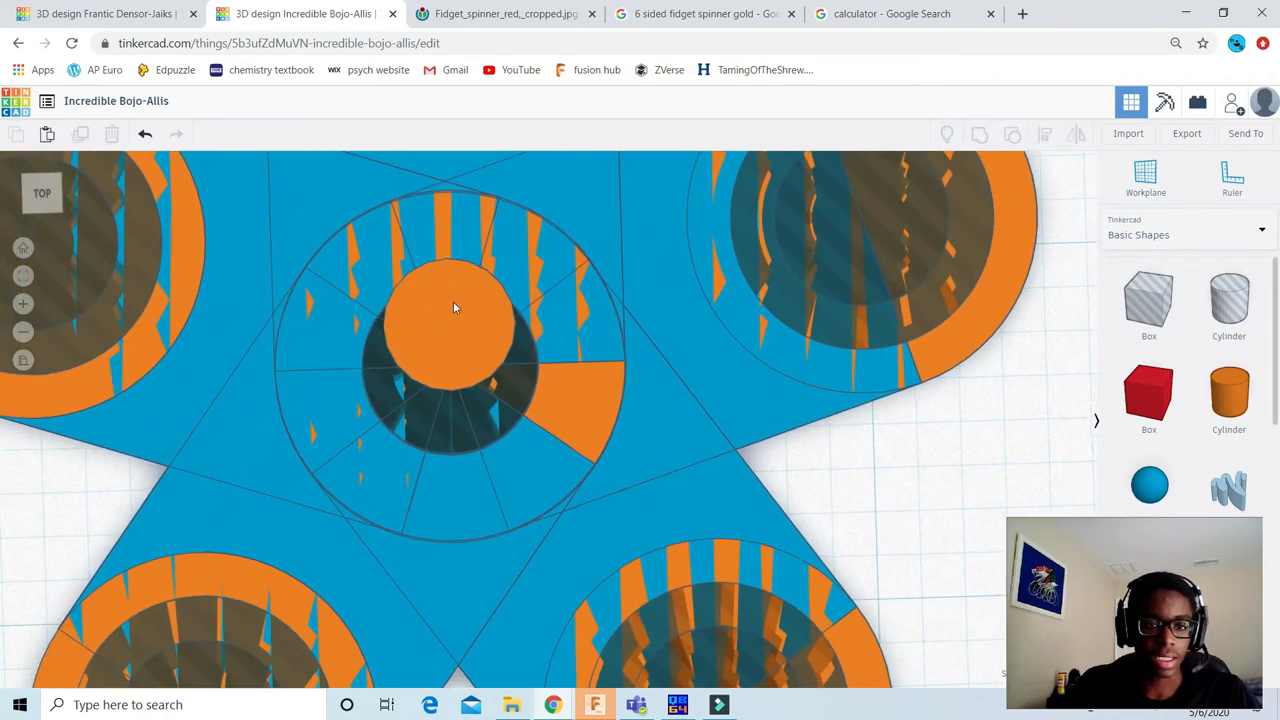
{"action": "left_click", "coordinate": [454, 307]}
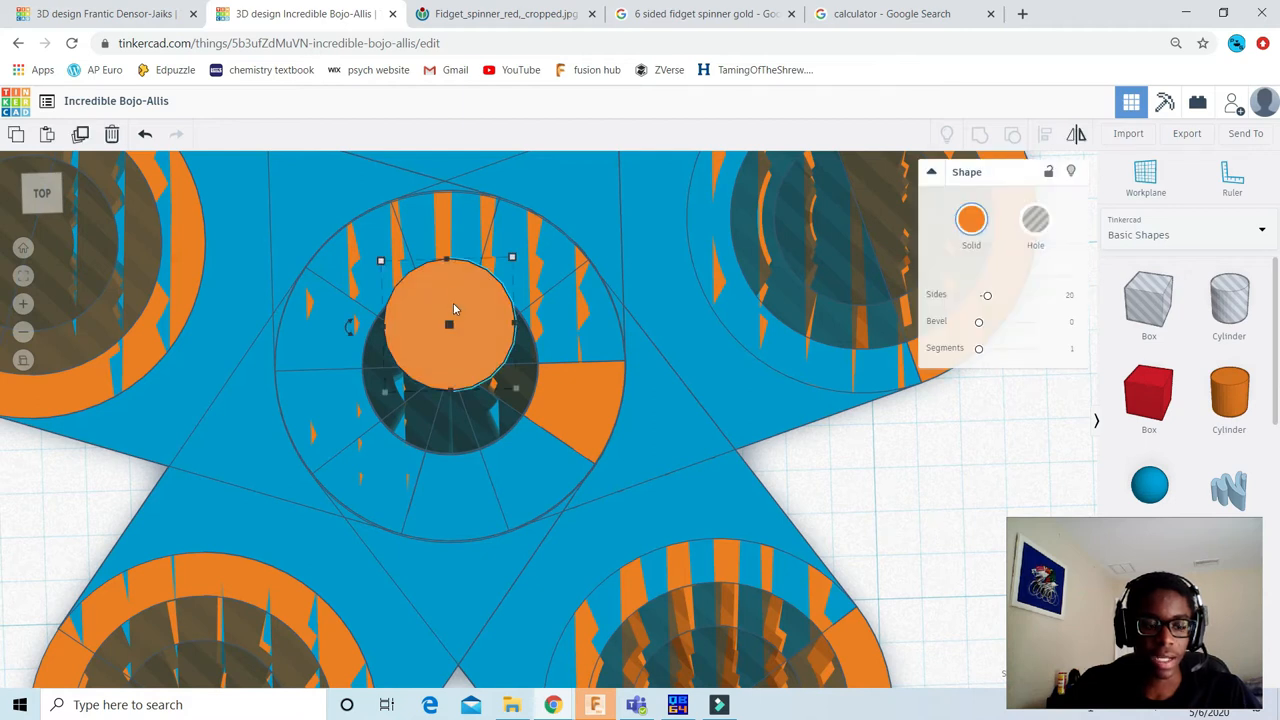
{"action": "left_click", "coordinate": [452, 420], "text": "shift"}
{"action": "scroll", "coordinate": [530, 315], "scroll_direction": "down", "scroll_amount": 2}
{"action": "left_click", "coordinate": [1044, 134]}
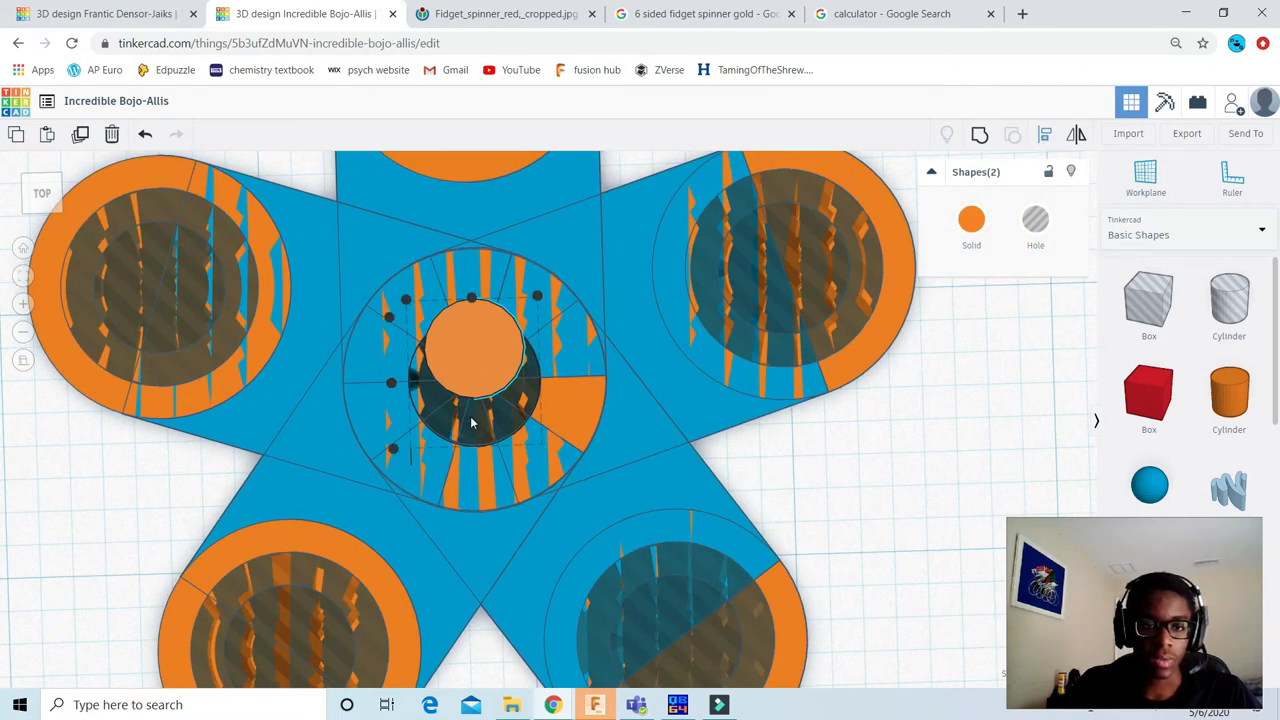
{"action": "left_click", "coordinate": [471, 283]}
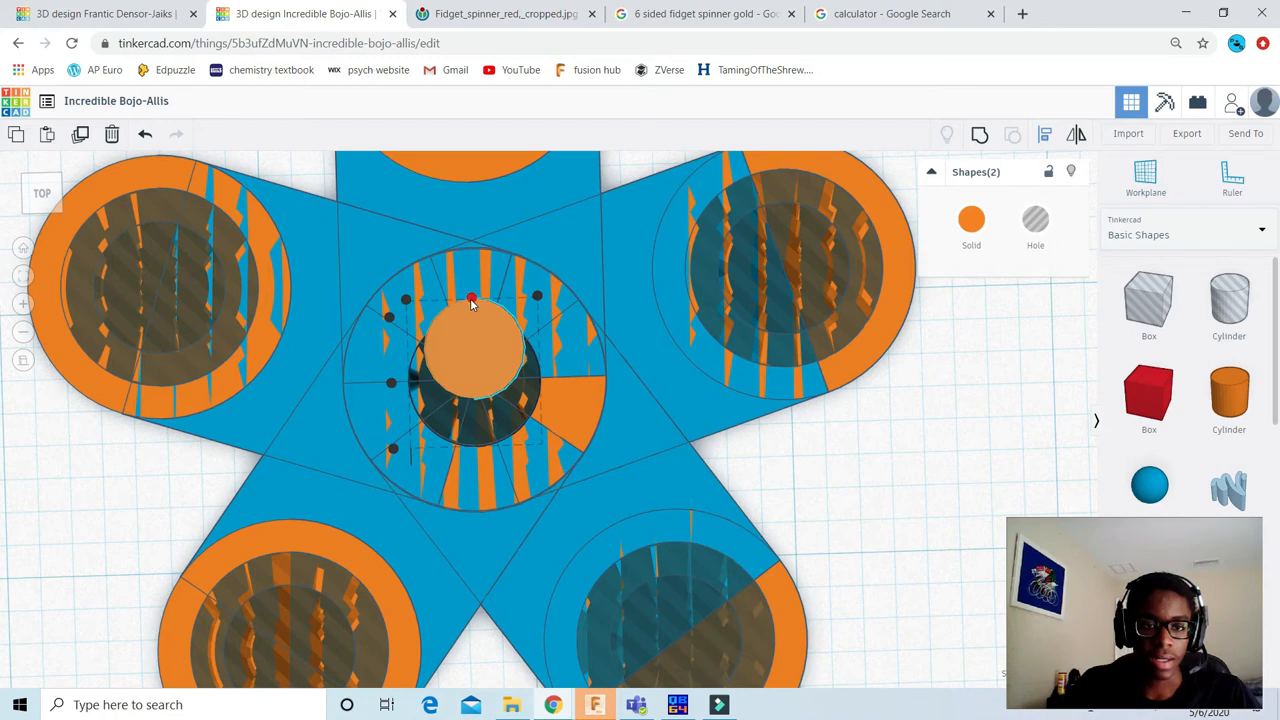
{"action": "left_click", "coordinate": [391, 382]}
{"action": "scroll", "coordinate": [815, 503], "scroll_direction": "down", "scroll_amount": 1}
{"action": "scroll", "coordinate": [815, 503], "scroll_direction": "down", "scroll_amount": 4}
{"action": "left_click", "coordinate": [823, 491]}
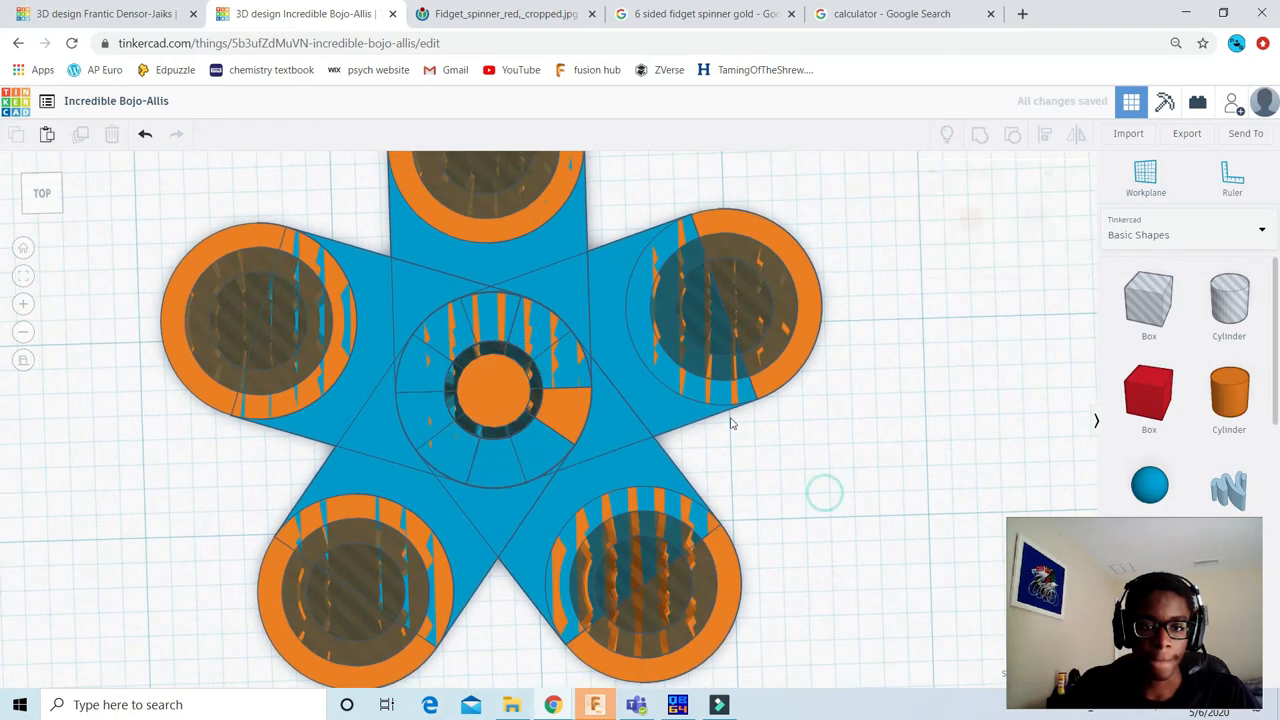
Step: Hide the small orange cylinder standing in the spinner's centre hole
{"action": "left_click", "coordinate": [45, 182]}
{"action": "left_click_drag", "start_coordinate": [47, 182], "coordinate": [46, 190]}
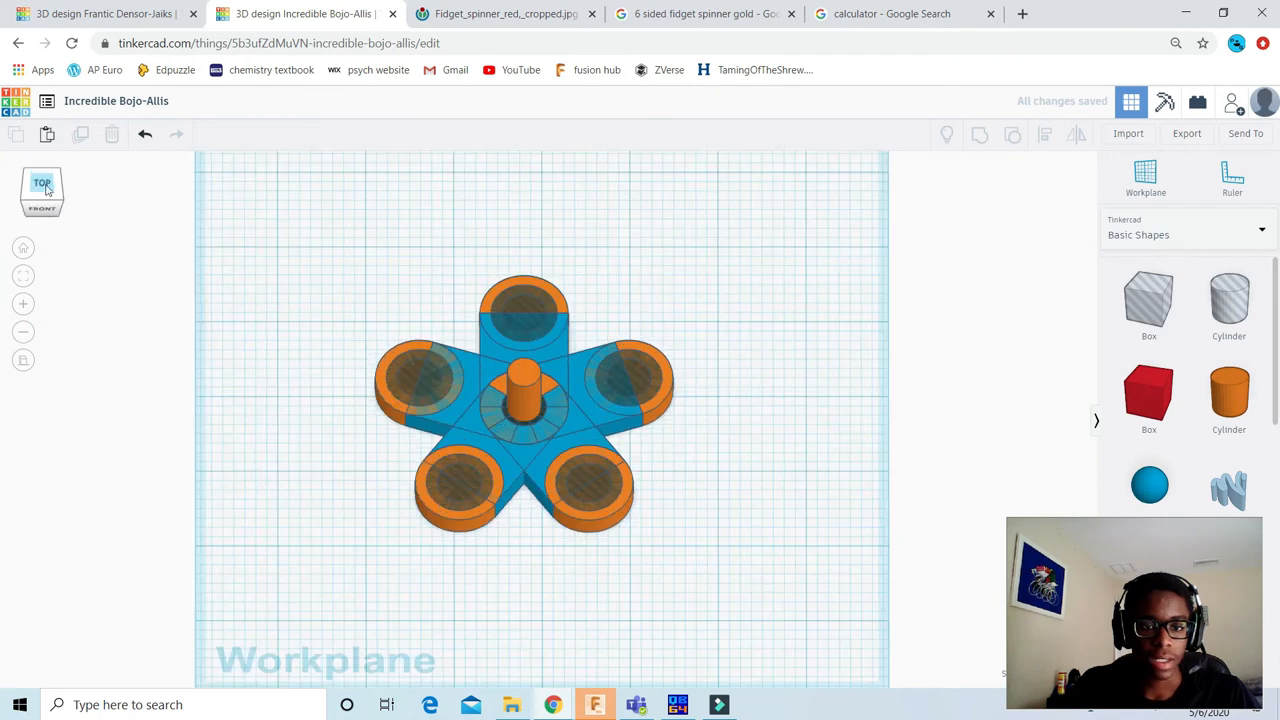
{"action": "scroll", "coordinate": [535, 372], "scroll_direction": "up", "scroll_amount": 2}
{"action": "left_click", "coordinate": [524, 375]}
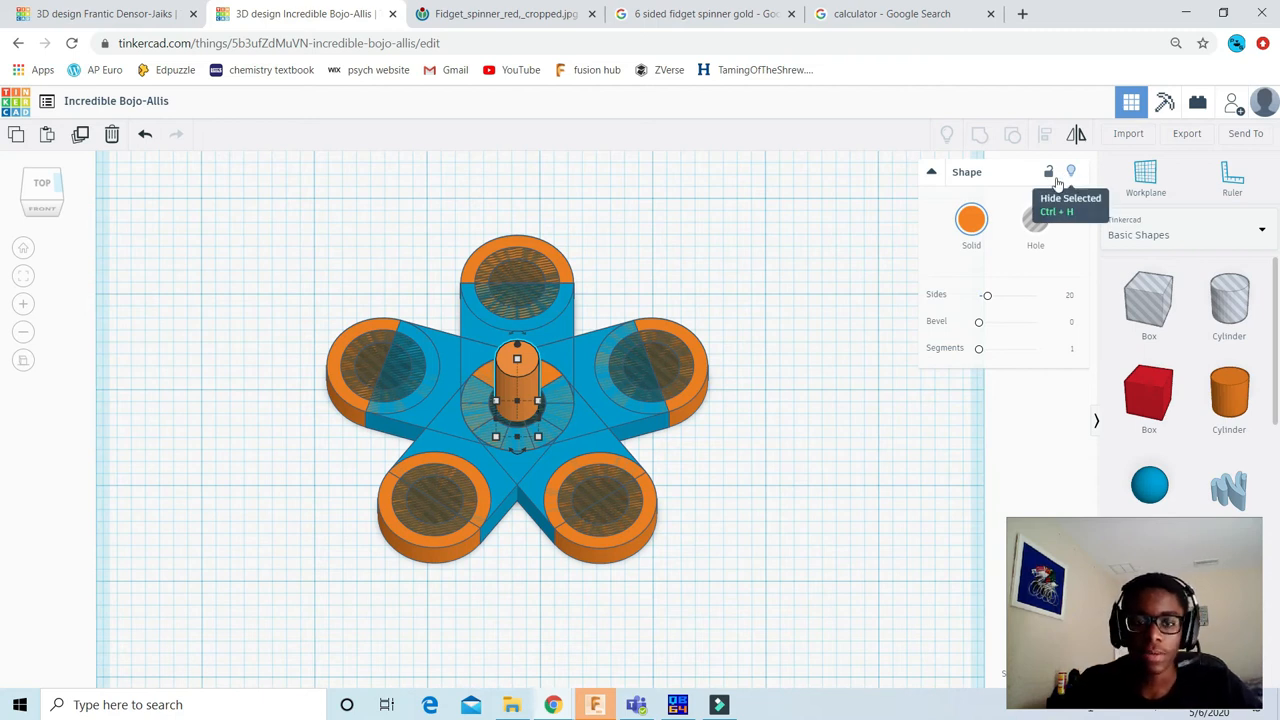
{"action": "left_click", "coordinate": [1058, 180]}
Step: Try grouping all visible spinner shapes into one solid, and undo the grouping
{"action": "left_click", "coordinate": [42, 184]}
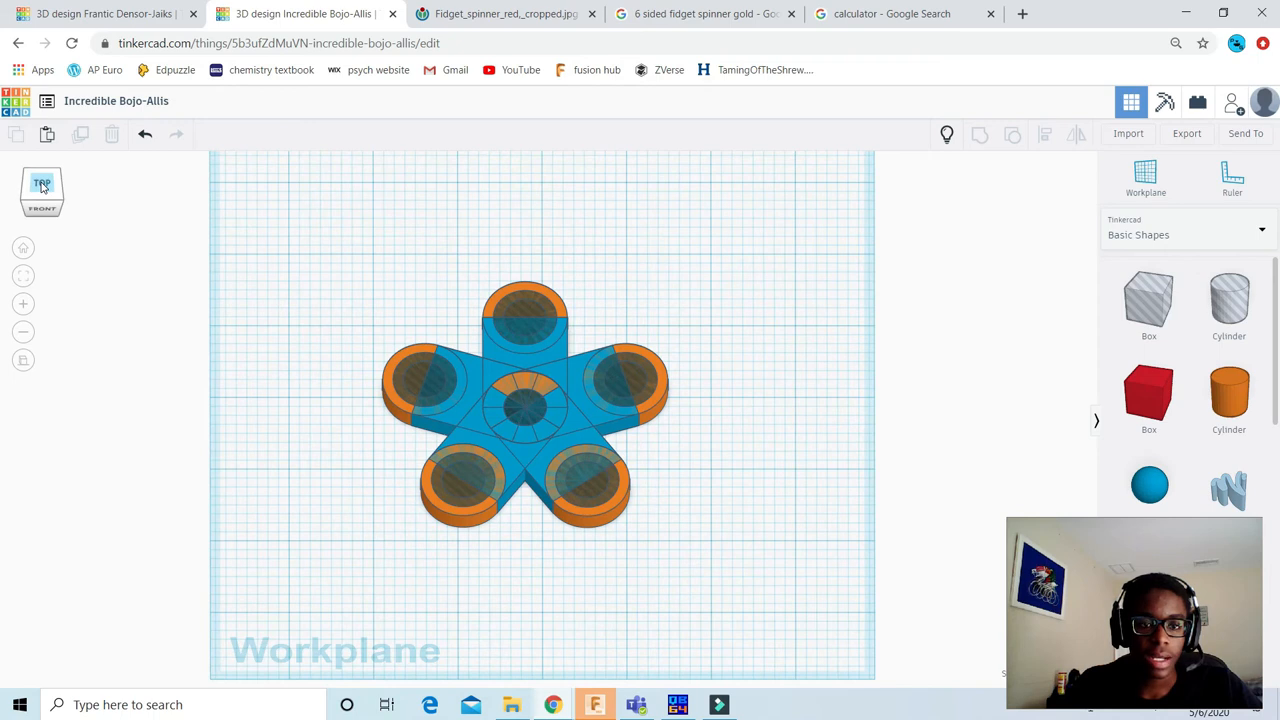
{"action": "left_click_drag", "start_coordinate": [277, 204], "coordinate": [830, 634]}
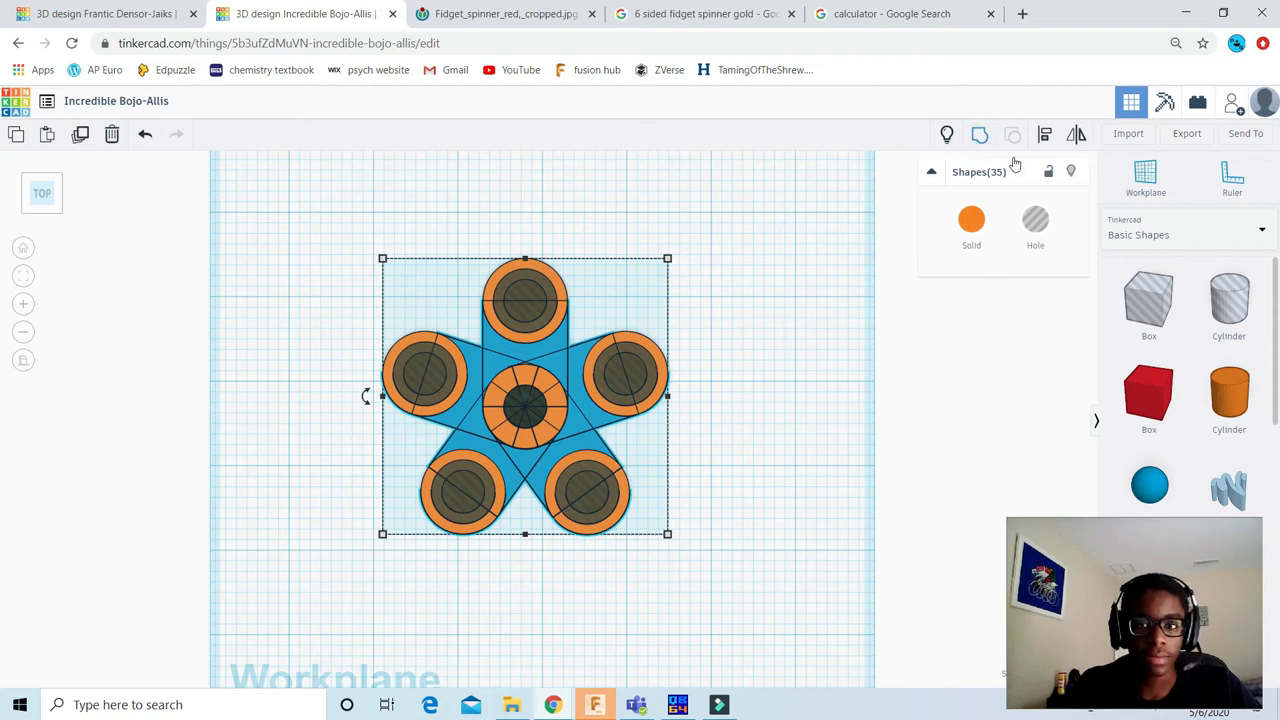
{"action": "left_click", "coordinate": [980, 137]}
{"action": "scroll", "coordinate": [565, 285], "scroll_direction": "up", "scroll_amount": 2}
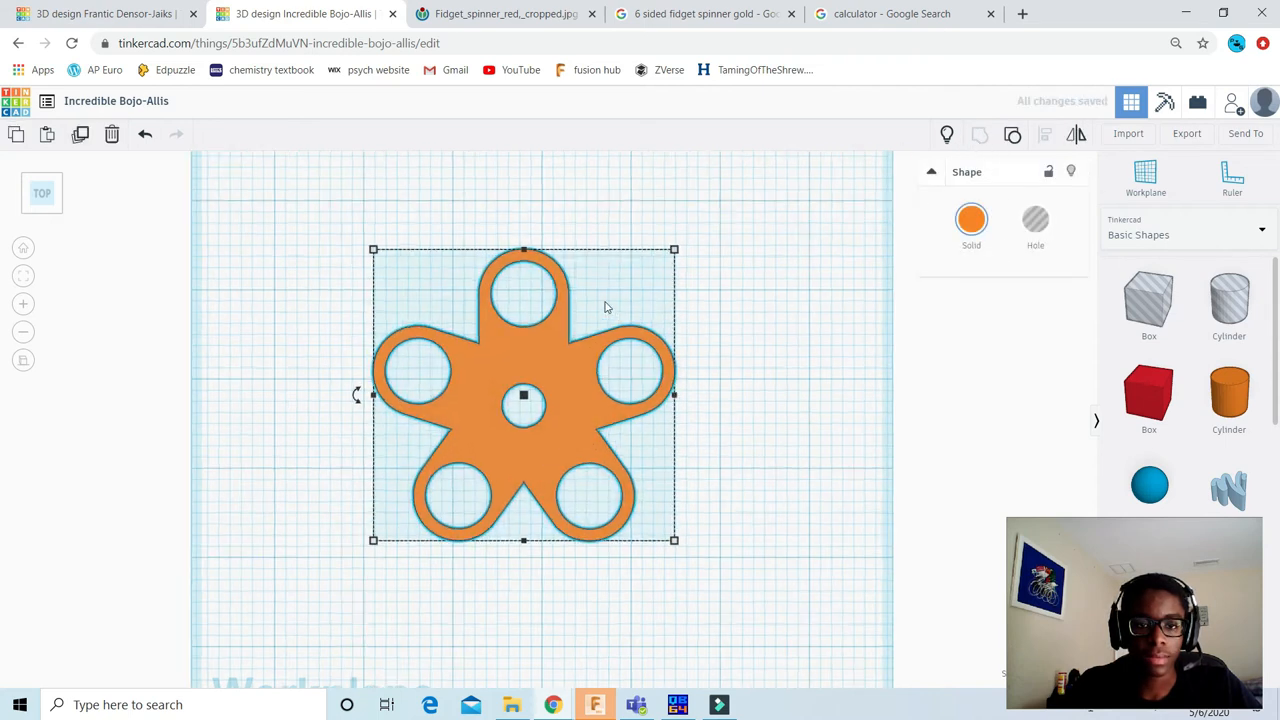
{"action": "scroll", "coordinate": [565, 285], "scroll_direction": "up", "scroll_amount": 1}
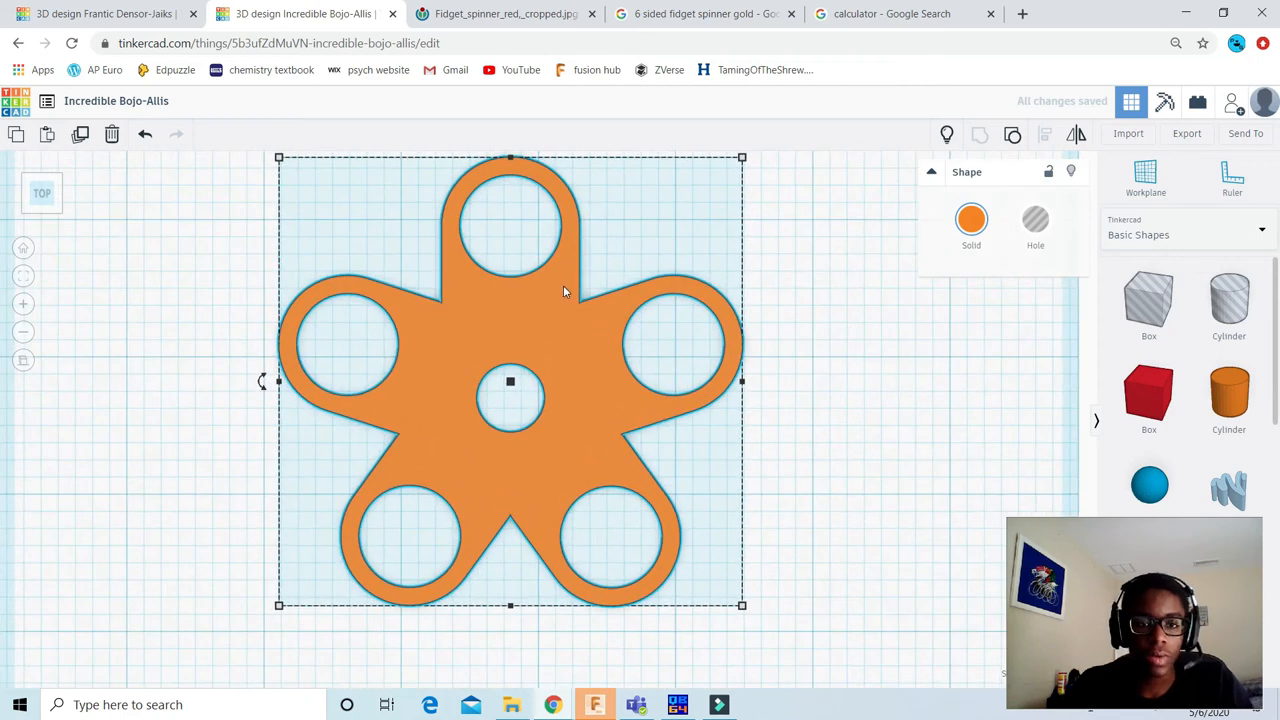
{"action": "scroll", "coordinate": [563, 290], "scroll_direction": "down", "scroll_amount": 1}
{"action": "key", "text": "ctrl+z"}
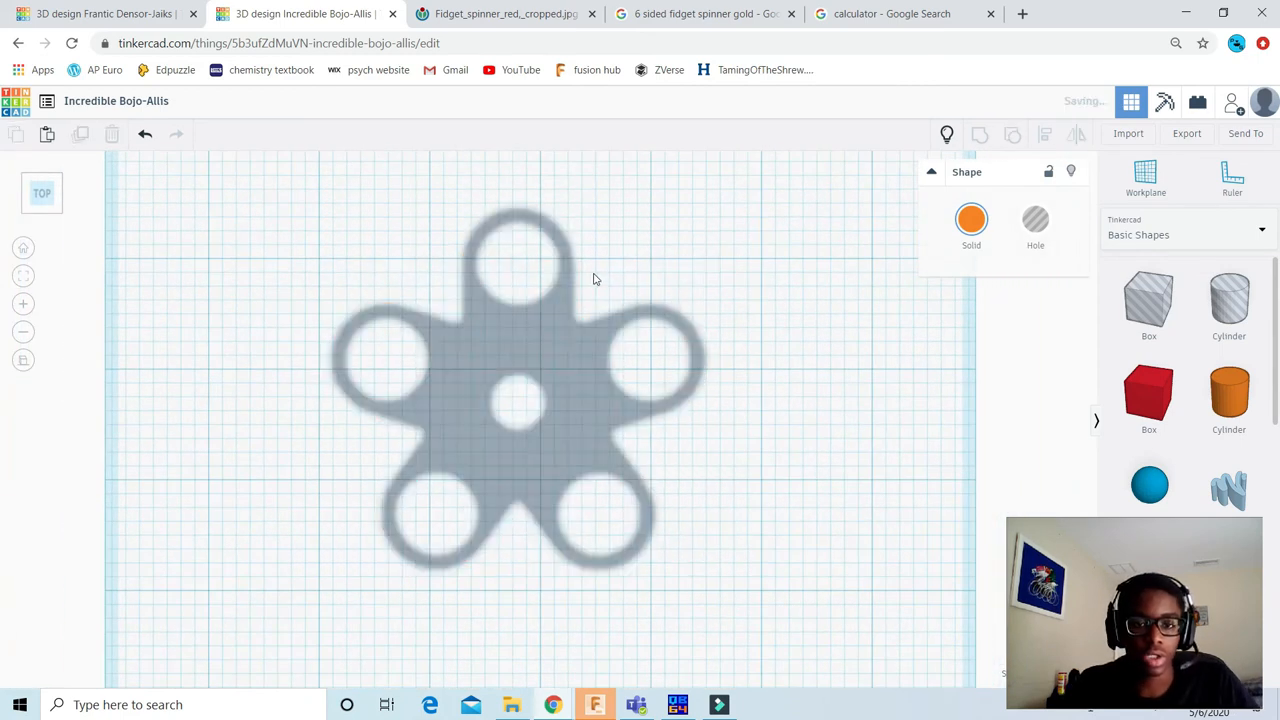
Step: Hide the larger hole cylinder at the tip of the upper-right arm
{"action": "scroll", "coordinate": [642, 279], "scroll_direction": "up", "scroll_amount": 2}
{"action": "scroll", "coordinate": [680, 290], "scroll_direction": "up", "scroll_amount": 1}
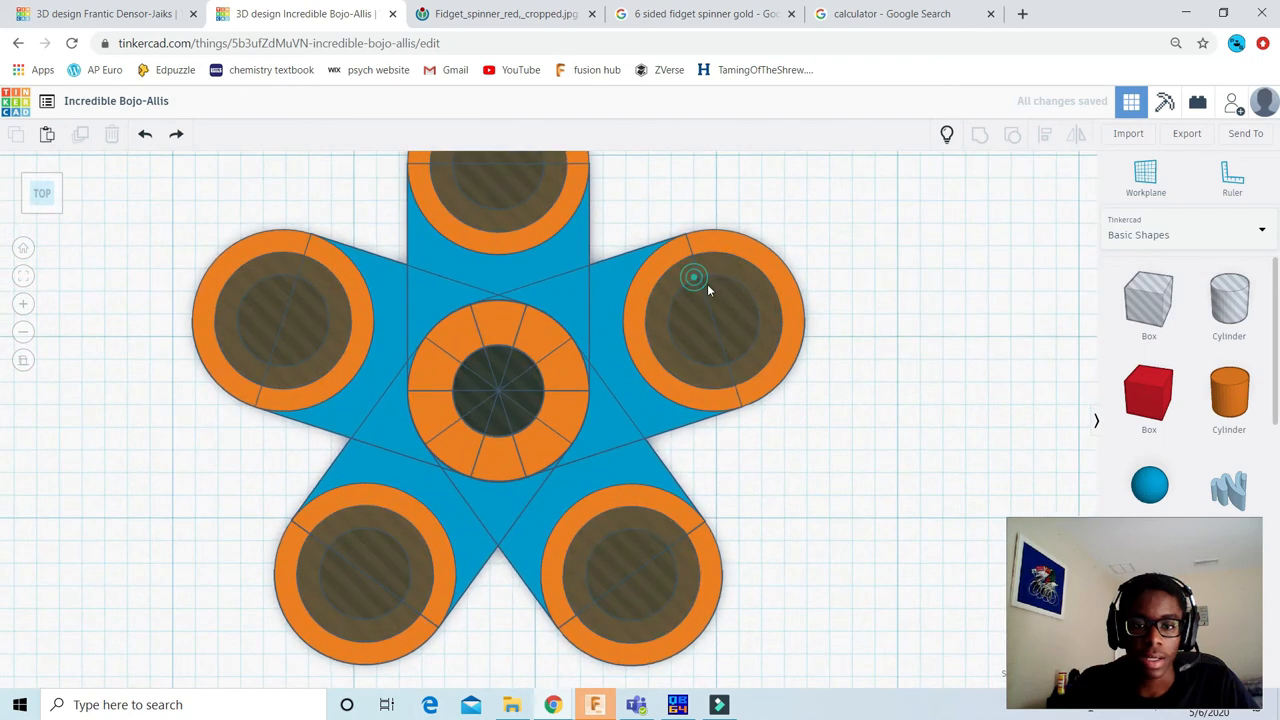
{"action": "left_click", "coordinate": [740, 297]}
{"action": "left_click", "coordinate": [1072, 174]}
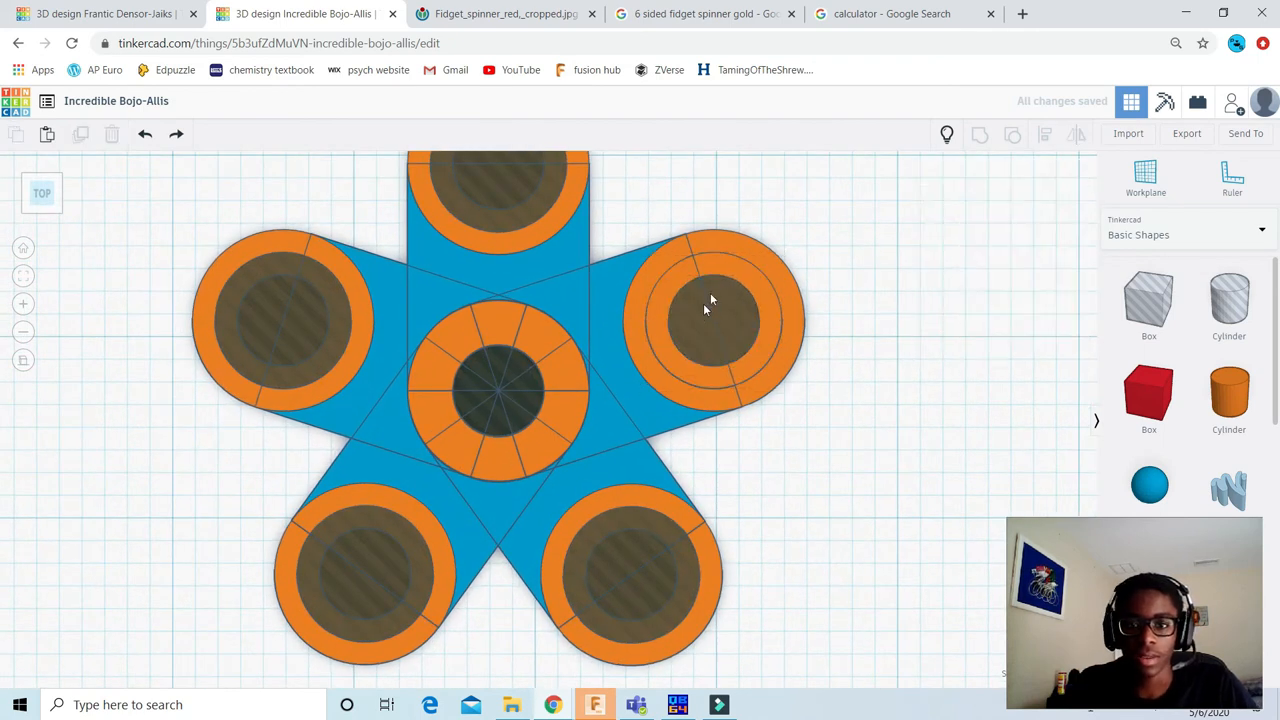
Step: Try to move the outer orange cylinder away from the upper-right arm's tip, and undo the move
{"action": "left_click", "coordinate": [728, 268]}
{"action": "left_click_drag", "start_coordinate": [730, 267], "coordinate": [725, 322]}
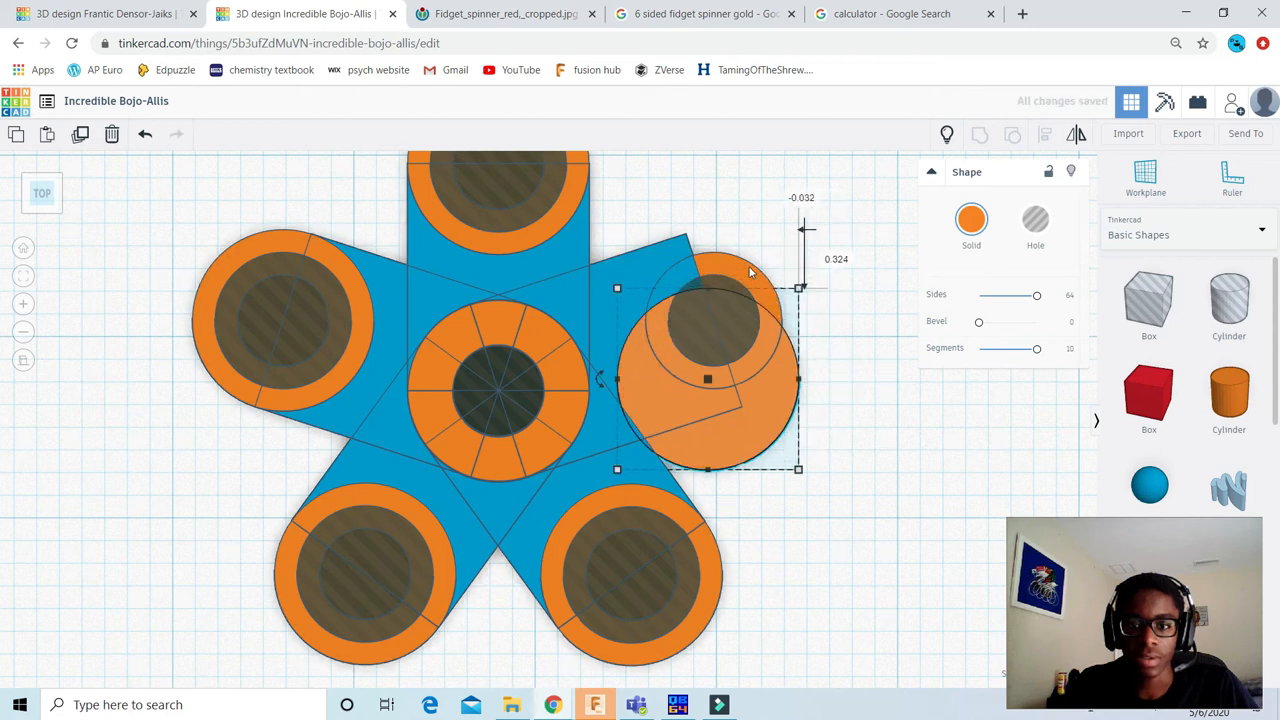
{"action": "key", "text": "ctrl+z"}
{"action": "scroll", "coordinate": [754, 264], "scroll_direction": "up", "scroll_amount": 3}
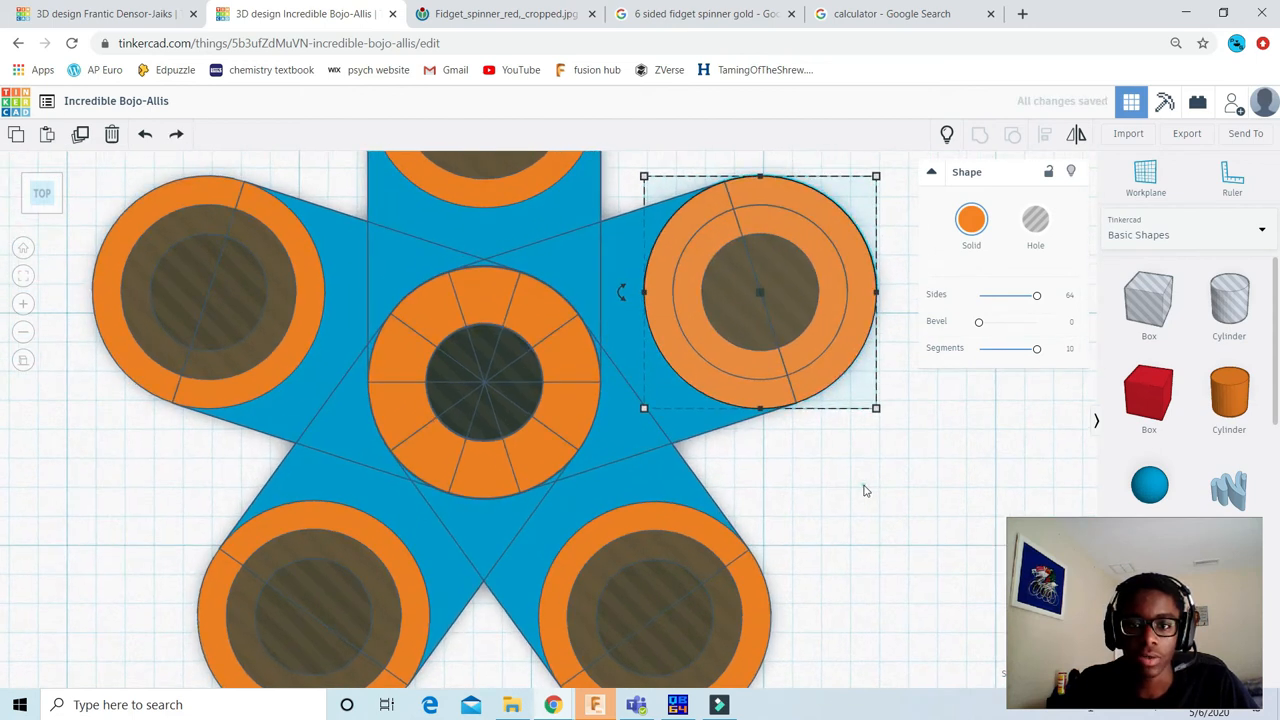
Step: Hide the outer orange cylinder at the tip of the upper-right arm
{"action": "left_click", "coordinate": [865, 486]}
{"action": "middle_click_drag", "start_coordinate": [638, 535], "coordinate": [622, 541]}
{"action": "scroll", "coordinate": [700, 386], "scroll_direction": "up", "scroll_amount": 2}
{"action": "left_click", "coordinate": [736, 385]}
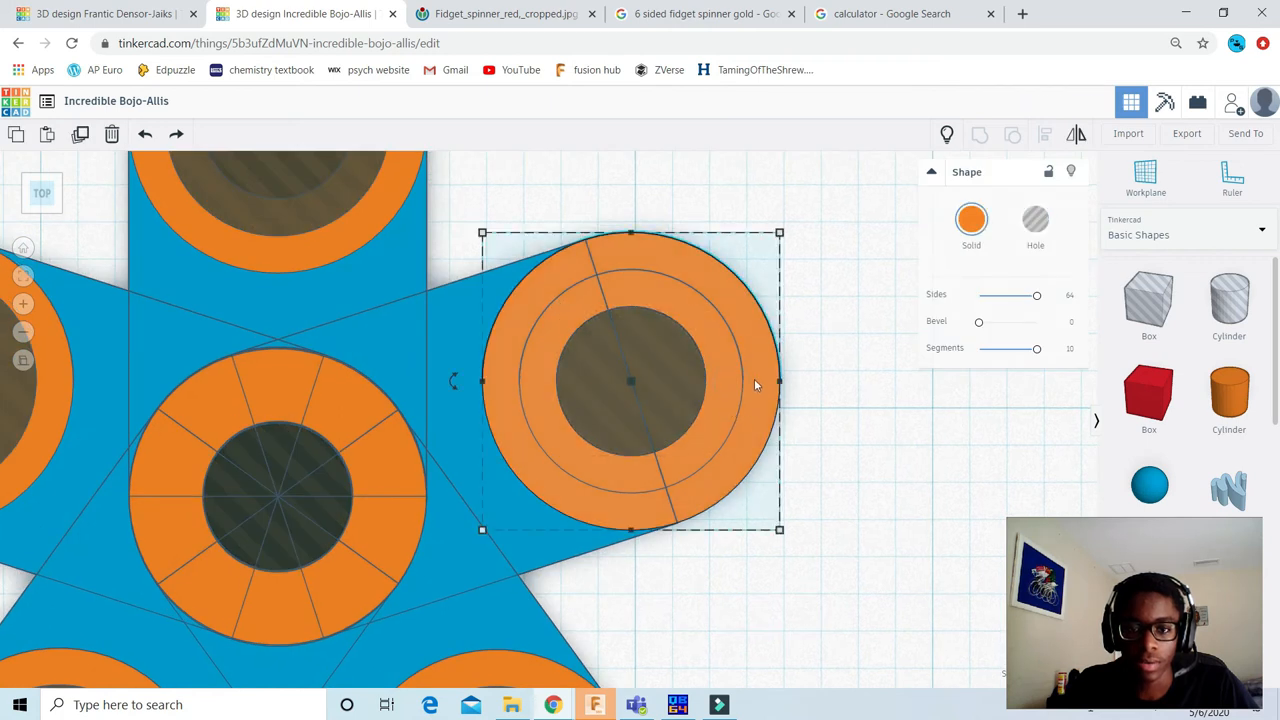
{"action": "left_click", "coordinate": [1076, 176]}
Step: Move the inner solid cylinder out of the upper-right arm, about 1.42 to the right and 0.18 toward the front of the workplane
{"action": "left_click", "coordinate": [702, 331]}
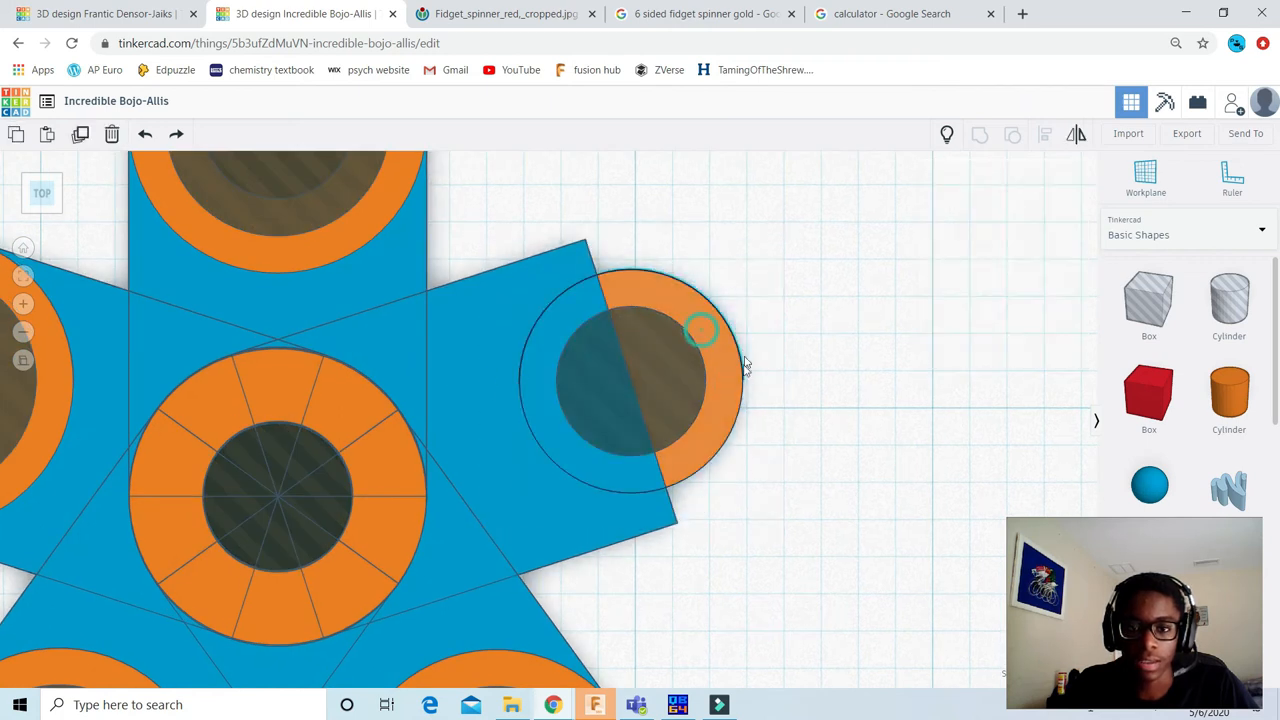
{"action": "scroll", "coordinate": [692, 360], "scroll_direction": "down", "scroll_amount": 1}
{"action": "scroll", "coordinate": [691, 358], "scroll_direction": "down", "scroll_amount": 3}
{"action": "left_click_drag", "start_coordinate": [642, 387], "coordinate": [860, 415]}
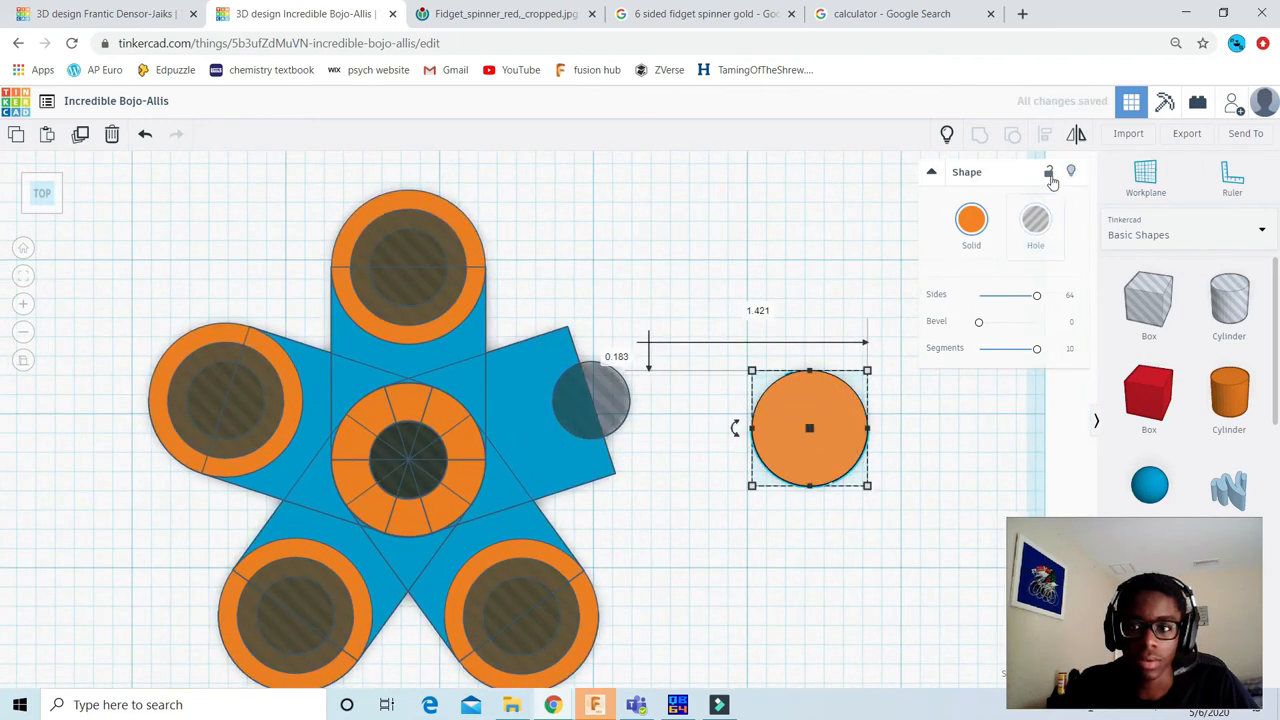
{"action": "left_click", "coordinate": [651, 251]}
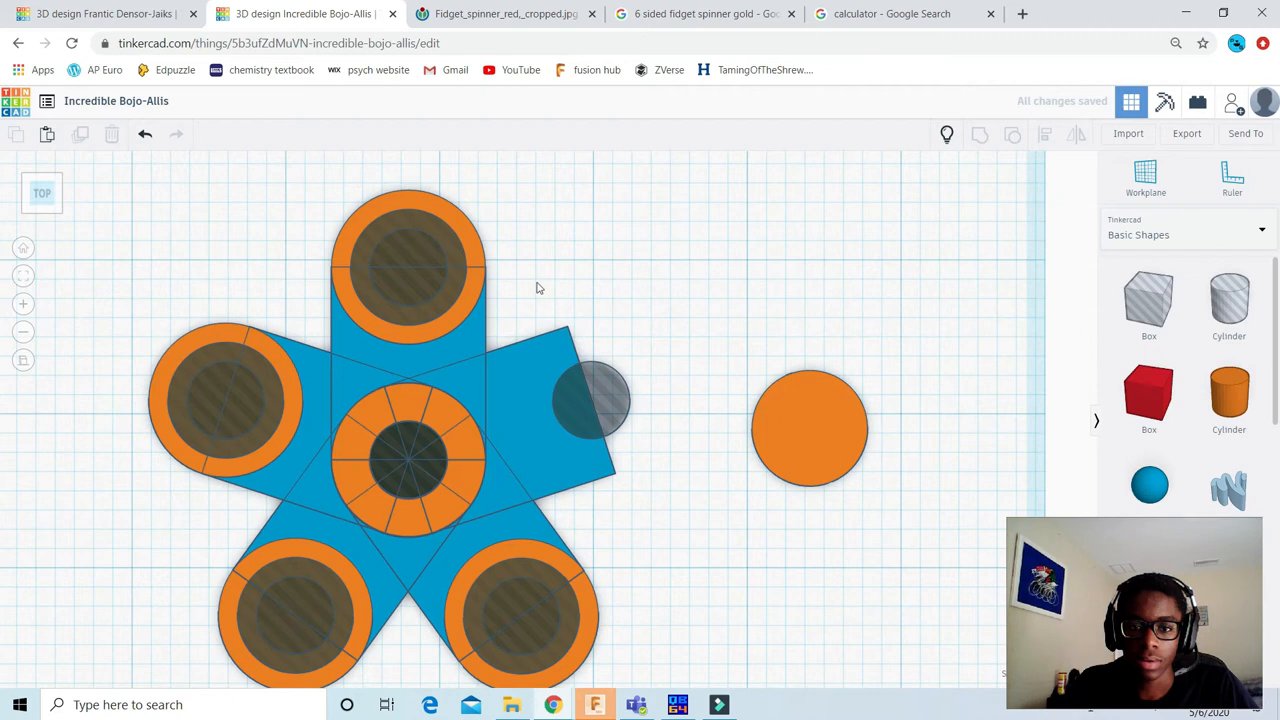
Step: Hide the outer orange cylinder and the larger hole cylinder at the tip of the top arm
{"action": "scroll", "coordinate": [472, 254], "scroll_direction": "down", "scroll_amount": 2}
{"action": "scroll", "coordinate": [469, 242], "scroll_direction": "up", "scroll_amount": 2}
{"action": "left_click", "coordinate": [467, 243]}
{"action": "middle_click_drag", "start_coordinate": [813, 212], "coordinate": [914, 260]}
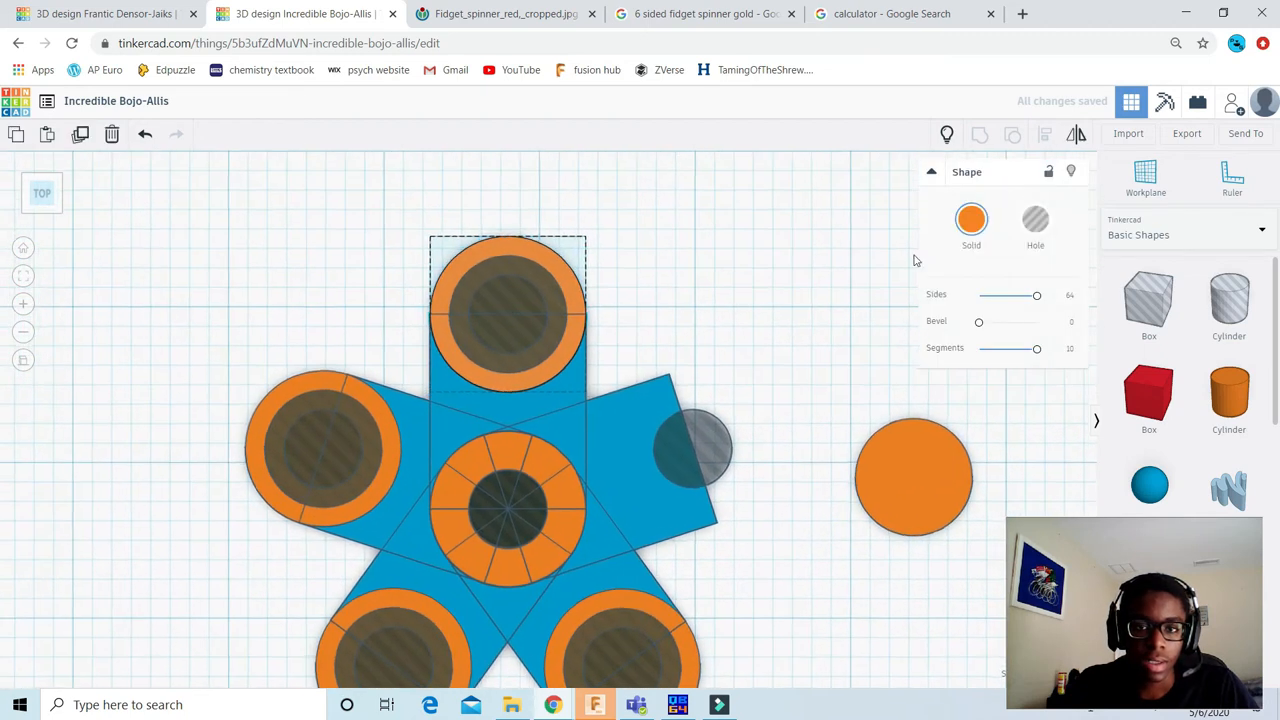
{"action": "key", "text": "Delete"}
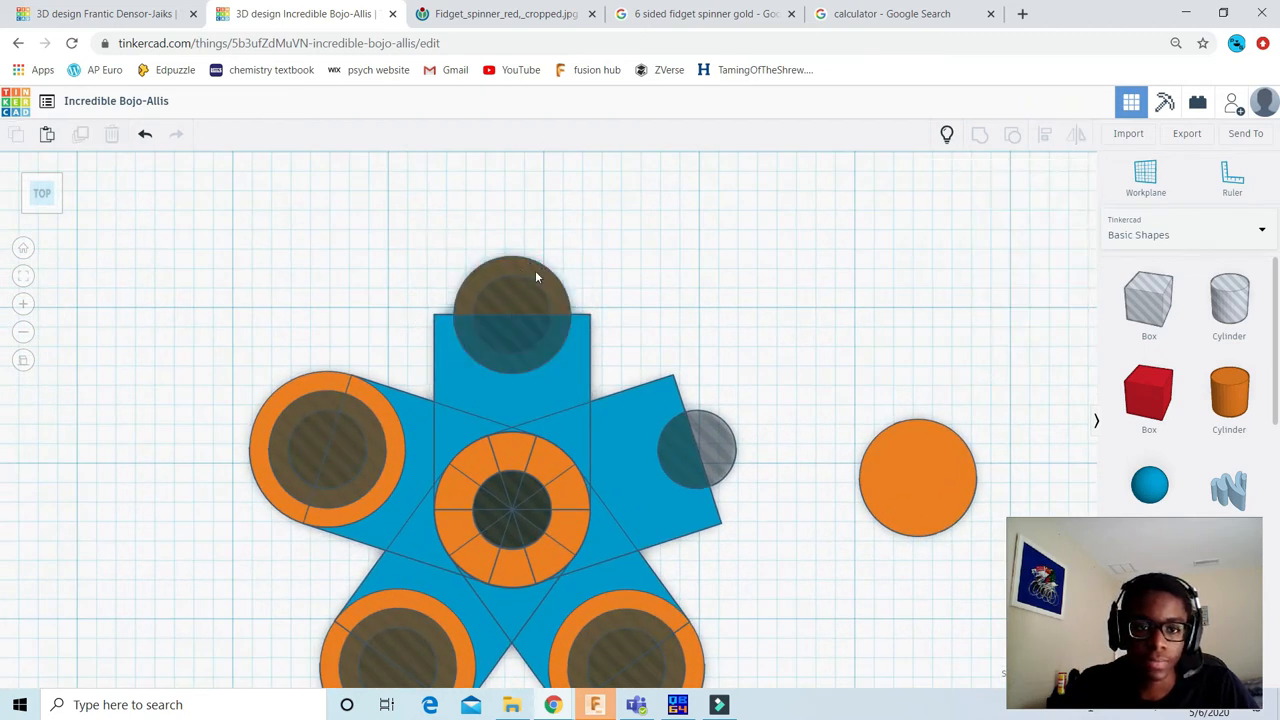
{"action": "scroll", "coordinate": [535, 277], "scroll_direction": "up", "scroll_amount": 2}
{"action": "left_click", "coordinate": [545, 246]}
{"action": "mouse_move", "coordinate": [556, 248]}
{"action": "left_mouse_down"}
{"action": "mouse_move", "coordinate": [568, 238]}
{"action": "mouse_move", "coordinate": [556, 244]}
{"action": "left_mouse_up"}
{"action": "key", "text": "ctrl+z"}
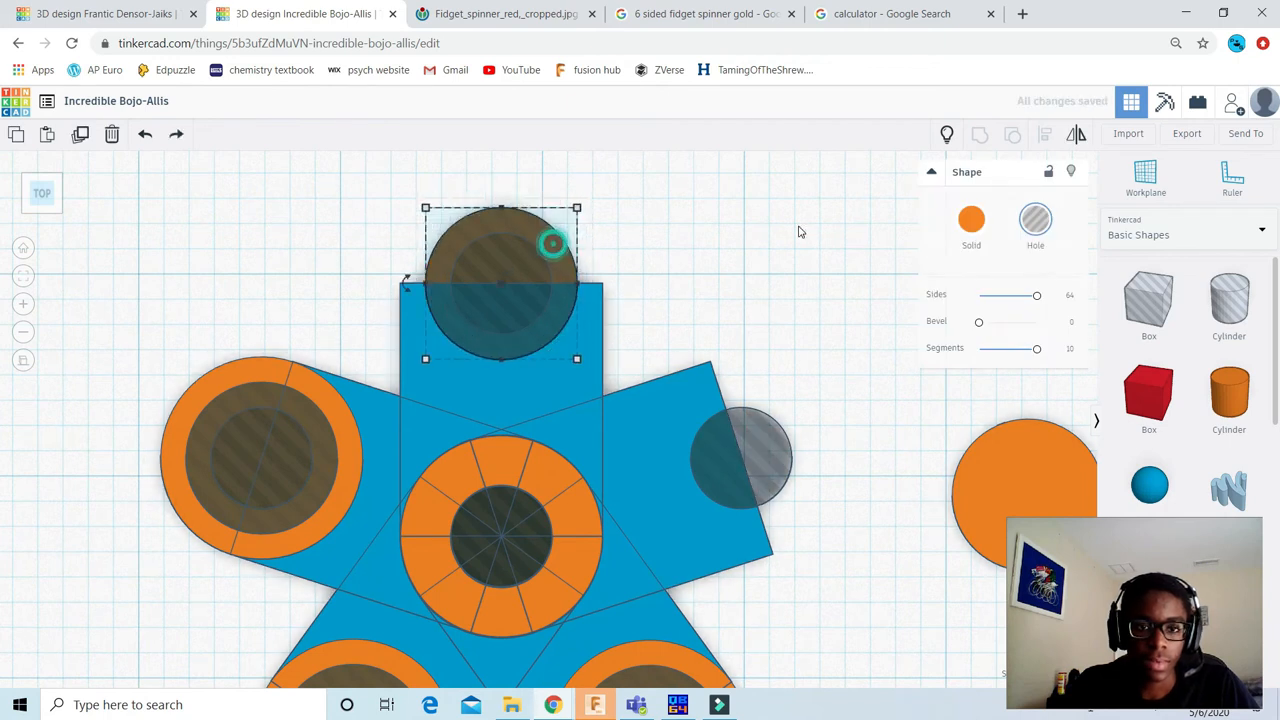
{"action": "key", "text": "ctrl+z"}
{"action": "key", "text": "Escape"}
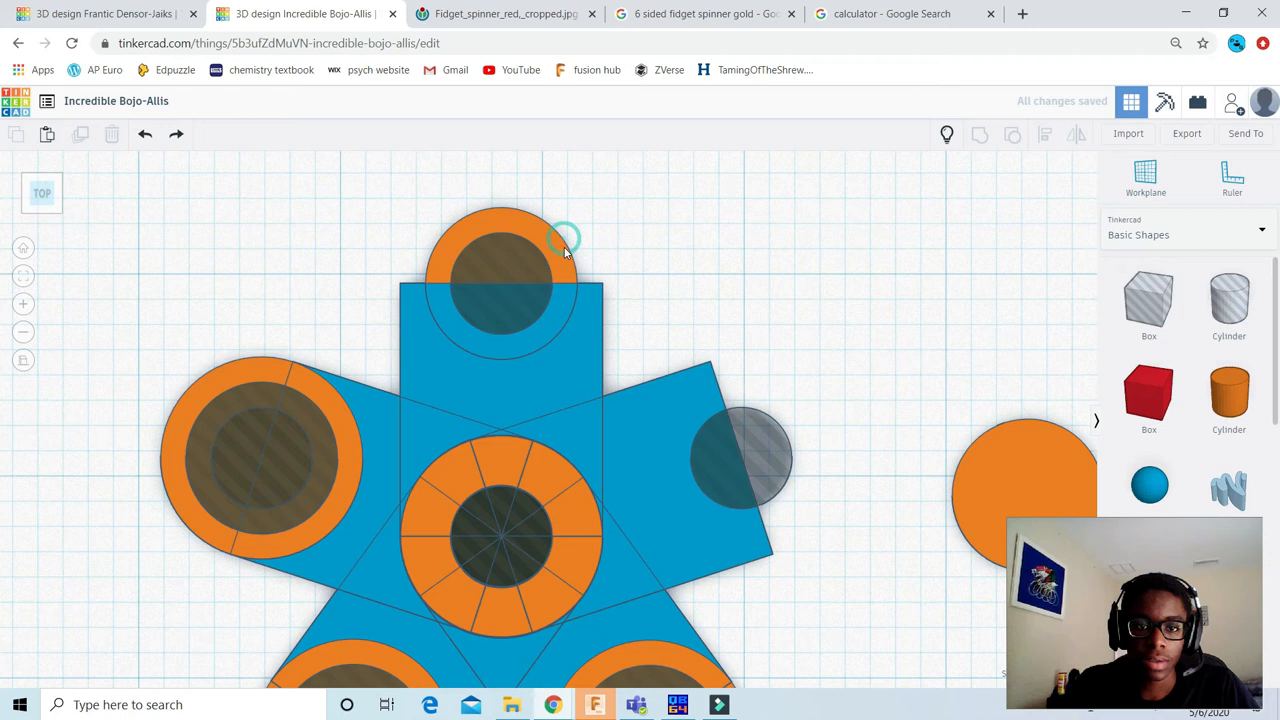
Step: Move the inner solid cylinder out of the top arm, about 1.92 to the right and 0.42 toward the back of the workplane
{"action": "left_click", "coordinate": [564, 250]}
{"action": "left_click_drag", "start_coordinate": [561, 255], "coordinate": [948, 170]}
{"action": "scroll", "coordinate": [566, 300], "scroll_direction": "down", "scroll_amount": 3}
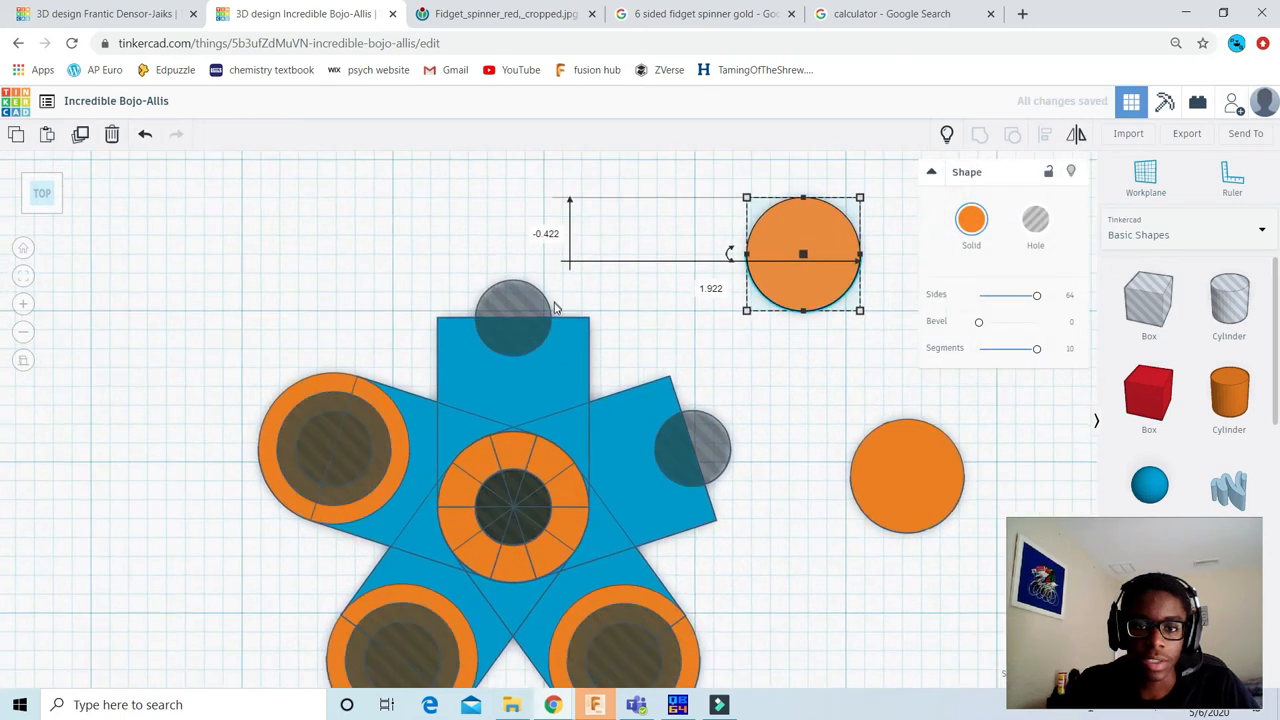
{"action": "scroll", "coordinate": [556, 420], "scroll_direction": "down", "scroll_amount": 2}
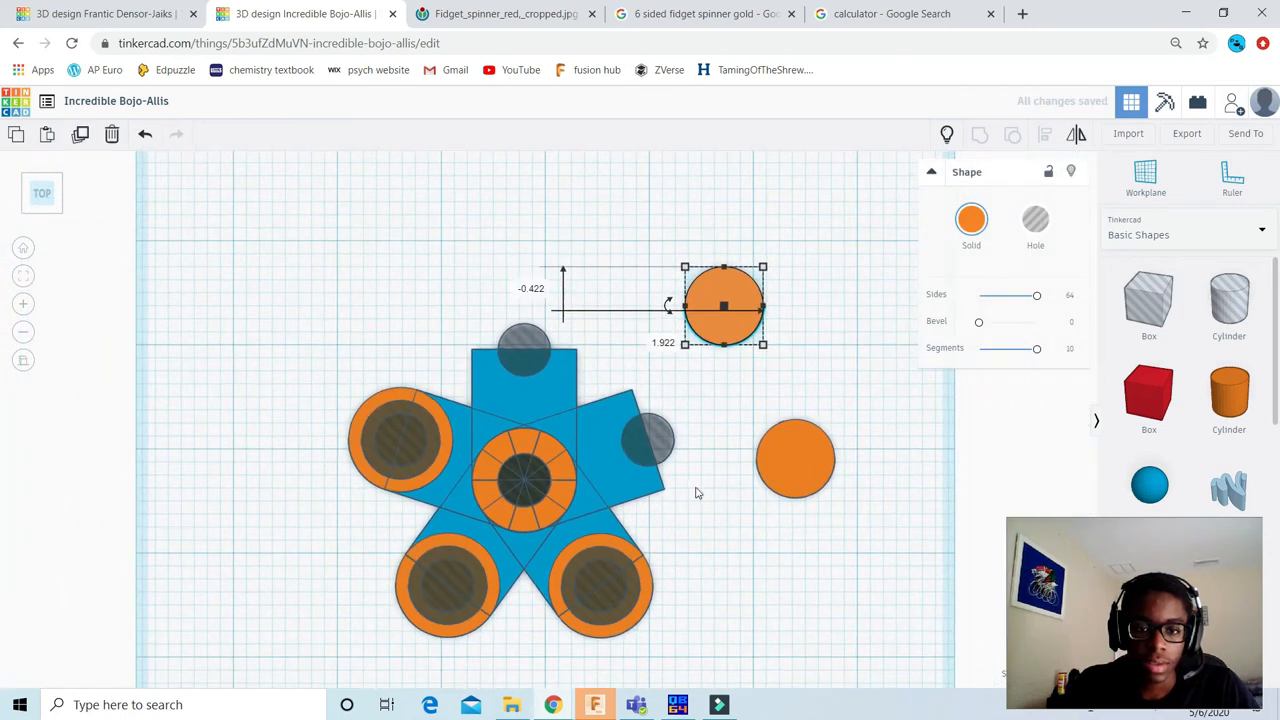
Step: Hide the outer orange cylinder and the larger hole cylinder at the tip of the lower-right arm
{"action": "middle_click_drag", "start_coordinate": [698, 493], "coordinate": [695, 417]}
{"action": "scroll", "coordinate": [729, 503], "scroll_direction": "up", "scroll_amount": 2}
{"action": "scroll", "coordinate": [697, 546], "scroll_direction": "up", "scroll_amount": 2}
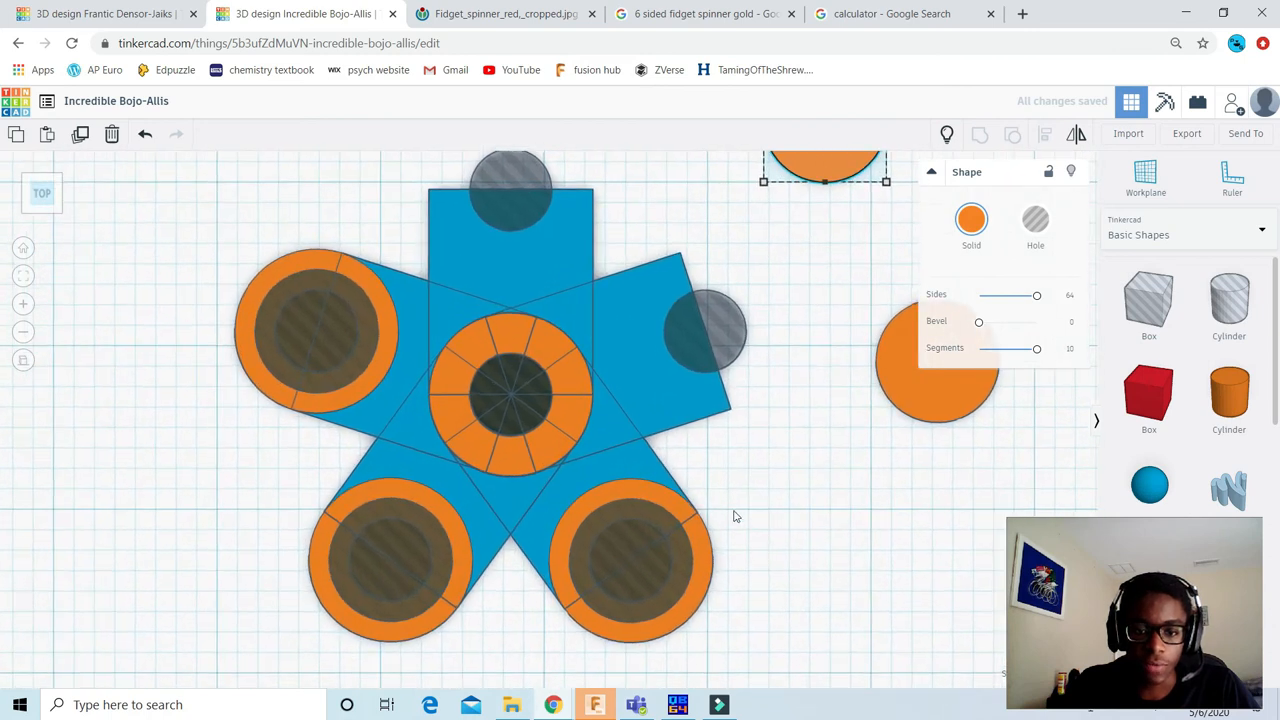
{"action": "middle_click_drag", "start_coordinate": [676, 525], "coordinate": [614, 445]}
{"action": "scroll", "coordinate": [637, 475], "scroll_direction": "up", "scroll_amount": 2}
{"action": "middle_click_drag", "start_coordinate": [684, 534], "coordinate": [651, 506]}
{"action": "left_click", "coordinate": [630, 457]}
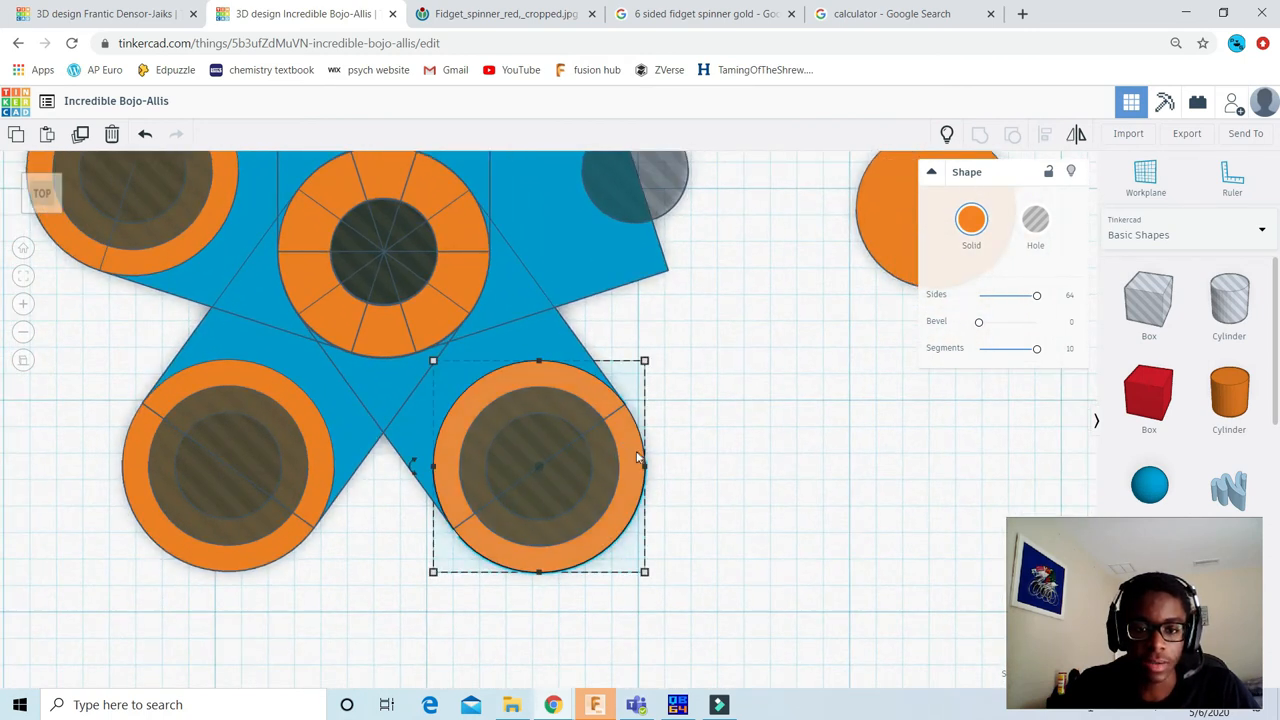
{"action": "key", "text": "Delete"}
{"action": "left_click", "coordinate": [596, 477]}
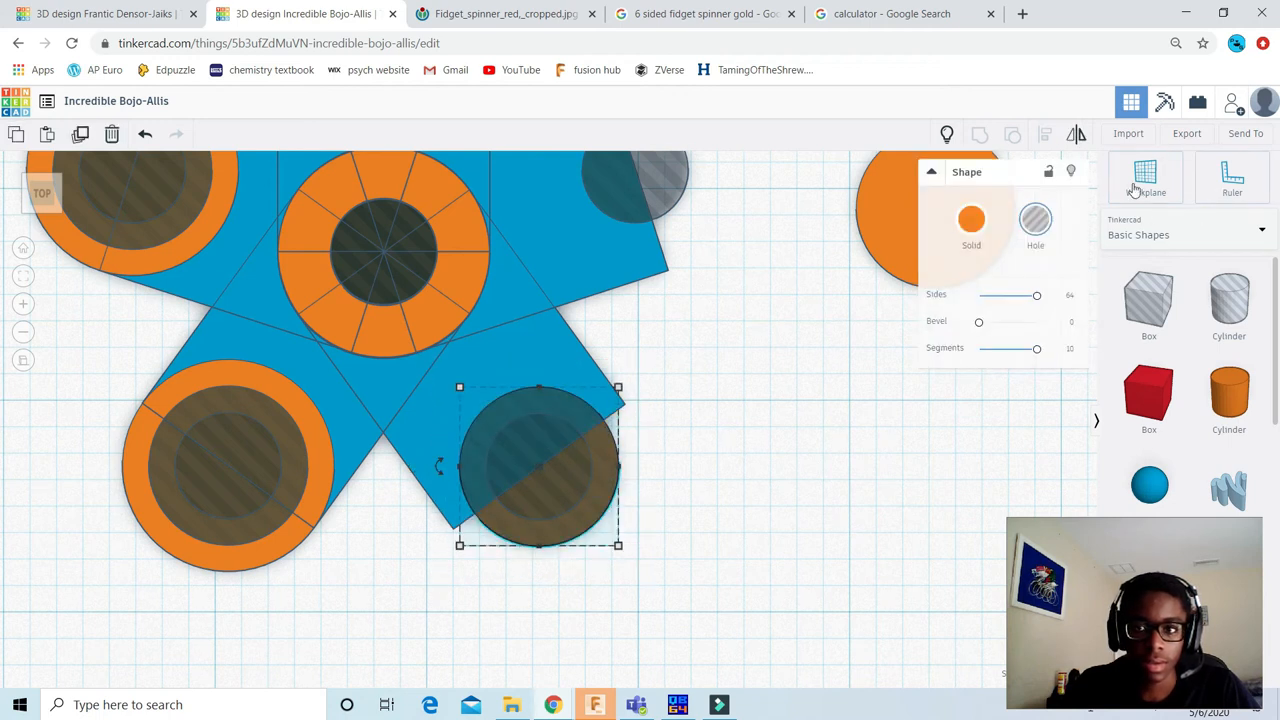
{"action": "left_click", "coordinate": [971, 219]}
{"action": "left_click", "coordinate": [680, 373]}
Step: Move the inner solid cylinder out of the lower-right arm to the empty area at its lower right, and deselect it
{"action": "left_click", "coordinate": [590, 460]}
{"action": "scroll", "coordinate": [590, 480], "scroll_direction": "down", "scroll_amount": 2}
{"action": "left_click_drag", "start_coordinate": [592, 486], "coordinate": [855, 608]}
{"action": "scroll", "coordinate": [626, 391], "scroll_direction": "down", "scroll_amount": 2}
{"action": "left_click", "coordinate": [717, 367]}
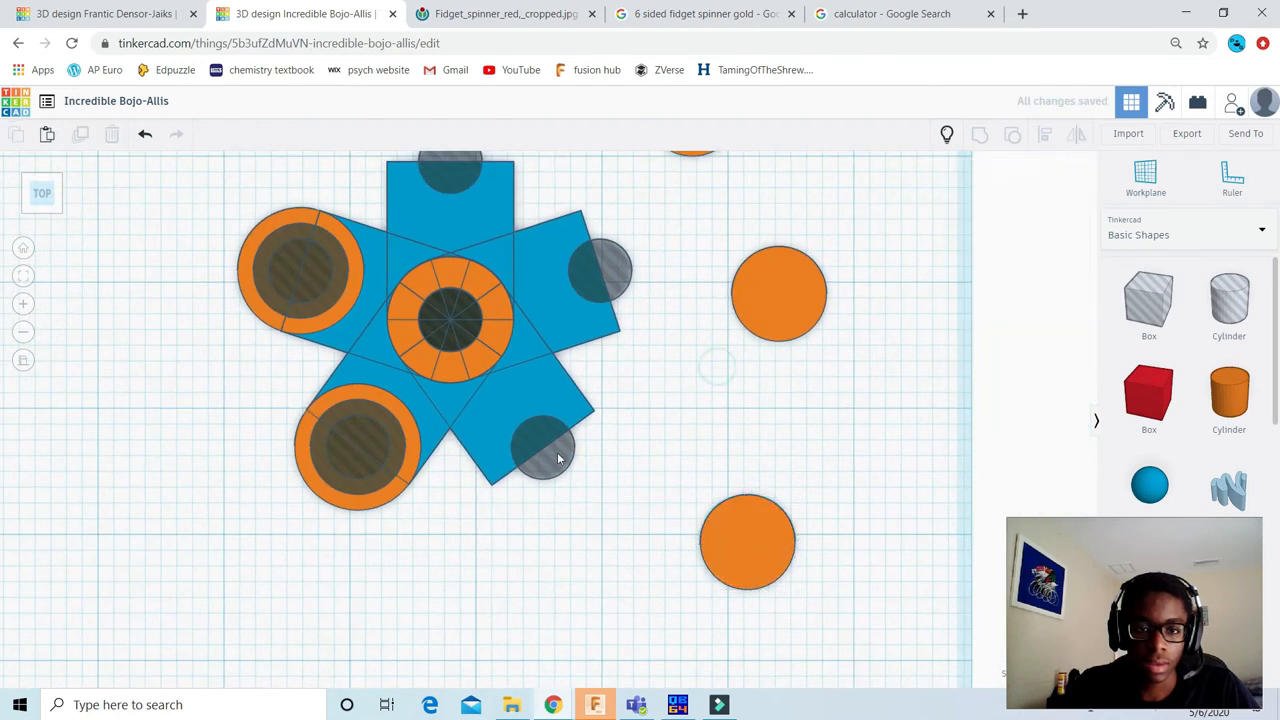
{"action": "middle_click_drag", "start_coordinate": [468, 513], "coordinate": [475, 517]}
{"action": "scroll", "coordinate": [640, 340], "scroll_direction": "down", "scroll_amount": 2}
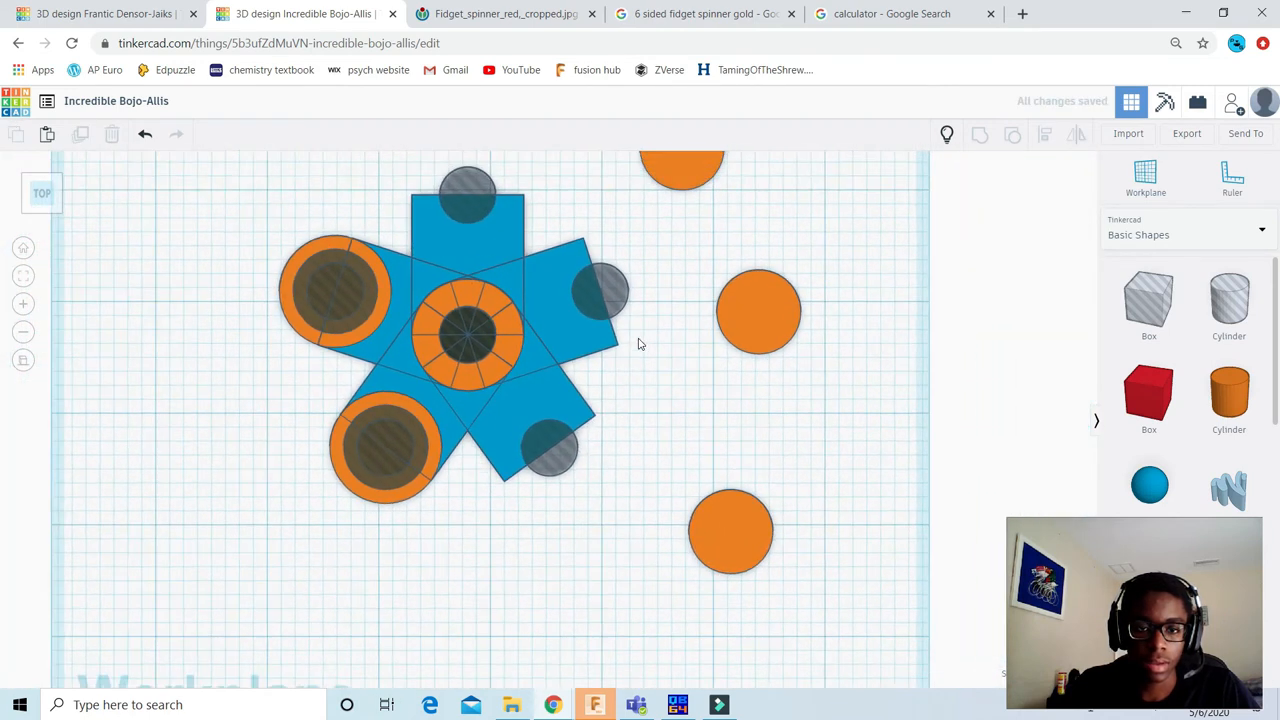
Step: Move the small hole cylinder from the upper-right arm's tip onto the middle of the loose orange cylinder beside it
{"action": "left_click", "coordinate": [607, 307]}
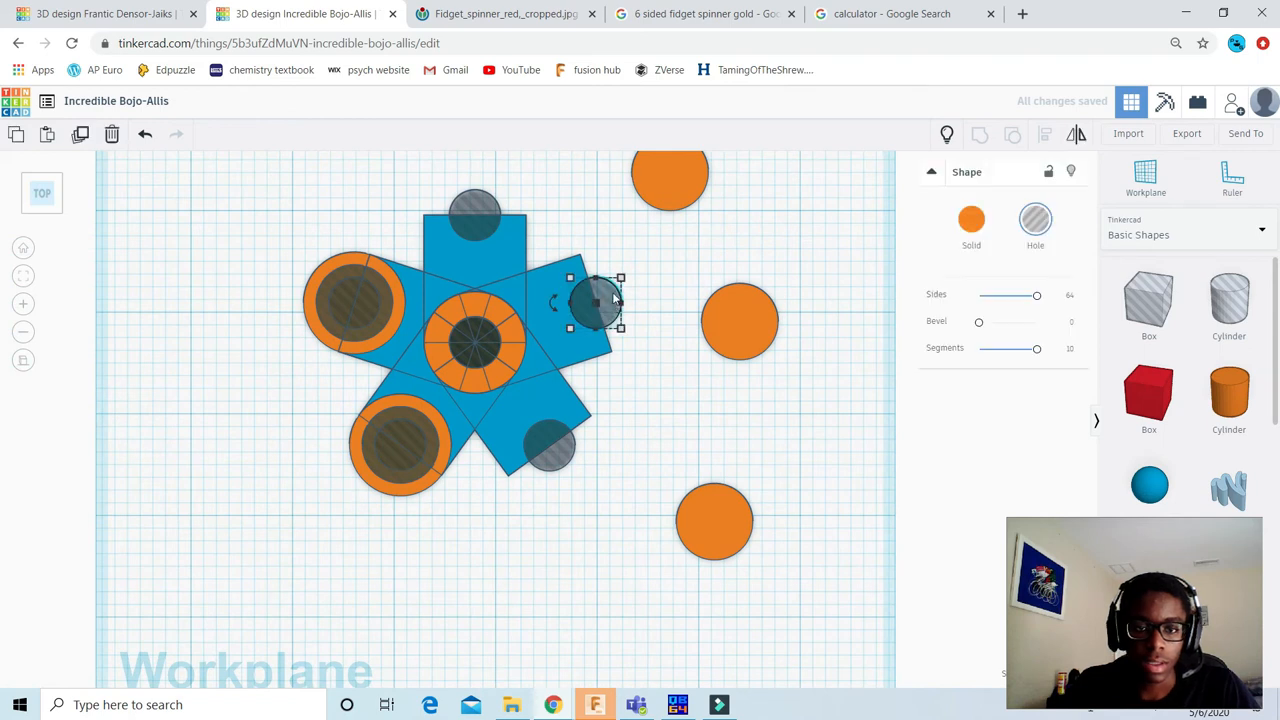
{"action": "scroll", "coordinate": [615, 298], "scroll_direction": "up", "scroll_amount": 2}
{"action": "left_click_drag", "start_coordinate": [627, 281], "coordinate": [806, 304]}
Step: Delete the small hole cylinders at the tips of the top arm and the lower-right arm
{"action": "left_click", "coordinate": [476, 166]}
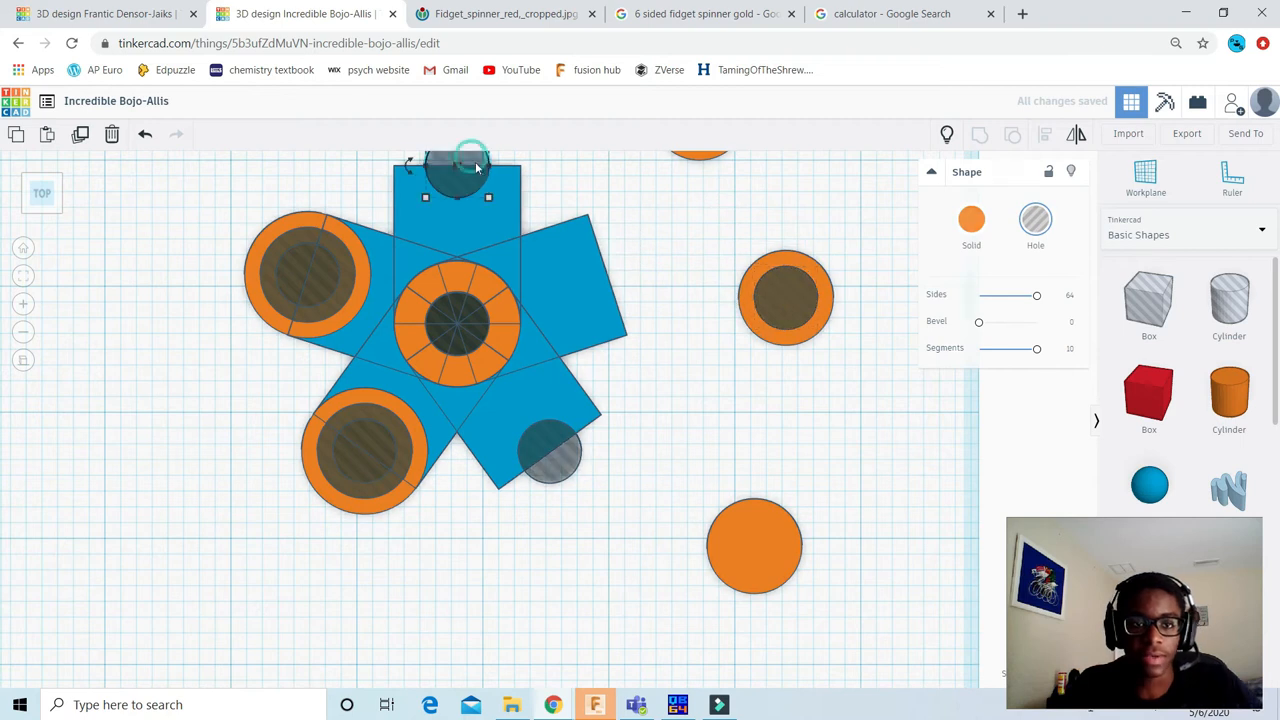
{"action": "key", "text": "Delete"}
{"action": "left_click", "coordinate": [550, 452]}
{"action": "key", "text": "Delete"}
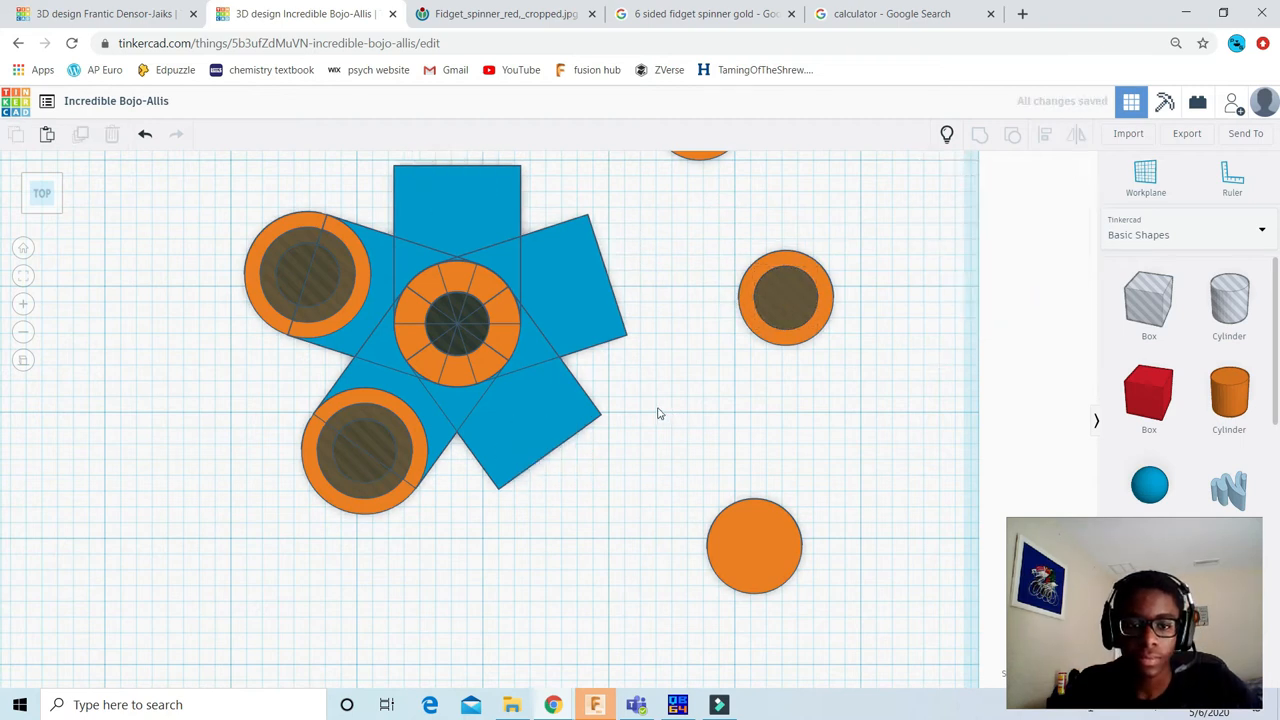
{"action": "scroll", "coordinate": [616, 385], "scroll_direction": "down", "scroll_amount": 2}
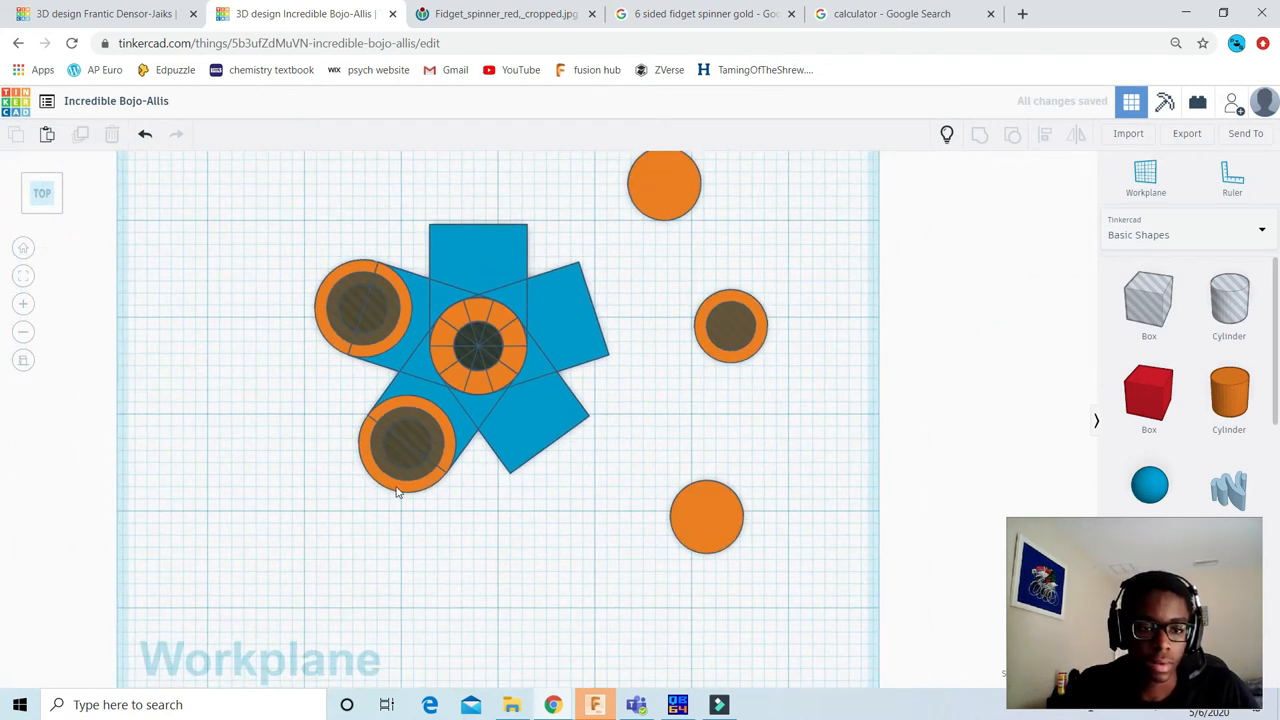
Step: Hide the outer orange cylinder and the larger hole cylinder at the tip of the lower-left arm
{"action": "left_click", "coordinate": [385, 455]}
{"action": "scroll", "coordinate": [567, 436], "scroll_direction": "up", "scroll_amount": 2}
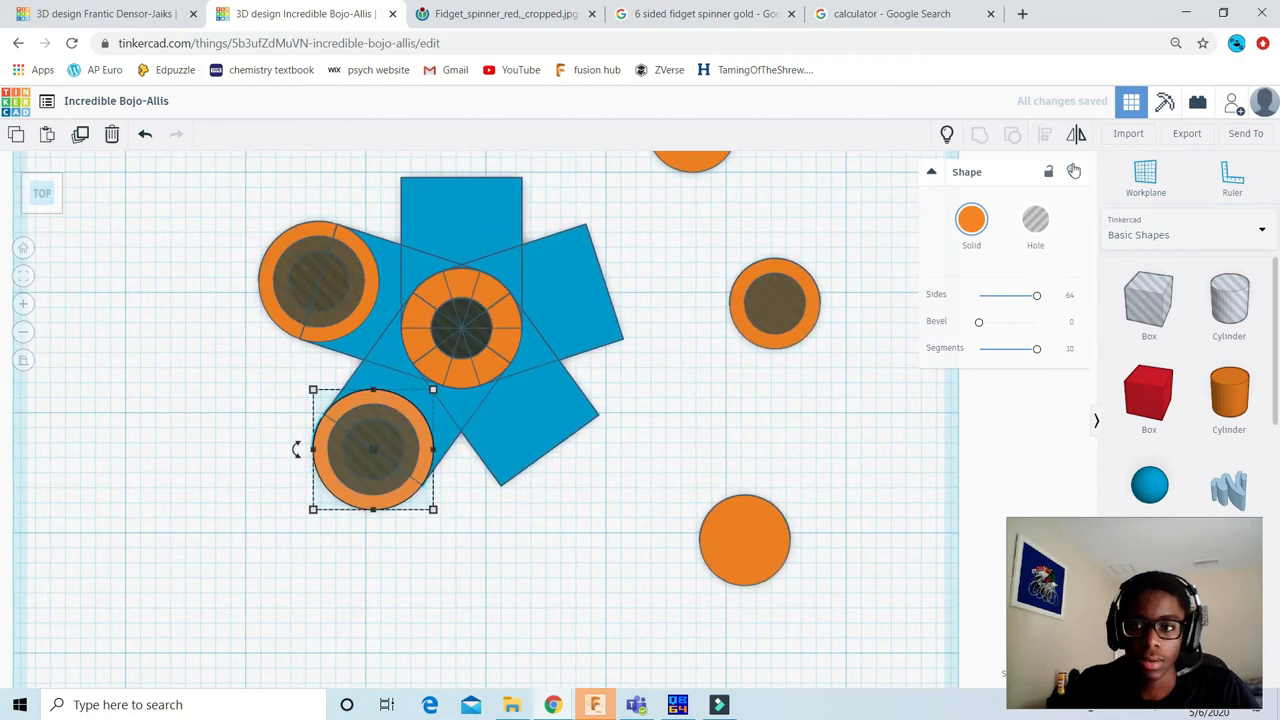
{"action": "left_click", "coordinate": [1073, 171]}
{"action": "middle_click_drag", "start_coordinate": [448, 485], "coordinate": [545, 511]}
{"action": "left_click", "coordinate": [474, 513]}
{"action": "scroll", "coordinate": [478, 513], "scroll_direction": "up", "scroll_amount": 1}
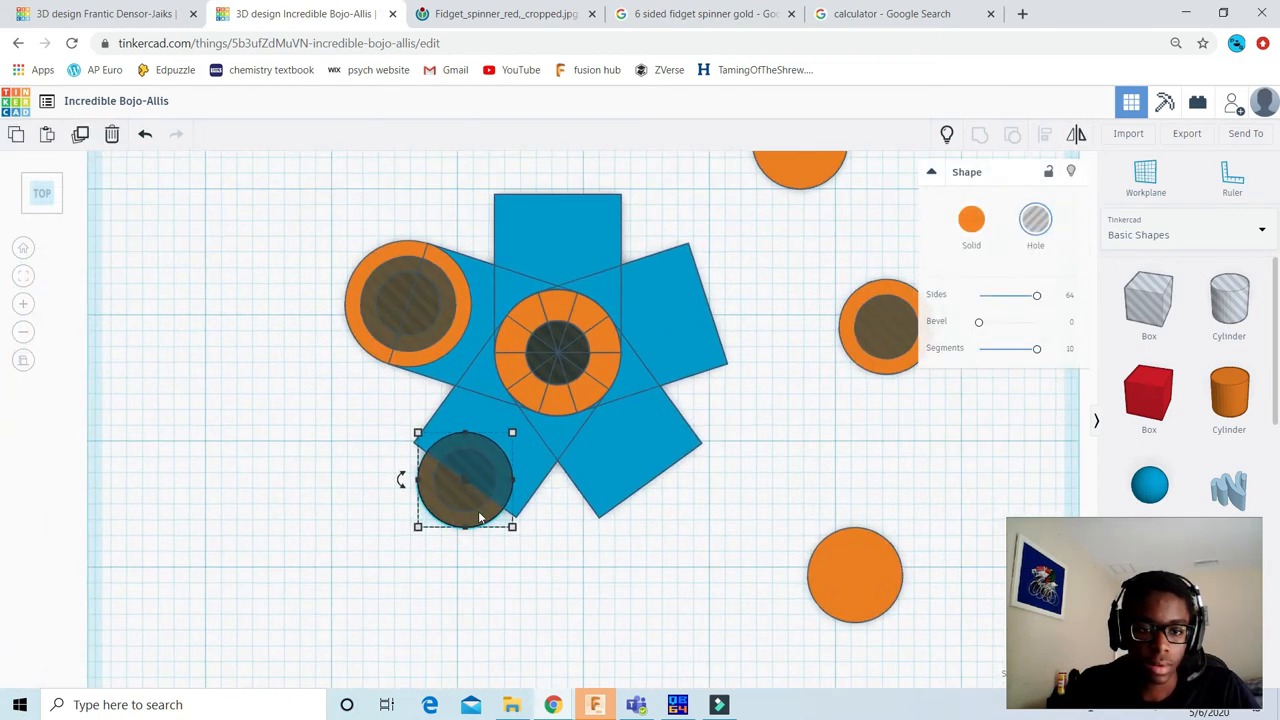
{"action": "scroll", "coordinate": [478, 517], "scroll_direction": "up", "scroll_amount": 2}
{"action": "left_click", "coordinate": [1075, 171]}
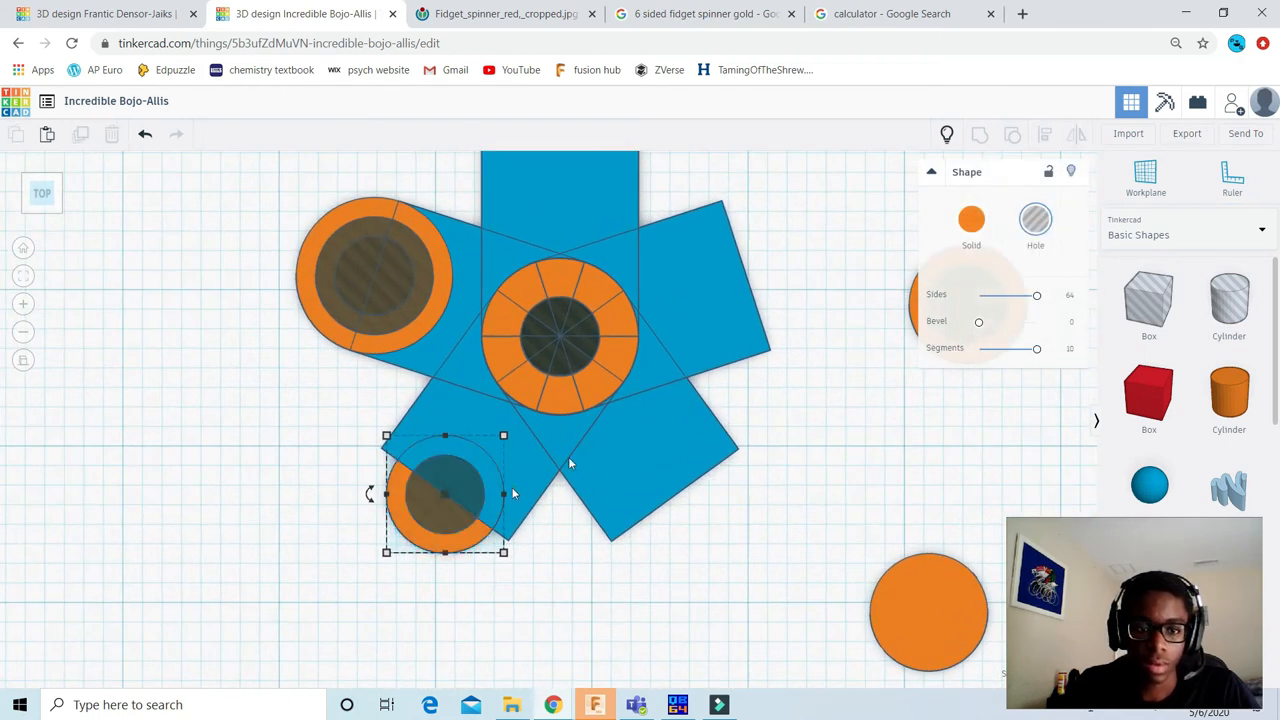
Step: Move the small hole cylinder and the inner solid cylinder out of the lower-left arm to the empty area at its left, one inside the other
{"action": "left_click", "coordinate": [441, 521]}
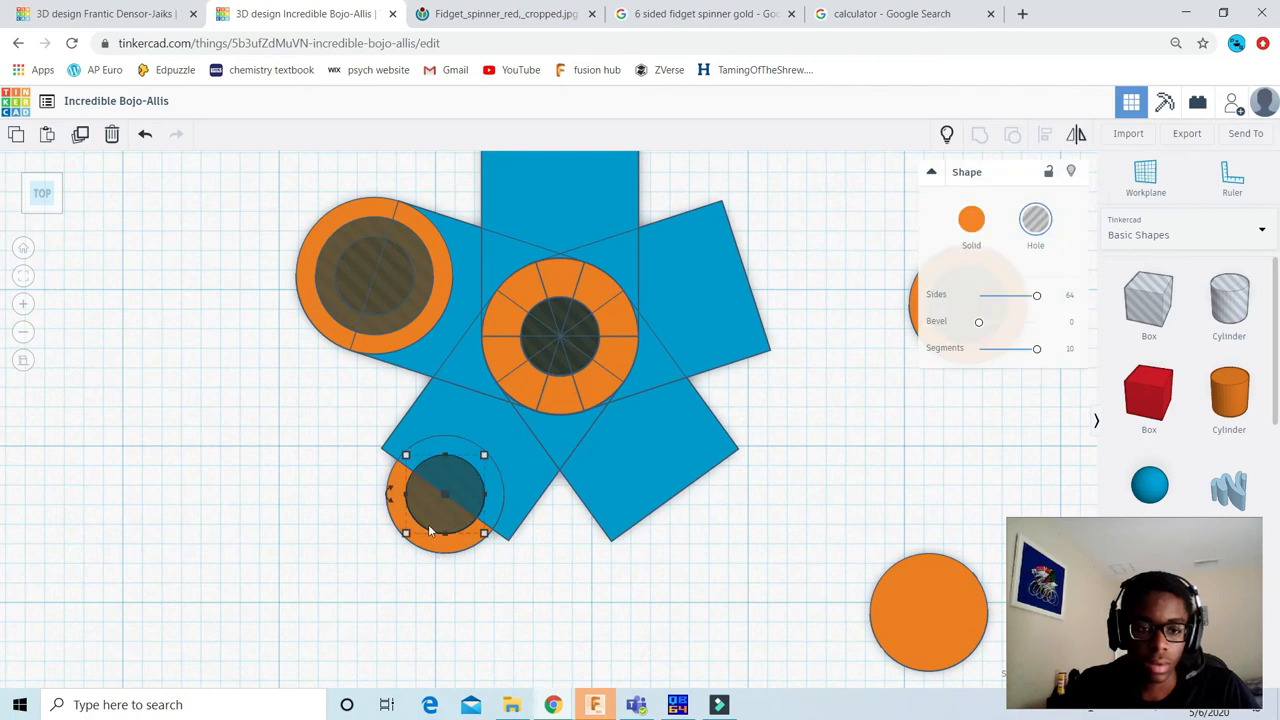
{"action": "left_click_drag", "start_coordinate": [431, 521], "coordinate": [308, 592]}
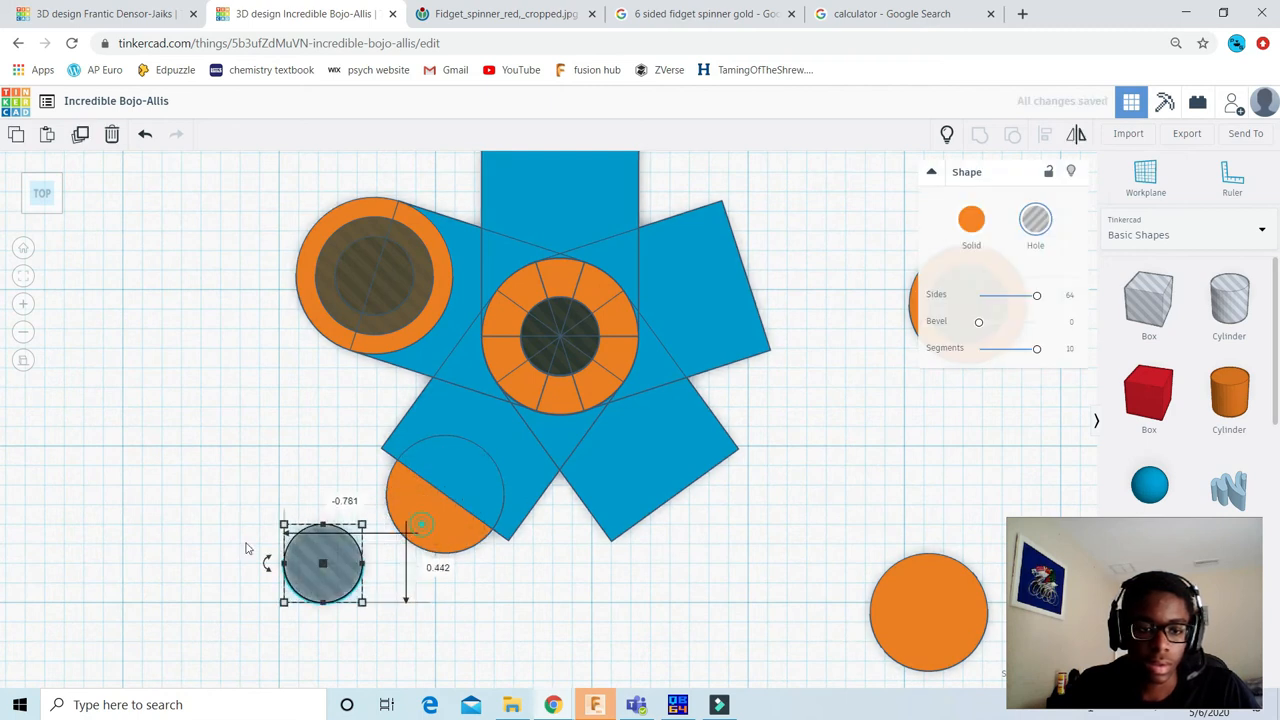
{"action": "left_click_drag", "start_coordinate": [421, 524], "coordinate": [155, 542]}
{"action": "left_click_drag", "start_coordinate": [307, 567], "coordinate": [172, 511]}
{"action": "left_click", "coordinate": [340, 285]}
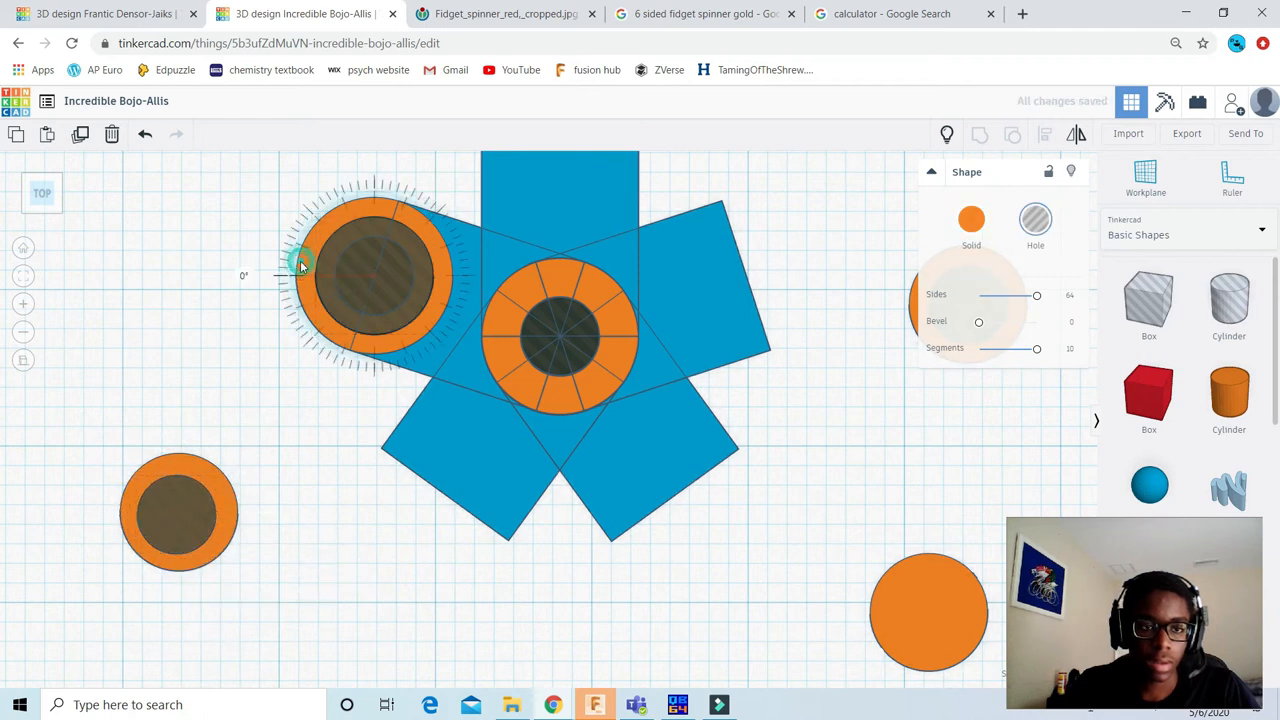
{"action": "left_click", "coordinate": [231, 255]}
{"action": "left_click_drag", "start_coordinate": [305, 252], "coordinate": [115, 250]}
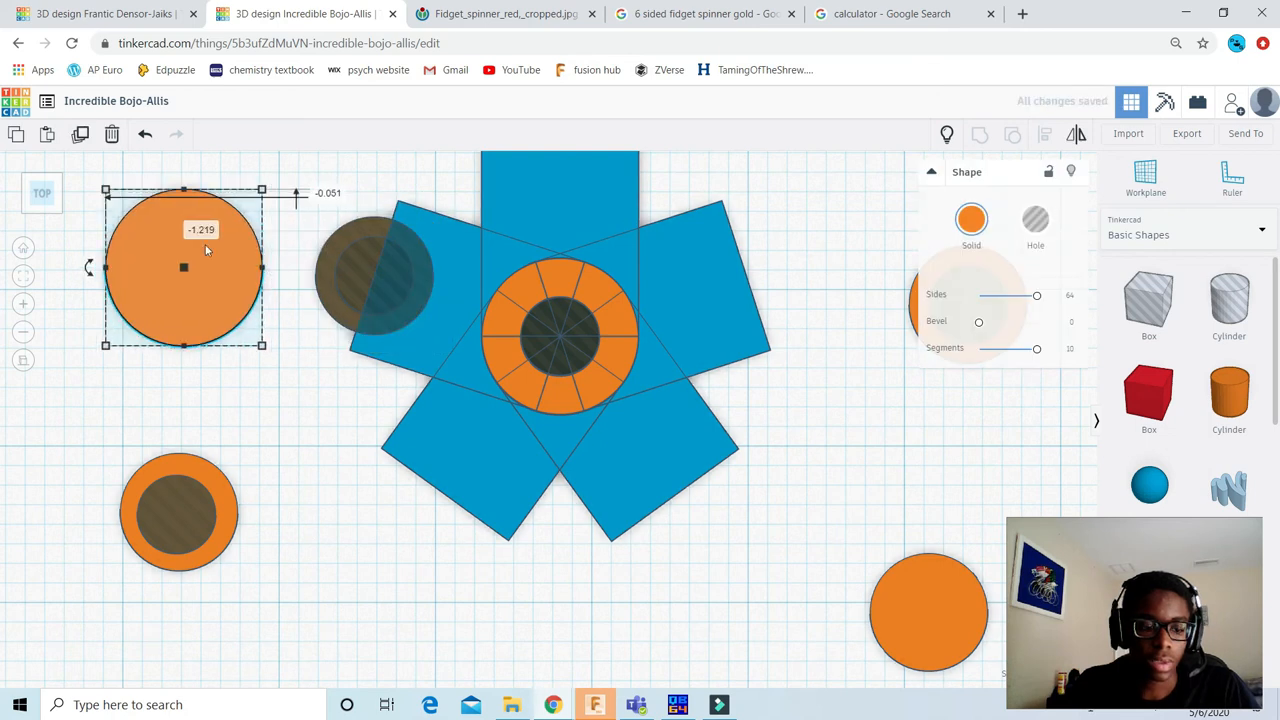
{"action": "key", "text": "ctrl+z"}
Step: Hide the outer orange cylinder and the larger hole cylinder at the tip of the upper-left arm
{"action": "left_click", "coordinate": [1071, 174]}
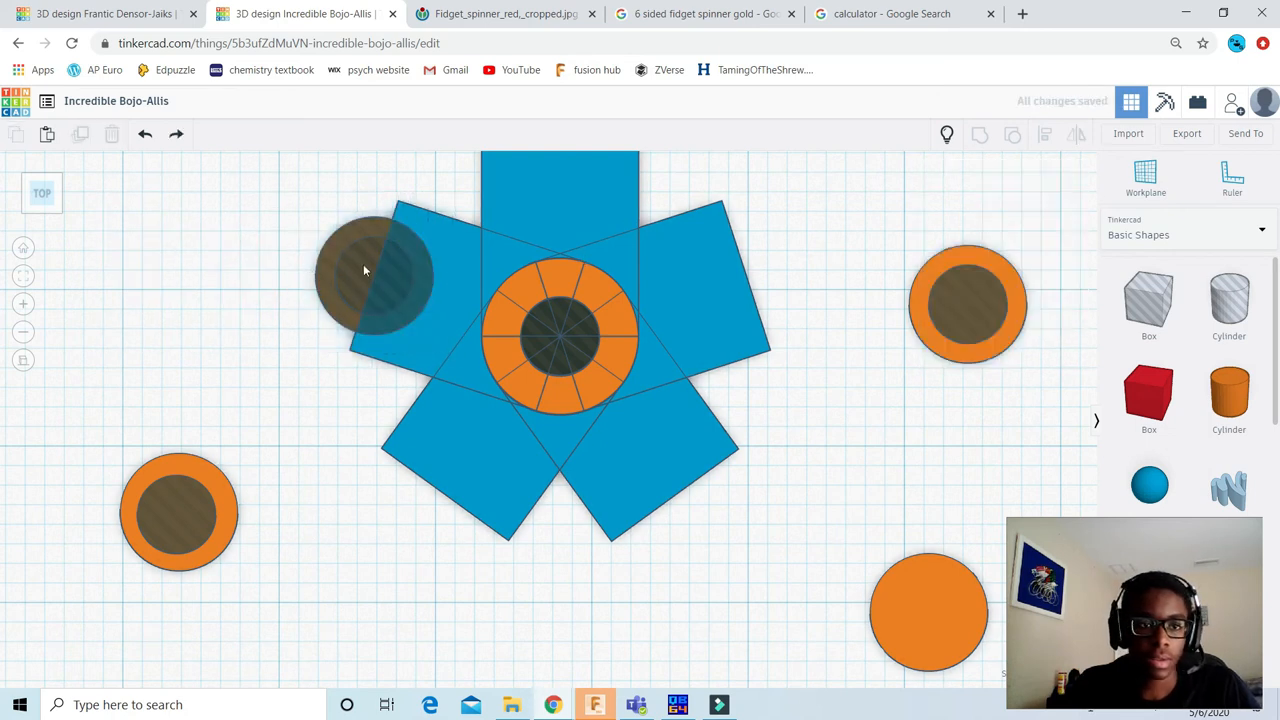
{"action": "left_click", "coordinate": [335, 242]}
{"action": "left_click_drag", "start_coordinate": [335, 242], "coordinate": [97, 246]}
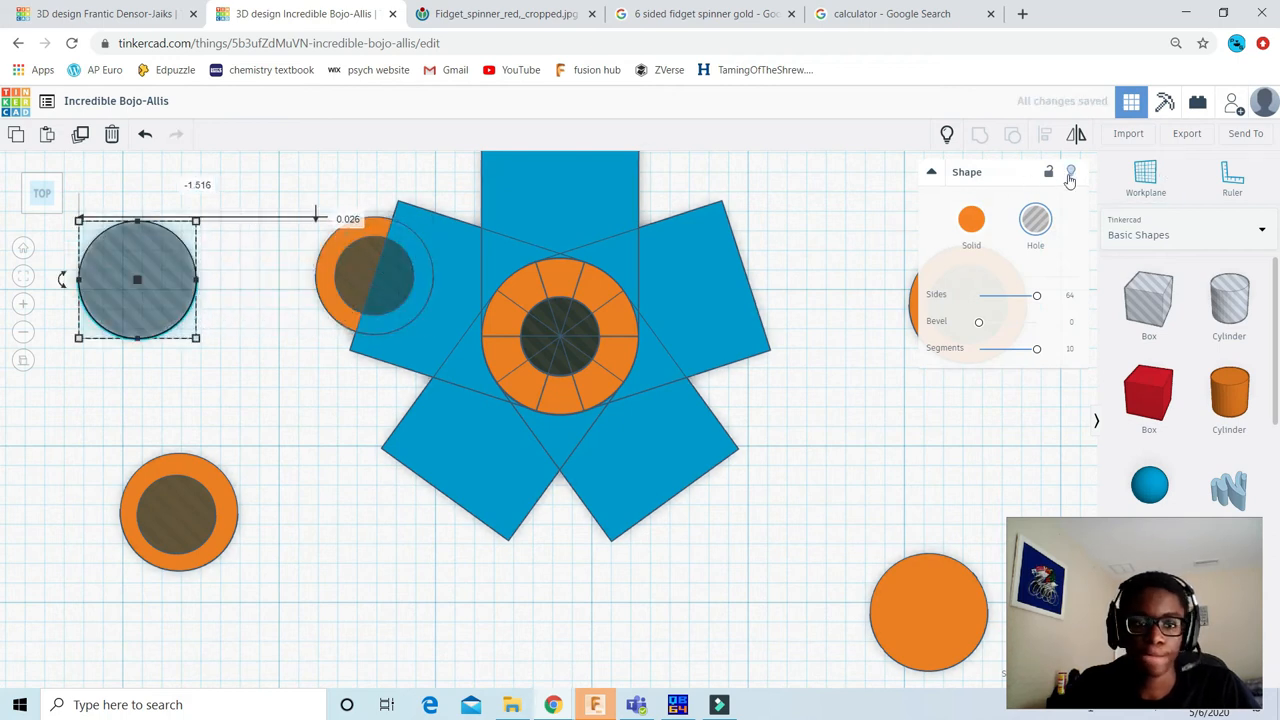
{"action": "key", "text": "ctrl+z"}
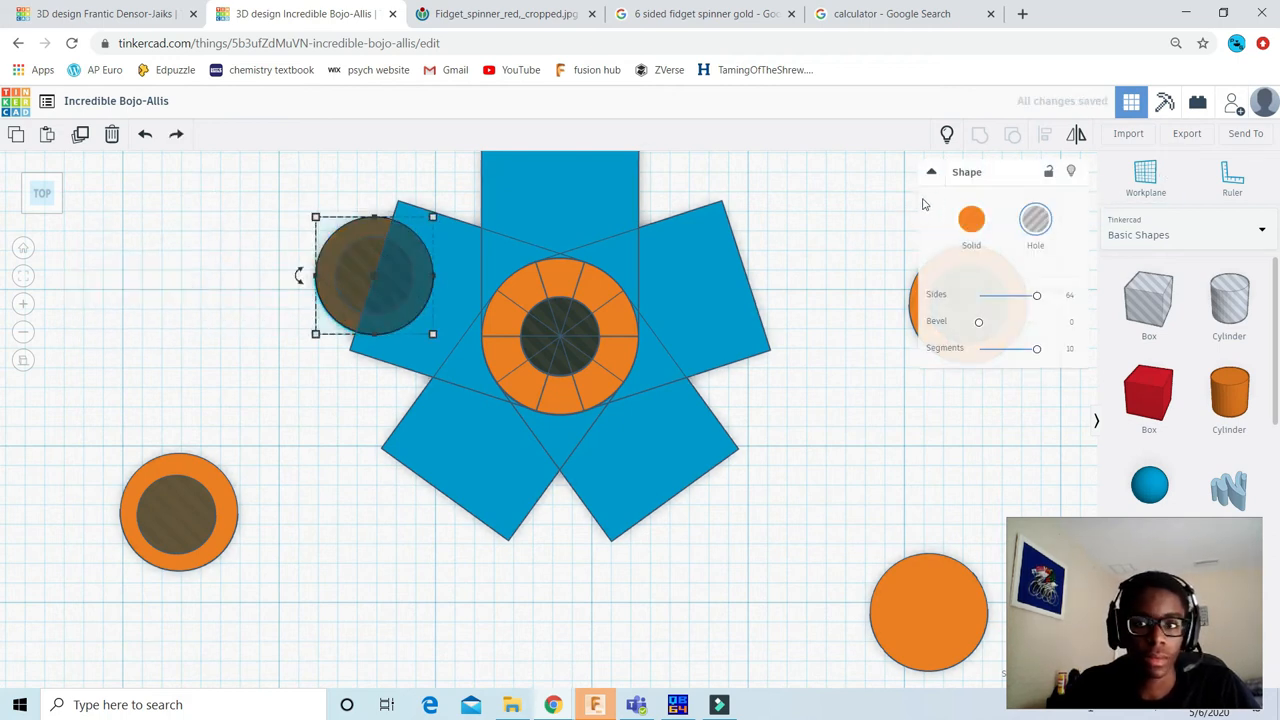
{"action": "left_click", "coordinate": [350, 229]}
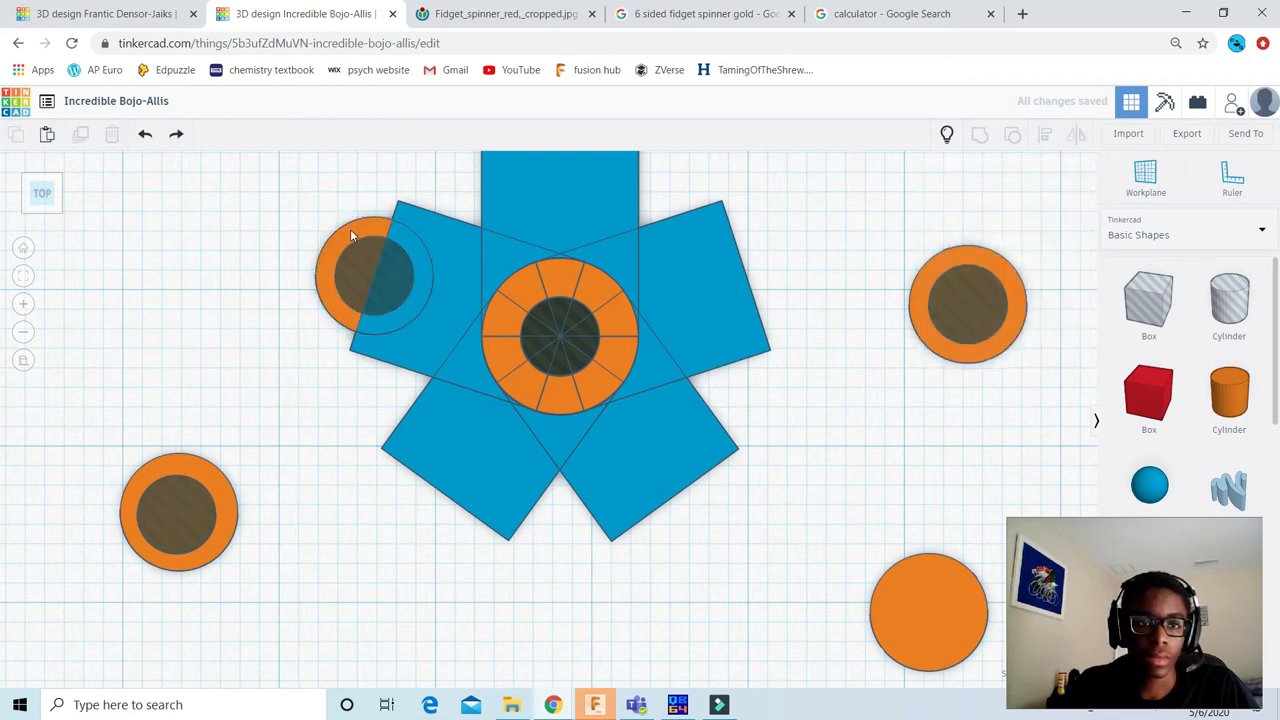
Step: Move the upper-left arm's inner solid cylinder about 1.44 and its small hole cylinder about 1.66 to the left, out of the arm
{"action": "left_click_drag", "start_coordinate": [357, 230], "coordinate": [96, 242]}
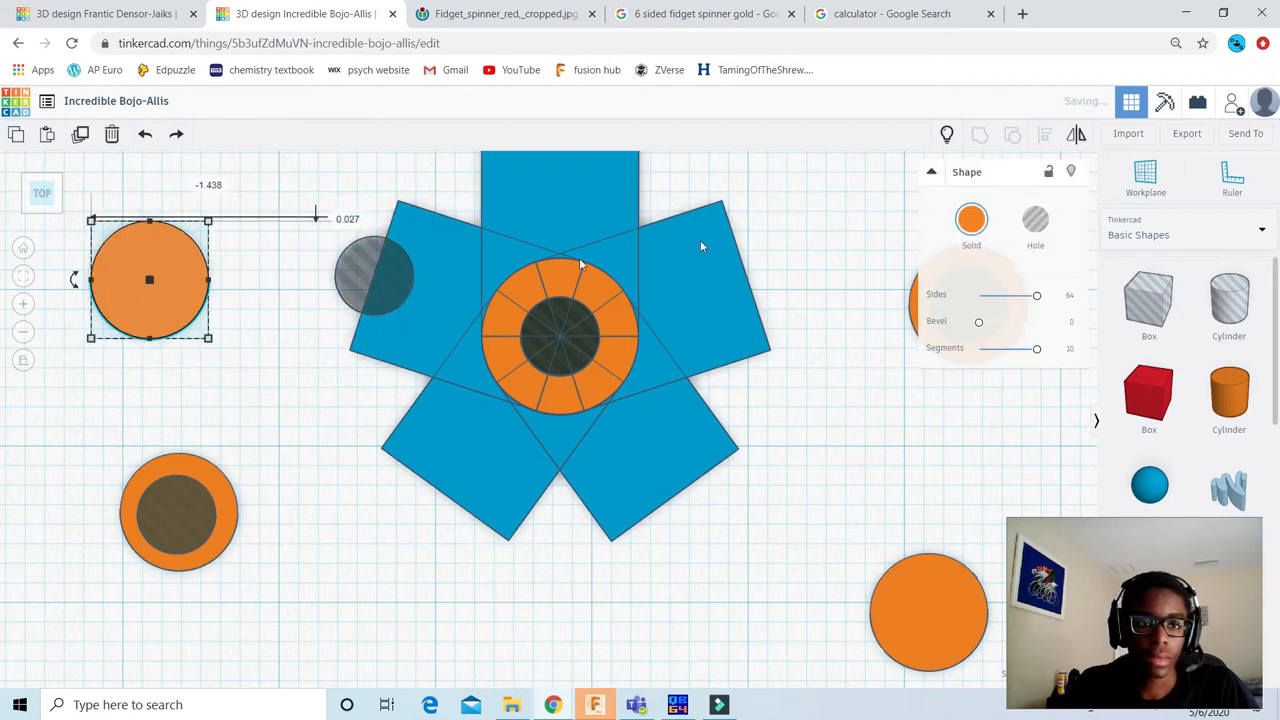
{"action": "left_click_drag", "start_coordinate": [361, 263], "coordinate": [112, 264]}
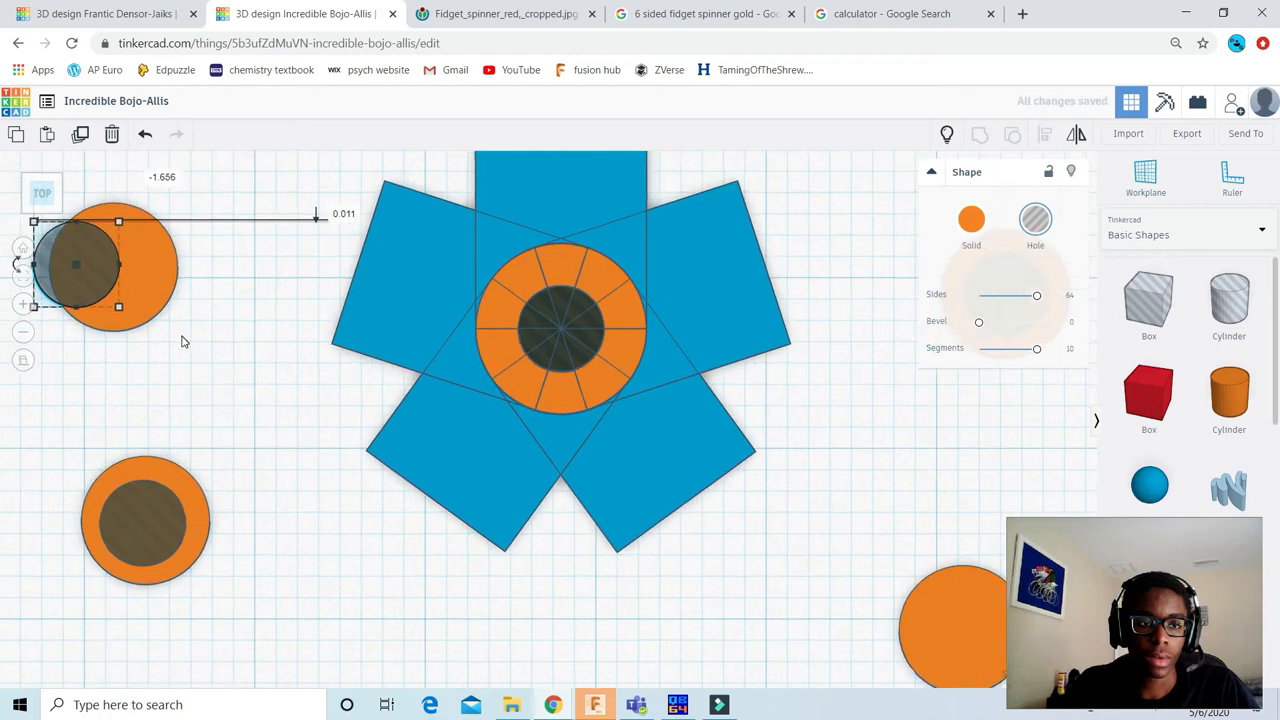
{"action": "scroll", "coordinate": [183, 343], "scroll_direction": "down", "scroll_amount": 4}
{"action": "scroll", "coordinate": [560, 395], "scroll_direction": "down", "scroll_amount": 1}
{"action": "left_click", "coordinate": [645, 359]}
{"action": "scroll", "coordinate": [660, 350], "scroll_direction": "up", "scroll_amount": 2}
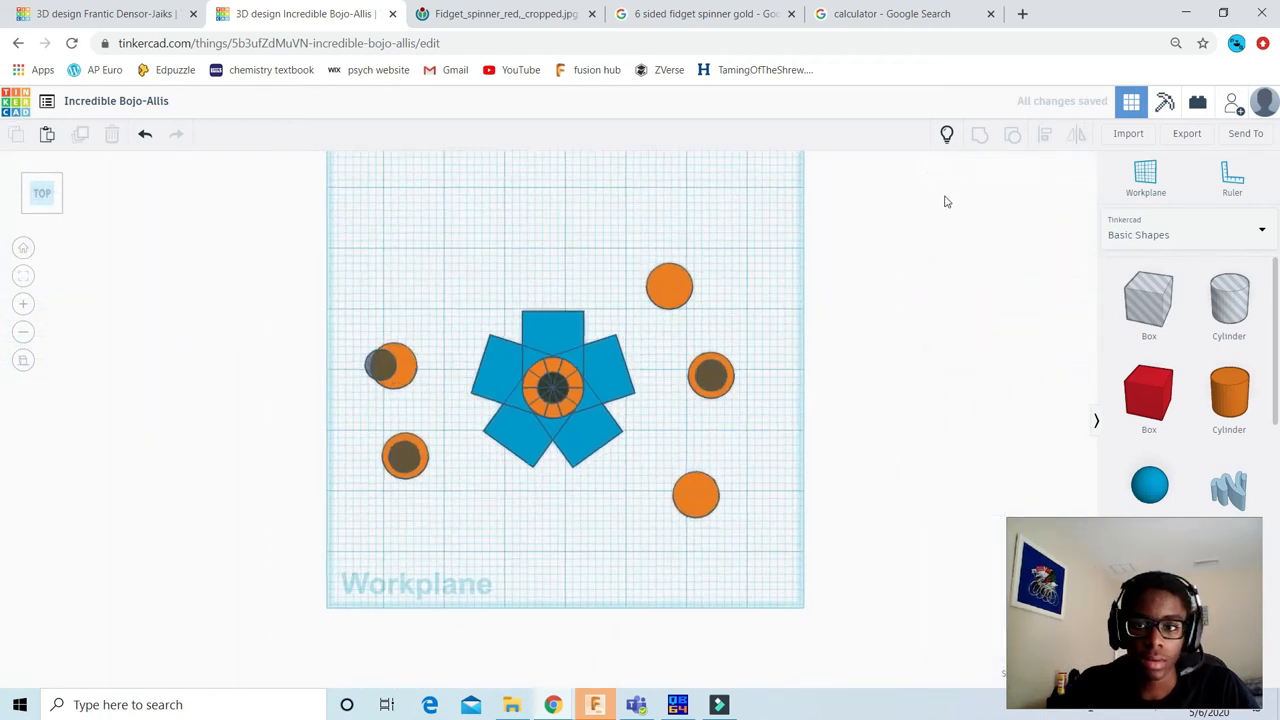
Step: Show all hidden shapes and delete the four loose cylinders to the left of the spinner
{"action": "left_click", "coordinate": [946, 135]}
{"action": "scroll", "coordinate": [535, 300], "scroll_direction": "up", "scroll_amount": 3}
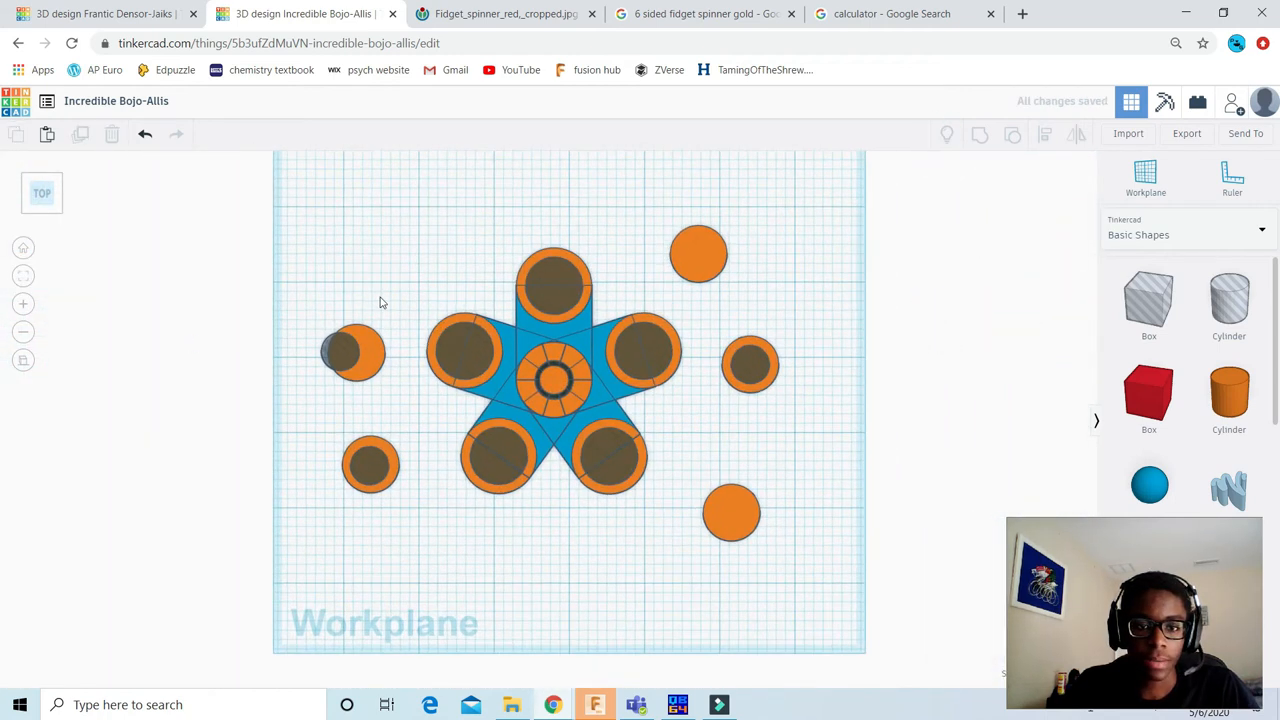
{"action": "left_click_drag", "start_coordinate": [221, 260], "coordinate": [377, 543]}
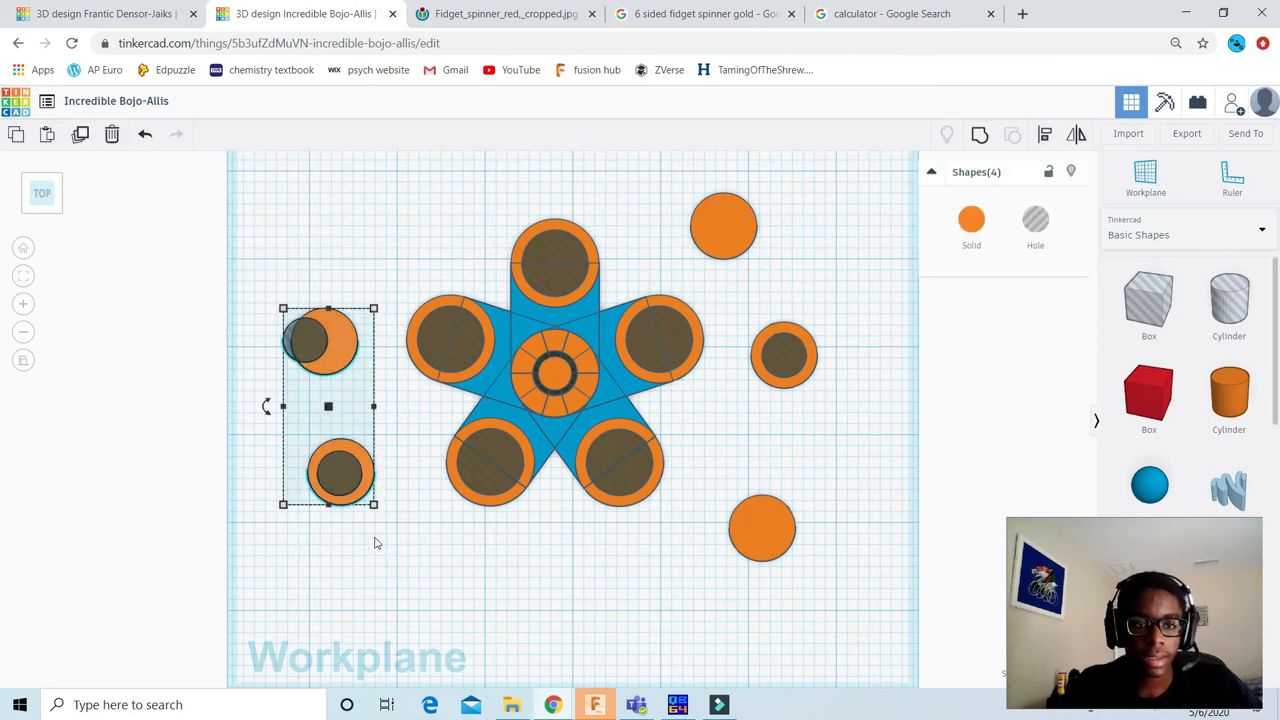
{"action": "key", "text": "Delete"}
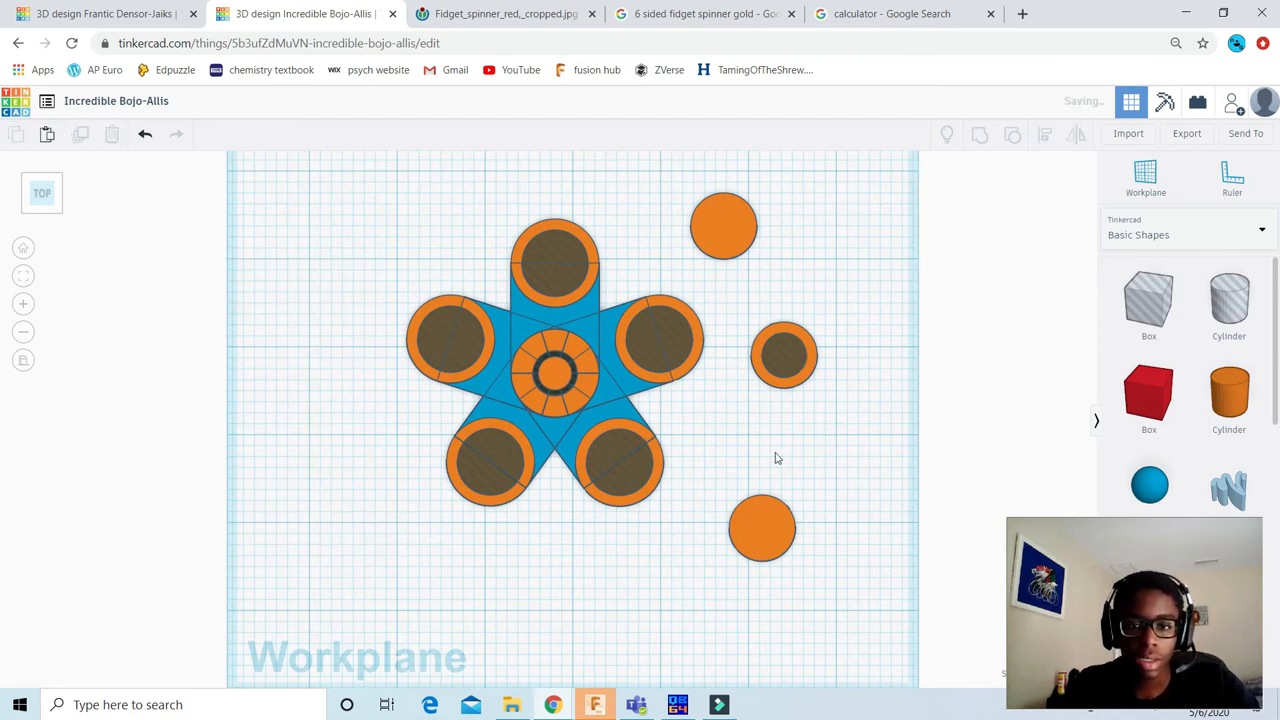
Step: Delete the two plain orange cylinders to the right of the spinner, keeping the one that contains a hole cylinder
{"action": "left_click_drag", "start_coordinate": [841, 488], "coordinate": [841, 490]}
{"action": "key", "text": "Delete"}
{"action": "left_click", "coordinate": [738, 222]}
{"action": "key", "text": "Delete"}
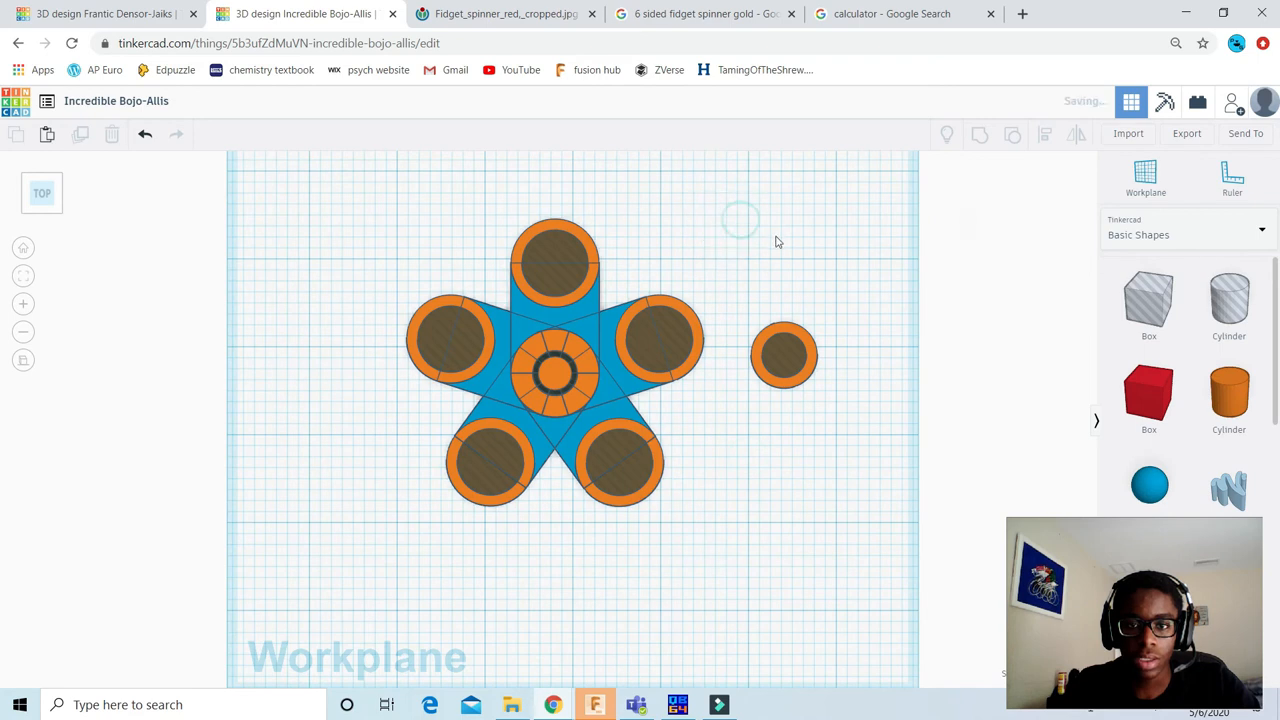
Step: Hide the tall solid cylinder standing in the spinner's middle hole
{"action": "scroll", "coordinate": [849, 306], "scroll_direction": "up", "scroll_amount": 2}
{"action": "middle_click_drag", "start_coordinate": [814, 325], "coordinate": [744, 392]}
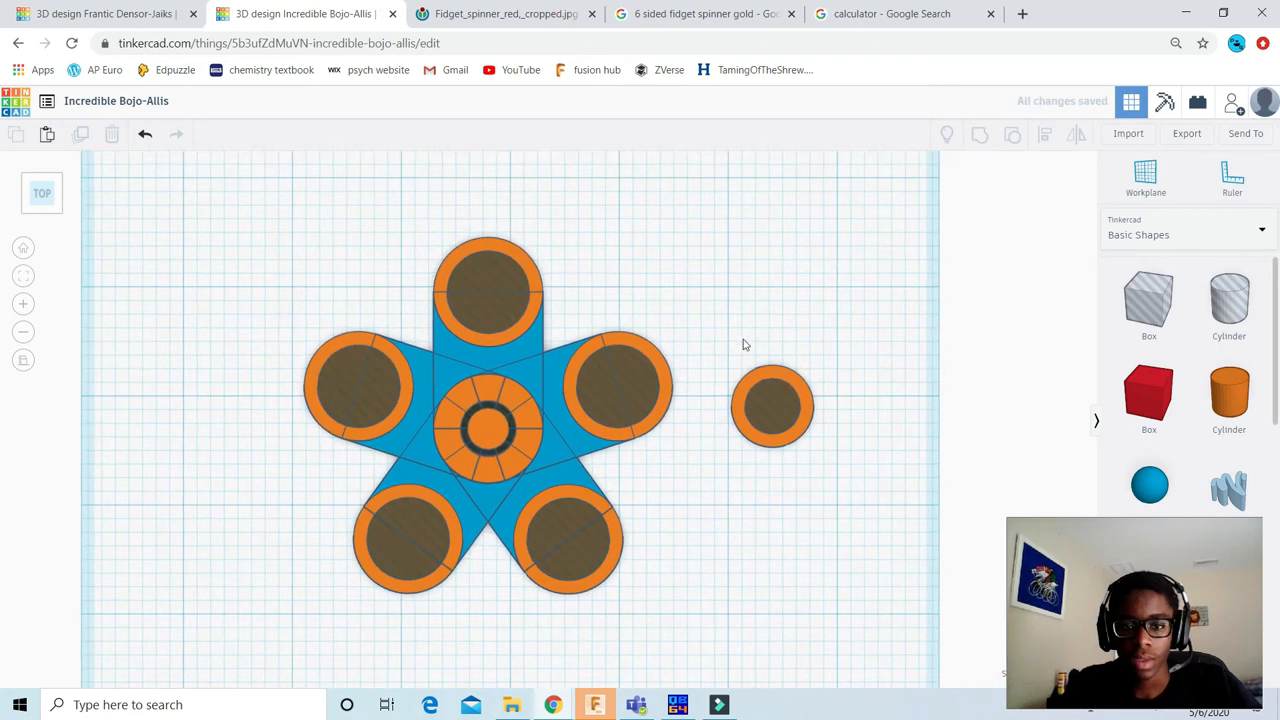
{"action": "scroll", "coordinate": [277, 257], "scroll_direction": "down", "scroll_amount": 2}
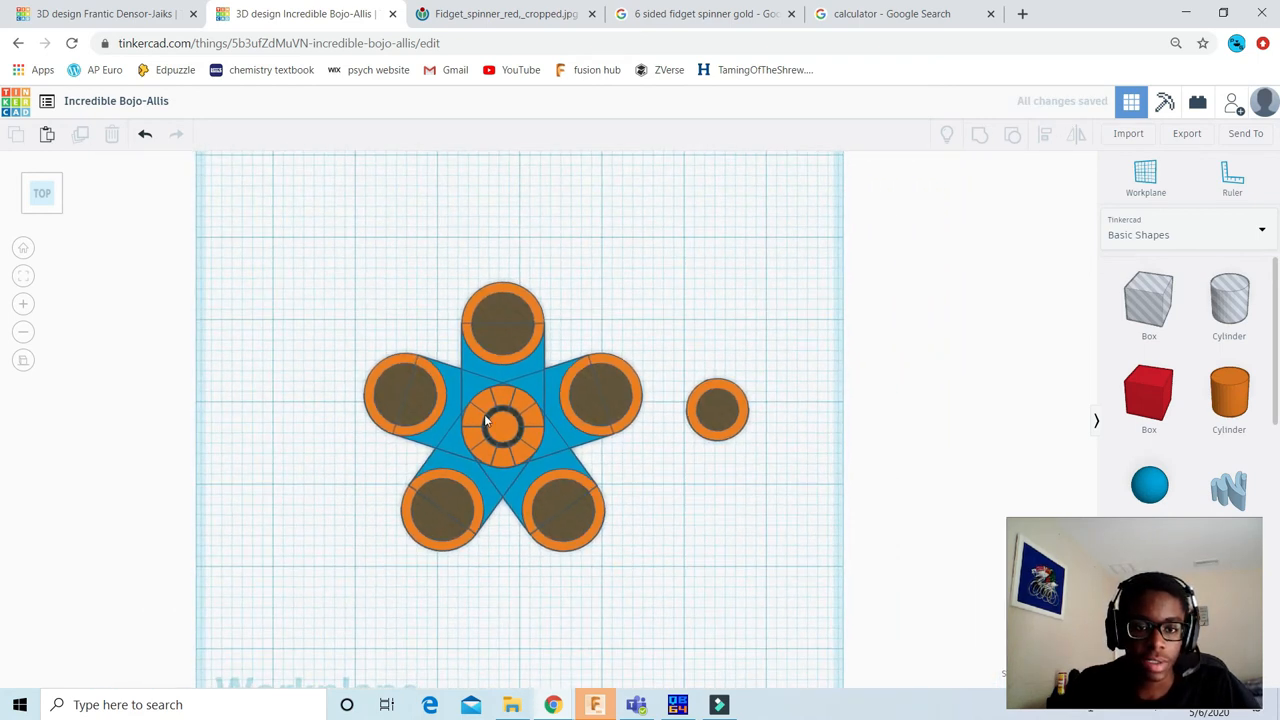
{"action": "left_click", "coordinate": [502, 427]}
{"action": "left_click_drag", "start_coordinate": [42, 192], "coordinate": [47, 180]}
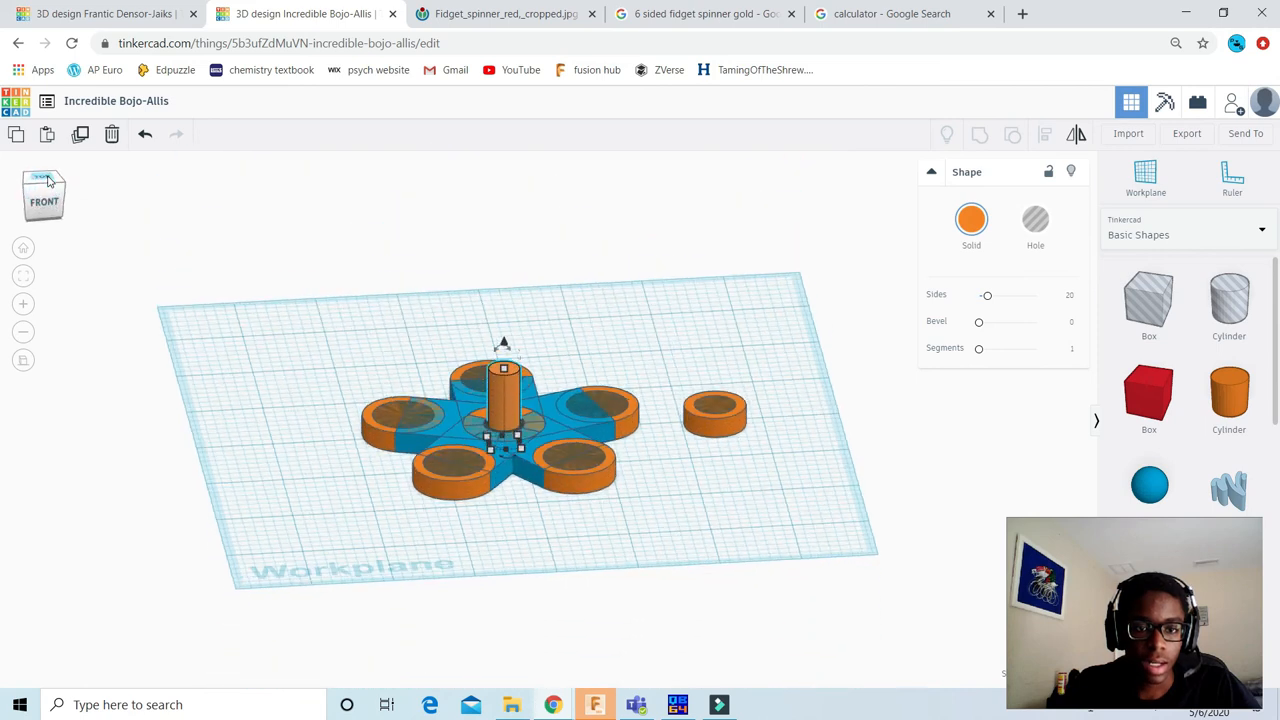
{"action": "scroll", "coordinate": [490, 385], "scroll_direction": "up", "scroll_amount": 2}
{"action": "left_click", "coordinate": [1071, 171]}
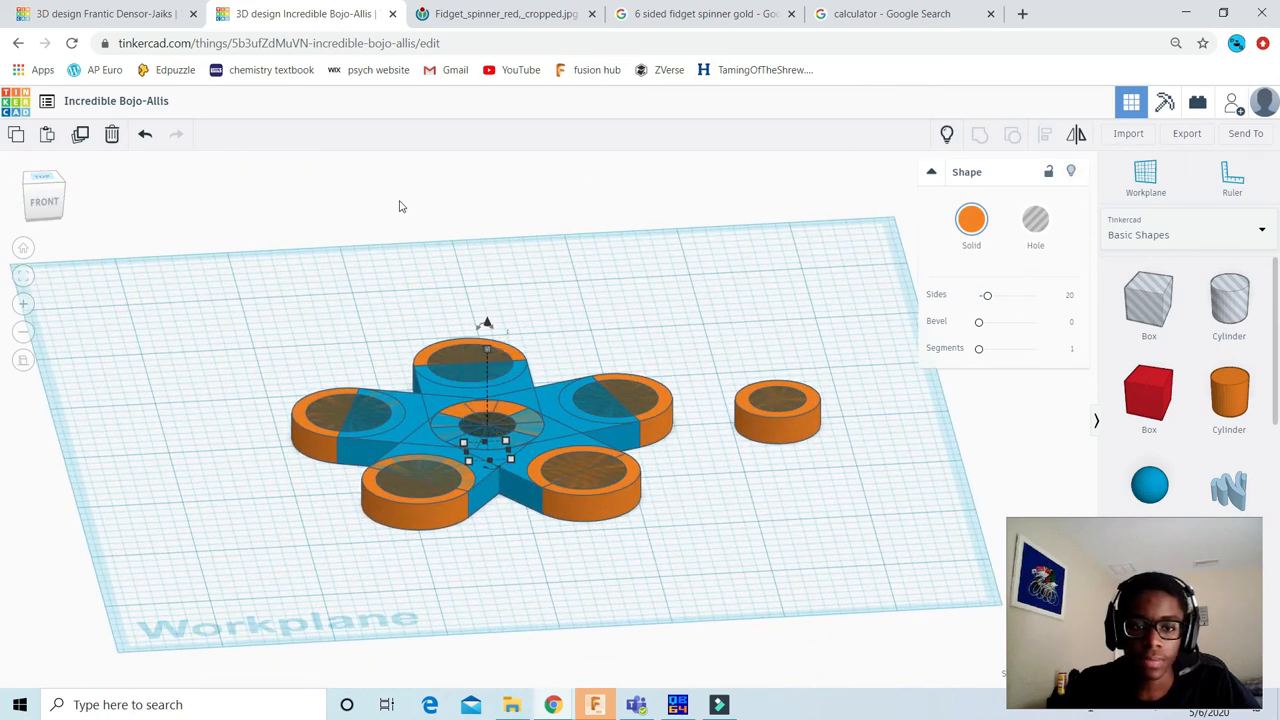
Step: Group all the visible spinner shapes from the top view so the hole cylinders cut through the body
{"action": "left_click", "coordinate": [37, 178]}
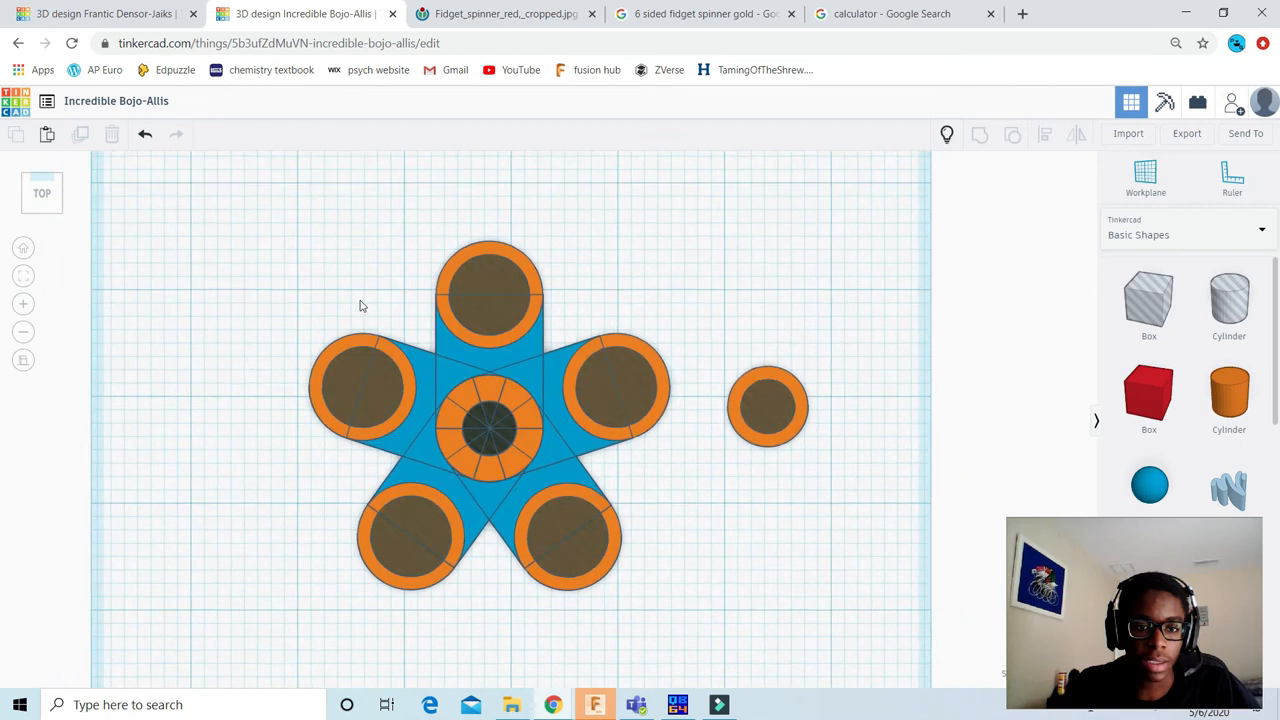
{"action": "left_click_drag", "start_coordinate": [248, 237], "coordinate": [668, 612]}
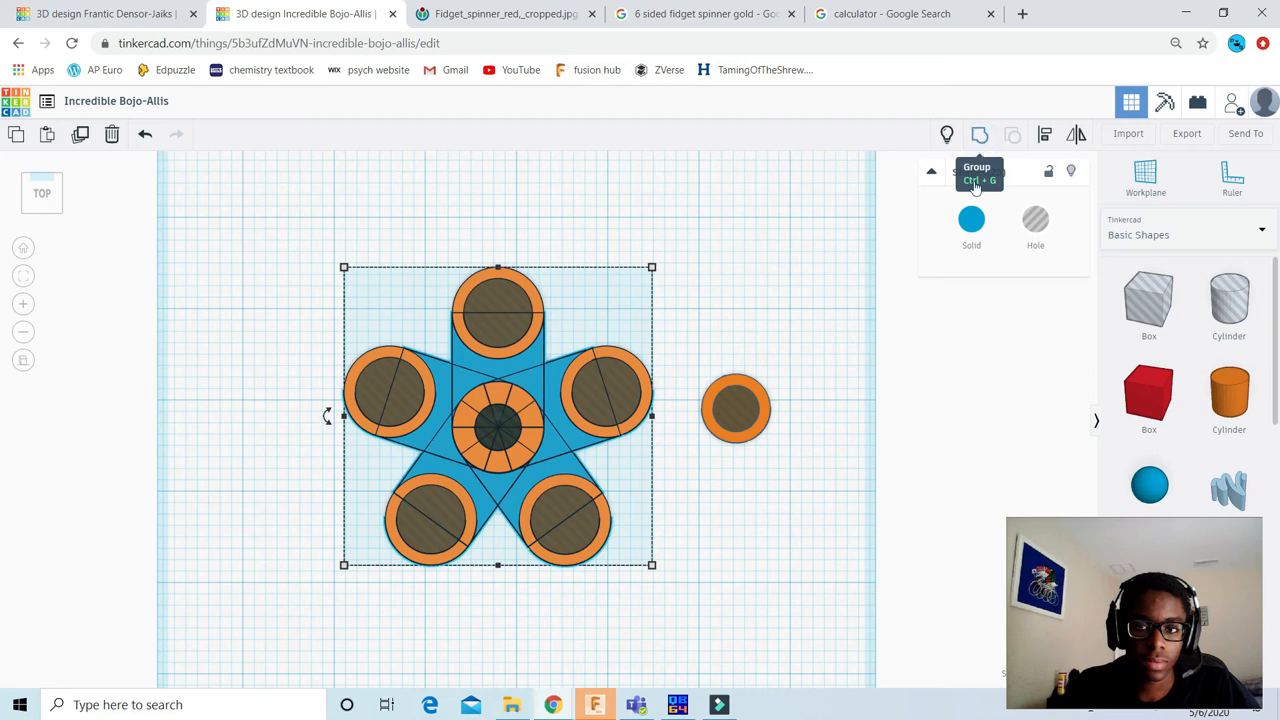
{"action": "left_click", "coordinate": [979, 134]}
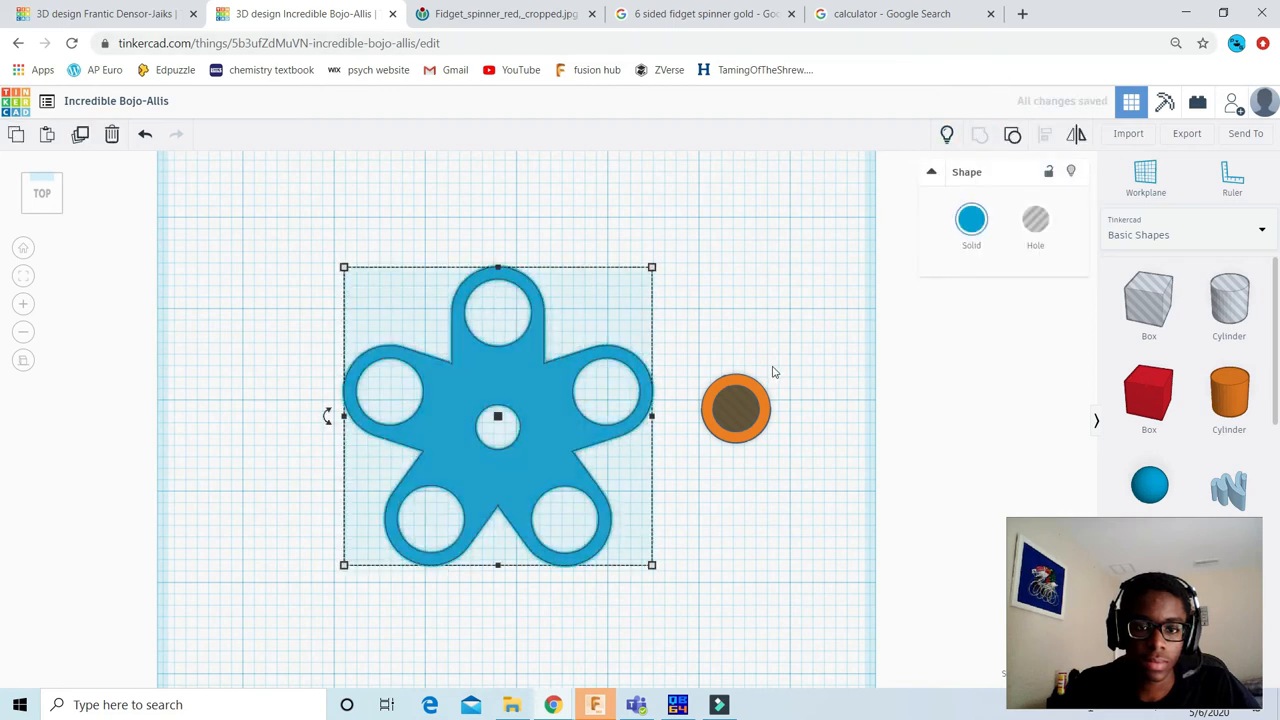
{"action": "scroll", "coordinate": [756, 376], "scroll_direction": "up", "scroll_amount": 2}
{"action": "left_click", "coordinate": [795, 338]}
Step: Group the loose orange cylinder with the hole cylinder inside it to form a ring
{"action": "middle_click_drag", "start_coordinate": [578, 403], "coordinate": [470, 415]}
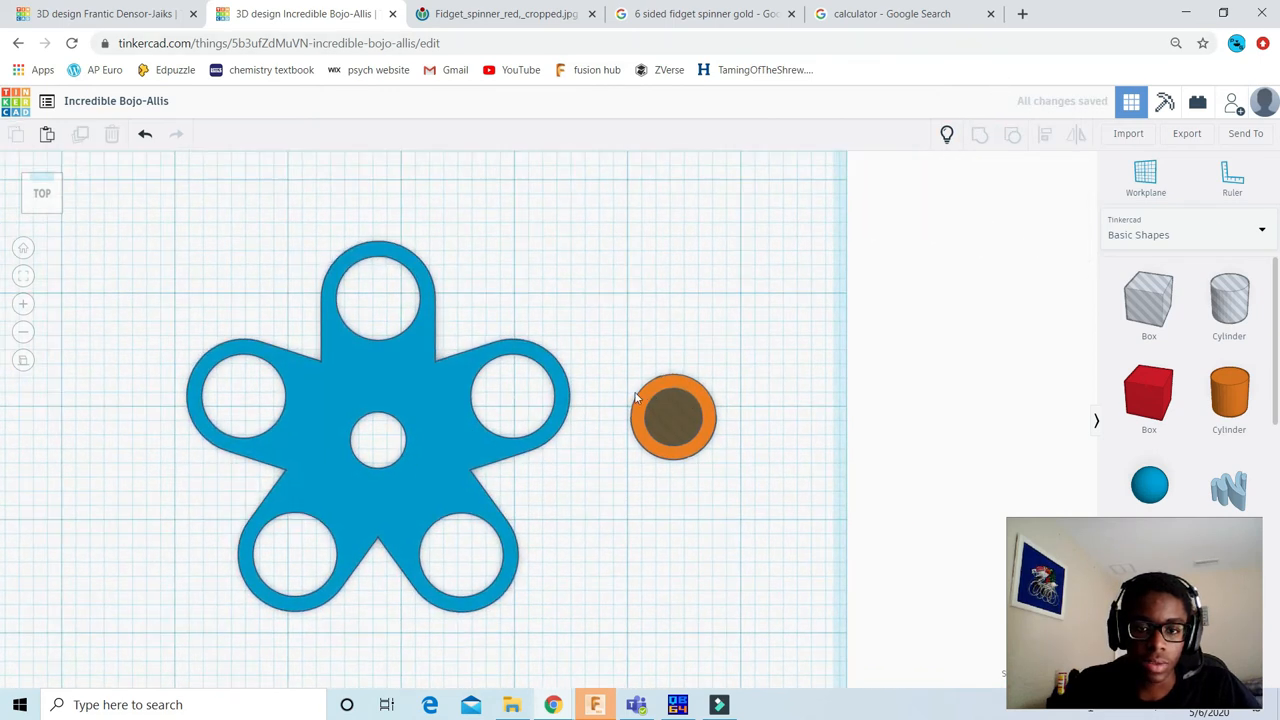
{"action": "scroll", "coordinate": [655, 400], "scroll_direction": "up", "scroll_amount": 1}
{"action": "left_click_drag", "start_coordinate": [594, 299], "coordinate": [882, 534]}
{"action": "left_click", "coordinate": [978, 140]}
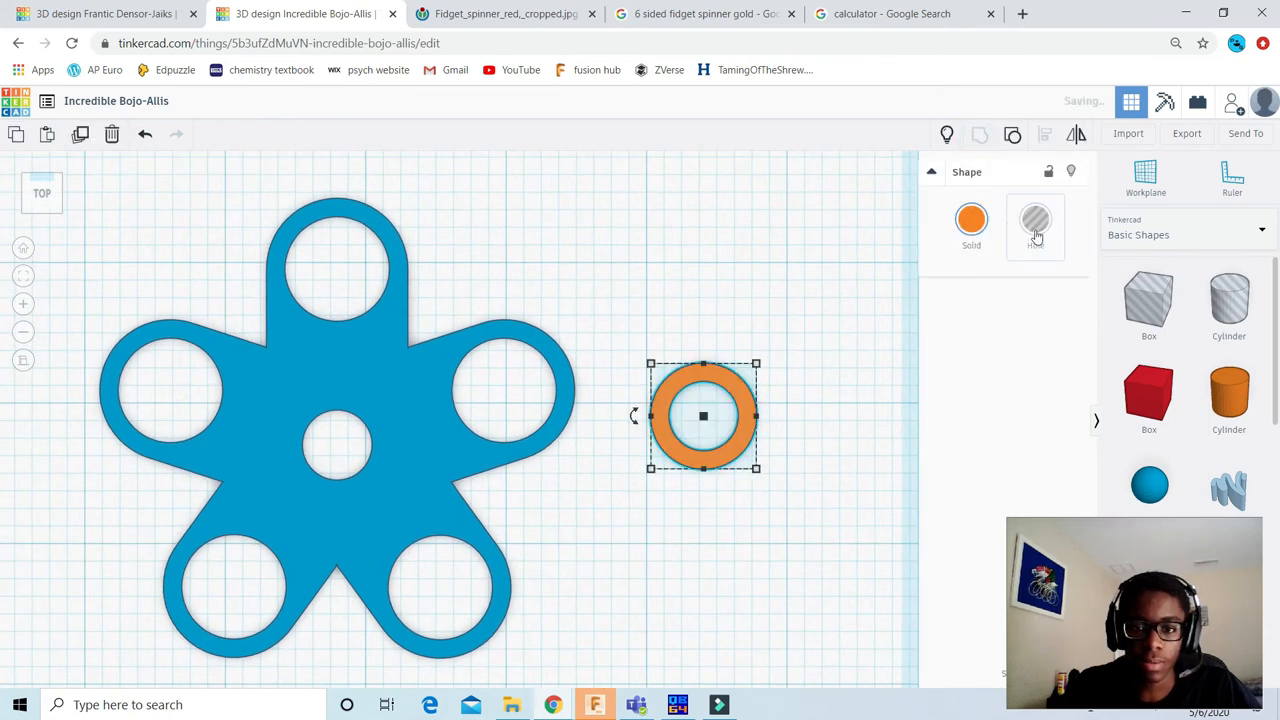
Step: Recolour the ring black and move it over the outer edge of the upper-right arm's tip
{"action": "left_click", "coordinate": [1221, 368]}
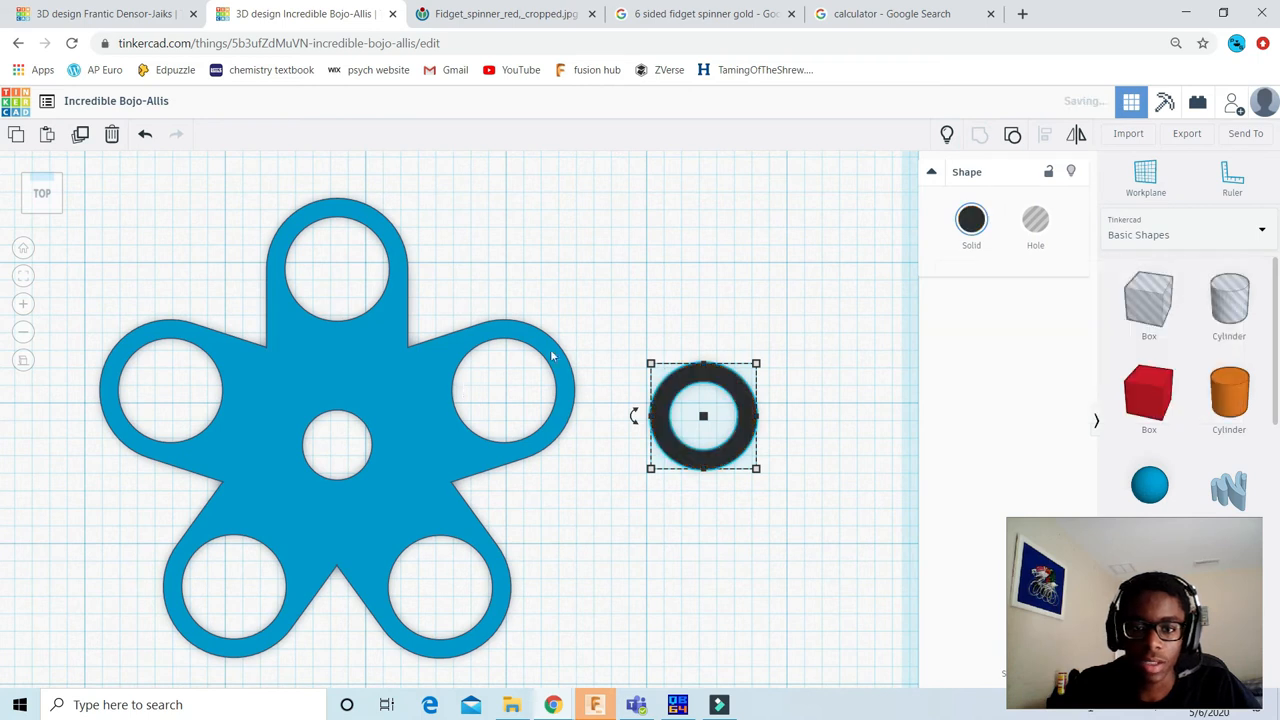
{"action": "scroll", "coordinate": [548, 390], "scroll_direction": "up", "scroll_amount": 2}
{"action": "left_click_drag", "start_coordinate": [757, 373], "coordinate": [613, 340]}
{"action": "left_click", "coordinate": [786, 204]}
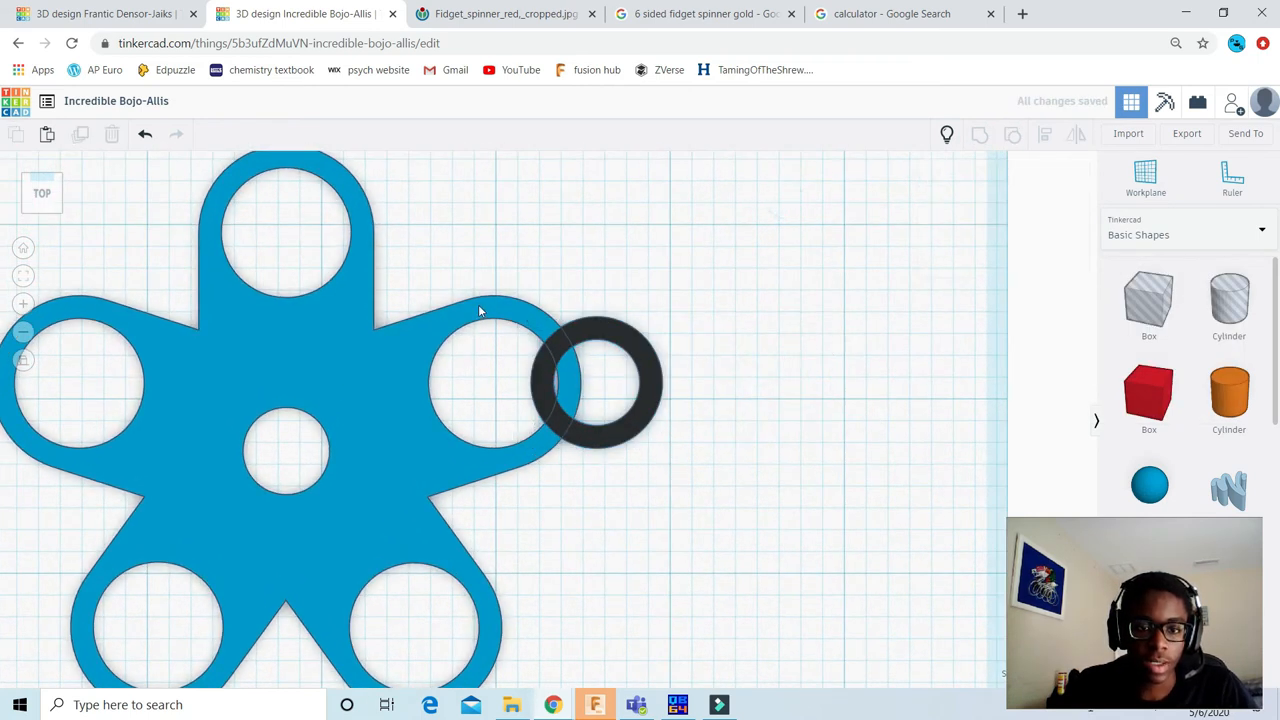
Step: Ungroup the blue spinner body into its separate shapes
{"action": "scroll", "coordinate": [476, 306], "scroll_direction": "down", "scroll_amount": 2}
{"action": "left_click", "coordinate": [394, 386]}
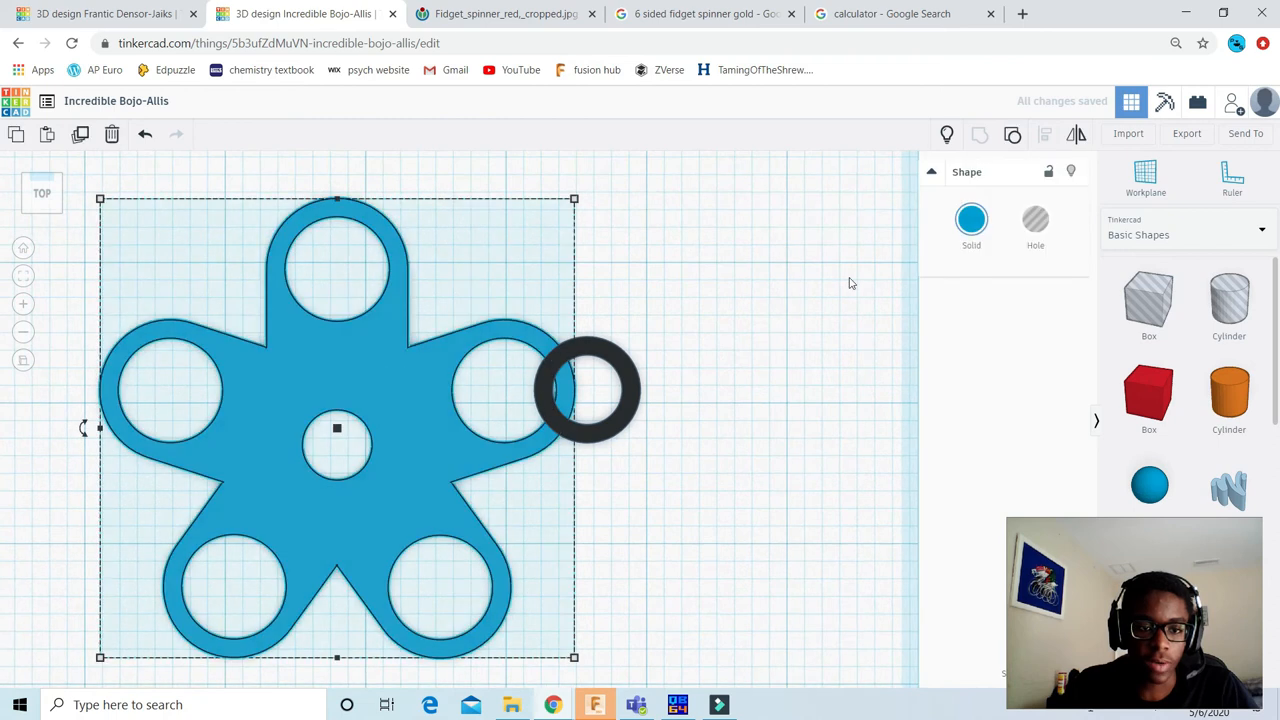
{"action": "left_click", "coordinate": [1013, 135]}
{"action": "scroll", "coordinate": [580, 325], "scroll_direction": "up", "scroll_amount": 2}
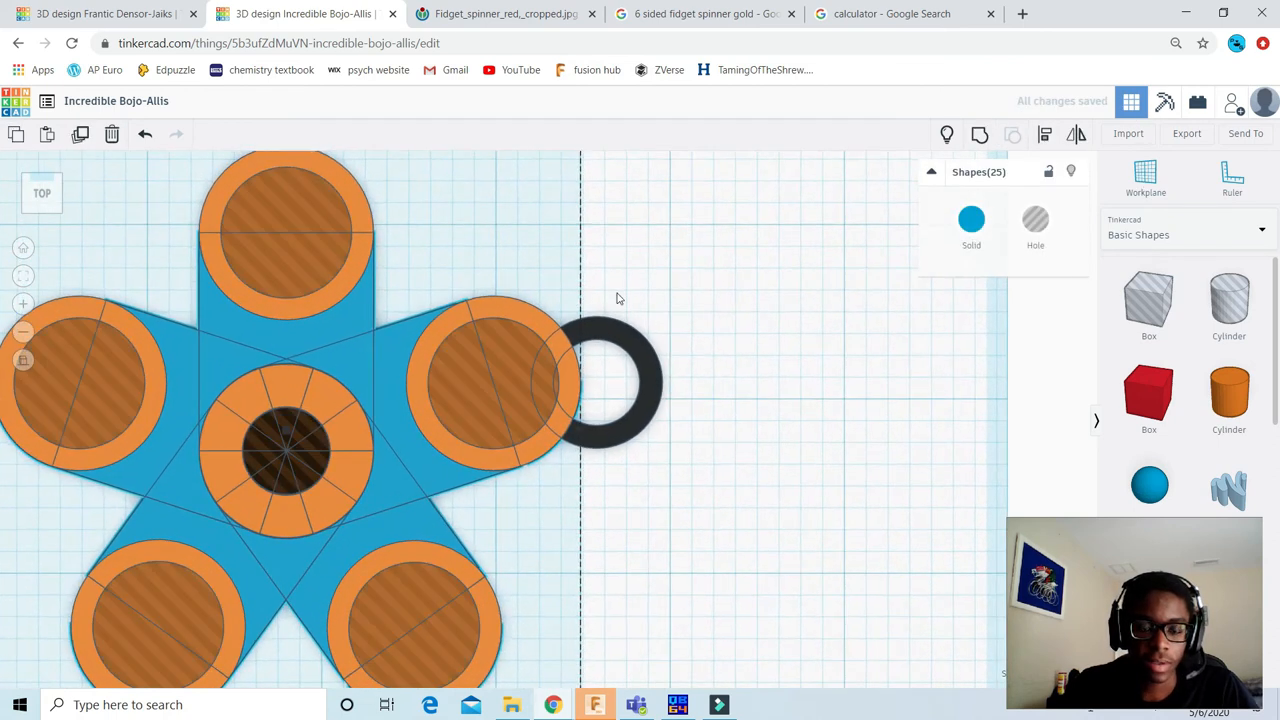
Step: Undo the ungrouping of the blue spinner body
{"action": "scroll", "coordinate": [630, 296], "scroll_direction": "up", "scroll_amount": 2}
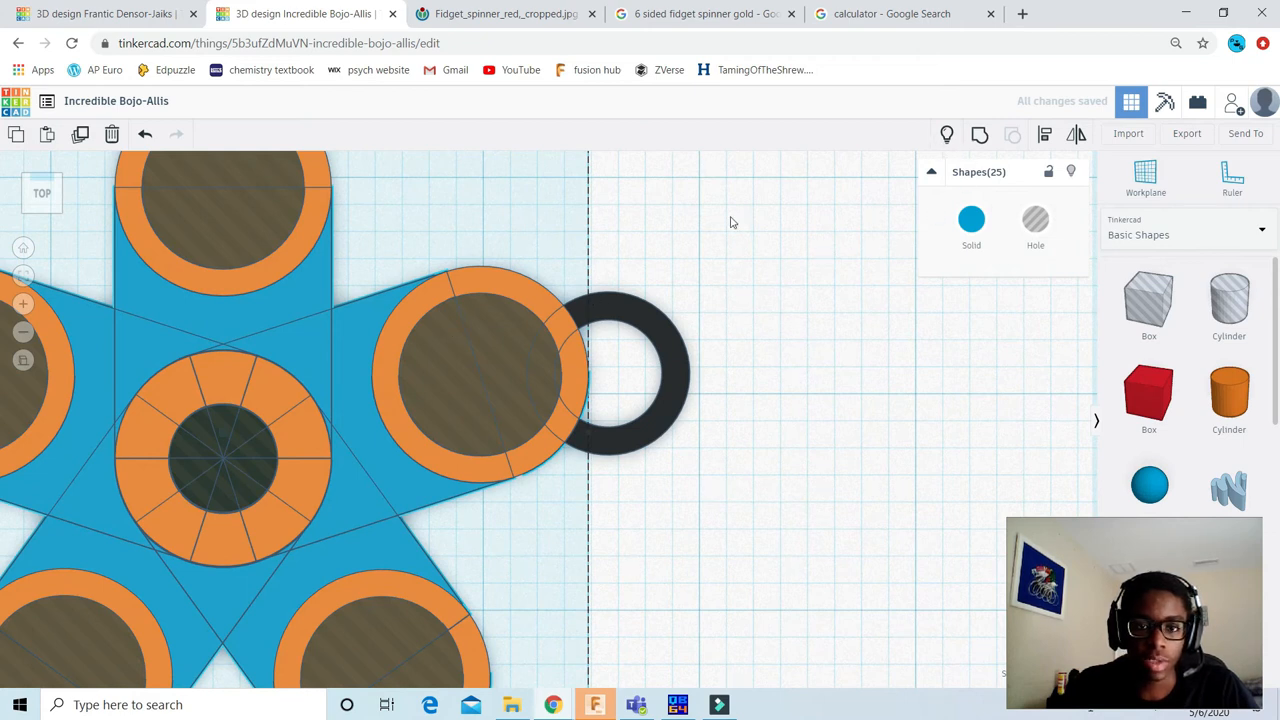
{"action": "key", "text": "ctrl+z"}
{"action": "scroll", "coordinate": [651, 223], "scroll_direction": "down", "scroll_amount": 5}
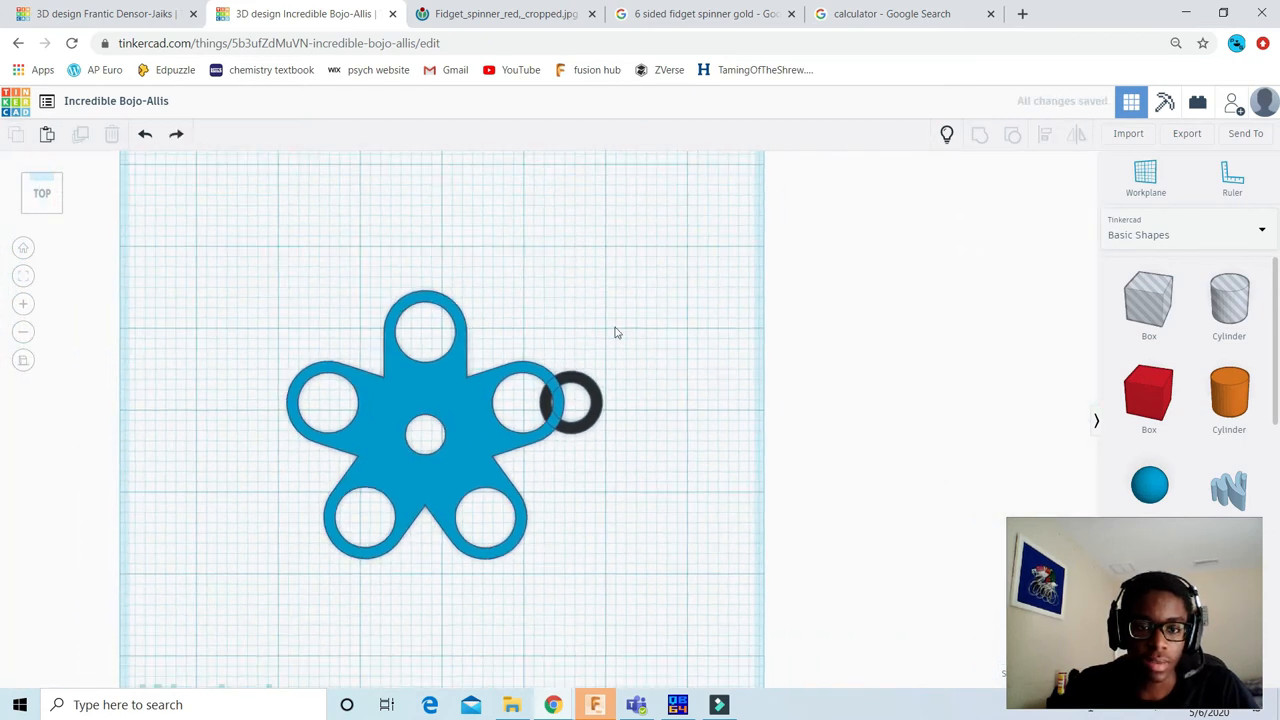
Step: Place copies of the black ring in the holes of the top, upper-right and lower-right arms
{"action": "left_click", "coordinate": [573, 368]}
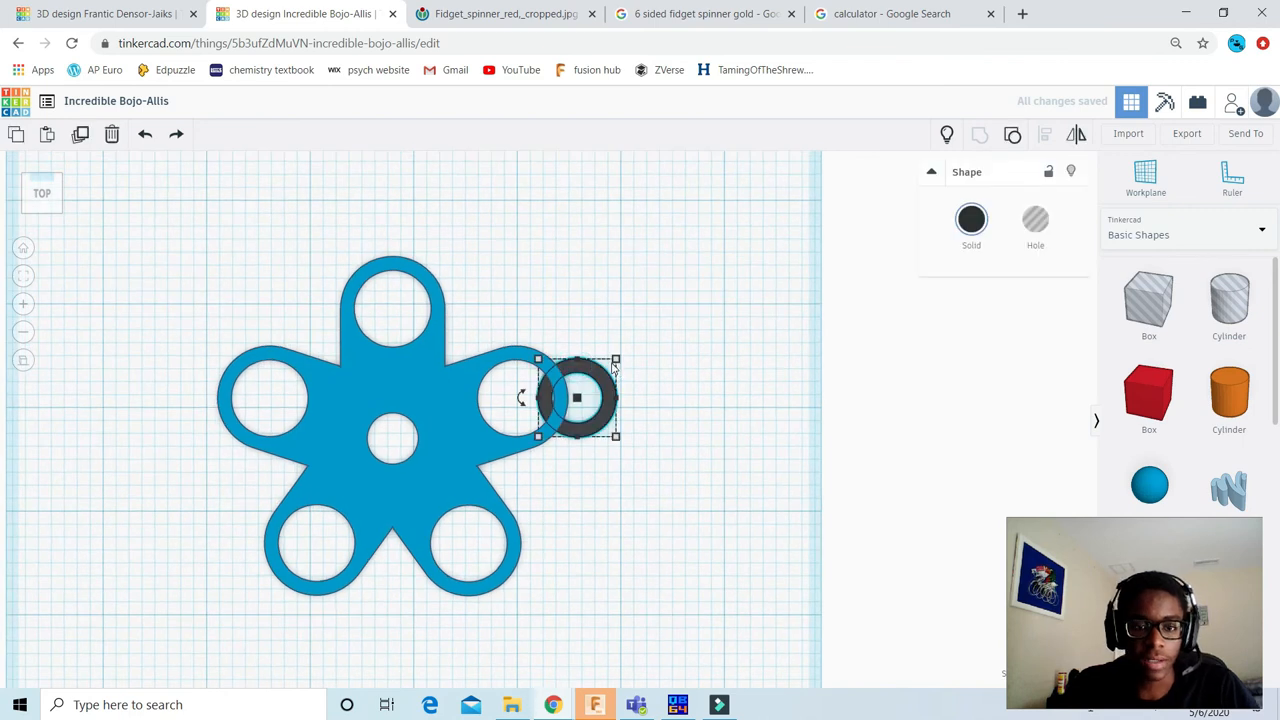
{"action": "scroll", "coordinate": [565, 372], "scroll_direction": "up", "scroll_amount": 3}
{"action": "left_click_drag", "start_coordinate": [588, 357], "coordinate": [337, 233], "text": "alt"}
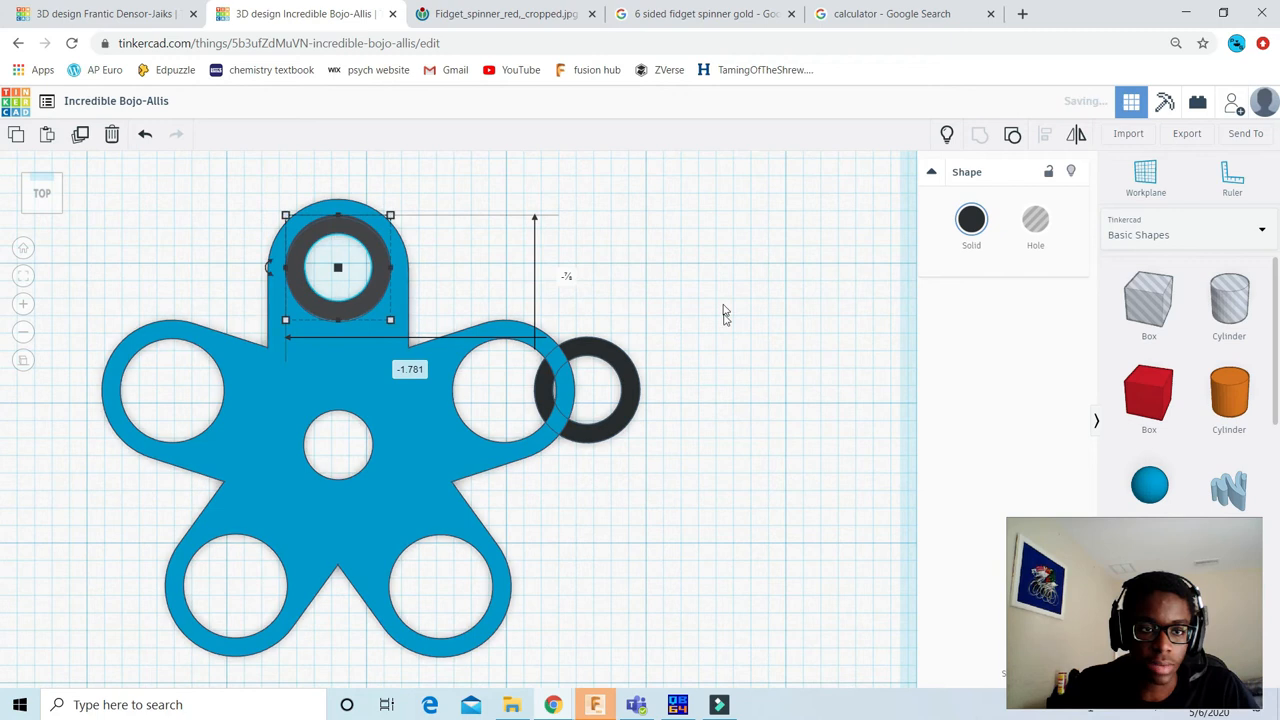
{"action": "left_click_drag", "start_coordinate": [626, 370], "coordinate": [476, 562]}
{"action": "left_click", "coordinate": [321, 501]}
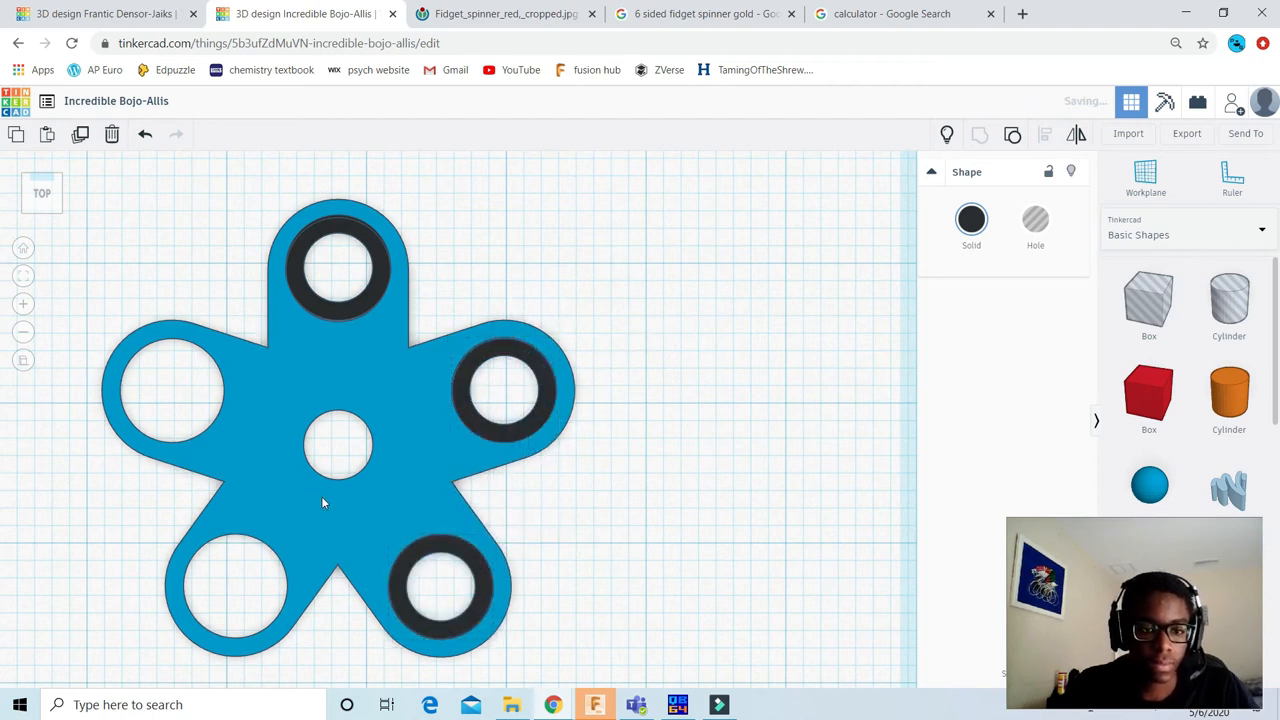
Step: Place copies of the black ring in the holes of the lower-left and upper-left arms
{"action": "left_click", "coordinate": [432, 546]}
{"action": "left_click_drag", "start_coordinate": [430, 540], "coordinate": [305, 555], "text": "alt"}
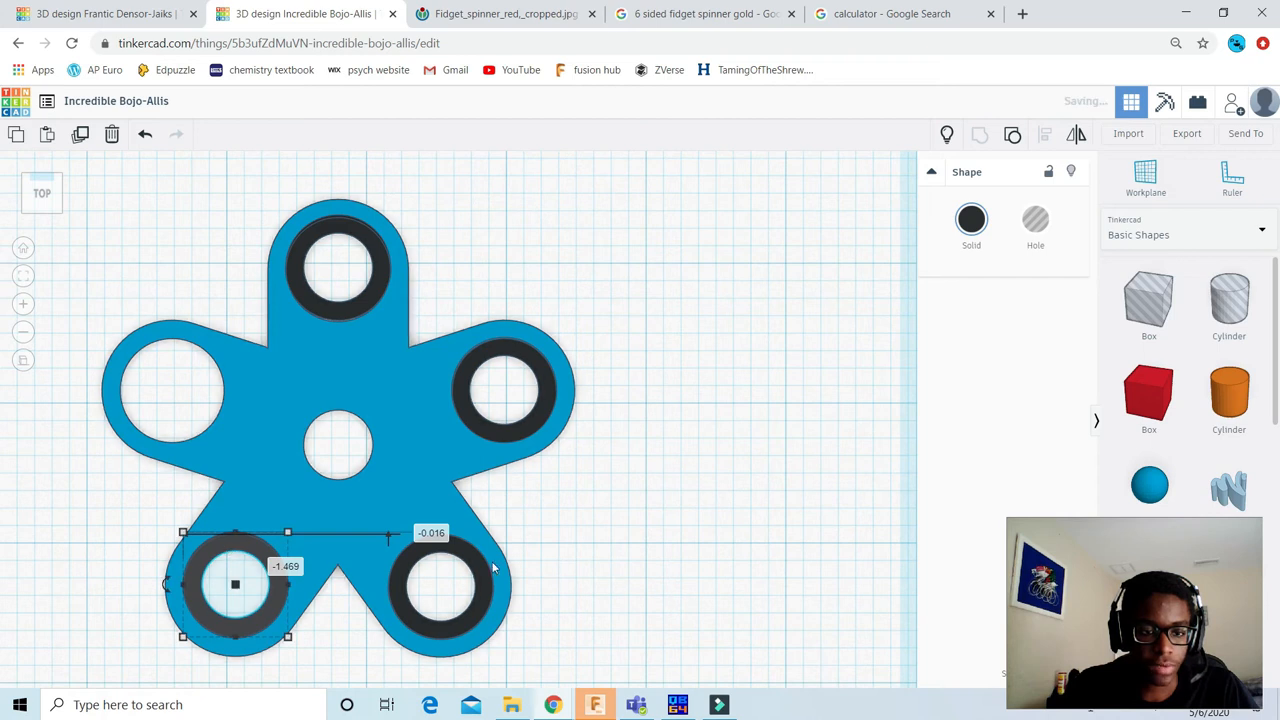
{"action": "left_click_drag", "start_coordinate": [480, 565], "coordinate": [200, 356]}
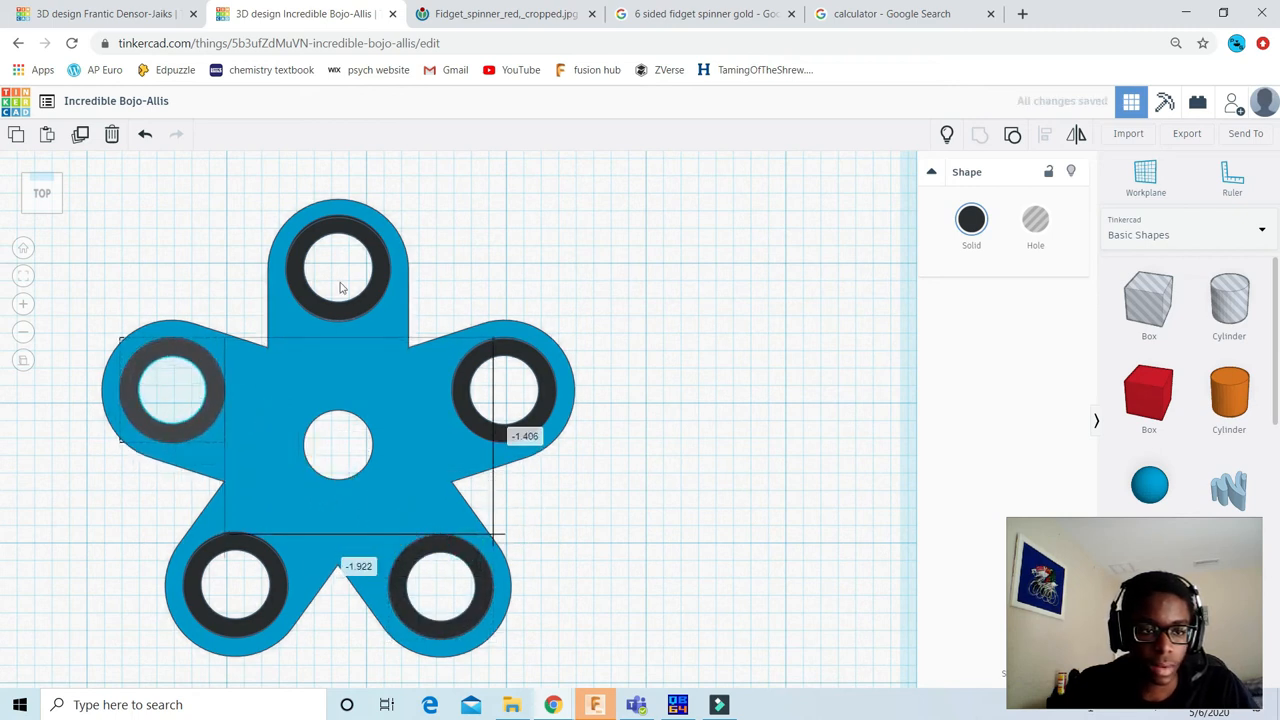
Step: Delete the spare black ring lying below the spinner
{"action": "left_click", "coordinate": [646, 206]}
{"action": "scroll", "coordinate": [423, 229], "scroll_direction": "down", "scroll_amount": 2}
{"action": "scroll", "coordinate": [520, 420], "scroll_direction": "down", "scroll_amount": 1}
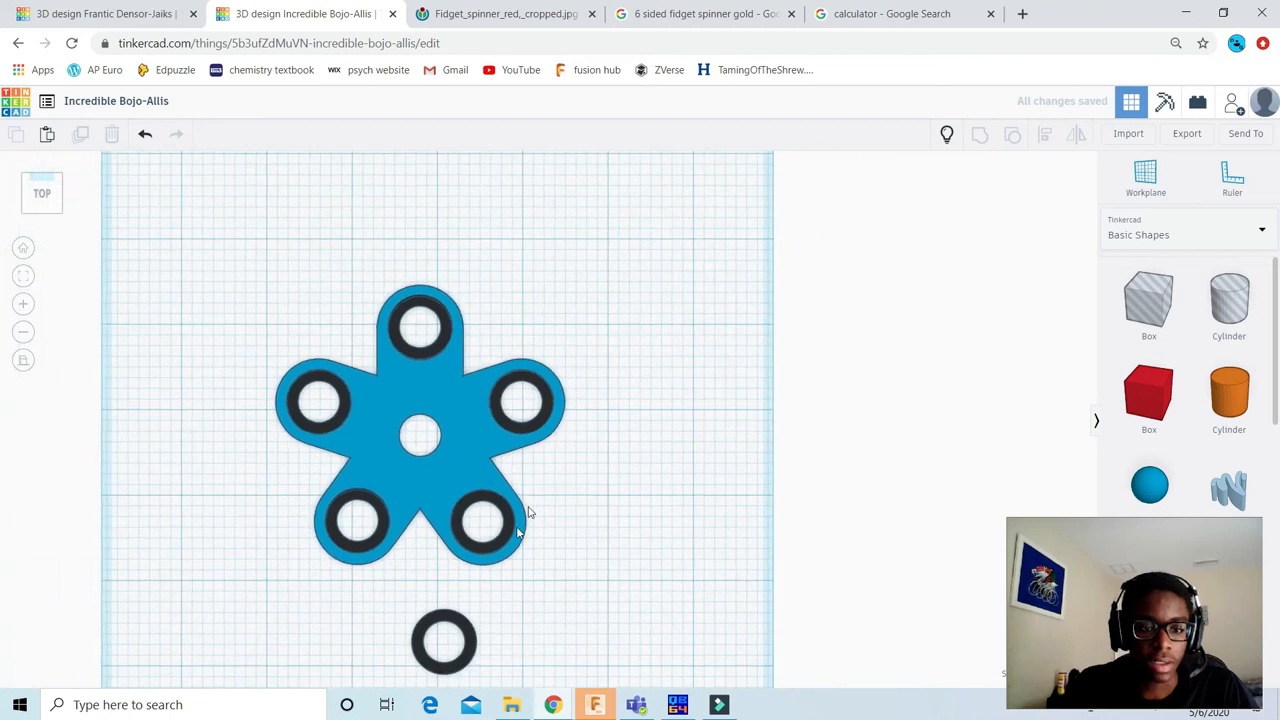
{"action": "left_click", "coordinate": [449, 621]}
{"action": "key", "text": "Delete"}
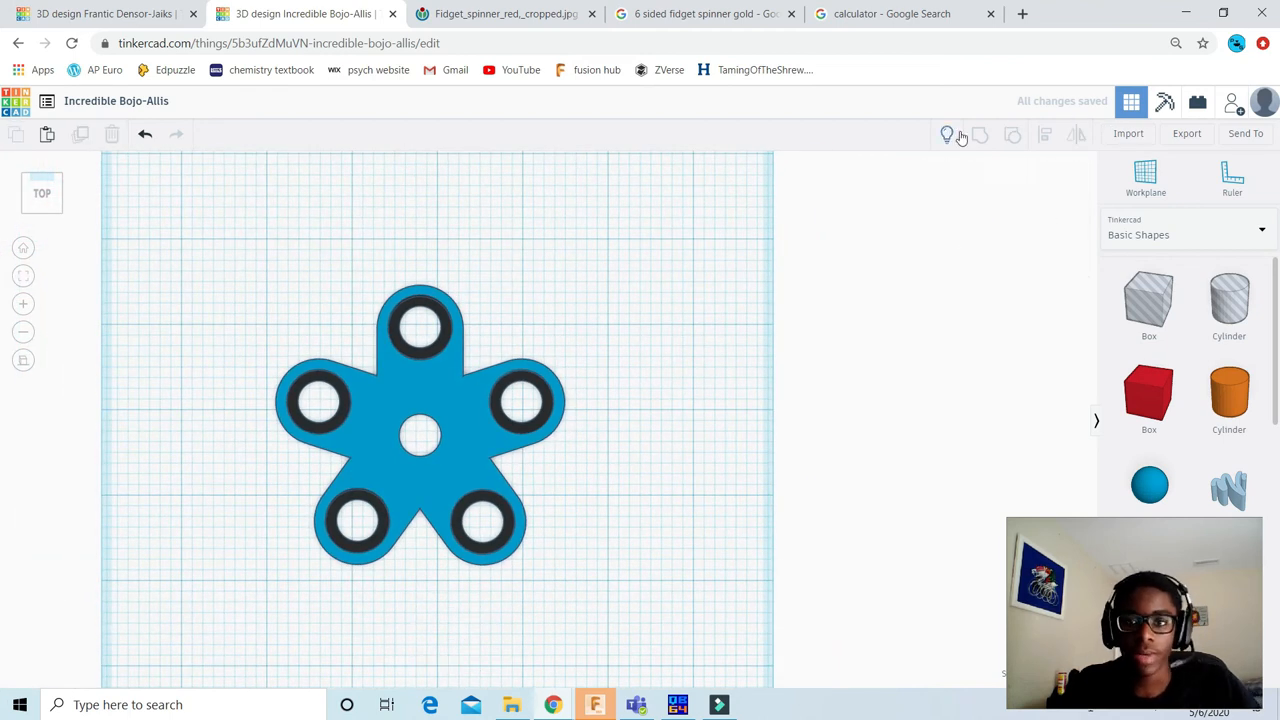
Step: Show all hidden shapes to bring back the orange cylinder in the spinner's central hole
{"action": "left_click", "coordinate": [945, 136]}
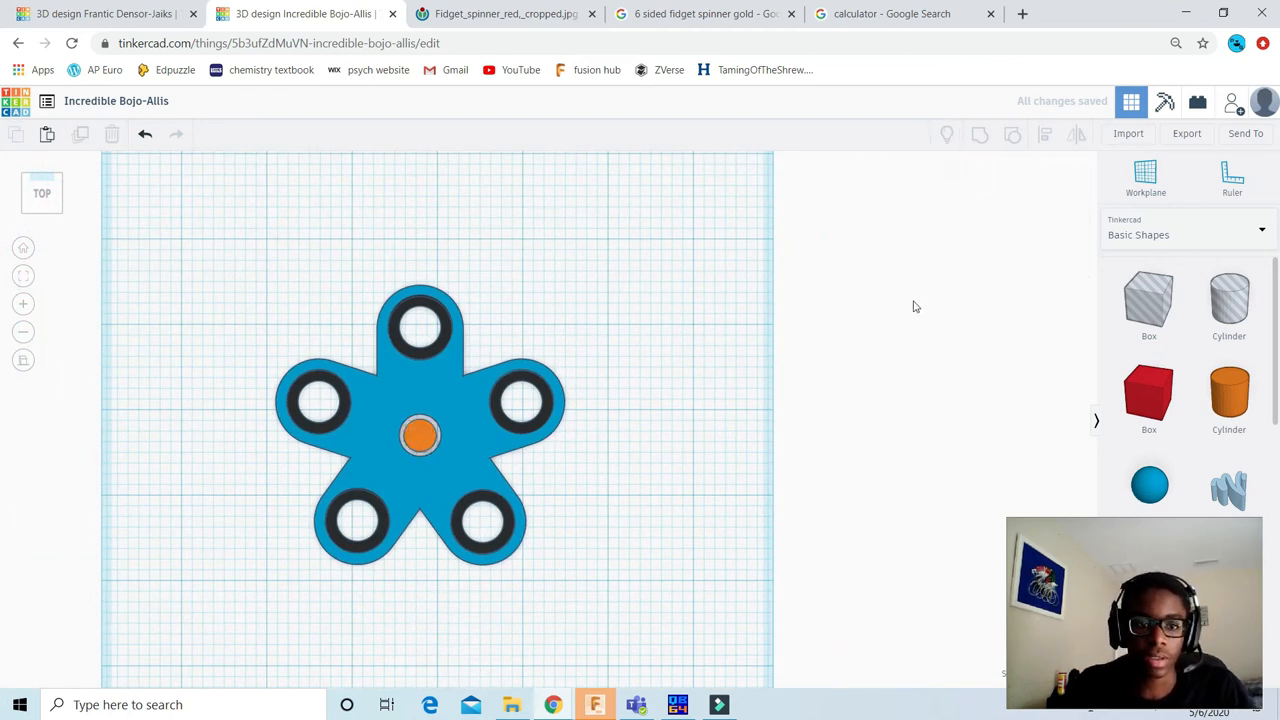
{"action": "left_click", "coordinate": [38, 195]}
{"action": "scroll", "coordinate": [515, 375], "scroll_direction": "up", "scroll_amount": 5}
{"action": "scroll", "coordinate": [261, 304], "scroll_direction": "down", "scroll_amount": 3}
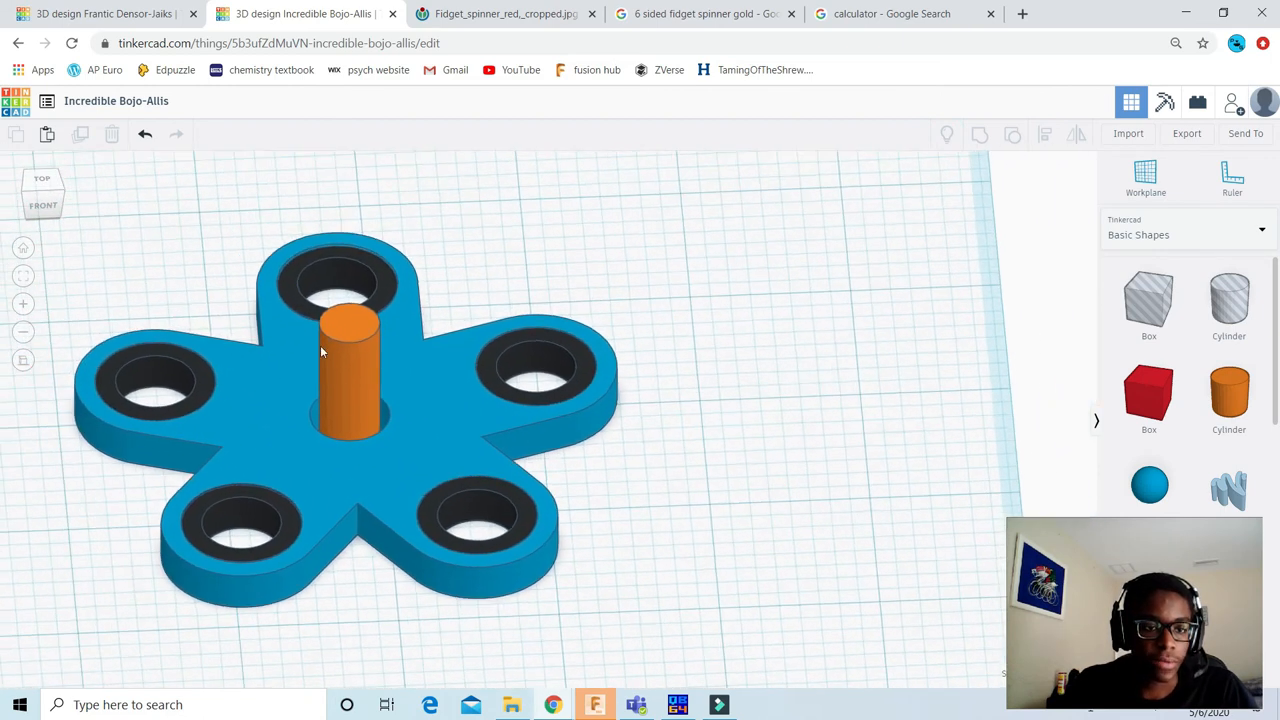
{"action": "key", "text": "ctrl+z"}
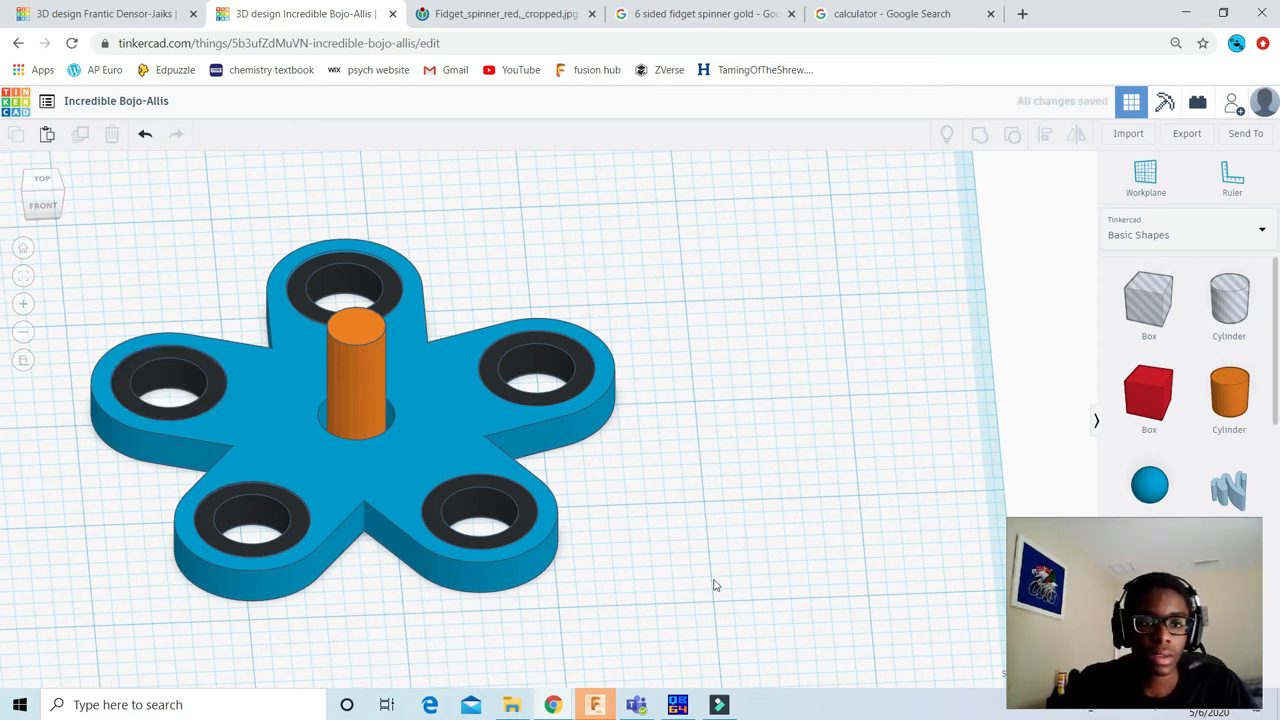
Step: Hide the central orange cylinder and group the spinner body with its five black rings
{"action": "left_click", "coordinate": [365, 362]}
{"action": "left_click", "coordinate": [1063, 171]}
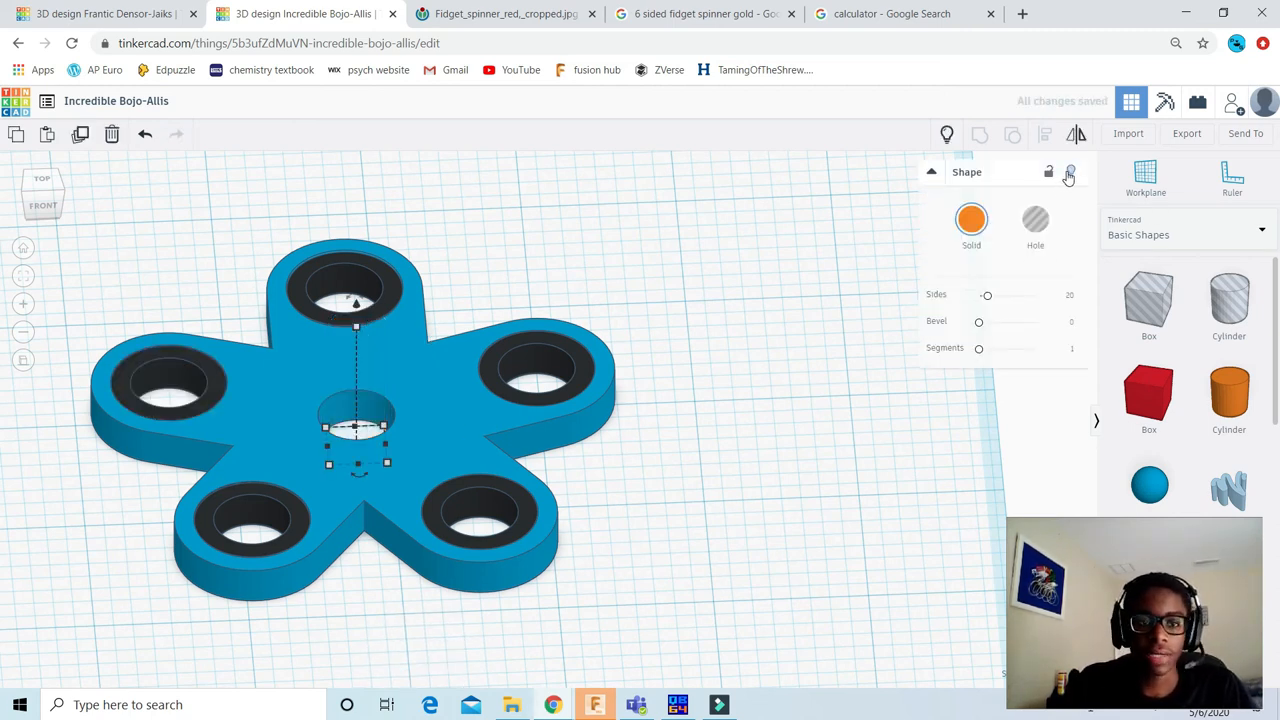
{"action": "left_click", "coordinate": [868, 213]}
{"action": "key", "text": "ctrl+a"}
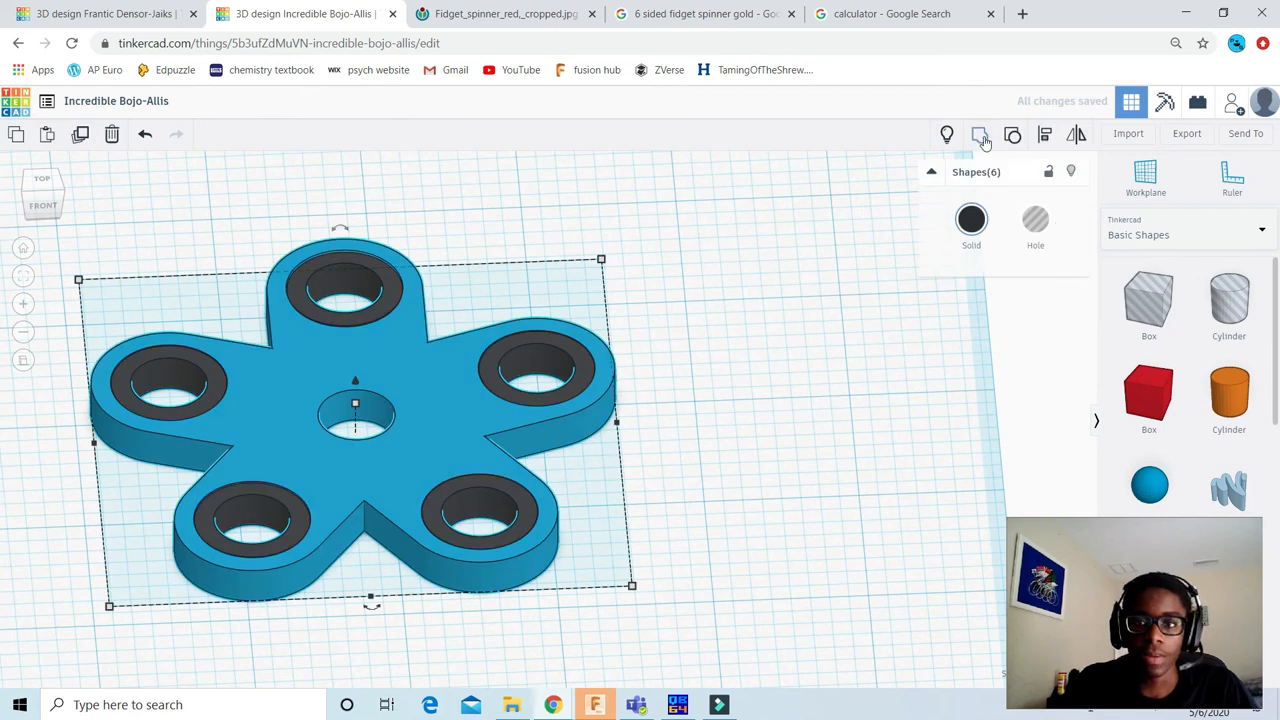
{"action": "key", "text": "ctrl+g"}
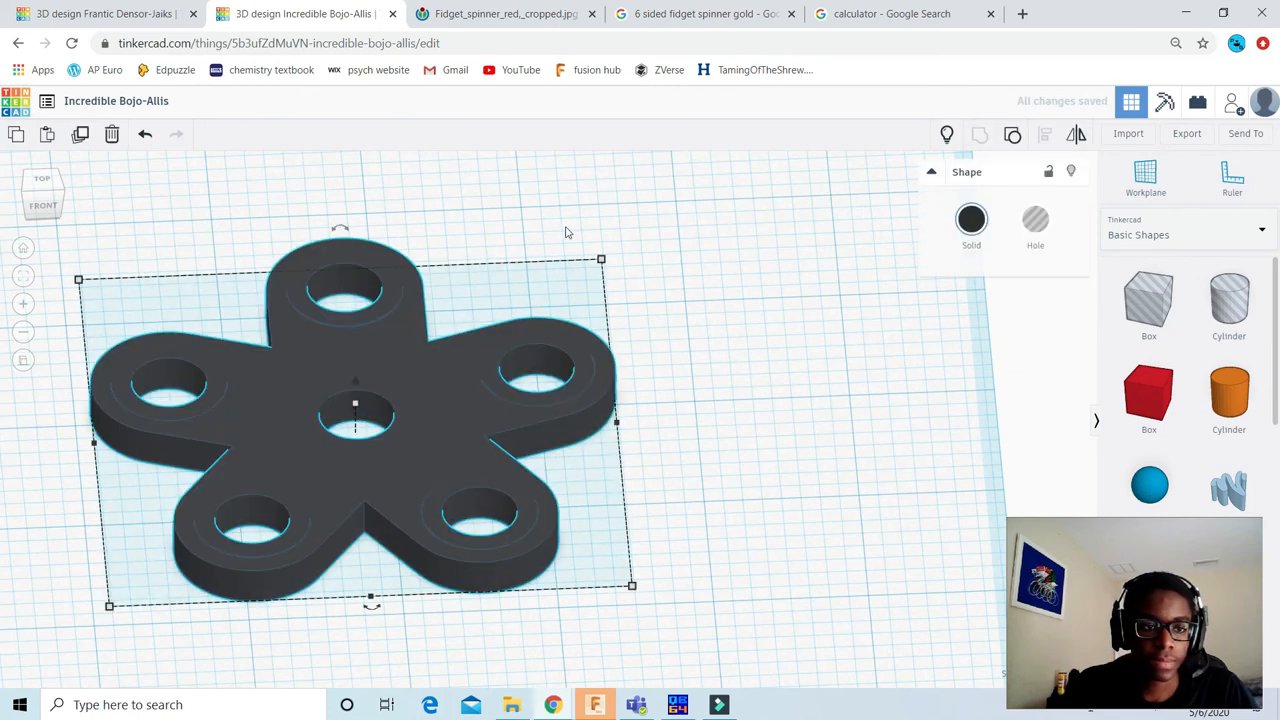
Step: Turn on the Multicolor option for the grouped spinner
{"action": "left_click", "coordinate": [971, 220]}
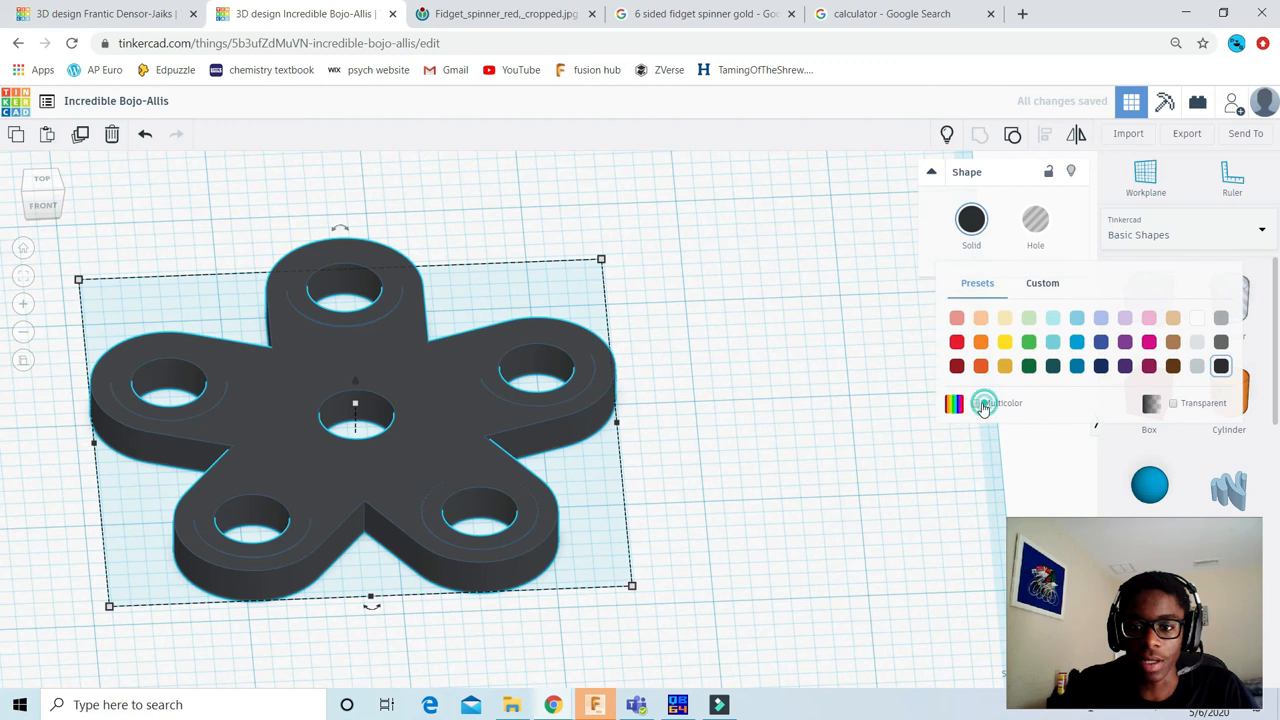
{"action": "left_click", "coordinate": [975, 403]}
{"action": "left_click", "coordinate": [576, 229]}
Step: Unhide the orange cylinder at the centre of the grouped, multicoloured spinner
{"action": "scroll", "coordinate": [577, 229], "scroll_direction": "down", "scroll_amount": 2}
{"action": "left_click", "coordinate": [949, 135]}
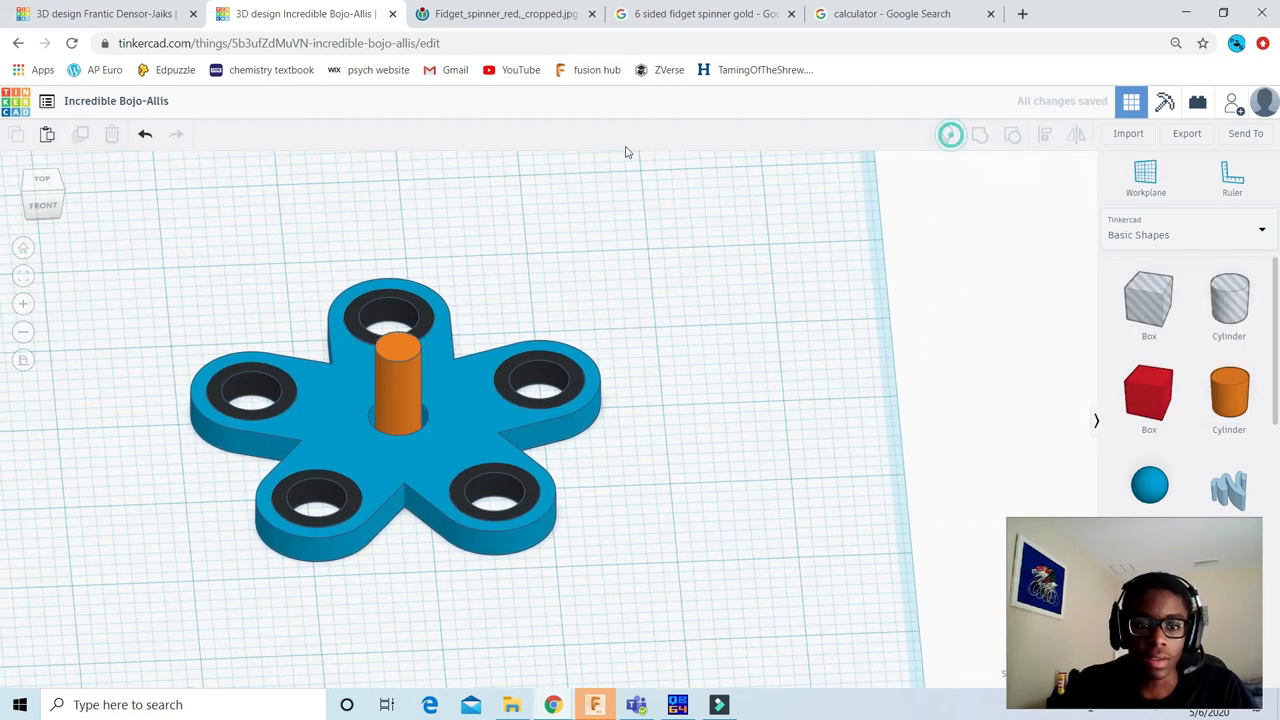
{"action": "scroll", "coordinate": [530, 170], "scroll_direction": "down", "scroll_amount": 1}
{"action": "scroll", "coordinate": [770, 177], "scroll_direction": "down", "scroll_amount": 1}
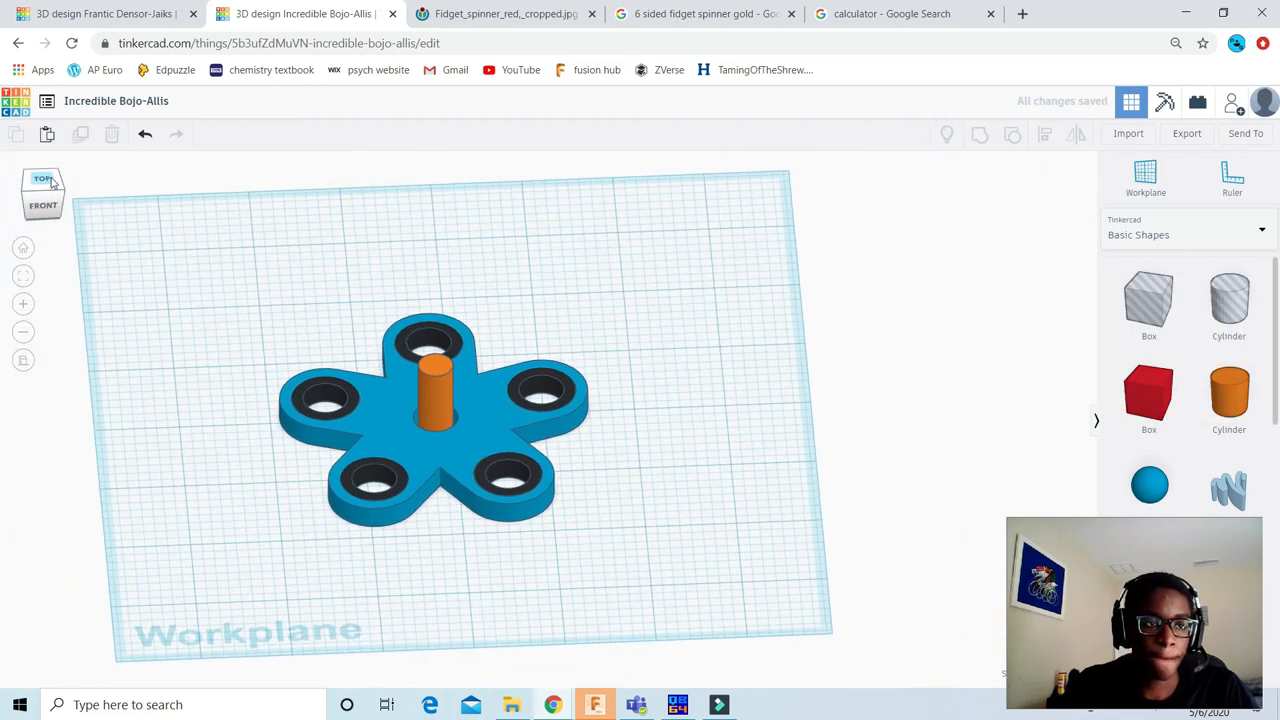
Step: Set the central orange cylinder's height to 0.25
{"action": "left_click", "coordinate": [437, 398]}
{"action": "scroll", "coordinate": [332, 340], "scroll_direction": "up", "scroll_amount": 1}
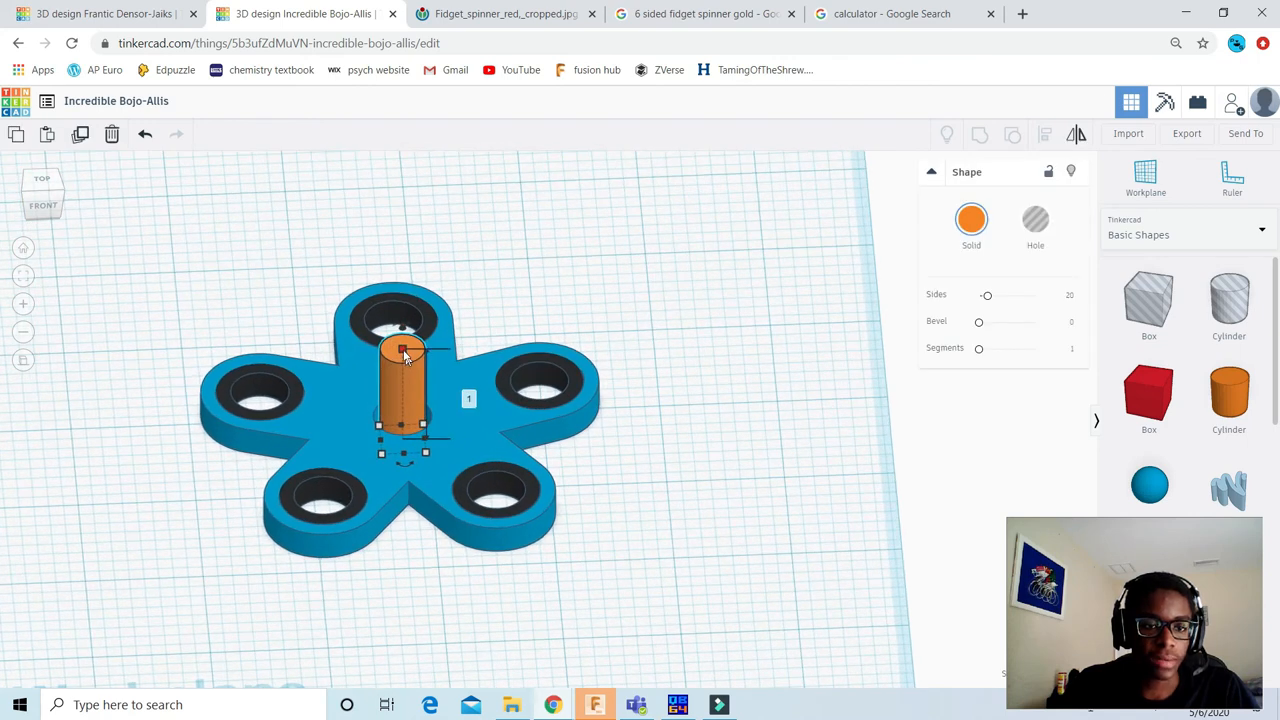
{"action": "left_click", "coordinate": [465, 396]}
{"action": "key", "text": "BackSpace"}
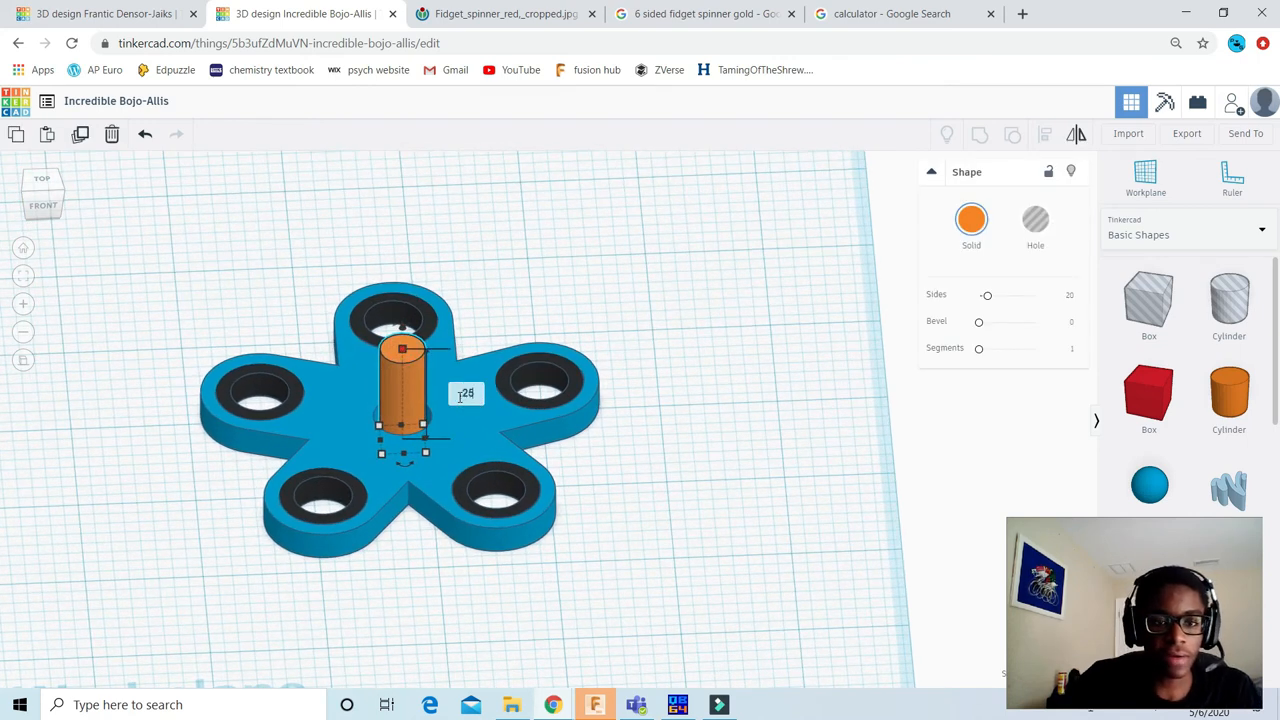
{"action": "key", "text": "Return"}
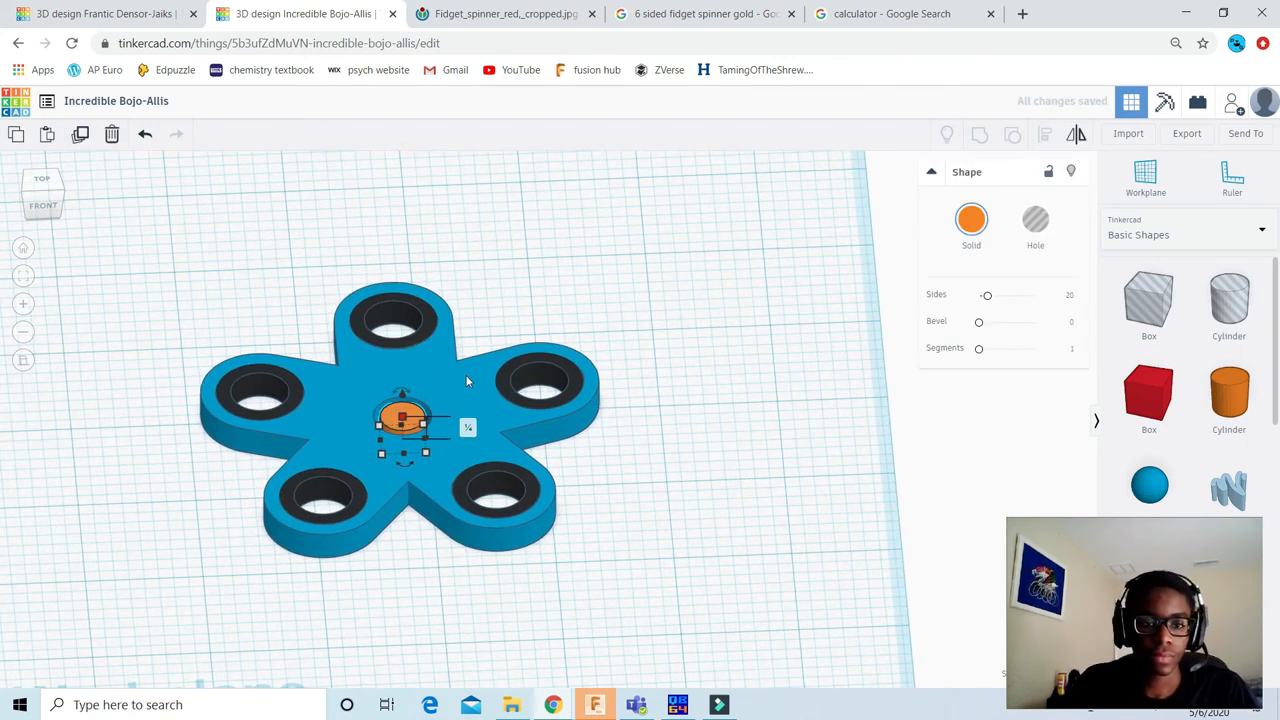
{"action": "left_click", "coordinate": [757, 363]}
Step: Place a workplane on the central orange cylinder's top face and add a new solid cylinder on it
{"action": "scroll", "coordinate": [875, 190], "scroll_direction": "up", "scroll_amount": 1}
{"action": "left_click", "coordinate": [1145, 178]}
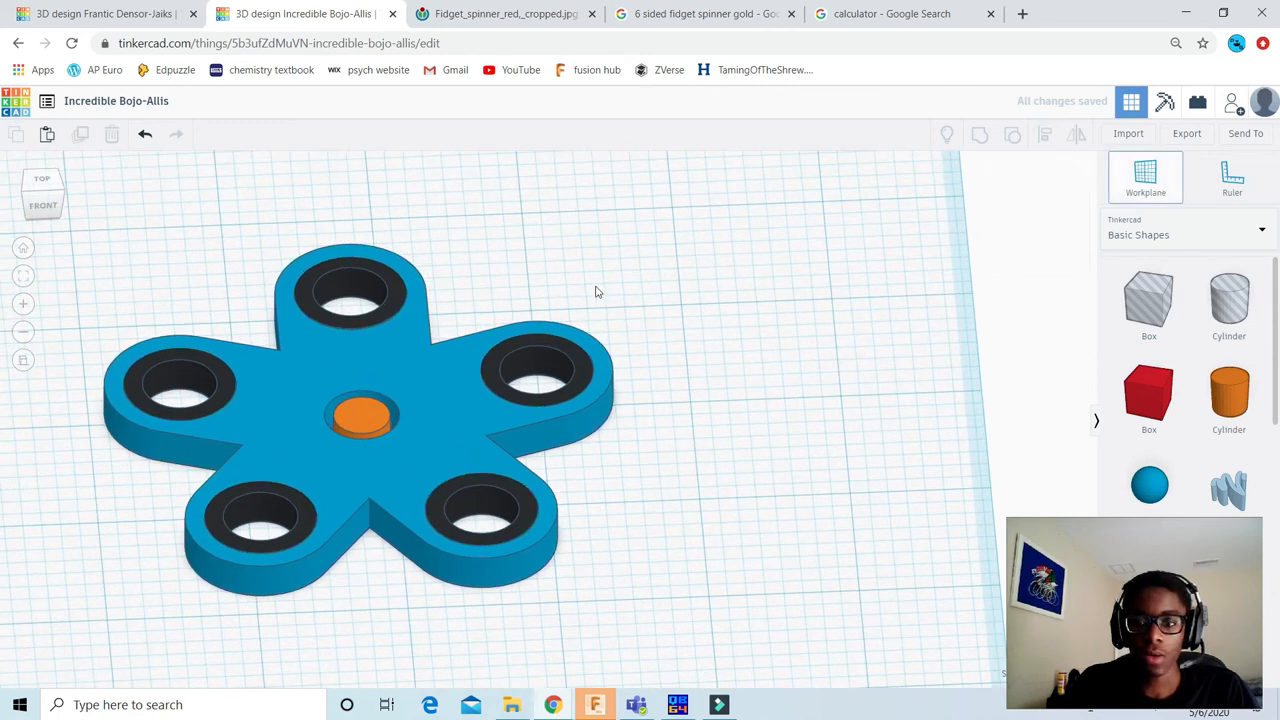
{"action": "left_click", "coordinate": [361, 418]}
{"action": "scroll", "coordinate": [414, 348], "scroll_direction": "down", "scroll_amount": 2}
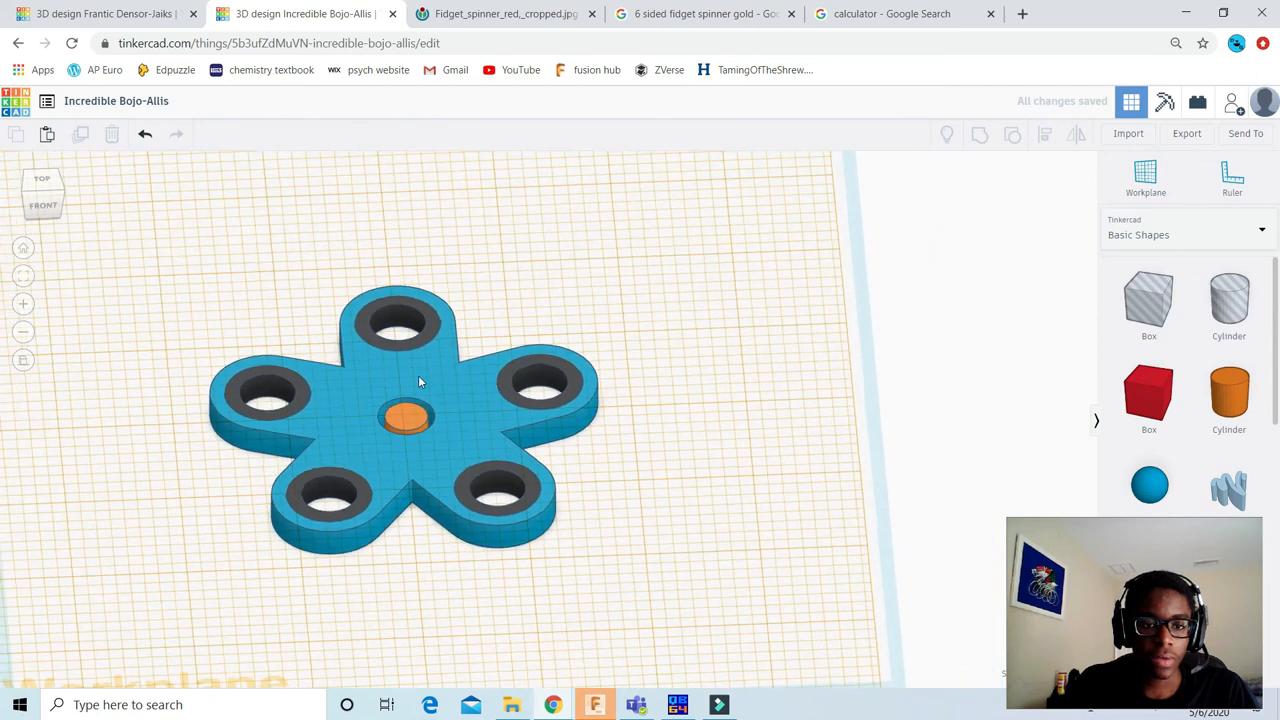
{"action": "left_click", "coordinate": [42, 179]}
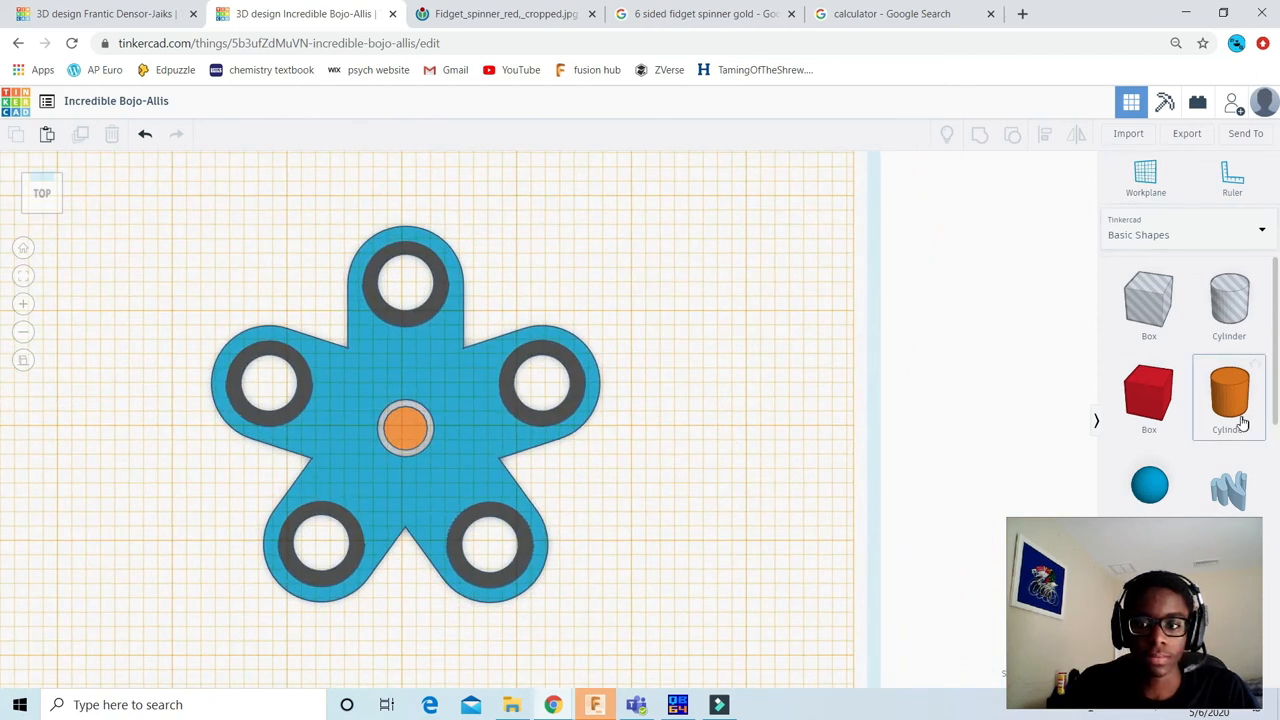
{"action": "left_click_drag", "start_coordinate": [1219, 405], "coordinate": [405, 428]}
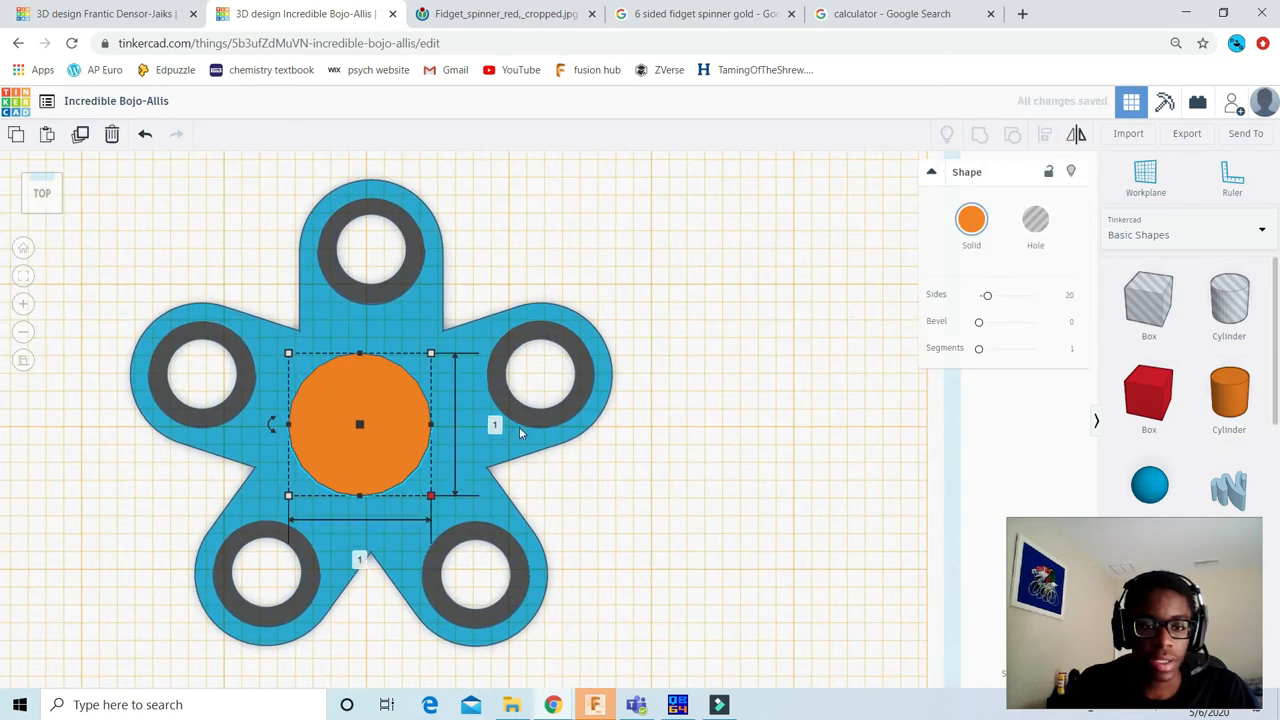
Step: Set the new cylinder's length and width to 3/4
{"action": "left_click", "coordinate": [496, 425]}
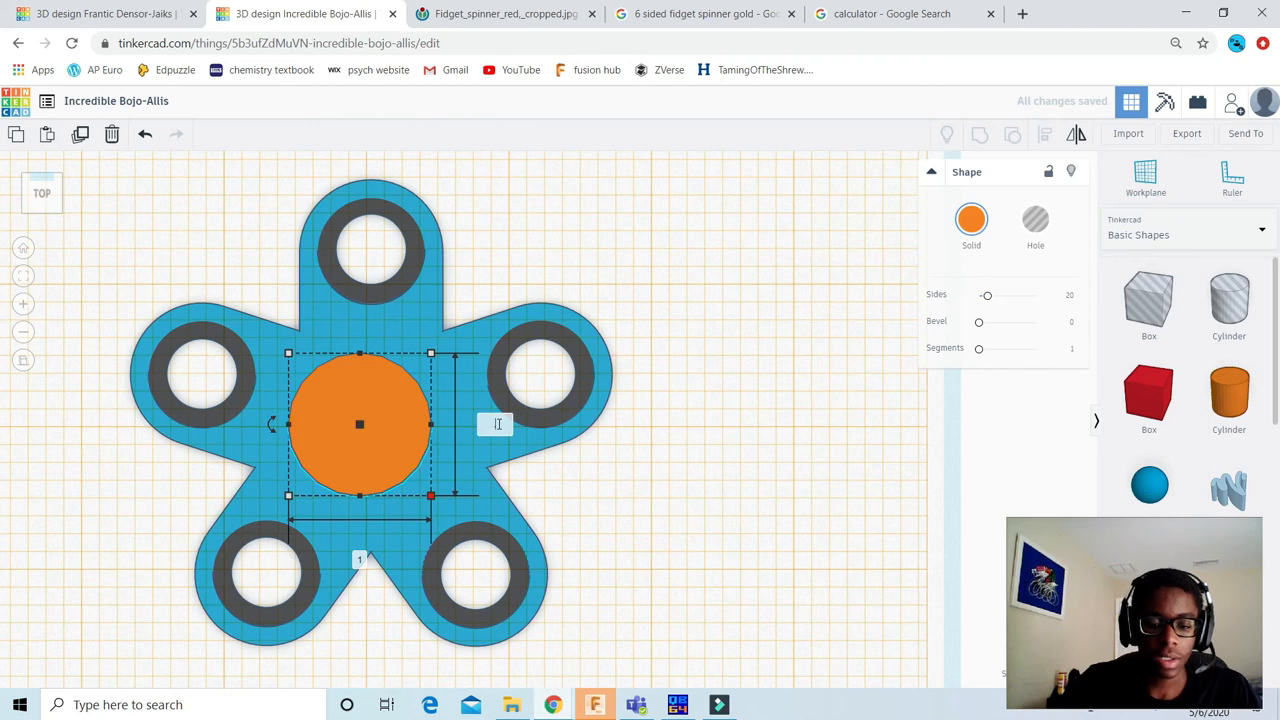
{"action": "key", "text": "Return"}
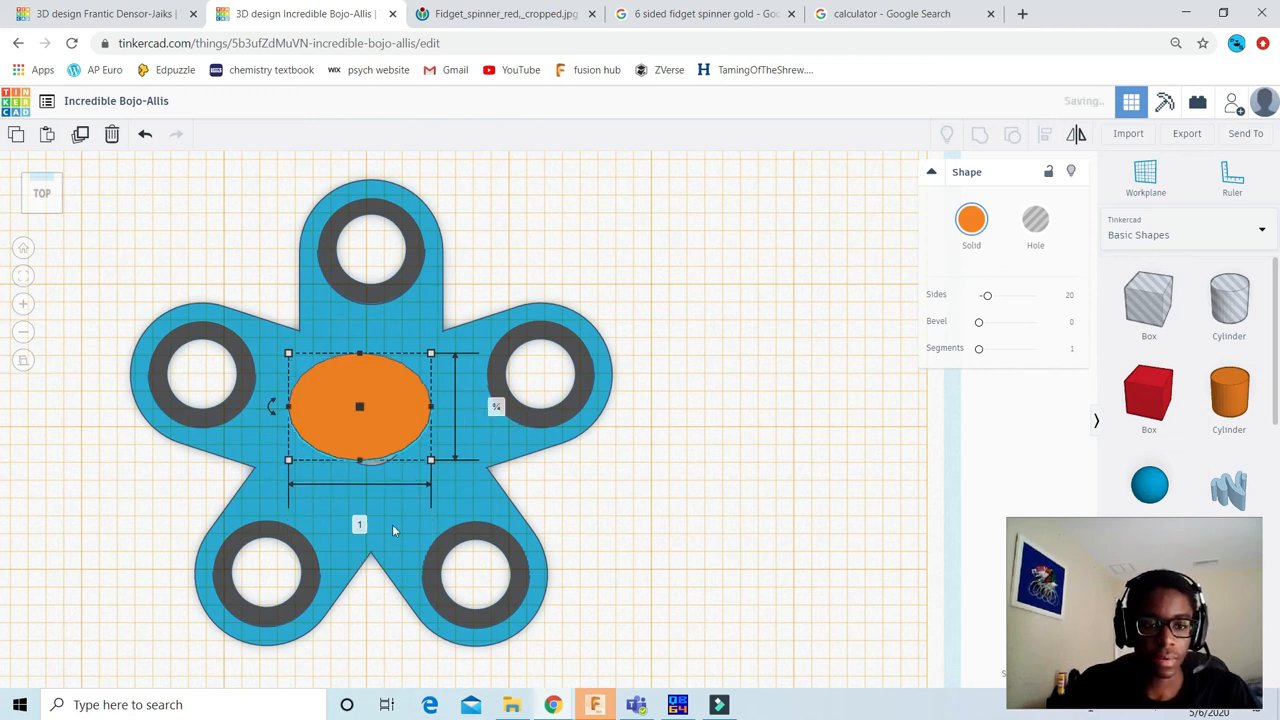
{"action": "left_click", "coordinate": [360, 526]}
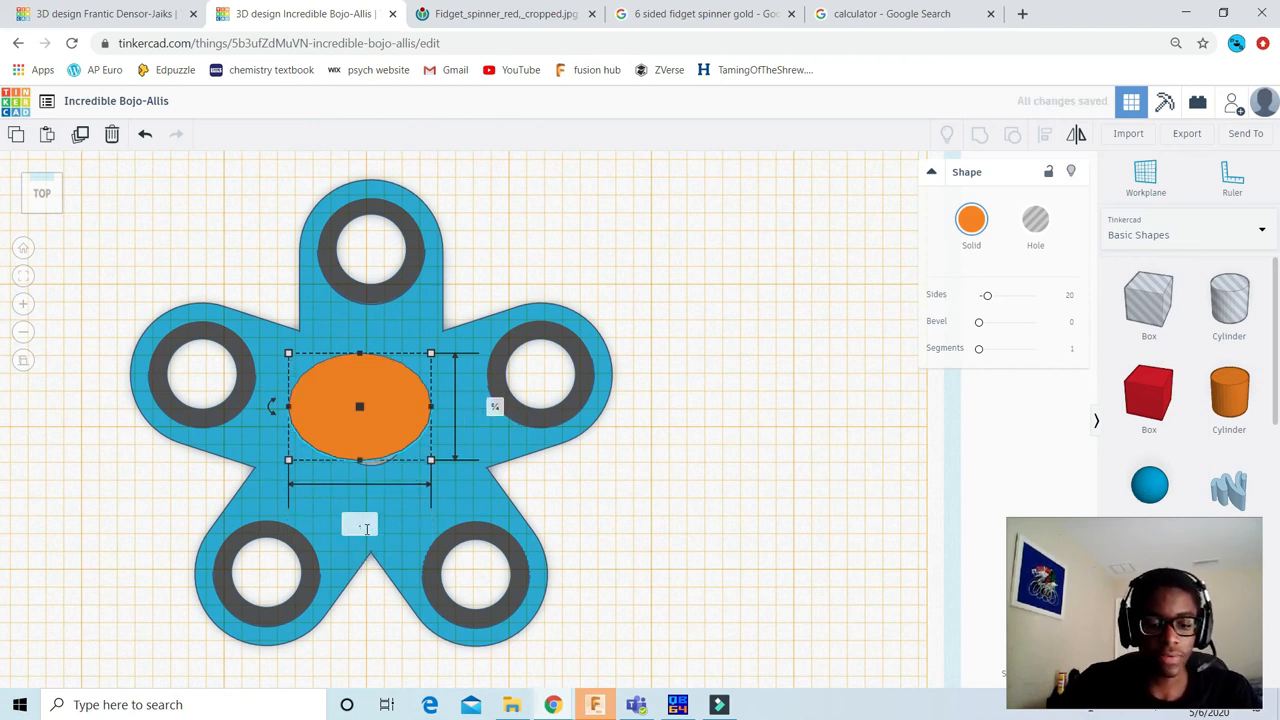
{"action": "key", "text": "Return"}
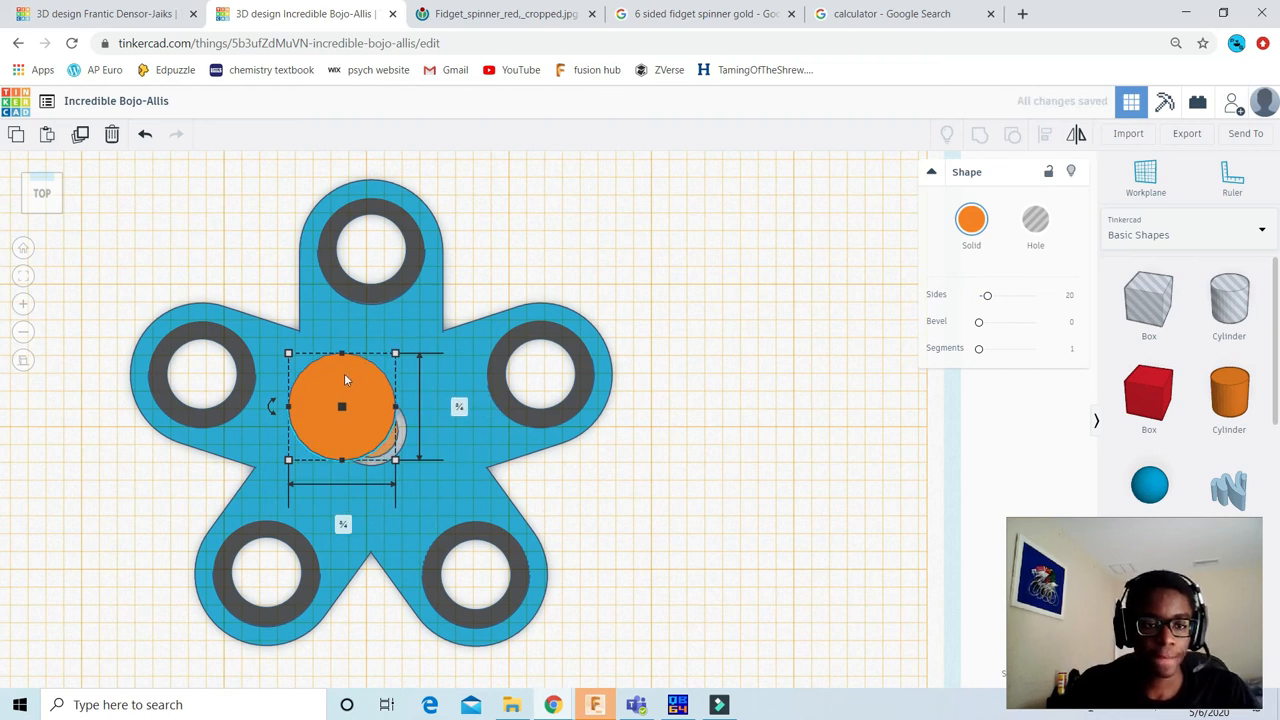
Step: Return the workplane to the base grid and set the new upper cylinder's height to 0.125
{"action": "left_click", "coordinate": [706, 376]}
{"action": "left_click_drag", "start_coordinate": [1145, 186], "coordinate": [950, 310]}
{"action": "left_click_drag", "start_coordinate": [43, 198], "coordinate": [45, 192]}
{"action": "left_click", "coordinate": [373, 391]}
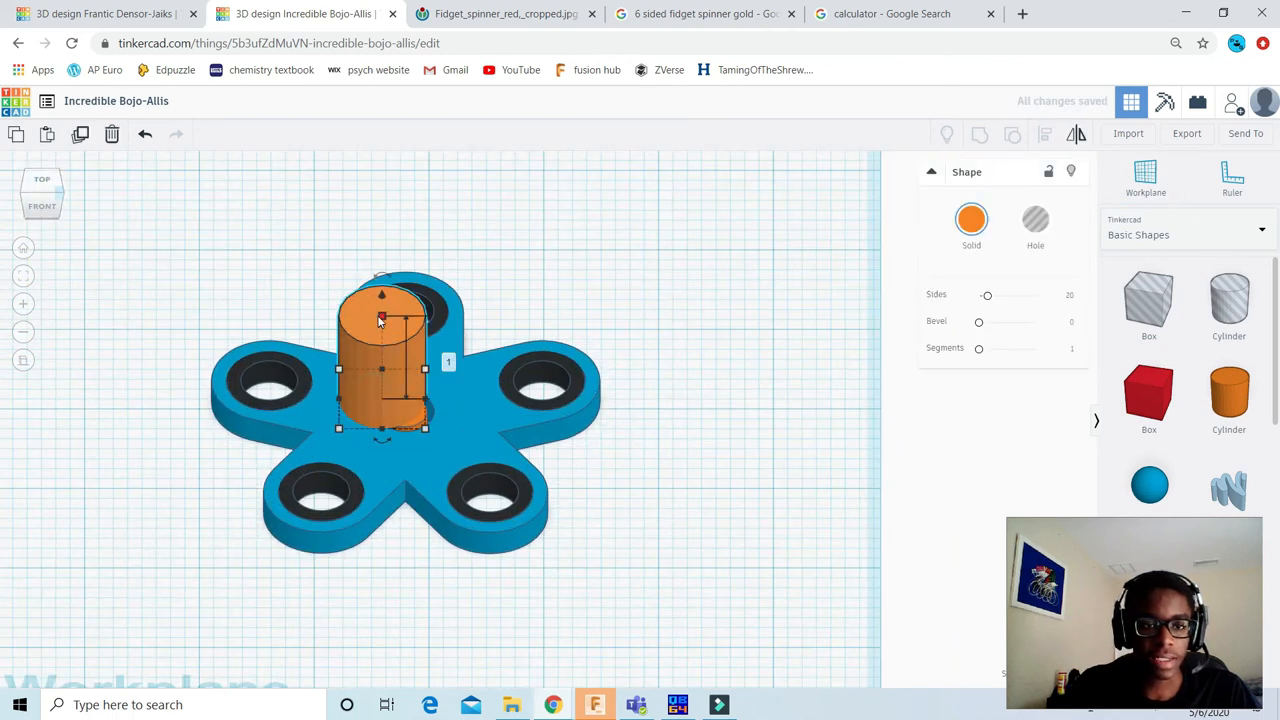
{"action": "left_click", "coordinate": [445, 357]}
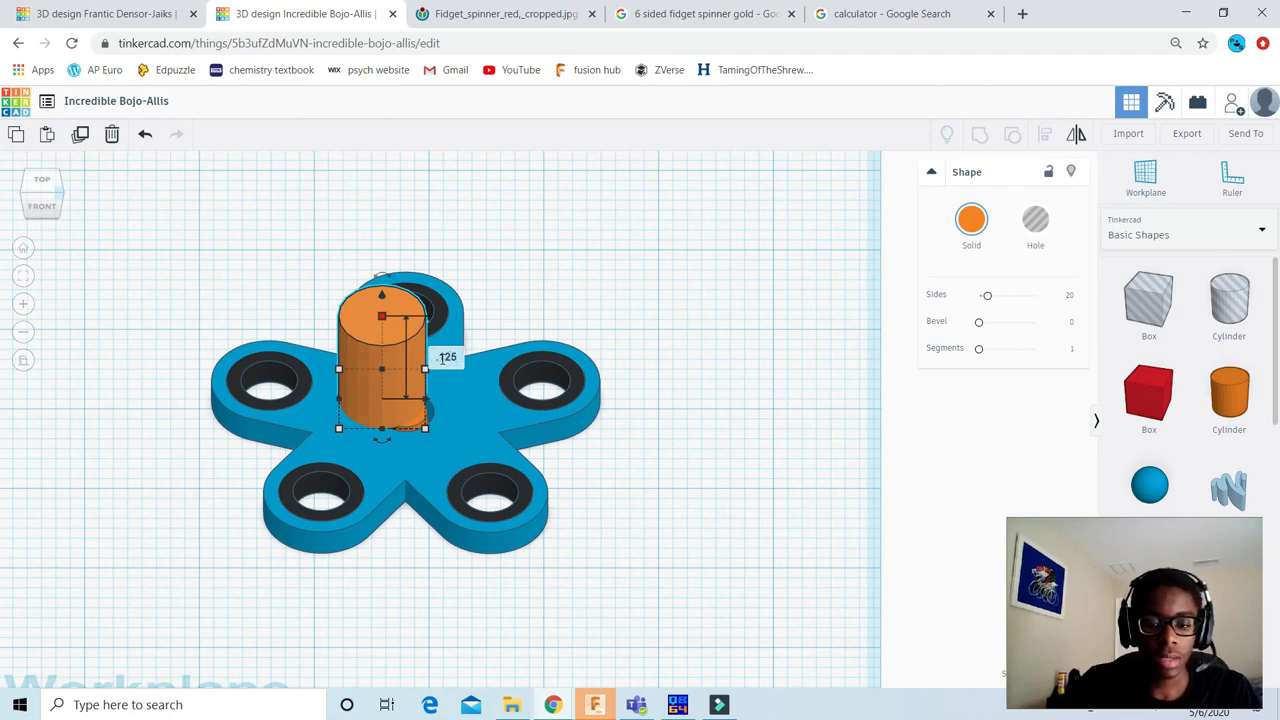
{"action": "type", "text": ".125"}
{"action": "key", "text": "Return"}
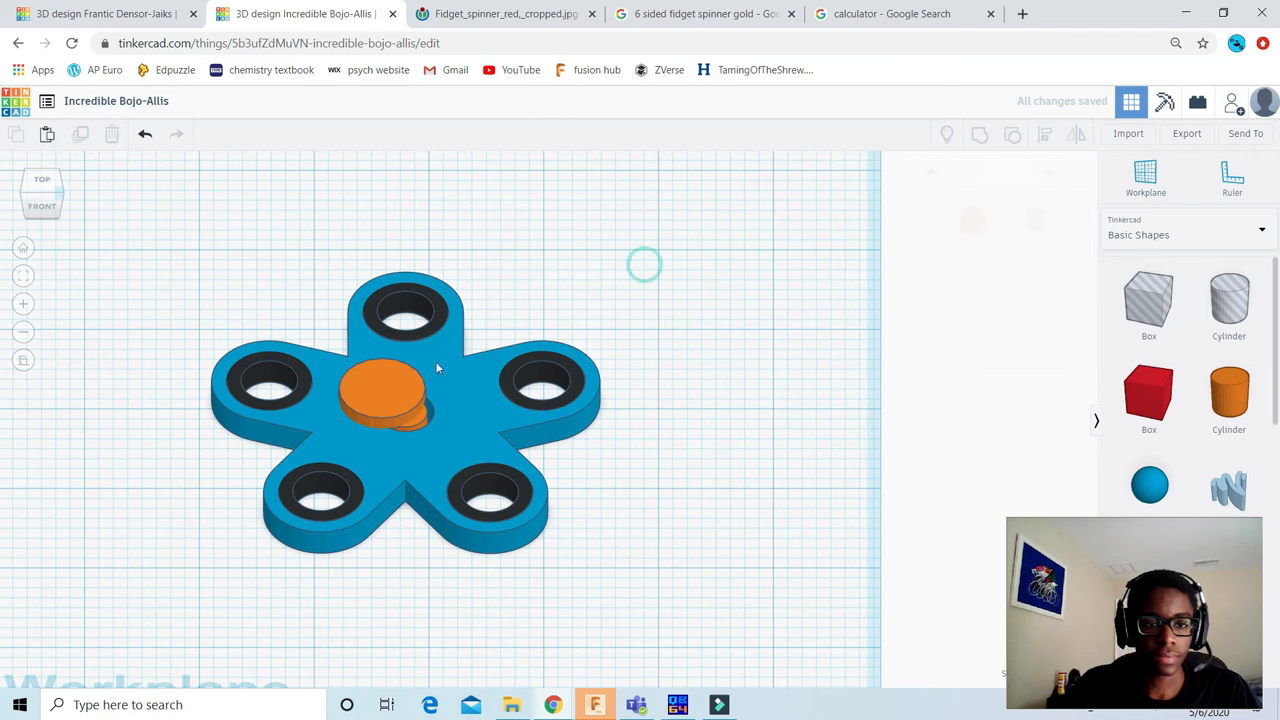
Step: Increase the number of sides on both orange cylinders, setting the small central one to 64
{"action": "left_click_drag", "start_coordinate": [987, 300], "coordinate": [1034, 293]}
{"action": "left_click", "coordinate": [906, 441]}
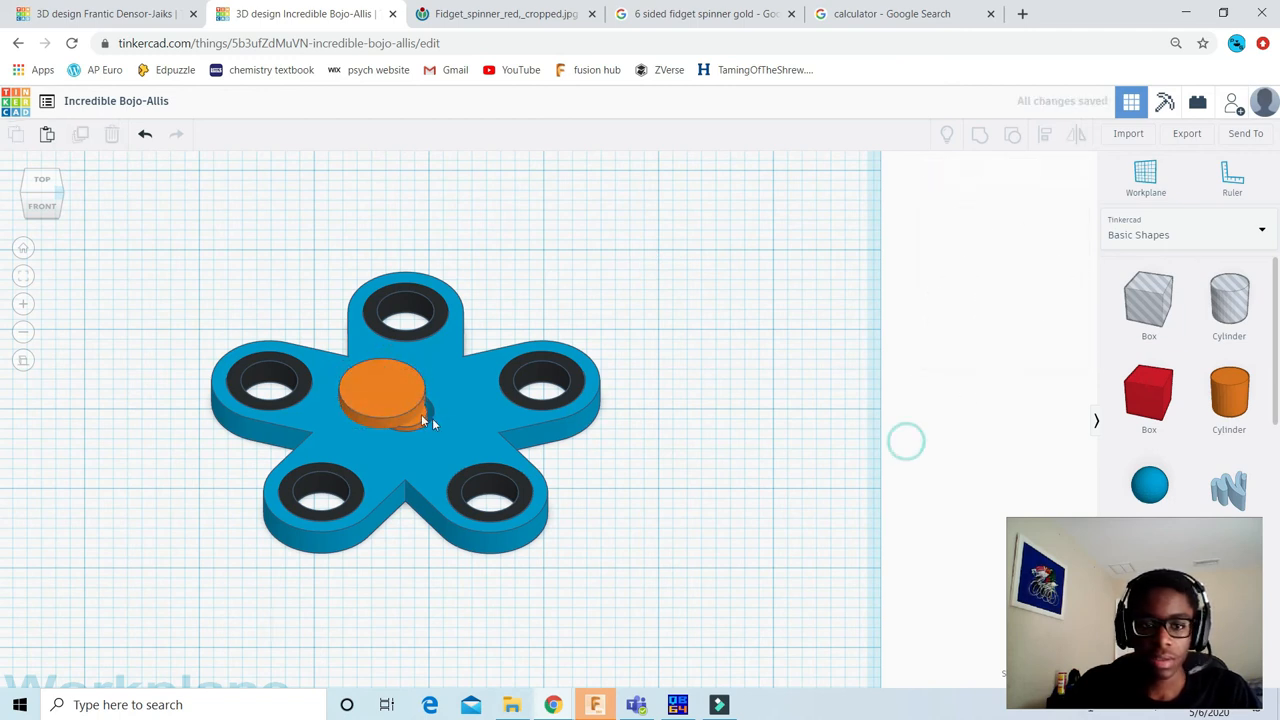
{"action": "scroll", "coordinate": [388, 420], "scroll_direction": "up", "scroll_amount": 3}
{"action": "left_click", "coordinate": [387, 421]}
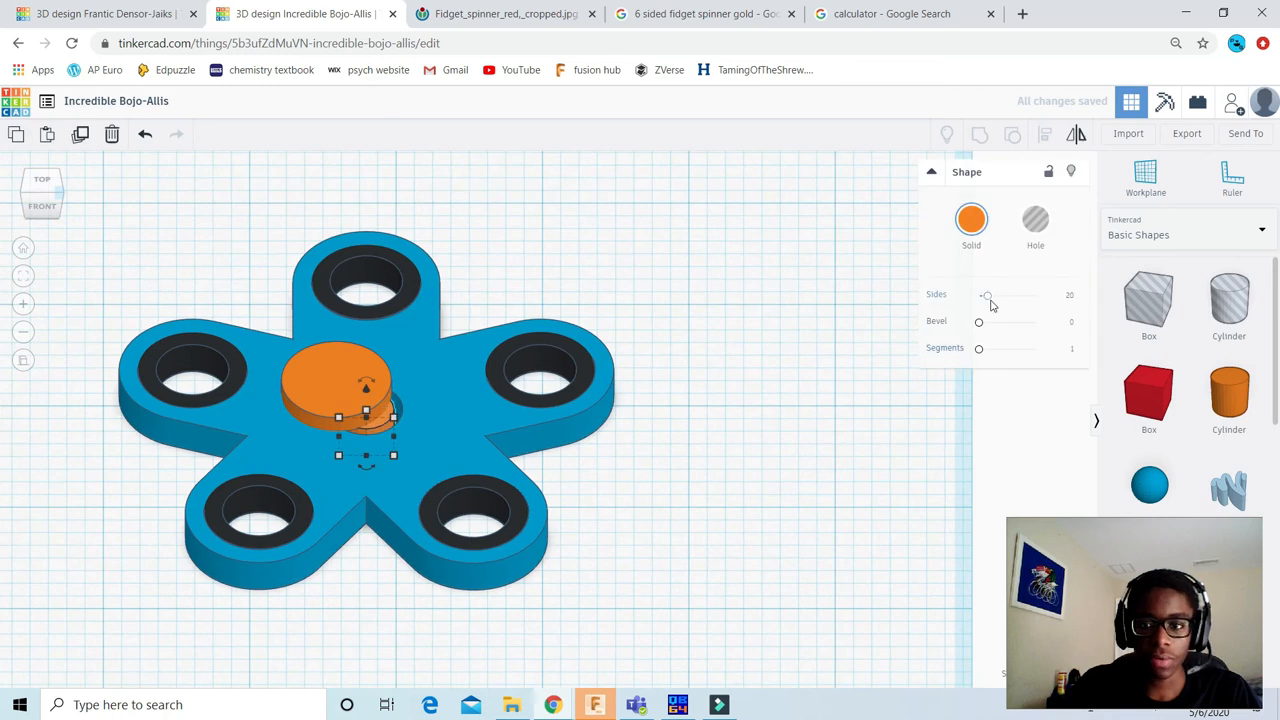
{"action": "left_click_drag", "start_coordinate": [985, 298], "coordinate": [1081, 303]}
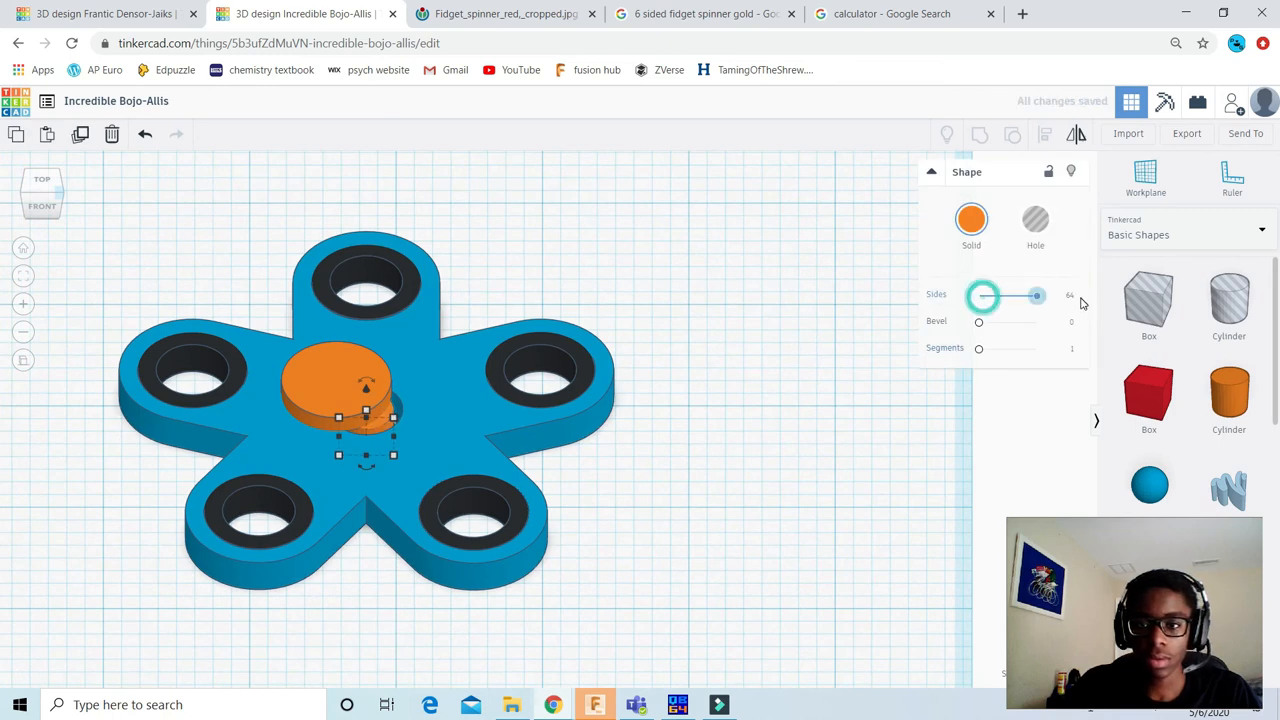
Step: Raise the small central cylinder's segments to 10 and deselect it
{"action": "left_click_drag", "start_coordinate": [982, 350], "coordinate": [1072, 360]}
{"action": "left_click", "coordinate": [769, 433]}
Step: Align the wide upper orange cylinder with the small central one, centring them on both horizontal axes
{"action": "left_click", "coordinate": [362, 369]}
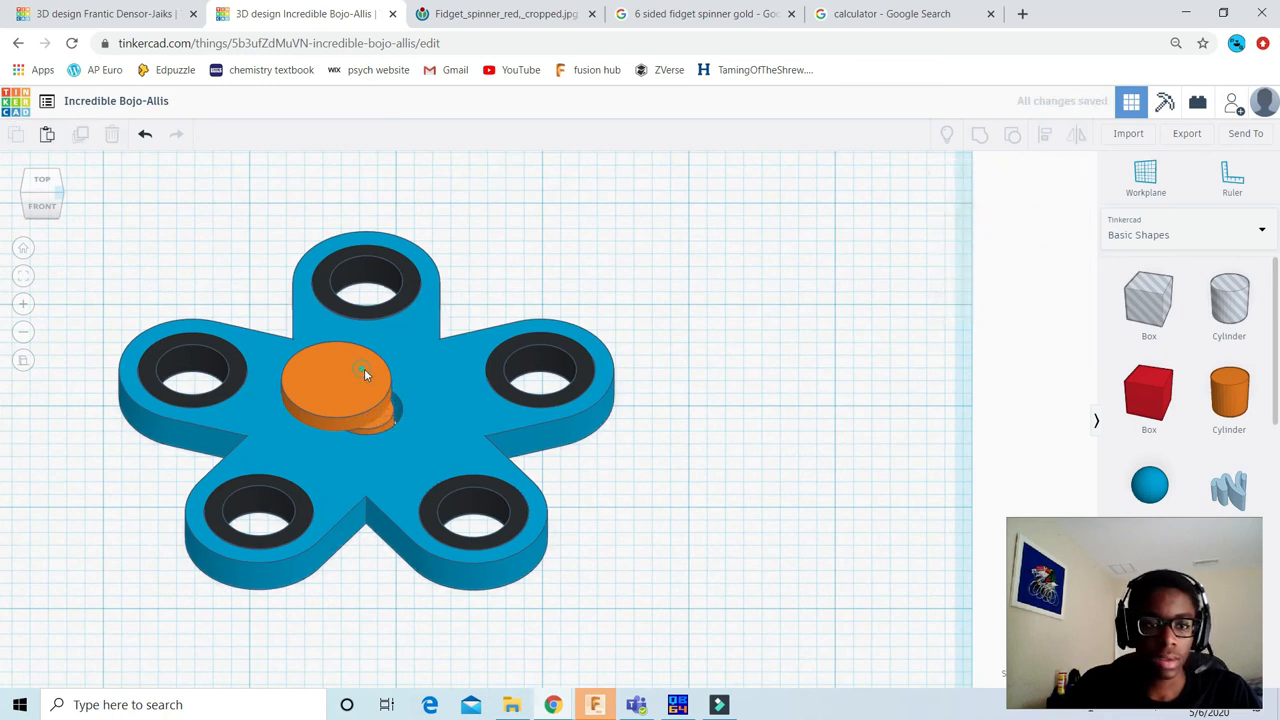
{"action": "scroll", "coordinate": [474, 375], "scroll_direction": "down", "scroll_amount": 3}
{"action": "scroll", "coordinate": [401, 405], "scroll_direction": "up", "scroll_amount": 4}
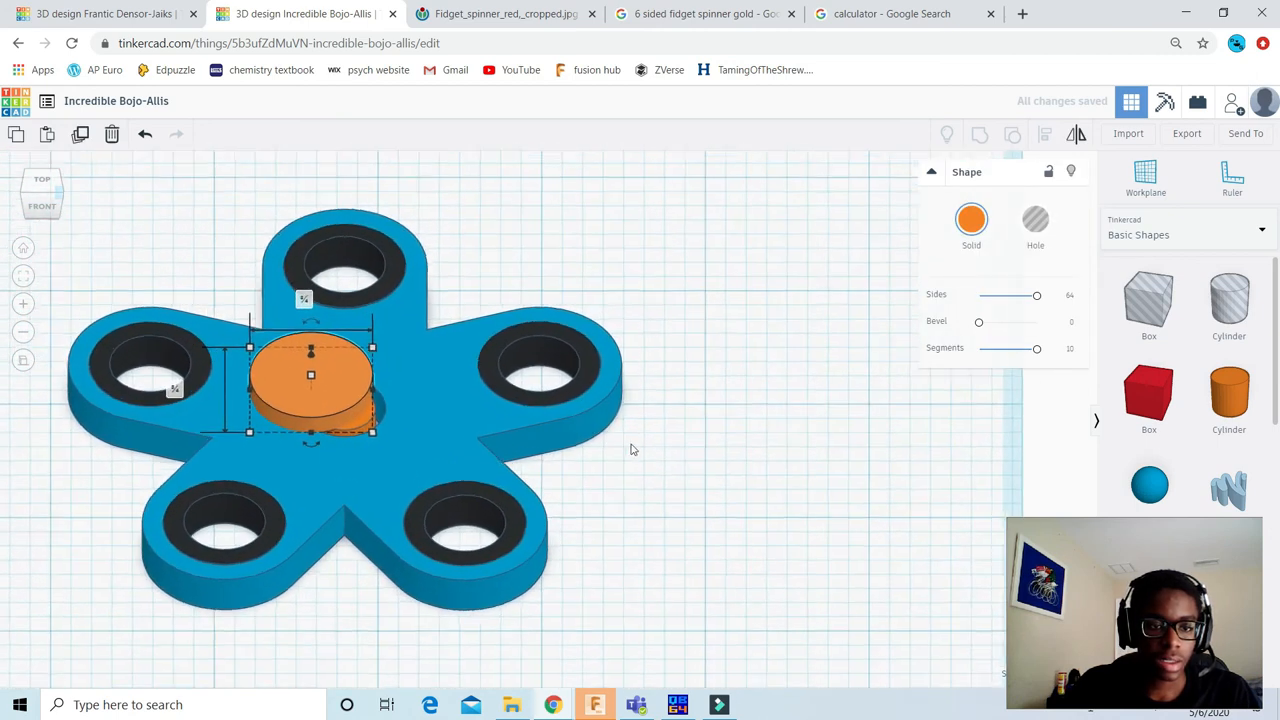
{"action": "scroll", "coordinate": [480, 407], "scroll_direction": "up", "scroll_amount": 5}
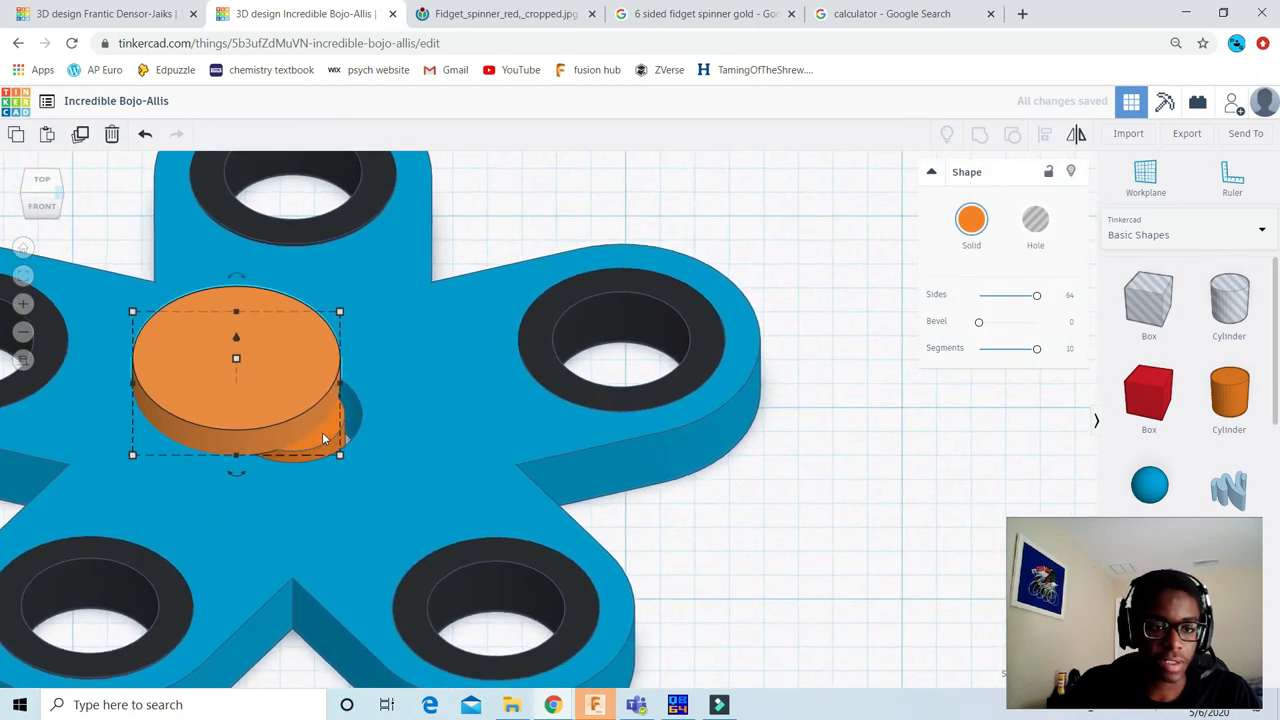
{"action": "left_click", "coordinate": [322, 437], "text": "shift"}
{"action": "scroll", "coordinate": [477, 332], "scroll_direction": "down", "scroll_amount": 3}
{"action": "left_click", "coordinate": [1047, 136]}
{"action": "left_click", "coordinate": [382, 427]}
{"action": "left_click", "coordinate": [41, 184]}
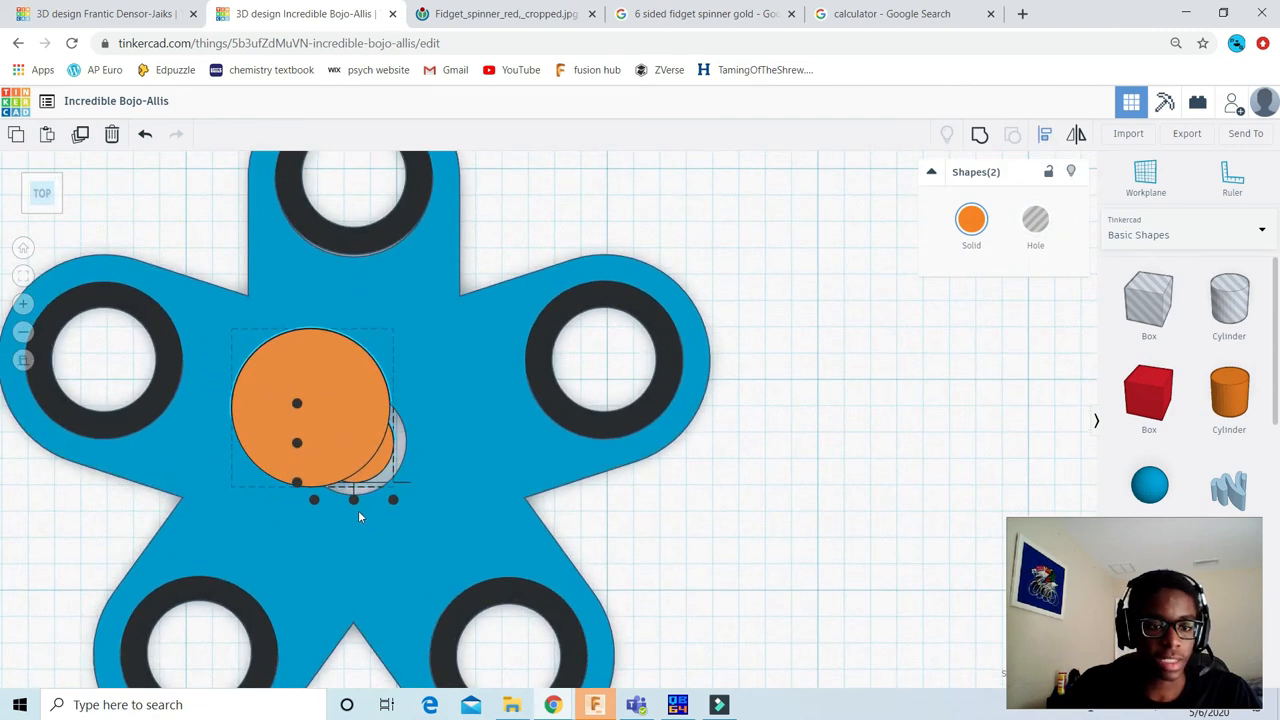
{"action": "left_click", "coordinate": [355, 501]}
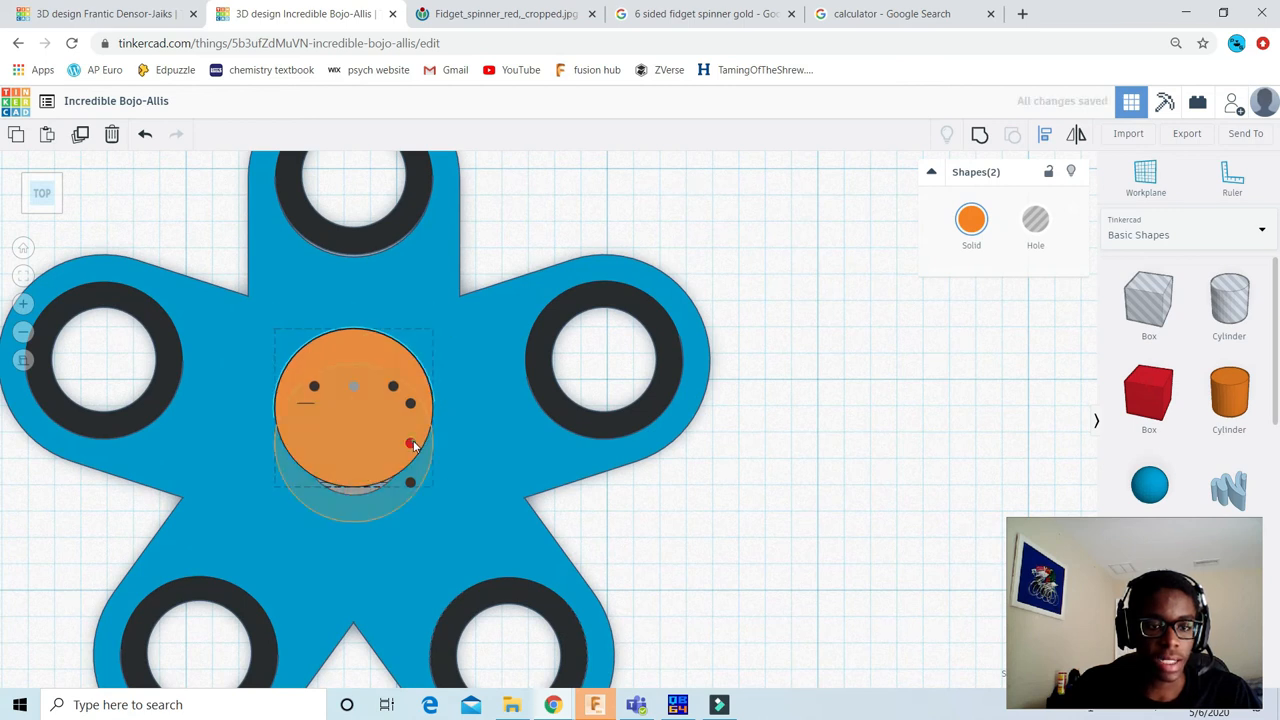
{"action": "left_click", "coordinate": [411, 443]}
{"action": "scroll", "coordinate": [686, 244], "scroll_direction": "down", "scroll_amount": 4}
{"action": "left_click", "coordinate": [735, 245]}
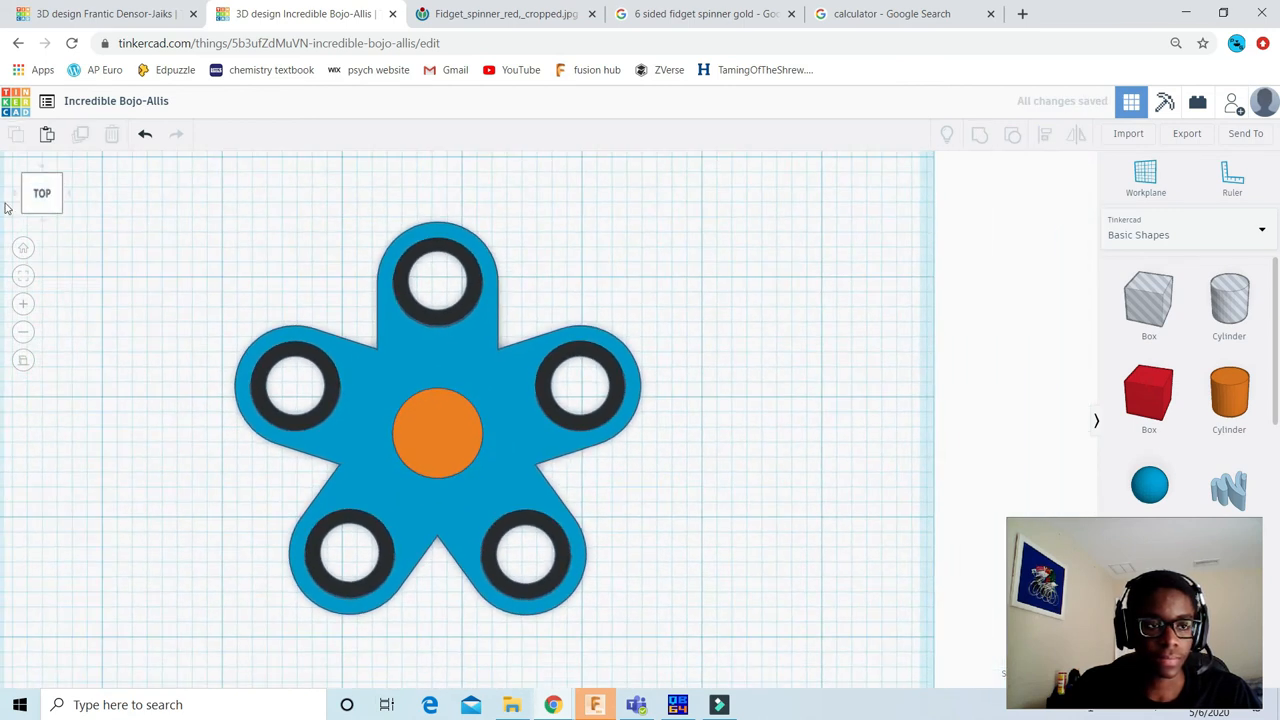
Step: Hide the five-armed spinner body so only the orange centre pieces remain in view
{"action": "left_click", "coordinate": [41, 206]}
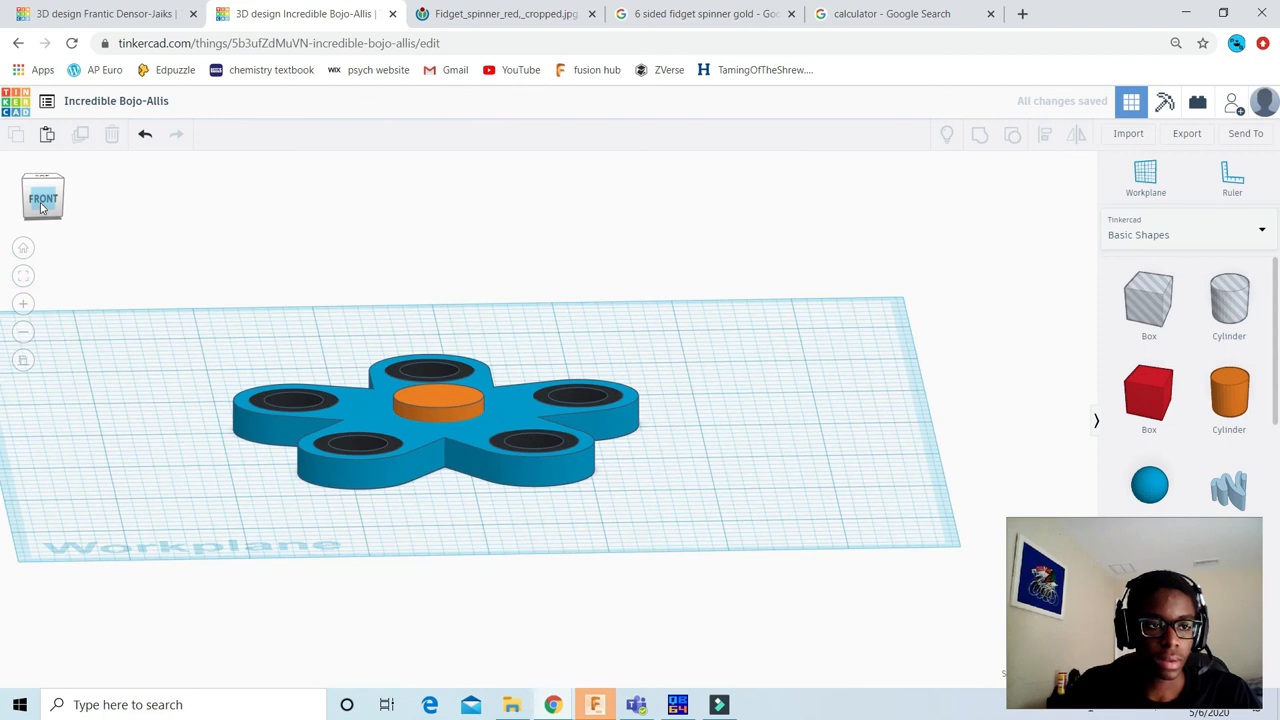
{"action": "left_click", "coordinate": [488, 448]}
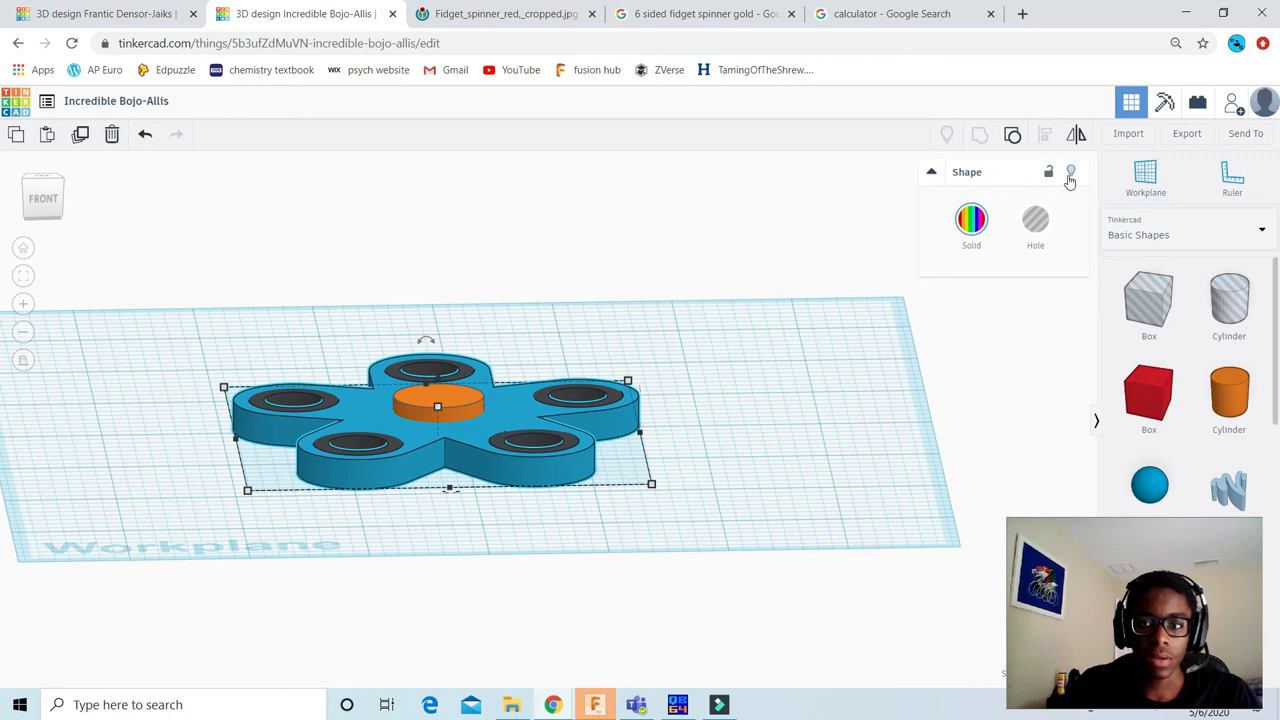
{"action": "left_click", "coordinate": [1070, 178]}
Step: Group the two orange cylinders into one capped pin, keeping its orange colour
{"action": "scroll", "coordinate": [414, 343], "scroll_direction": "up", "scroll_amount": 2}
{"action": "left_click", "coordinate": [55, 207]}
{"action": "left_click_drag", "start_coordinate": [246, 280], "coordinate": [652, 564]}
{"action": "left_click", "coordinate": [970, 130]}
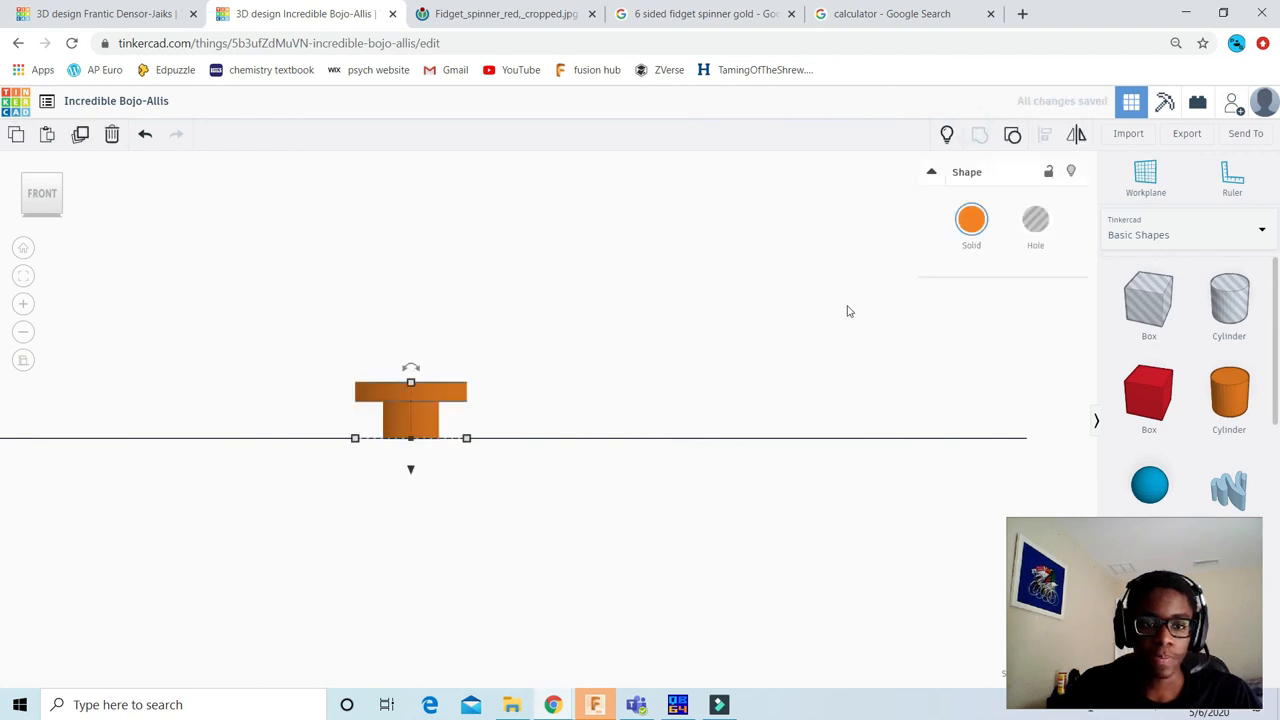
{"action": "left_click", "coordinate": [968, 222]}
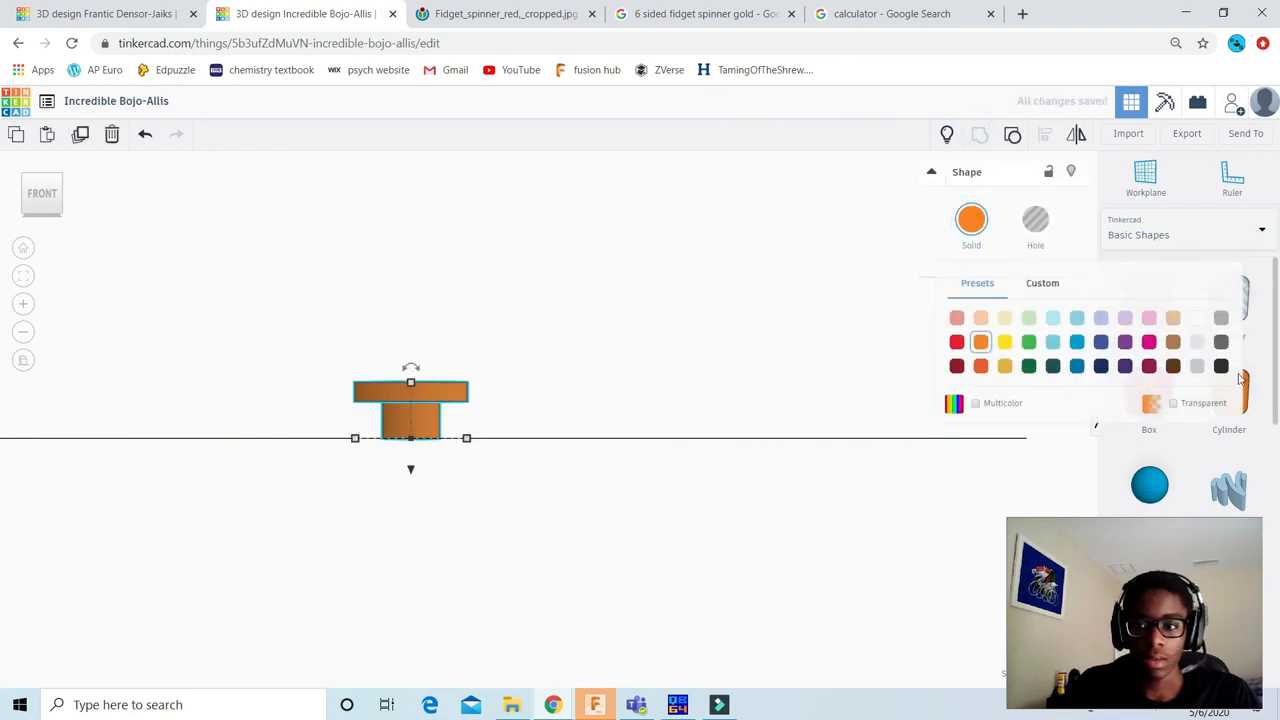
{"action": "left_click", "coordinate": [677, 220]}
Step: Duplicate the capped pin in place and rotate the copy 180° so its cap faces down
{"action": "left_click", "coordinate": [427, 400]}
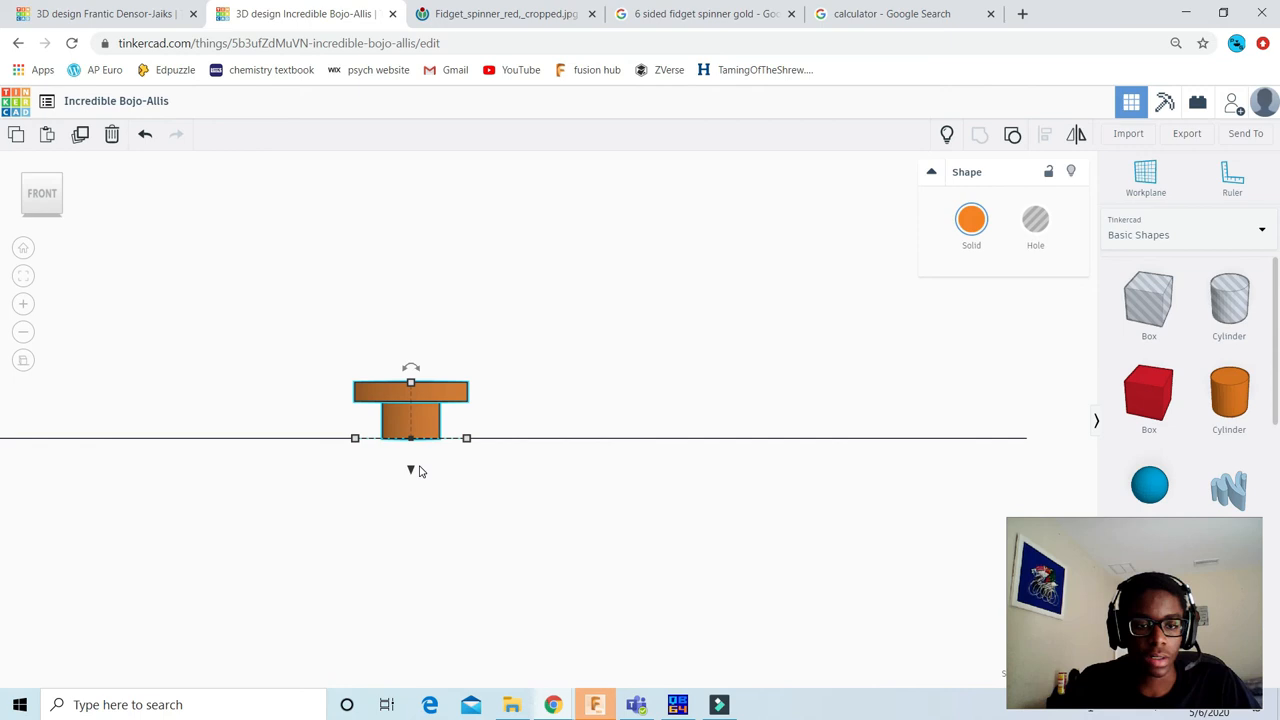
{"action": "left_click_drag", "start_coordinate": [411, 367], "coordinate": [416, 433]}
{"action": "scroll", "coordinate": [425, 432], "scroll_direction": "down", "scroll_amount": 3}
{"action": "scroll", "coordinate": [440, 435], "scroll_direction": "up", "scroll_amount": 3}
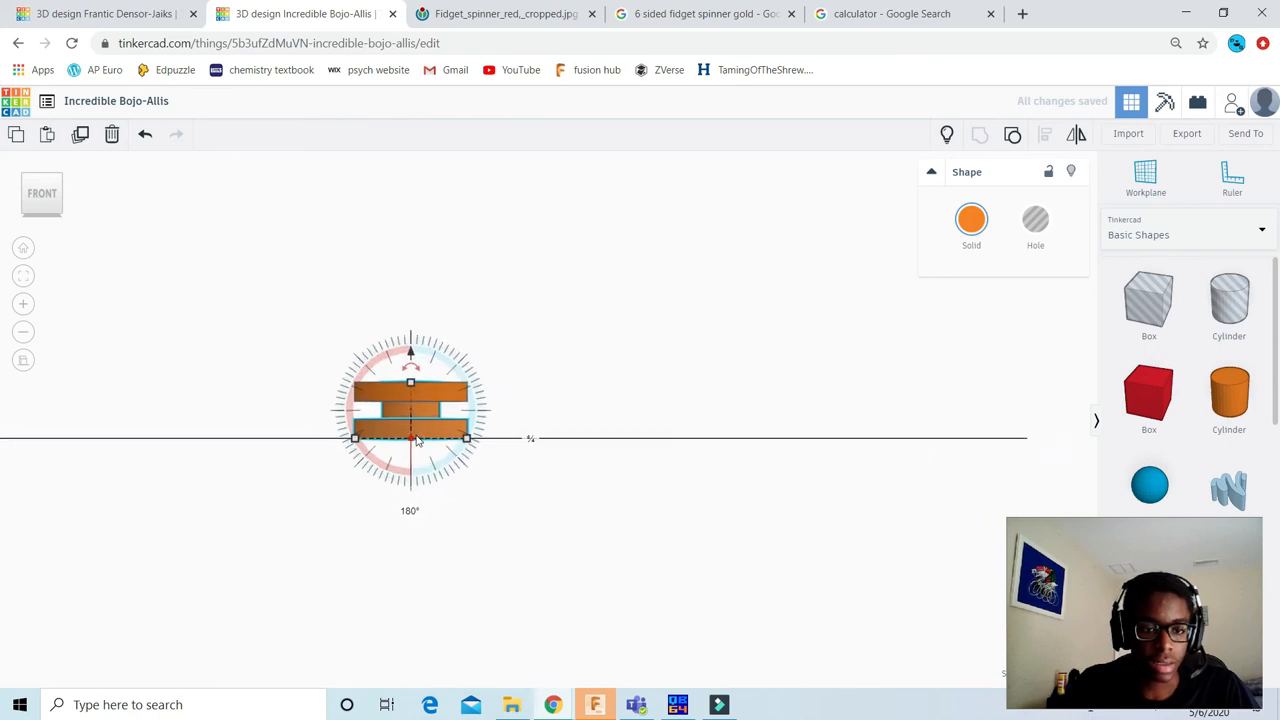
Step: Lower the flipped pin copy so its cap sits directly beneath the workplane
{"action": "middle_click_drag", "start_coordinate": [527, 438], "coordinate": [643, 457]}
{"action": "left_click_drag", "start_coordinate": [563, 478], "coordinate": [563, 495]}
{"action": "left_click", "coordinate": [608, 386]}
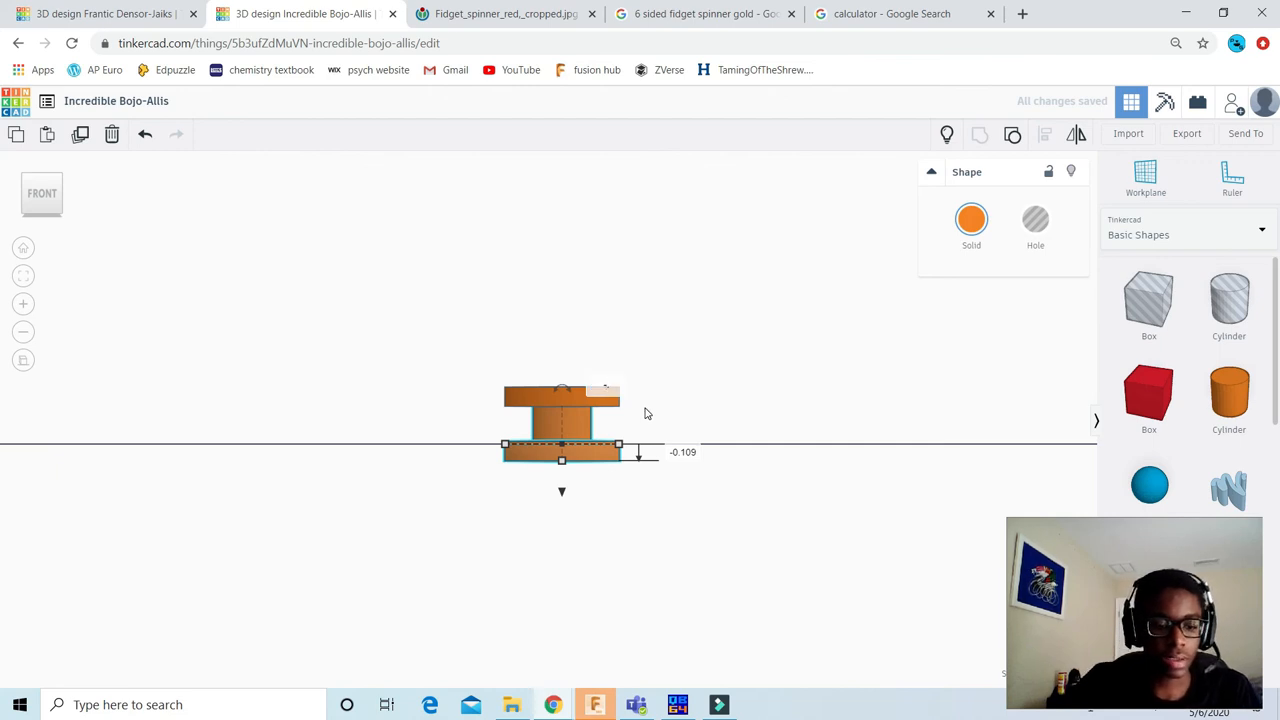
{"action": "key", "text": "Return"}
{"action": "left_click", "coordinate": [643, 274]}
Step: Show the hidden spinner body again
{"action": "scroll", "coordinate": [638, 268], "scroll_direction": "down", "scroll_amount": 1}
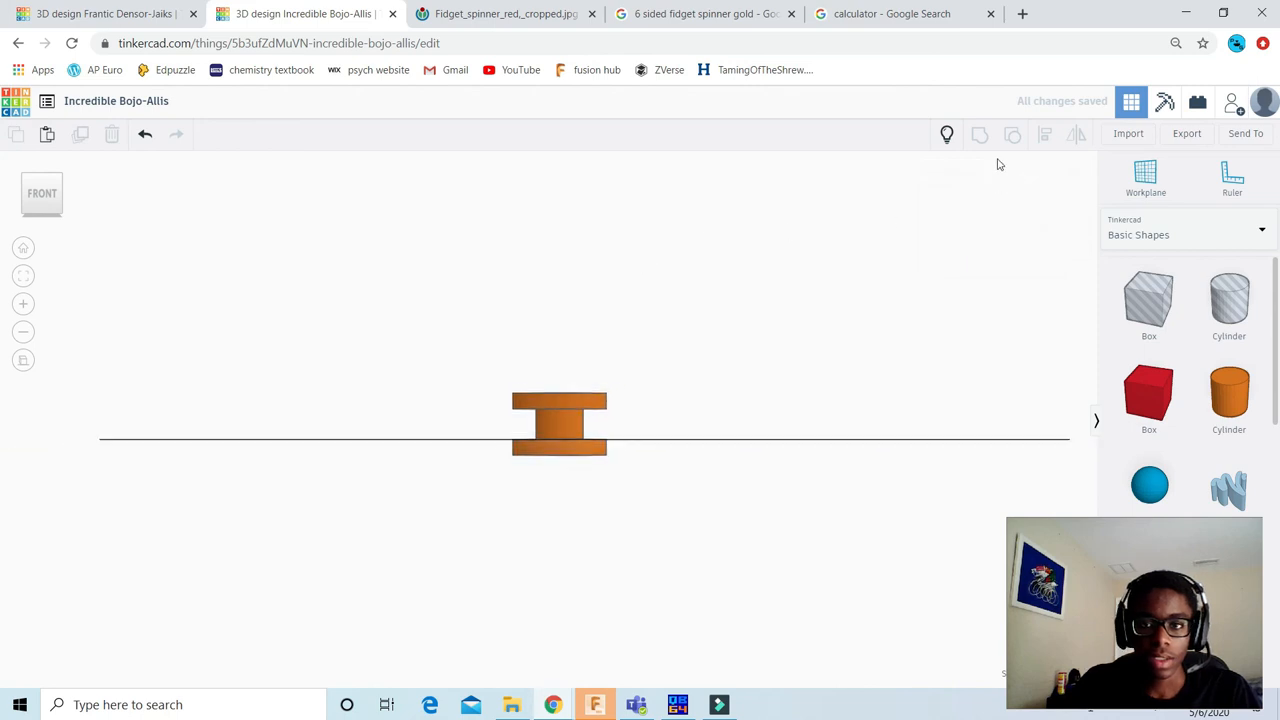
{"action": "left_click_drag", "start_coordinate": [446, 300], "coordinate": [748, 550]}
{"action": "left_click", "coordinate": [756, 241]}
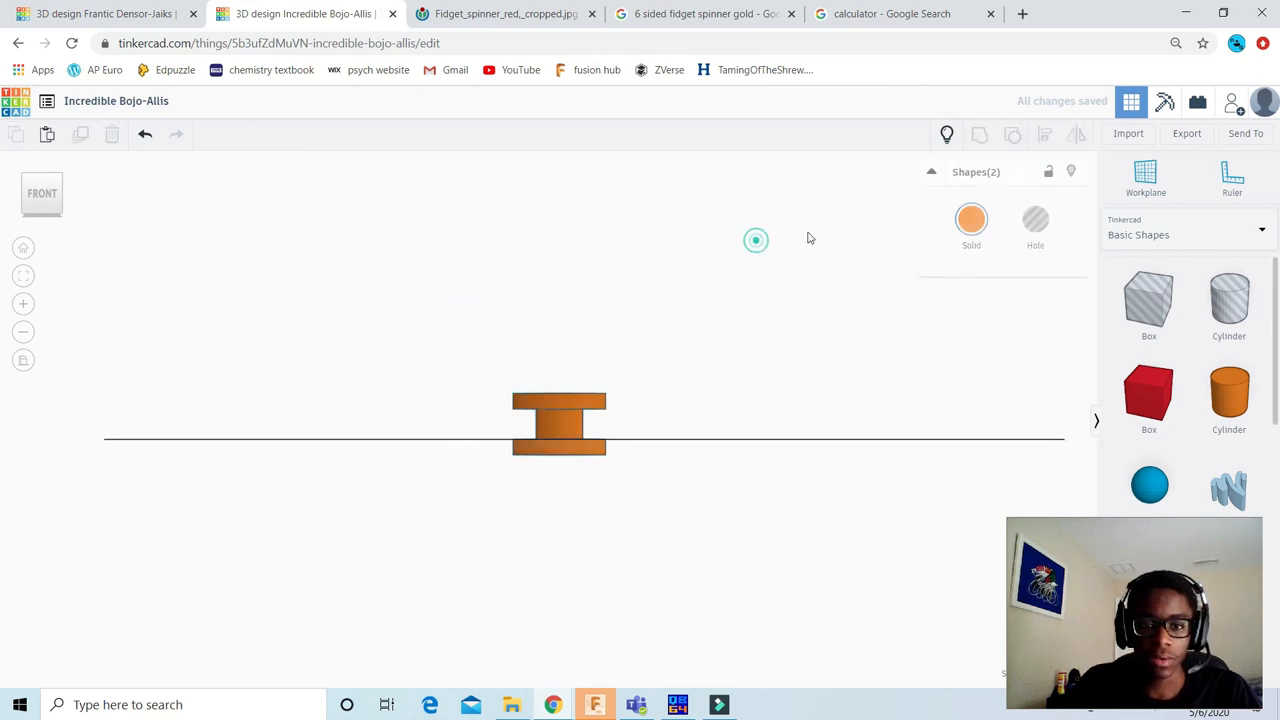
{"action": "left_click", "coordinate": [946, 134]}
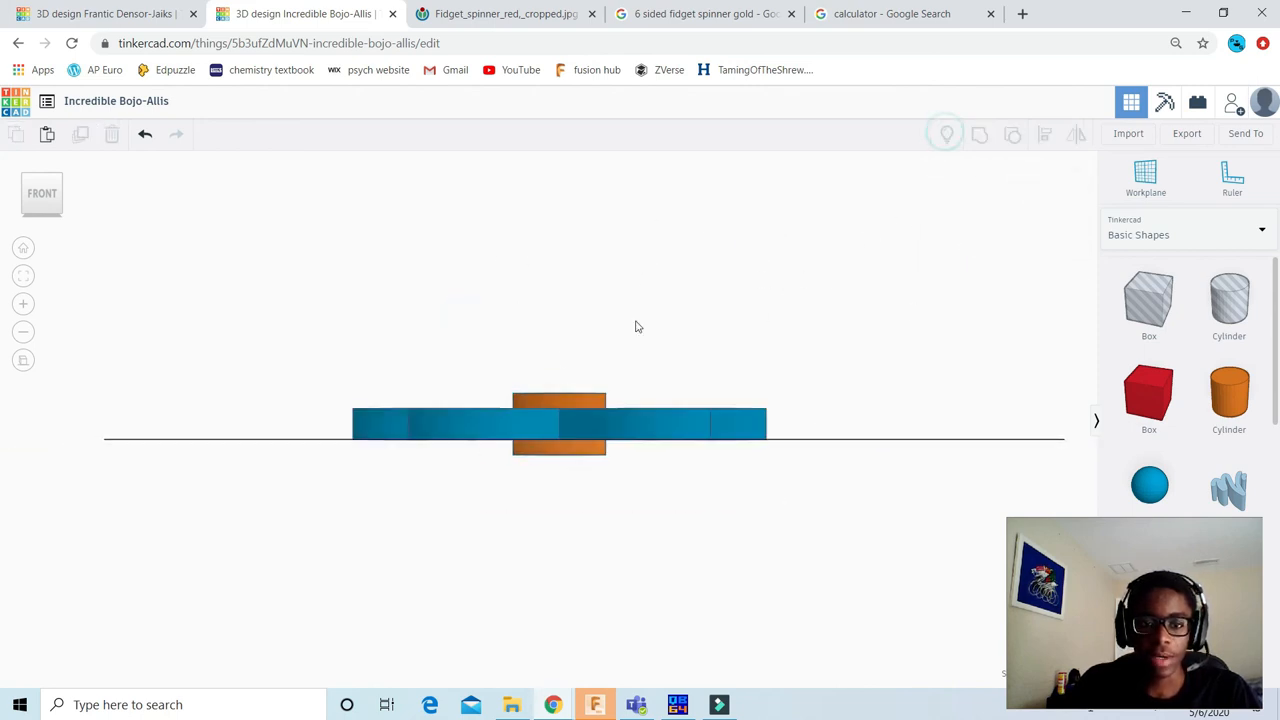
Step: Examine how the upper and lower caps sit against the spinner body, from the front and at an angle
{"action": "scroll", "coordinate": [634, 327], "scroll_direction": "up", "scroll_amount": 3}
{"action": "scroll", "coordinate": [549, 318], "scroll_direction": "up", "scroll_amount": 3}
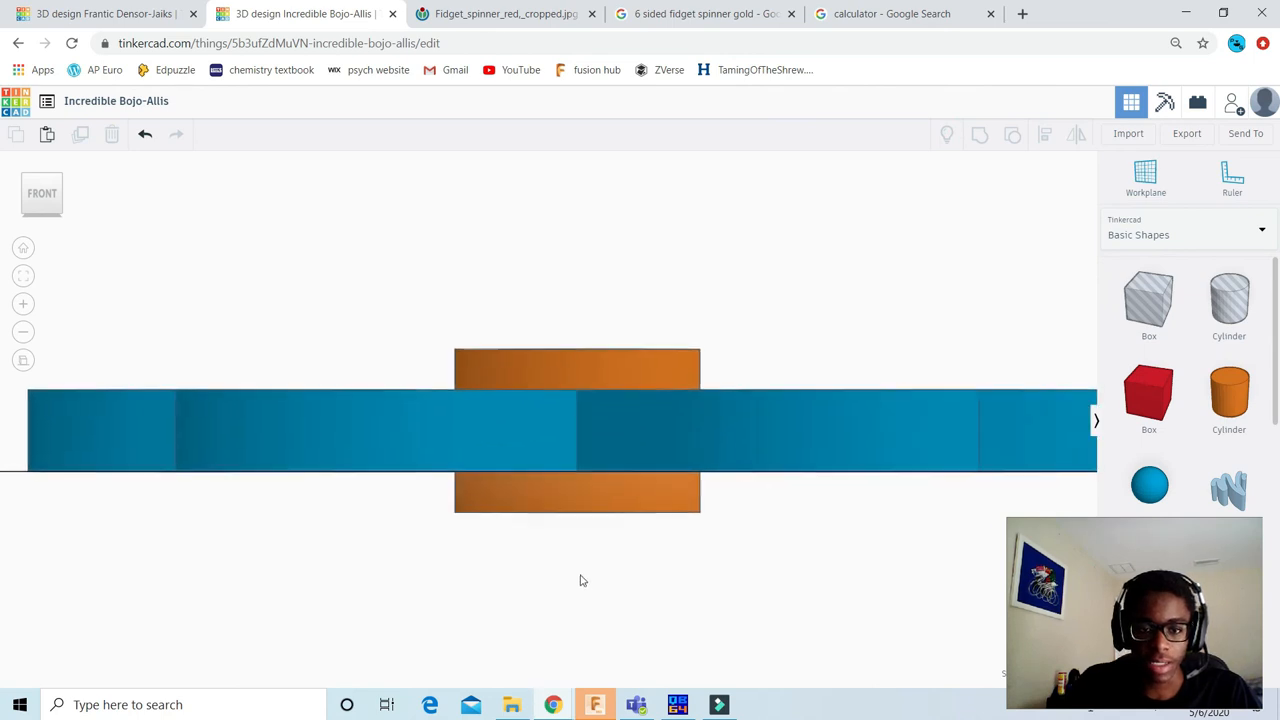
{"action": "left_click", "coordinate": [40, 182]}
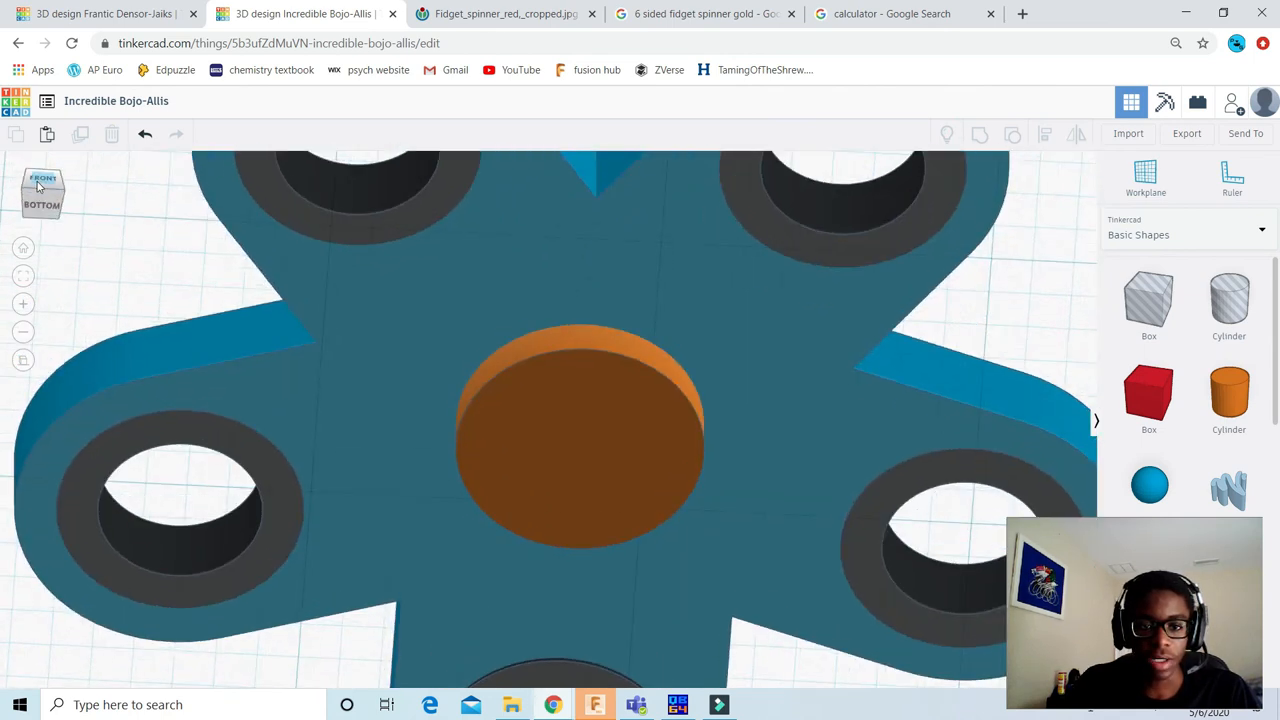
{"action": "left_click", "coordinate": [40, 180]}
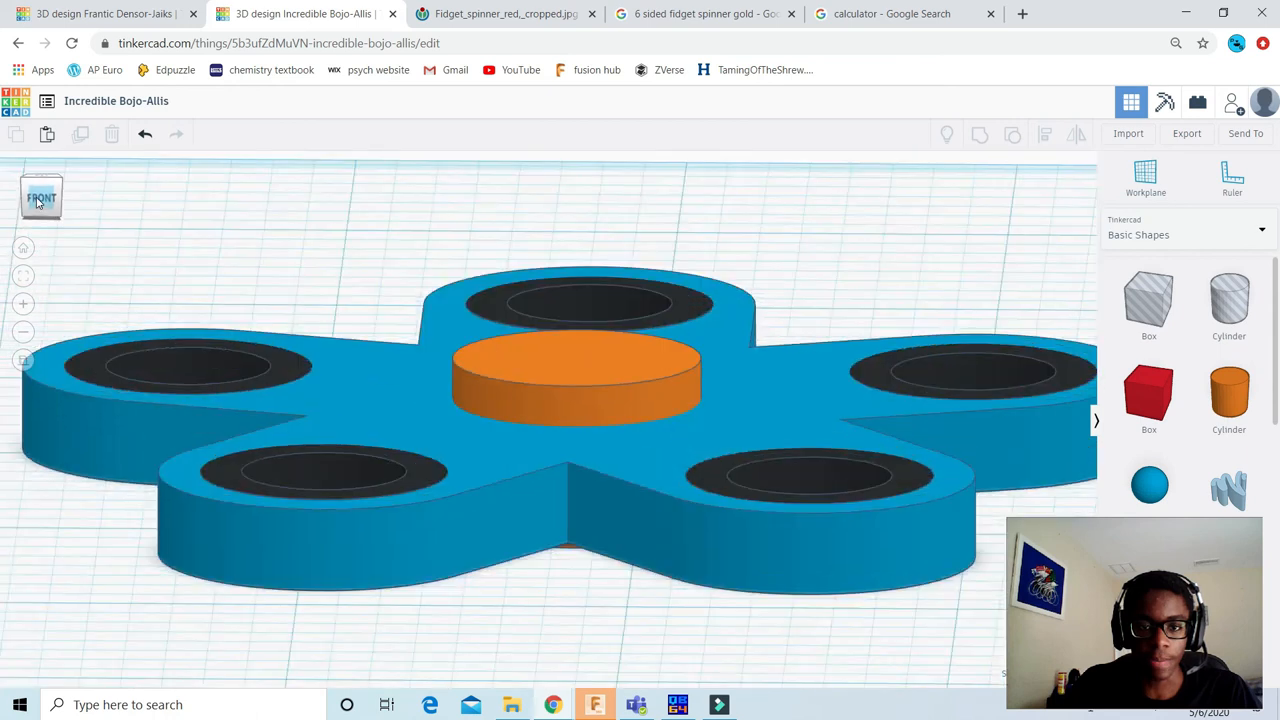
{"action": "scroll", "coordinate": [561, 400], "scroll_direction": "down", "scroll_amount": 2}
{"action": "scroll", "coordinate": [600, 350], "scroll_direction": "up", "scroll_amount": 3}
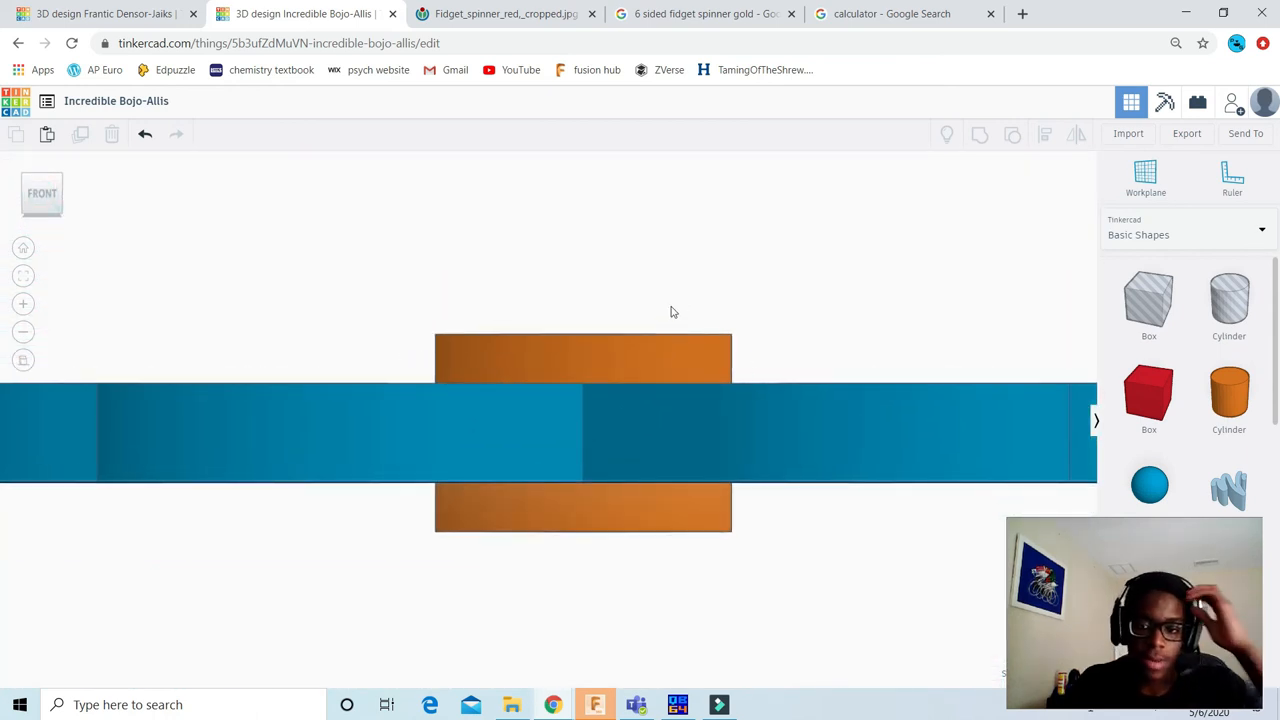
{"action": "scroll", "coordinate": [606, 352], "scroll_direction": "up", "scroll_amount": 1}
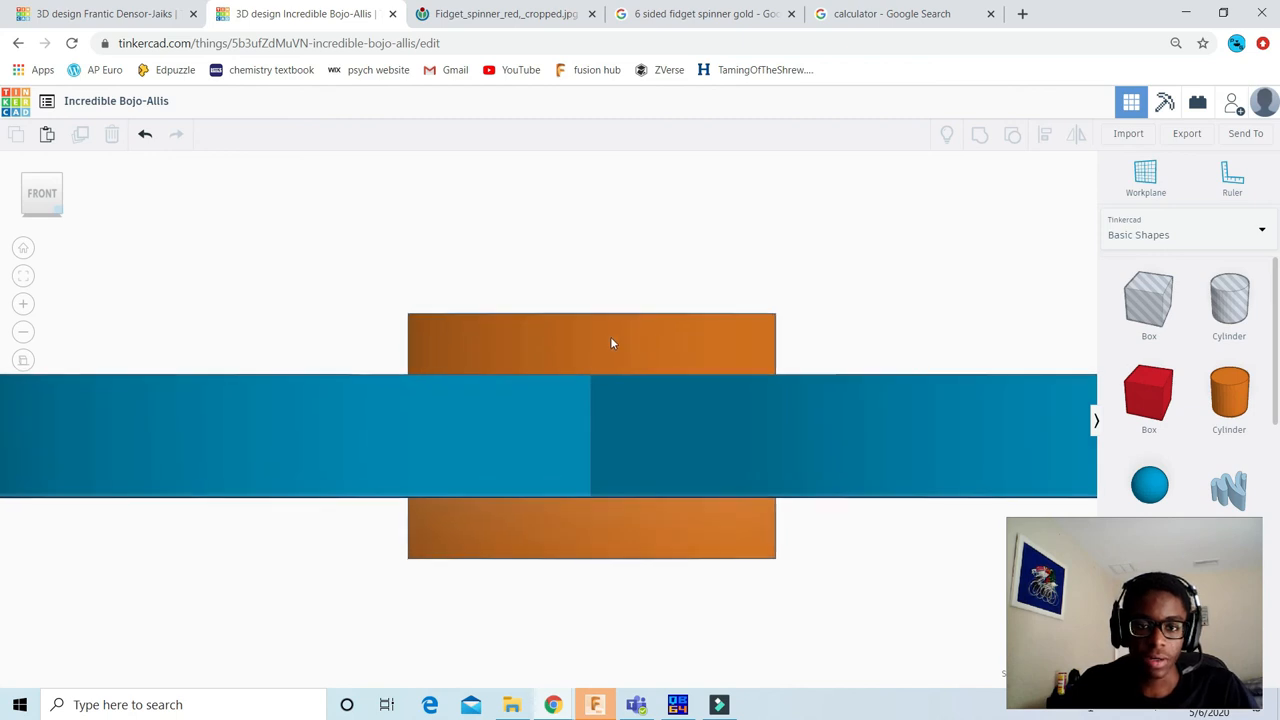
Step: Raise the upper capped pin by 0.015 to leave a small gap above the spinner body
{"action": "left_click", "coordinate": [609, 340]}
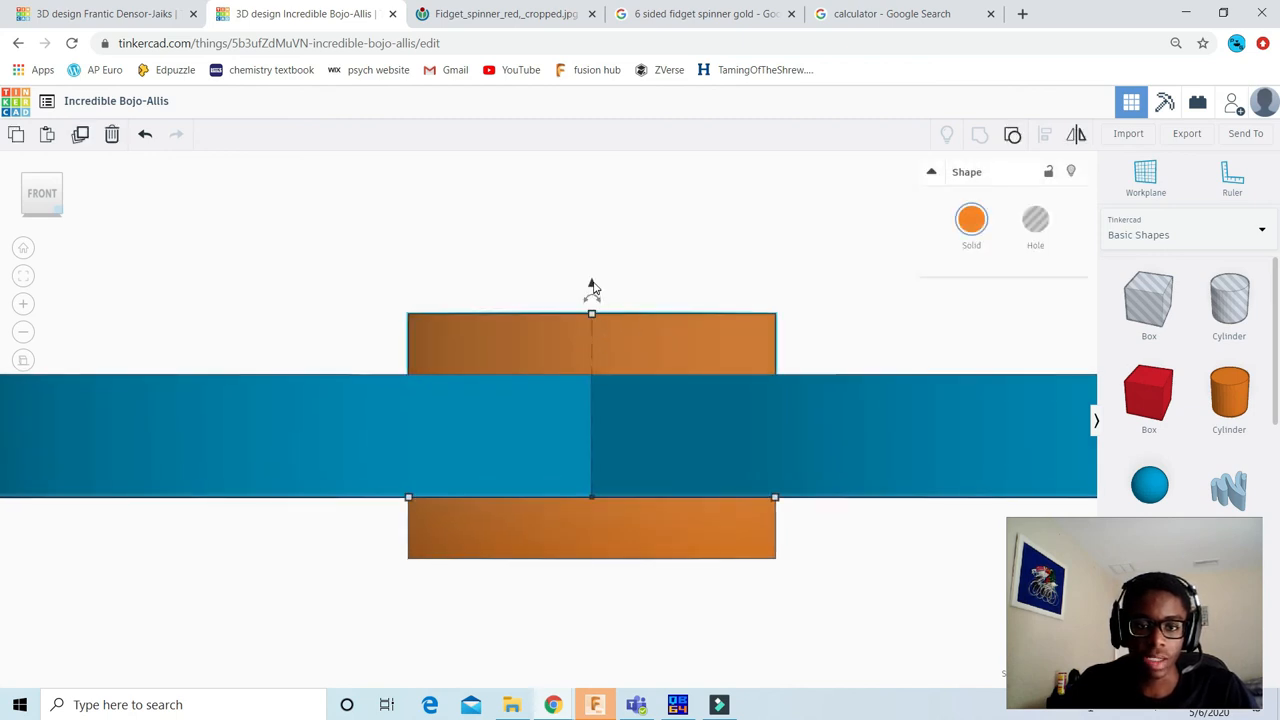
{"action": "left_click_drag", "start_coordinate": [592, 288], "coordinate": [594, 272]}
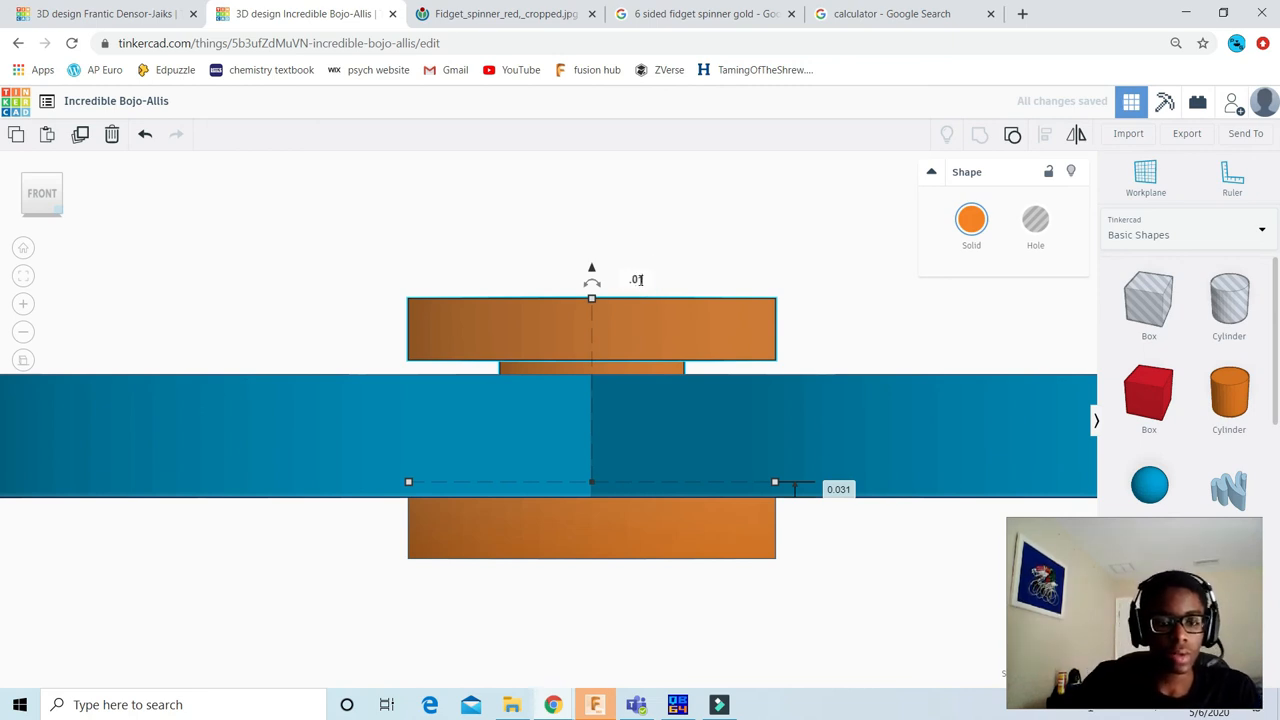
{"action": "key", "text": "Return"}
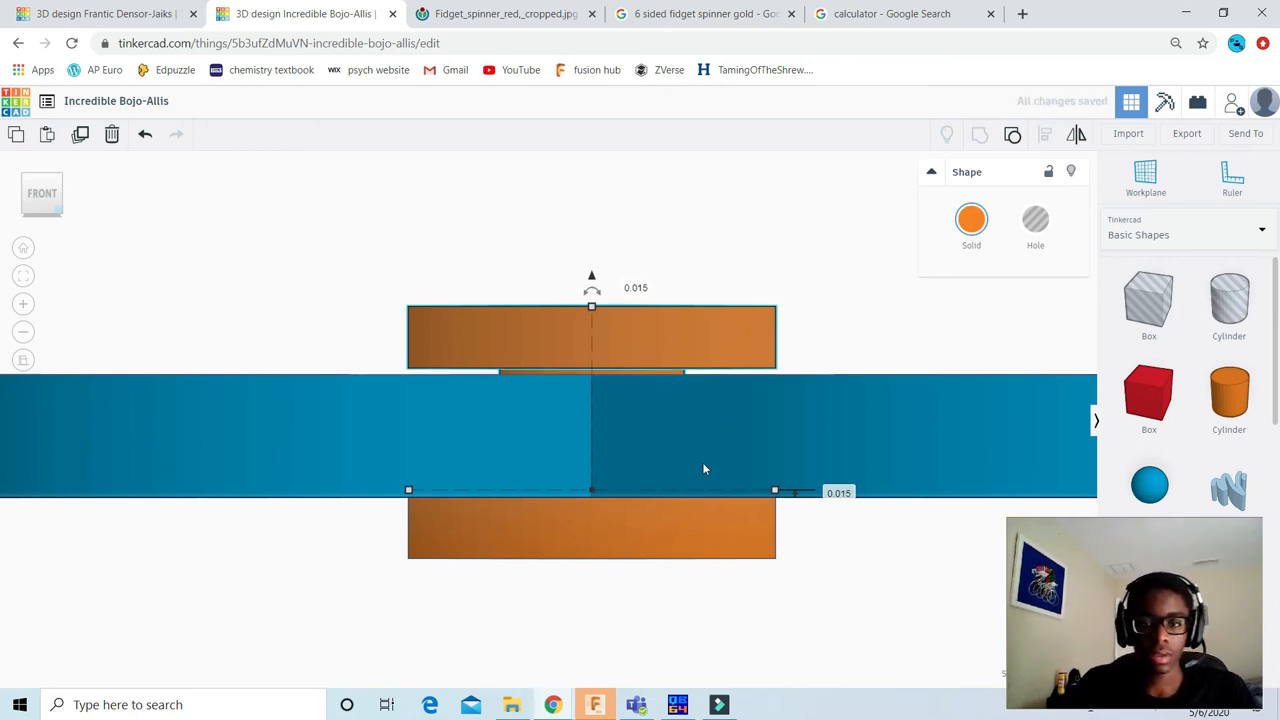
Step: Move the lower capped pin down by 0.015 to leave a matching gap below the spinner body
{"action": "left_click", "coordinate": [673, 535]}
{"action": "middle_click_drag", "start_coordinate": [722, 622], "coordinate": [695, 532]}
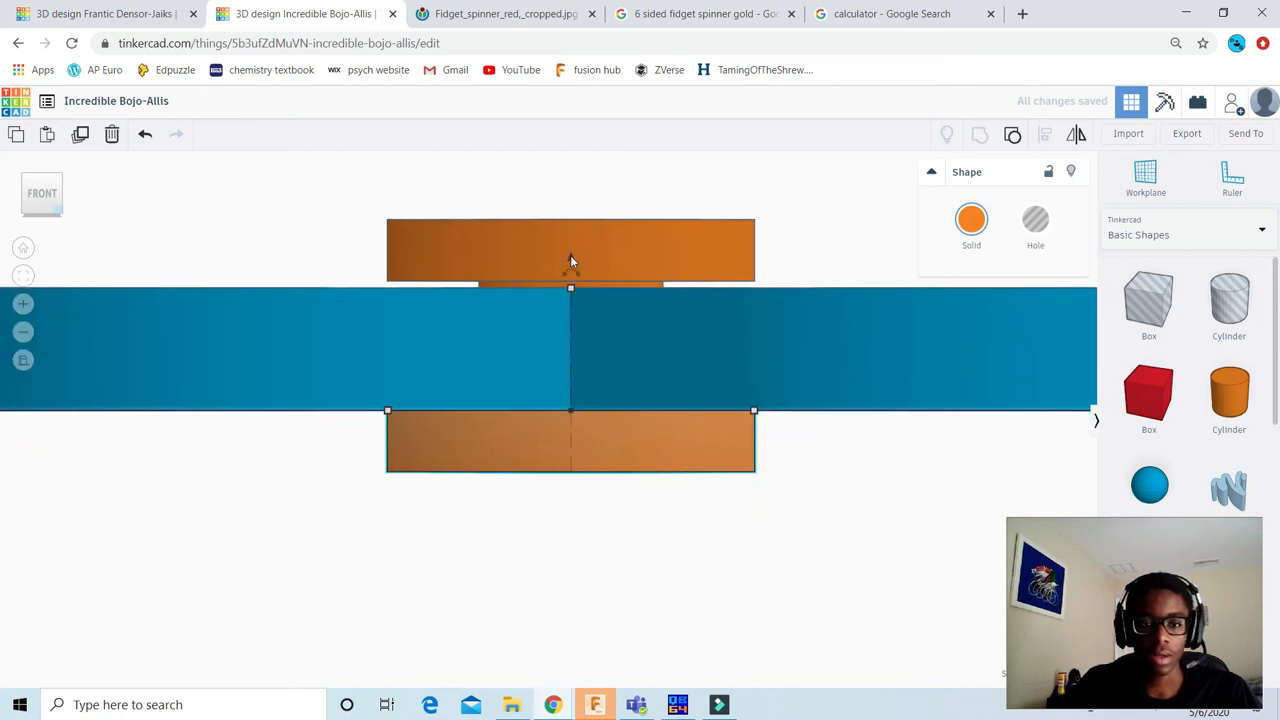
{"action": "left_click_drag", "start_coordinate": [570, 260], "coordinate": [566, 270]}
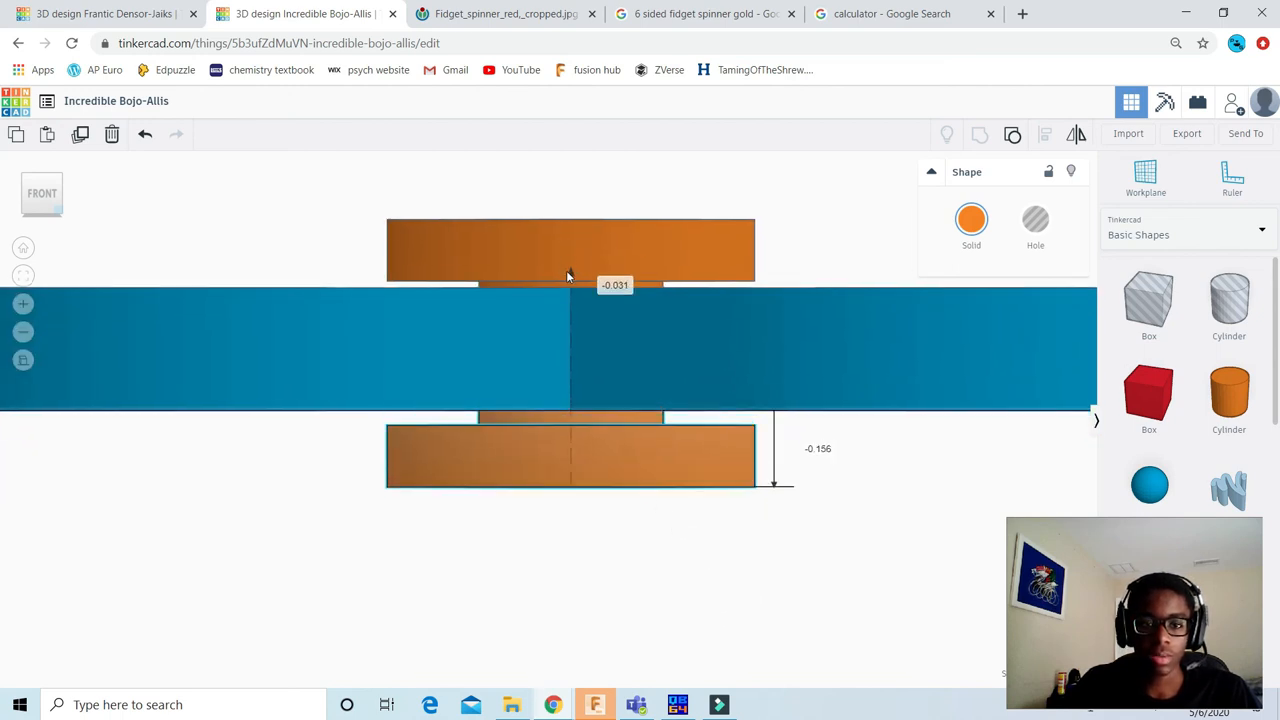
{"action": "left_click", "coordinate": [618, 287]}
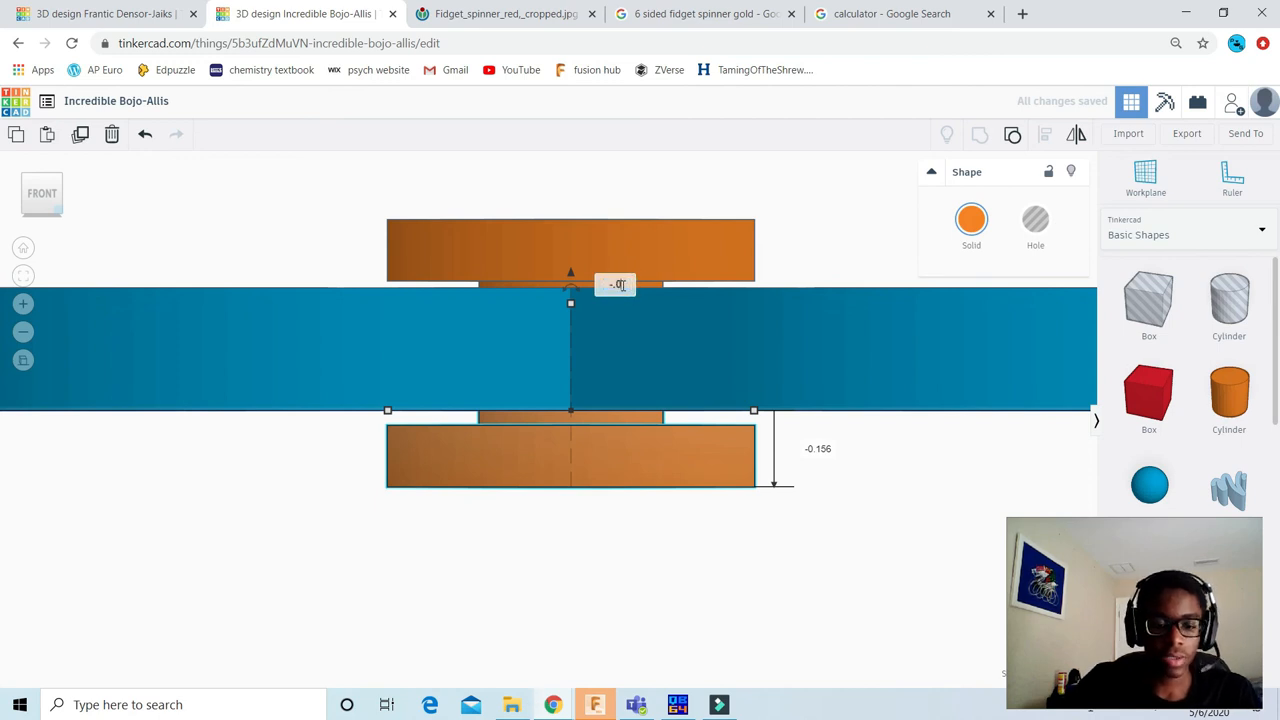
{"action": "key", "text": "Return"}
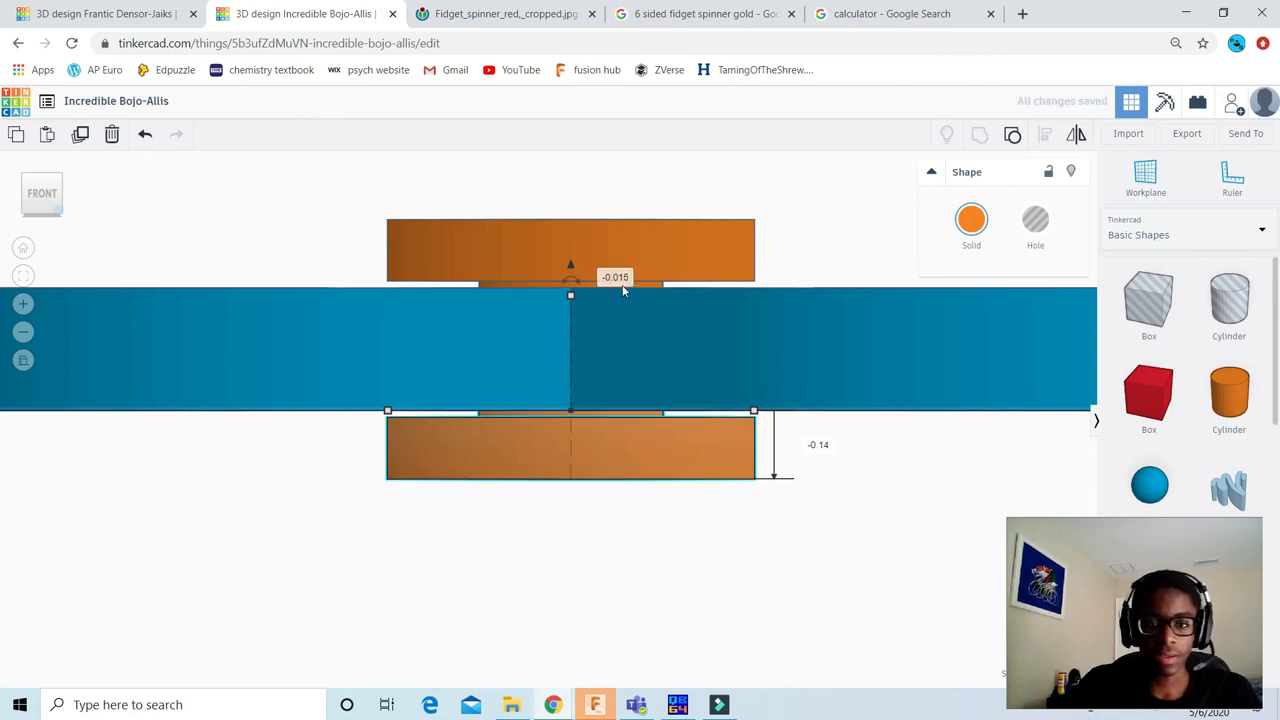
Step: Group the upper and lower capped pins into a single centre piece
{"action": "scroll", "coordinate": [828, 284], "scroll_direction": "down", "scroll_amount": 2}
{"action": "left_click", "coordinate": [816, 240]}
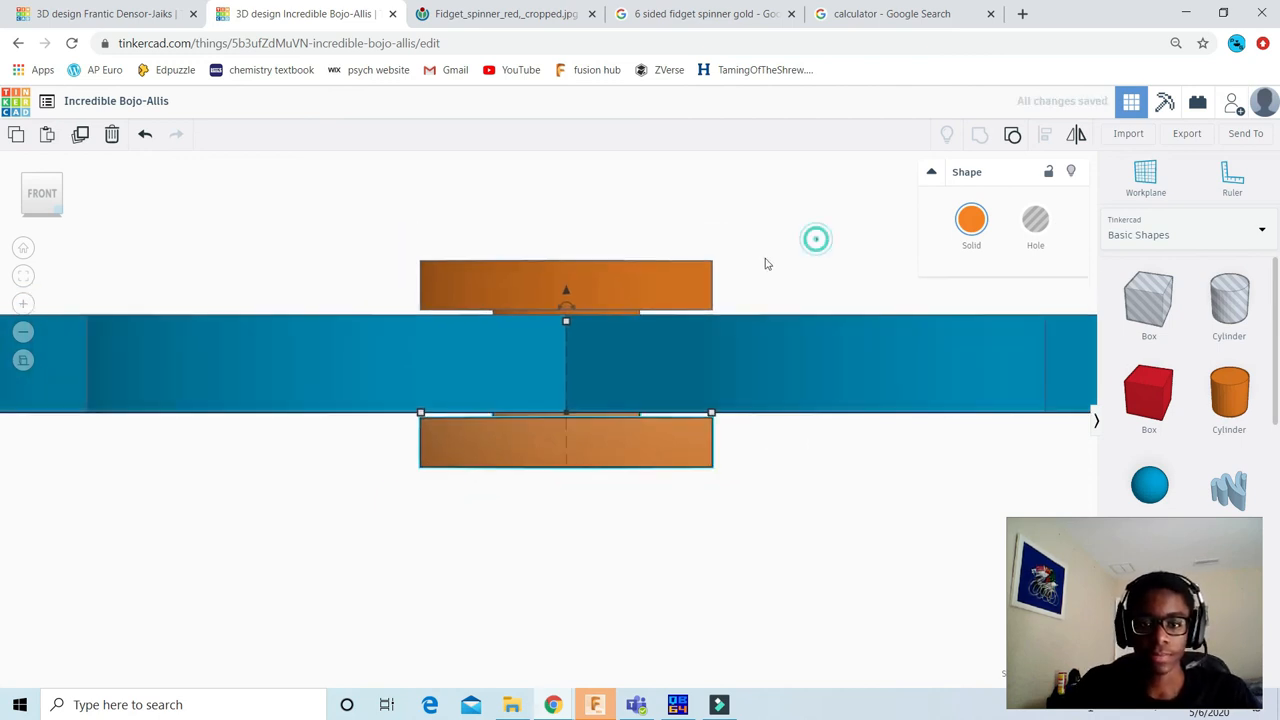
{"action": "left_click", "coordinate": [626, 285]}
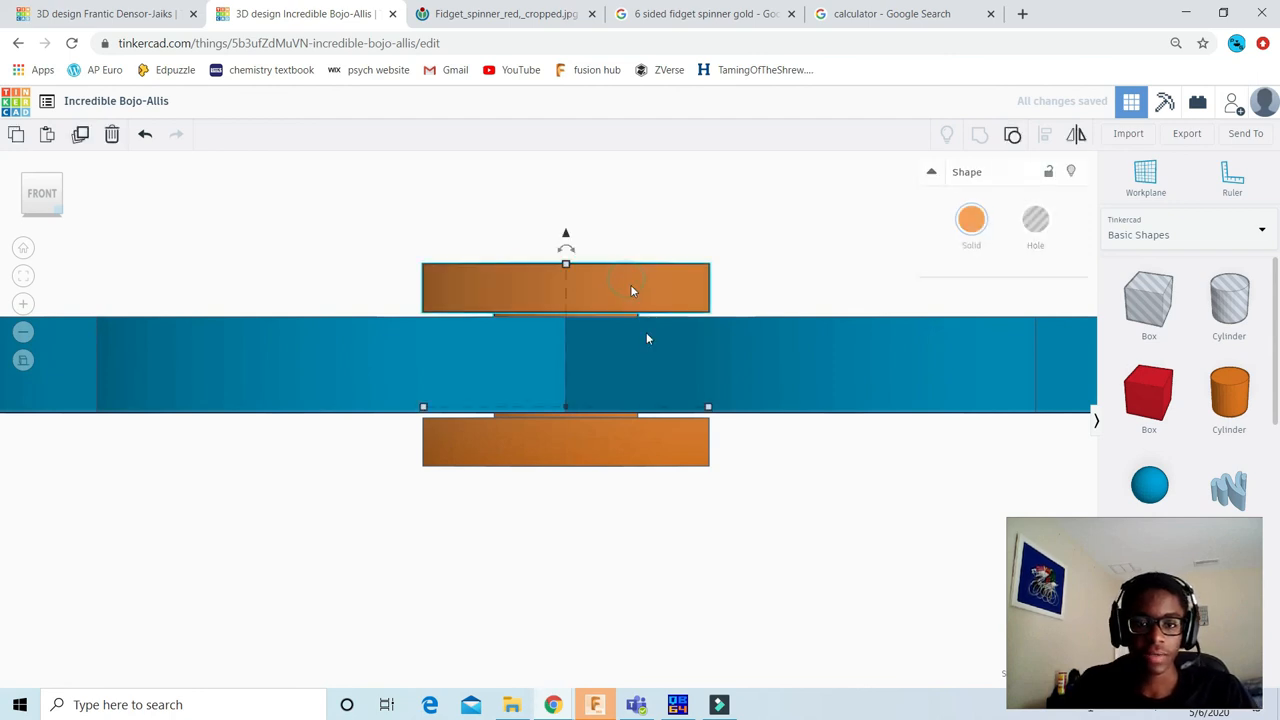
{"action": "left_click", "coordinate": [647, 441], "text": "shift"}
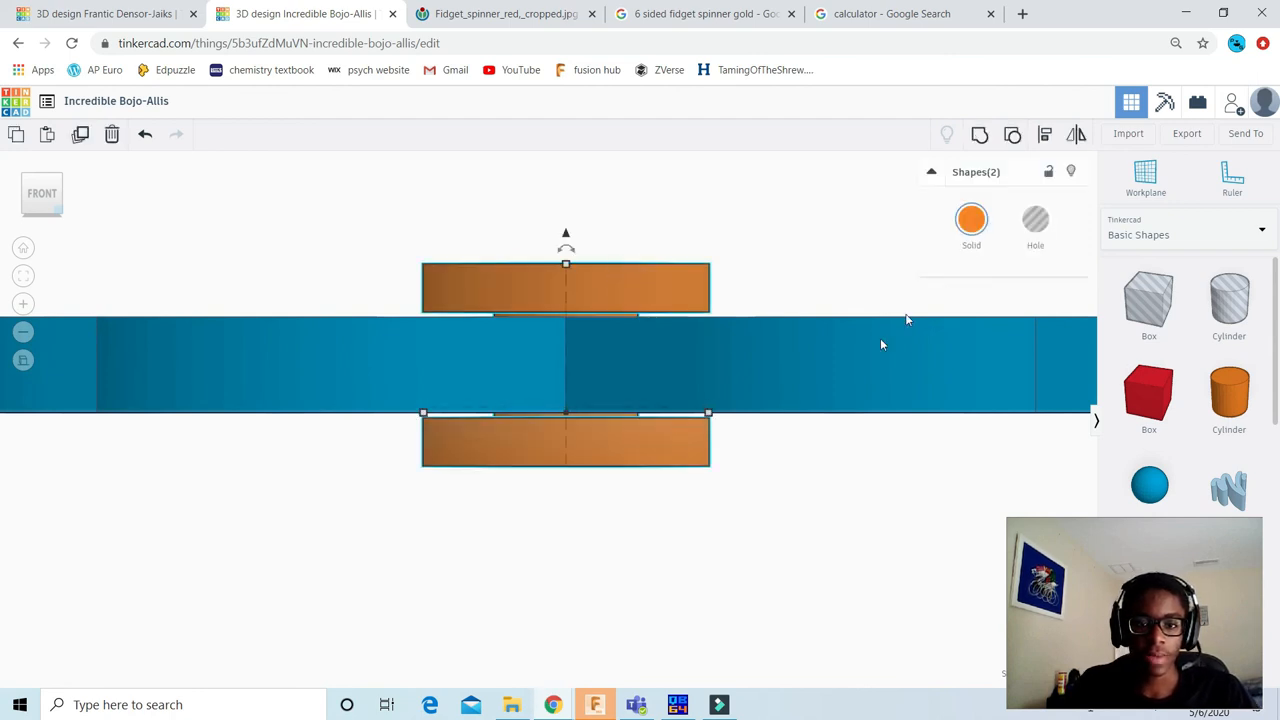
{"action": "left_click", "coordinate": [983, 138]}
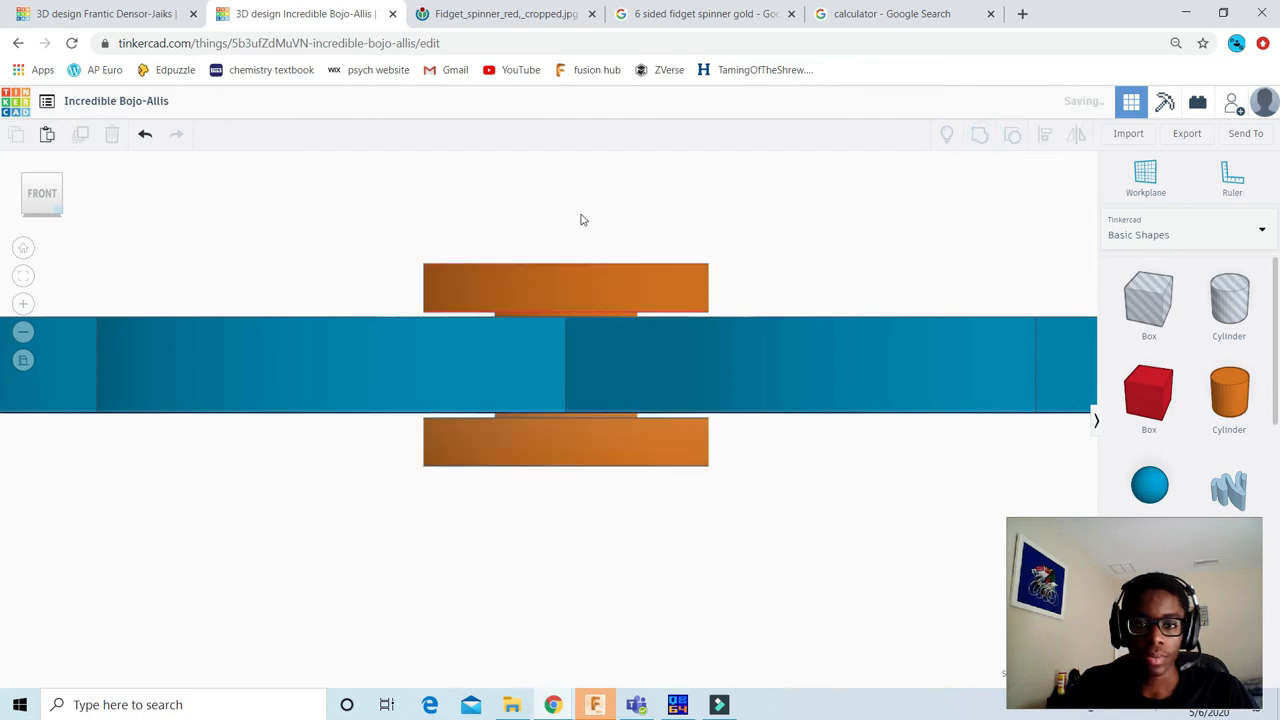
Step: Colour the grouped centre piece black and inspect the finished spinner from an angled view
{"action": "left_click", "coordinate": [969, 225]}
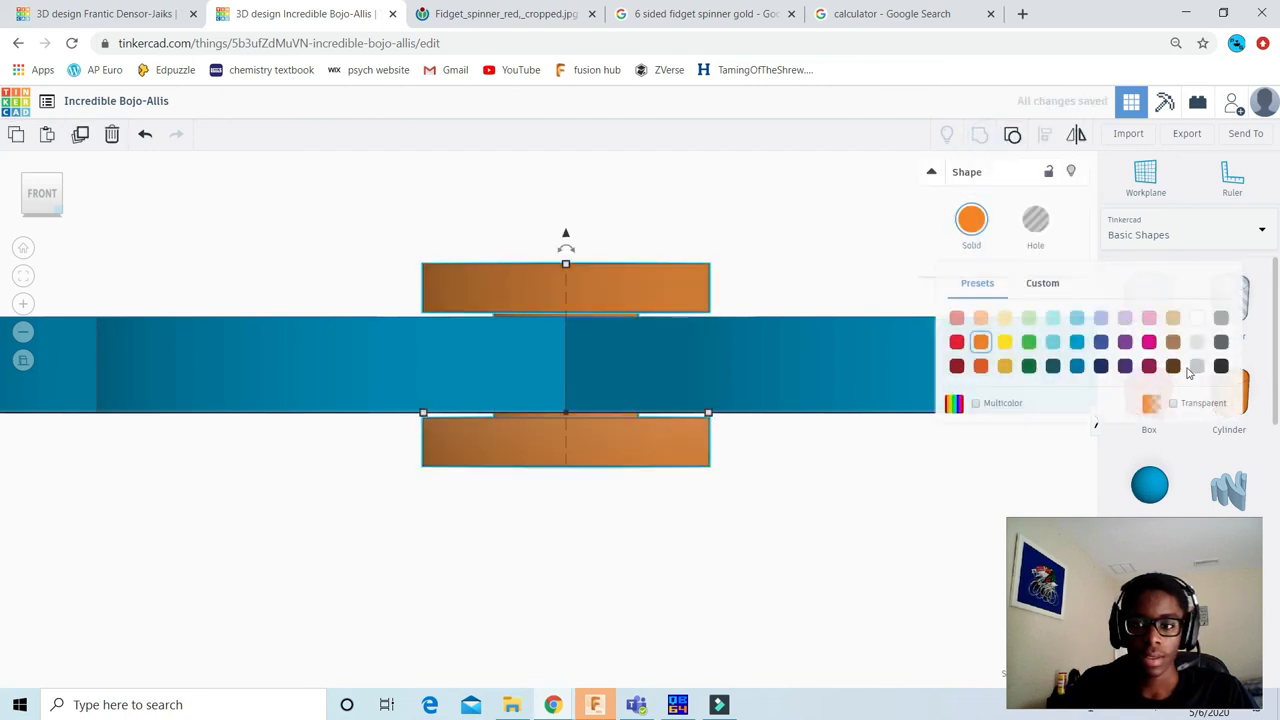
{"action": "left_click", "coordinate": [1222, 367]}
{"action": "left_click", "coordinate": [783, 210]}
{"action": "key", "text": "f"}
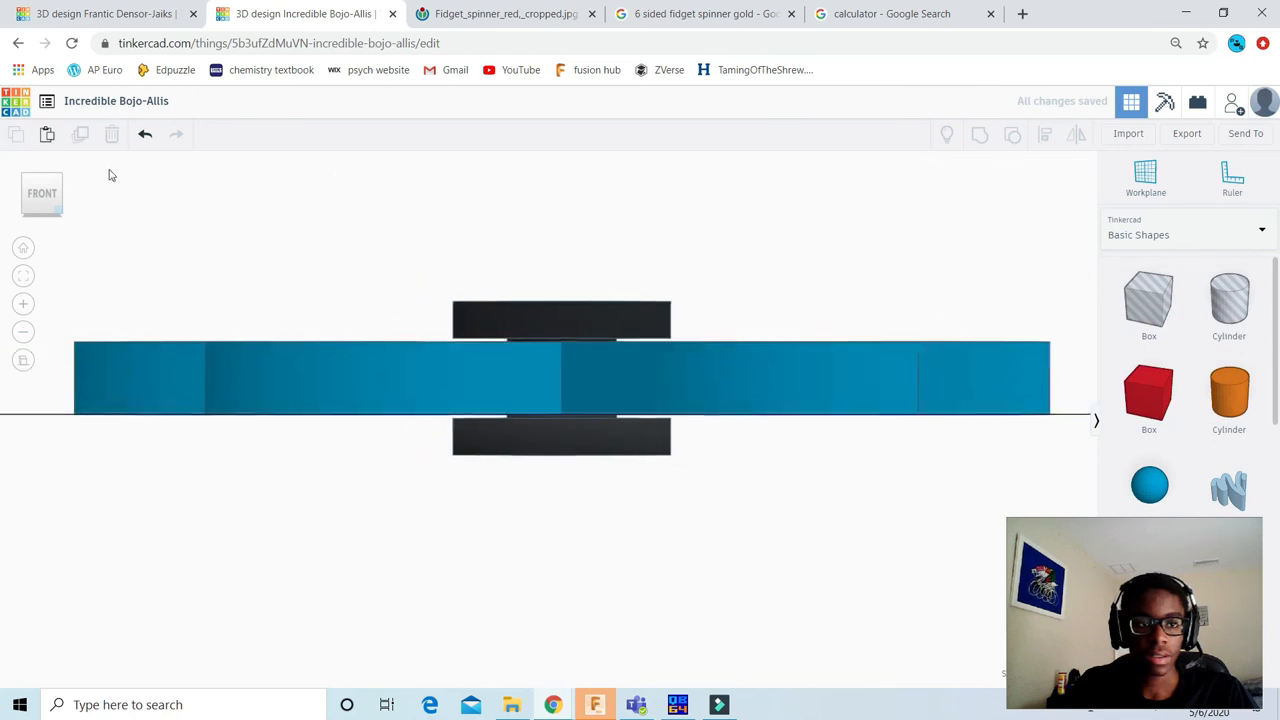
{"action": "left_click_drag", "start_coordinate": [53, 194], "coordinate": [48, 207]}
{"action": "scroll", "coordinate": [800, 229], "scroll_direction": "down", "scroll_amount": 5}
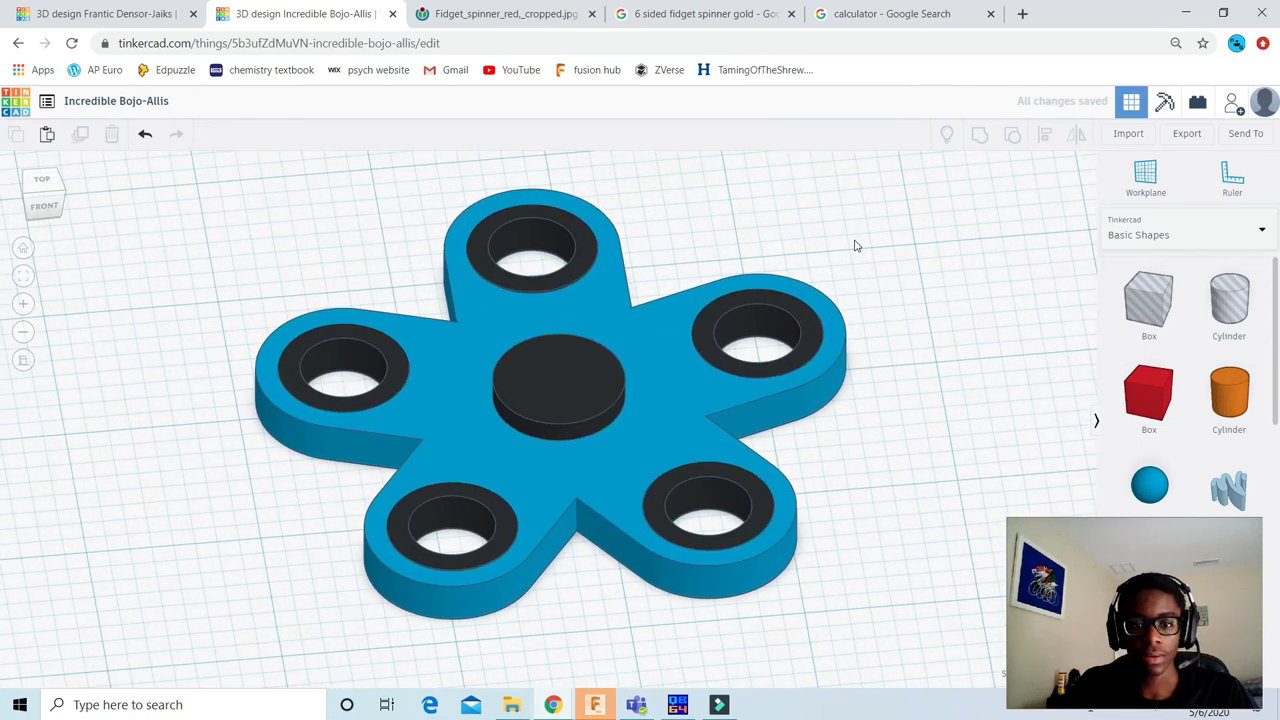
Step: Inspect the blue five-armed spinner from above and compare it with the red six-armed spinner in the Frantic Densor-Jaiks design
{"action": "left_click", "coordinate": [53, 193]}
{"action": "left_click_drag", "start_coordinate": [21, 209], "coordinate": [65, 213]}
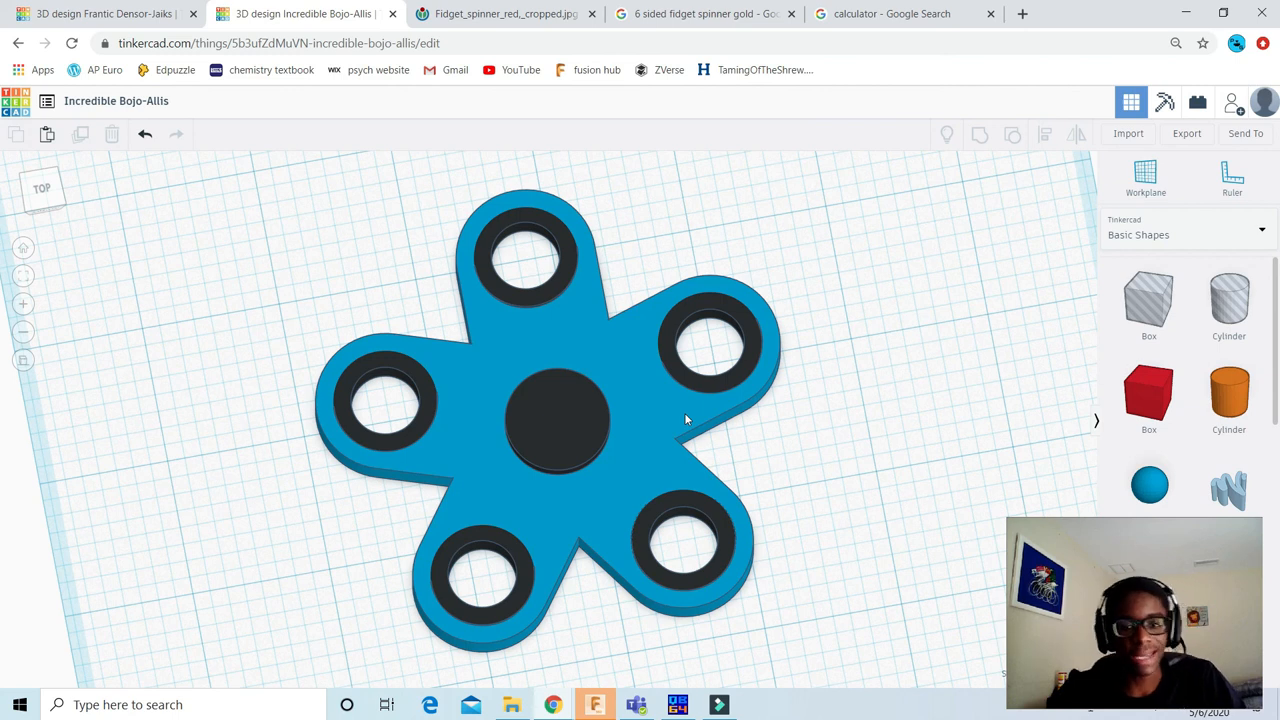
{"action": "left_click", "coordinate": [94, 13]}
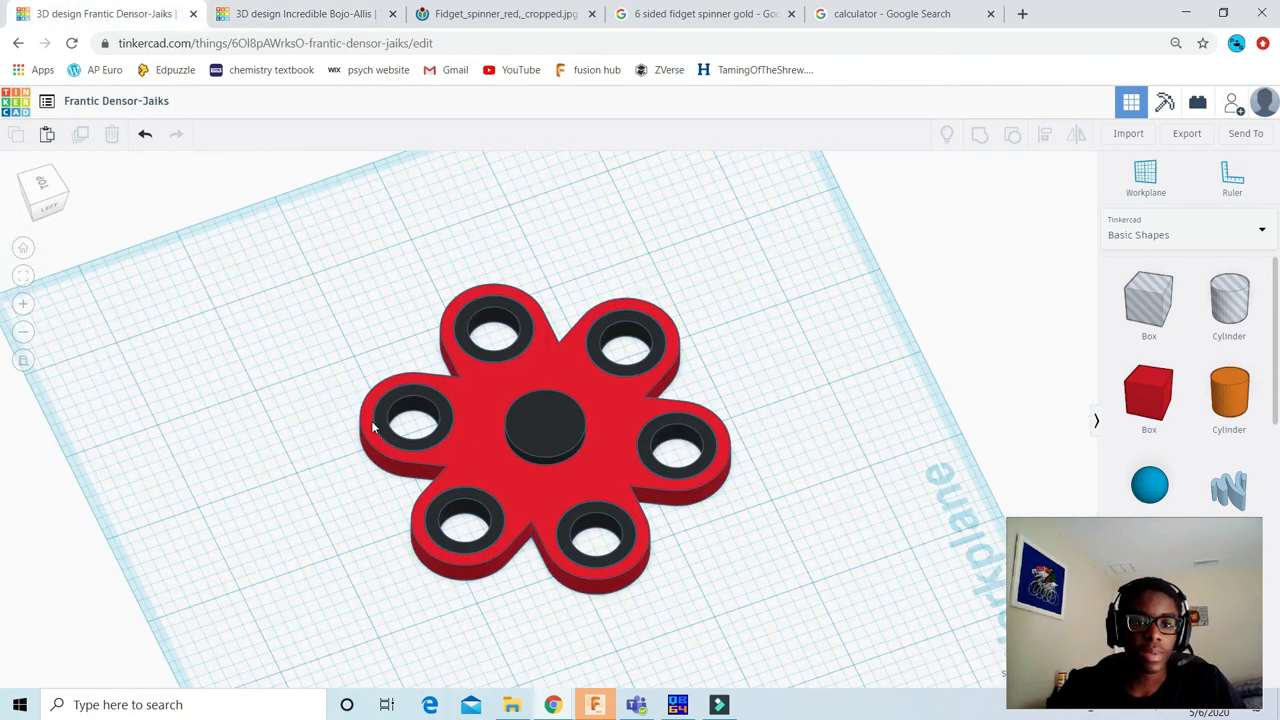
{"action": "scroll", "coordinate": [515, 459], "scroll_direction": "down", "scroll_amount": 2}
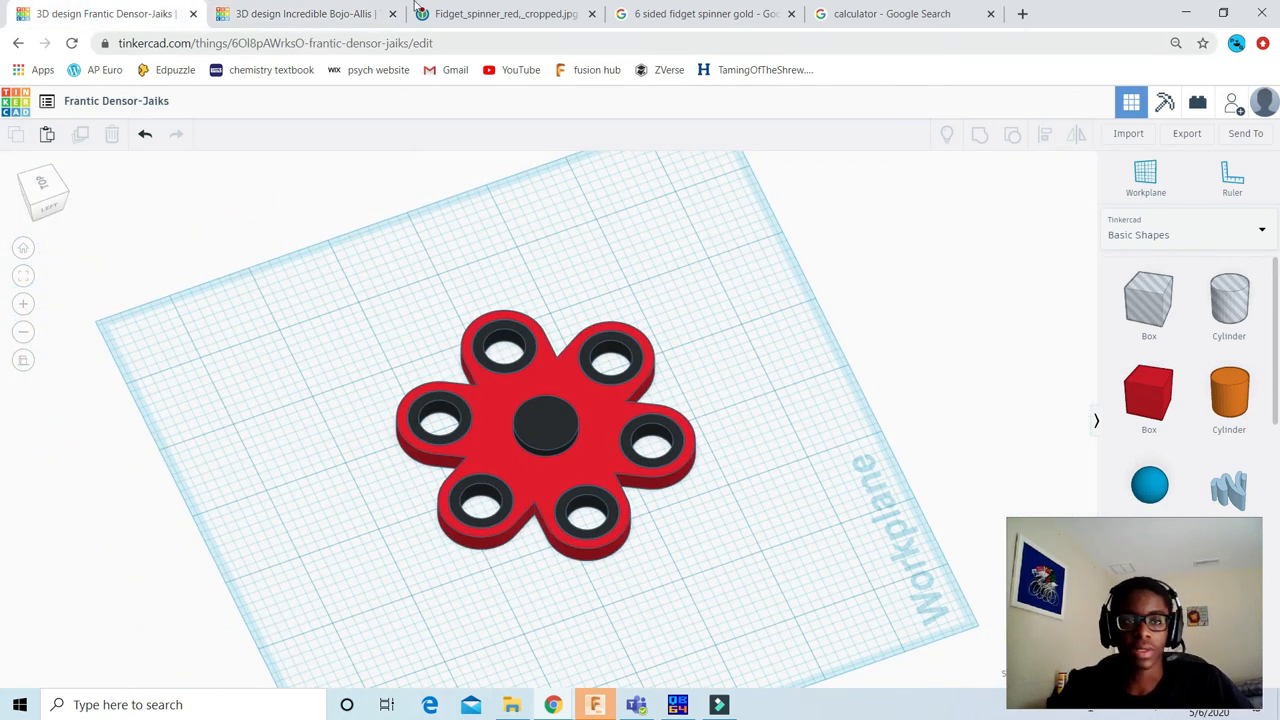
{"action": "left_click", "coordinate": [332, 13]}
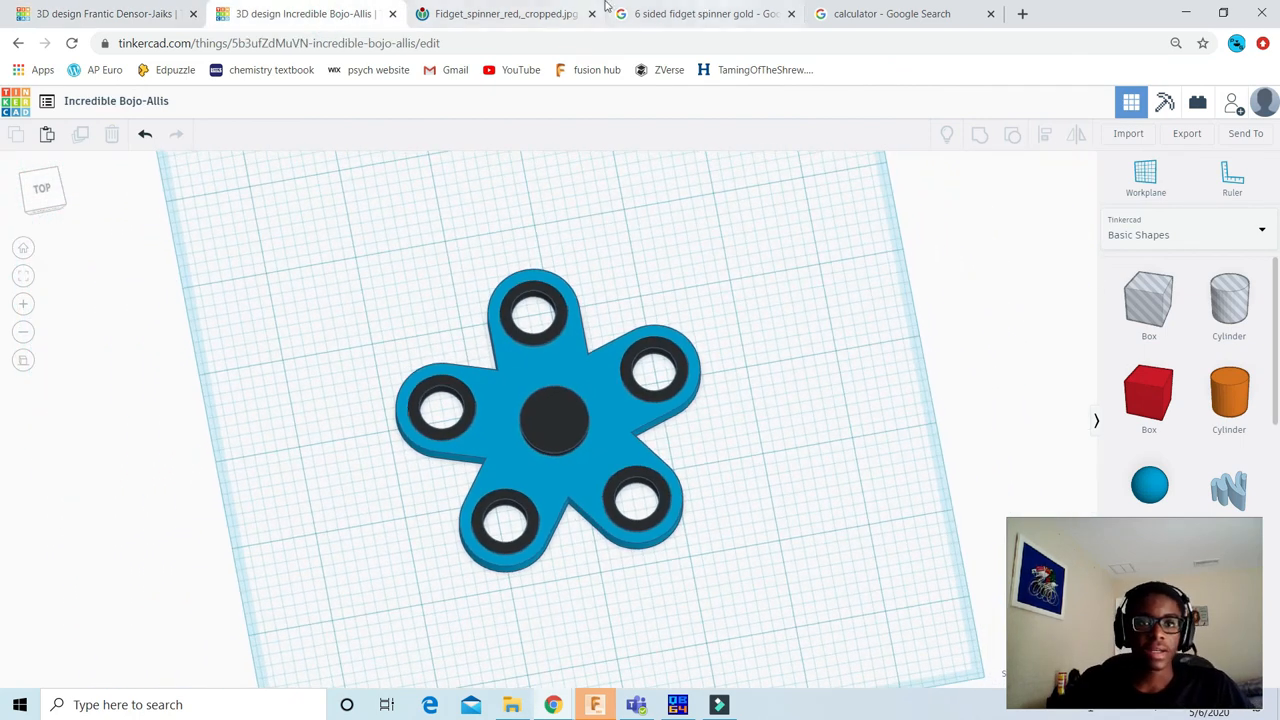
{"action": "left_click", "coordinate": [120, 14]}
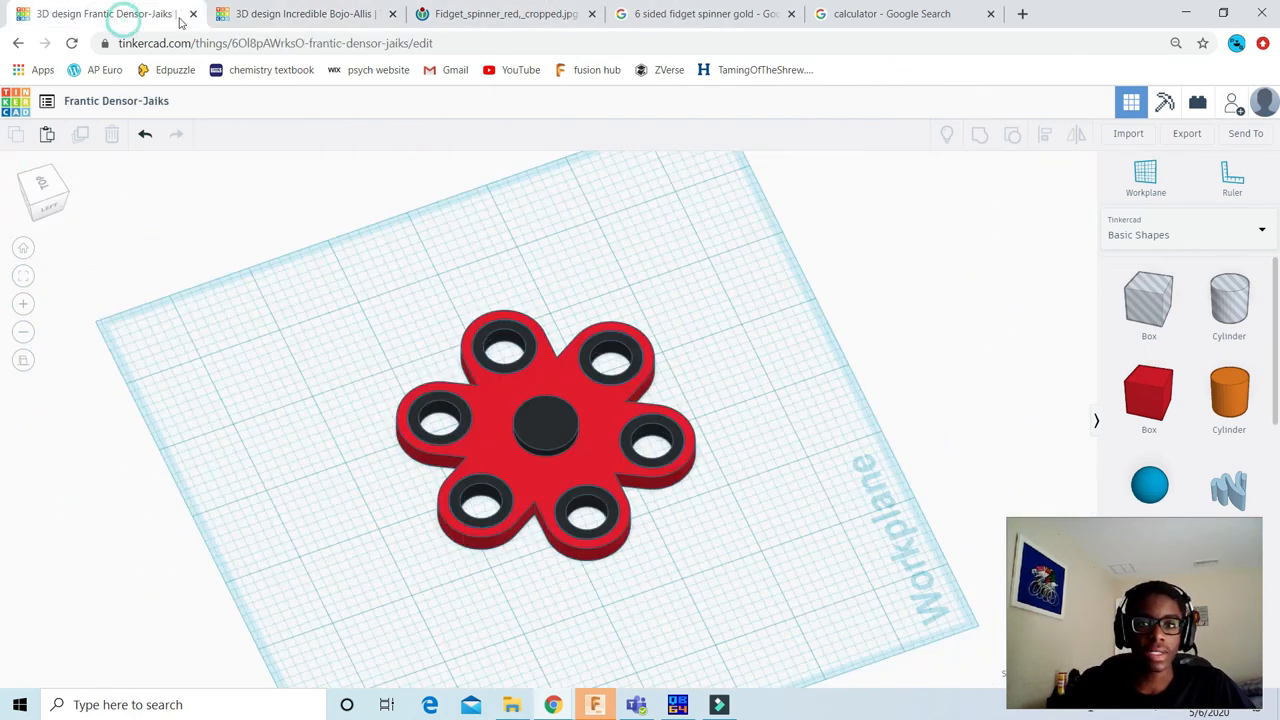
{"action": "left_click", "coordinate": [328, 9]}
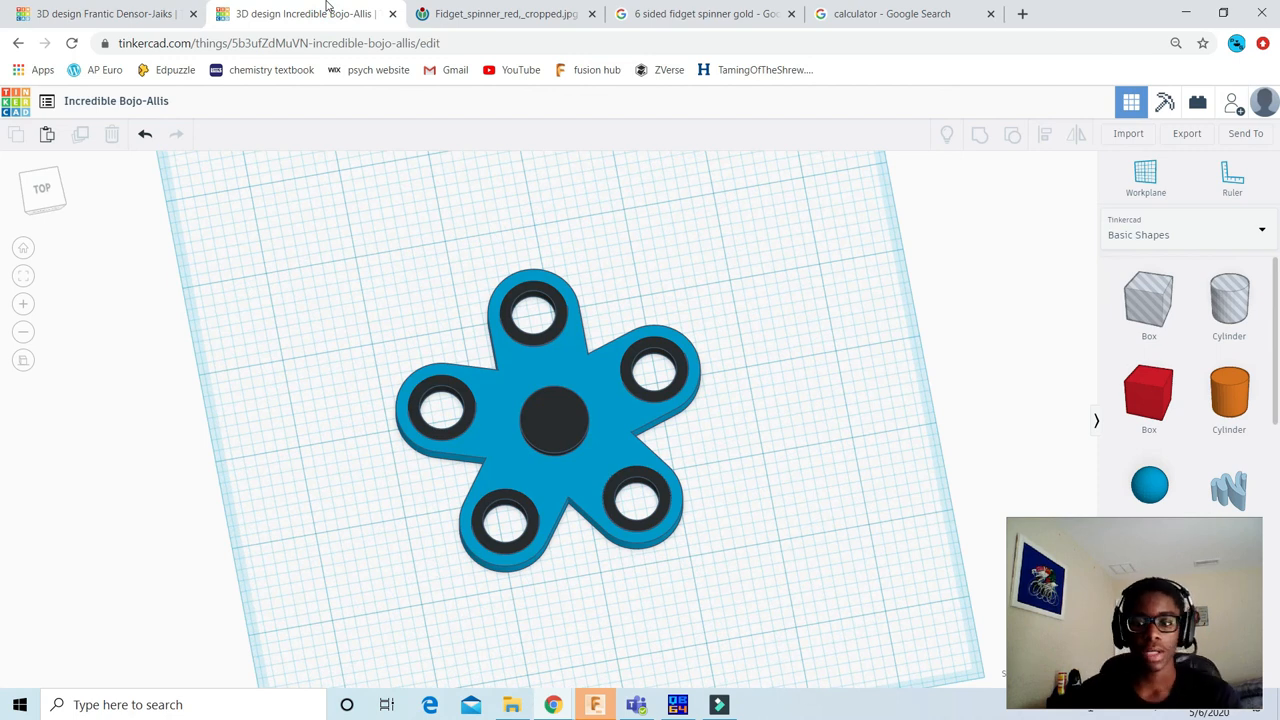